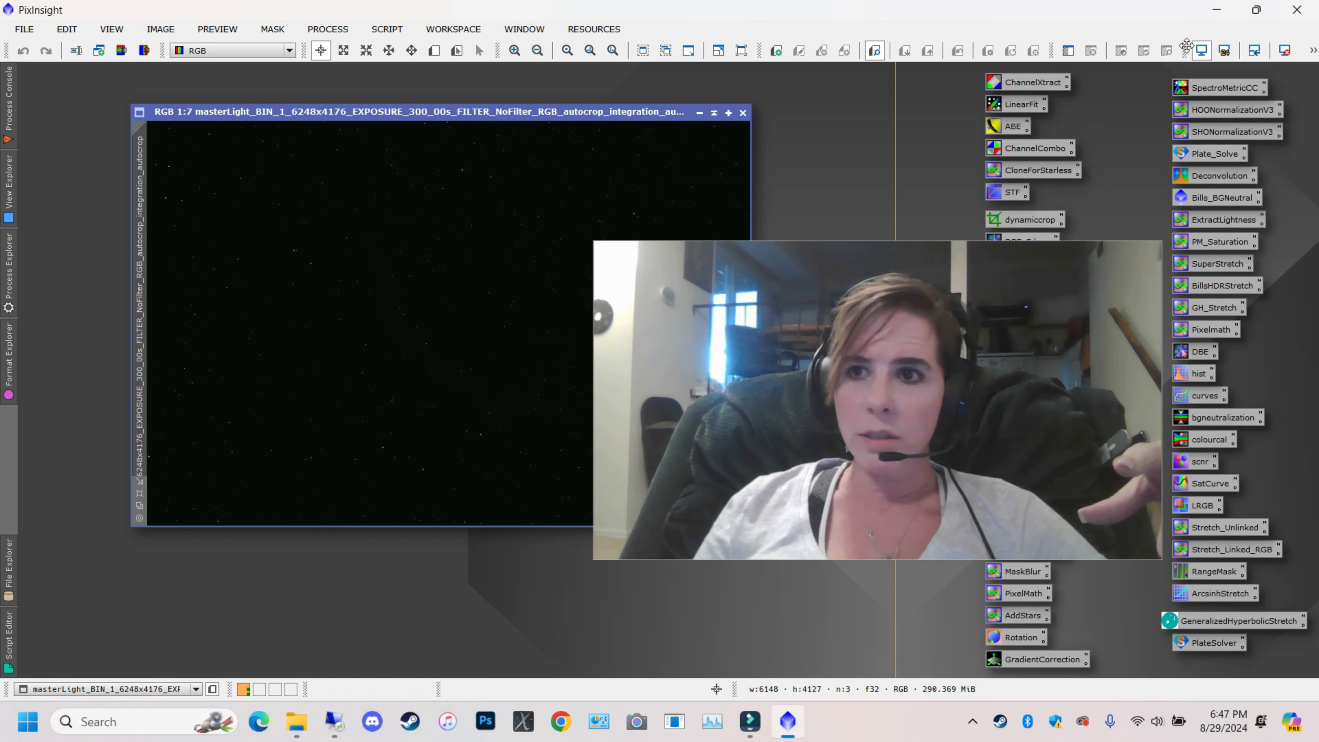
# Open the Photo Time.xlsx workbook from the Astrophotography Tools and apps folder on the desktop
pyautogui.click(1216, 10)
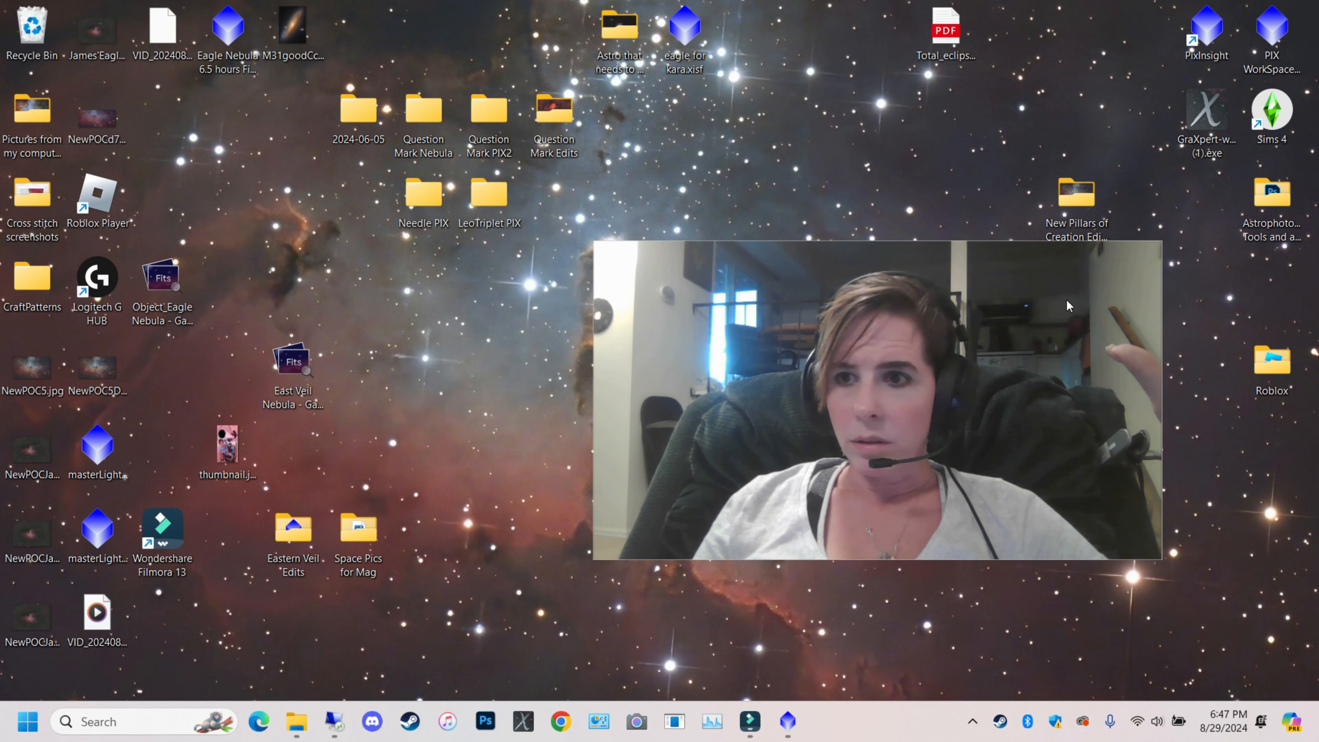
pyautogui.doubleClick(1262, 216)
pyautogui.scroll(-1, 255, 364)
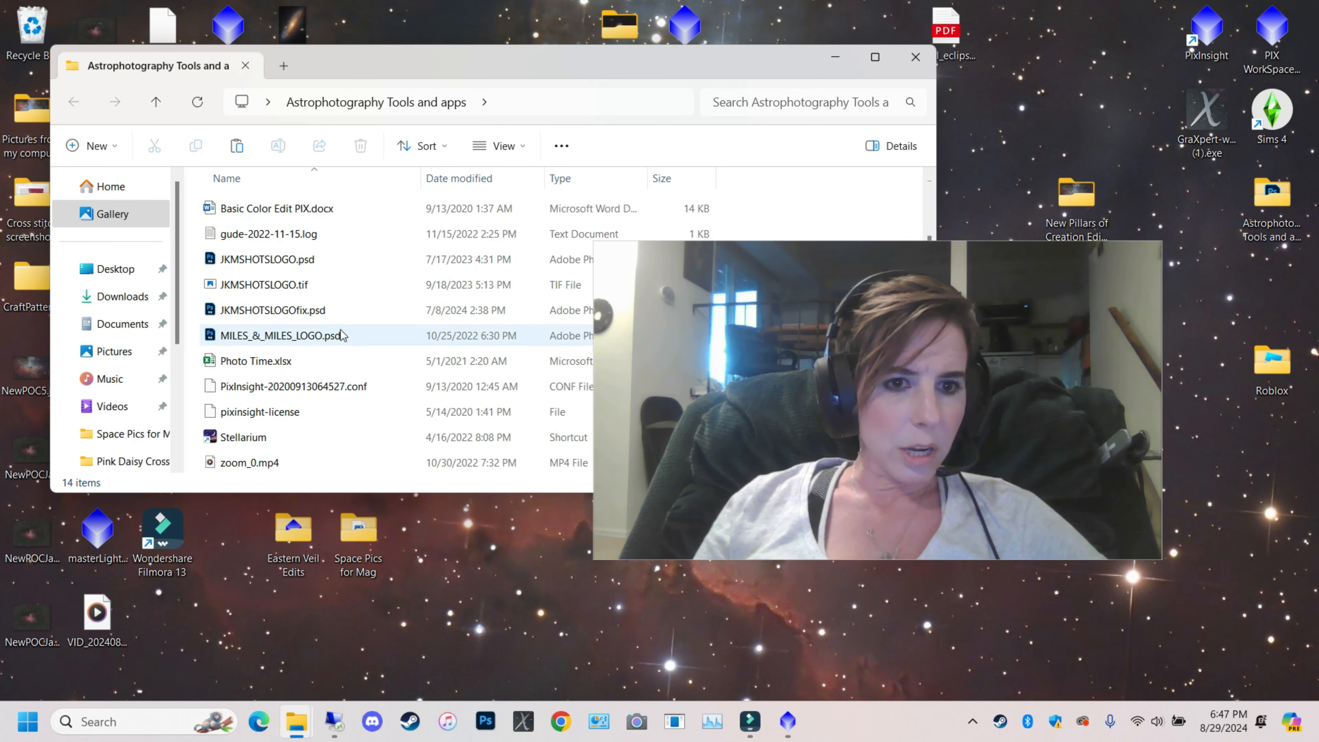
pyautogui.doubleClick(256, 364)
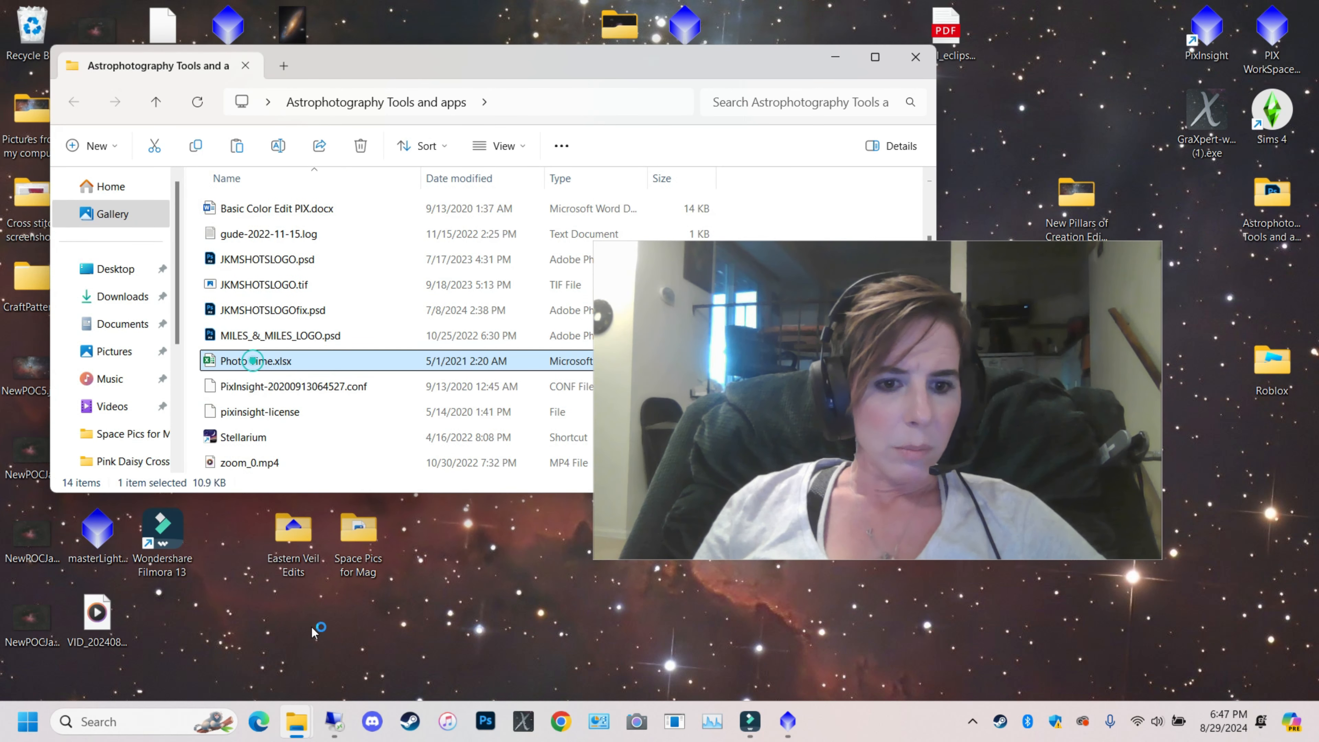
pyautogui.moveTo(296, 721)
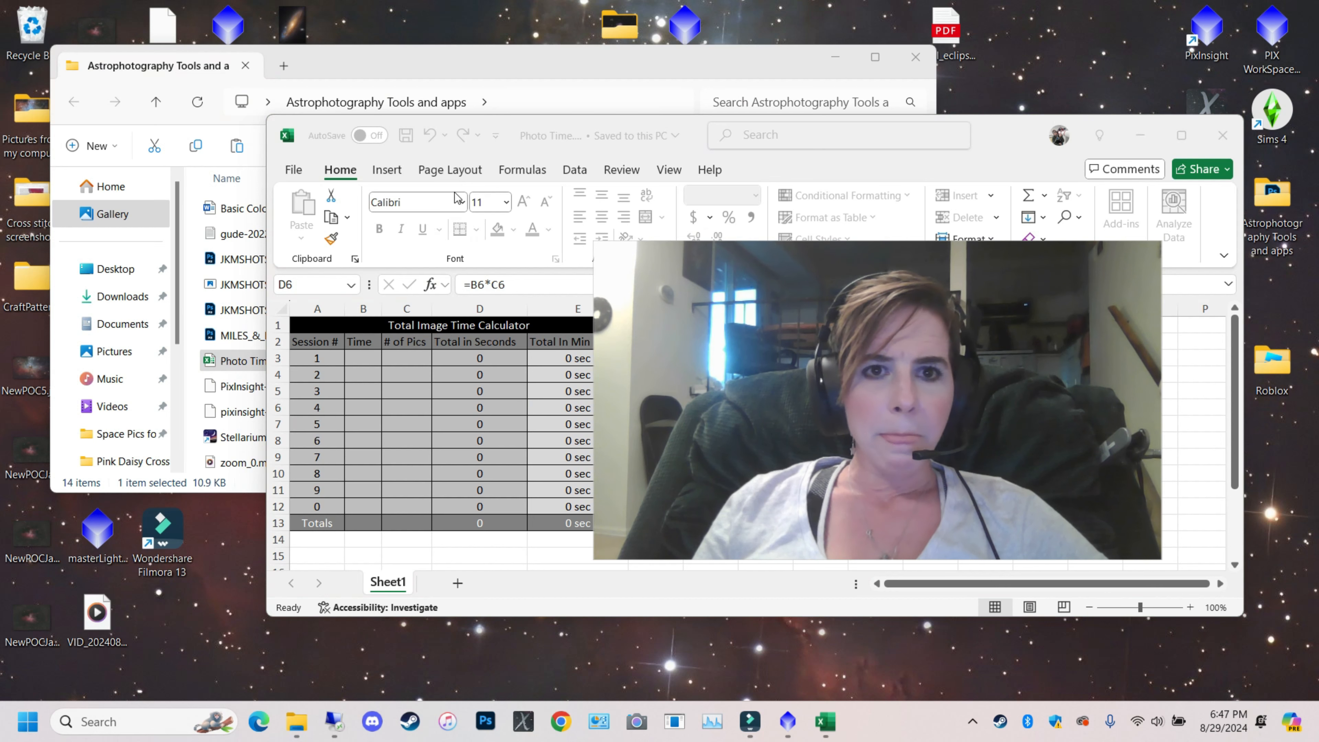
# Browse AstroDrive to the ZenithStar 103 folder for the ZWO ASI2600MC Pro, inside New Astro Picture Folder (In the Works)
pyautogui.click(347, 113)
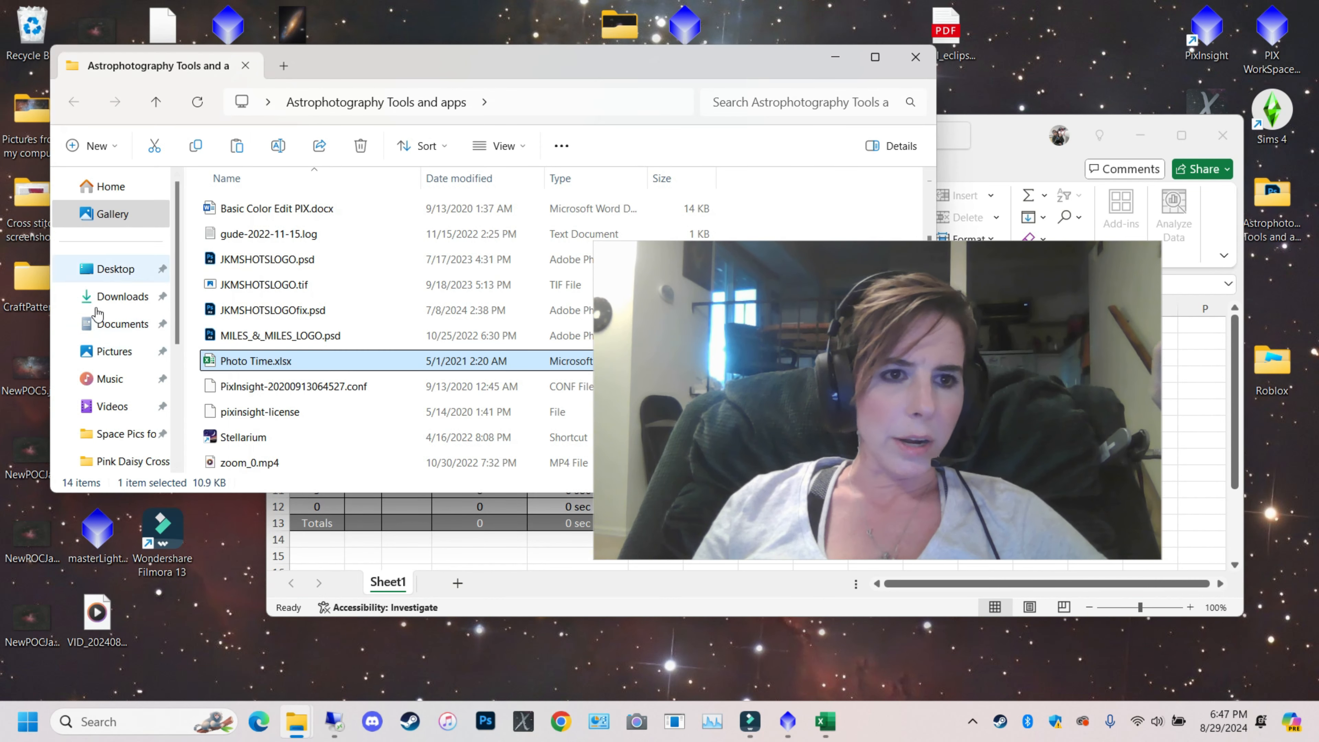
pyautogui.scroll(-3, 124, 411)
pyautogui.click(124, 410)
pyautogui.doubleClick(315, 299)
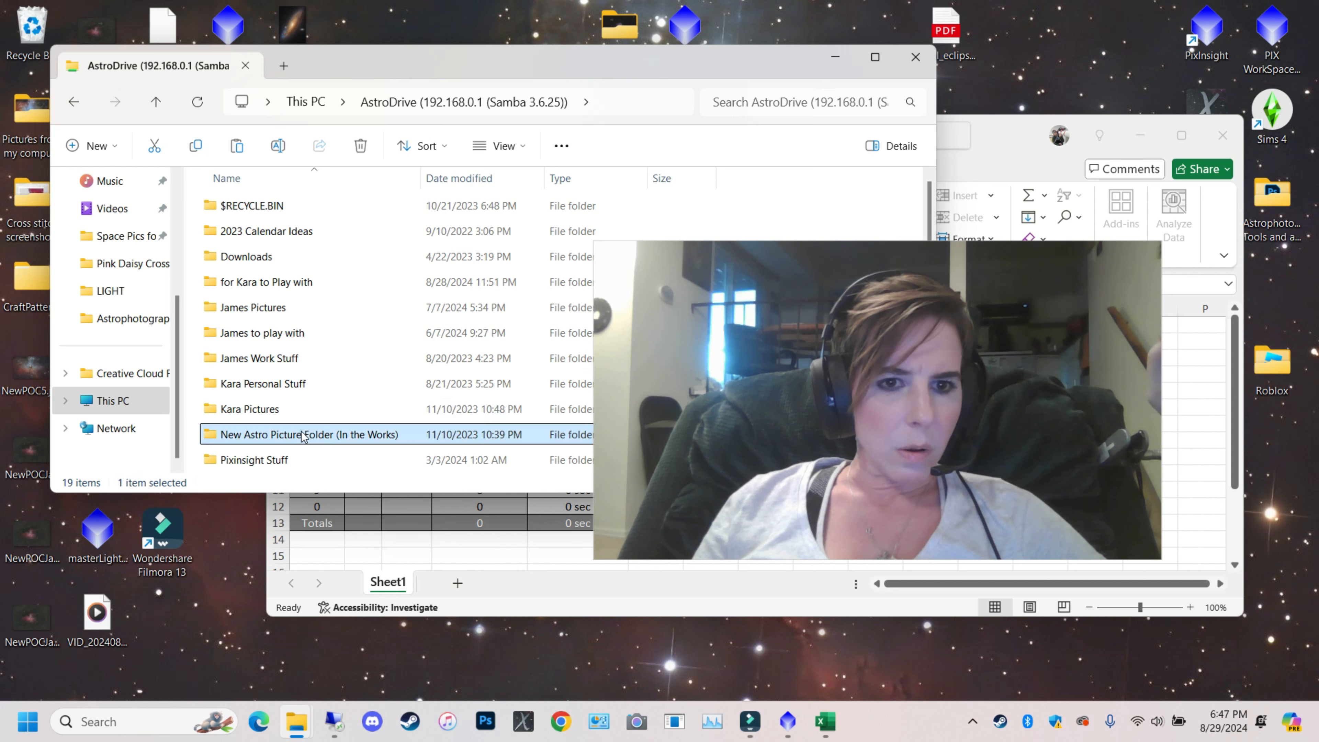
pyautogui.doubleClick(301, 432)
pyautogui.doubleClick(280, 206)
pyautogui.doubleClick(282, 211)
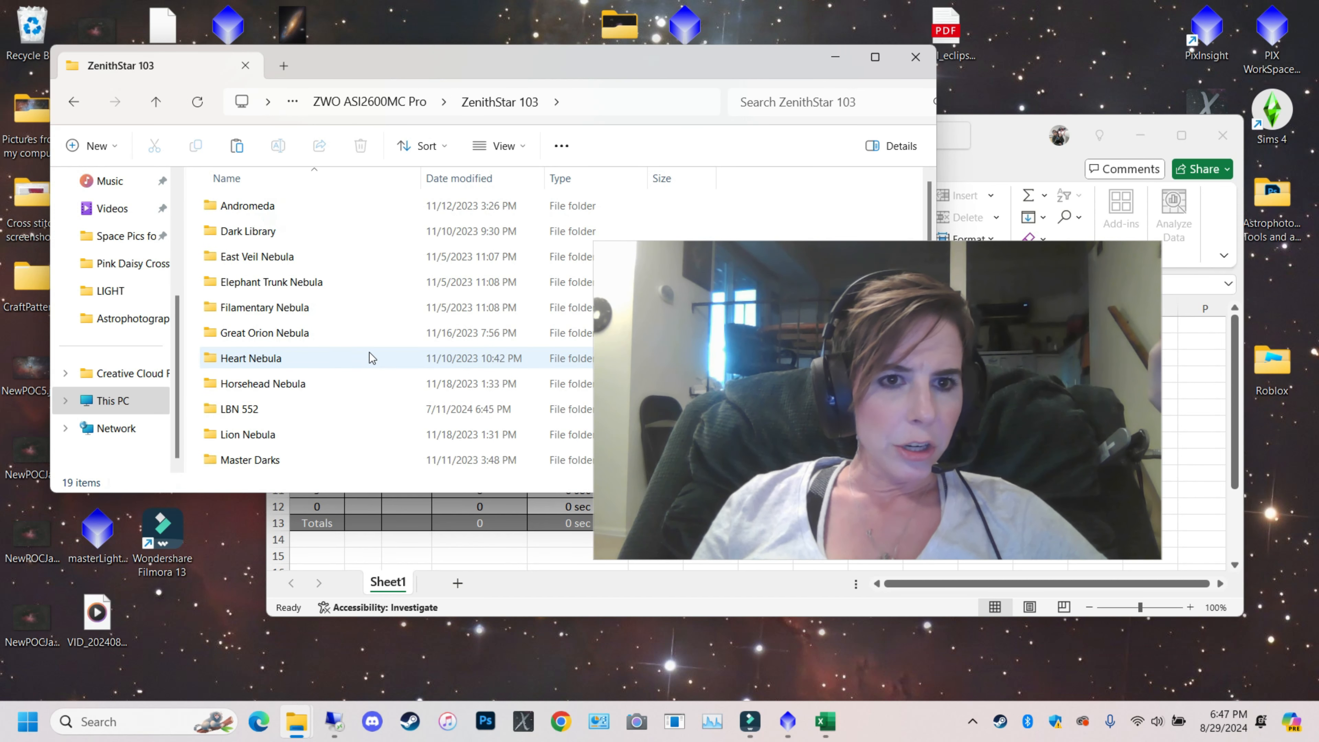
# Open the LIGHT folder of the East Veil Nebula's 2023-07-15 session to check the number of exposures
pyautogui.doubleClick(281, 256)
pyautogui.click(499, 101)
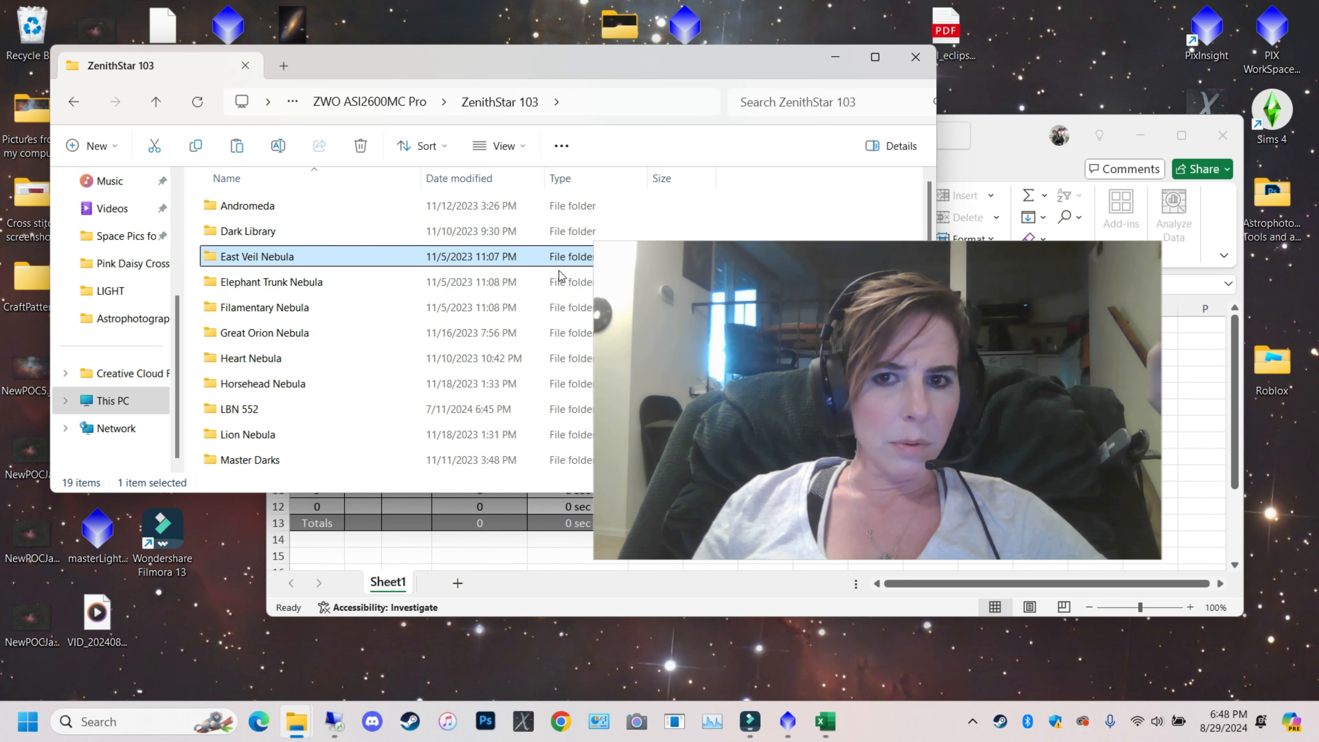
pyautogui.doubleClick(303, 260)
pyautogui.doubleClick(258, 205)
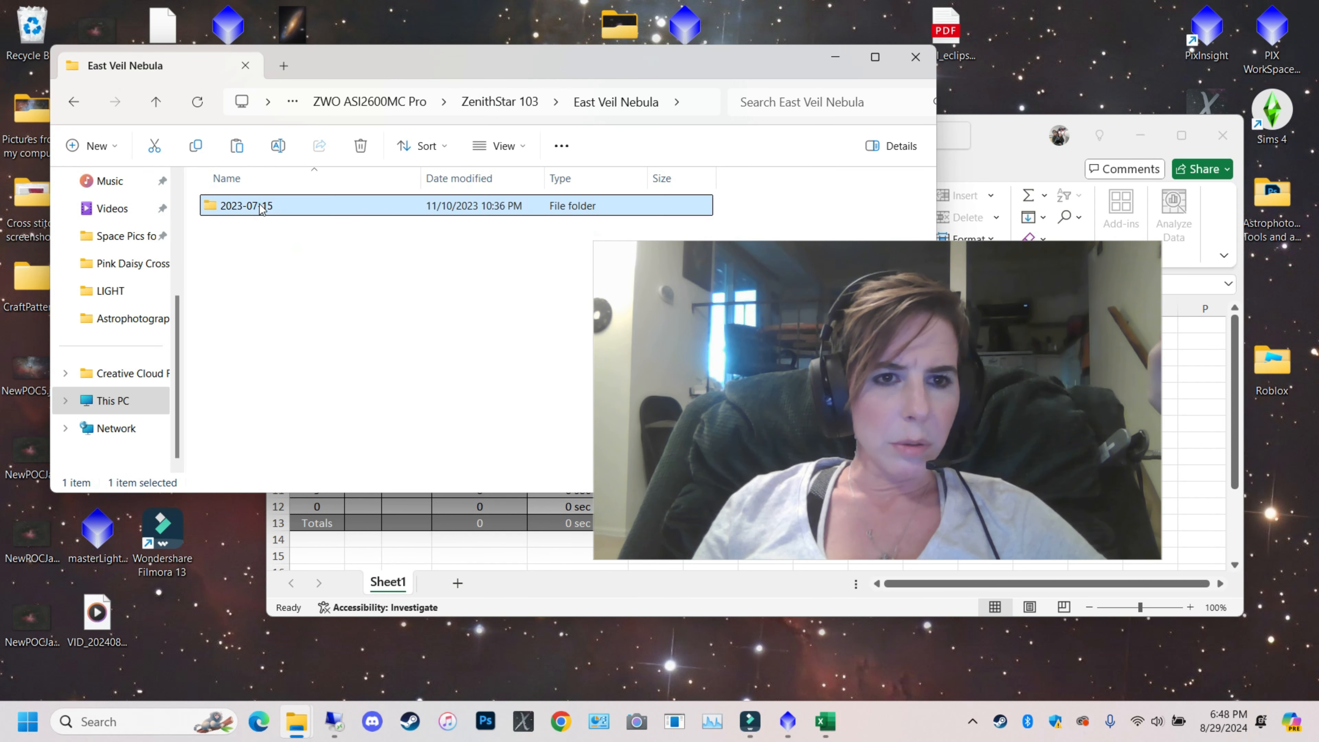
pyautogui.doubleClick(266, 255)
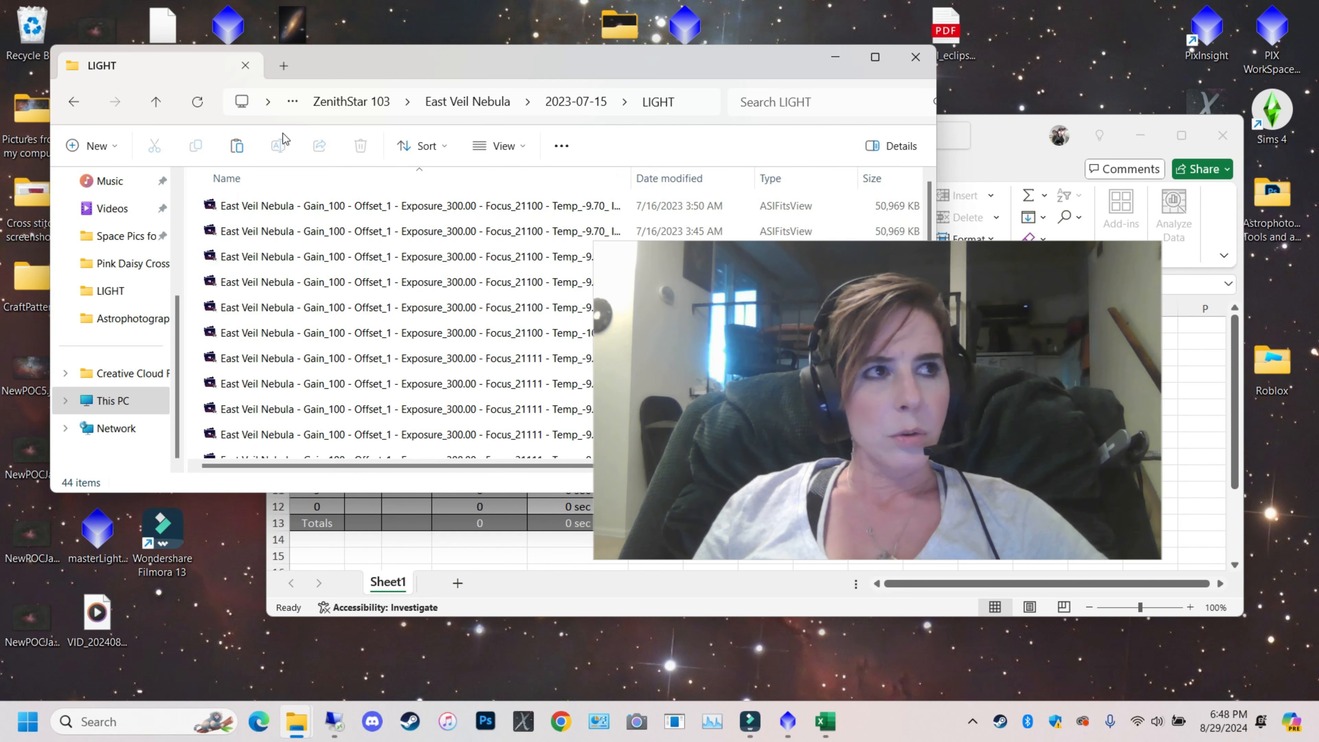
# Fill in session 1 of the Total Image Time Calculator with a time of 300 and 44 pics
pyautogui.click(1001, 158)
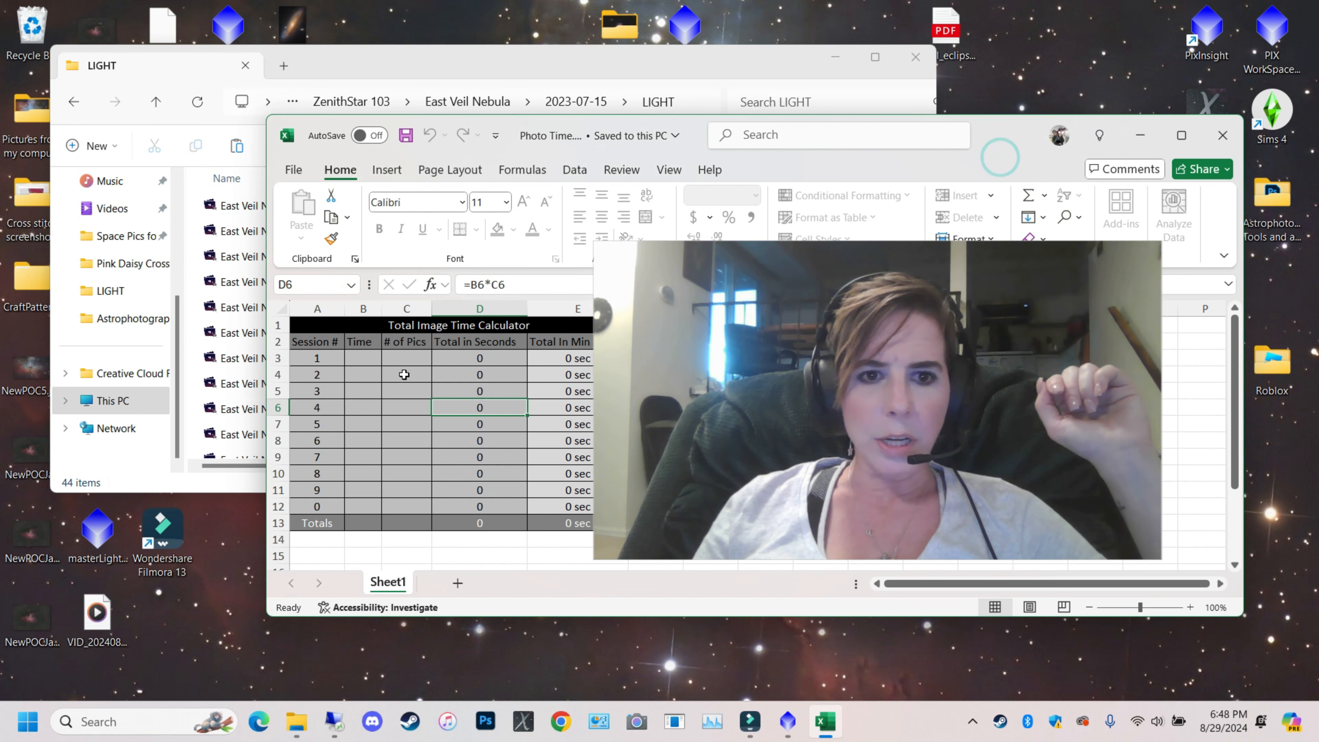
pyautogui.click(363, 371)
pyautogui.click(364, 358)
pyautogui.write('300')
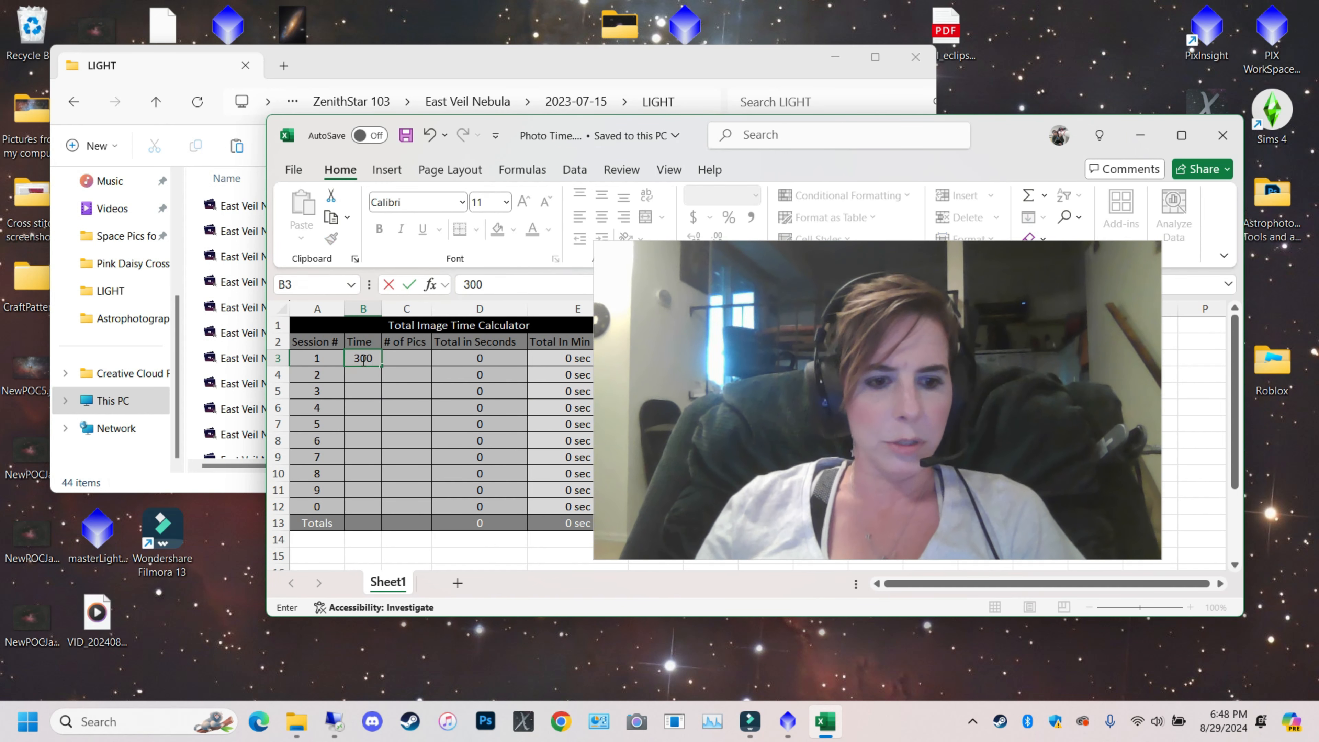
pyautogui.press('Tab')
pyautogui.write('44')
pyautogui.press('Tab')
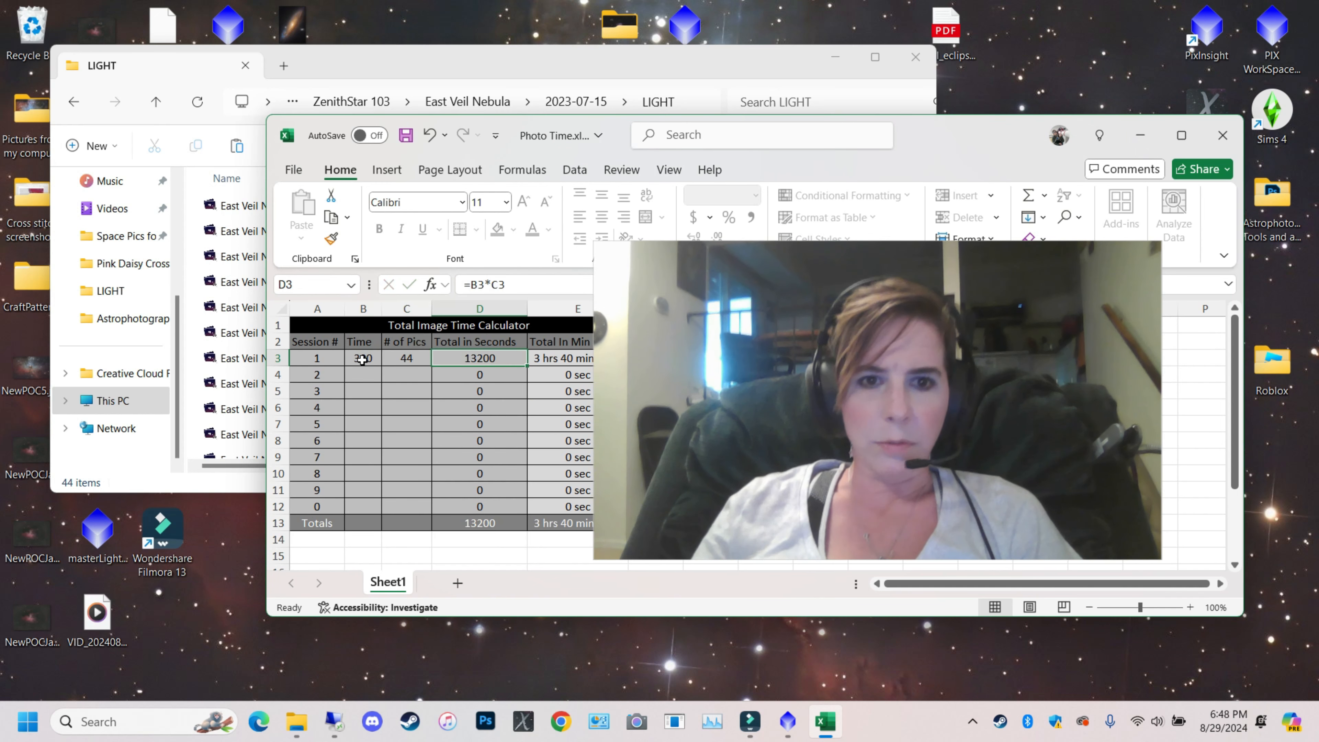
# Fill in session 2 of the Total Image Time Calculator with a time of 300 and 53 pics
pyautogui.click(377, 372)
pyautogui.write('300')
pyautogui.press('Tab')
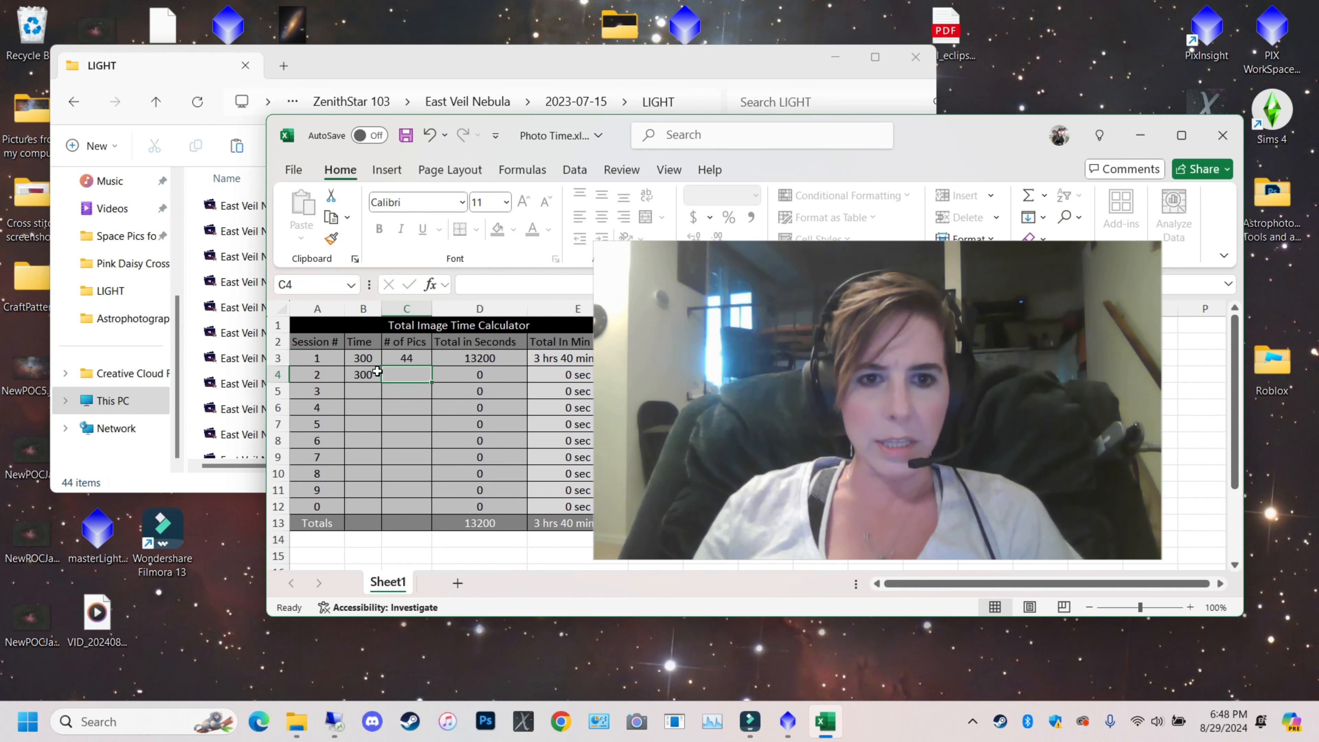
pyautogui.write('53')
pyautogui.press('Tab')
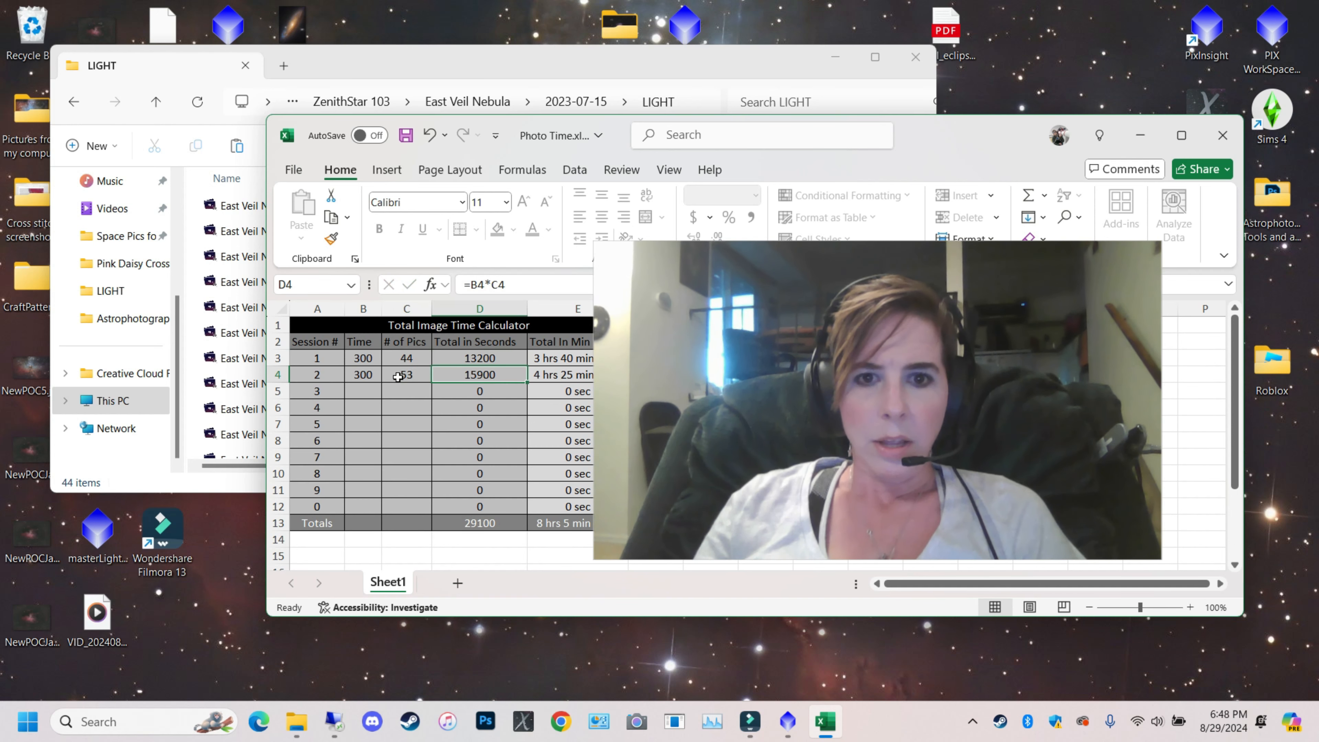
pyautogui.moveTo(800, 282); pyautogui.dragTo(855, 298)
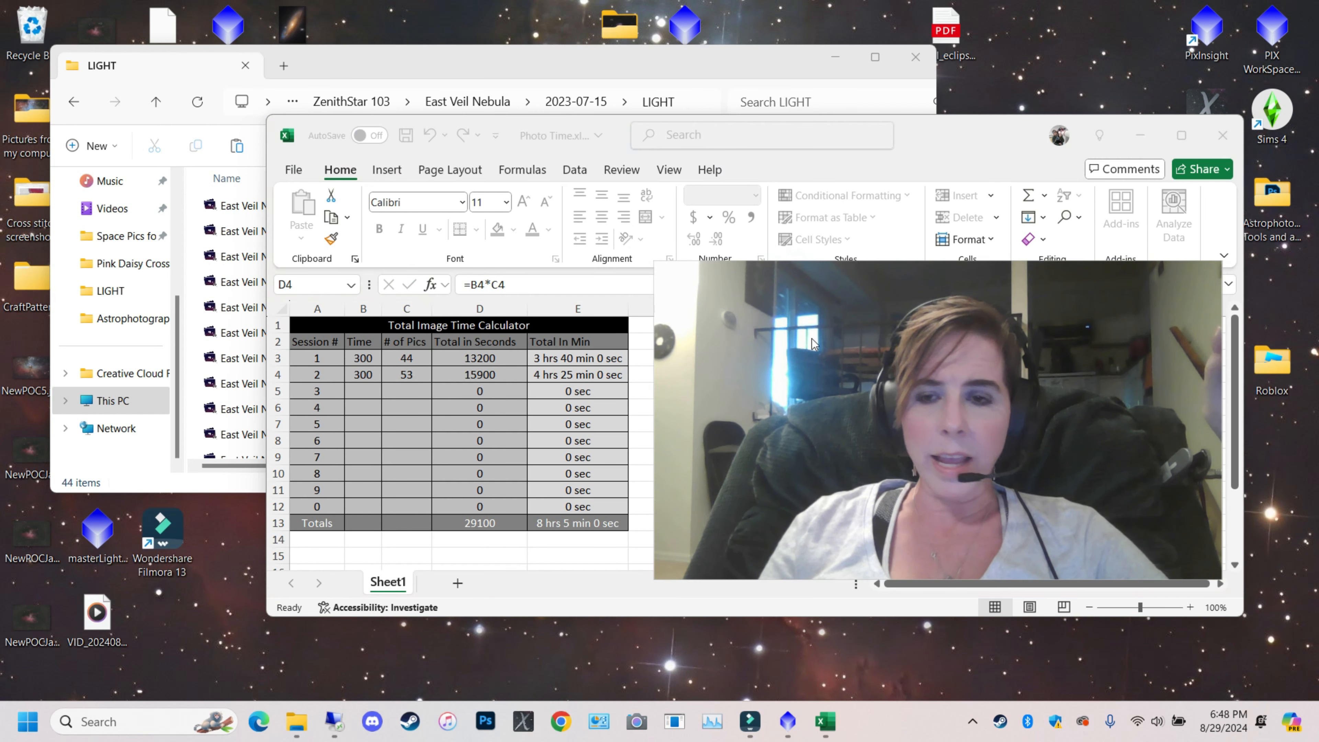
pyautogui.click(585, 526)
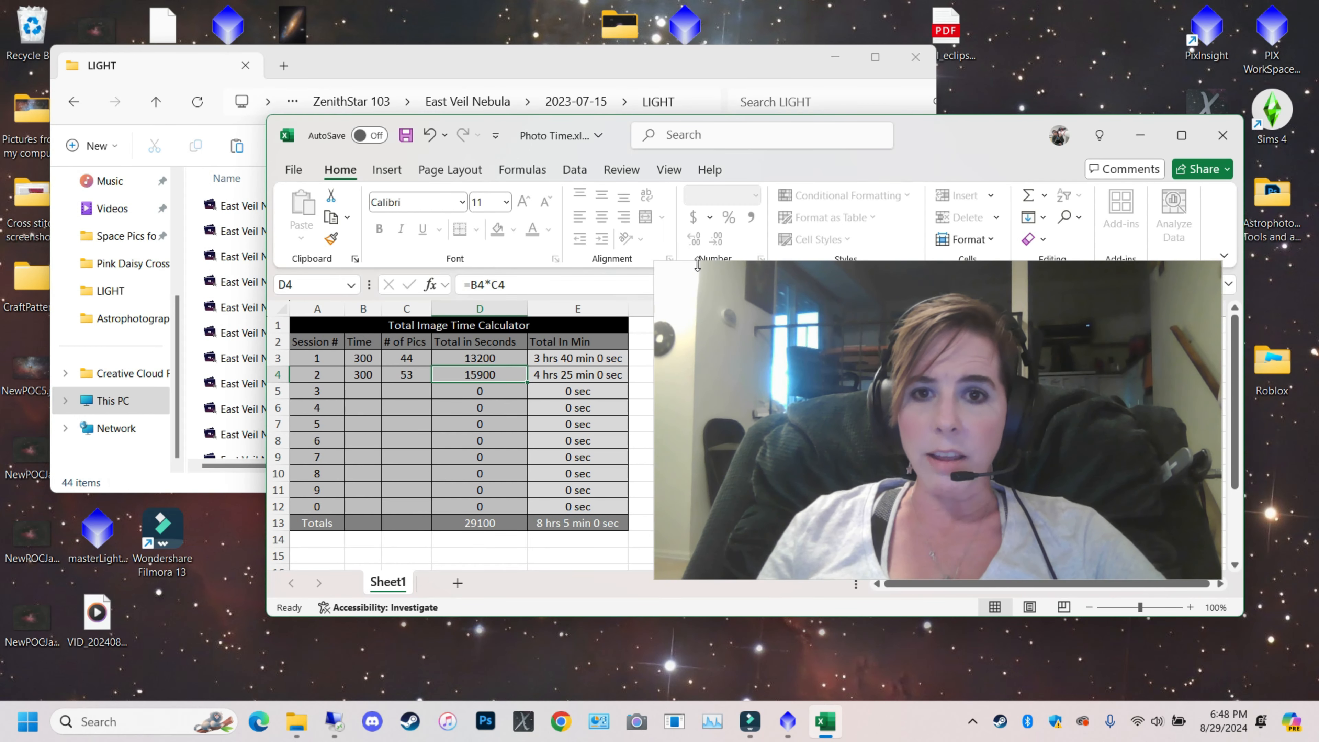
pyautogui.moveTo(658, 268); pyautogui.dragTo(214, 270)
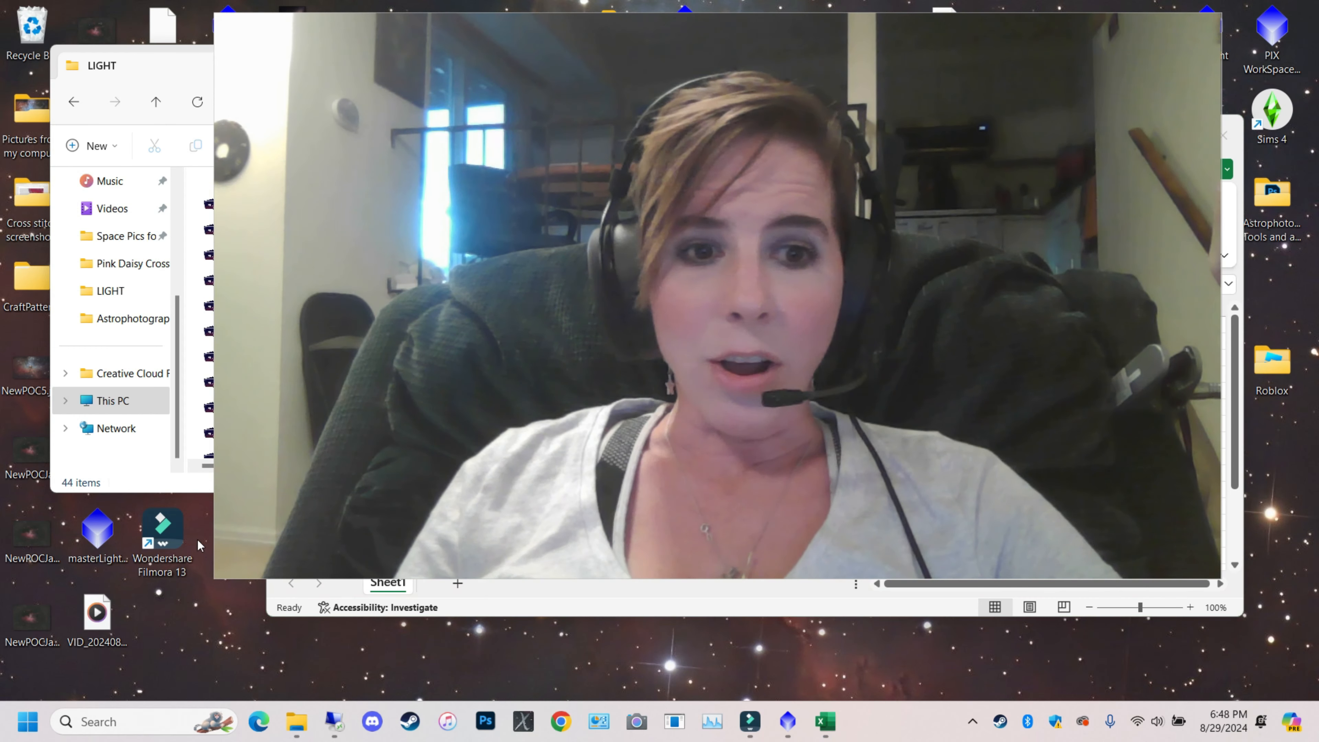
pyautogui.moveTo(217, 572); pyautogui.dragTo(15, 692)
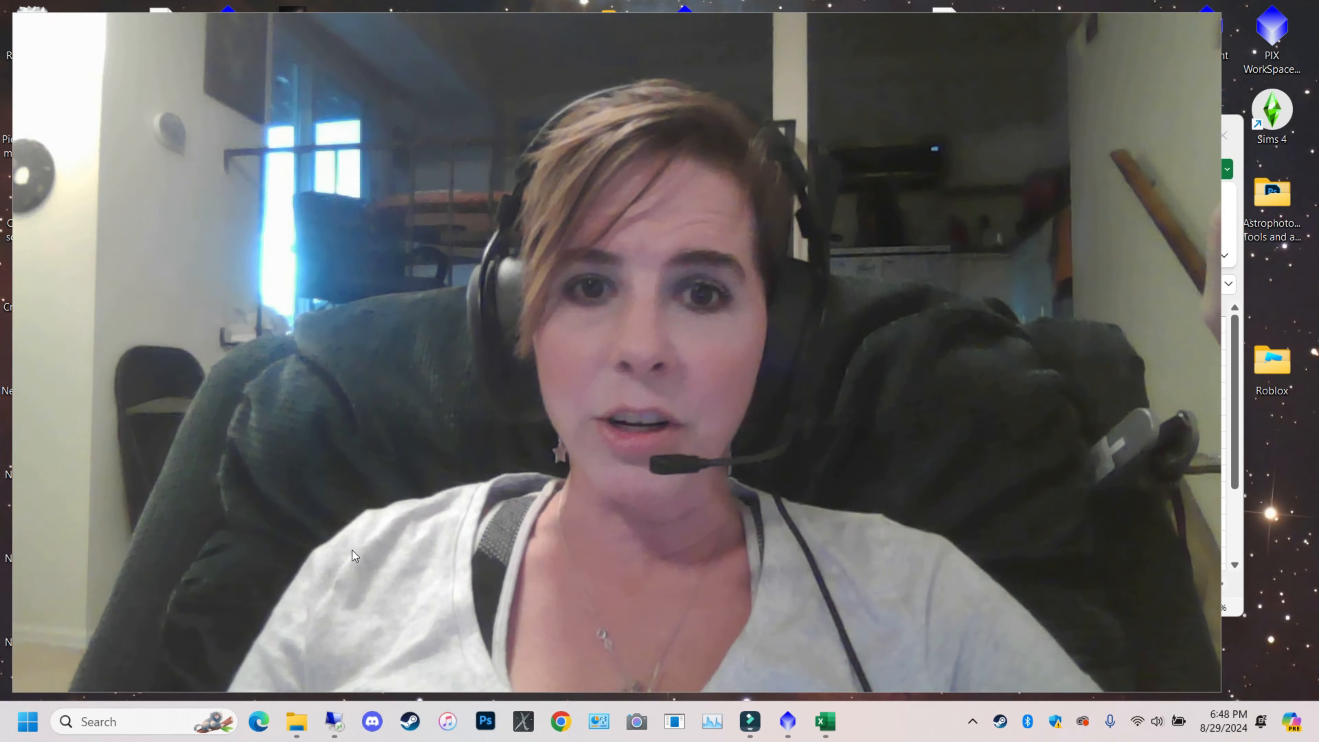
pyautogui.moveTo(353, 550); pyautogui.dragTo(377, 558)
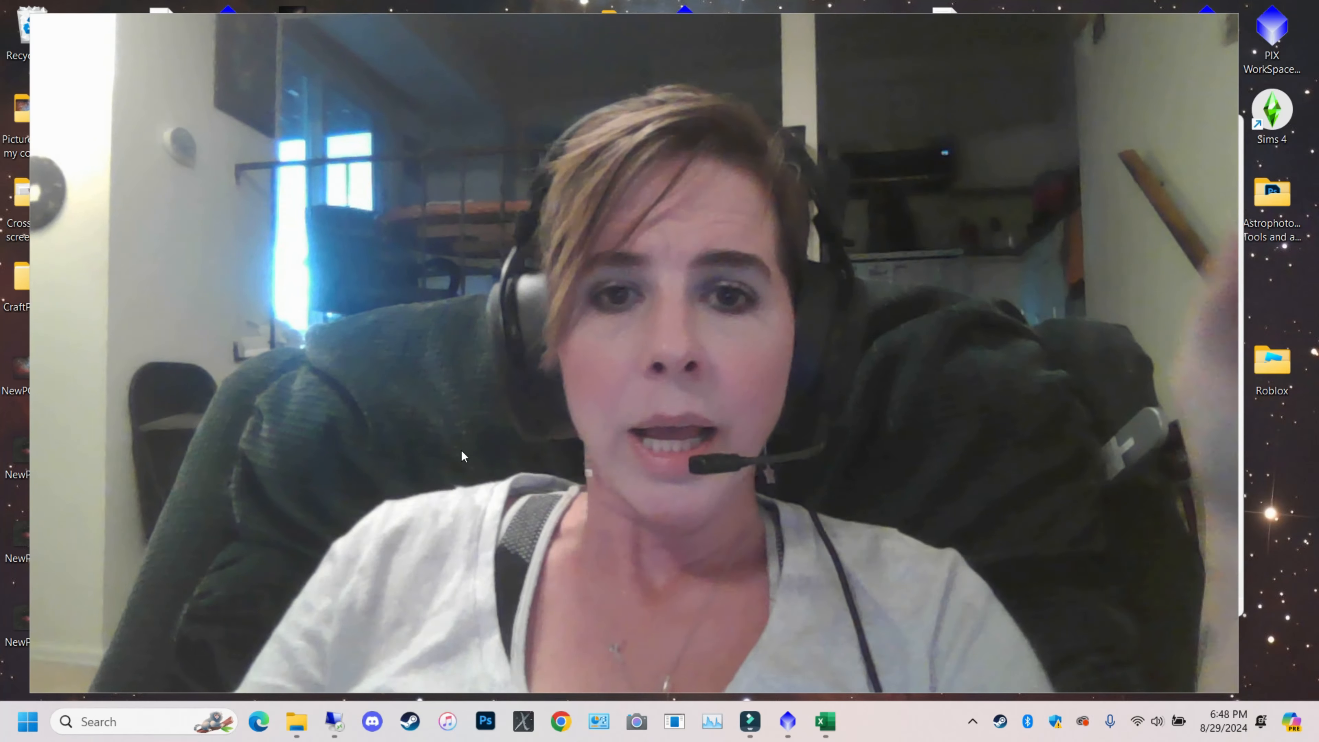
# Switch back to PixInsight and move the master light image window closer to the process icons
pyautogui.click(788, 721)
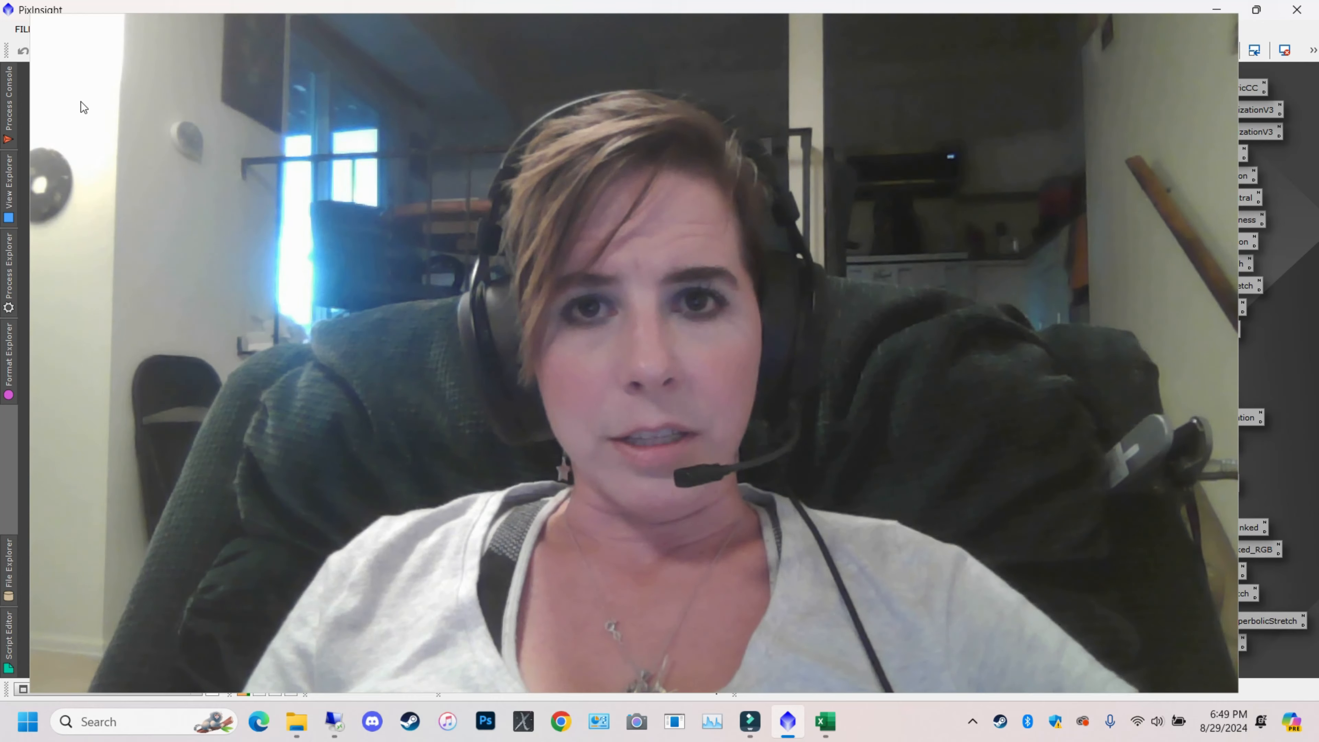
pyautogui.click(31, 15)
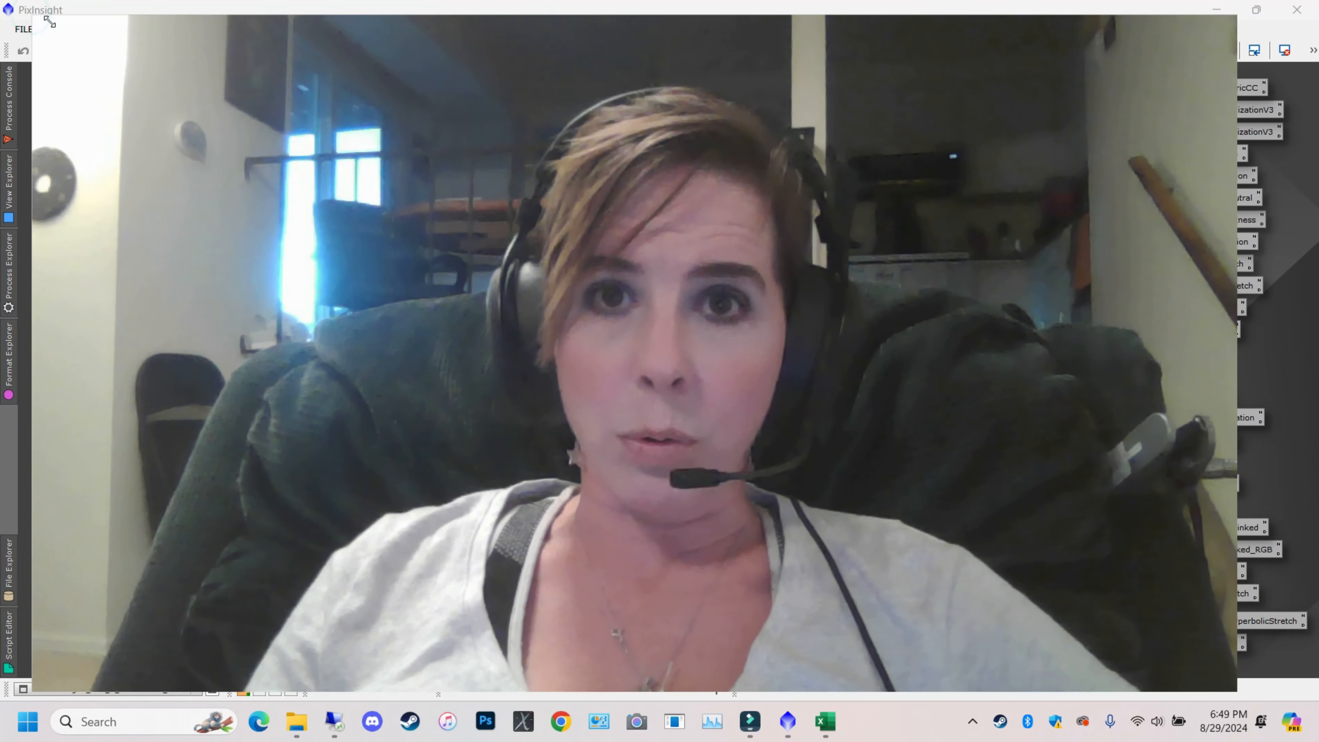
pyautogui.moveTo(31, 15); pyautogui.dragTo(924, 516)
pyautogui.moveTo(1119, 602); pyautogui.dragTo(206, 632)
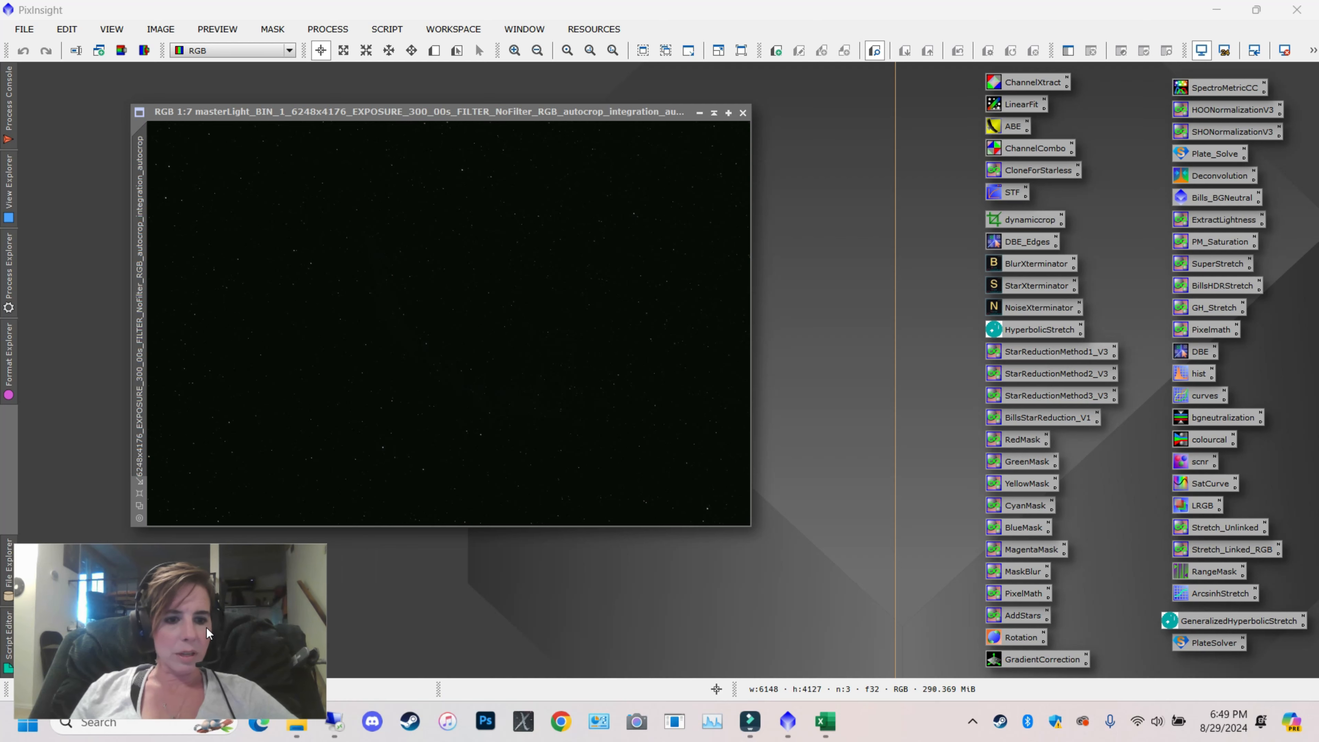
pyautogui.click(929, 289)
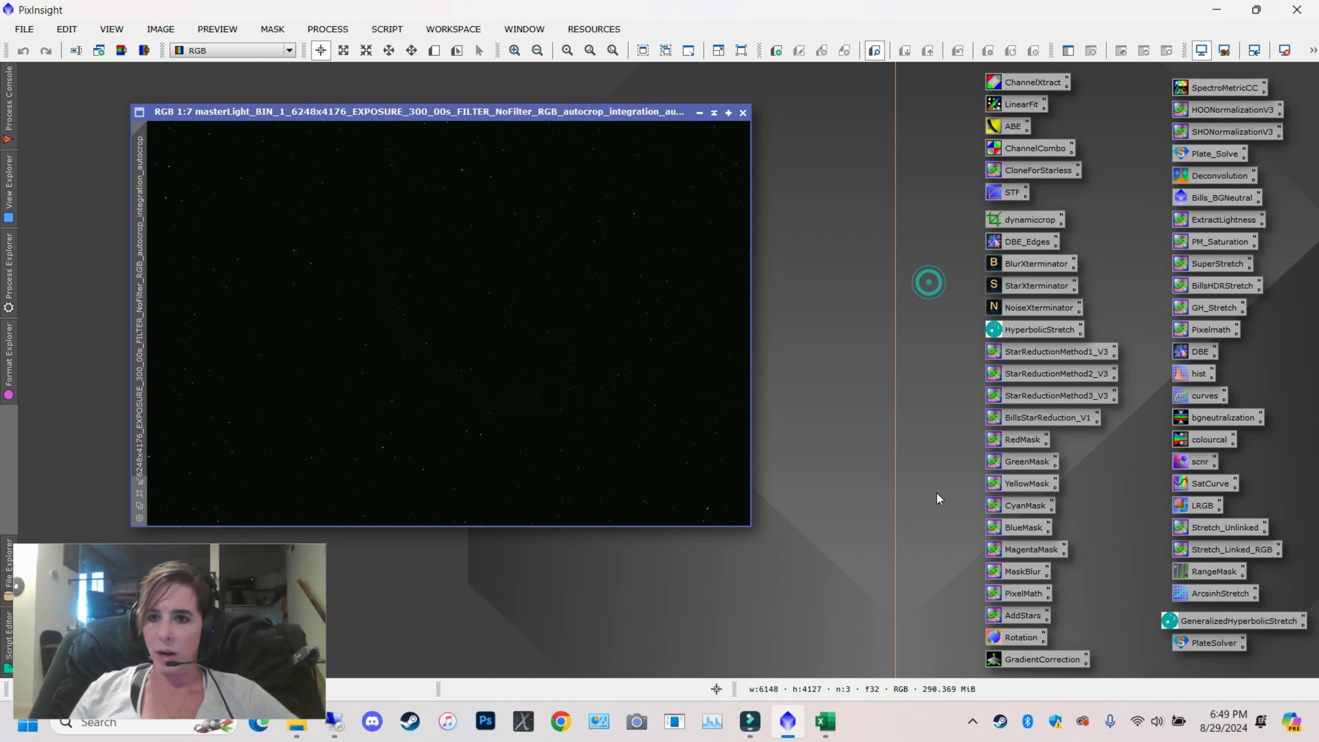
pyautogui.doubleClick(548, 113)
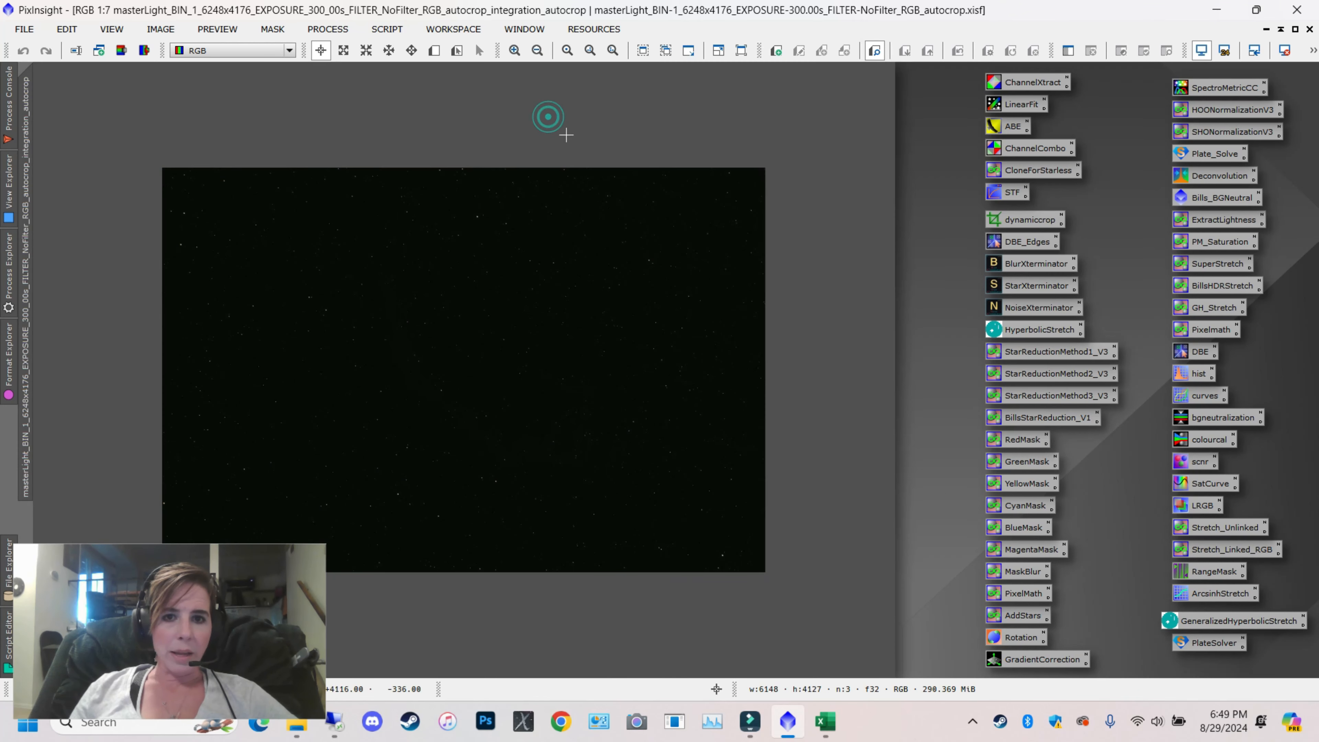
pyautogui.click(1280, 29)
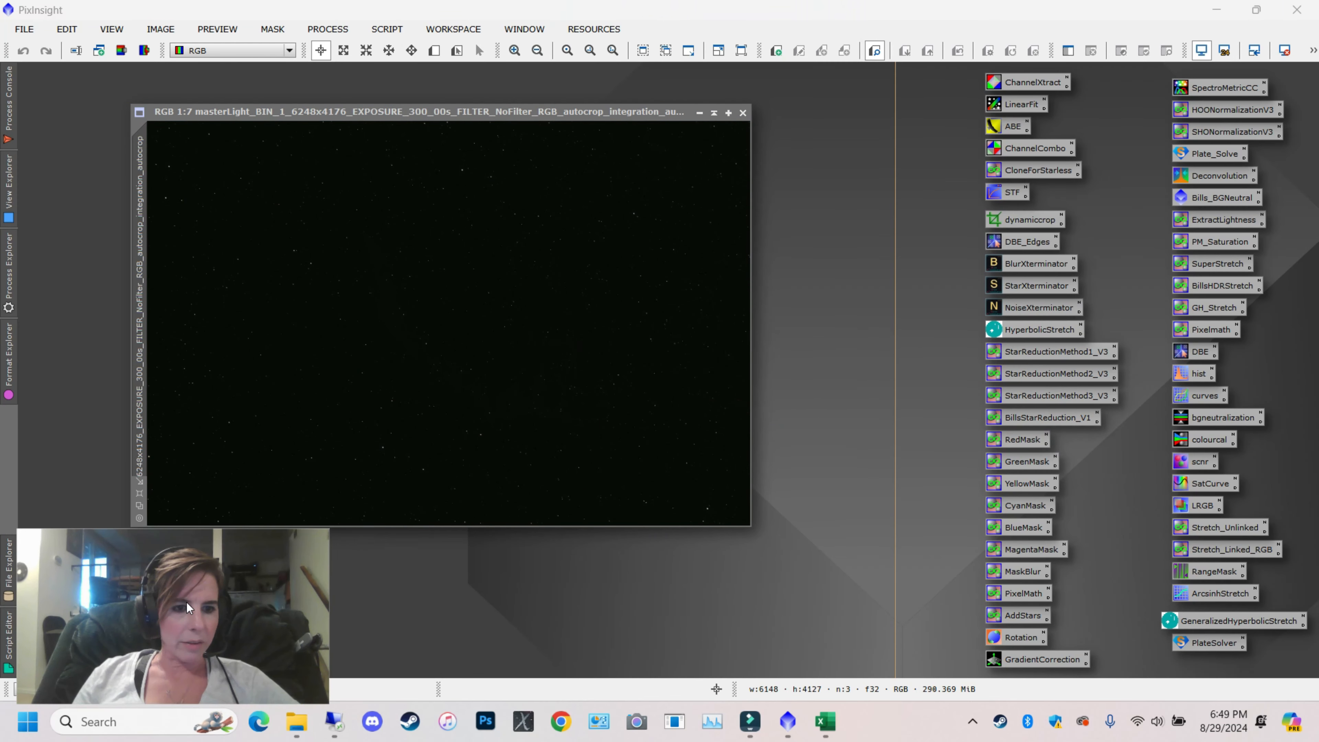
pyautogui.moveTo(441, 117); pyautogui.dragTo(552, 115)
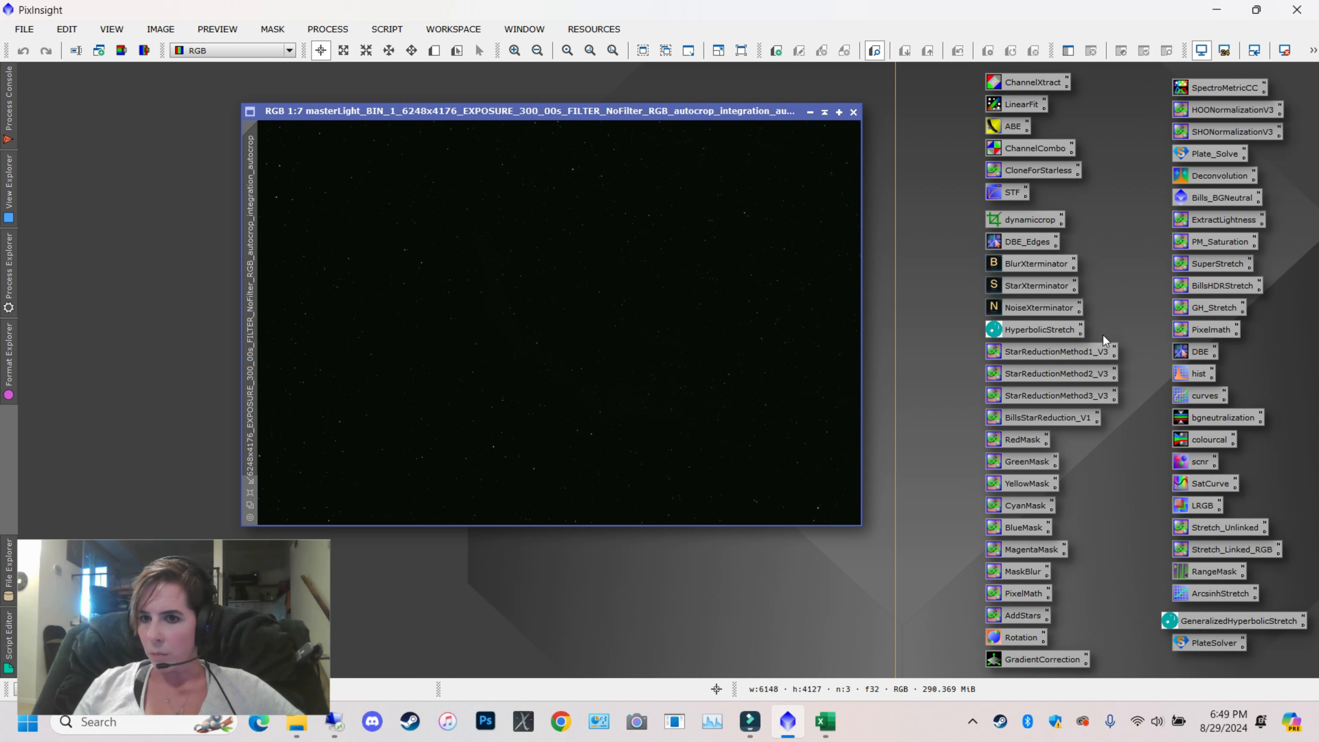
# Auto-stretch the master light image with ScreenTransferFunction and arrange the STF and image windows apart
pyautogui.doubleClick(1020, 194)
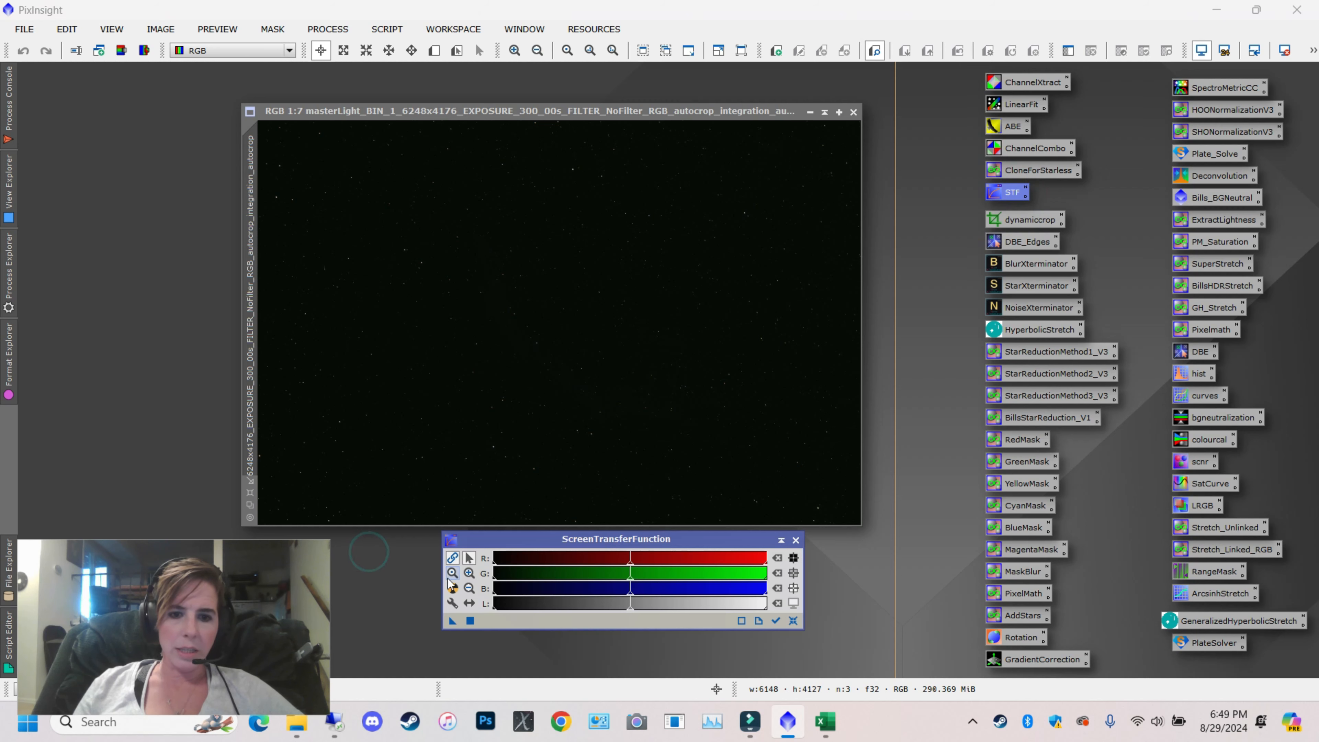
pyautogui.click(452, 588)
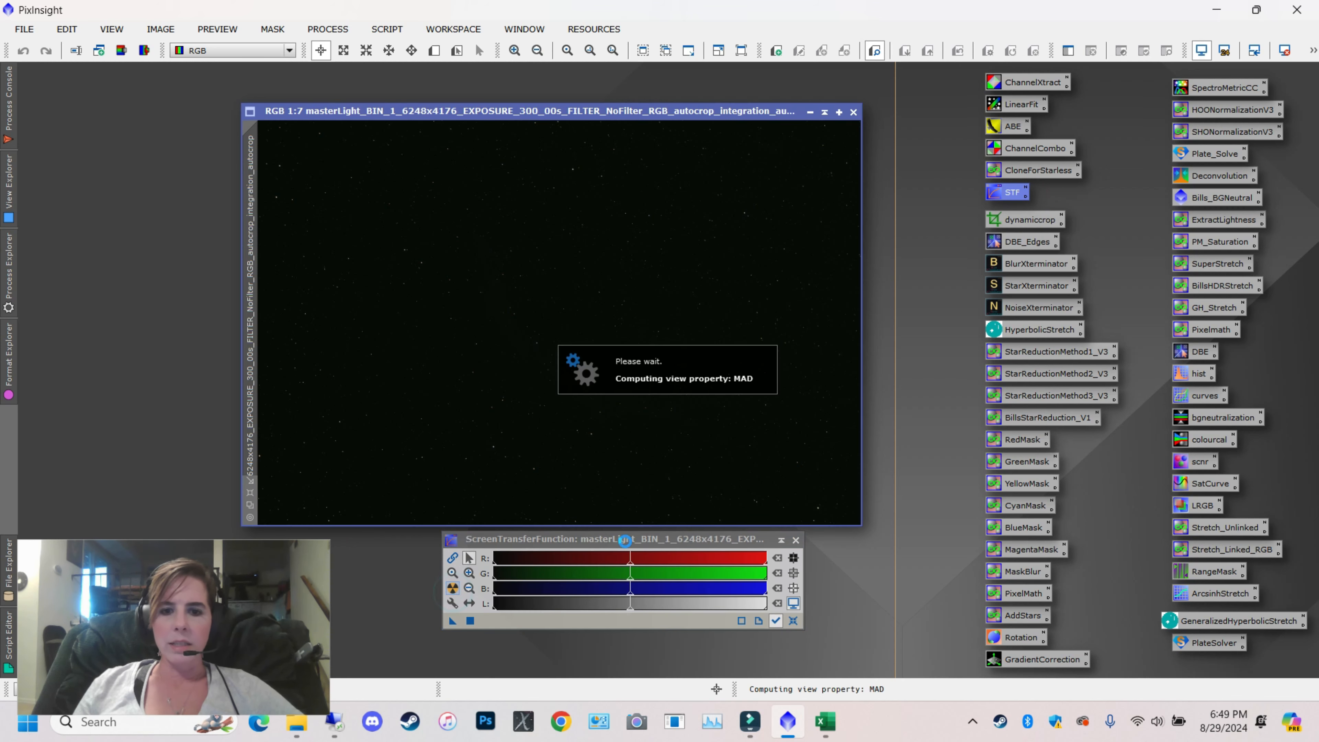
pyautogui.moveTo(628, 539); pyautogui.dragTo(648, 570)
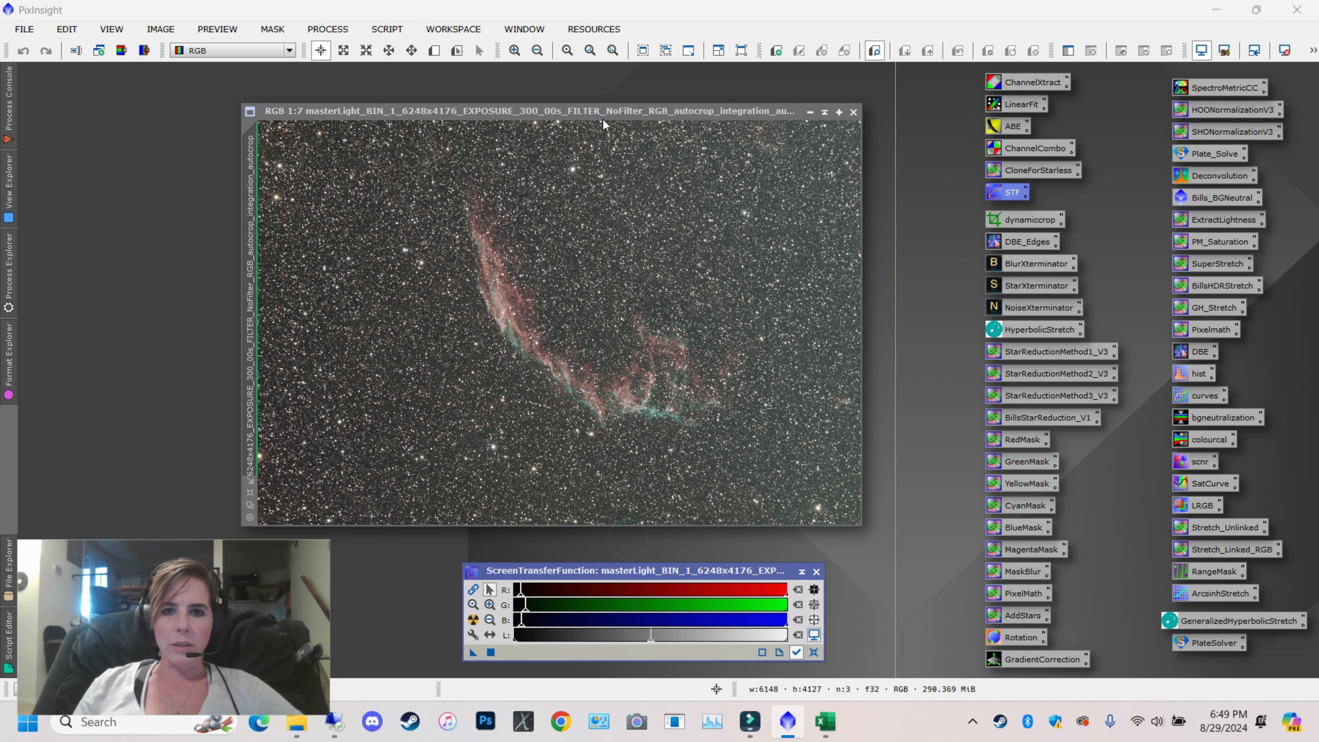
pyautogui.moveTo(607, 111); pyautogui.dragTo(661, 93)
pyautogui.scroll(1, 672, 289)
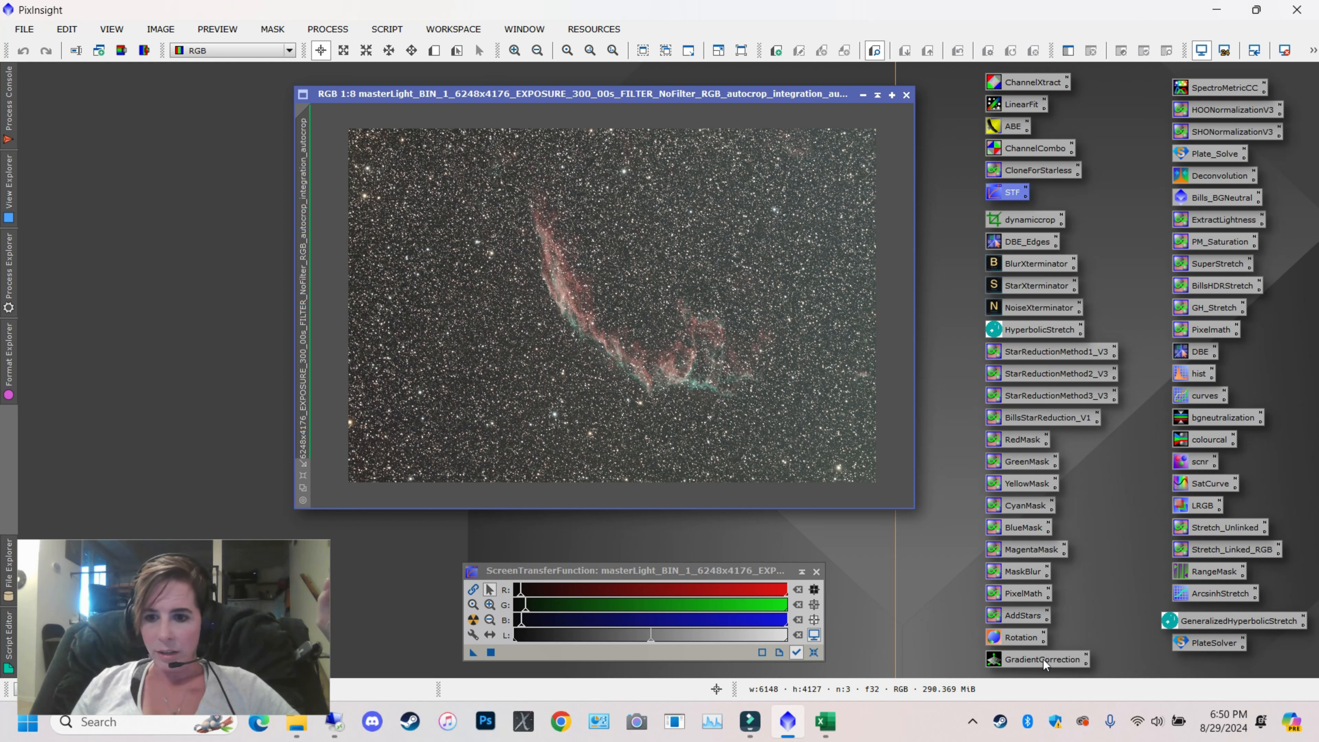
# Apply the GradientCorrection process to the master light image and inspect the nebula and background
pyautogui.moveTo(1042, 660); pyautogui.dragTo(665, 265)
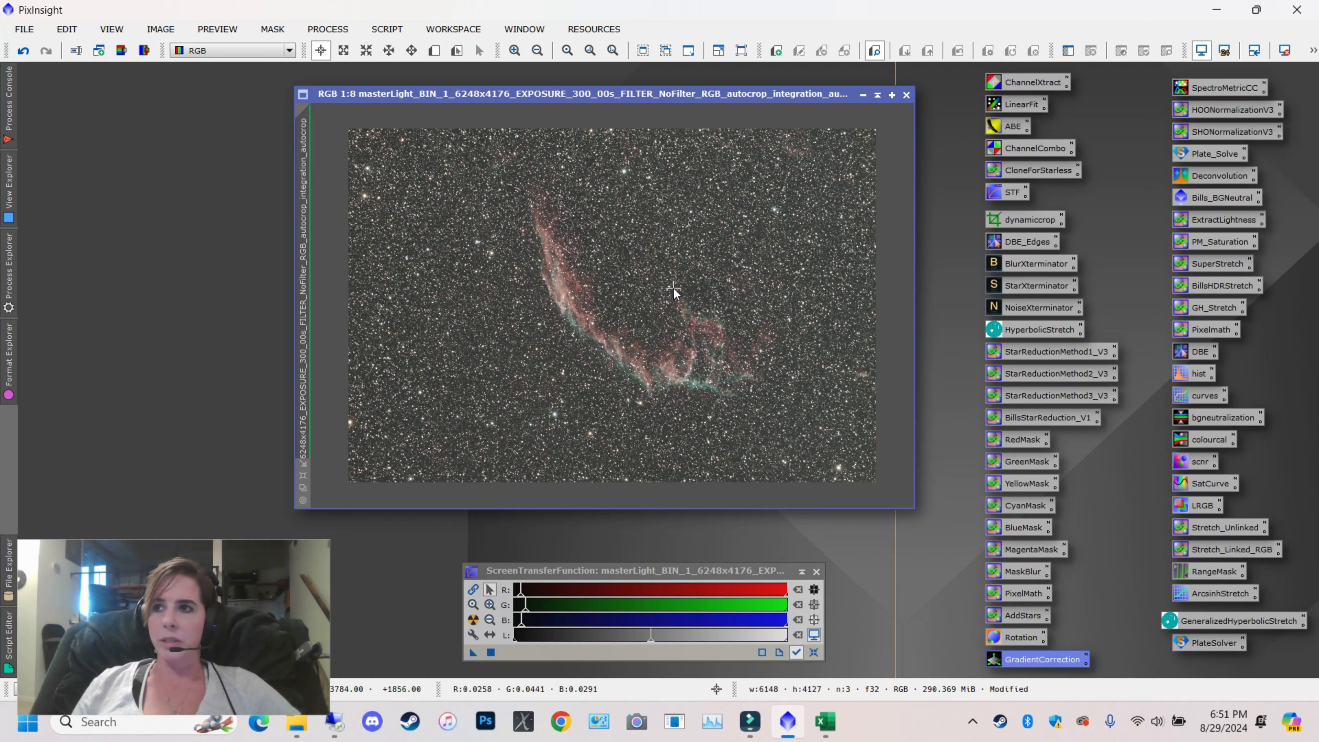
pyautogui.scroll(2, 694, 355)
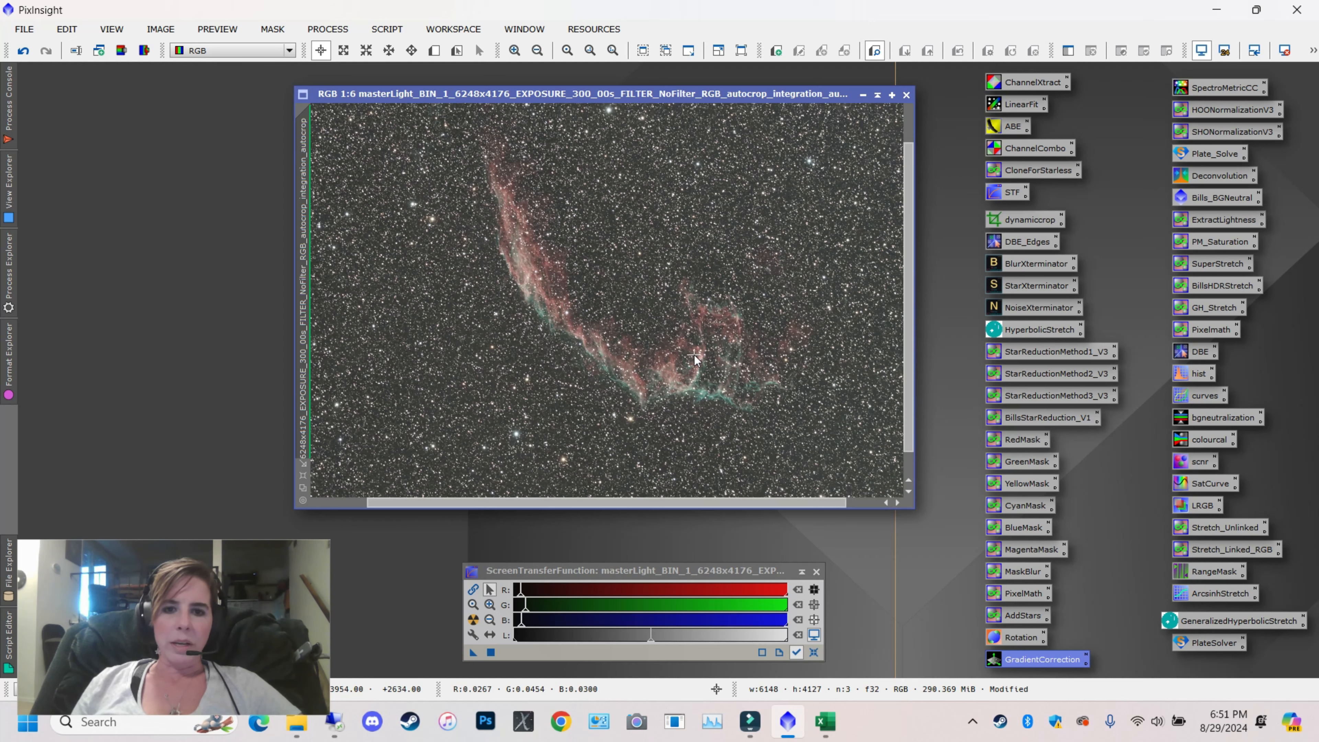
pyautogui.scroll(-1, 694, 351)
pyautogui.scroll(-2, 694, 337)
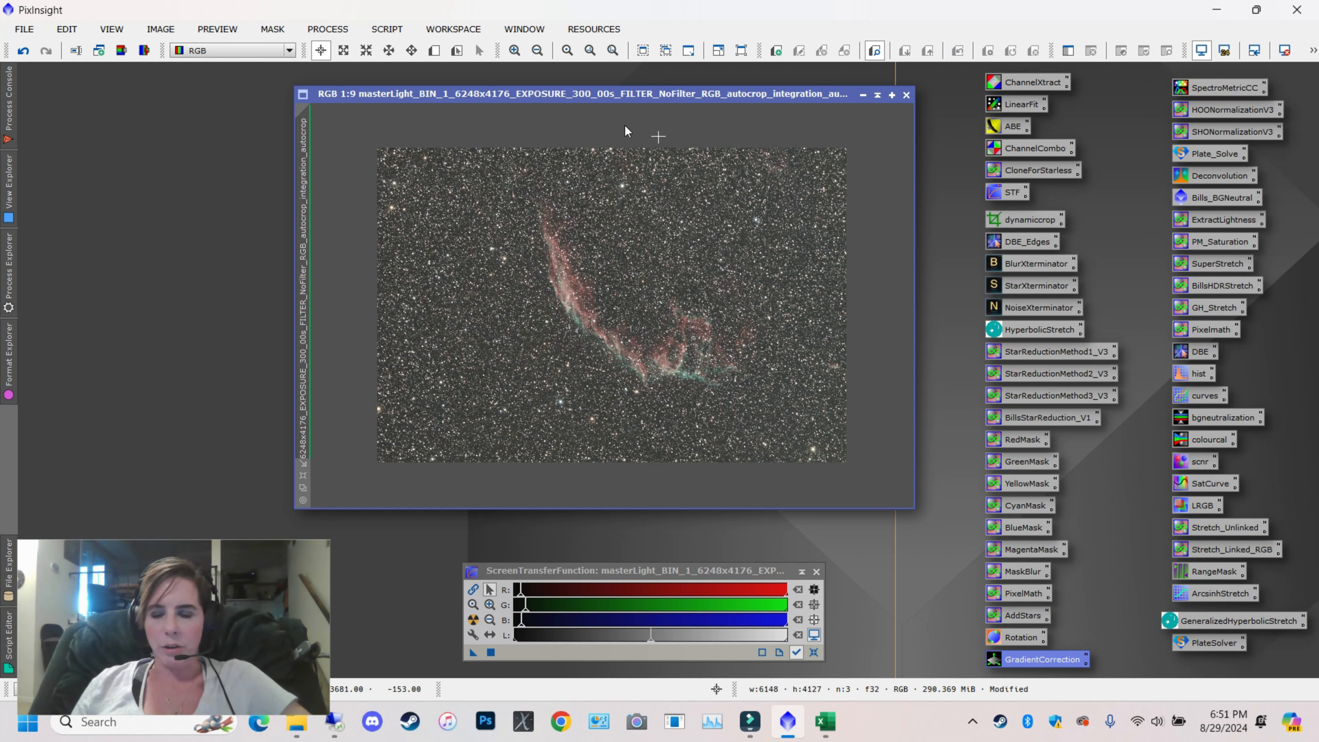
# Undo and redo the gradient correction to compare the image before and after
pyautogui.click(28, 55)
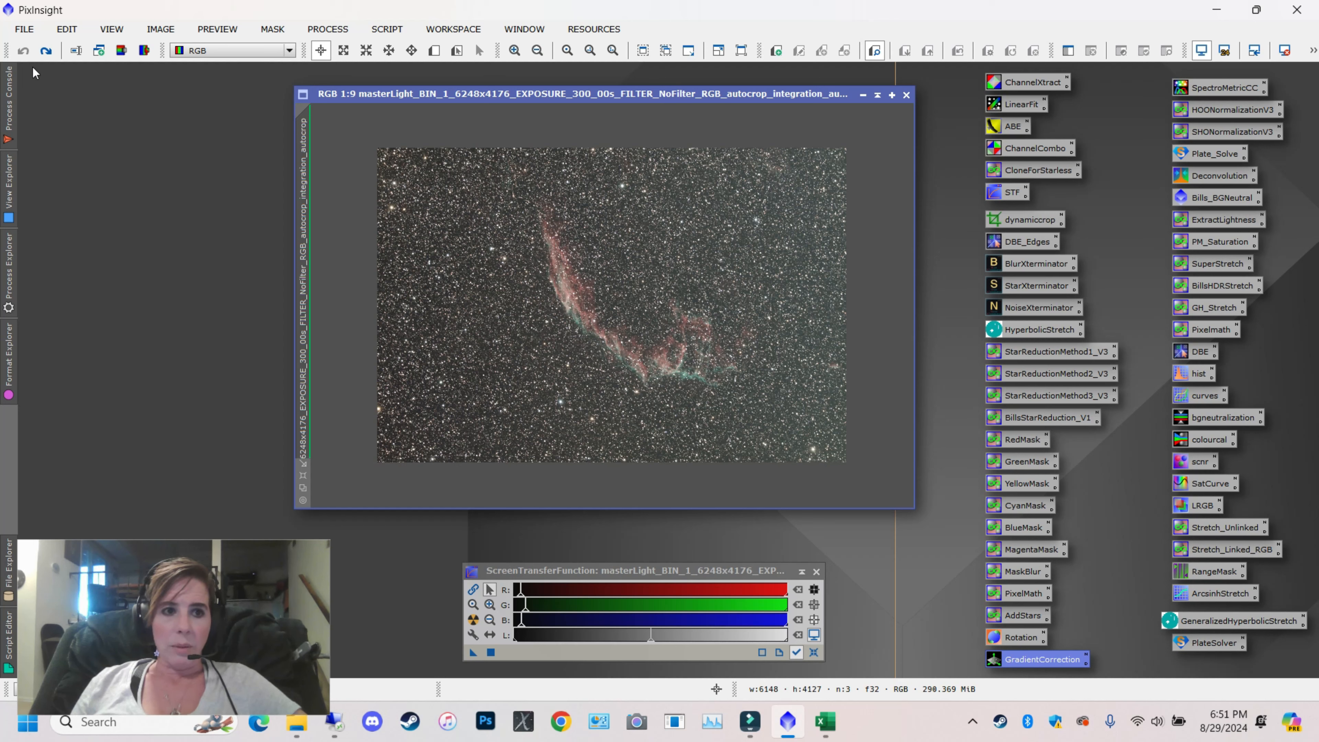
pyautogui.click(47, 51)
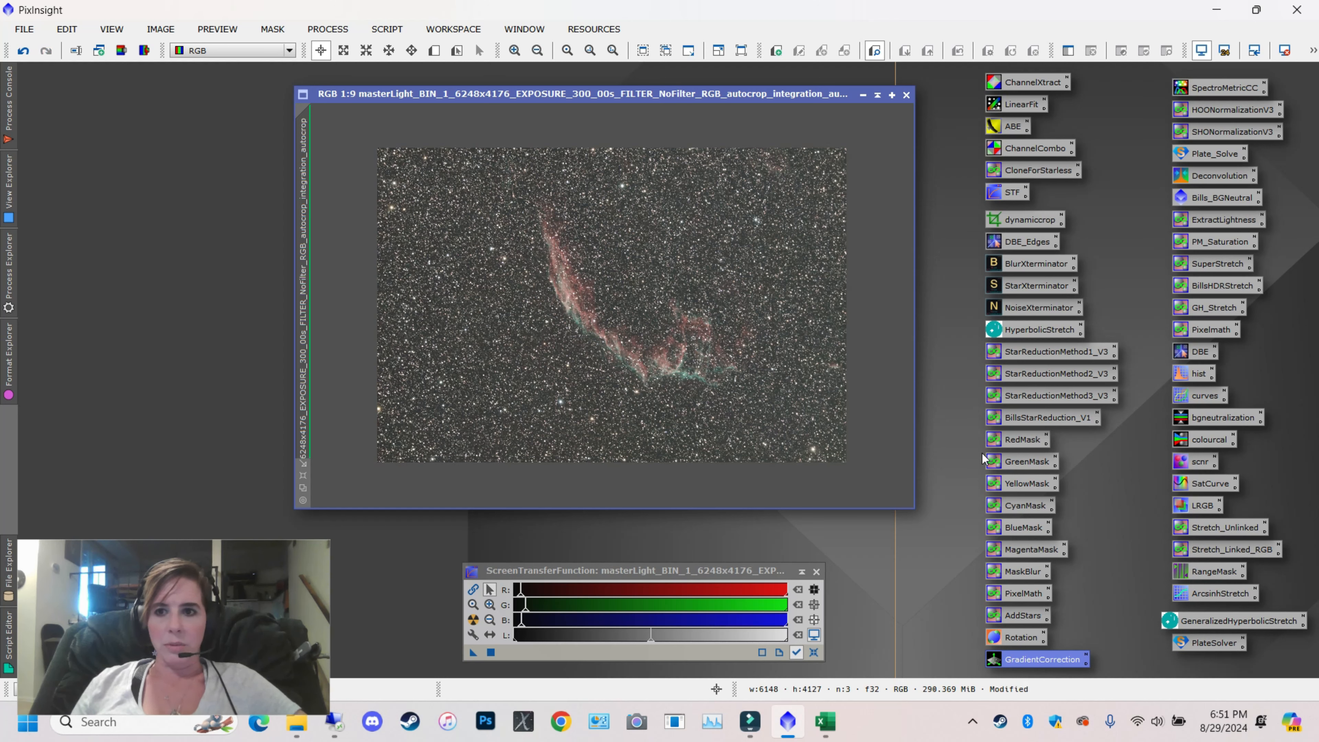
# Extract the master light image's R, G and B channels into separate images with ChannelExtraction, then close the process
pyautogui.doubleClick(1024, 84)
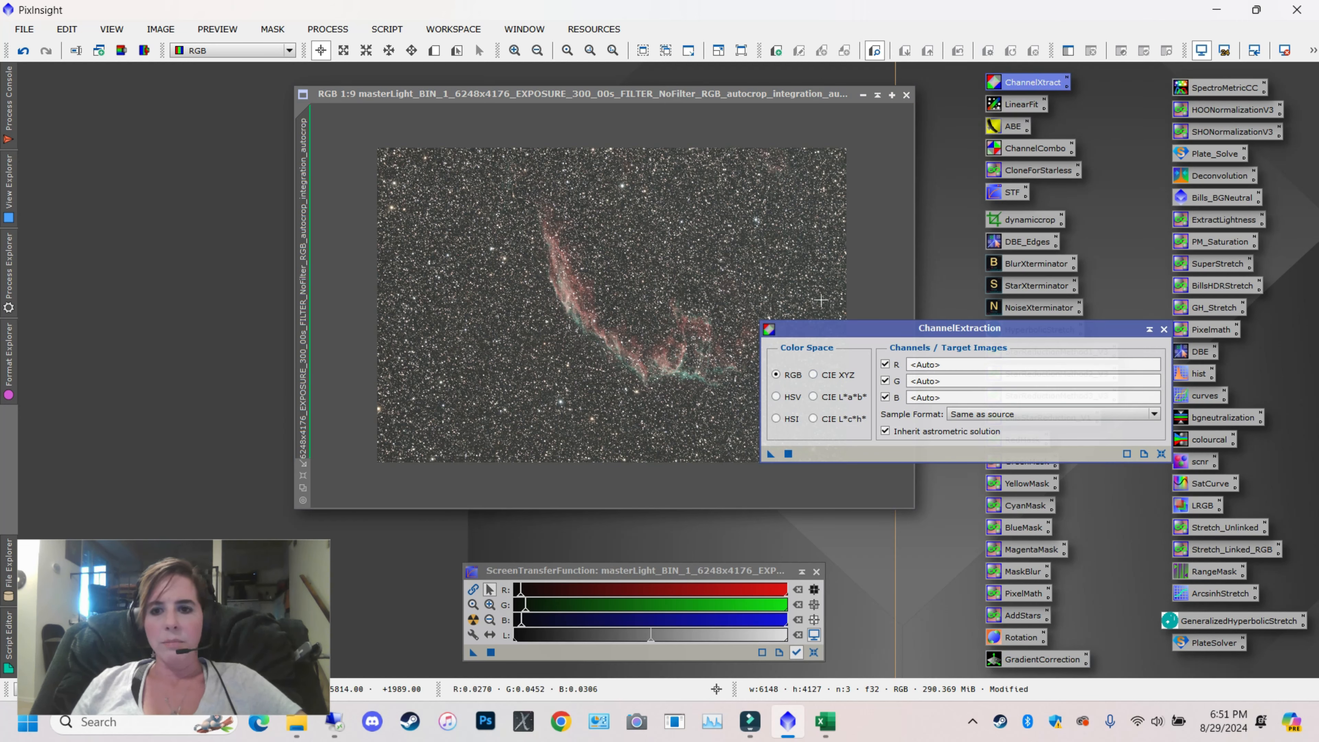
pyautogui.click(788, 455)
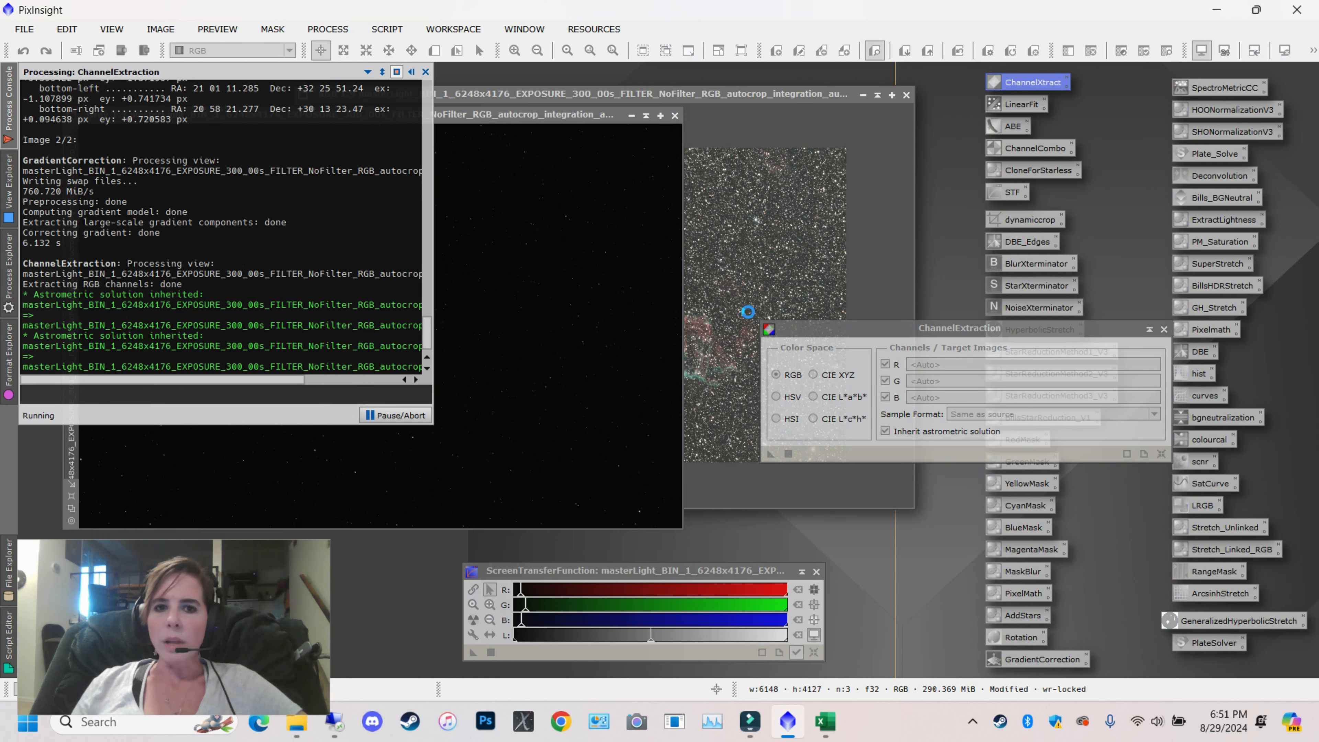
pyautogui.click(1164, 331)
# Arrange the three extracted channel windows in a cascade so that each title bar can be reached
pyautogui.moveTo(514, 161); pyautogui.dragTo(630, 188)
pyautogui.doubleClick(360, 134)
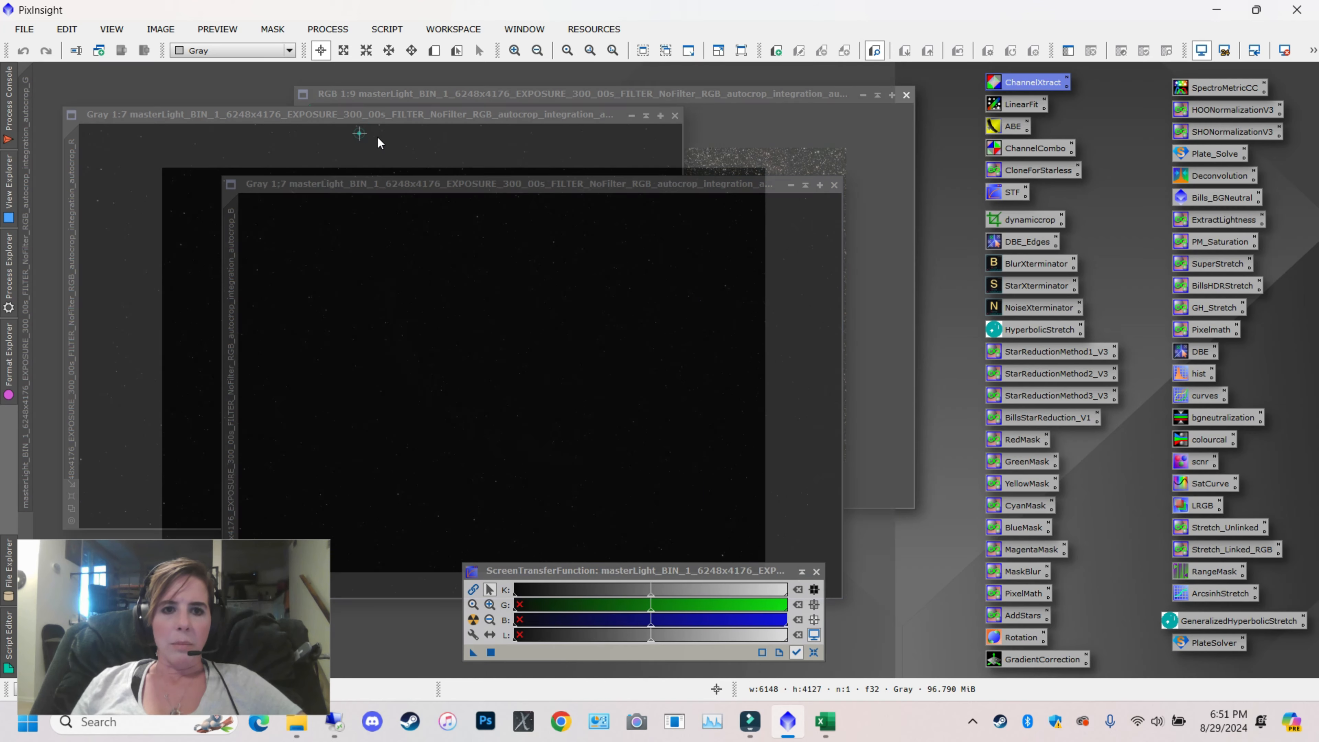
pyautogui.click(1290, 30)
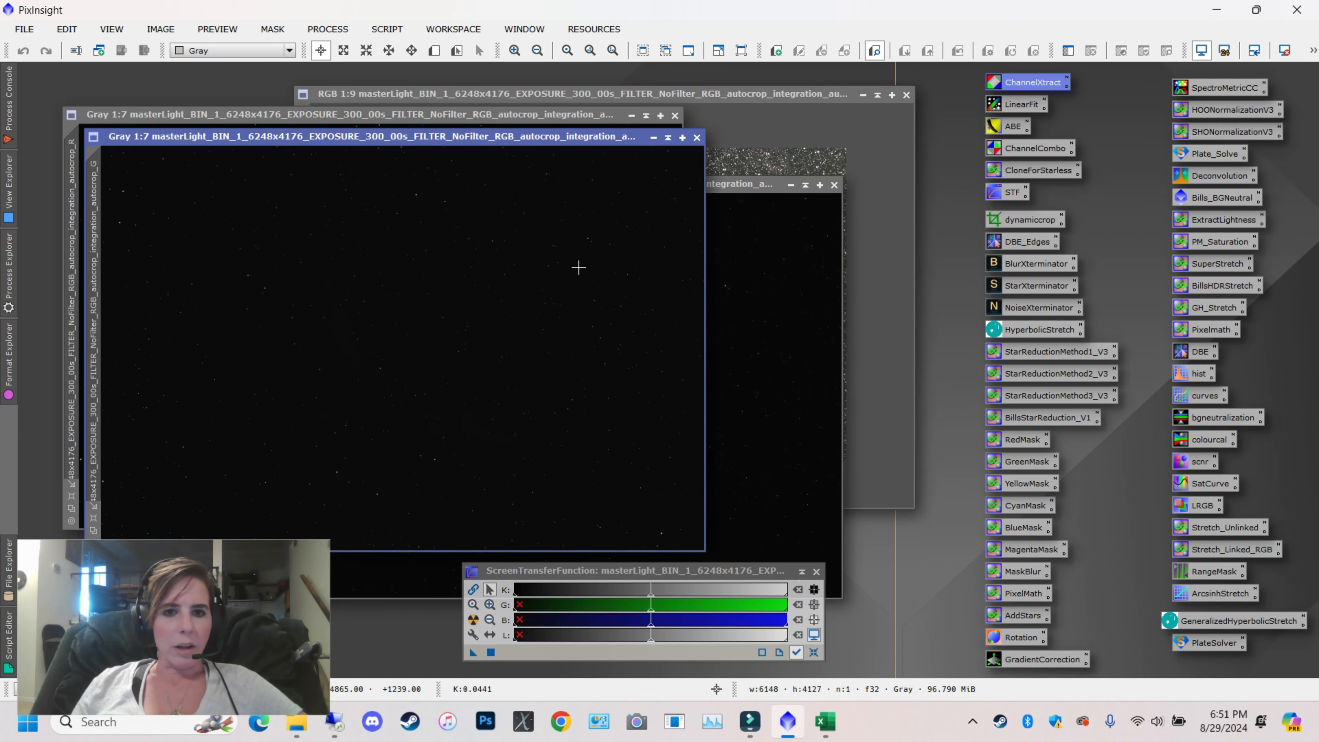
pyautogui.moveTo(494, 136); pyautogui.dragTo(624, 162)
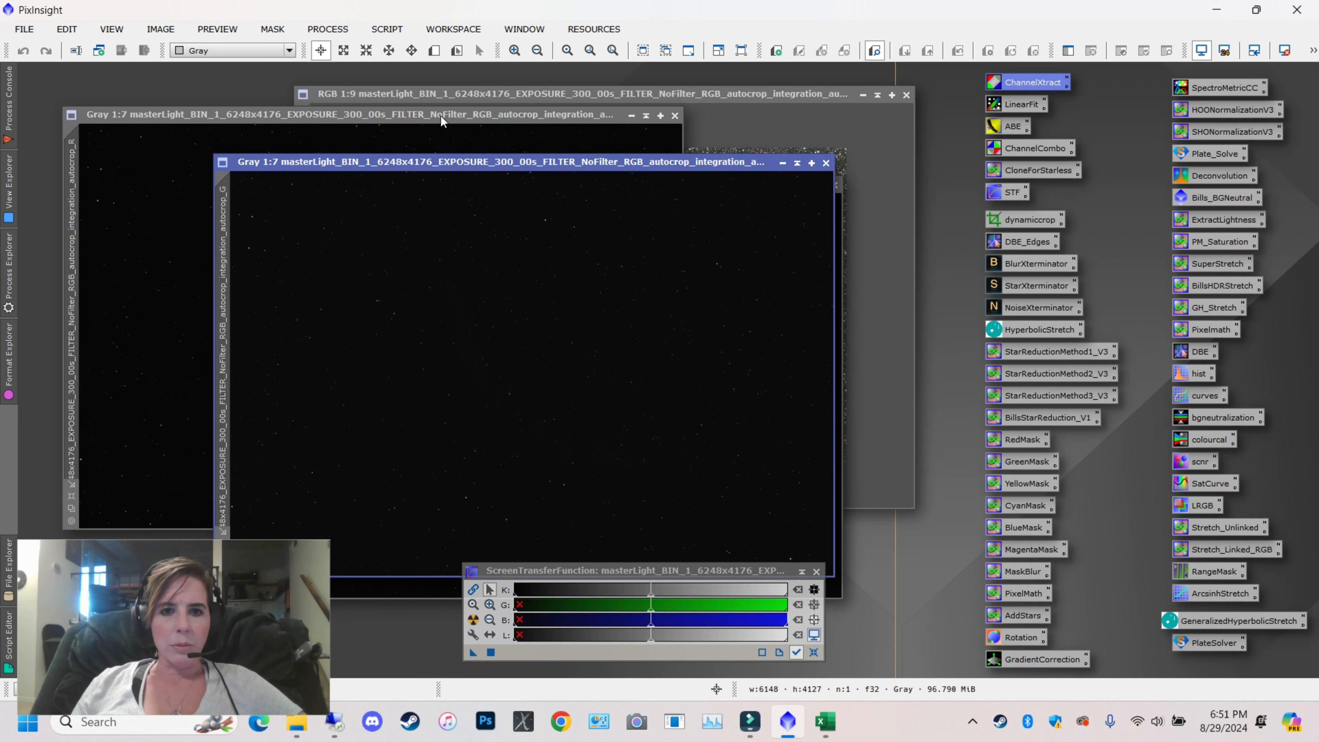
pyautogui.moveTo(441, 116); pyautogui.dragTo(546, 115)
pyautogui.click(808, 182)
pyautogui.moveTo(688, 162); pyautogui.dragTo(625, 140)
pyautogui.click(800, 224)
pyautogui.moveTo(726, 182); pyautogui.dragTo(639, 168)
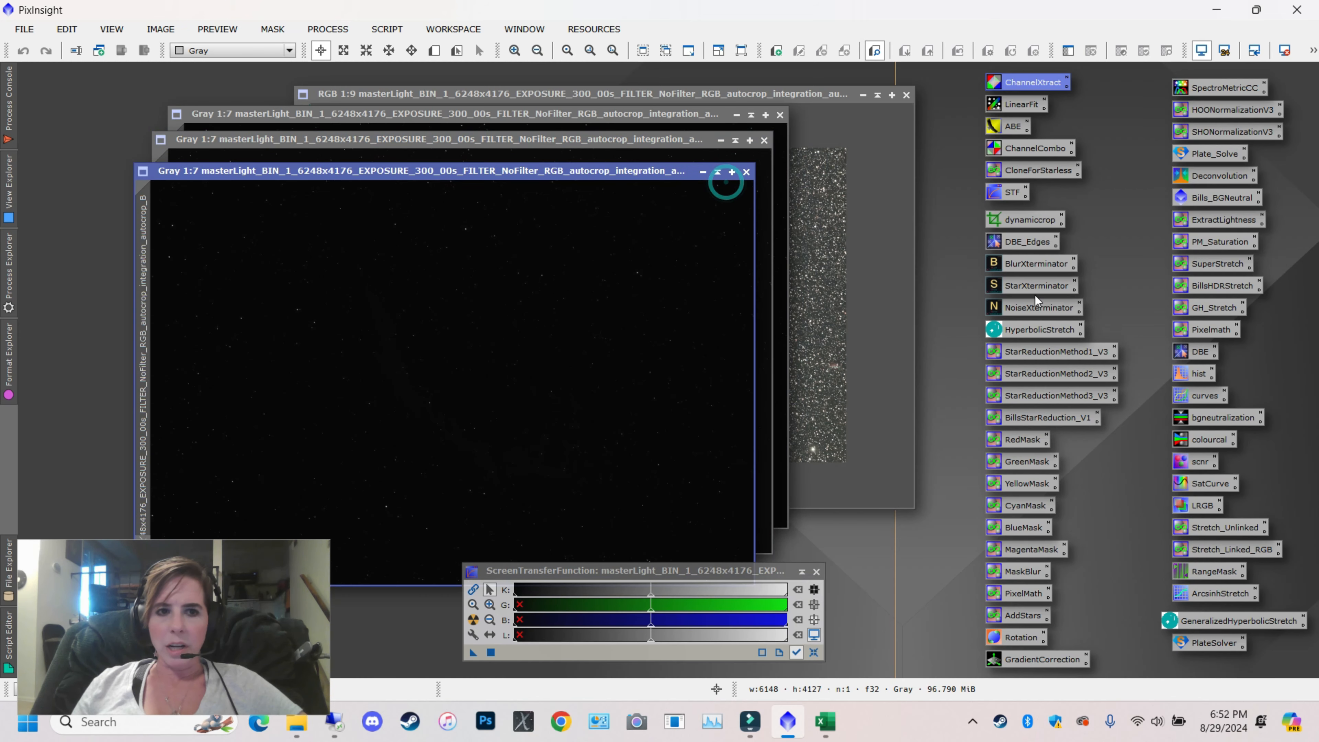
# Open the Statistics process and examine the median of the red channel image
pyautogui.click(378, 30)
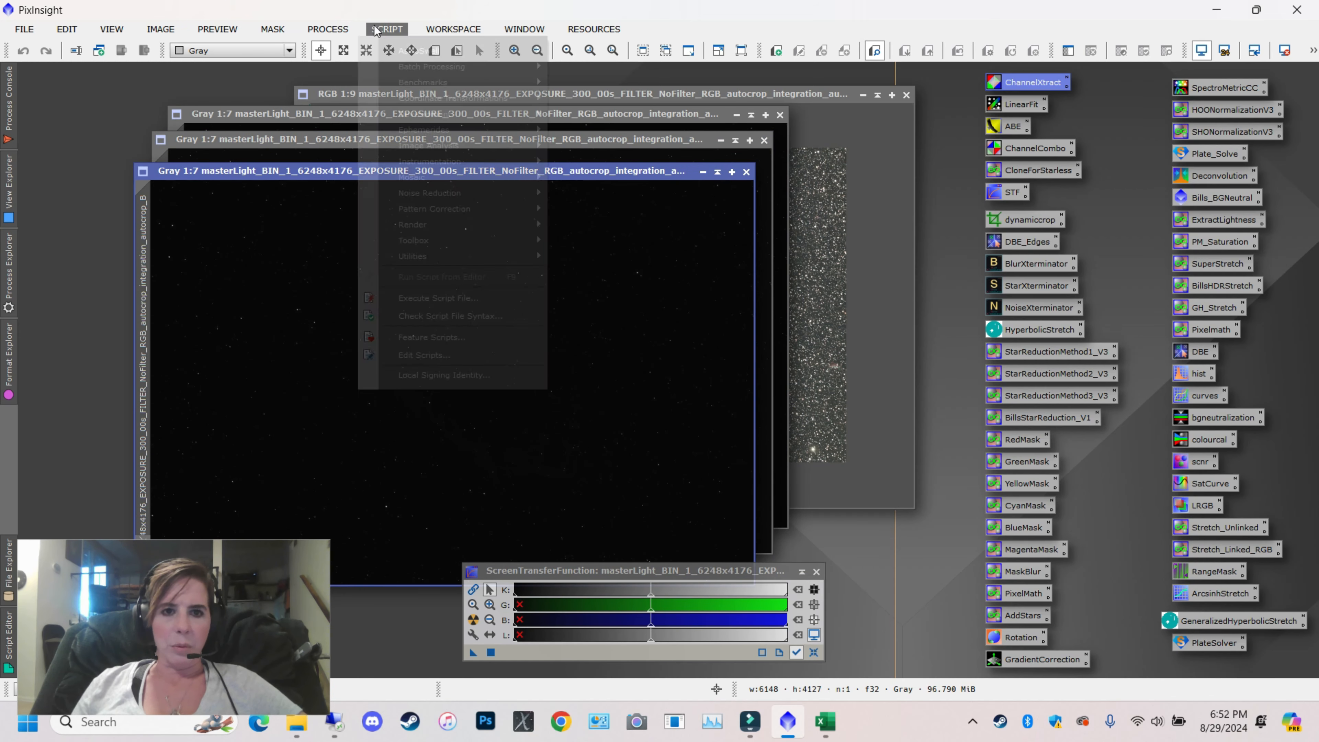
pyautogui.moveTo(328, 29)
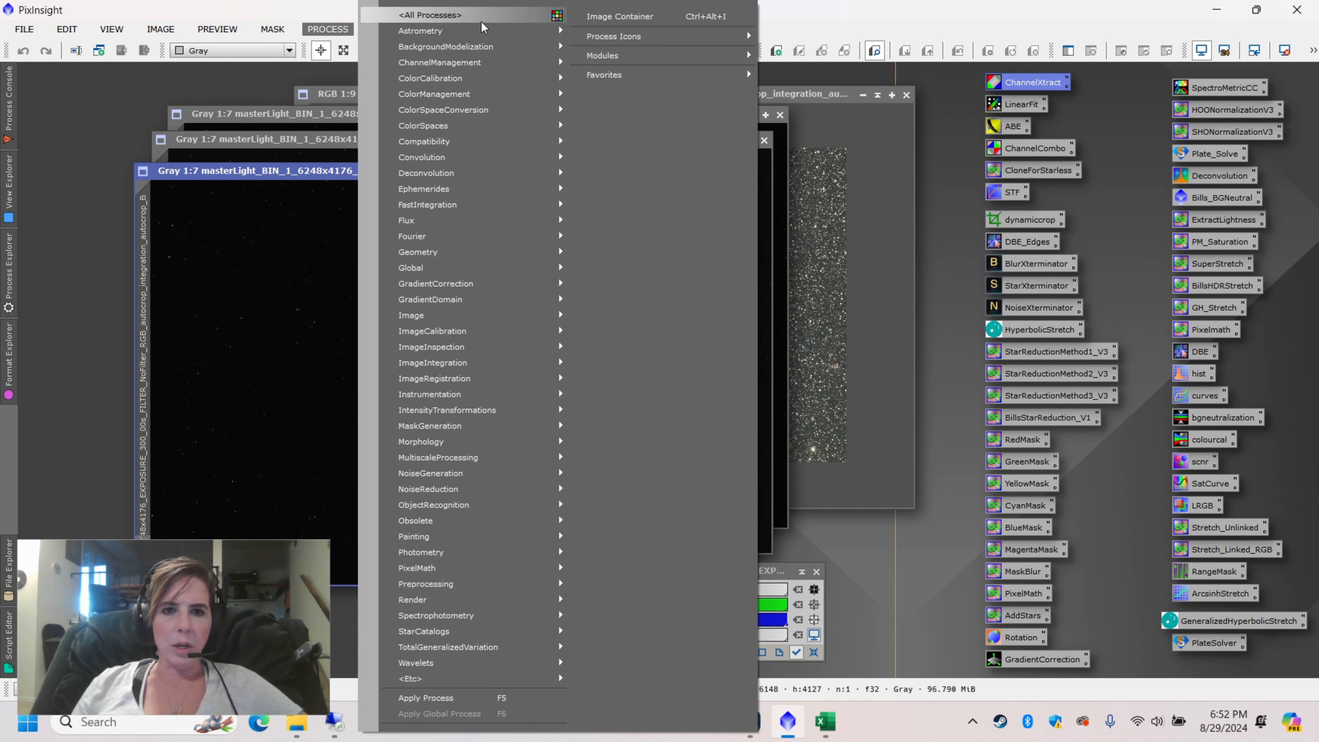
pyautogui.click(1029, 511)
pyautogui.click(841, 259)
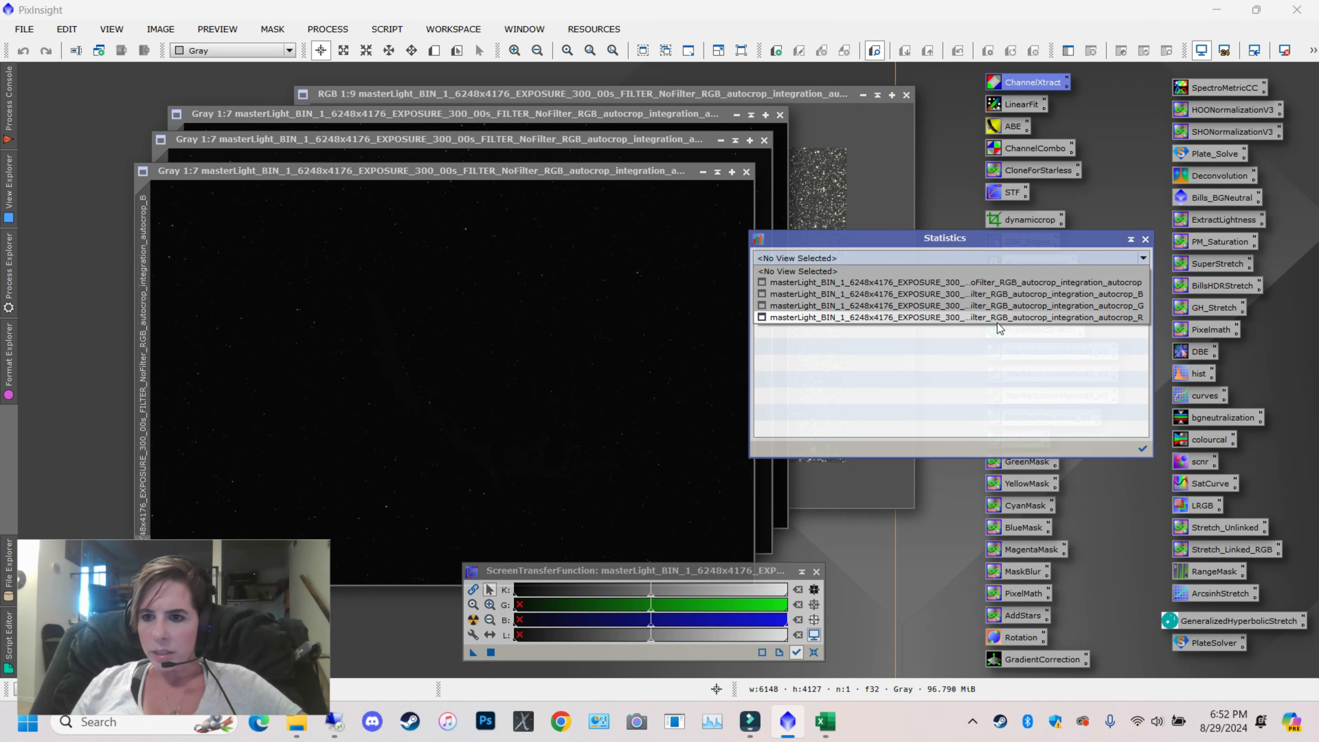
pyautogui.click(1026, 317)
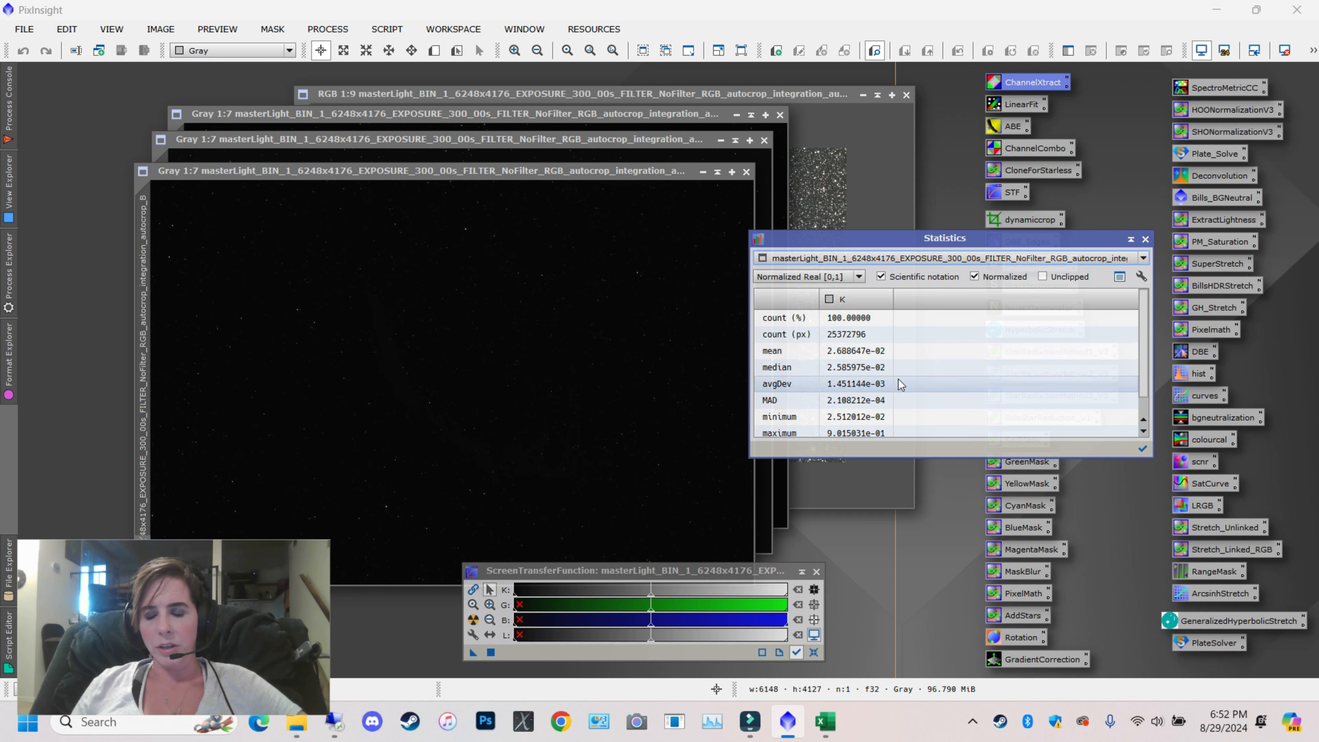
# Compare the statistics of the green, blue and red channel images, then close Statistics
pyautogui.click(965, 259)
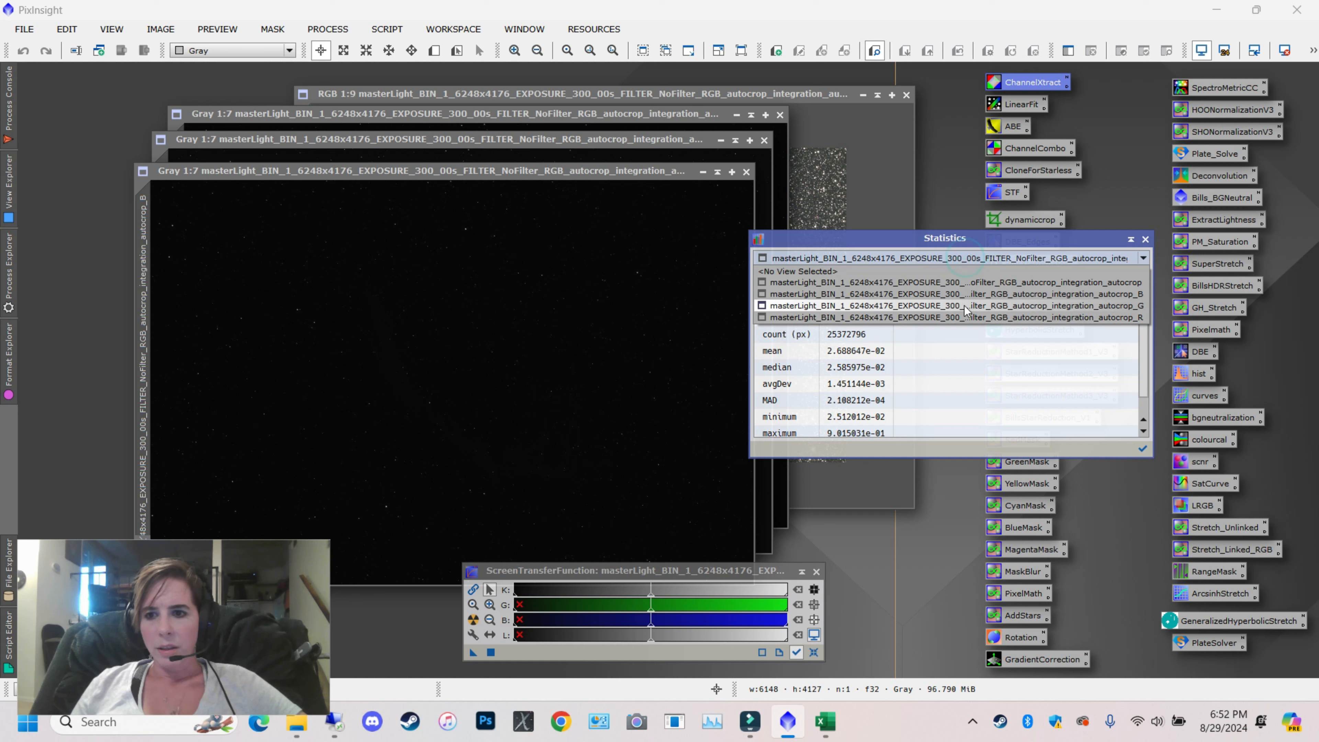
pyautogui.click(965, 306)
pyautogui.click(961, 258)
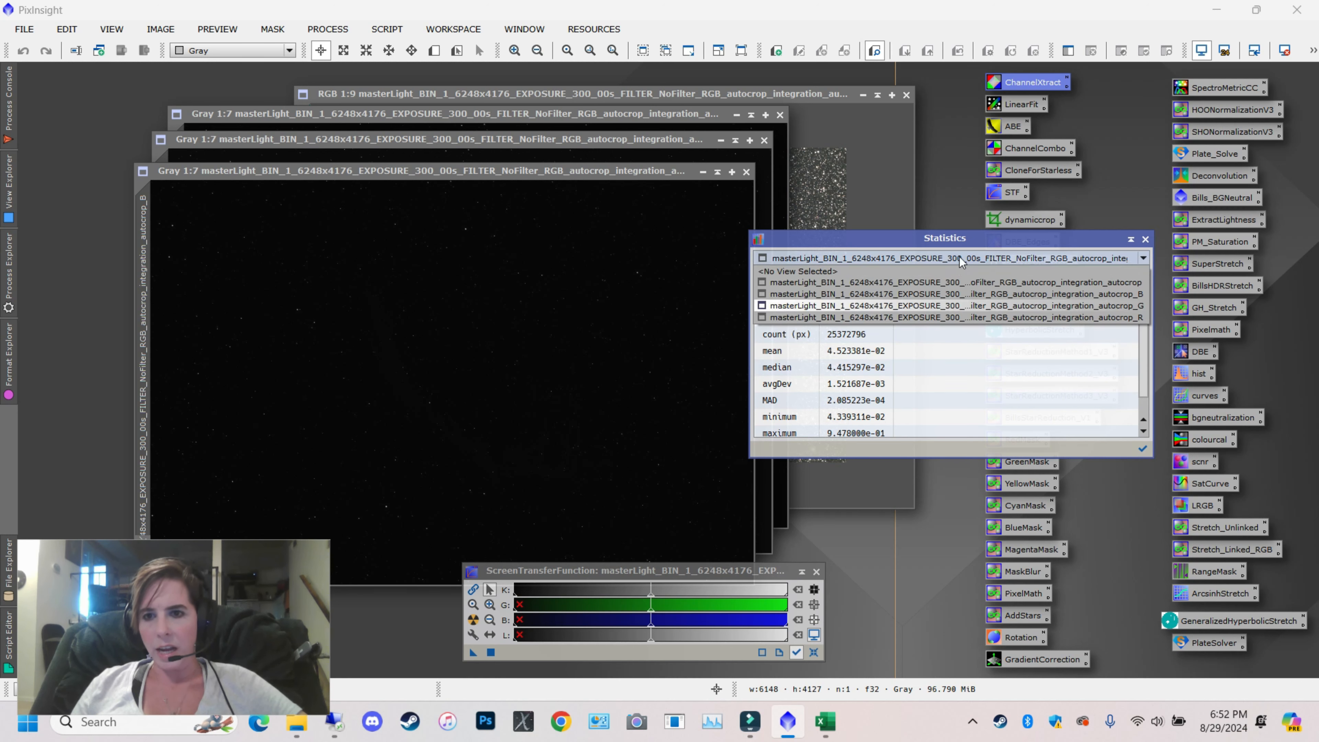
pyautogui.click(972, 296)
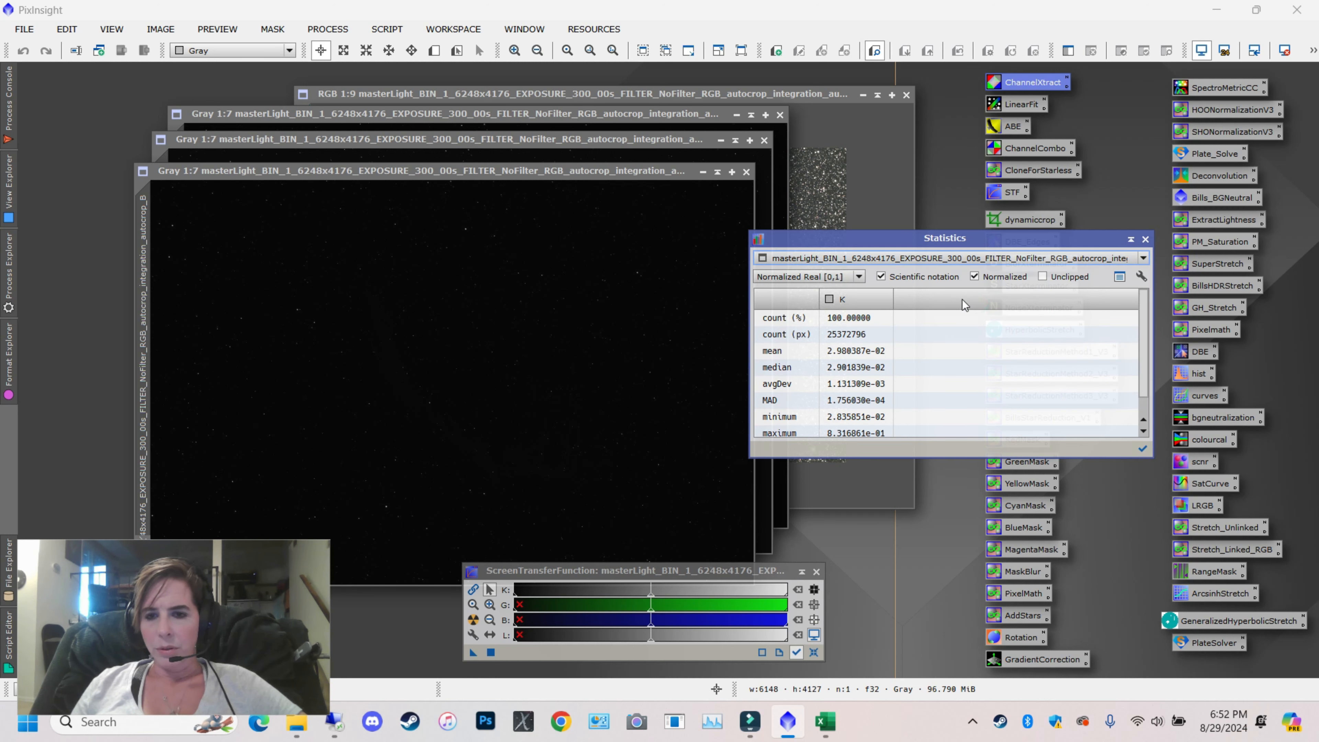
pyautogui.click(994, 259)
pyautogui.click(994, 317)
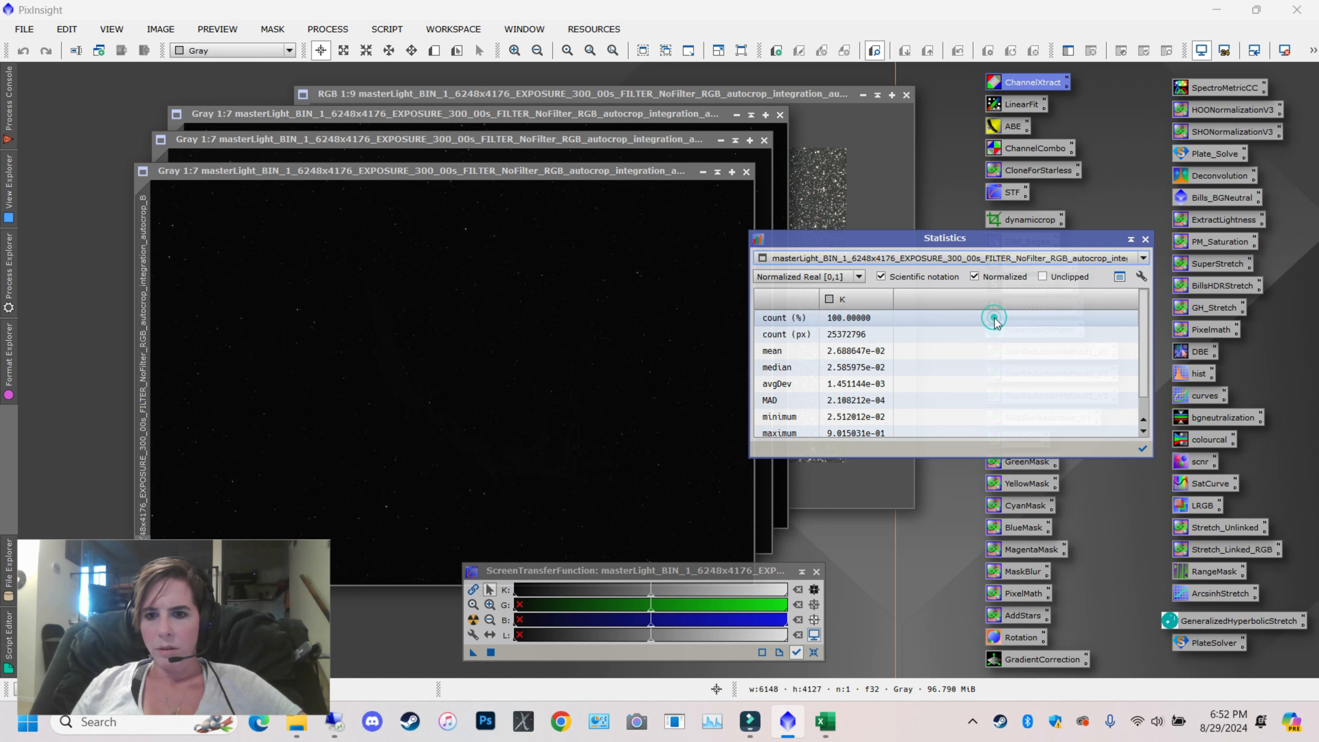
pyautogui.click(996, 258)
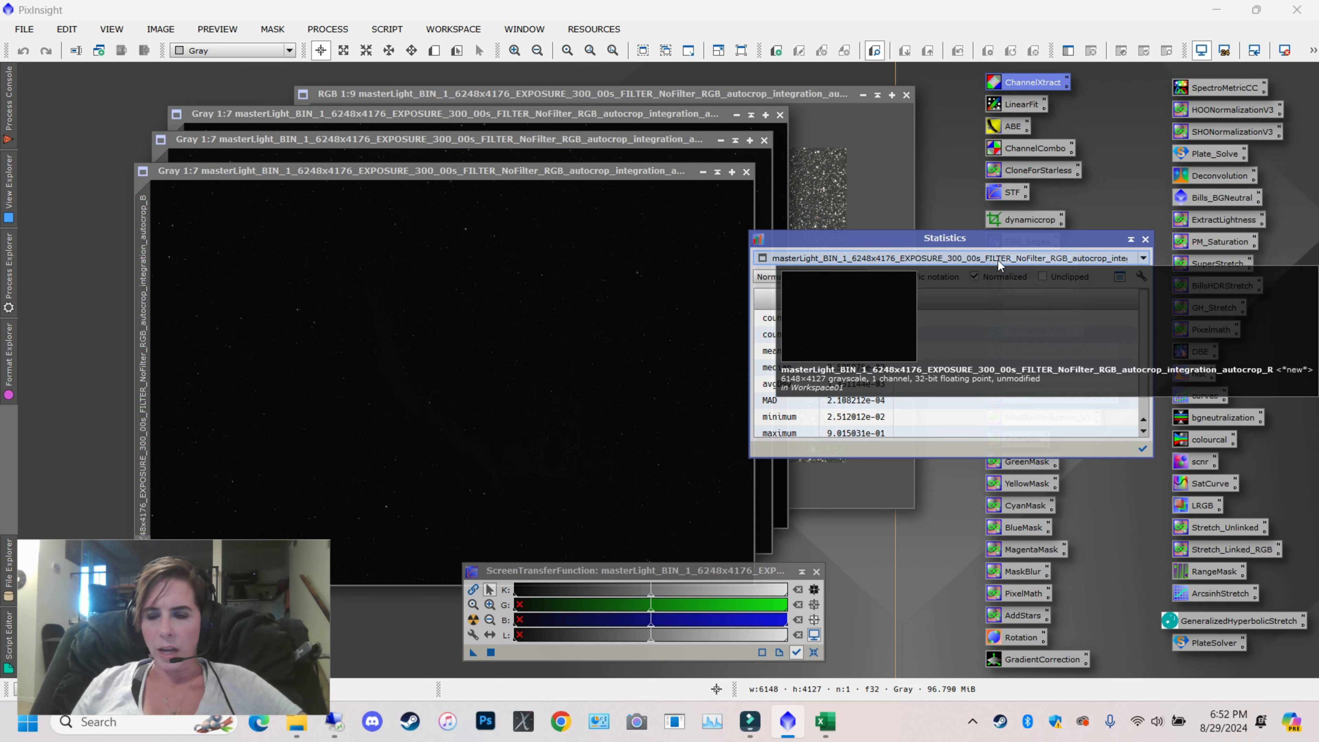
pyautogui.click(1000, 262)
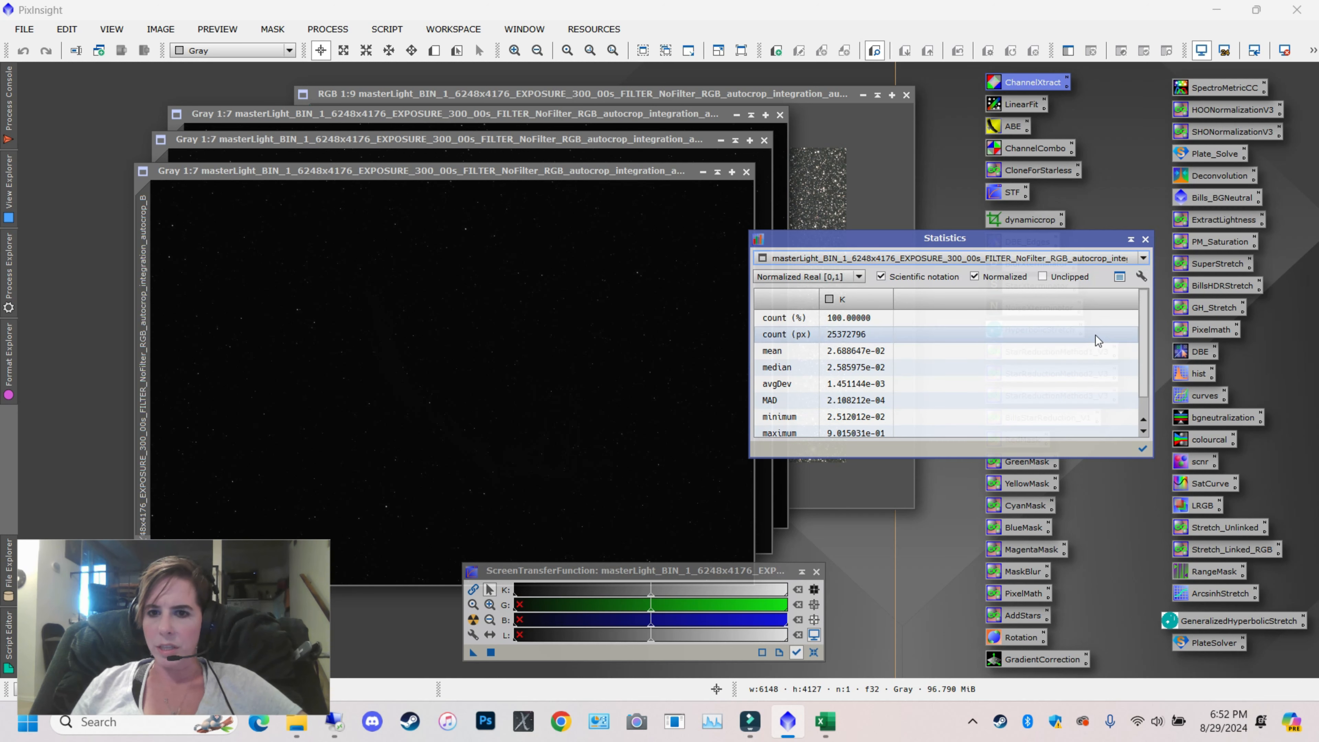
pyautogui.click(1082, 259)
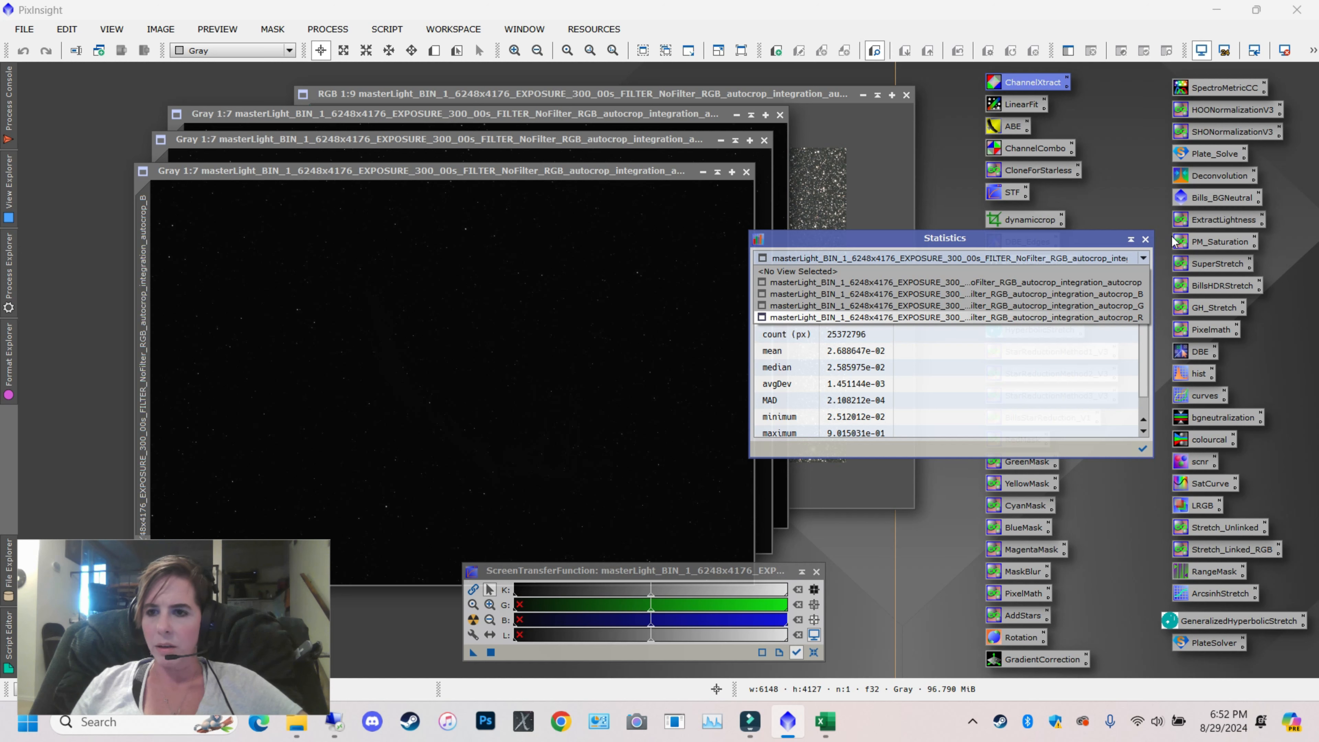
pyautogui.click(1146, 239)
# Rearrange the channel windows so the red channel image is in front and offset from the others
pyautogui.moveTo(467, 170); pyautogui.dragTo(452, 171)
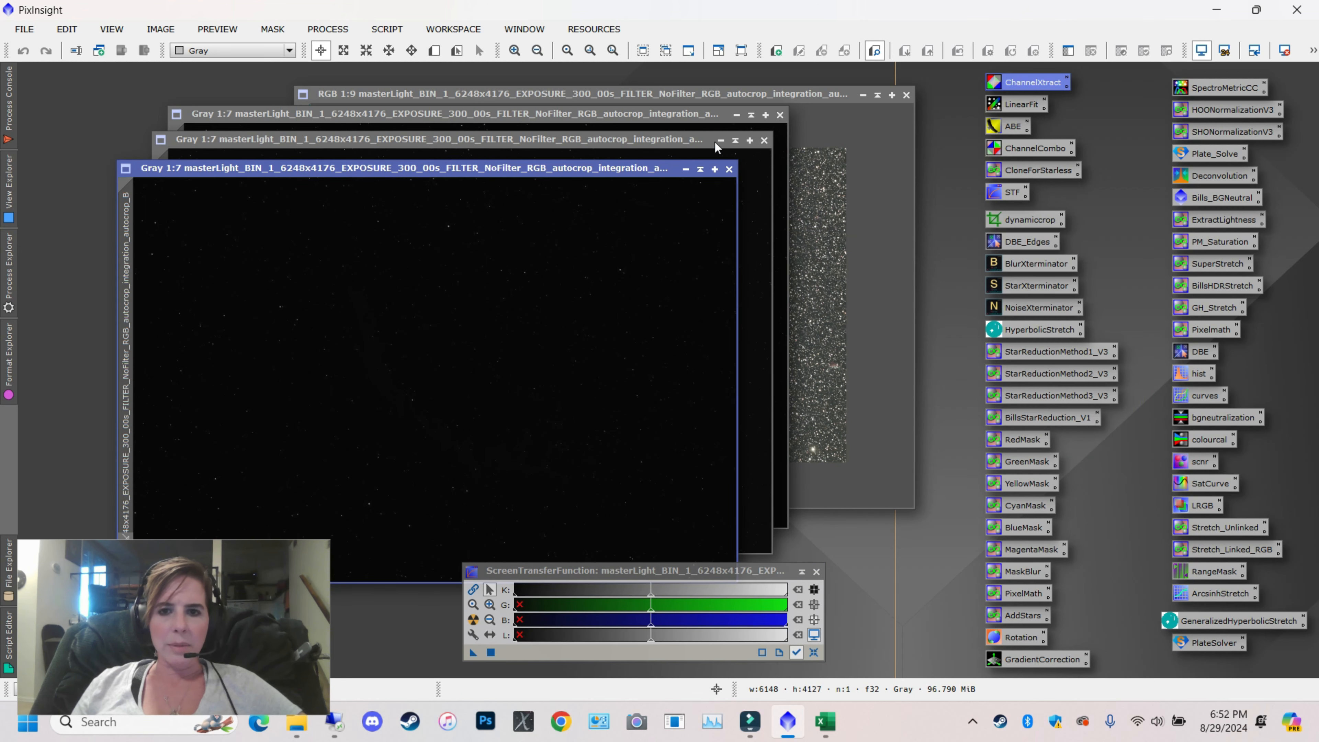
pyautogui.click(681, 139)
pyautogui.click(669, 117)
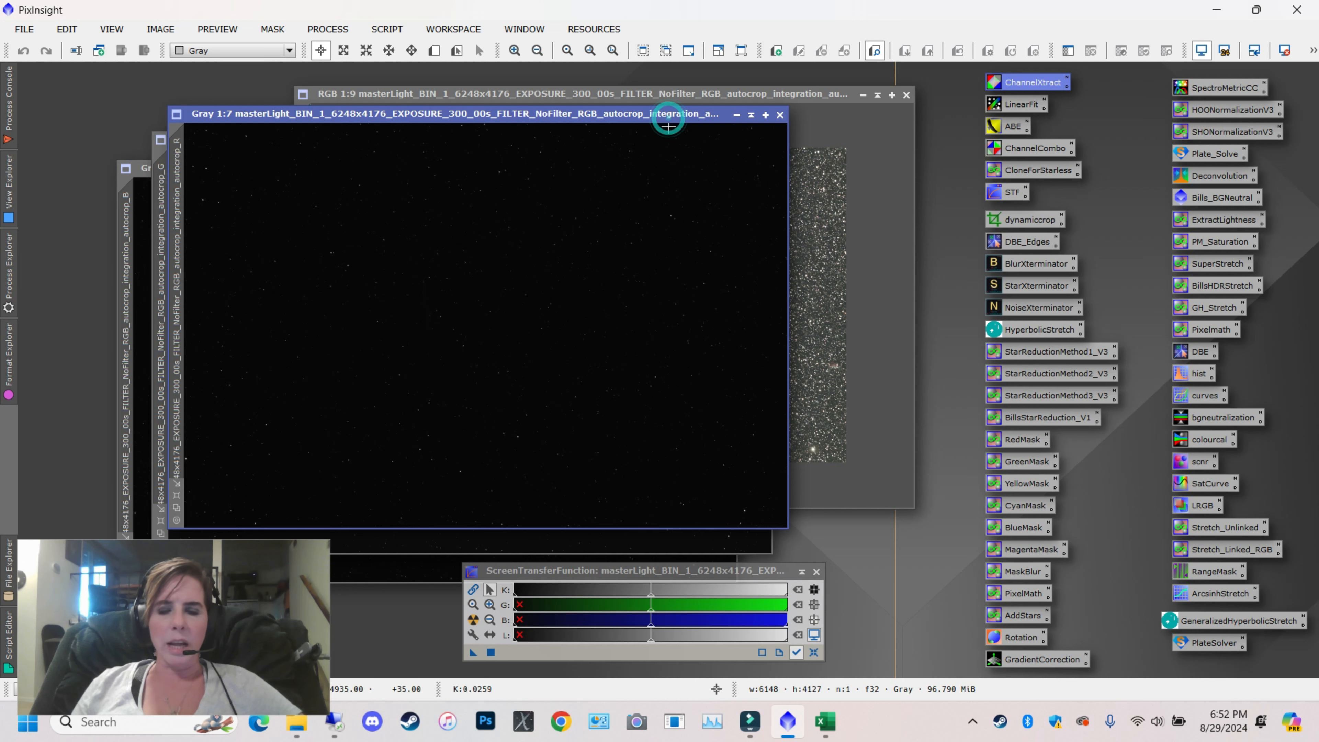
pyautogui.moveTo(634, 119); pyautogui.dragTo(687, 116)
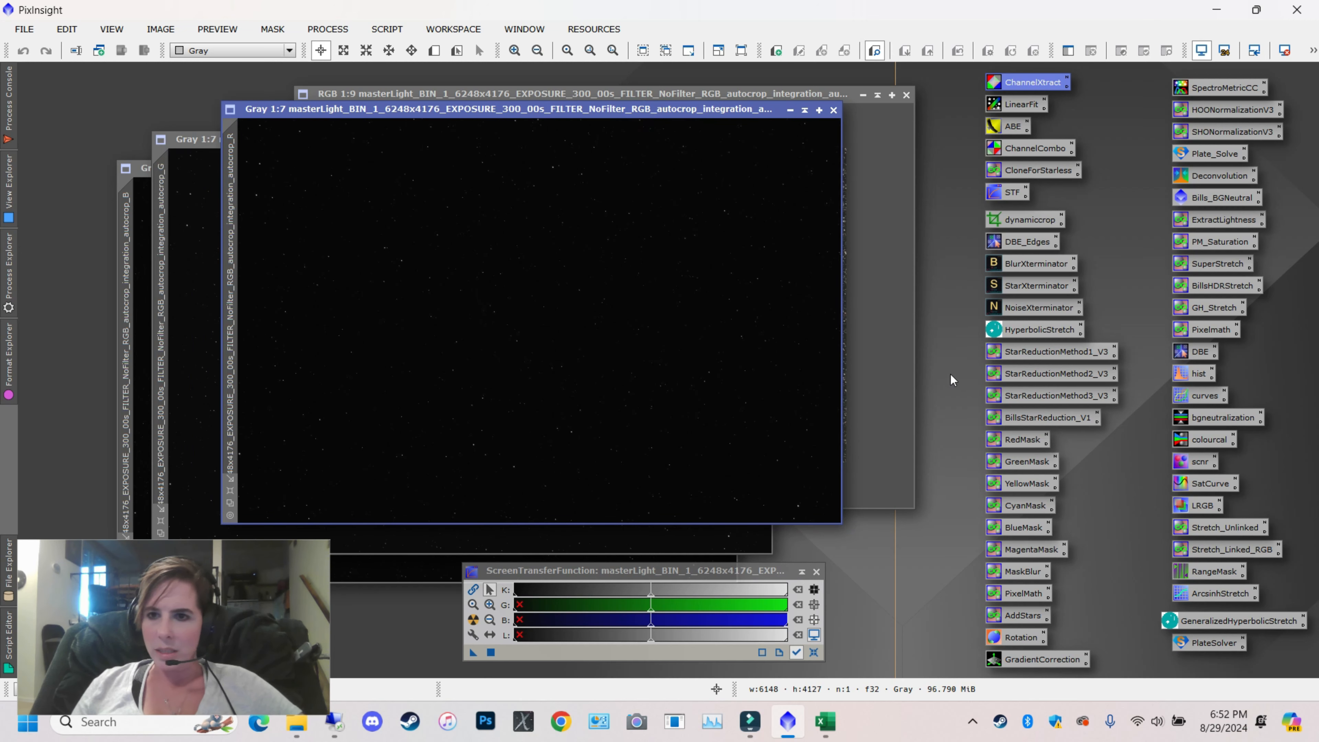
# Open LinearFit and set the red channel image as its reference image
pyautogui.doubleClick(1016, 106)
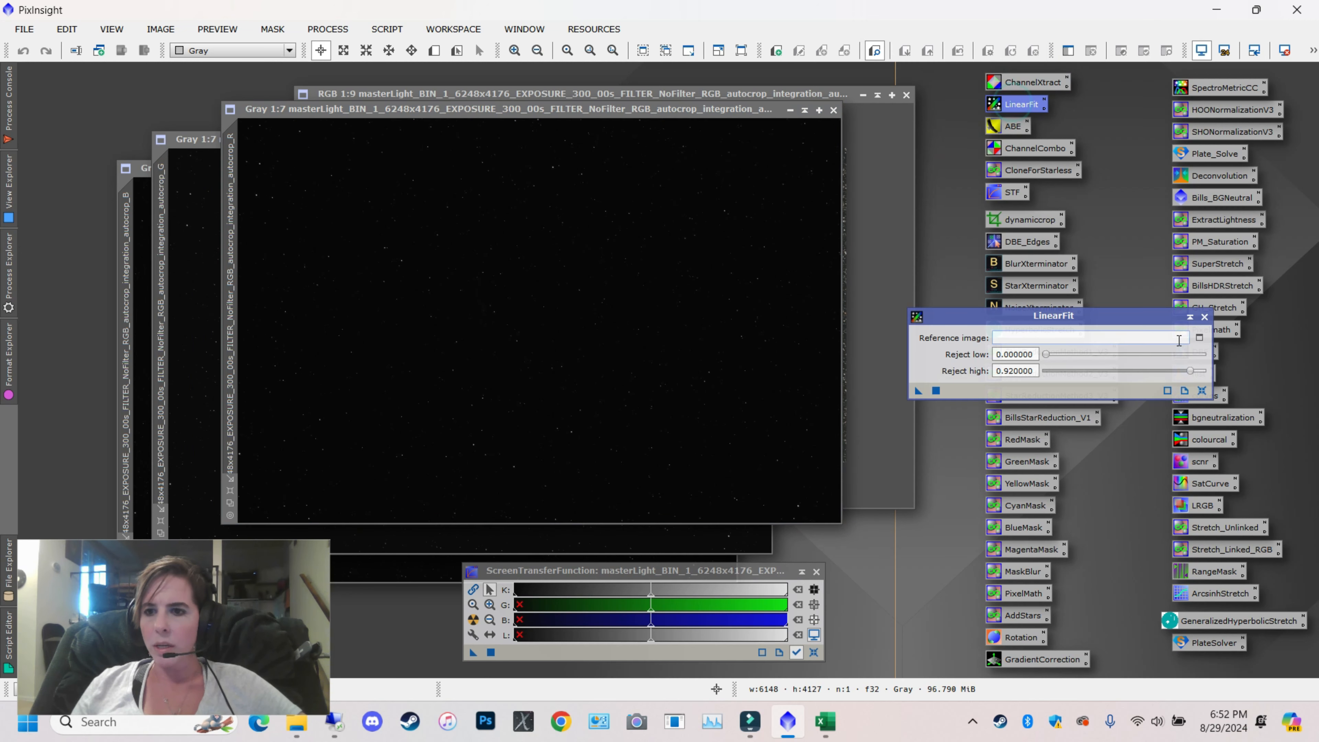
pyautogui.click(1199, 337)
pyautogui.click(649, 333)
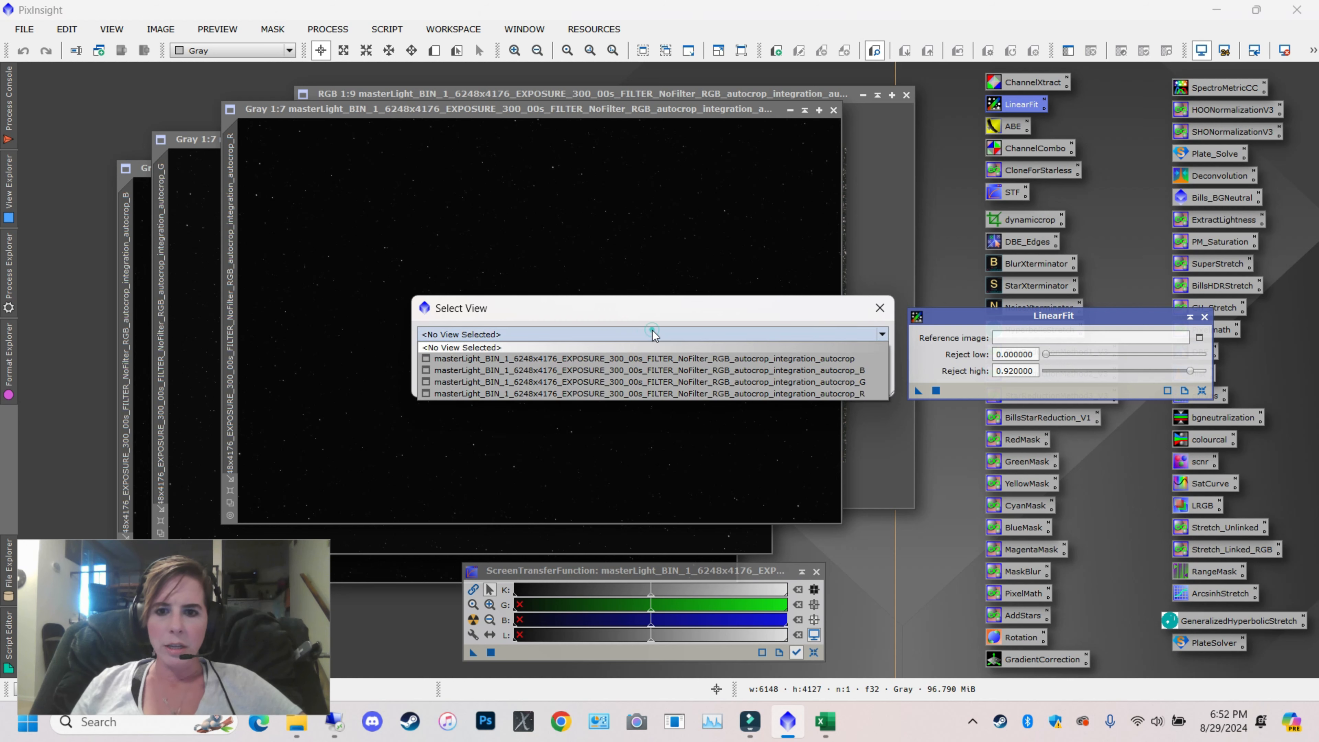
pyautogui.click(677, 393)
pyautogui.click(810, 387)
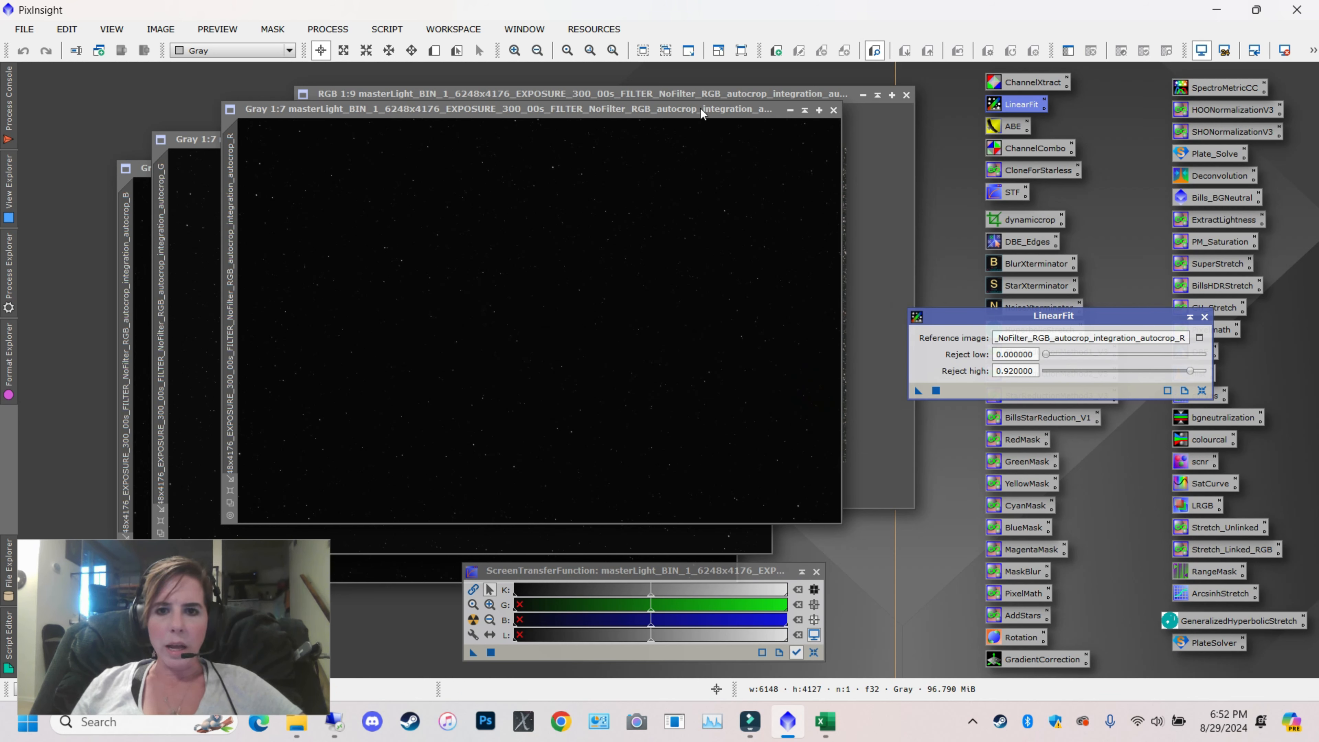
# Minimize the red channel image and move its icon clear of the other channel windows
pyautogui.click(790, 109)
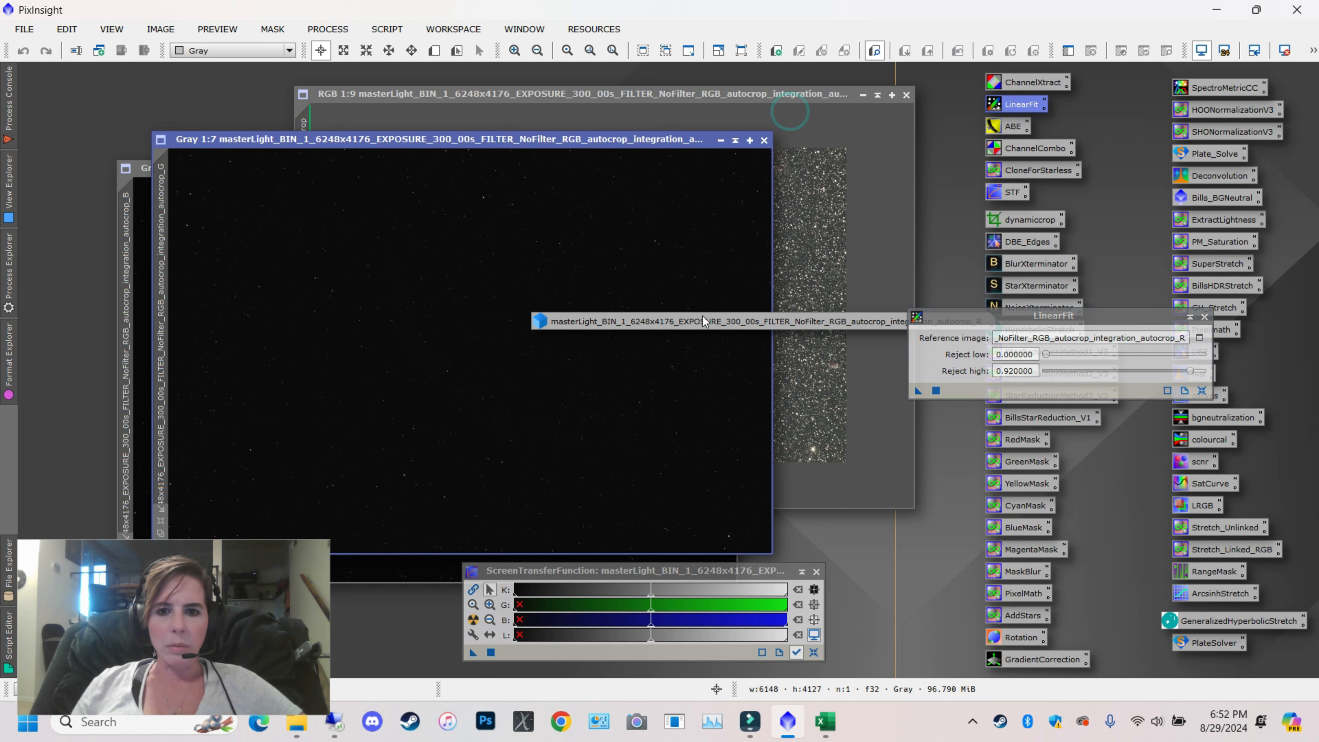
pyautogui.moveTo(702, 320); pyautogui.dragTo(686, 611)
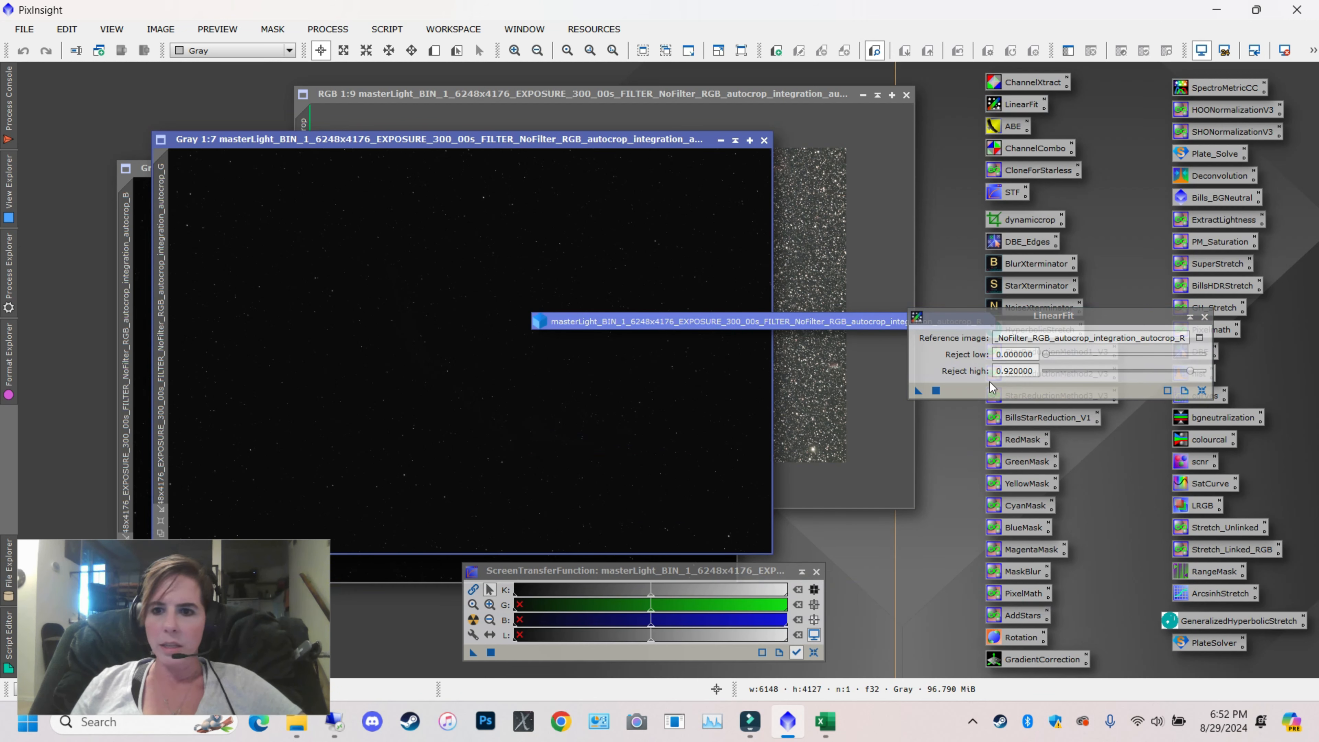
pyautogui.moveTo(882, 327); pyautogui.dragTo(902, 603)
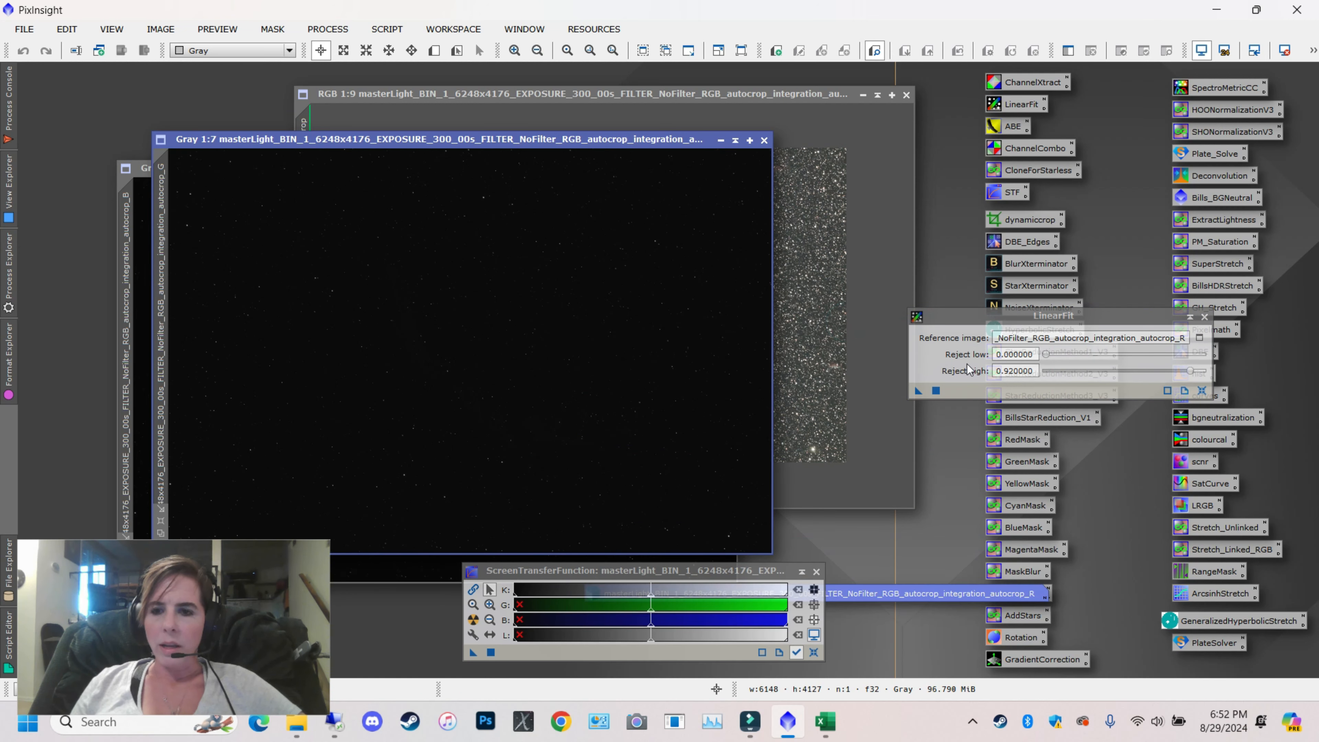
# Apply LinearFit to the green and blue channel images, then restore the minimized red channel image
pyautogui.moveTo(919, 393); pyautogui.dragTo(687, 294)
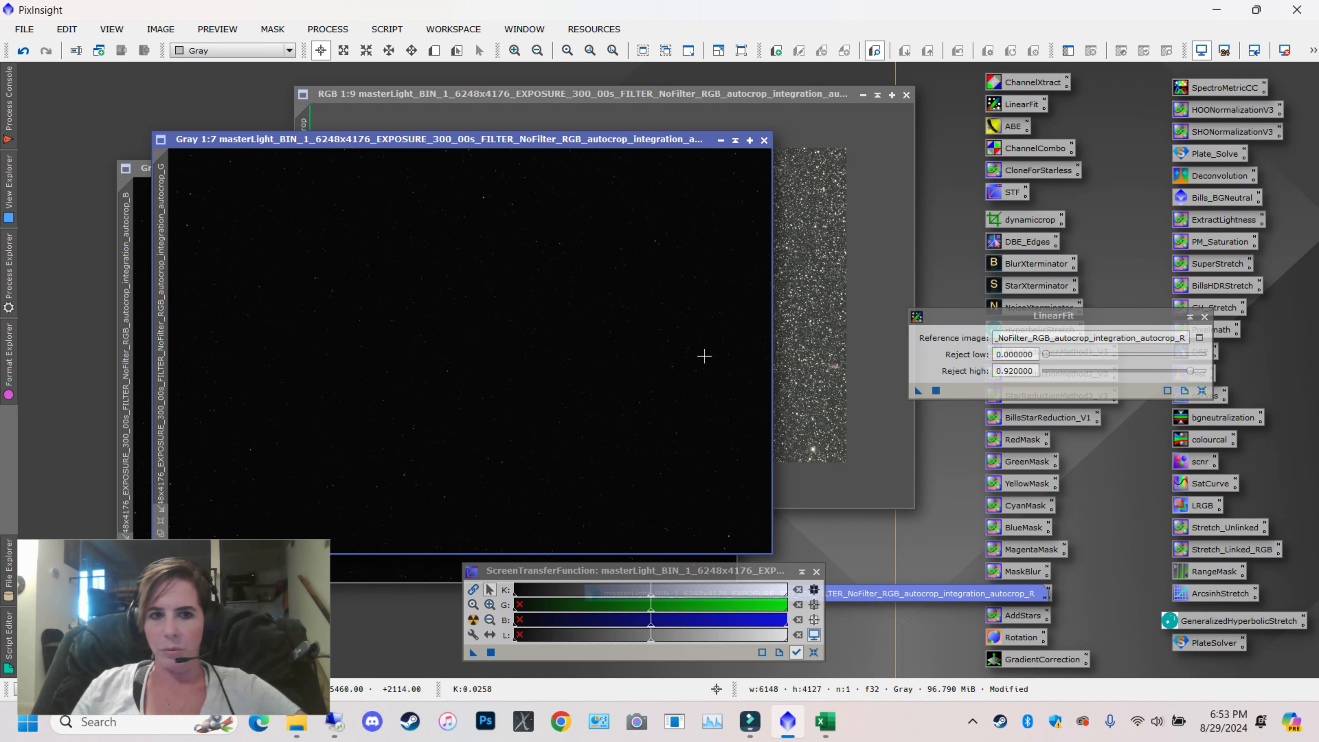
pyautogui.click(148, 203)
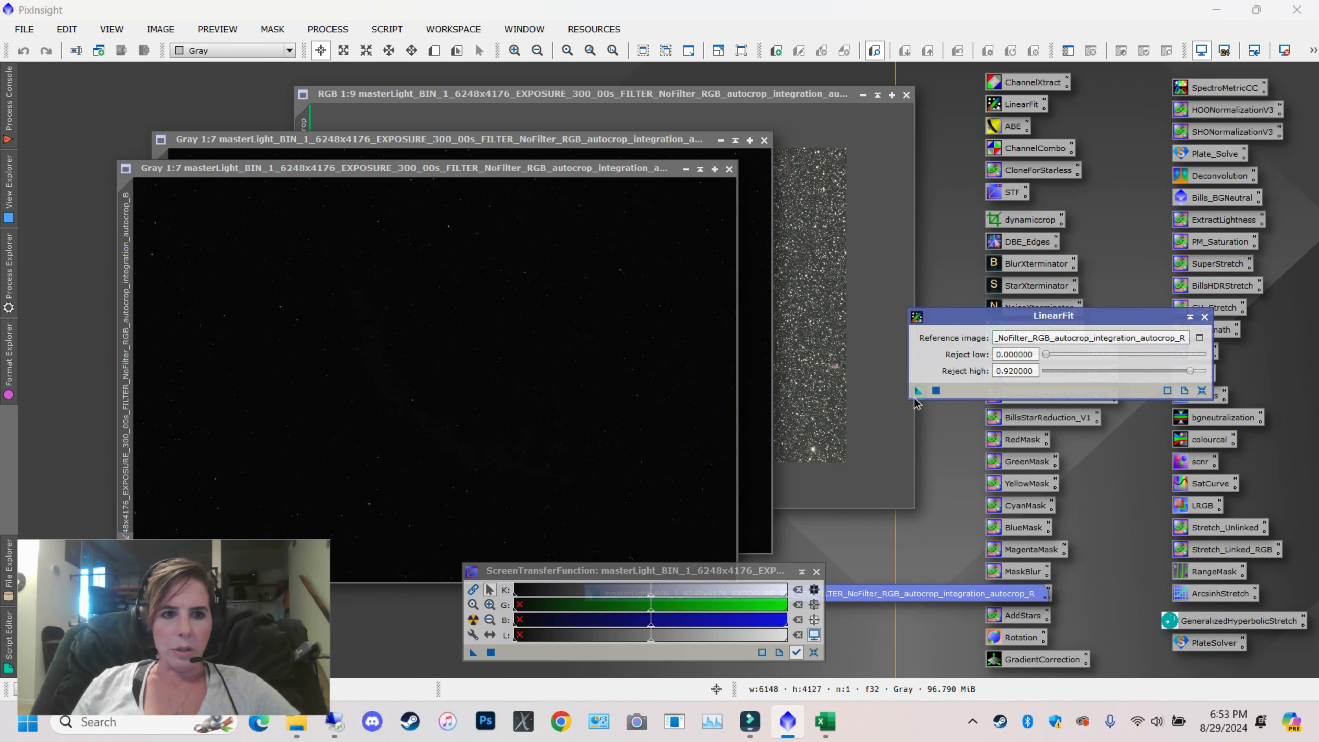
pyautogui.click(934, 391)
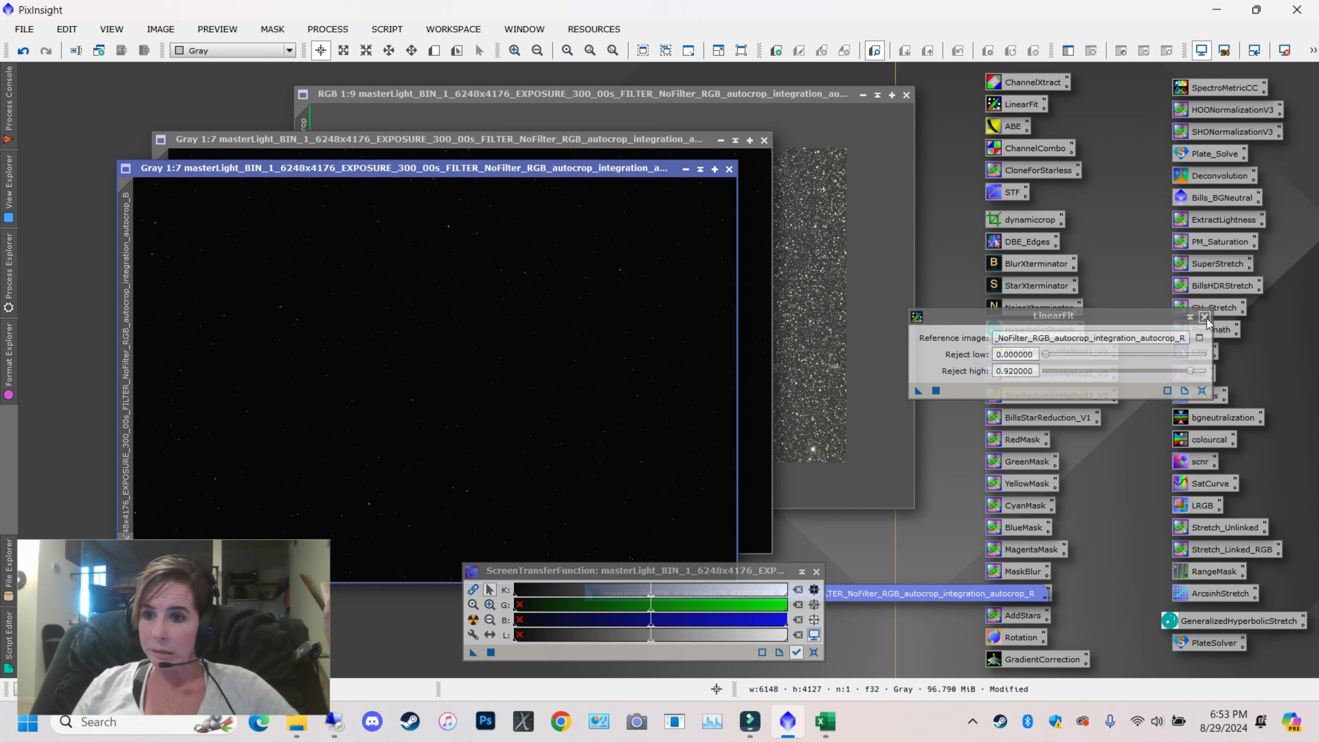
pyautogui.doubleClick(912, 596)
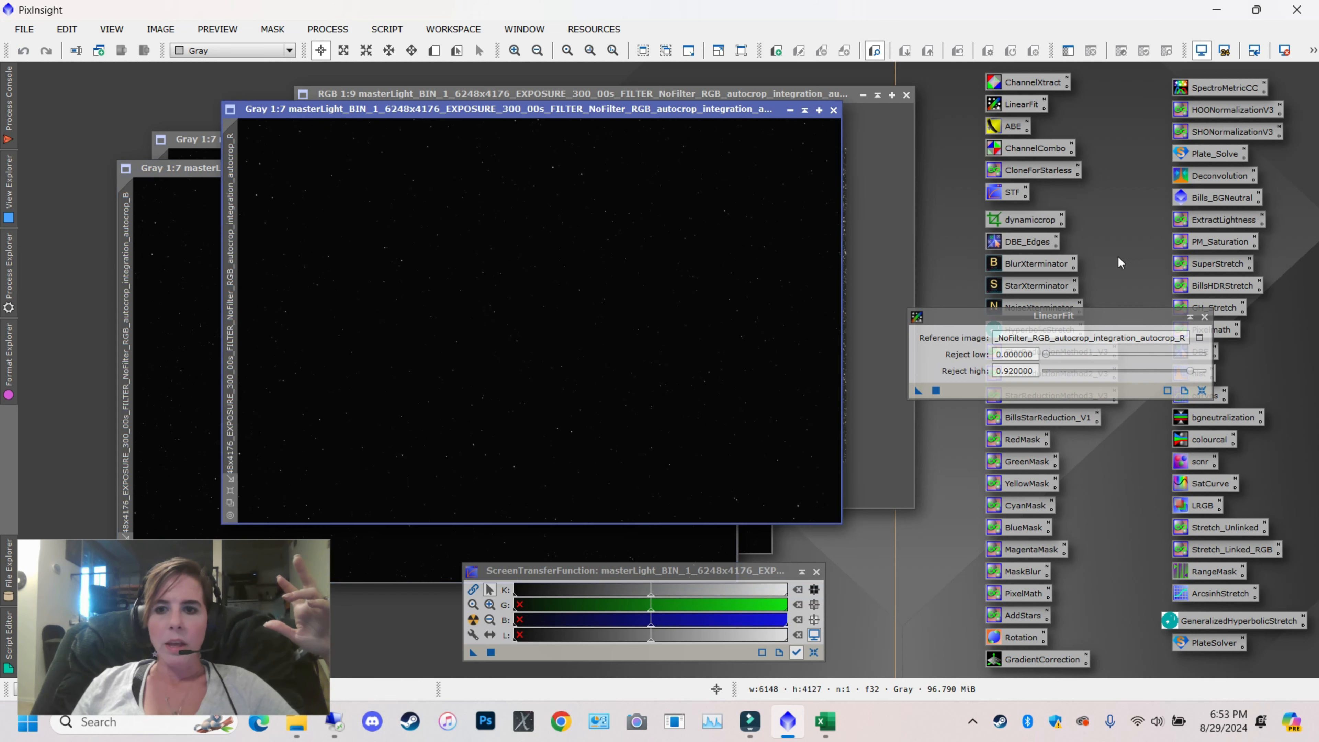
pyautogui.click(1204, 317)
# Open Statistics, check the mean values of the red, green and blue channel images in turn, and close it
pyautogui.click(327, 29)
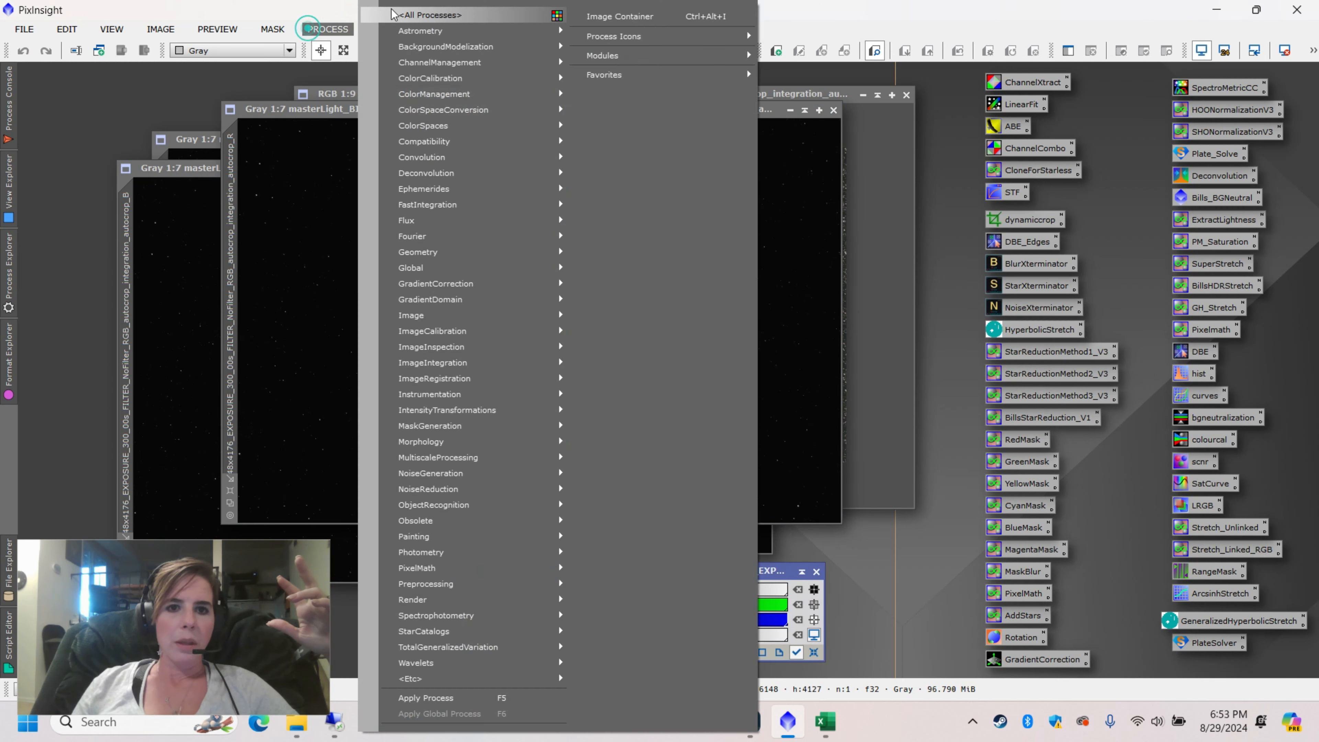
pyautogui.moveTo(430, 14)
pyautogui.click(1006, 516)
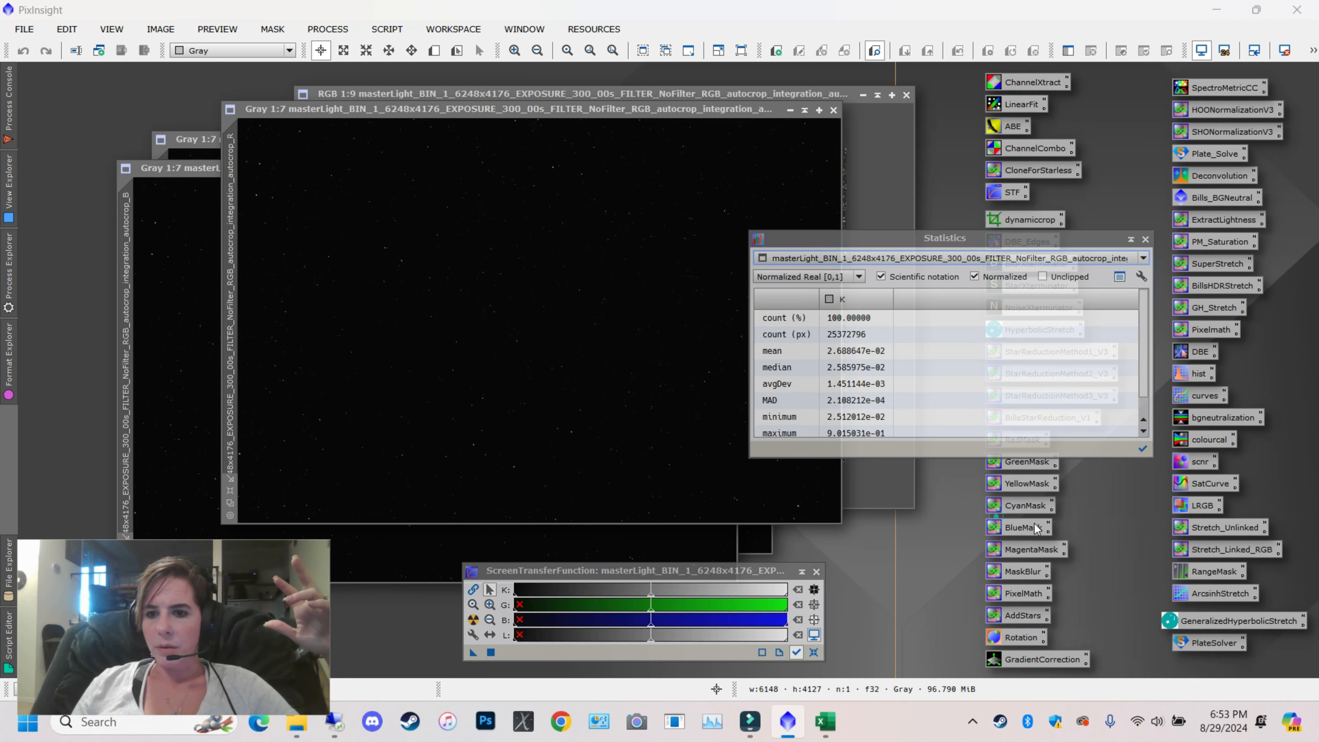
pyautogui.click(1112, 258)
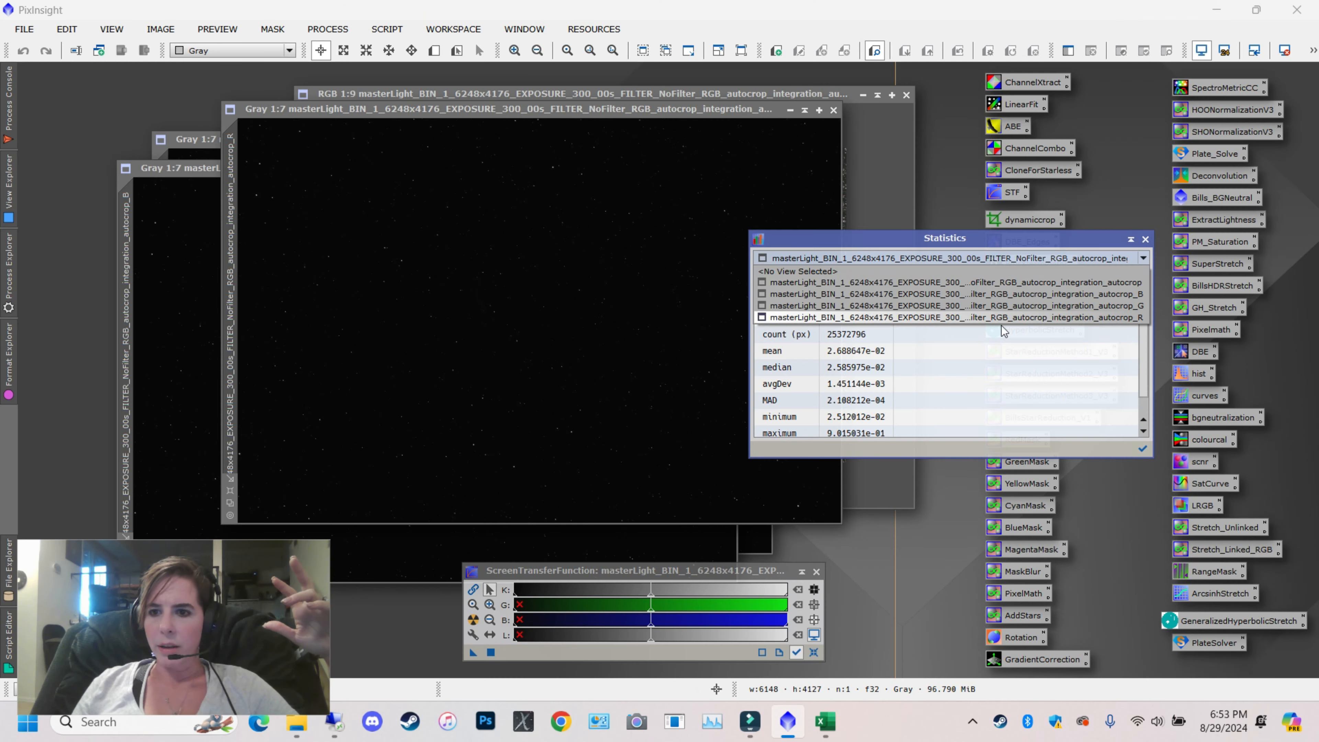
pyautogui.click(1010, 317)
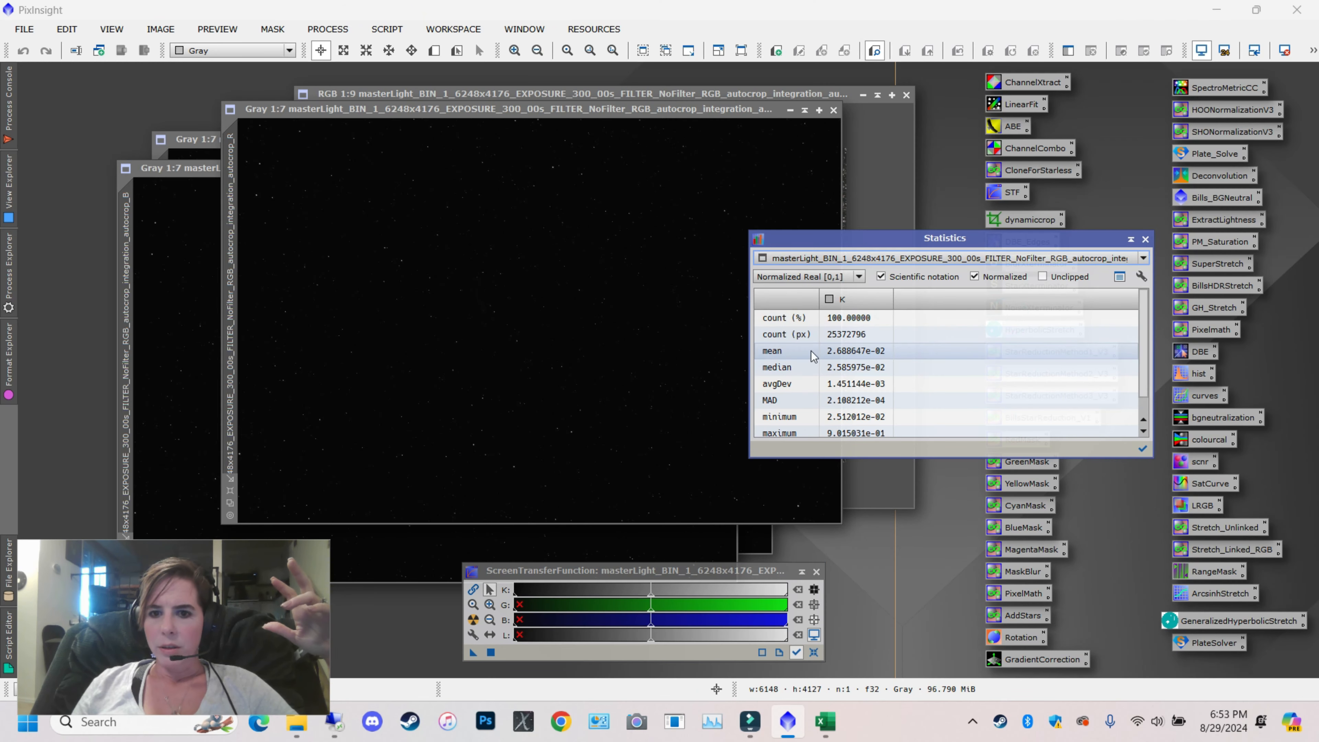
pyautogui.click(997, 256)
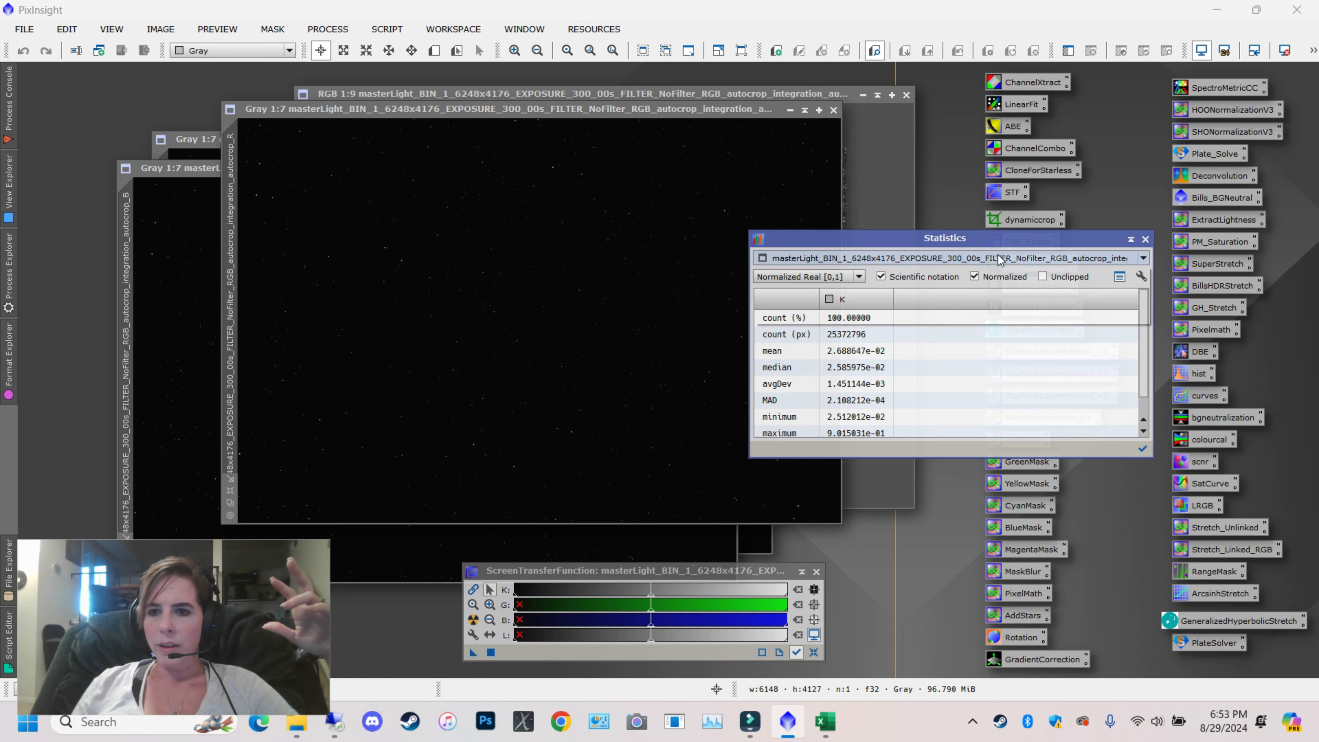
pyautogui.click(989, 306)
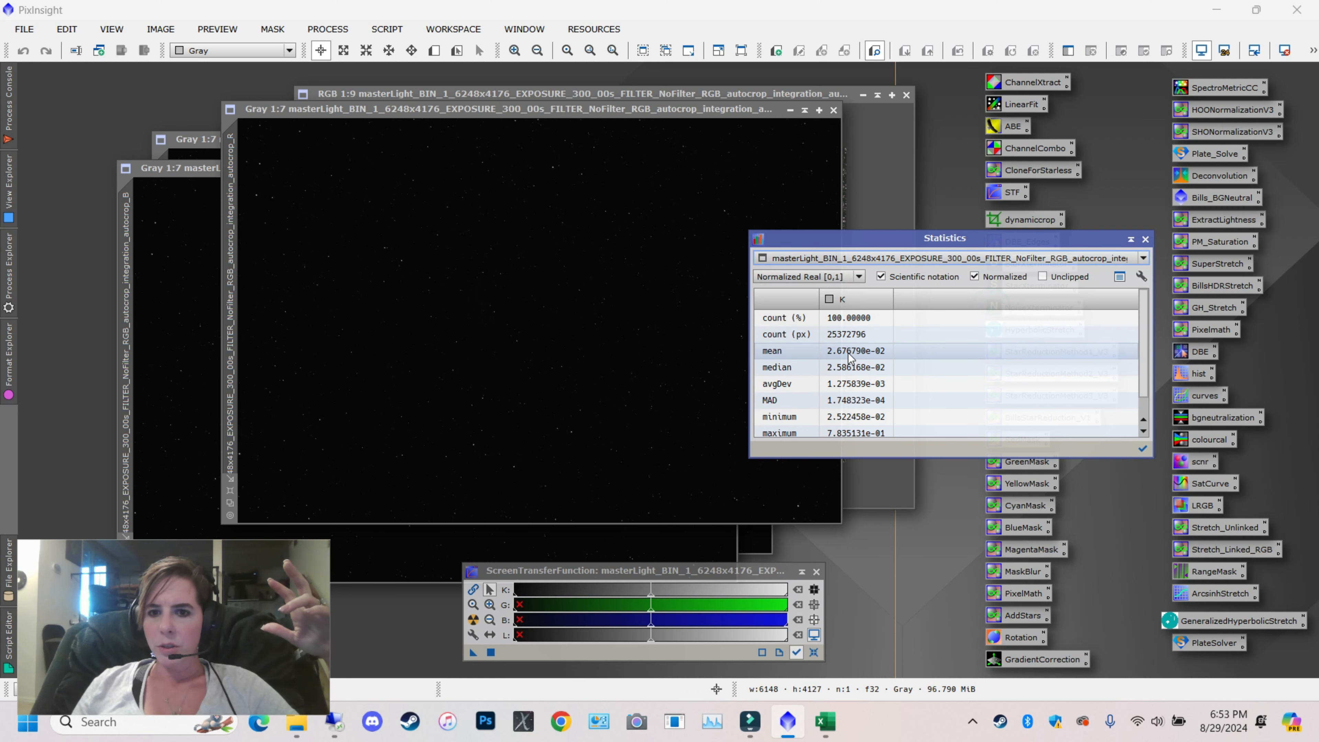
pyautogui.click(1023, 257)
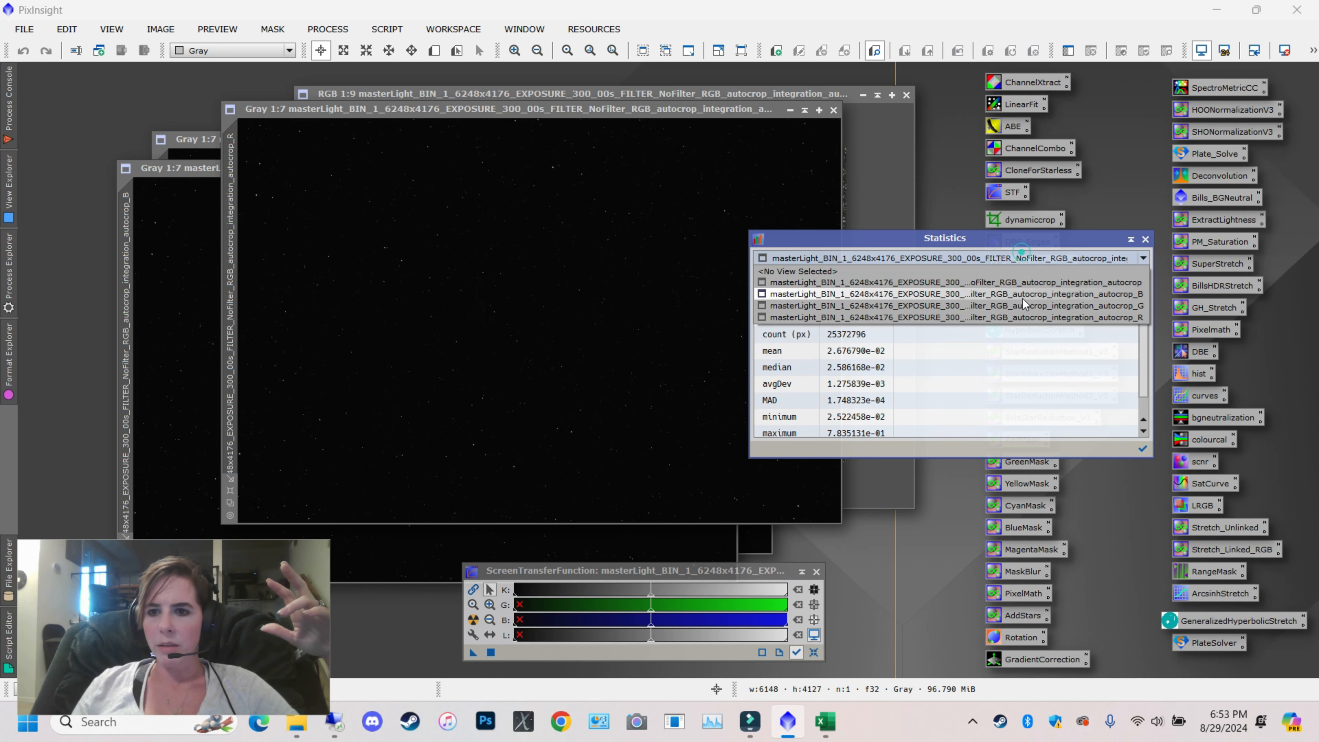
pyautogui.click(1022, 297)
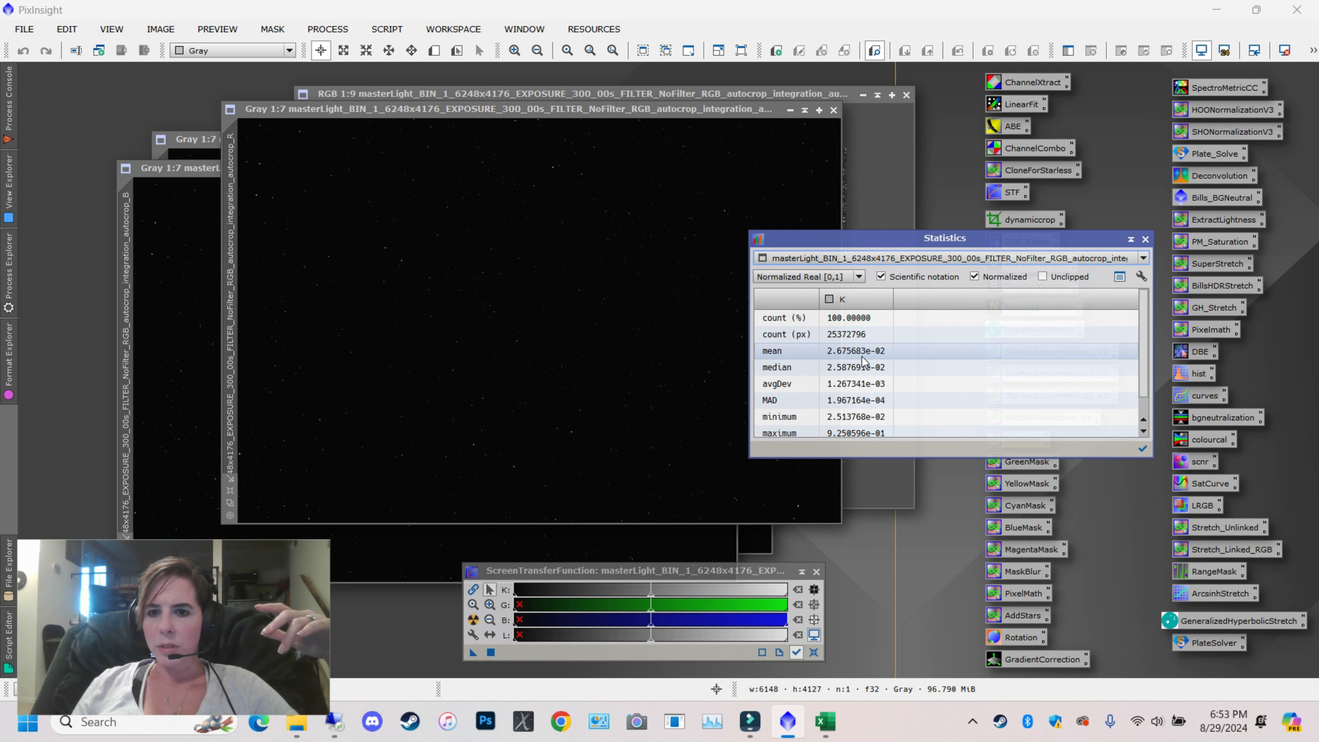
pyautogui.click(1145, 239)
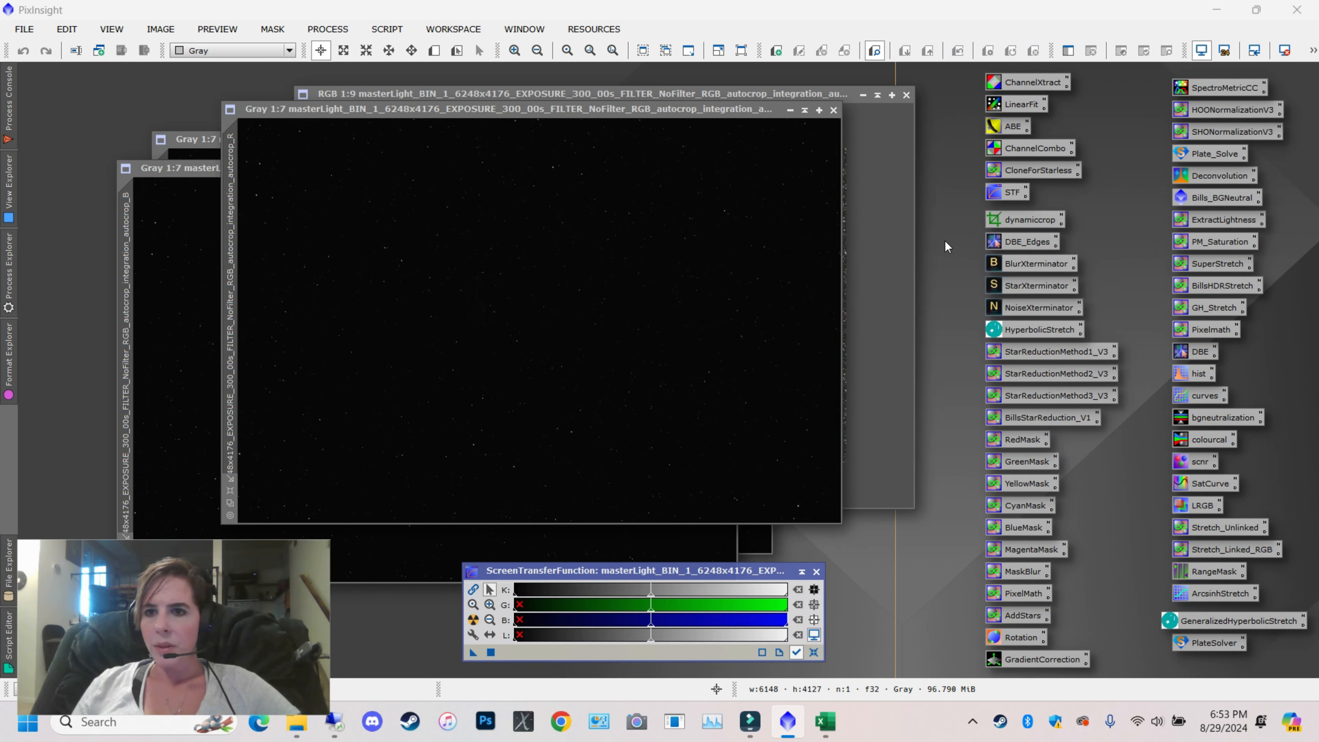
# Use ChannelCombination in RGB color space to combine the _R, _G and _B channel images into a new color image
pyautogui.doubleClick(1048, 148)
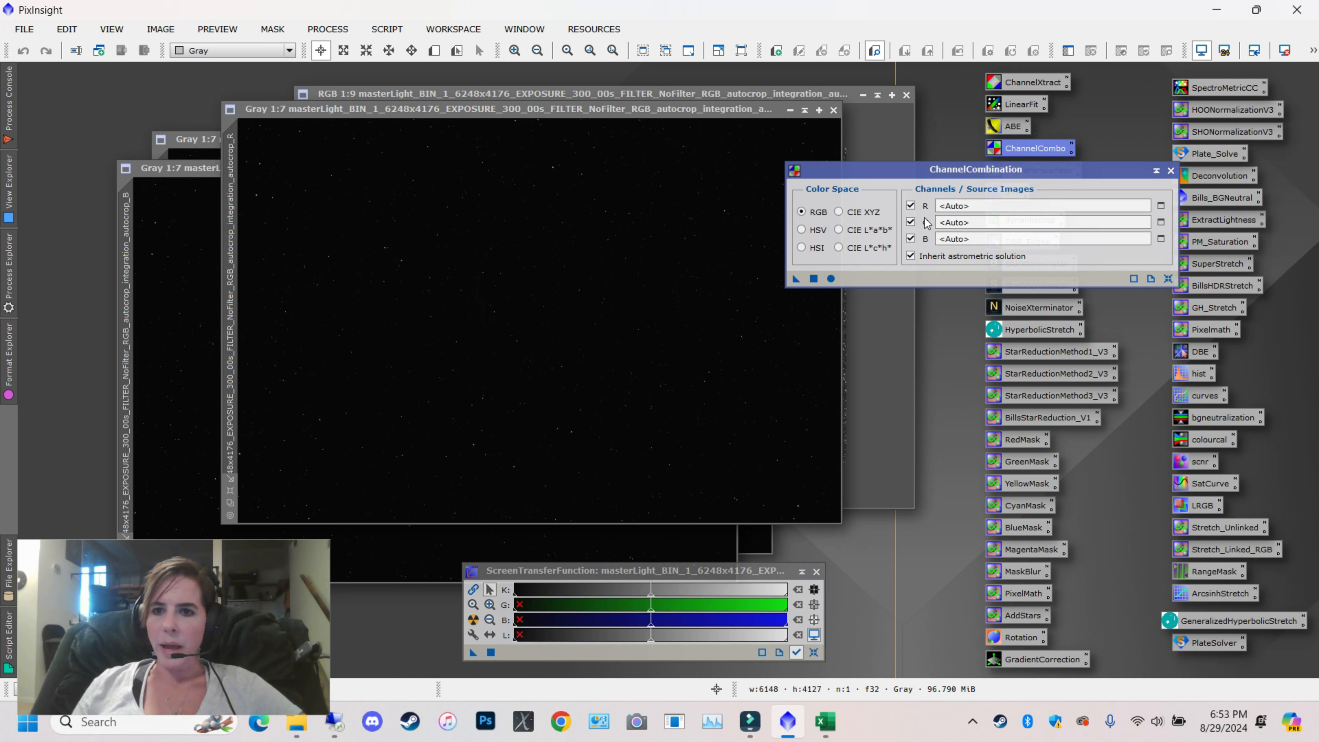
pyautogui.click(1161, 205)
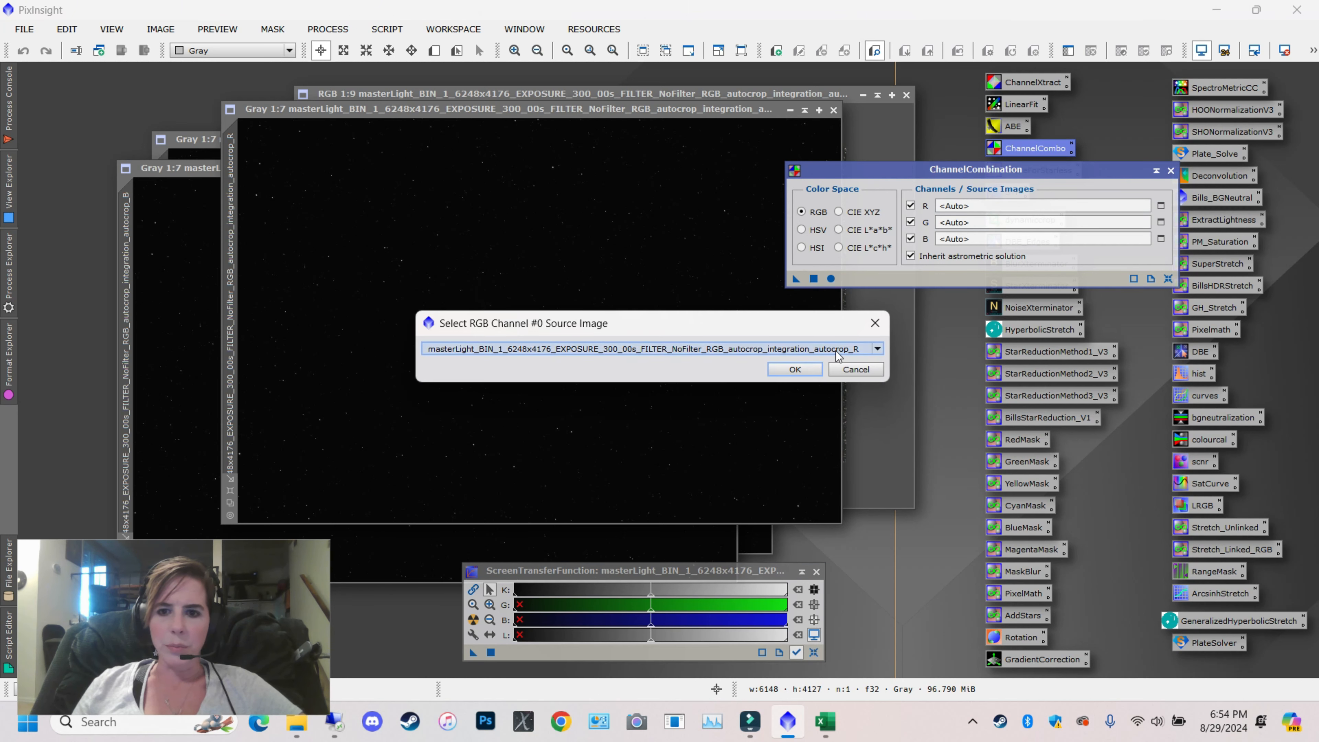
pyautogui.click(795, 369)
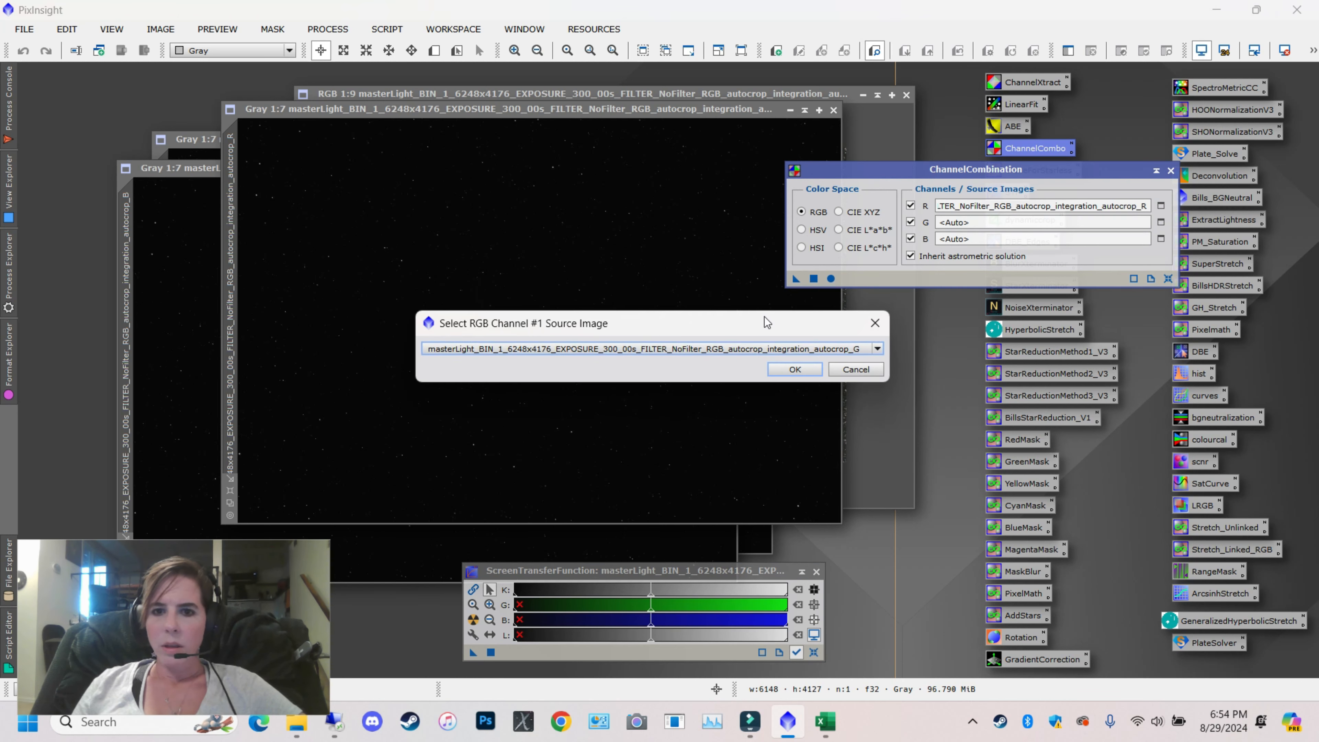
pyautogui.click(779, 369)
pyautogui.click(1161, 238)
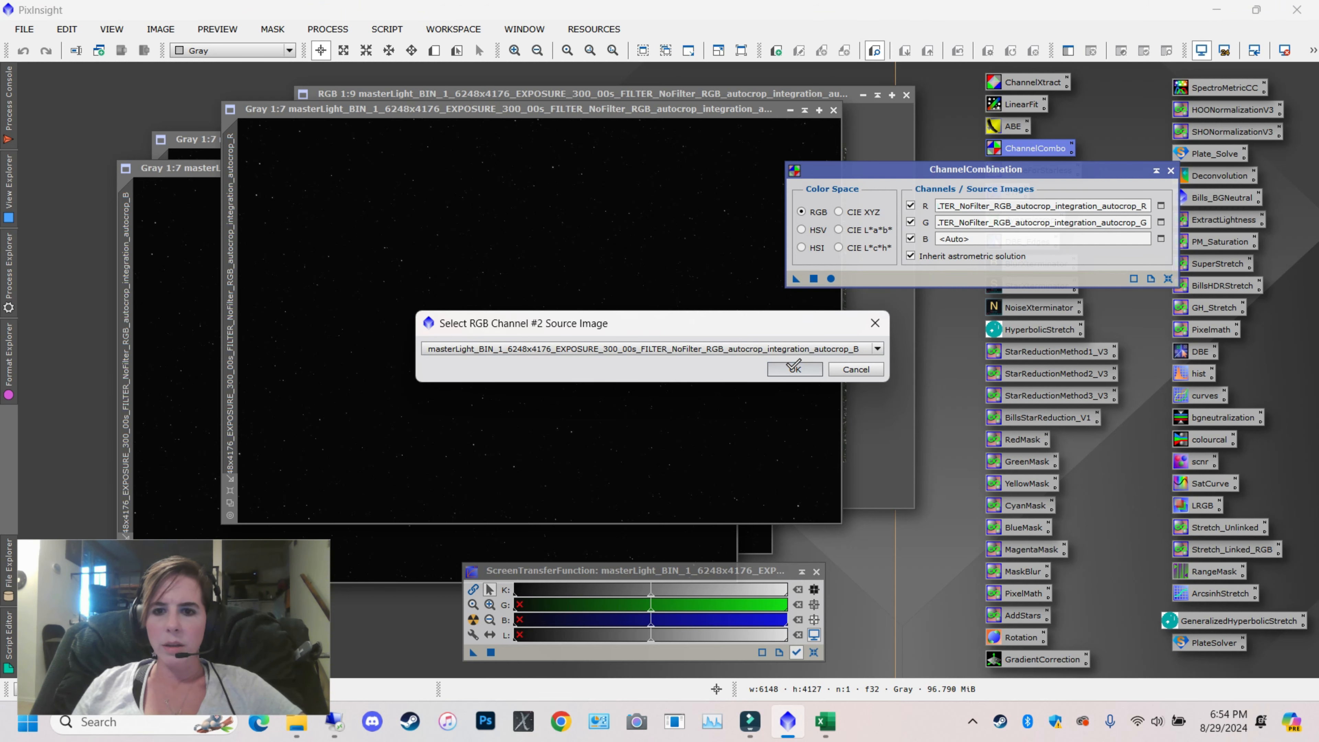
pyautogui.click(779, 369)
pyautogui.click(831, 279)
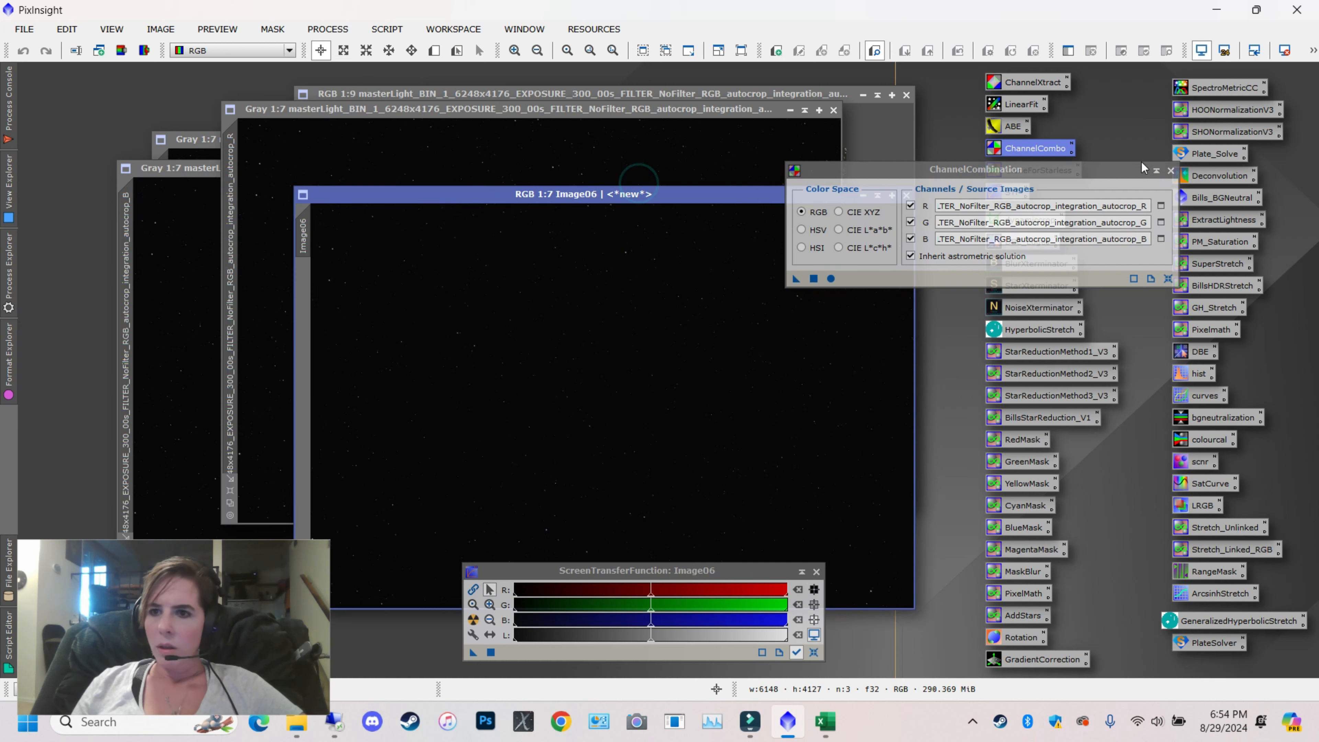
pyautogui.click(1171, 171)
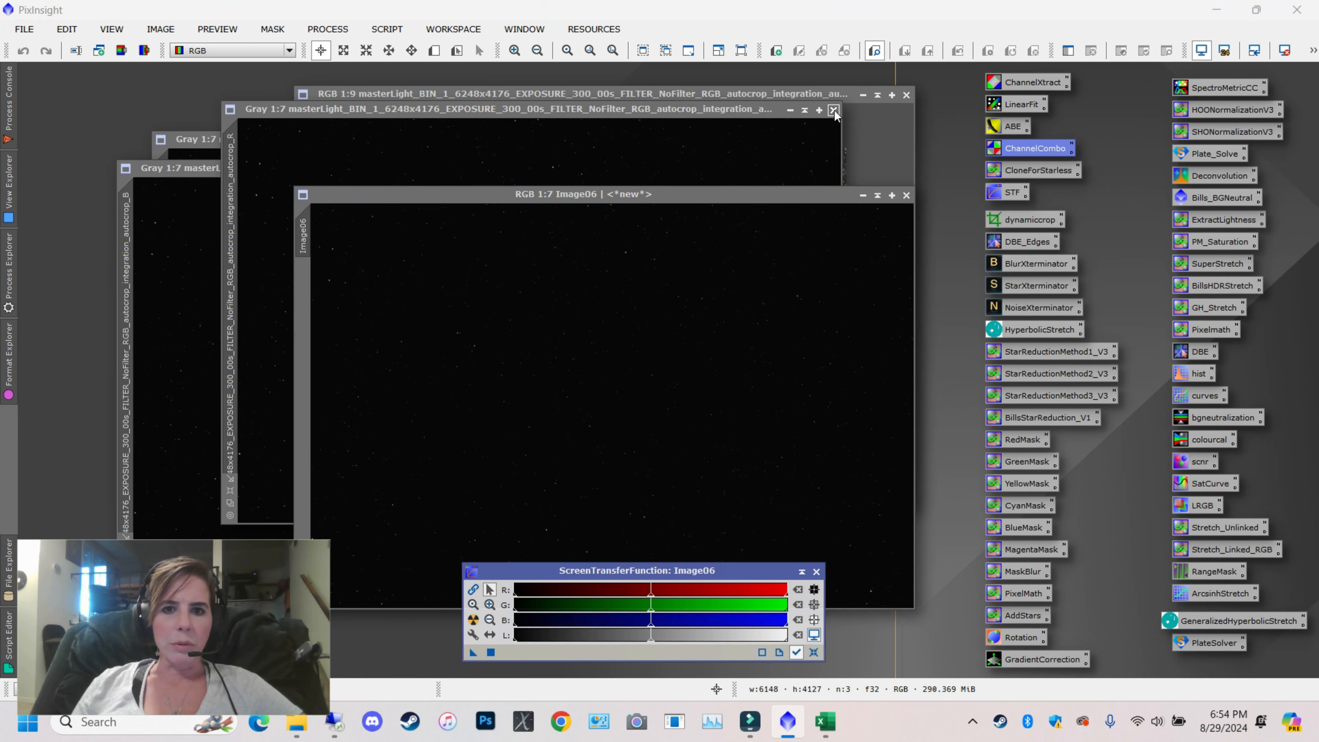
# Close the separate red, blue and green channel images without saving them
pyautogui.click(834, 111)
pyautogui.click(728, 169)
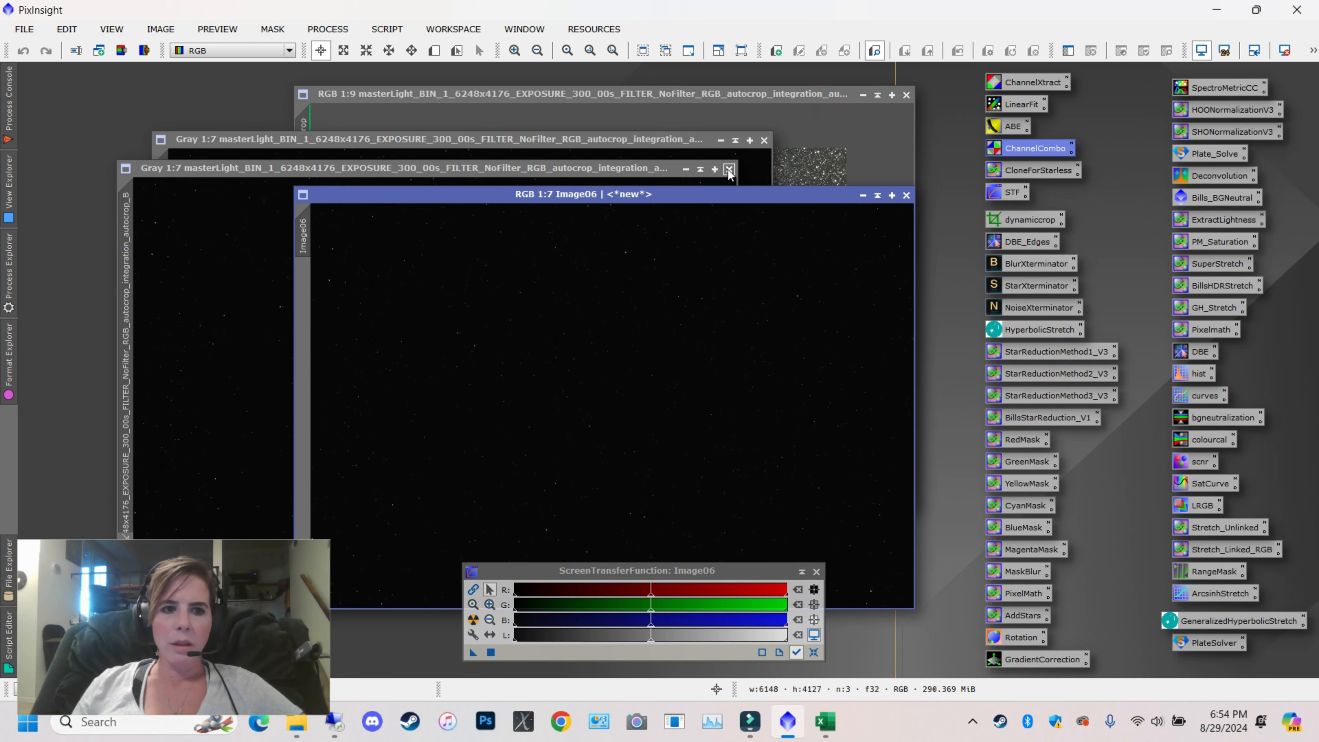
pyautogui.click(636, 396)
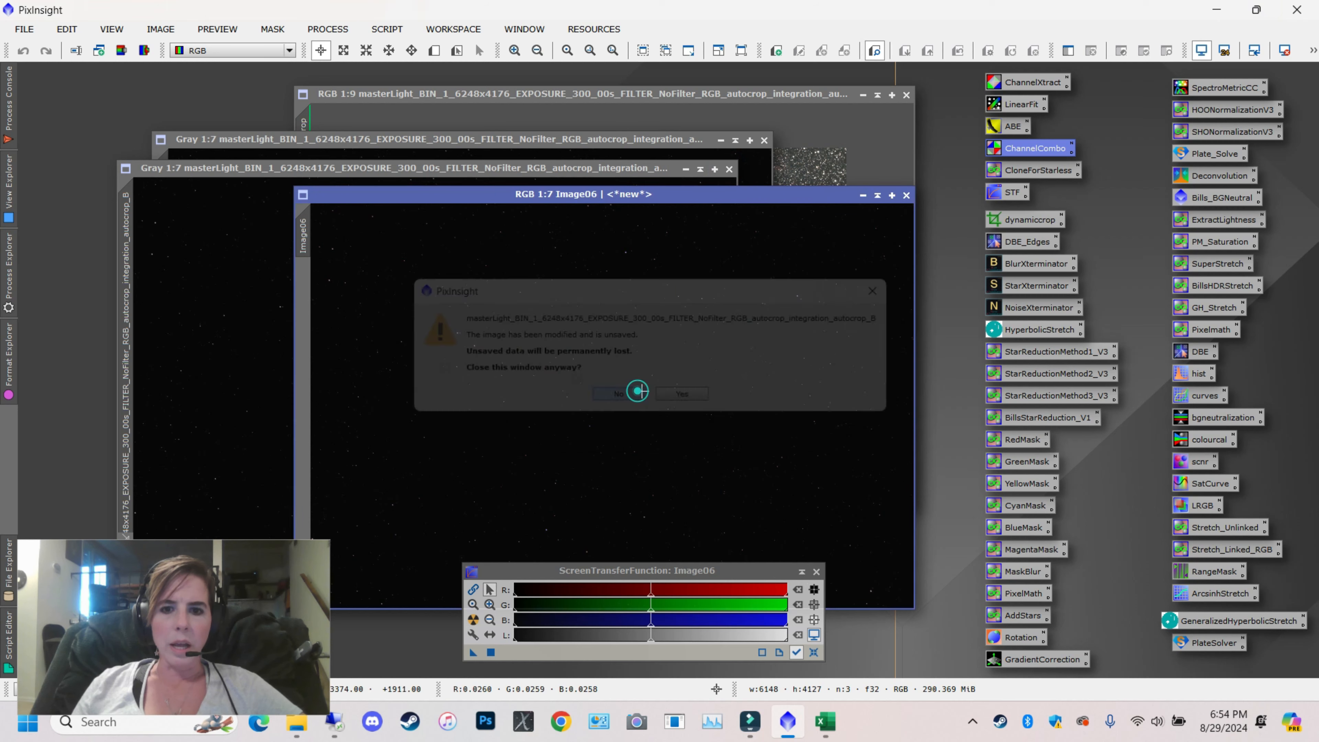
pyautogui.click(728, 169)
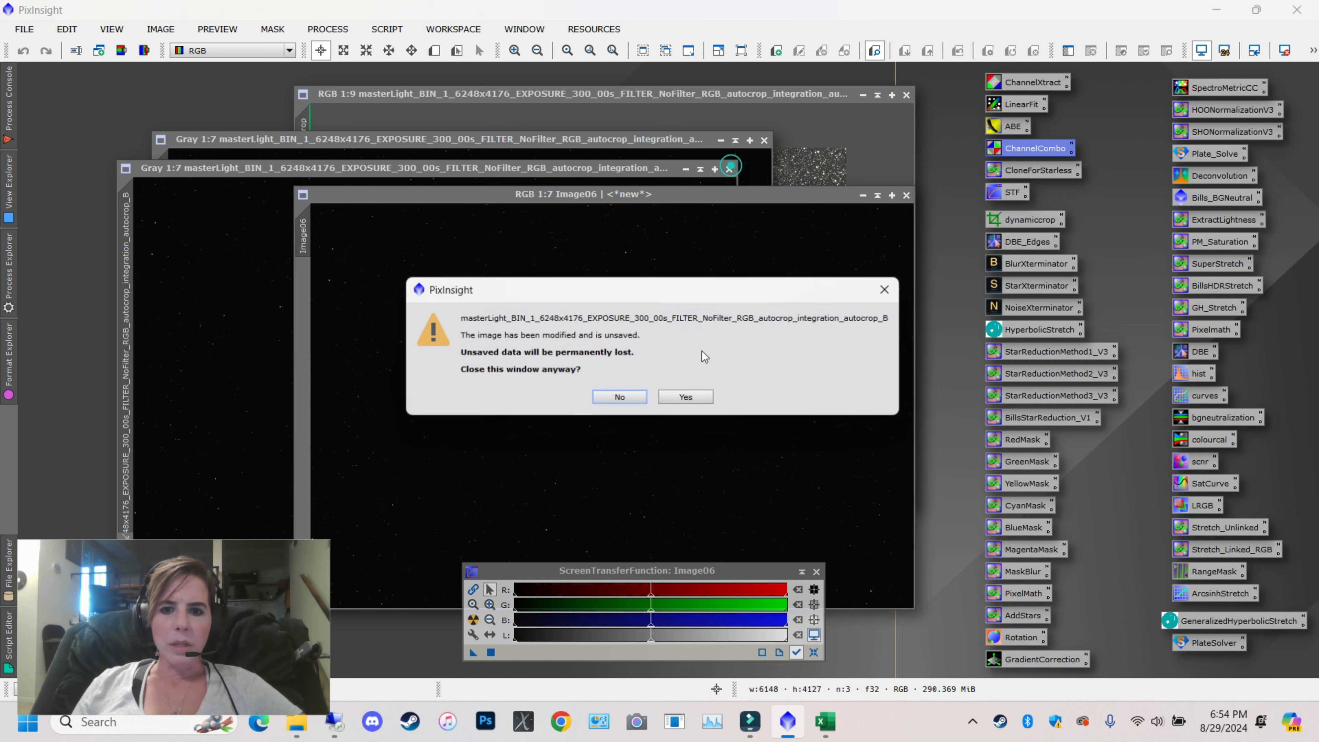
pyautogui.click(691, 394)
pyautogui.click(764, 140)
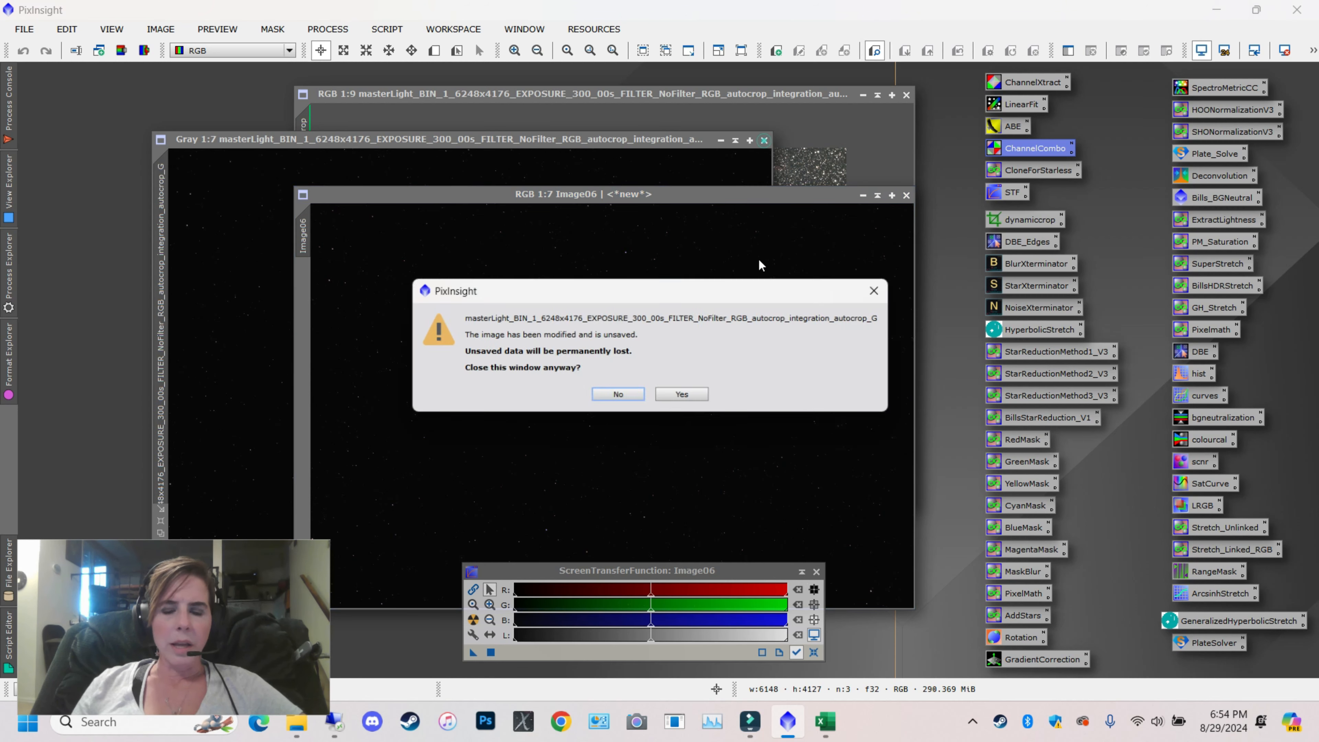
pyautogui.click(691, 399)
# Minimize the original RGB master light, park its icon in the workspace's upper-left corner, and reposition the combined image
pyautogui.moveTo(723, 200); pyautogui.dragTo(726, 172)
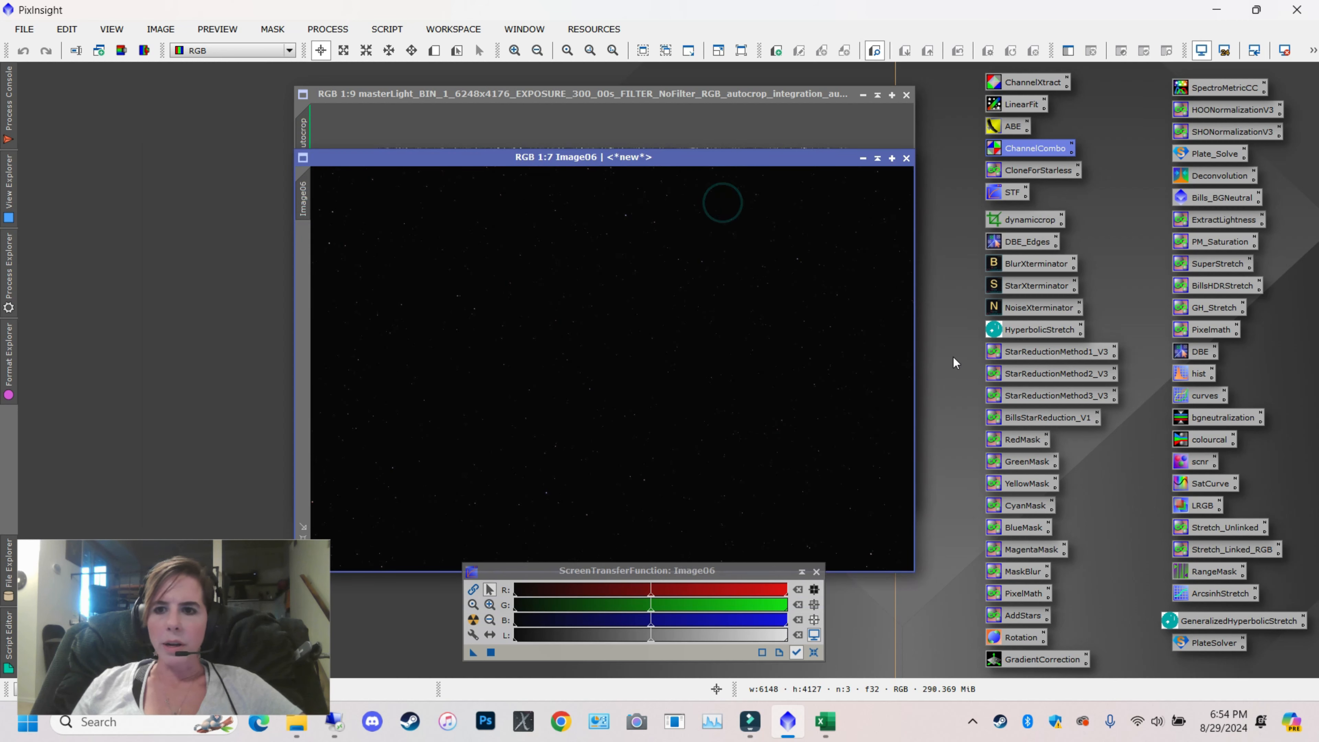
pyautogui.click(863, 95)
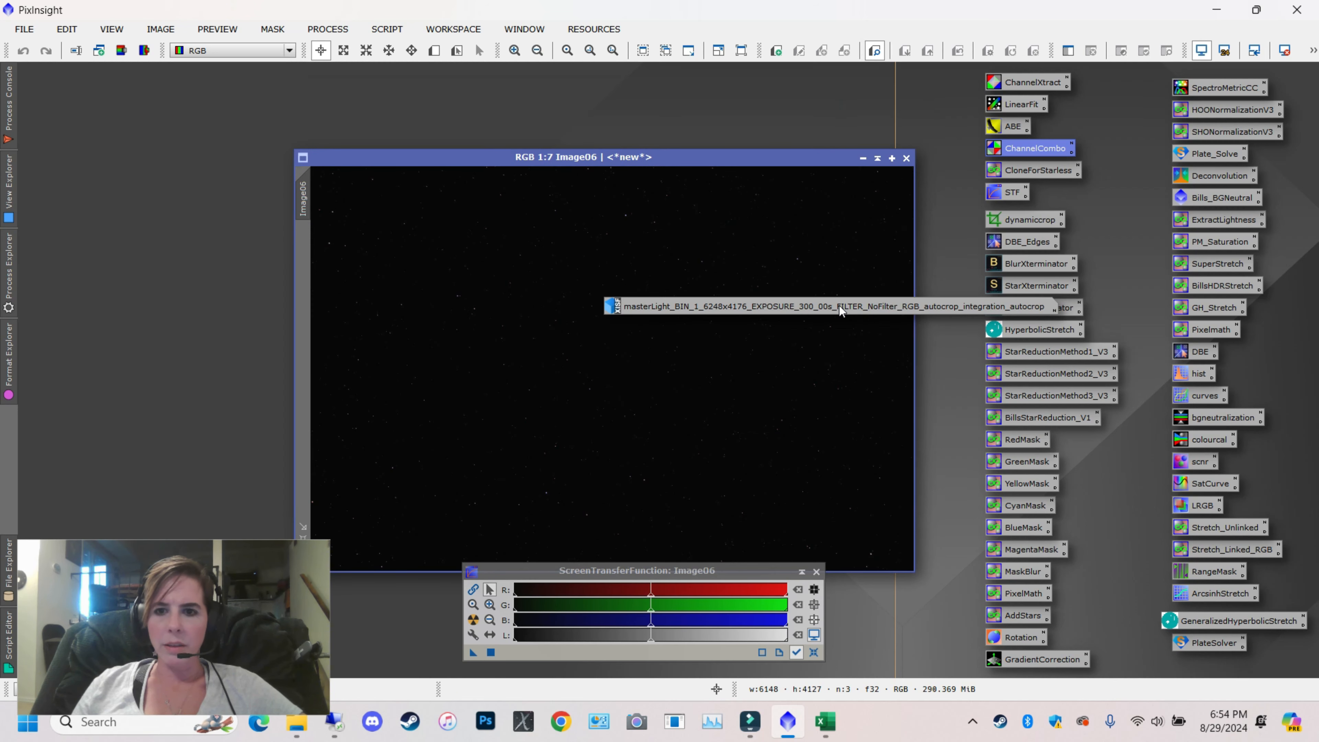
pyautogui.moveTo(838, 306); pyautogui.dragTo(252, 92)
pyautogui.moveTo(463, 162); pyautogui.dragTo(484, 129)
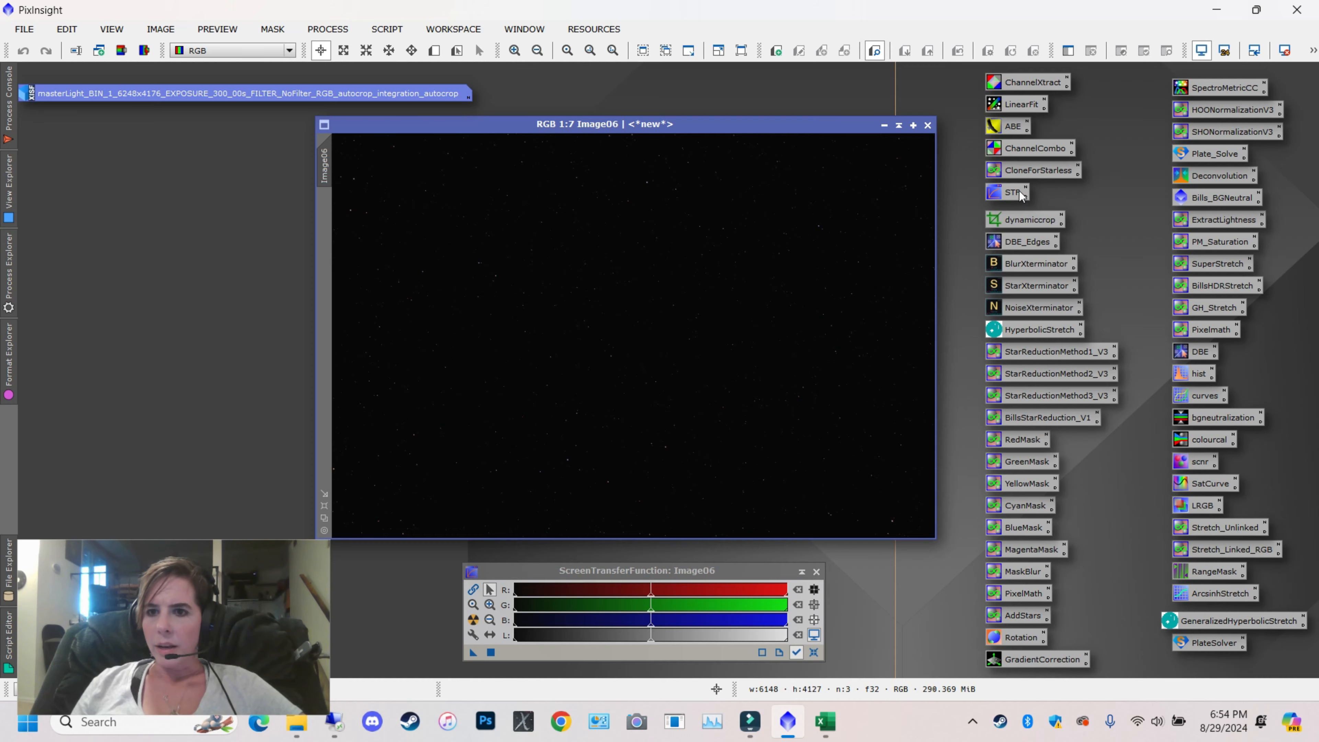
# Apply the saved STF screen stretch to the combined image Image06 and check the nebula
pyautogui.moveTo(1020, 195); pyautogui.dragTo(849, 394)
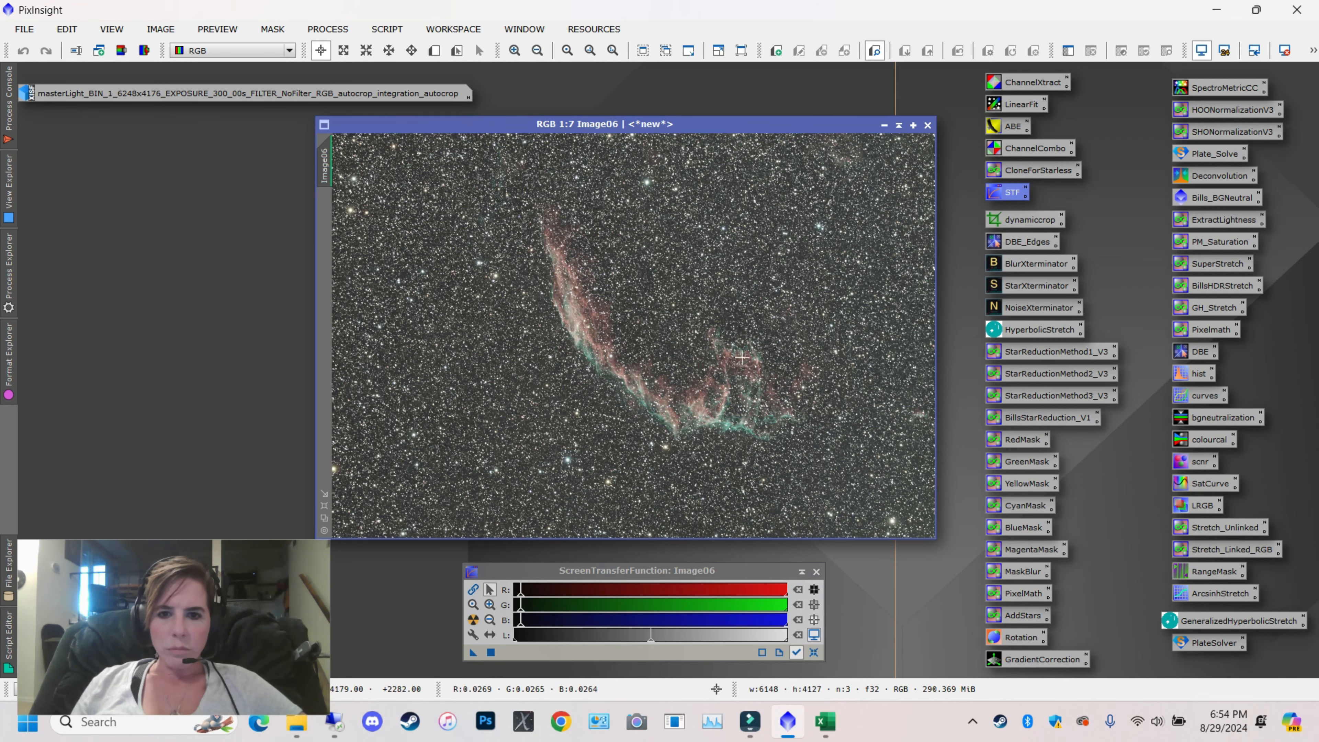
pyautogui.scroll(-3, 742, 357)
pyautogui.scroll(5, 743, 357)
pyautogui.scroll(-4, 746, 353)
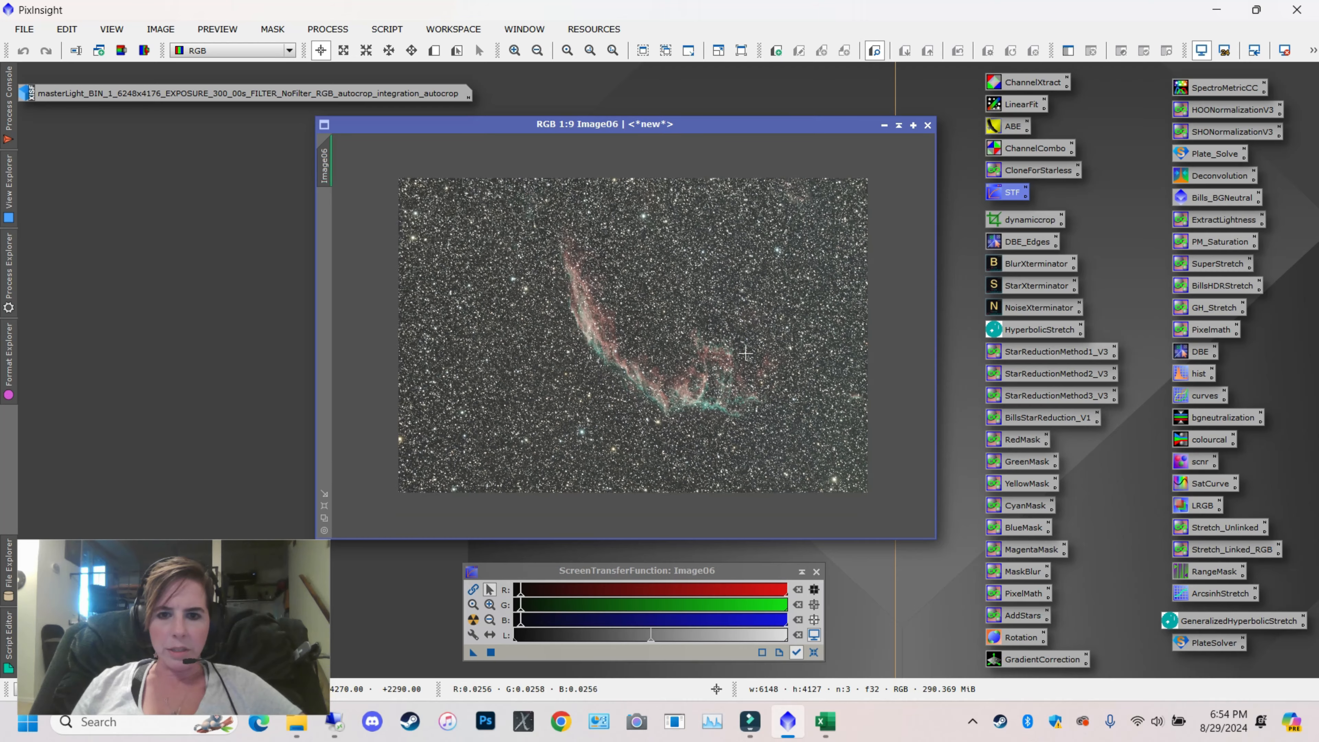
# Restore the original RGB master light and compare its nebula color with the linear-fitted Image06, alternating between both images
pyautogui.doubleClick(261, 97)
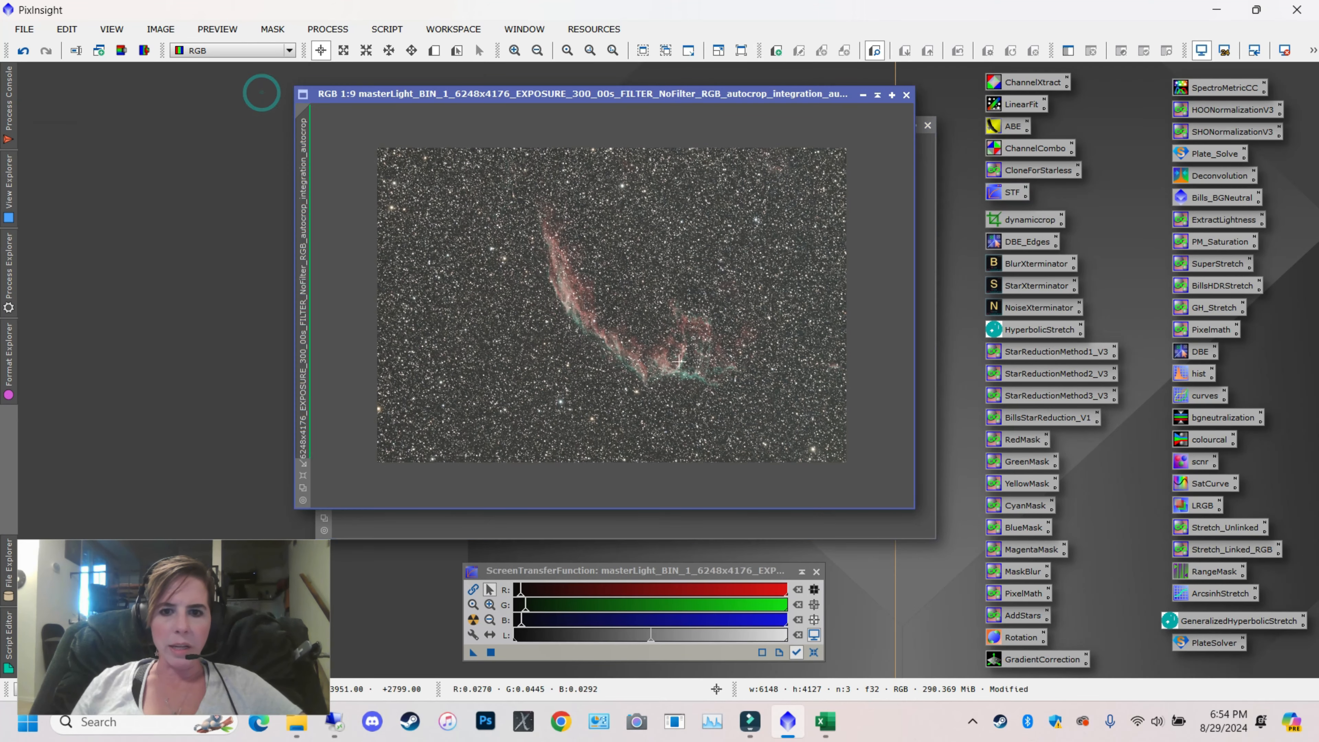
pyautogui.click(633, 503)
pyautogui.click(845, 530)
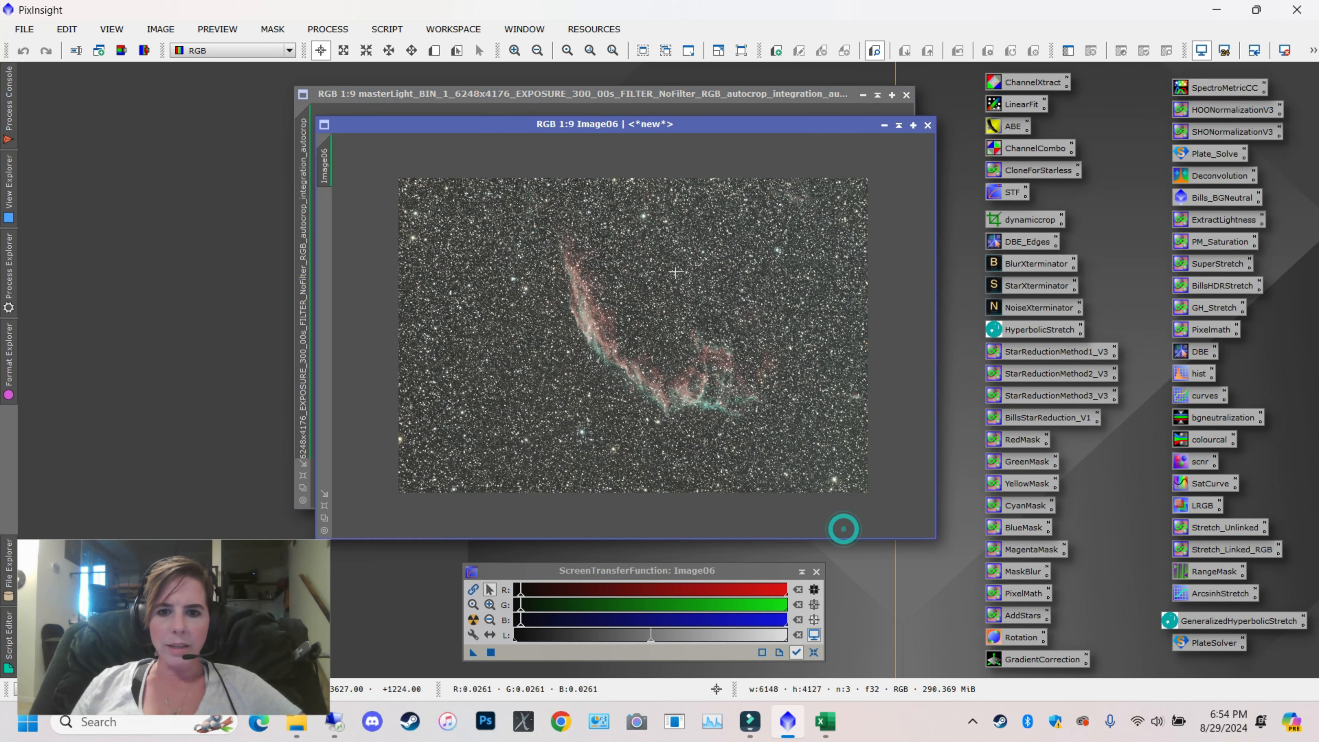
pyautogui.click(656, 101)
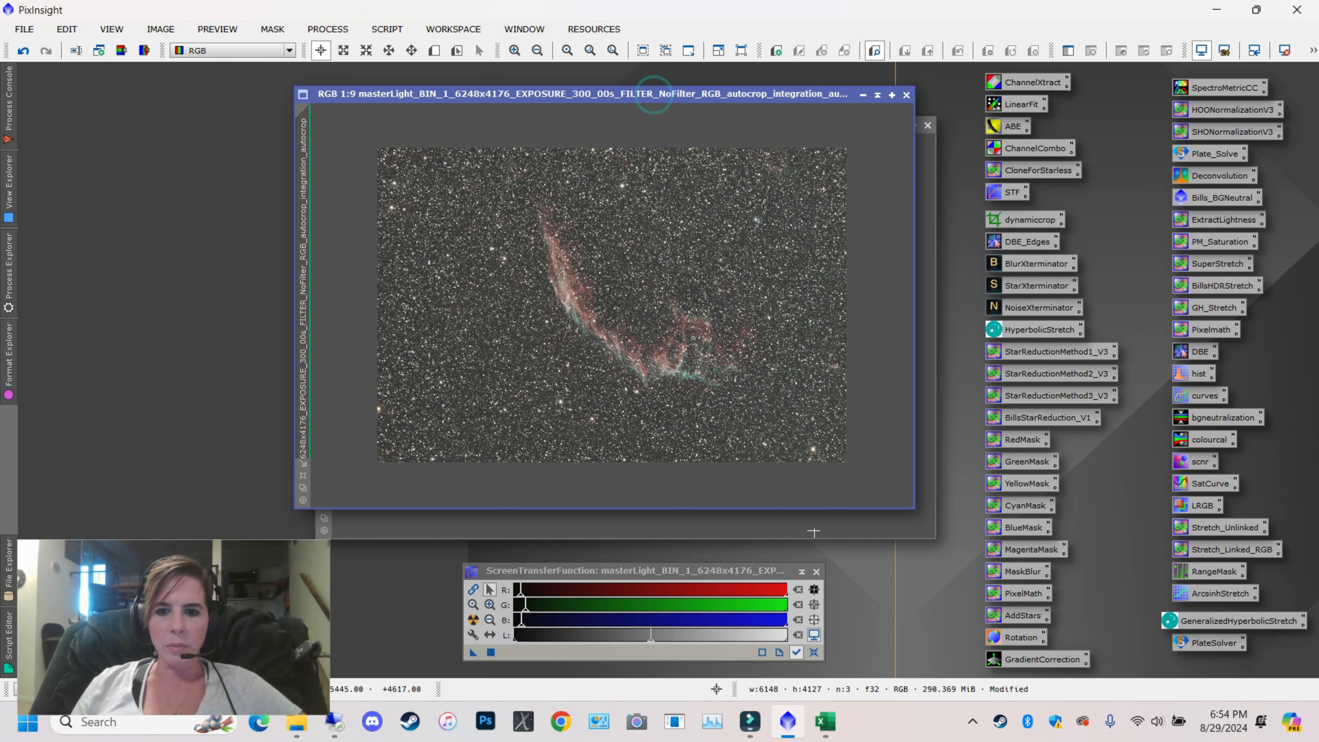
pyautogui.click(818, 519)
pyautogui.click(717, 95)
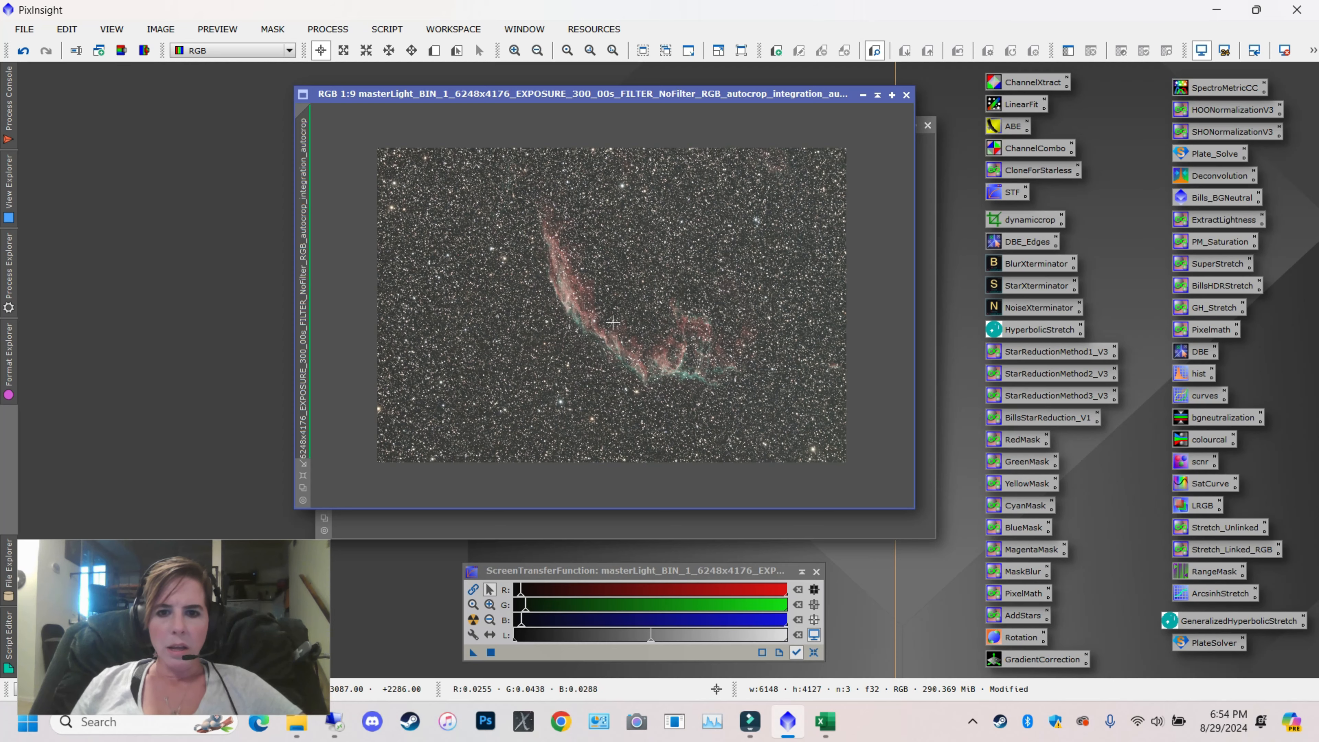
pyautogui.scroll(-3, 637, 313)
pyautogui.scroll(4, 636, 313)
pyautogui.scroll(1, 637, 313)
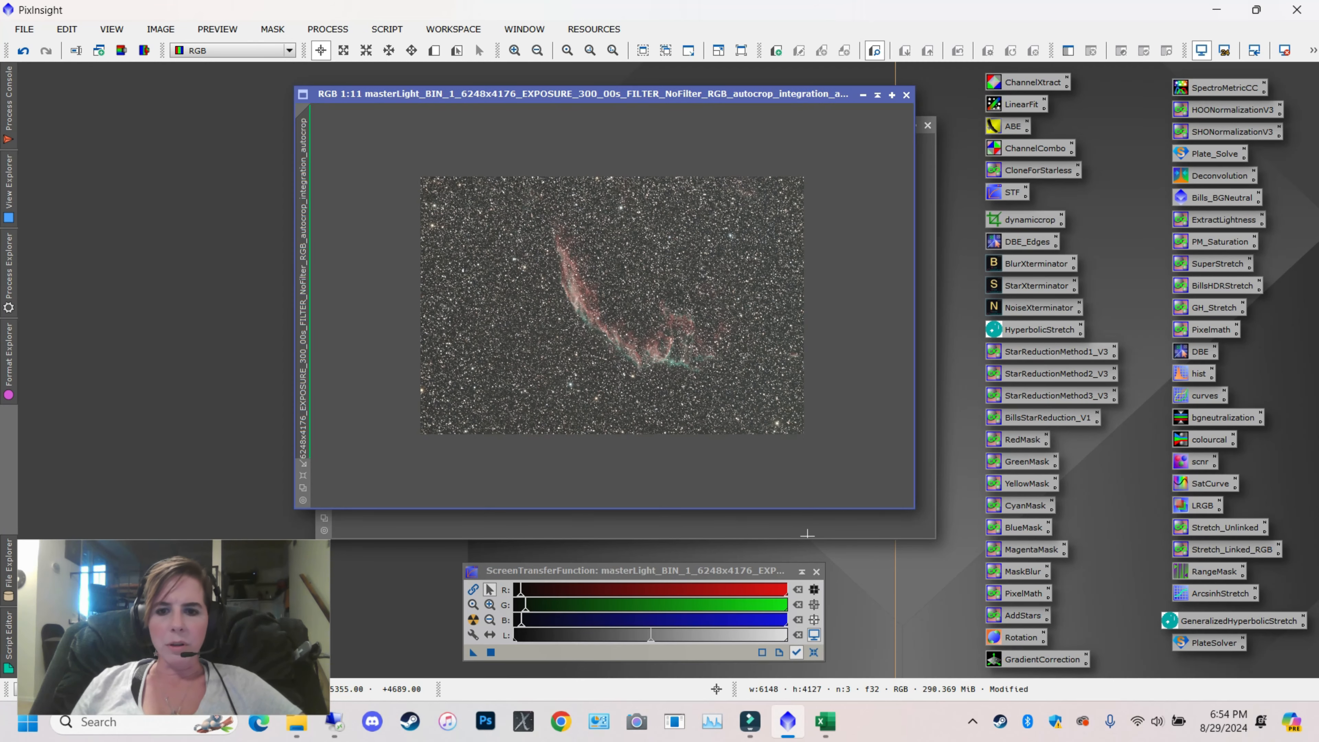
pyautogui.click(806, 530)
pyautogui.scroll(-1, 630, 312)
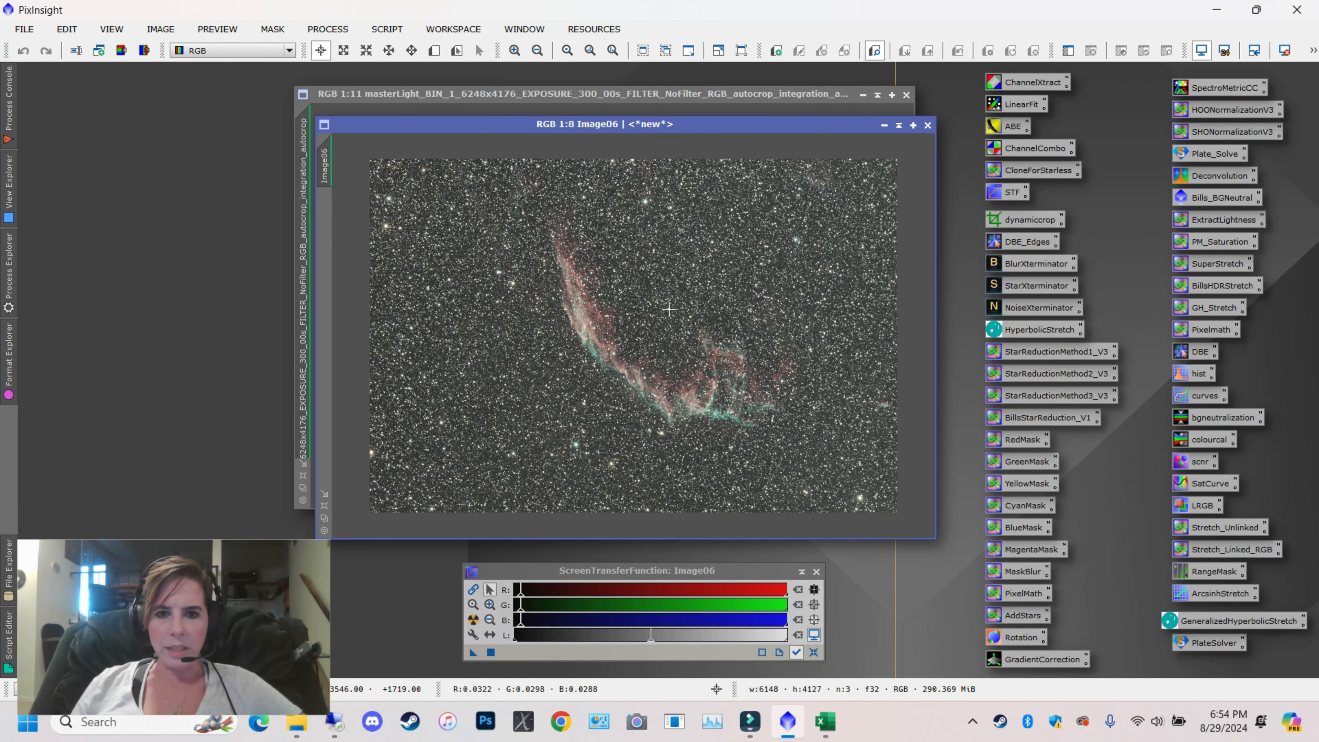
pyautogui.scroll(2, 671, 312)
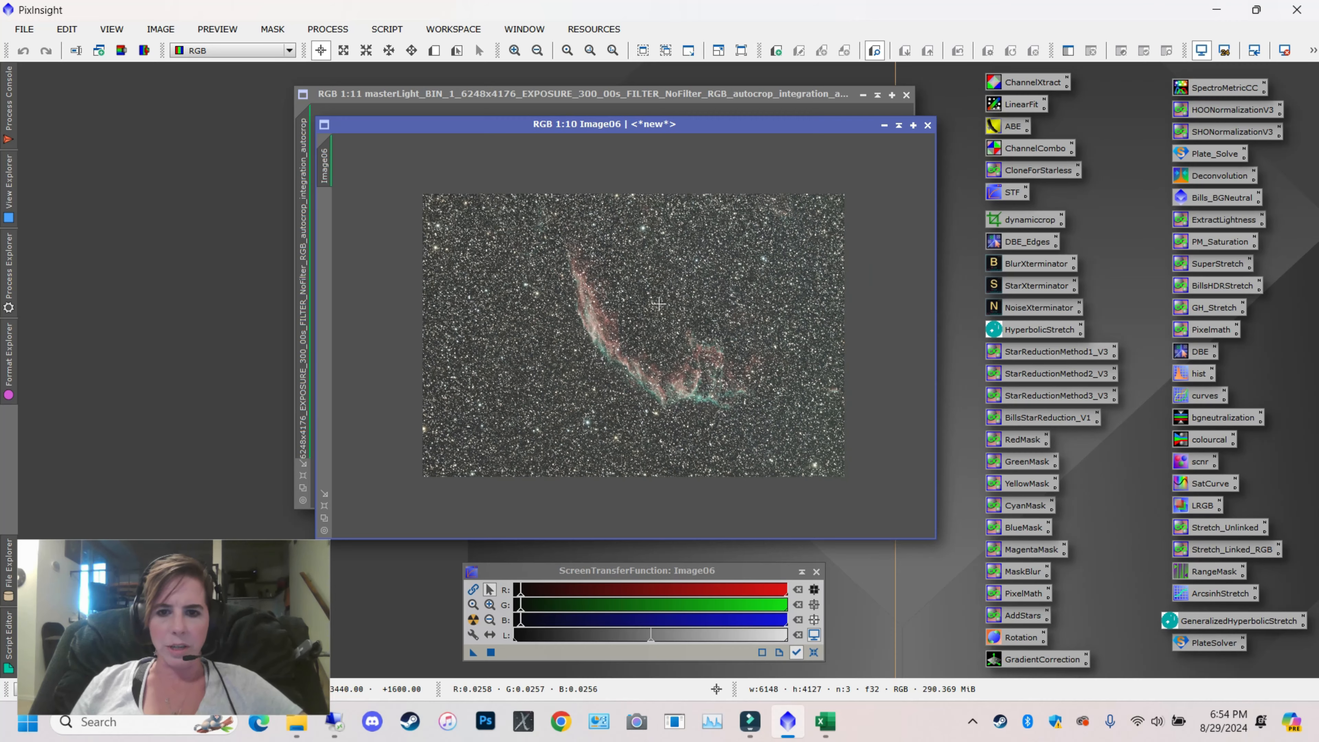
pyautogui.scroll(-2, 693, 329)
pyautogui.scroll(-2, 730, 346)
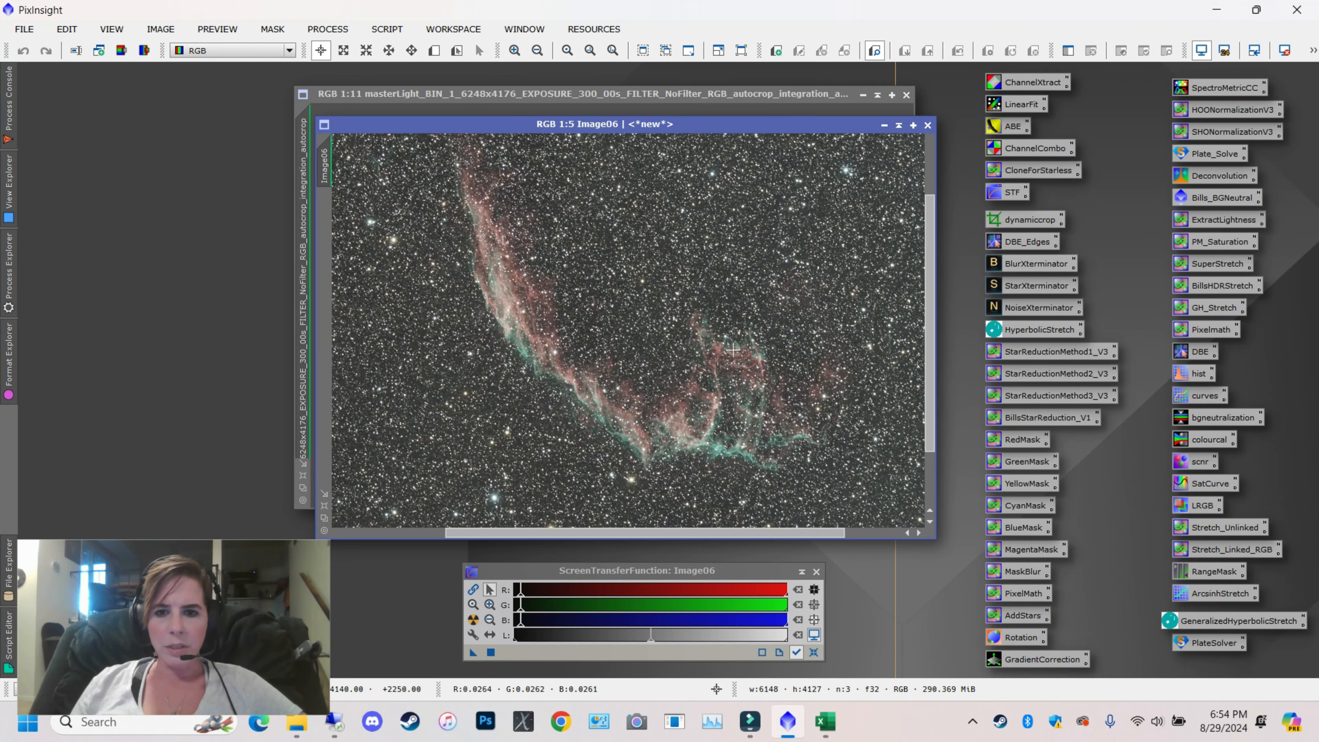
pyautogui.scroll(2, 730, 346)
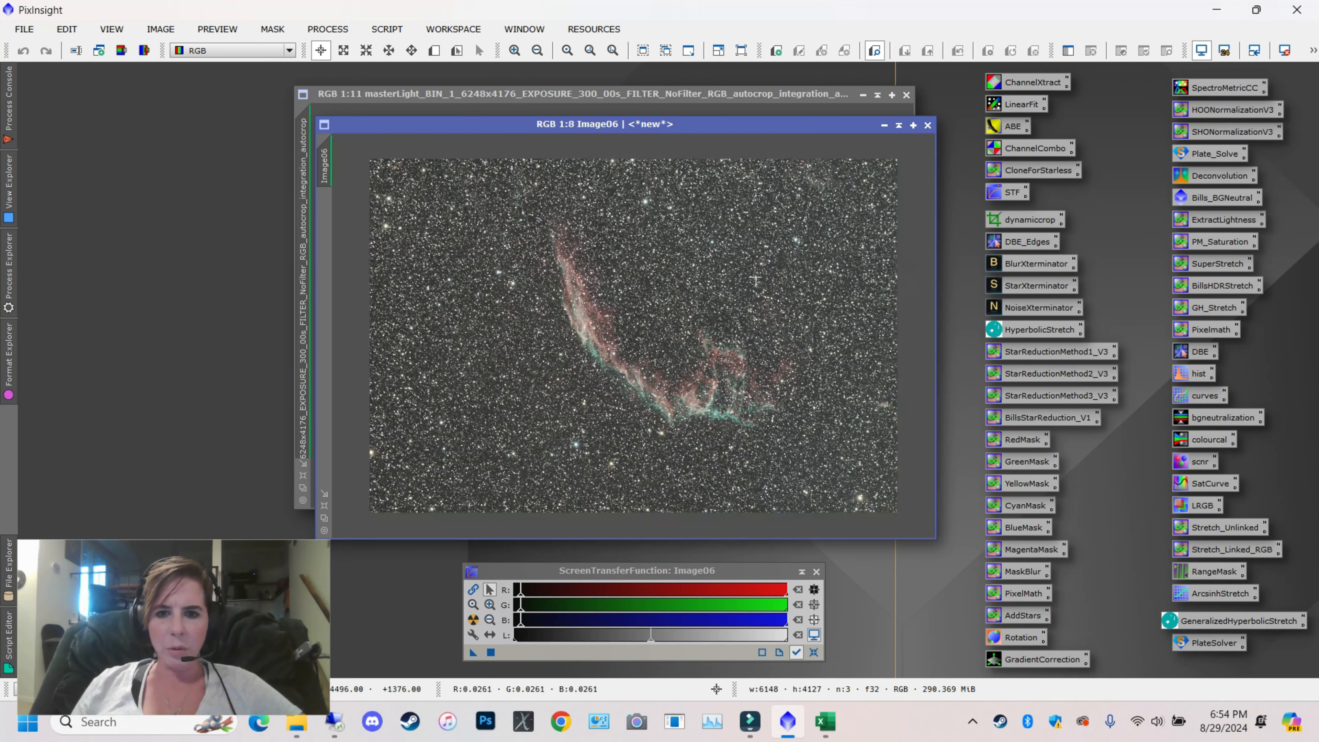
# Minimize the original master light again, tuck its icon into the workspace corner, and shift Image06 slightly upward
pyautogui.click(862, 95)
pyautogui.moveTo(231, 92)
pyautogui.mouseDown()
pyautogui.moveTo(210, 78)
pyautogui.moveTo(235, 83)
pyautogui.mouseUp()
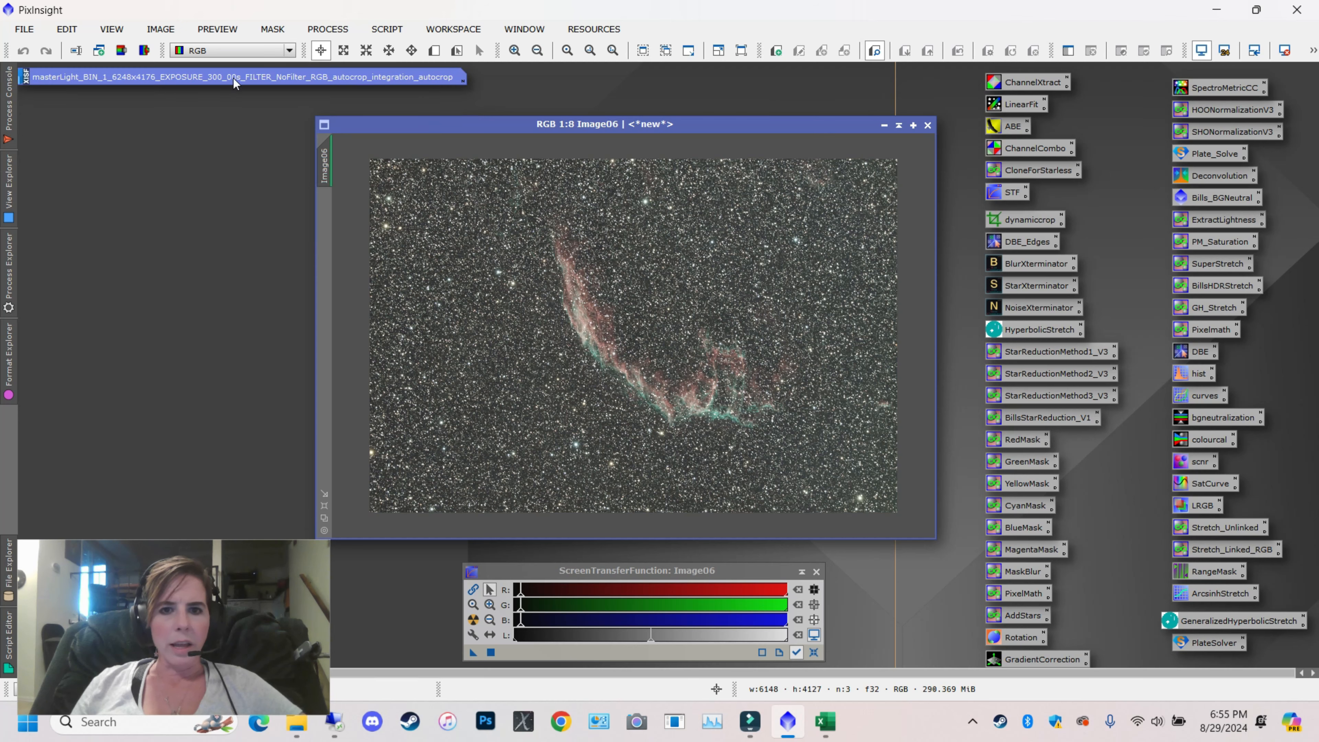
pyautogui.moveTo(641, 125)
pyautogui.mouseDown()
pyautogui.moveTo(587, 108)
pyautogui.moveTo(640, 111)
pyautogui.mouseUp()
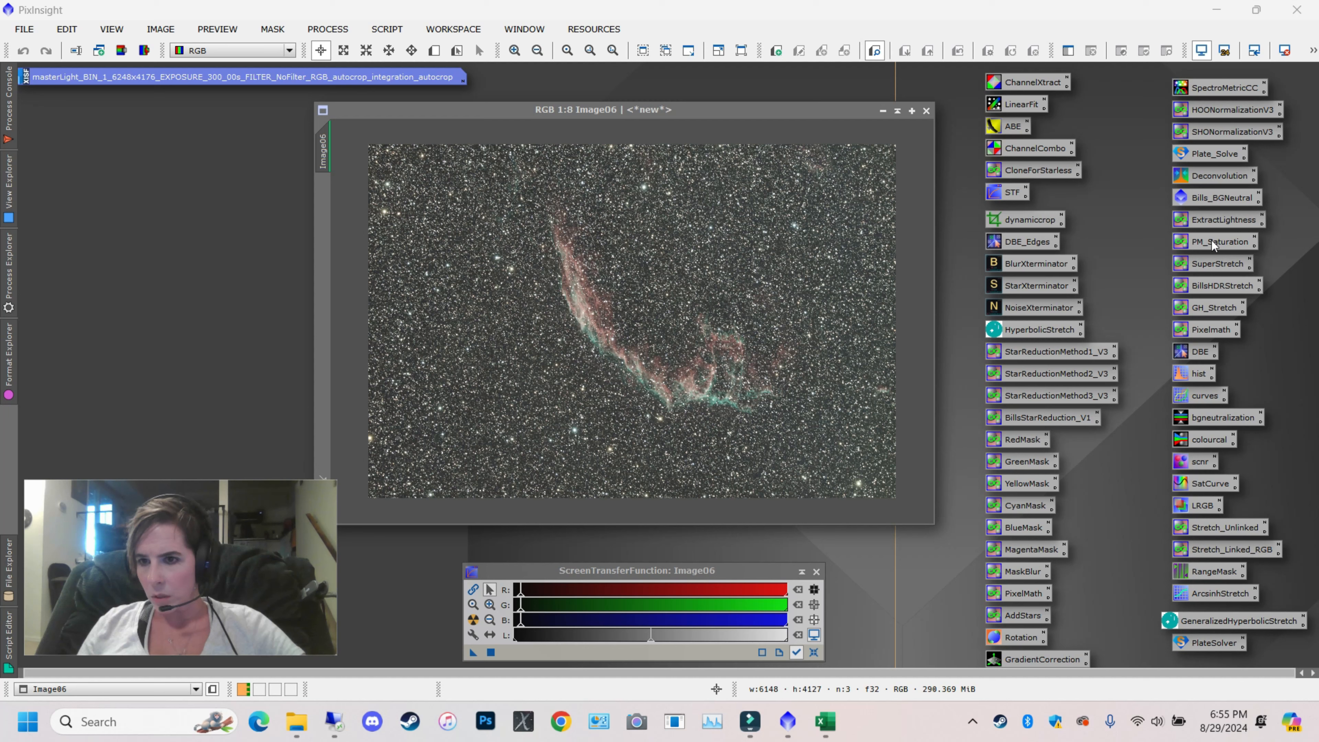
# Load Image06 into HistogramTransformation, move the process window clear of the image, and apply the default transformation
pyautogui.doubleClick(1197, 373)
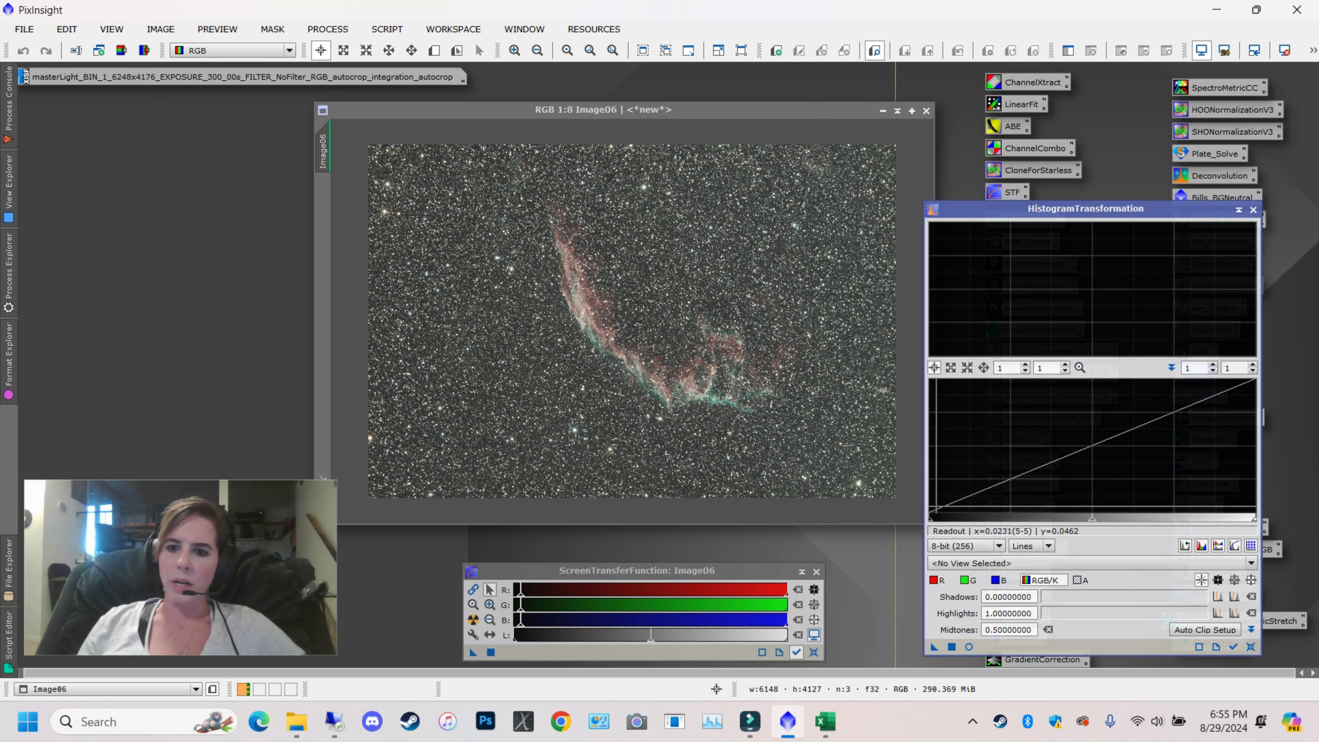
pyautogui.click(1064, 563)
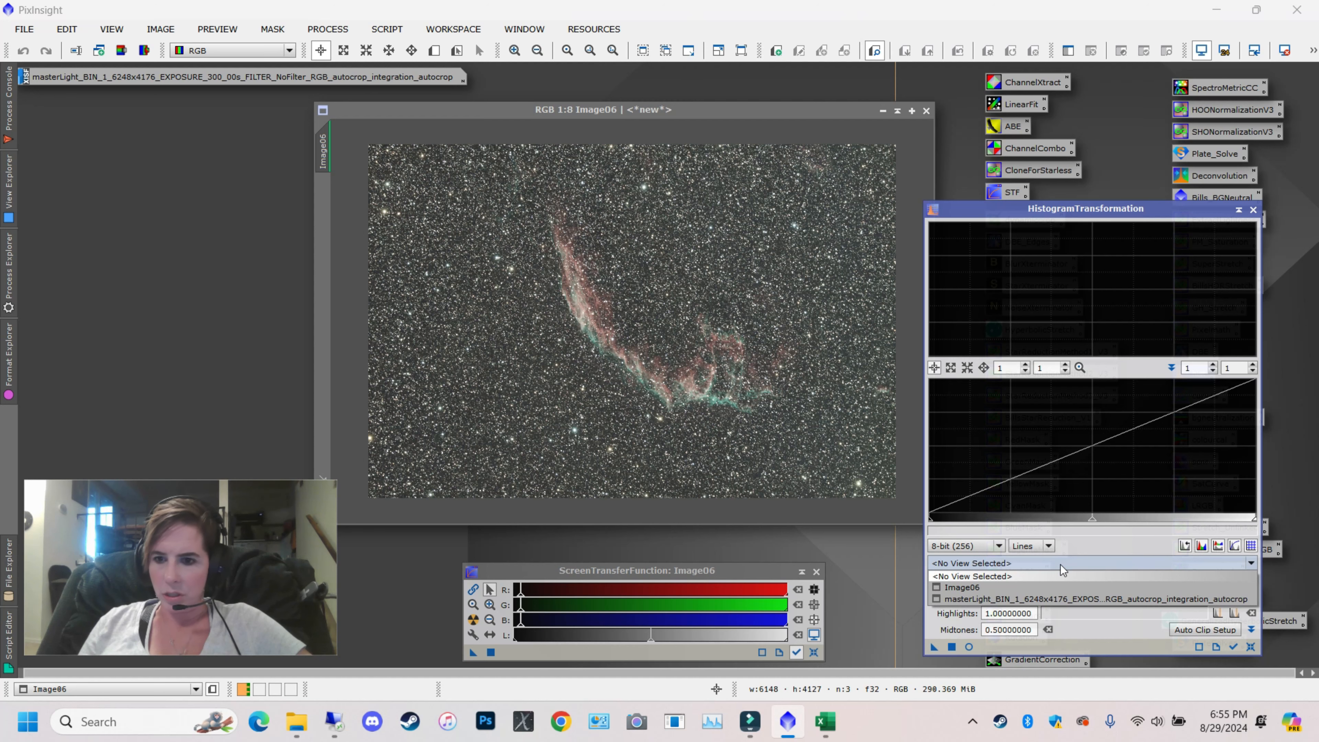
pyautogui.click(1006, 587)
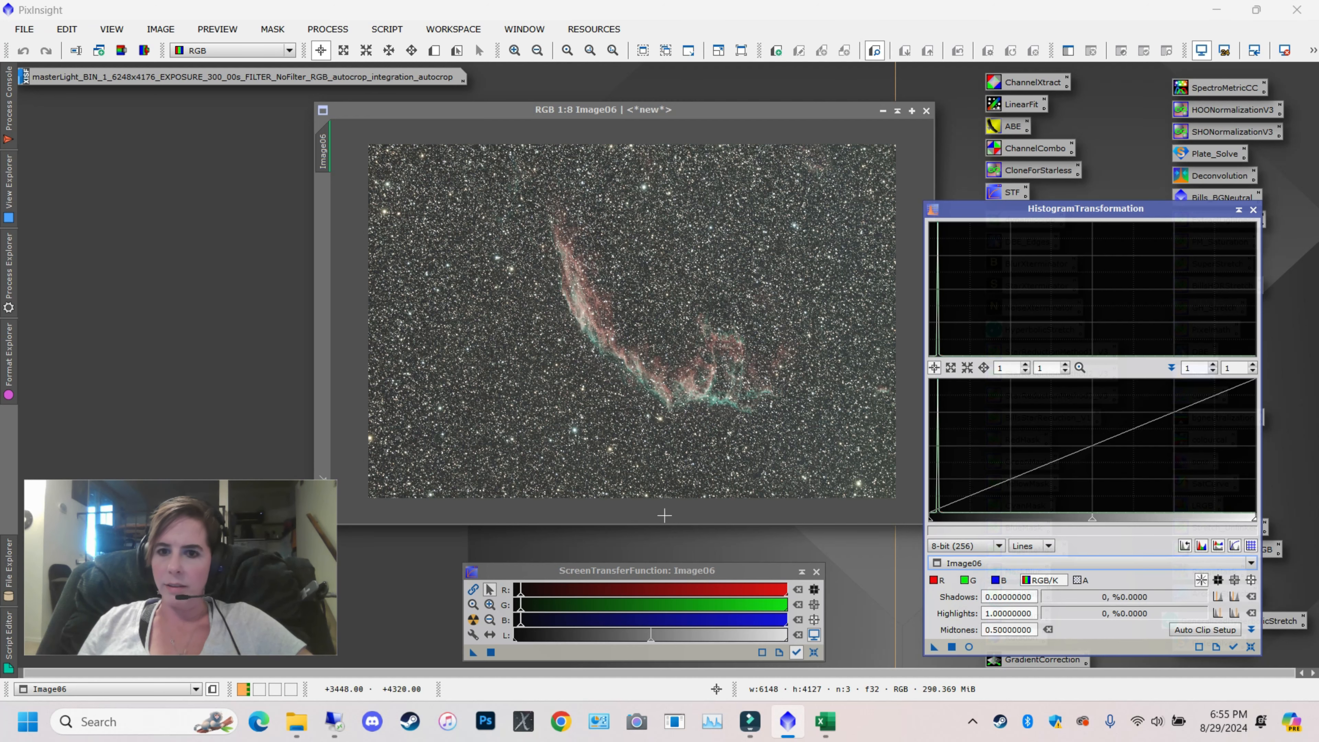
pyautogui.moveTo(1007, 209); pyautogui.dragTo(1052, 103)
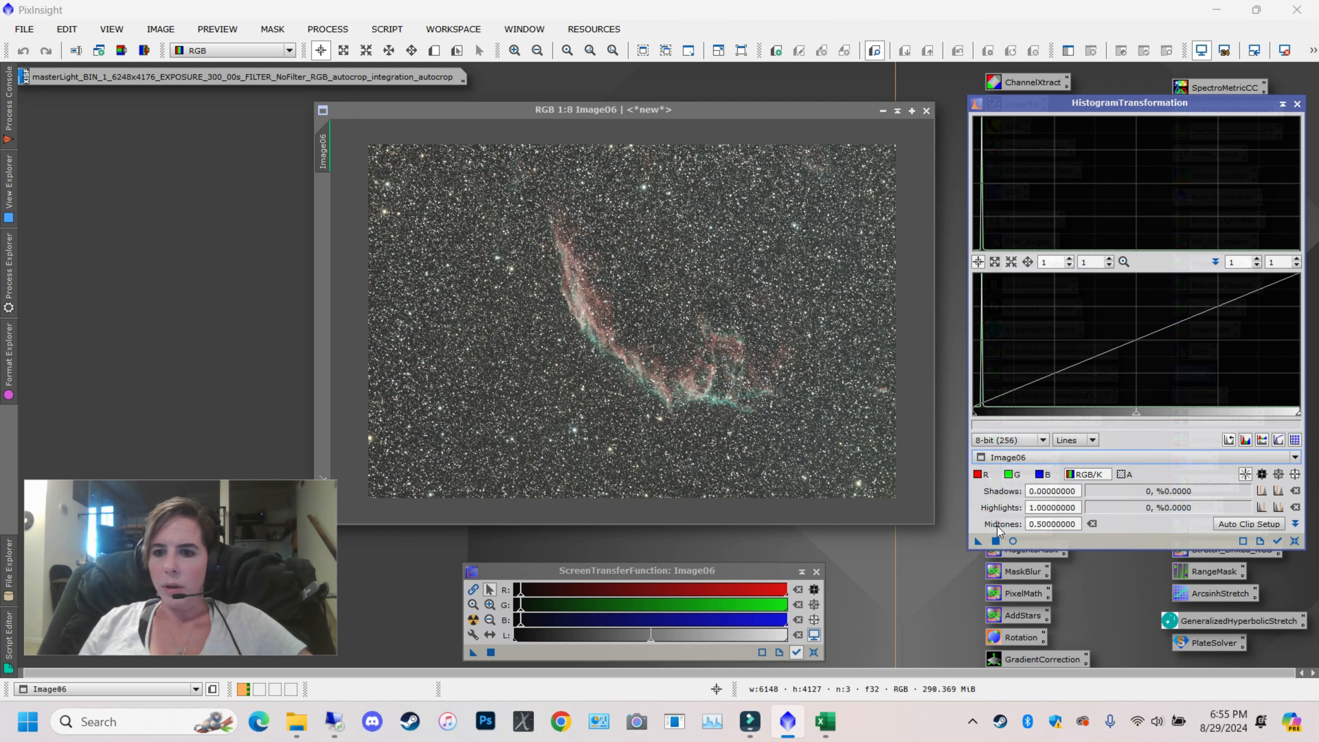
pyautogui.click(994, 543)
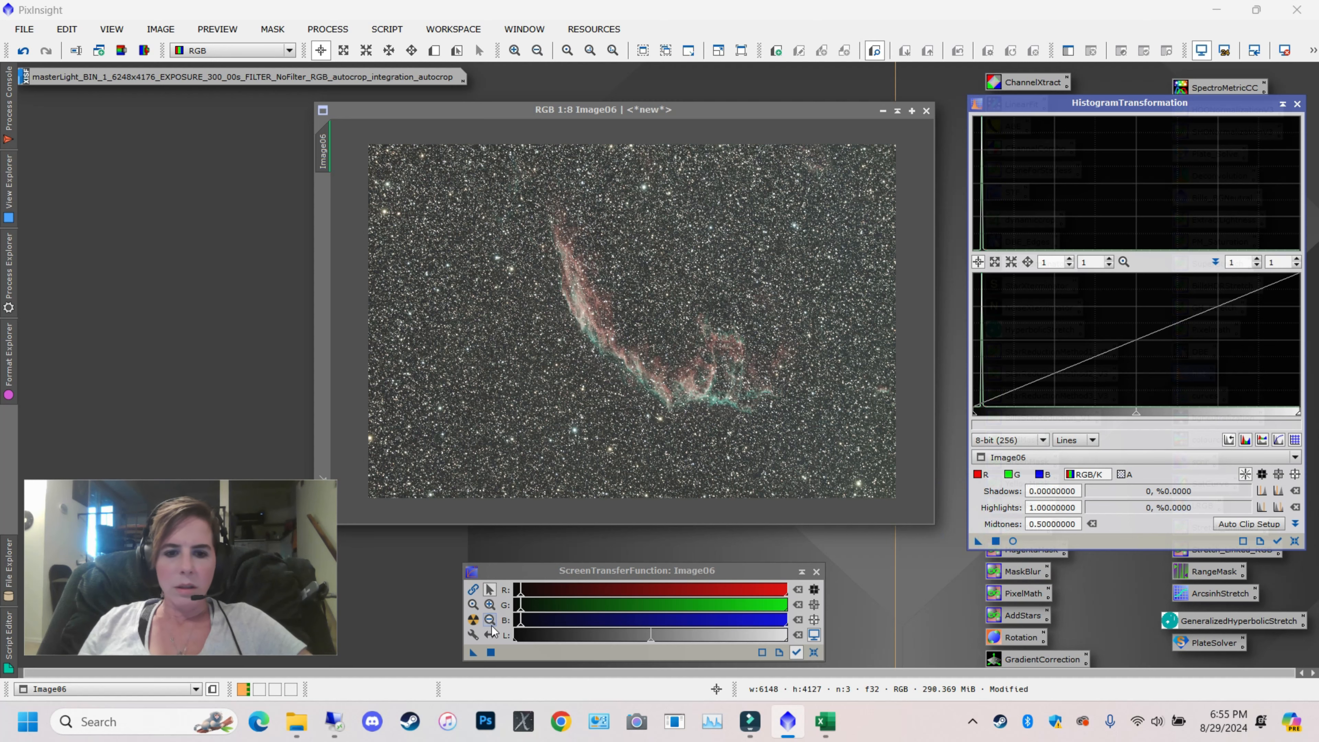
# Transfer the STF stretch into HistogramTransformation, apply it permanently to Image06, and reset the screen stretch
pyautogui.moveTo(473, 653); pyautogui.dragTo(1039, 543)
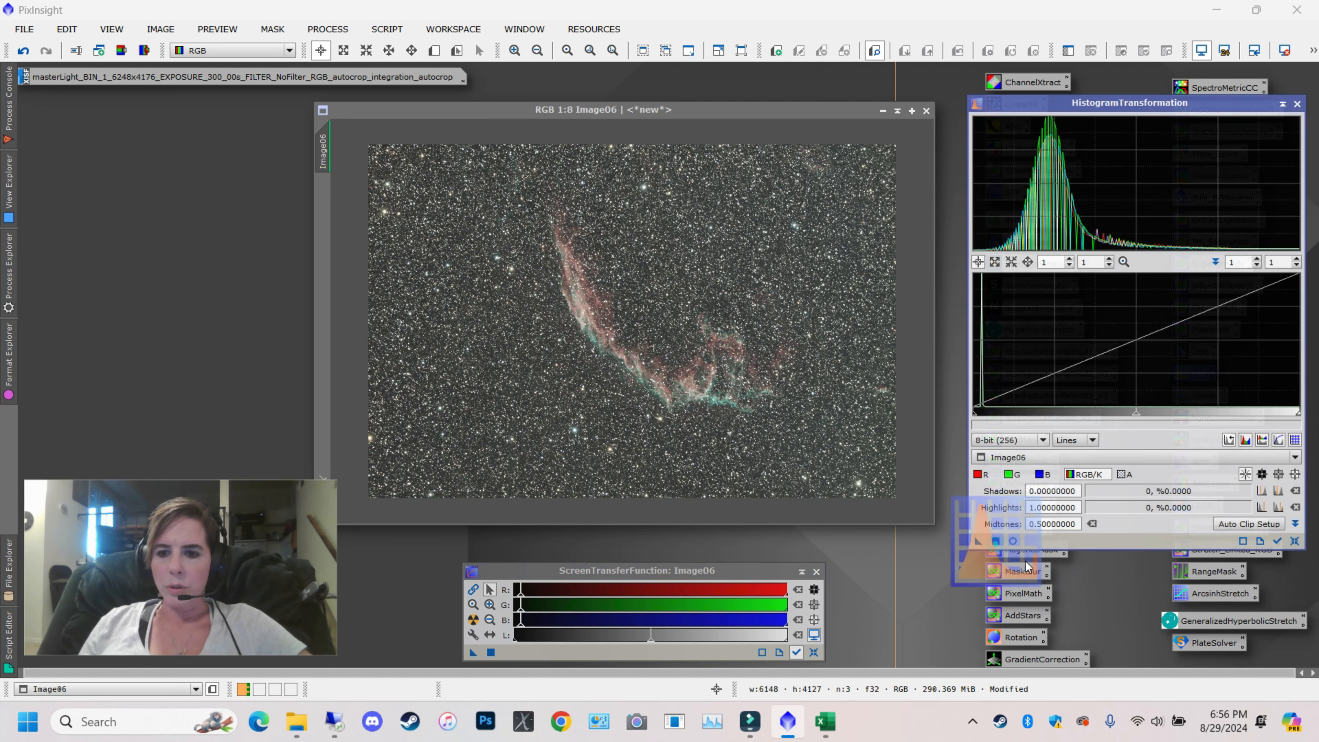
pyautogui.click(996, 541)
pyautogui.click(780, 650)
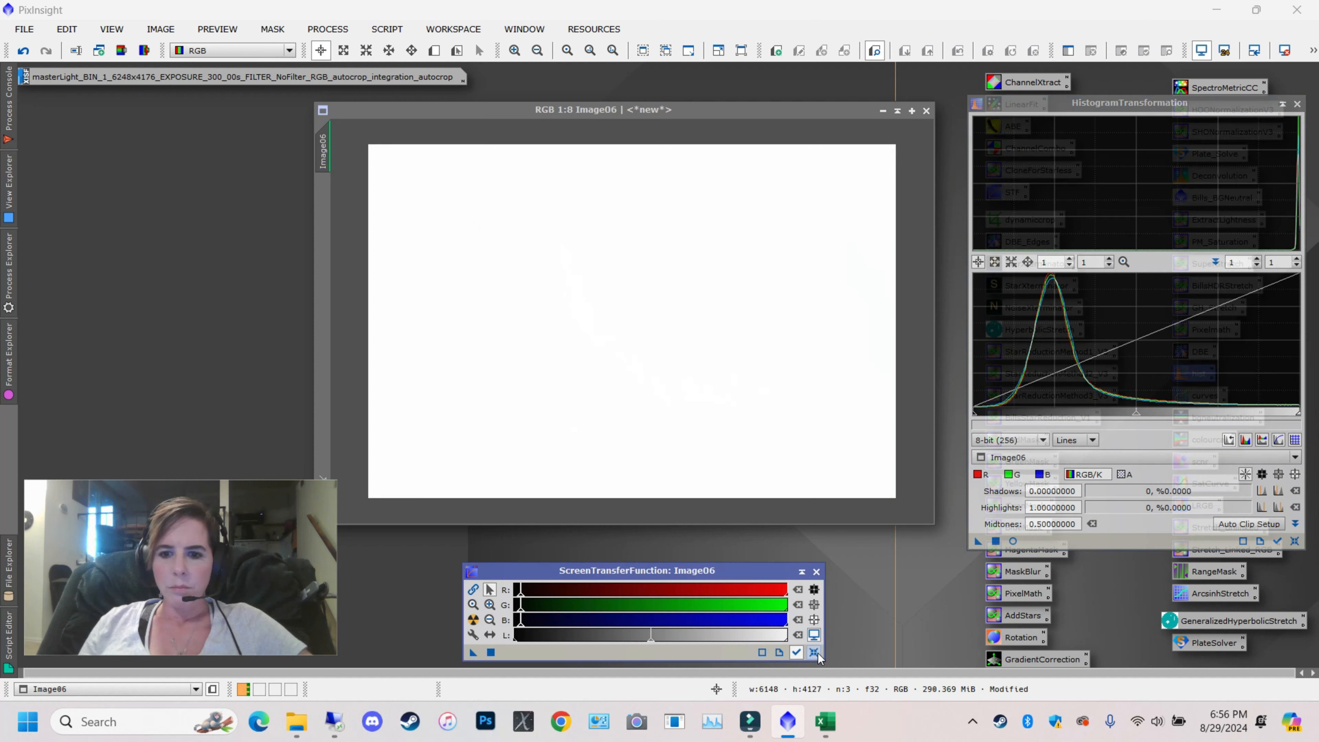
pyautogui.click(1298, 105)
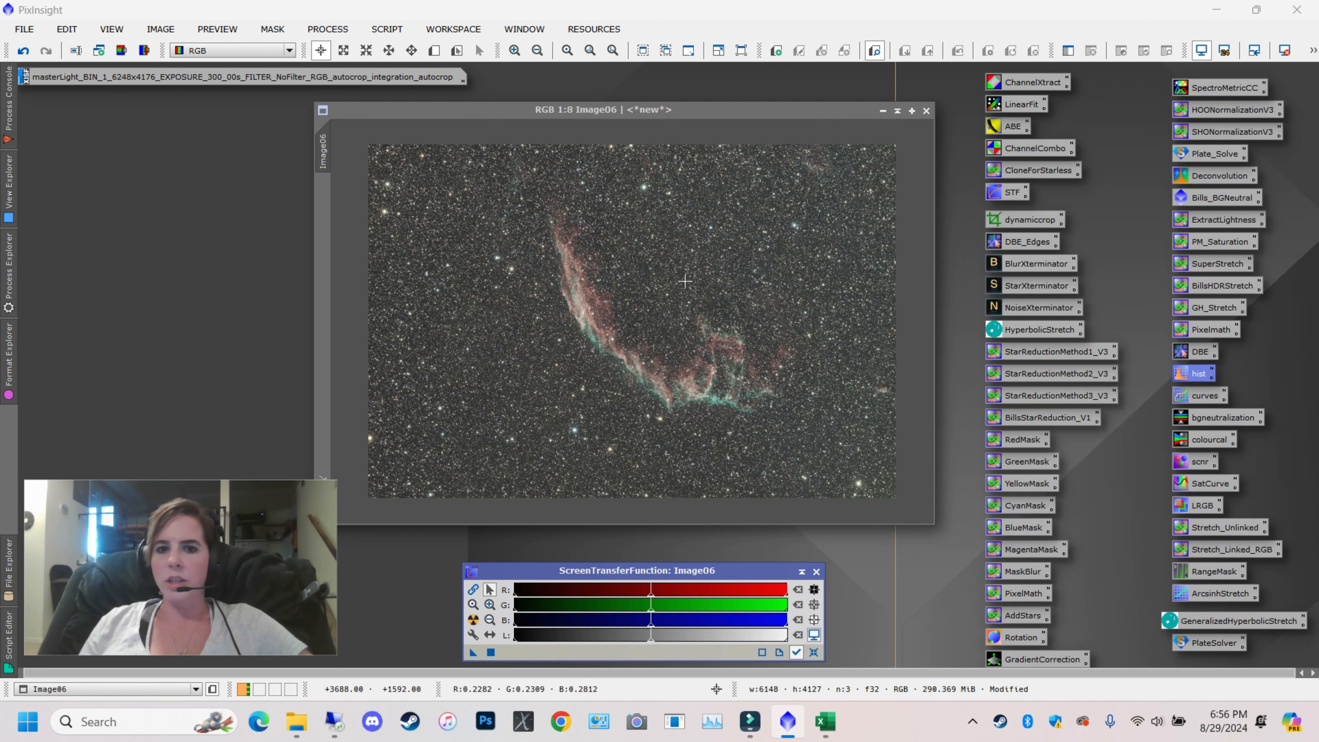
# Undo and redo the stretch on Image06 to compare both states, close ScreenTransferFunction, and examine the nebula up close
pyautogui.click(26, 54)
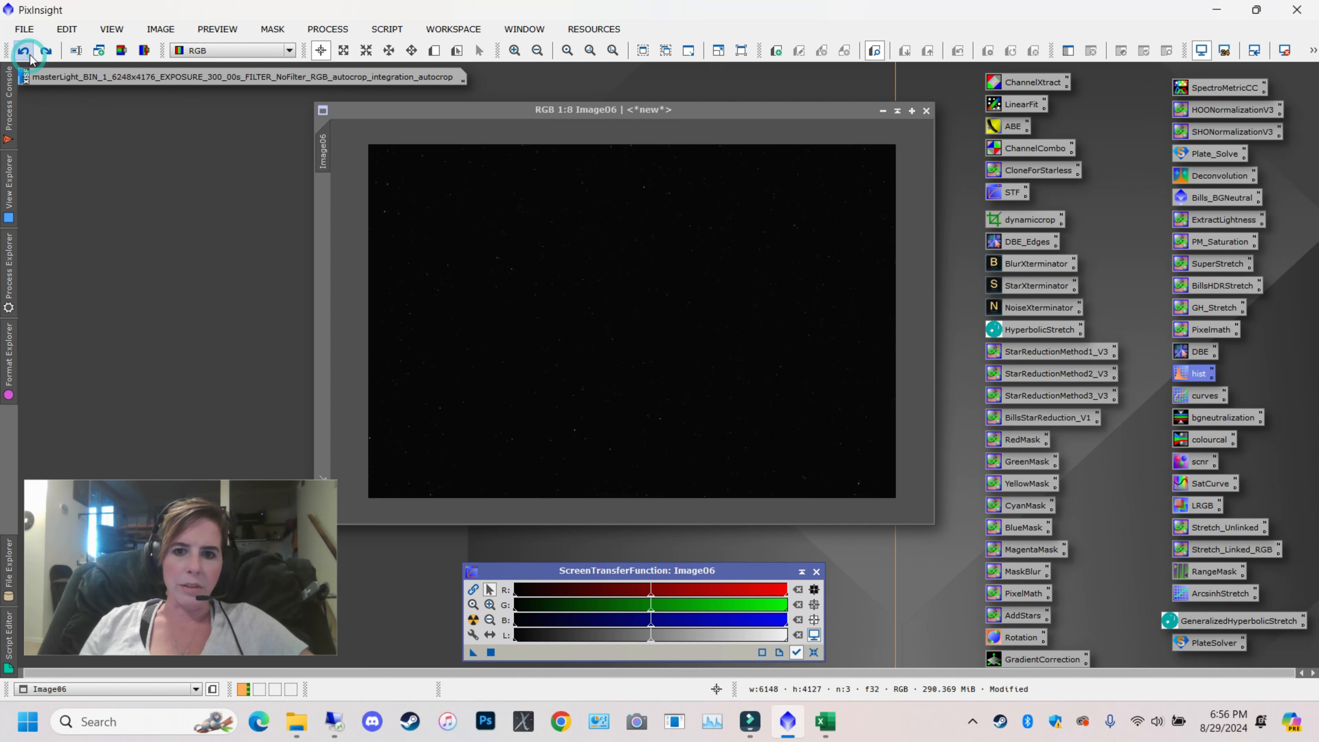
pyautogui.click(47, 51)
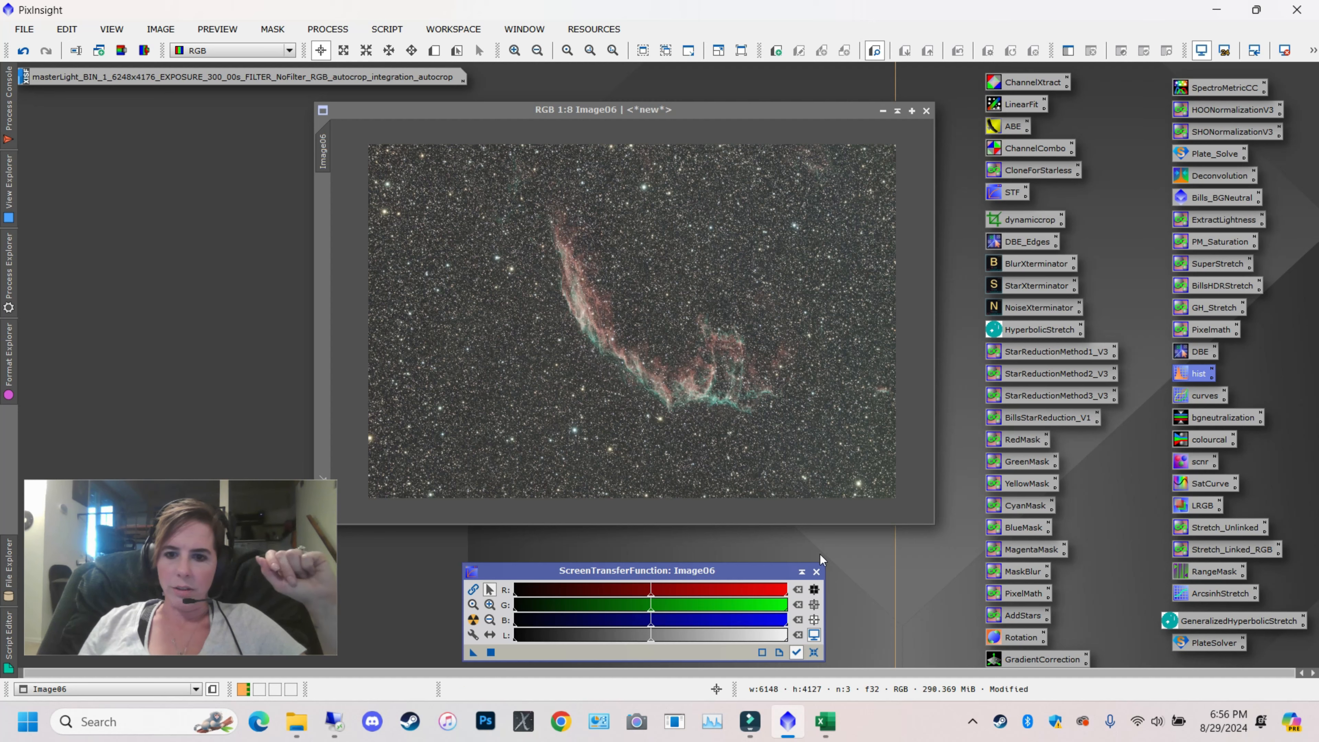
pyautogui.click(817, 572)
pyautogui.scroll(5, 709, 368)
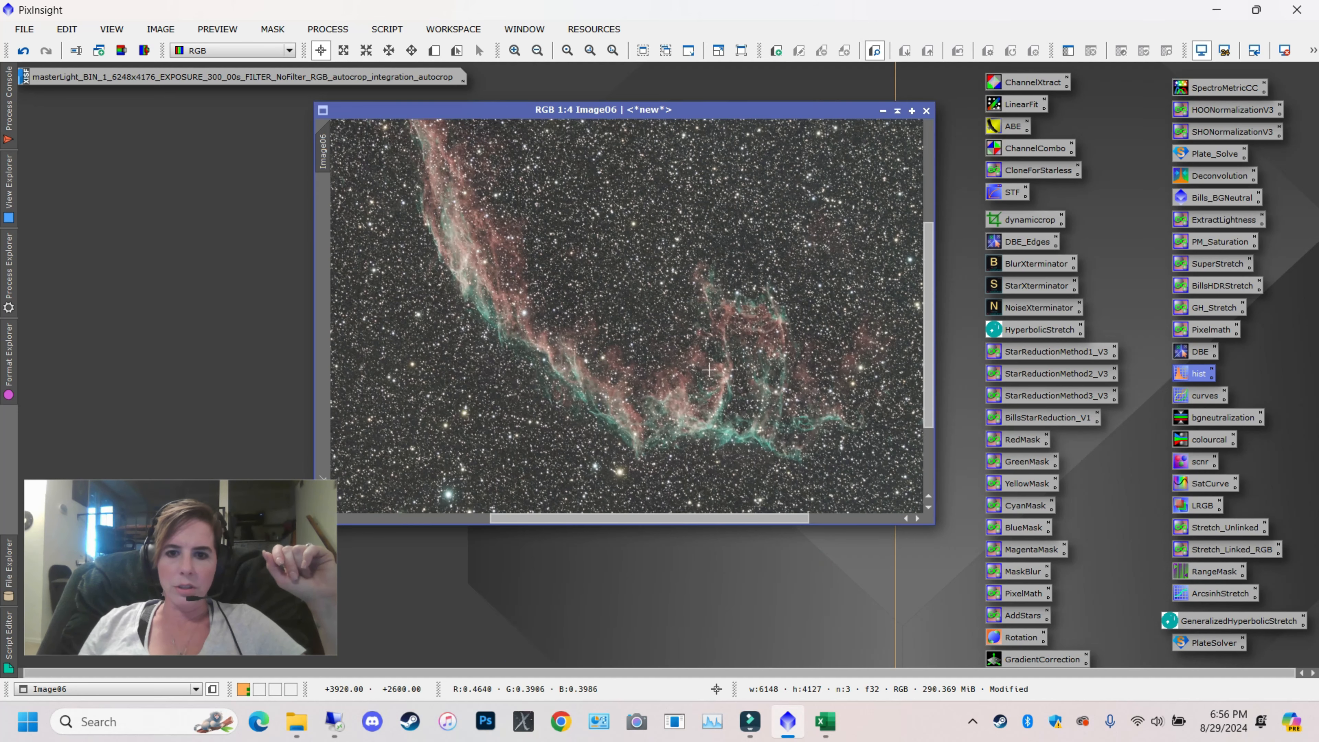
pyautogui.scroll(-7, 709, 368)
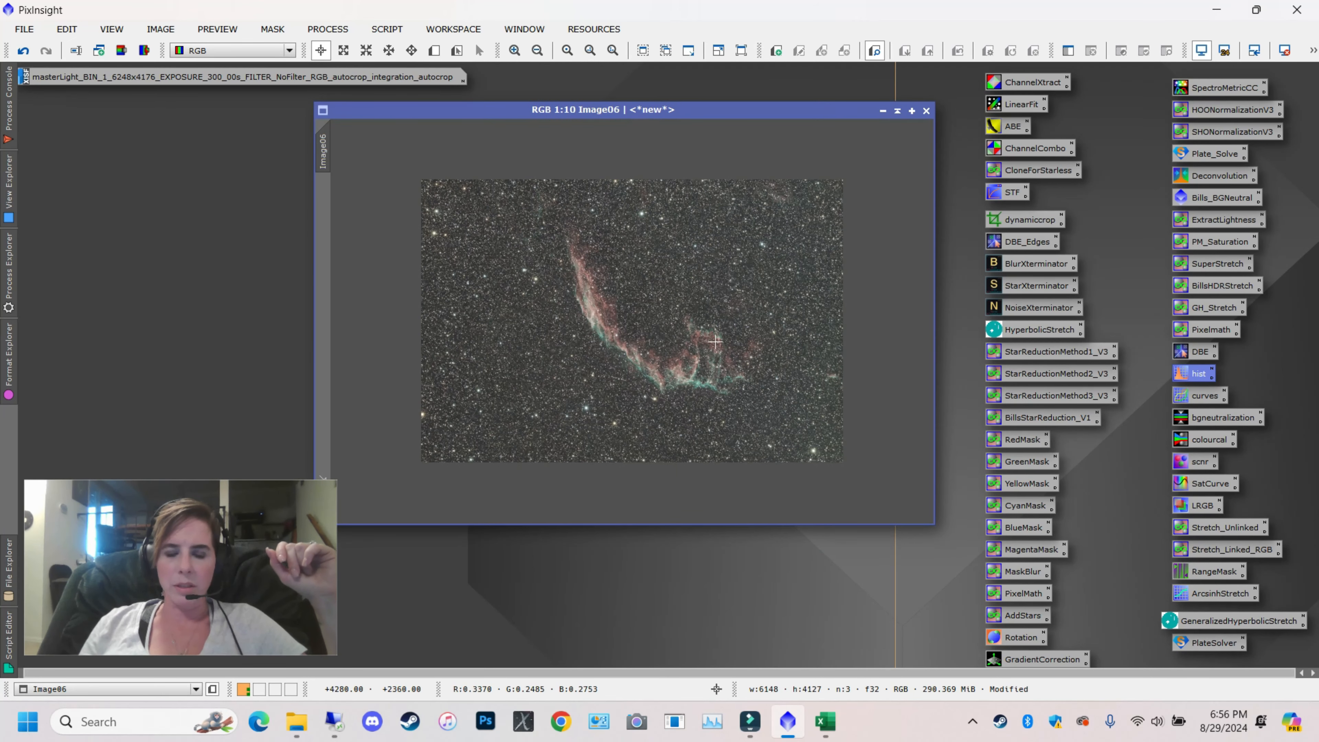
# Apply the saved GradientCorrection process to the stretched Image06 and inspect the nebula and background
pyautogui.moveTo(1041, 660); pyautogui.dragTo(686, 364)
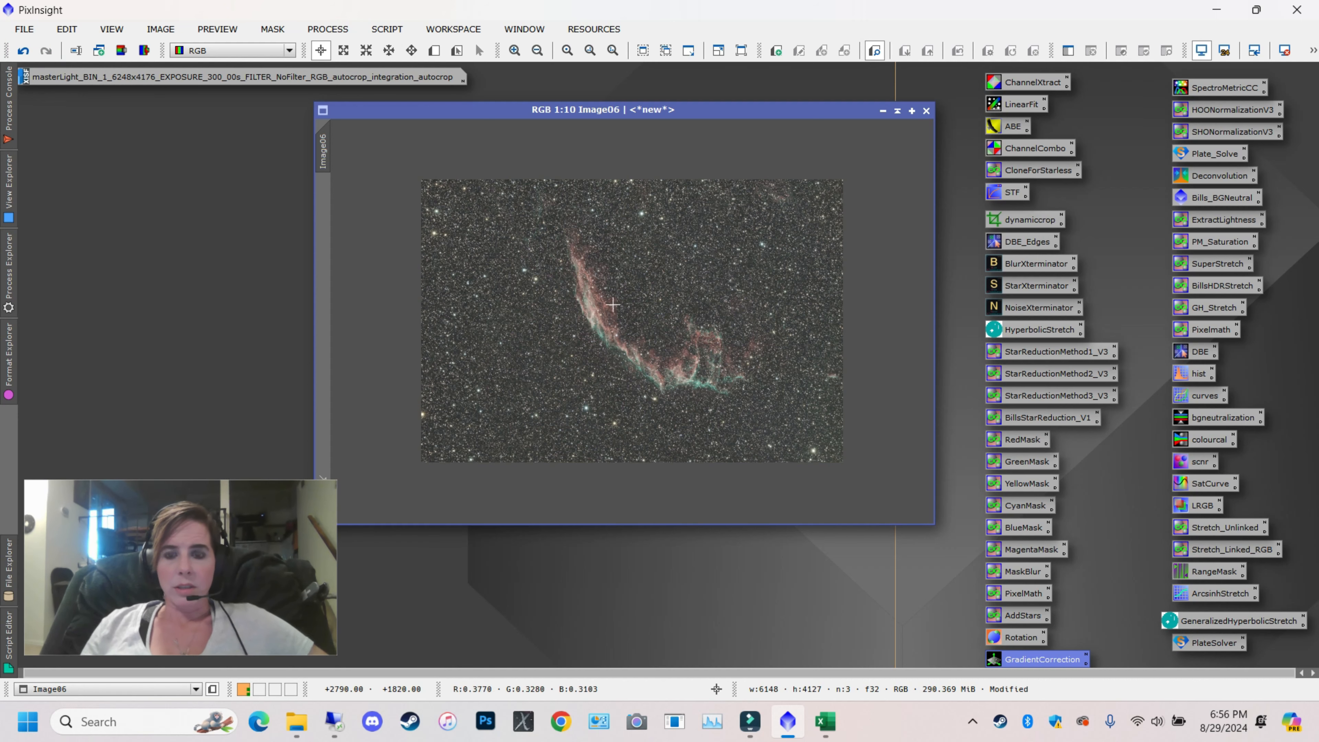
pyautogui.scroll(2, 743, 345)
pyautogui.scroll(2, 744, 345)
pyautogui.scroll(-3, 738, 347)
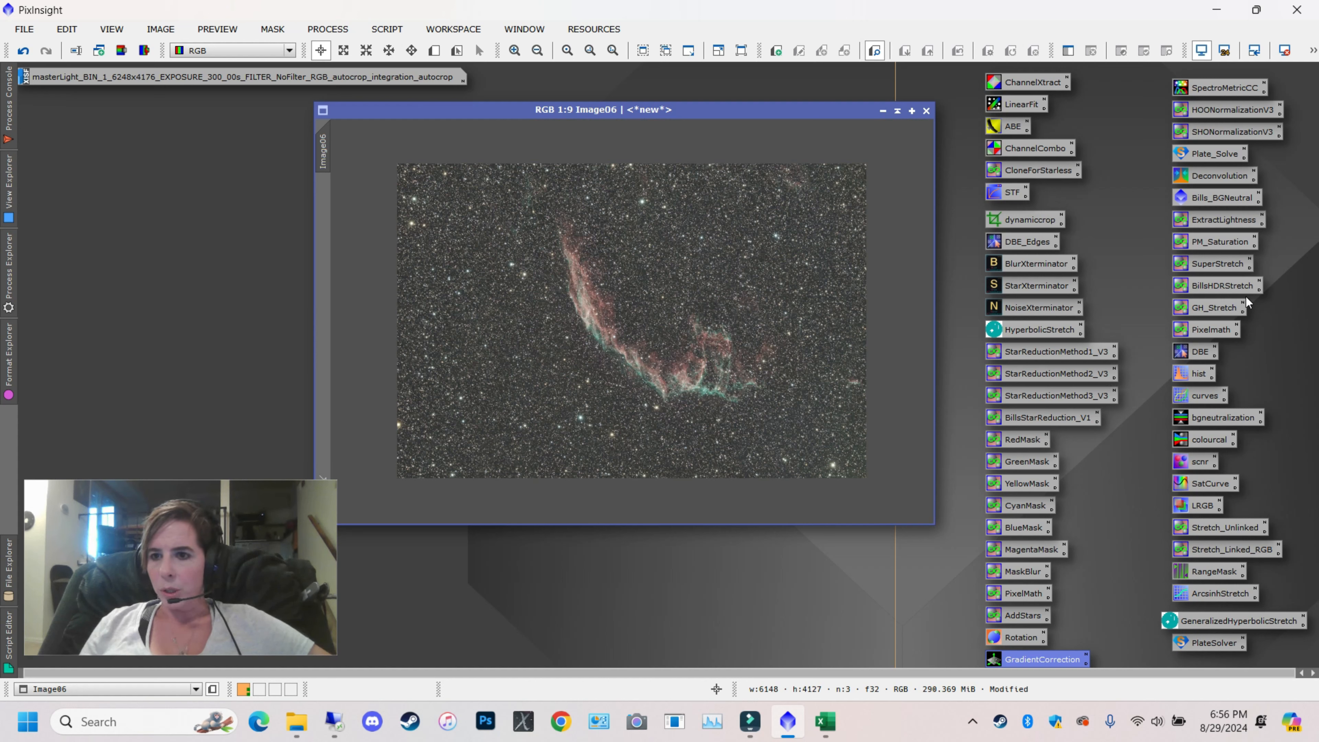
# Sharpen Image06 with BlurXTerminator, using Sharpen Stars 0.50, Sharpen Nonstellar 0.50 and automatic PSF
pyautogui.doubleClick(1036, 262)
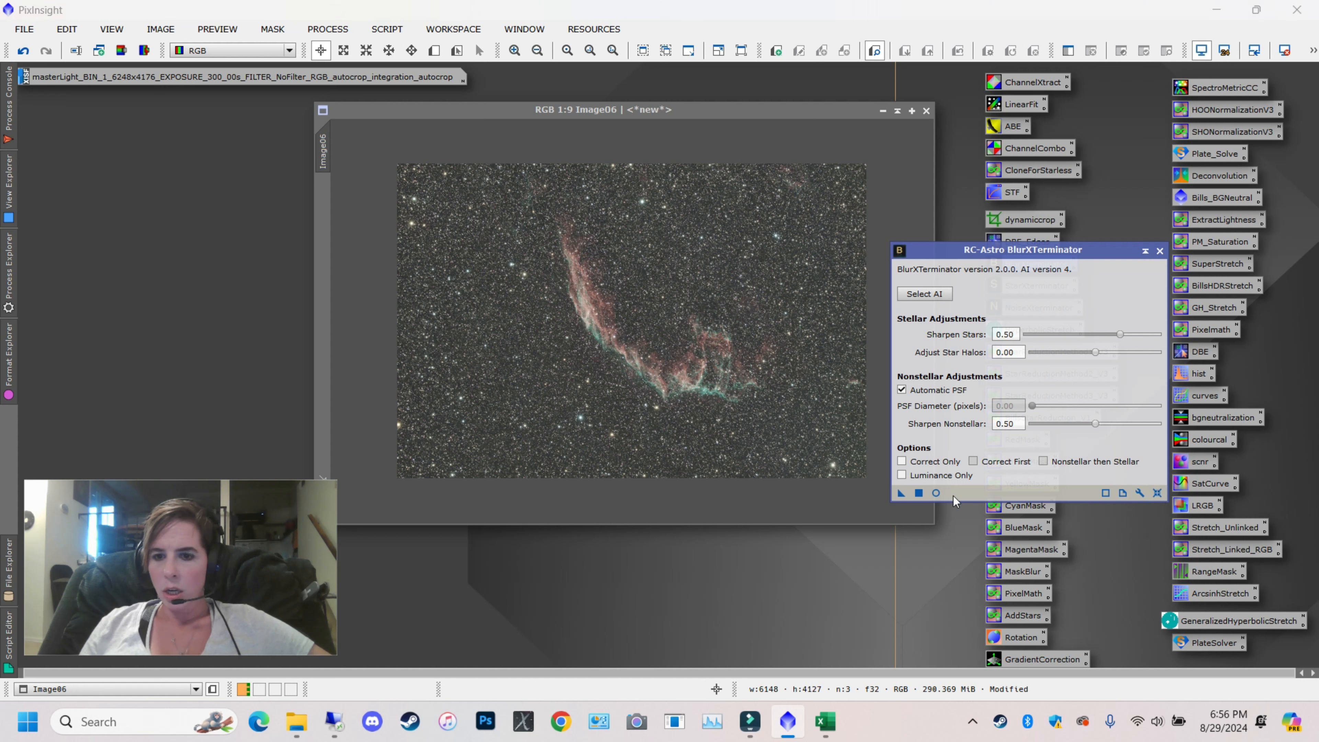
pyautogui.click(918, 493)
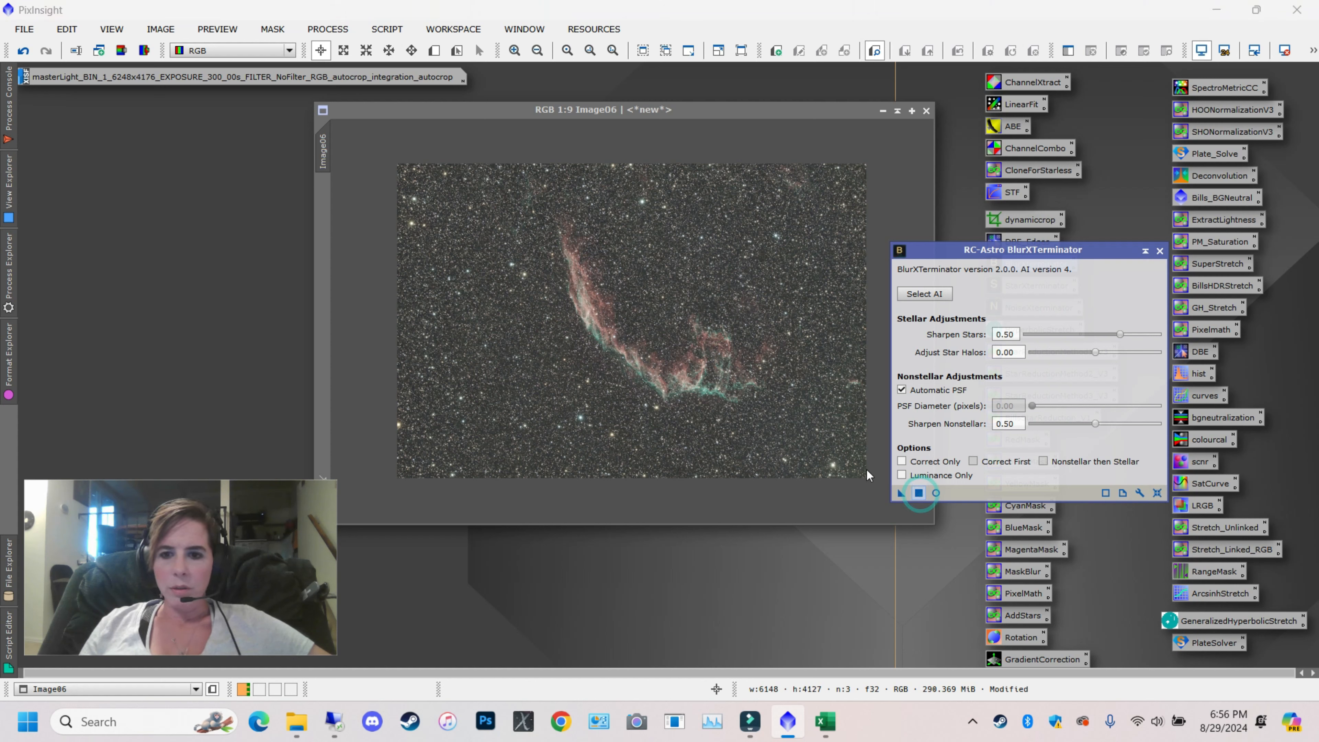
pyautogui.click(901, 494)
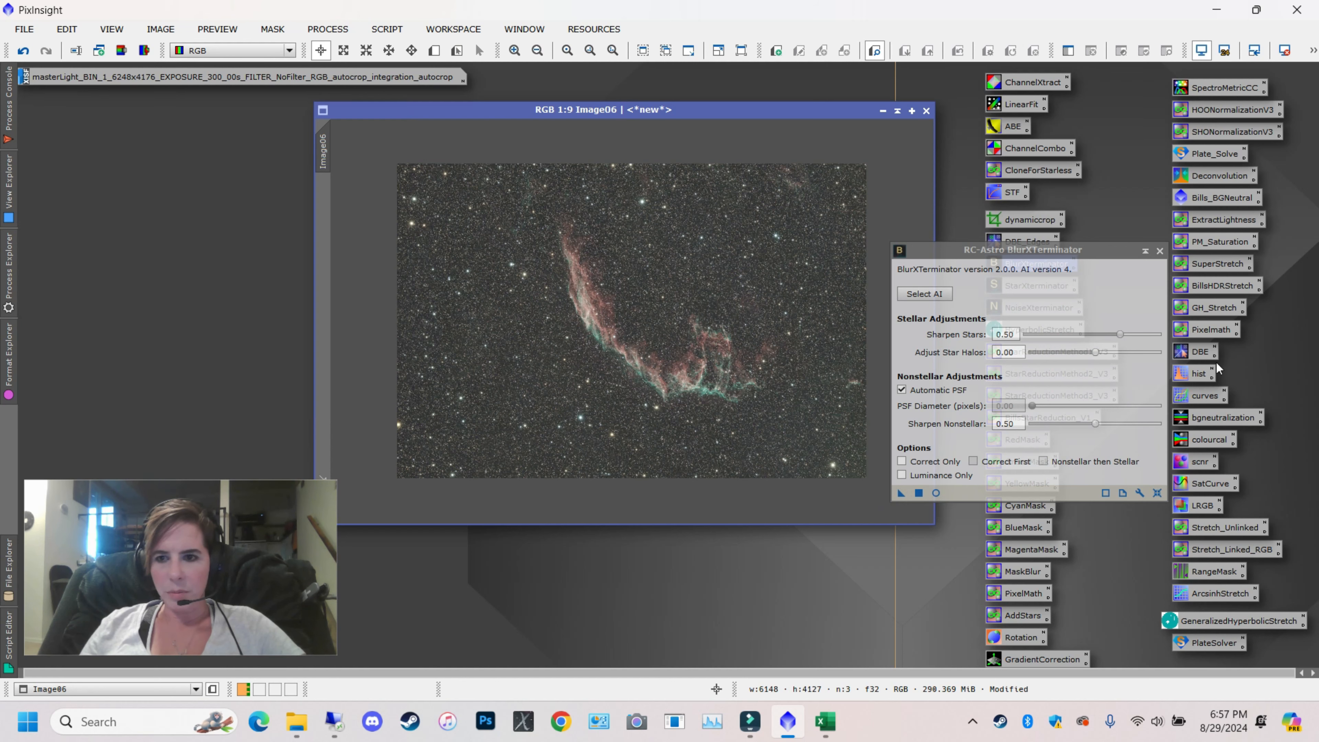
pyautogui.click(1159, 251)
# Examine the nebula filaments and stars in Image06 before and after sharpening by undoing and redoing BlurXTerminator
pyautogui.scroll(4, 628, 354)
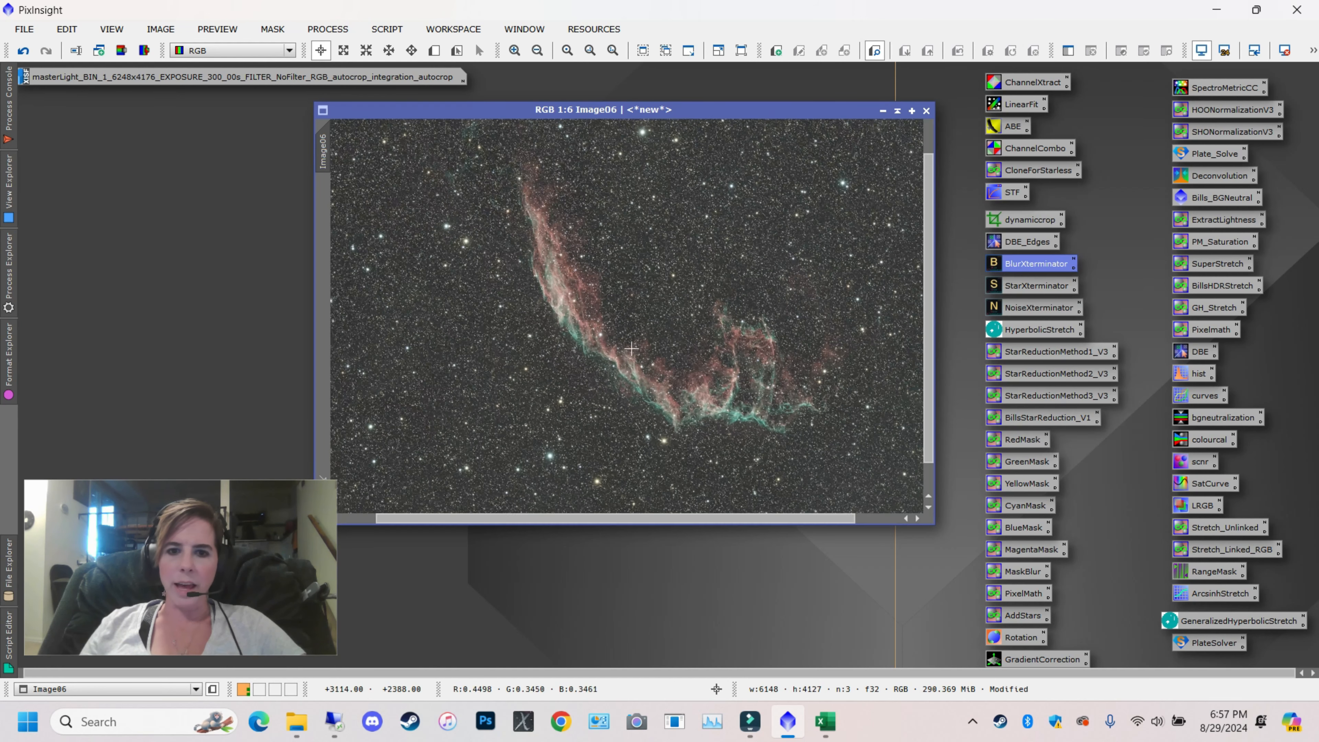
pyautogui.scroll(1, 629, 358)
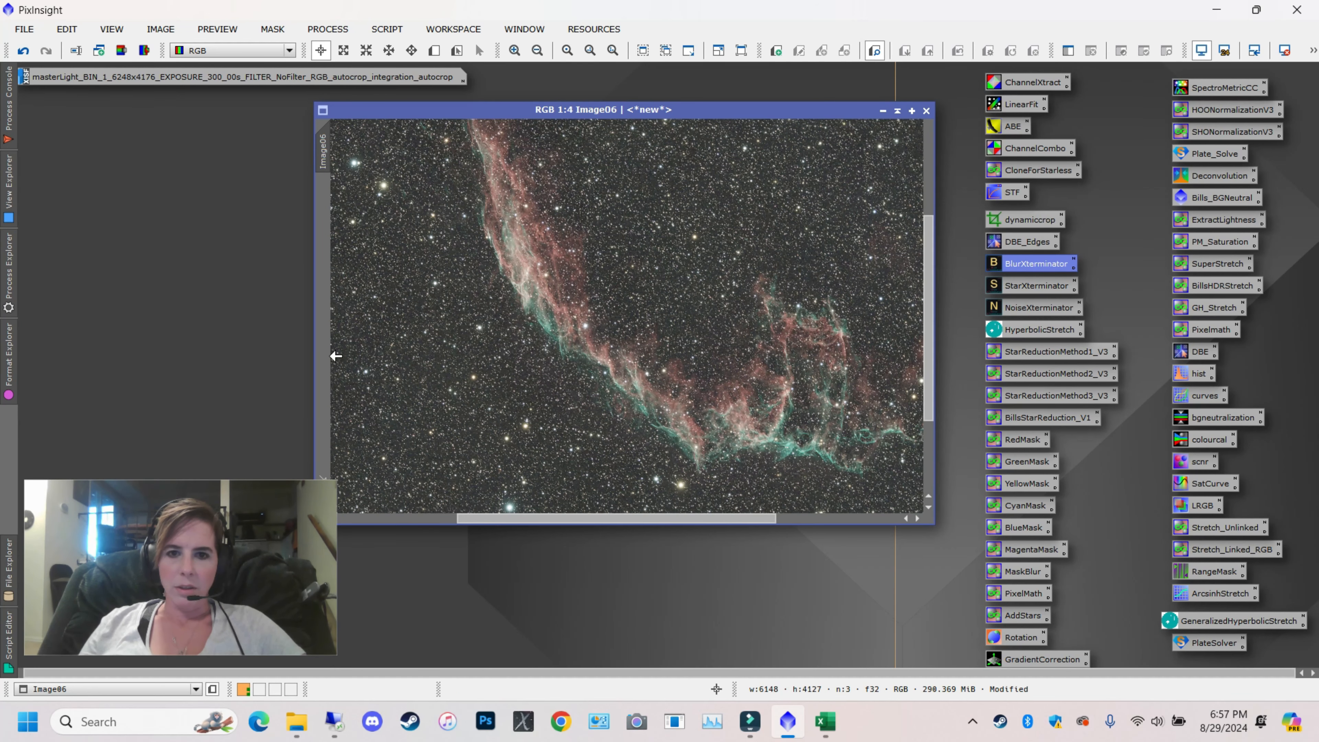
pyautogui.click(21, 53)
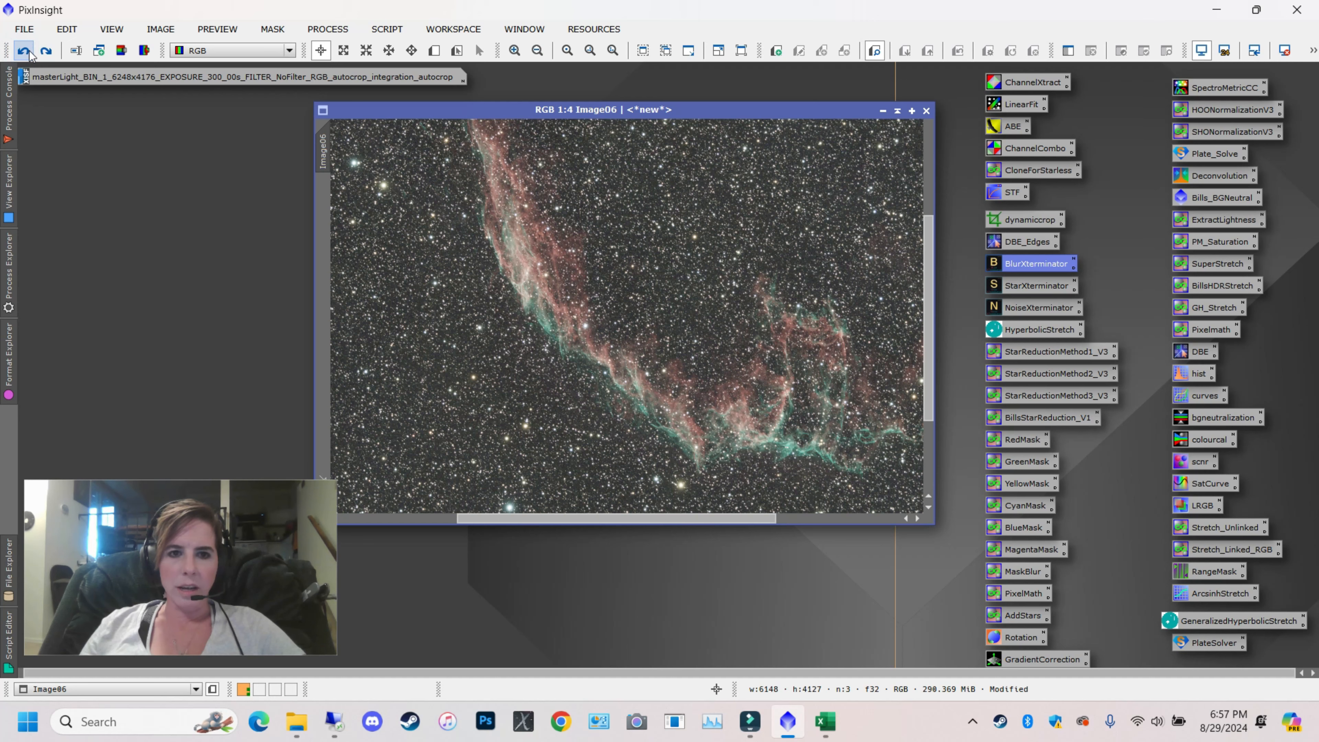
pyautogui.click(47, 52)
pyautogui.scroll(-2, 641, 292)
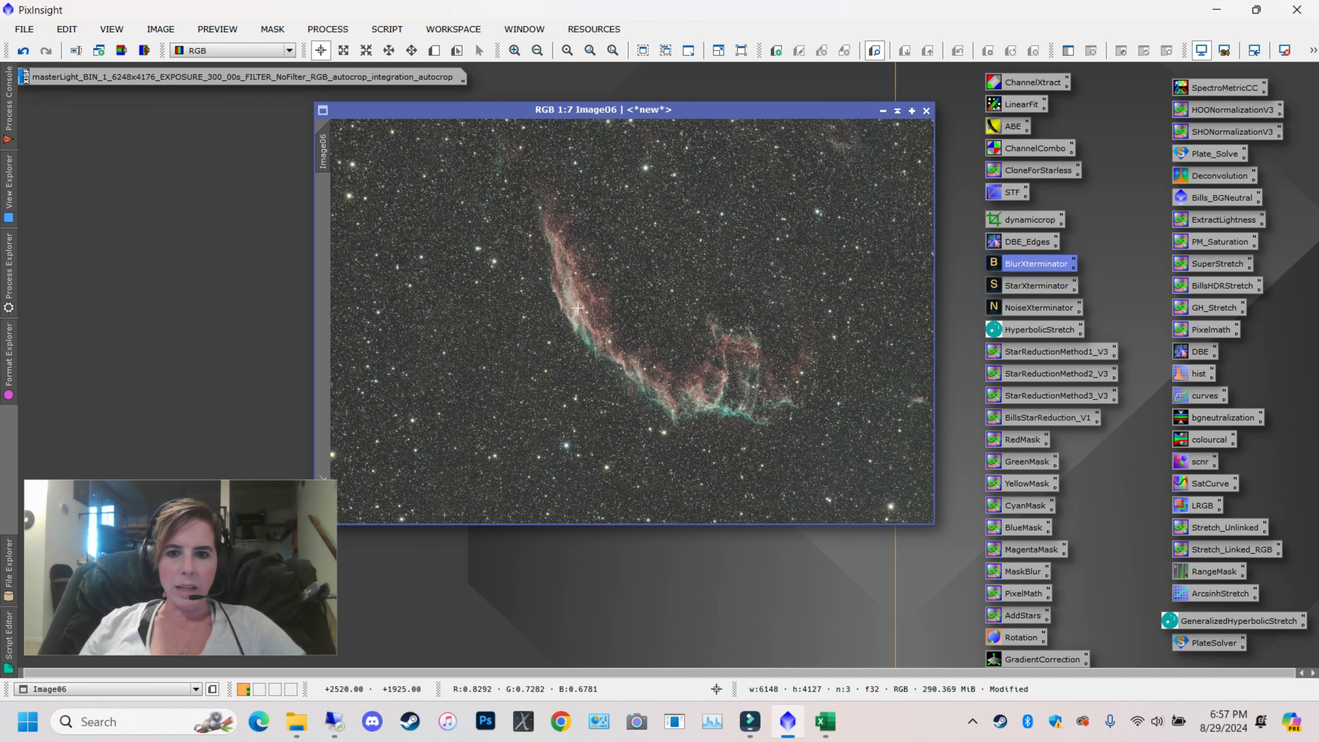
pyautogui.scroll(-3, 641, 293)
pyautogui.scroll(1, 640, 292)
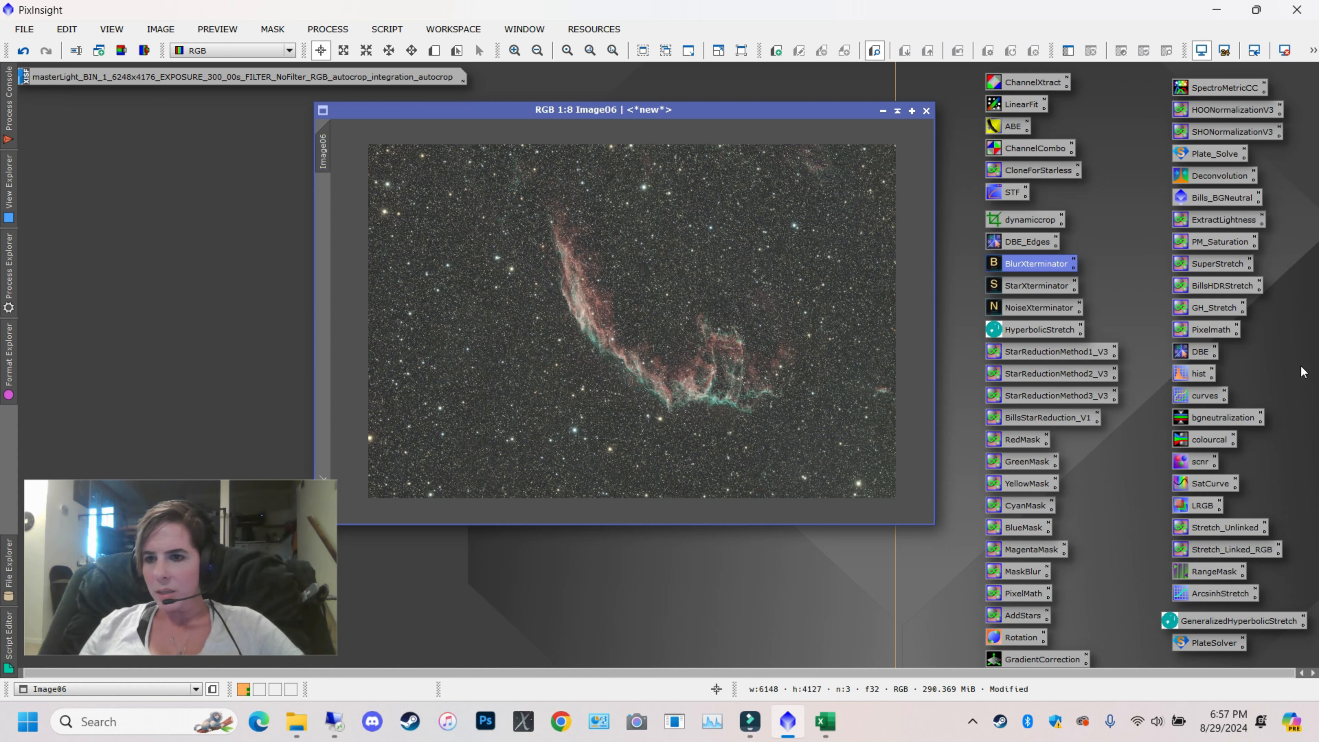
# Reduce noise in Image06 with NoiseXTerminator at Denoise 0.90 and Detail 0.15, and compare the background before and after
pyautogui.doubleClick(1048, 313)
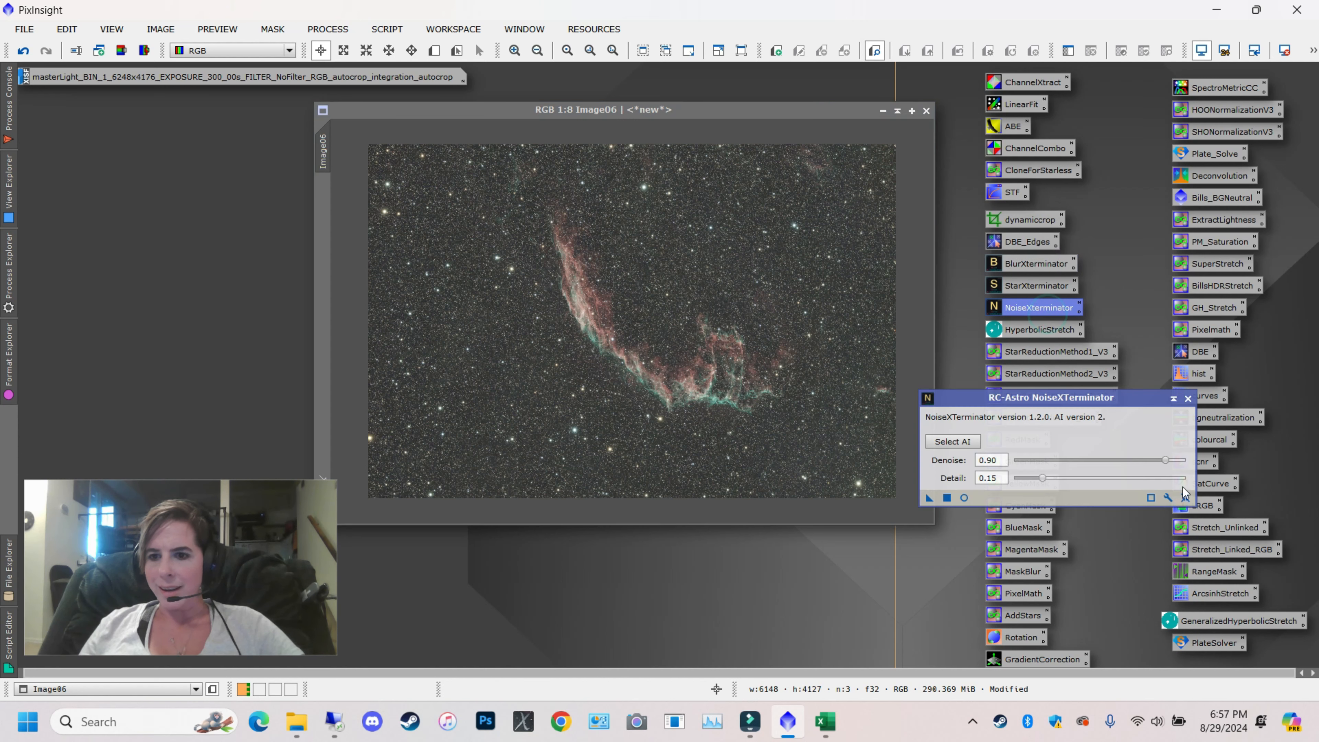
pyautogui.moveTo(930, 497); pyautogui.dragTo(665, 365)
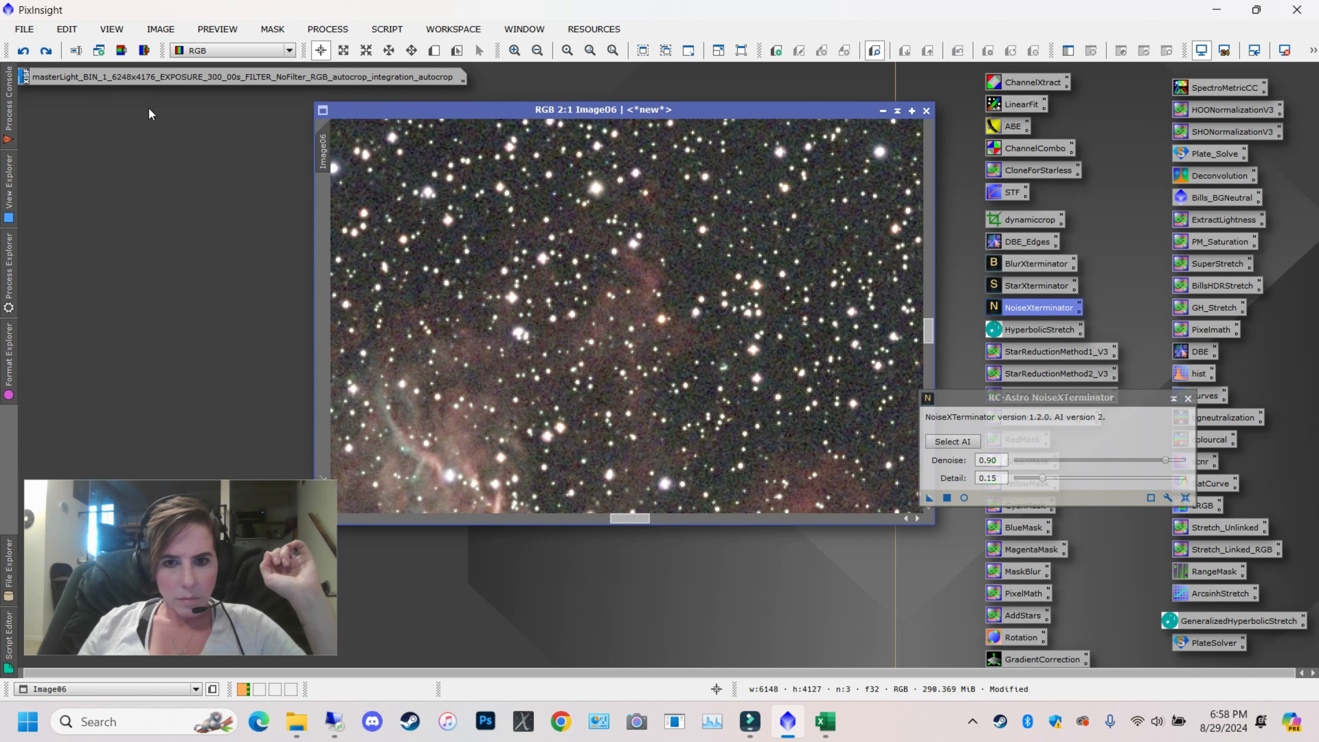
pyautogui.click(46, 52)
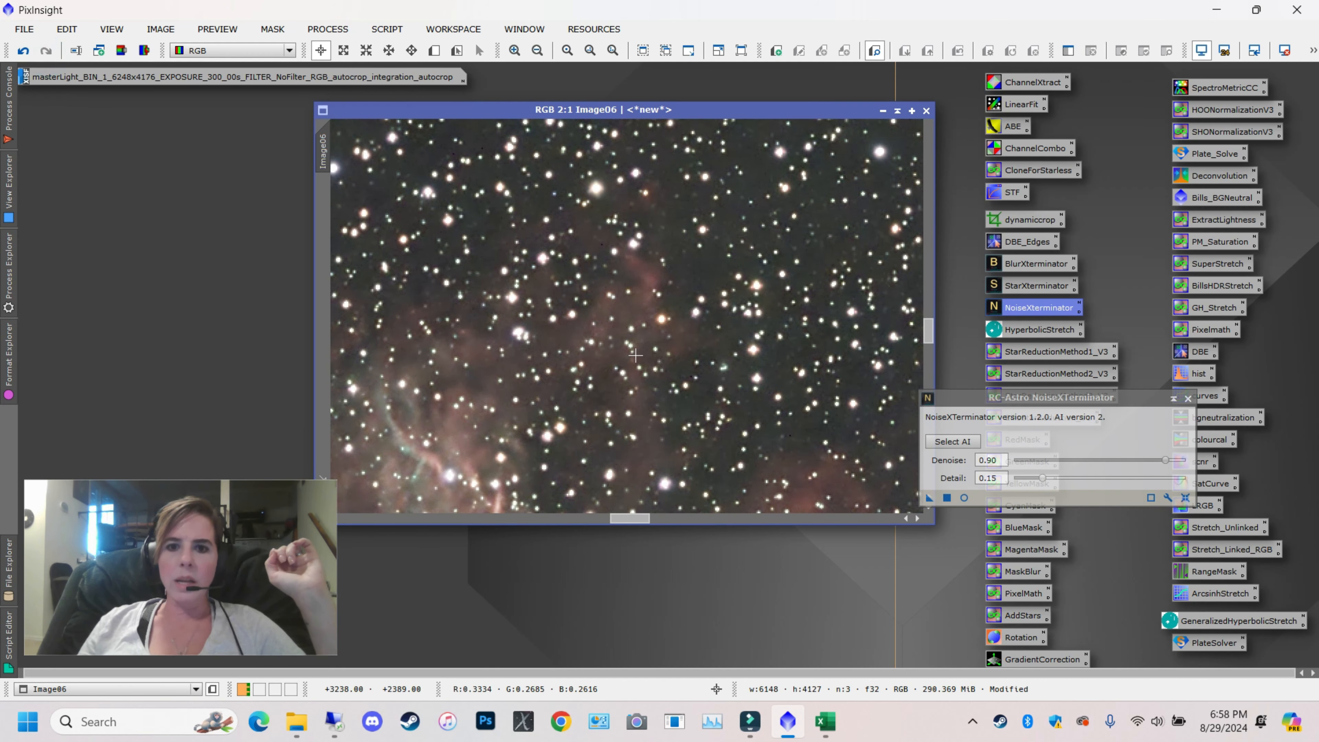
pyautogui.scroll(-6, 632, 348)
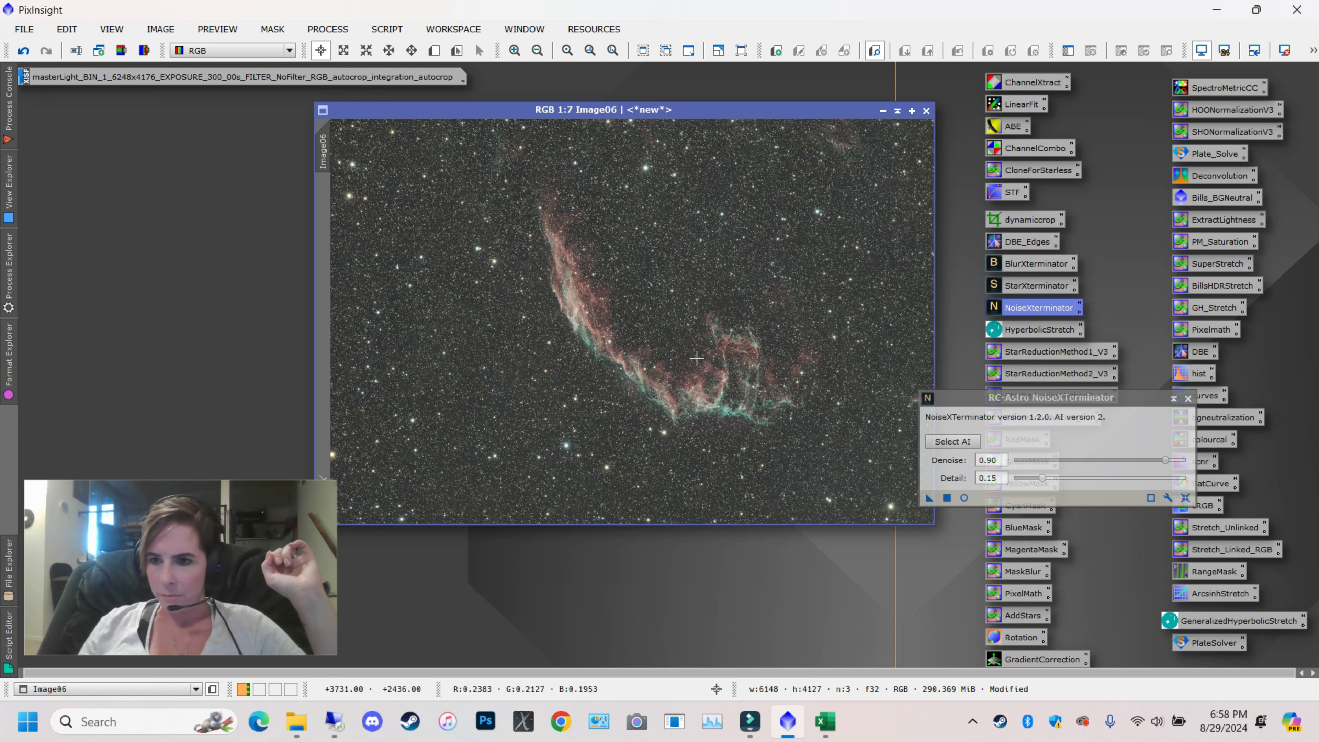
pyautogui.click(1188, 398)
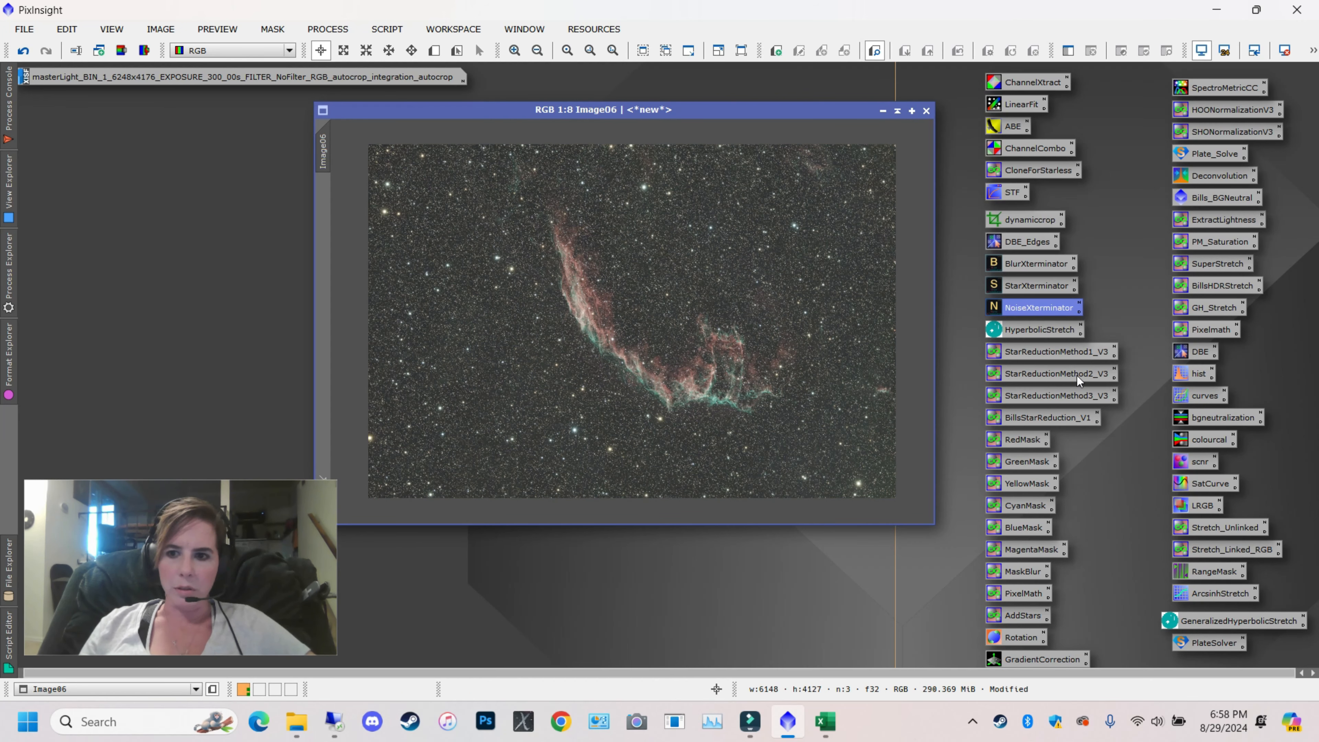
# Remove the stars from Image06 with StarXTerminator, keeping Generate Star Image enabled to produce a separate star image
pyautogui.doubleClick(1064, 374)
pyautogui.click(1022, 327)
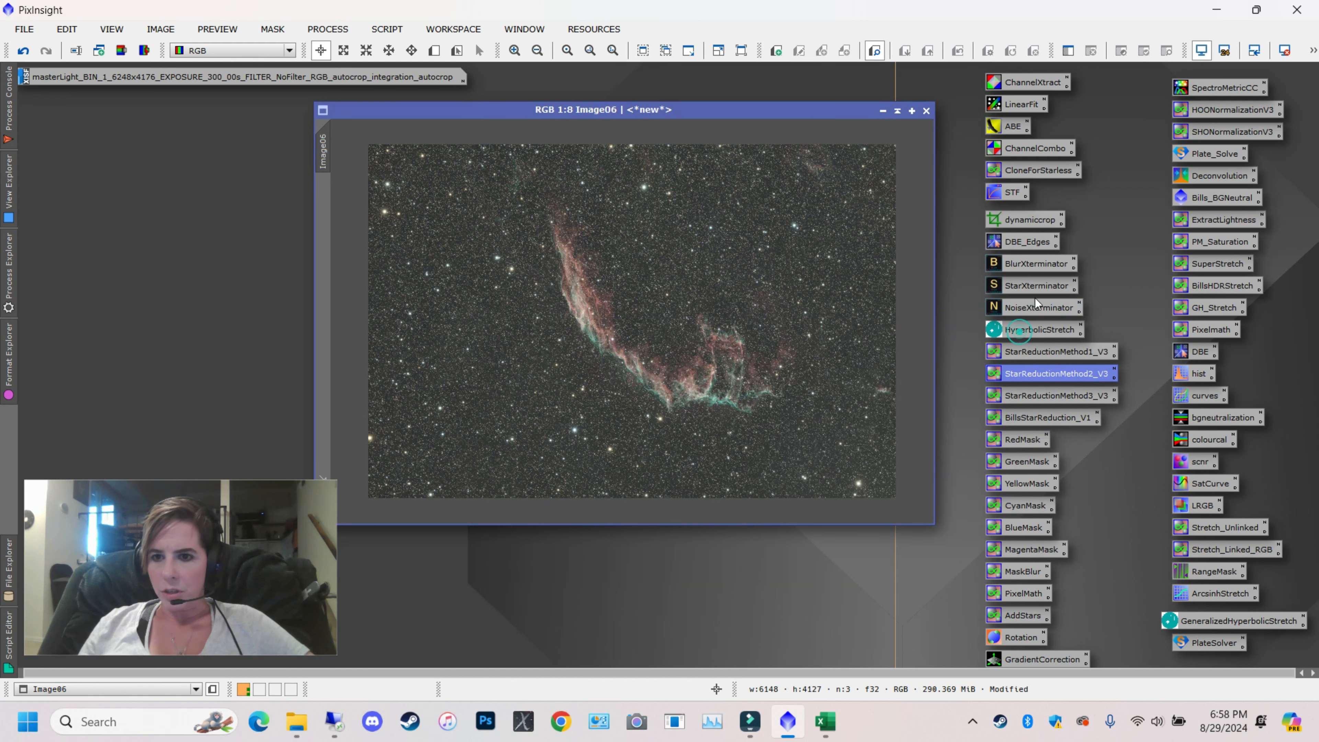
pyautogui.doubleClick(1041, 285)
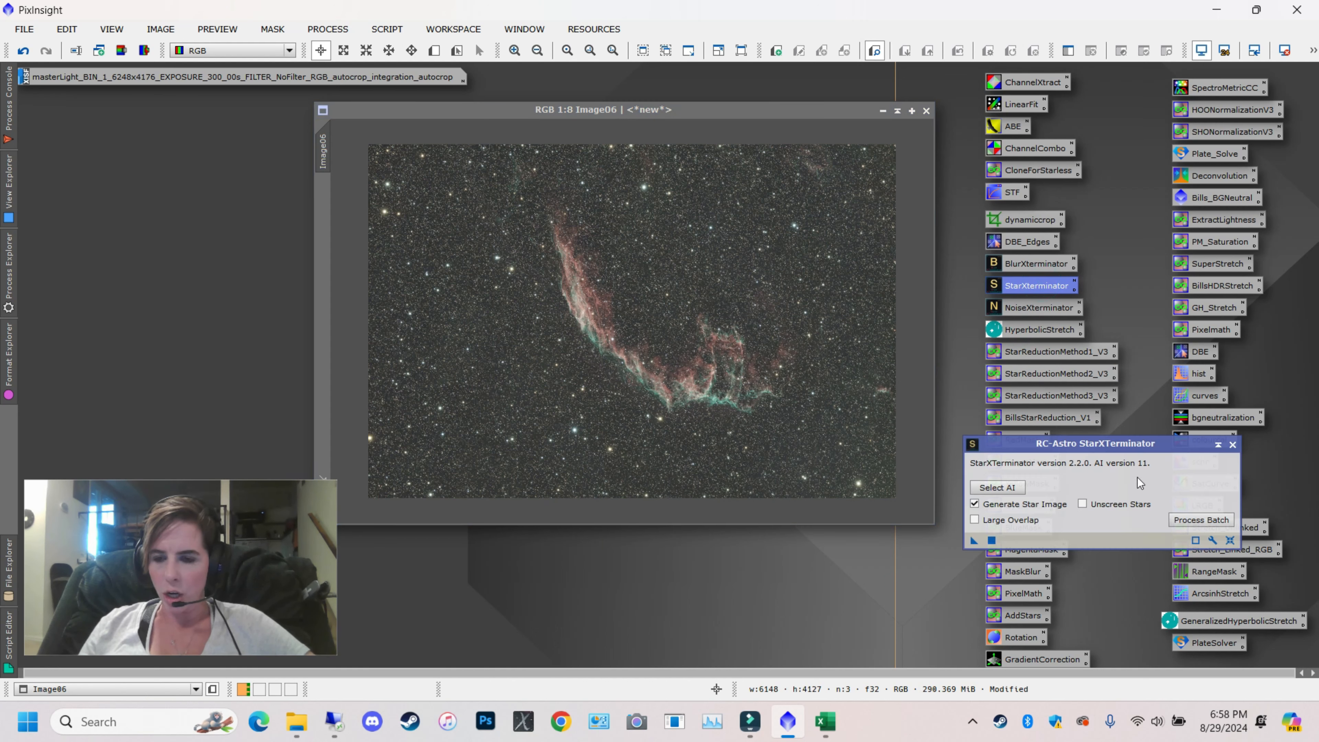
pyautogui.click(974, 503)
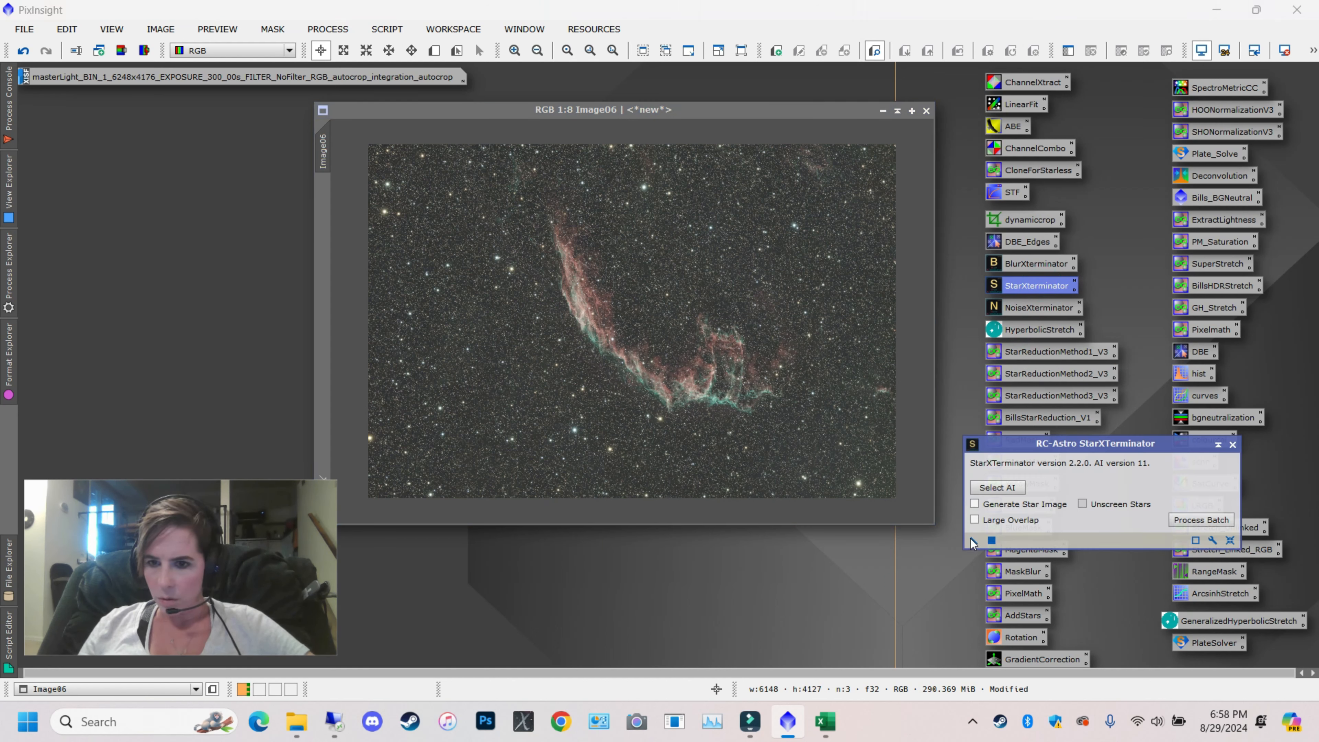
pyautogui.click(974, 504)
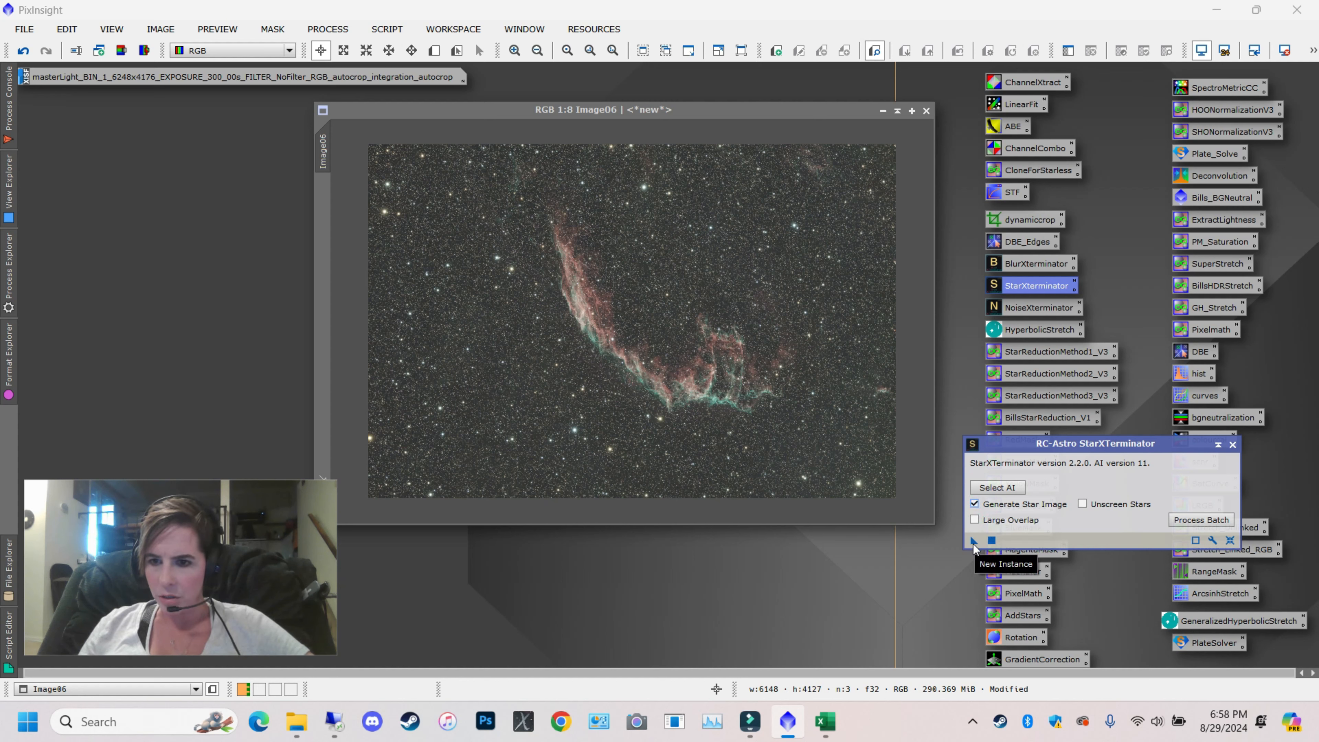
pyautogui.moveTo(972, 544); pyautogui.dragTo(580, 360)
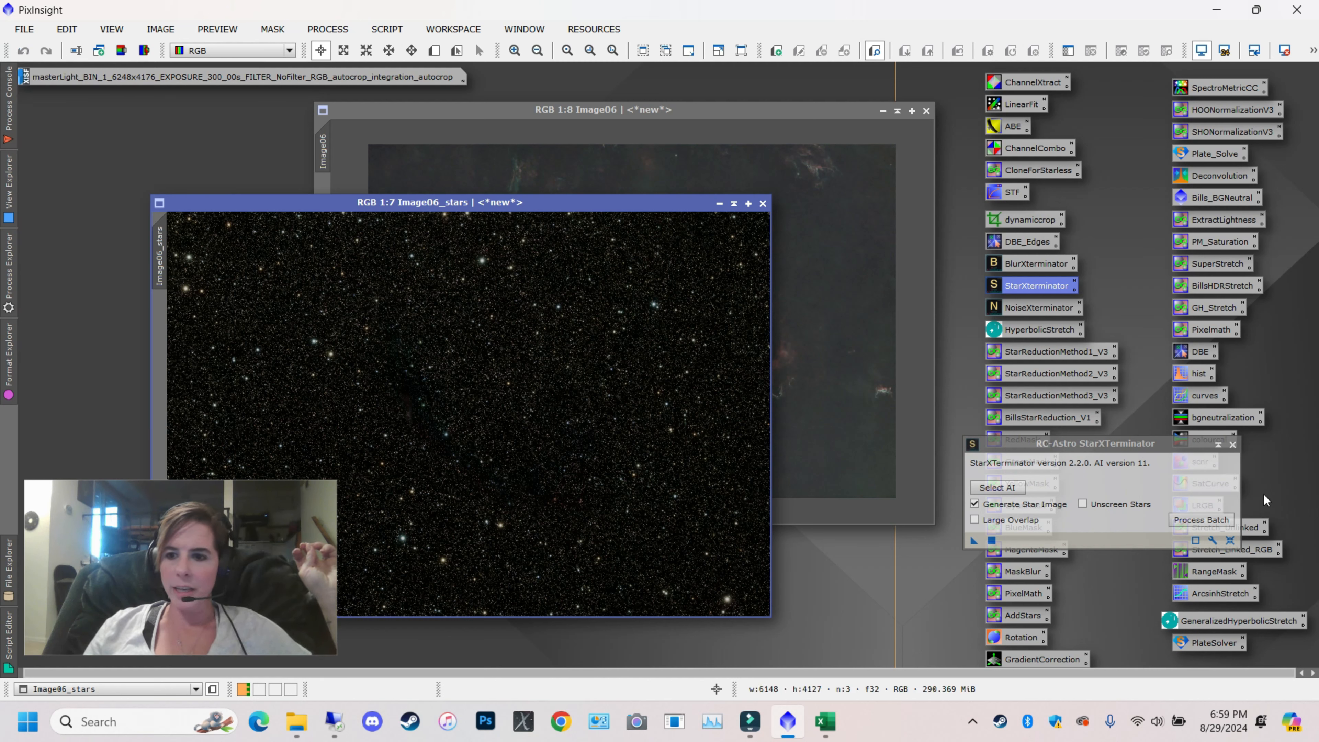
# Close StarXTerminator, minimize the Image06_stars image, and park its icon beneath the original master light's icon
pyautogui.click(1233, 448)
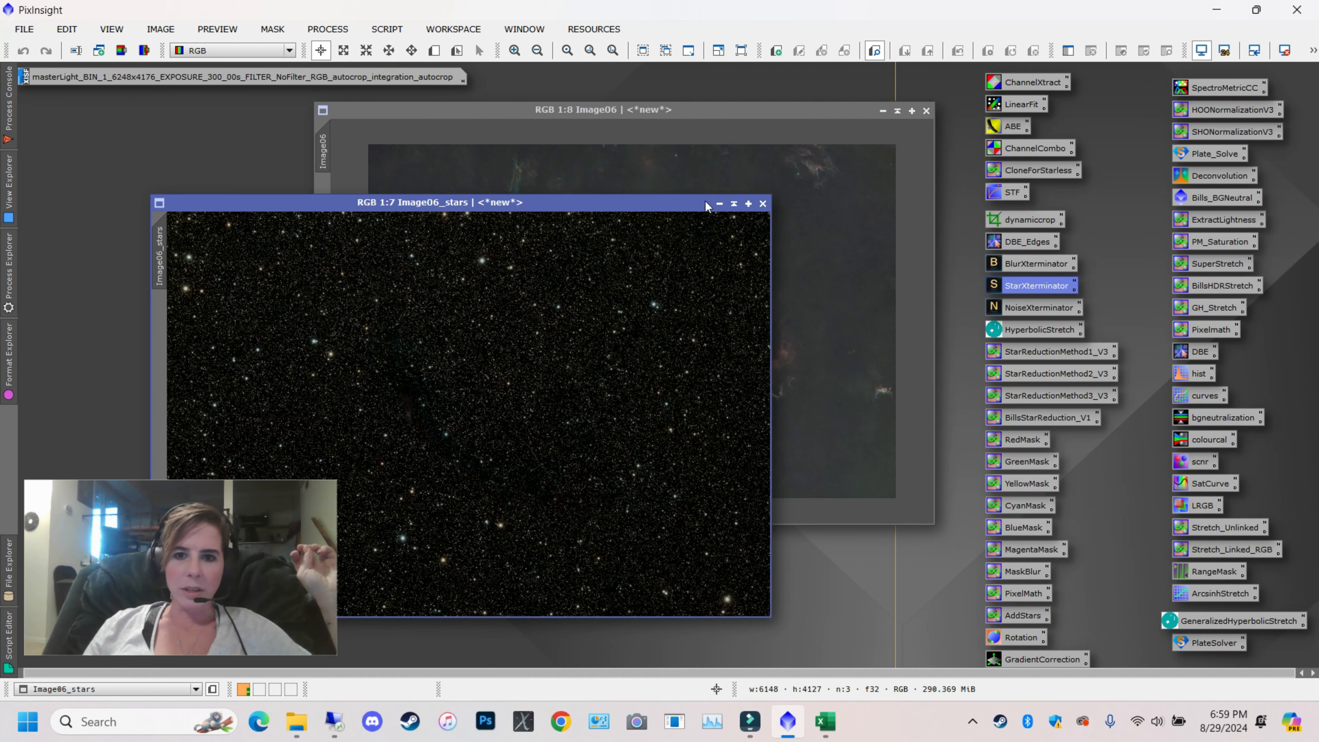
pyautogui.click(719, 205)
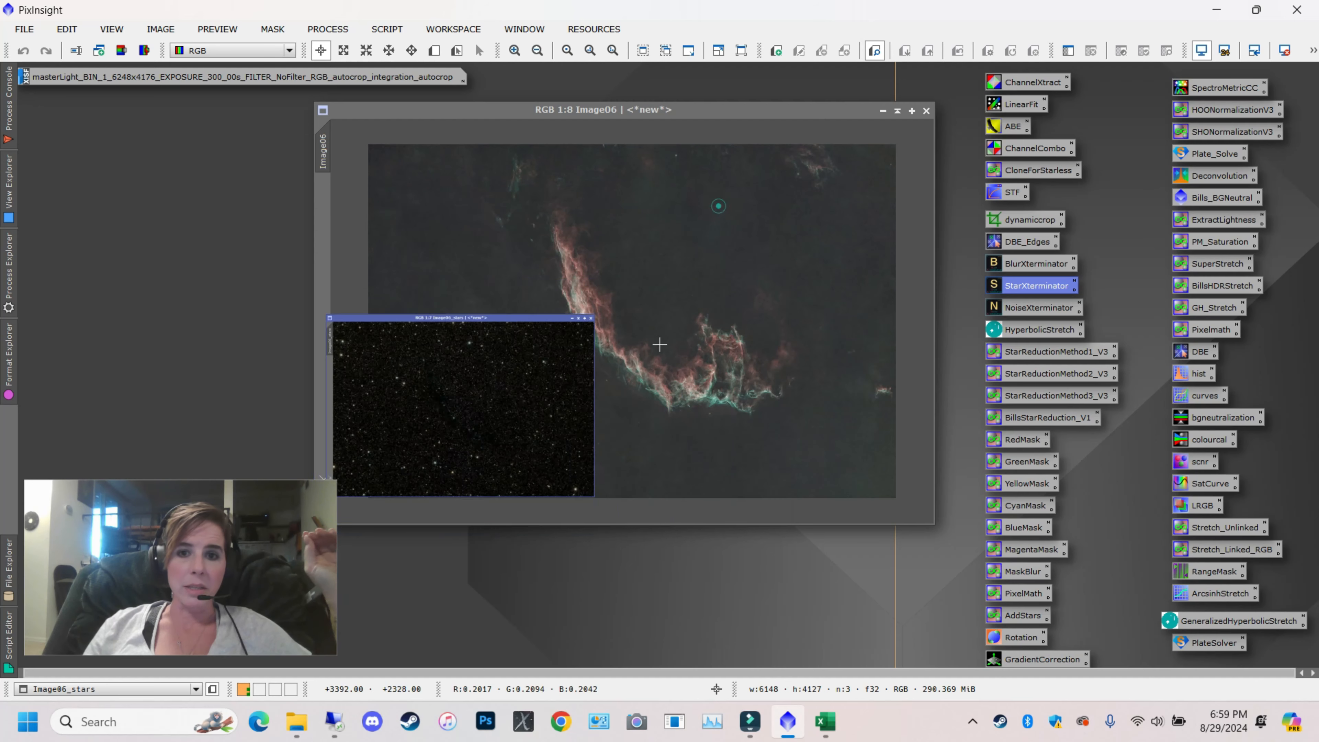
pyautogui.moveTo(496, 414); pyautogui.dragTo(104, 134)
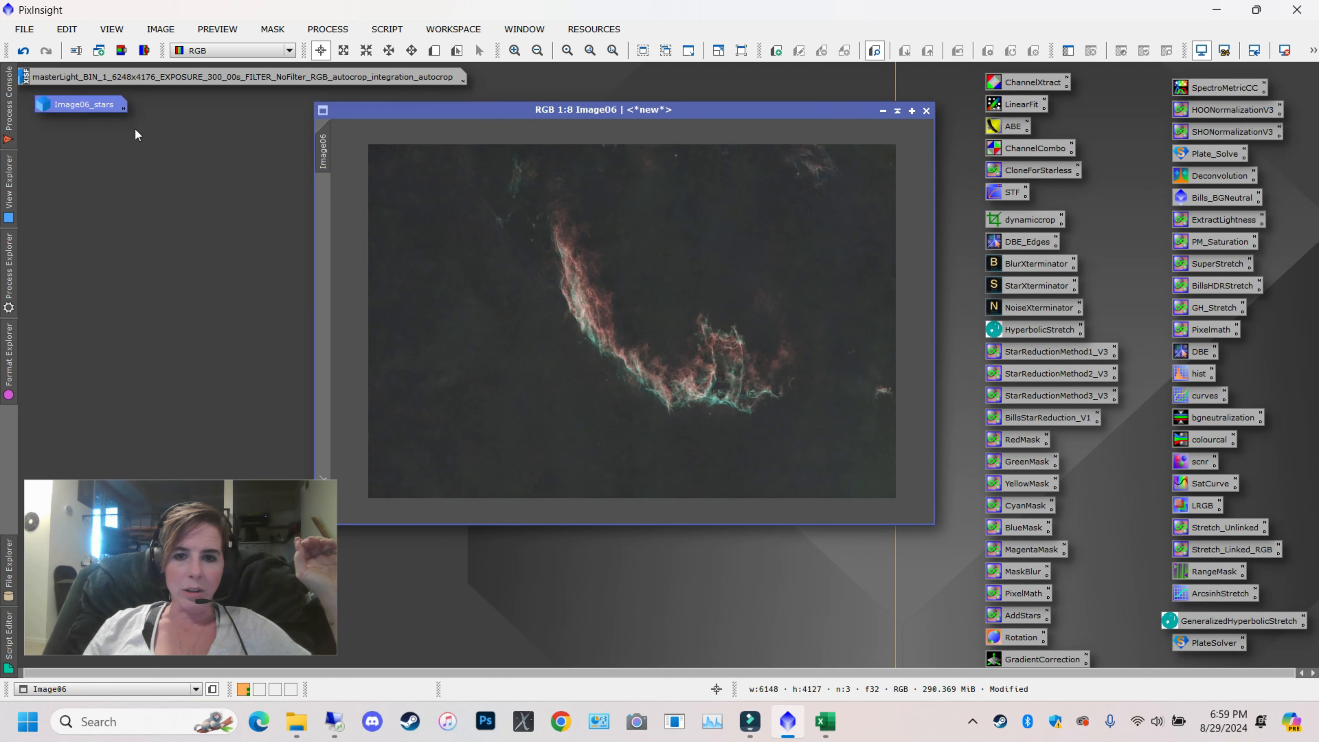
# Examine the starless Image06 at several magnifications, checking the nebula filaments, the lower edge and the background
pyautogui.scroll(1, 700, 356)
pyautogui.scroll(3, 699, 357)
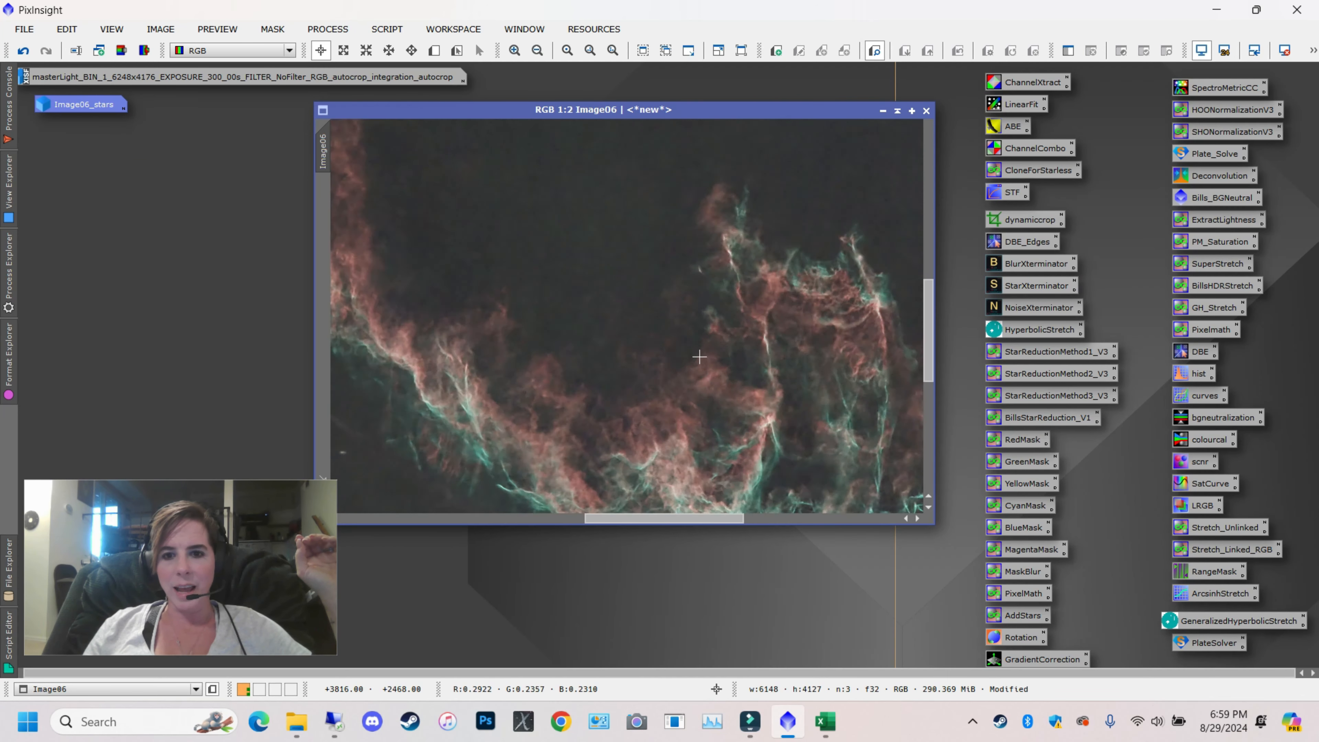
pyautogui.scroll(-2, 701, 356)
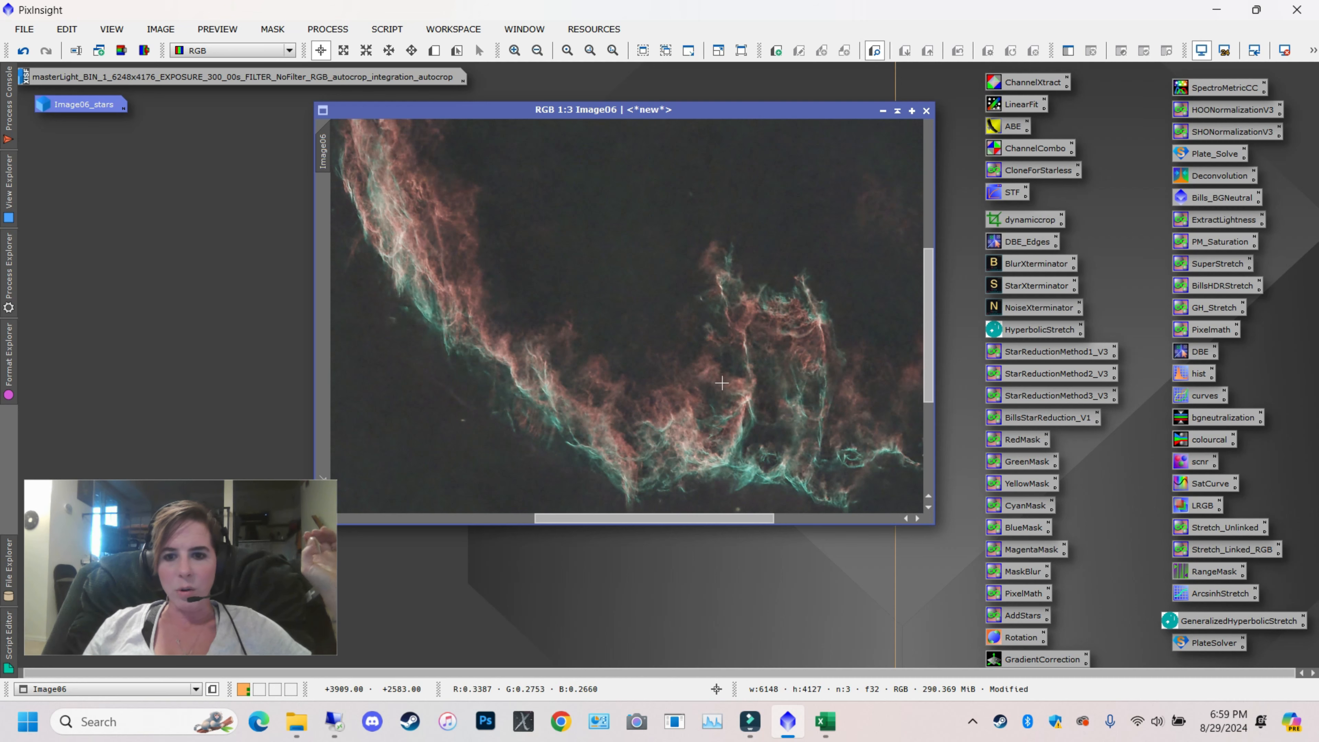
pyautogui.scroll(2, 835, 485)
pyautogui.scroll(-8, 753, 350)
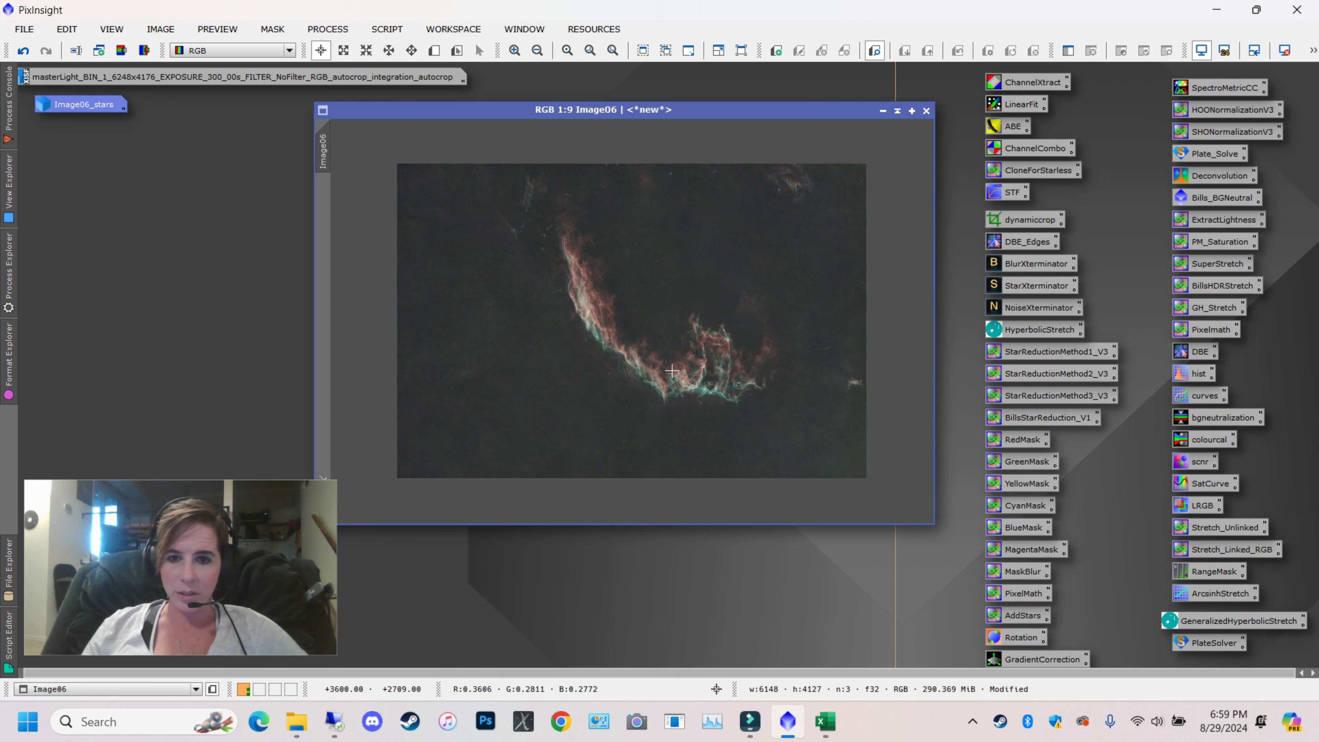
pyautogui.scroll(7, 672, 371)
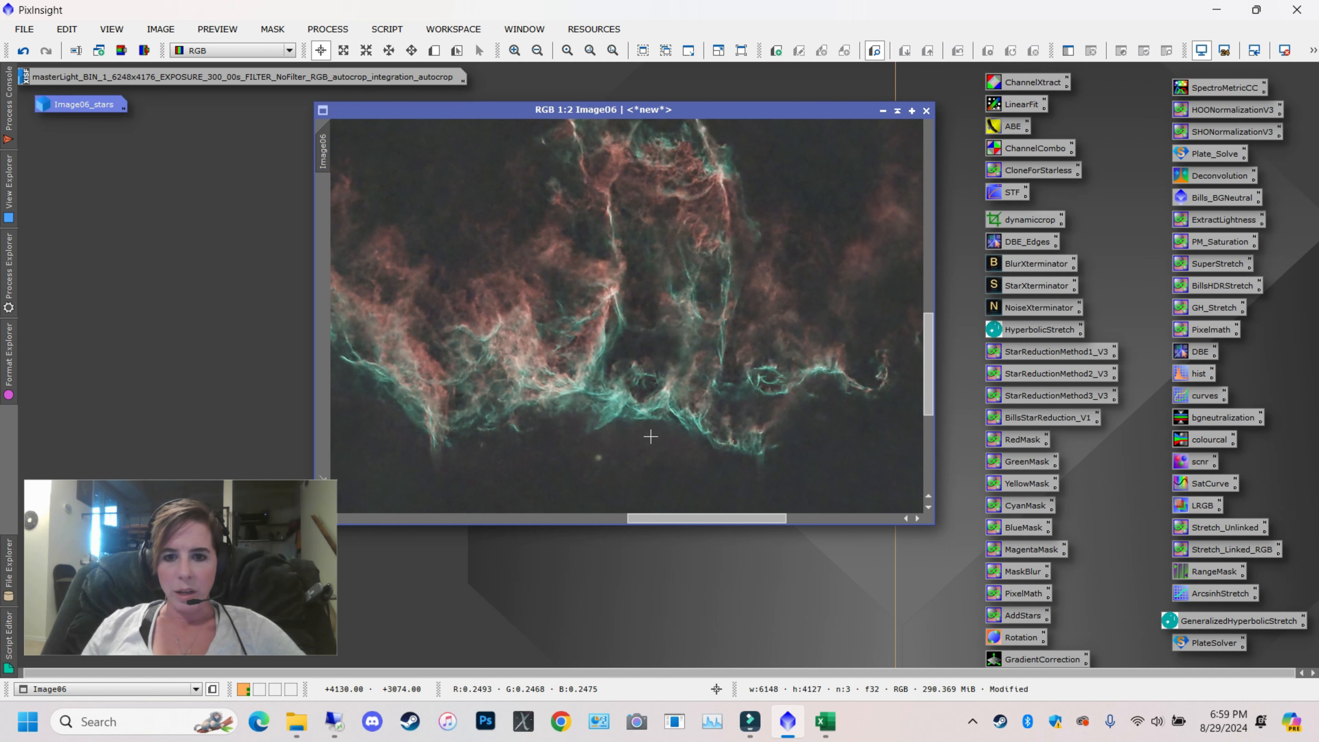
pyautogui.scroll(2, 752, 414)
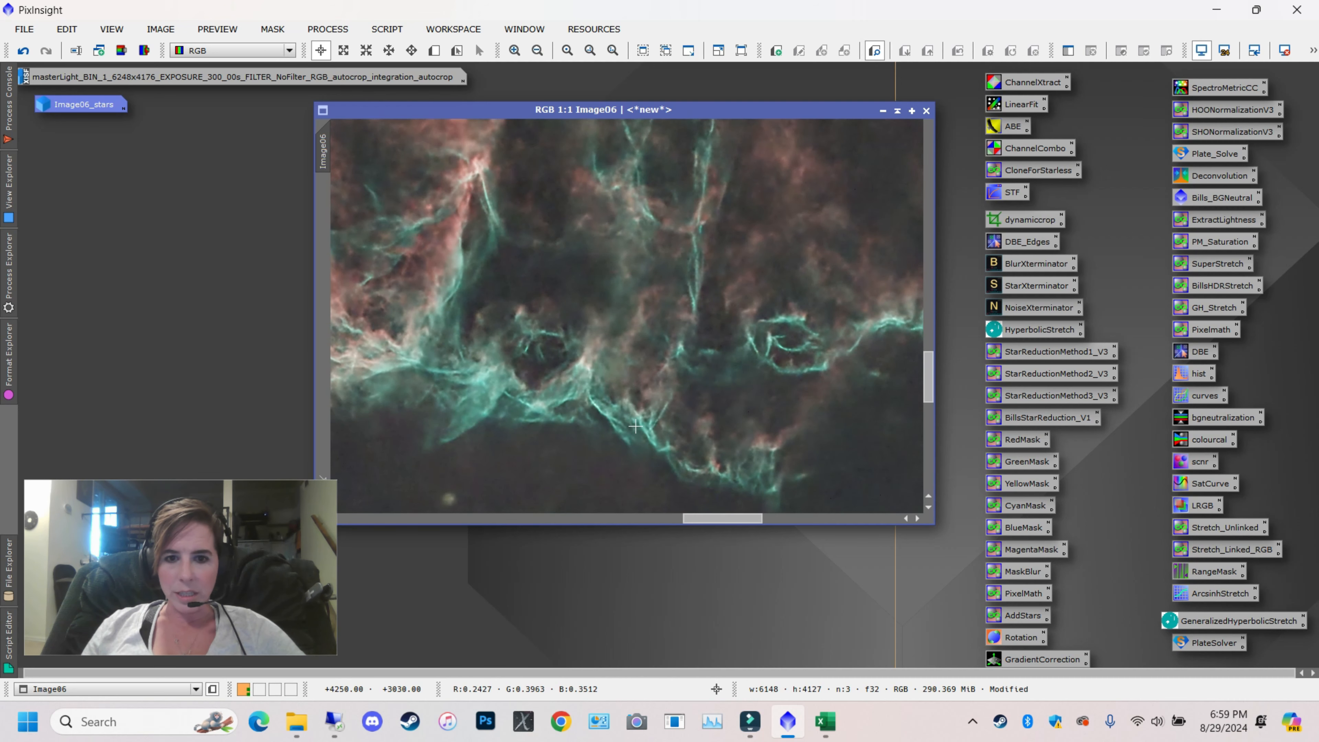
pyautogui.scroll(-1, 635, 426)
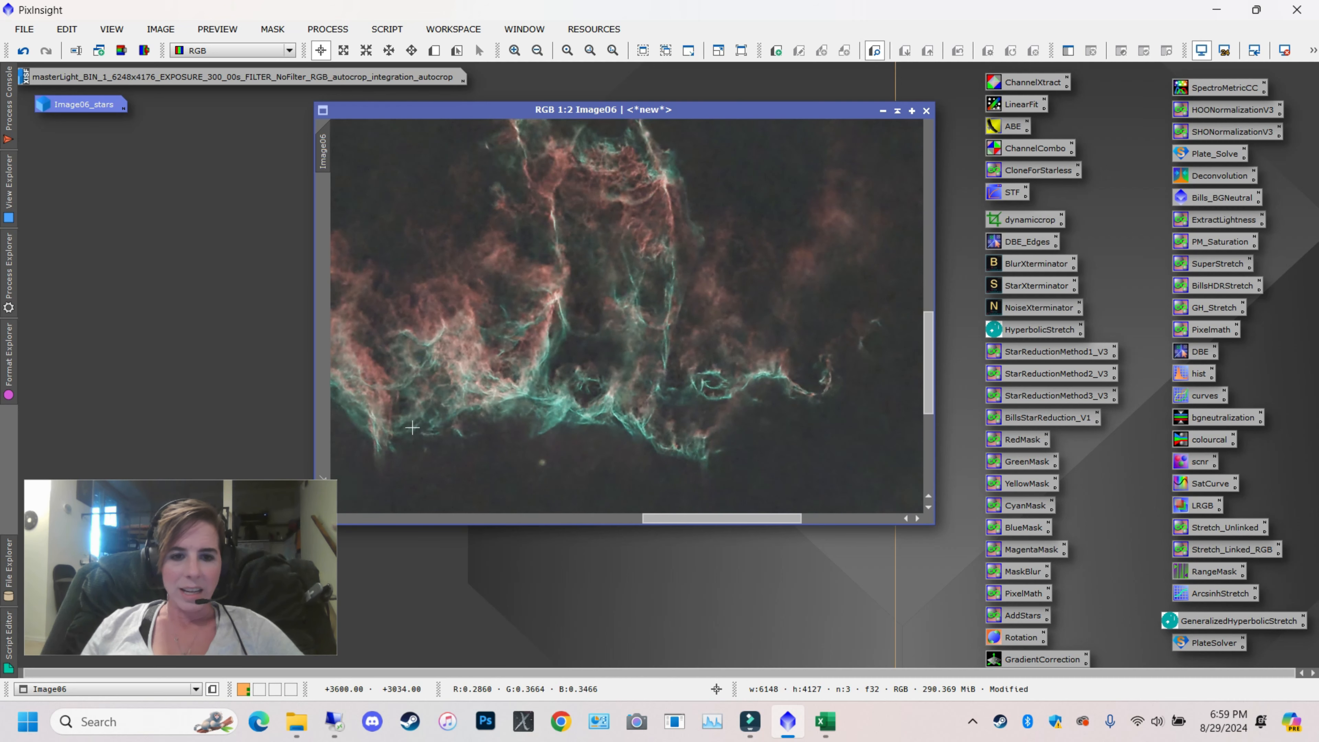
pyautogui.scroll(-6, 428, 426)
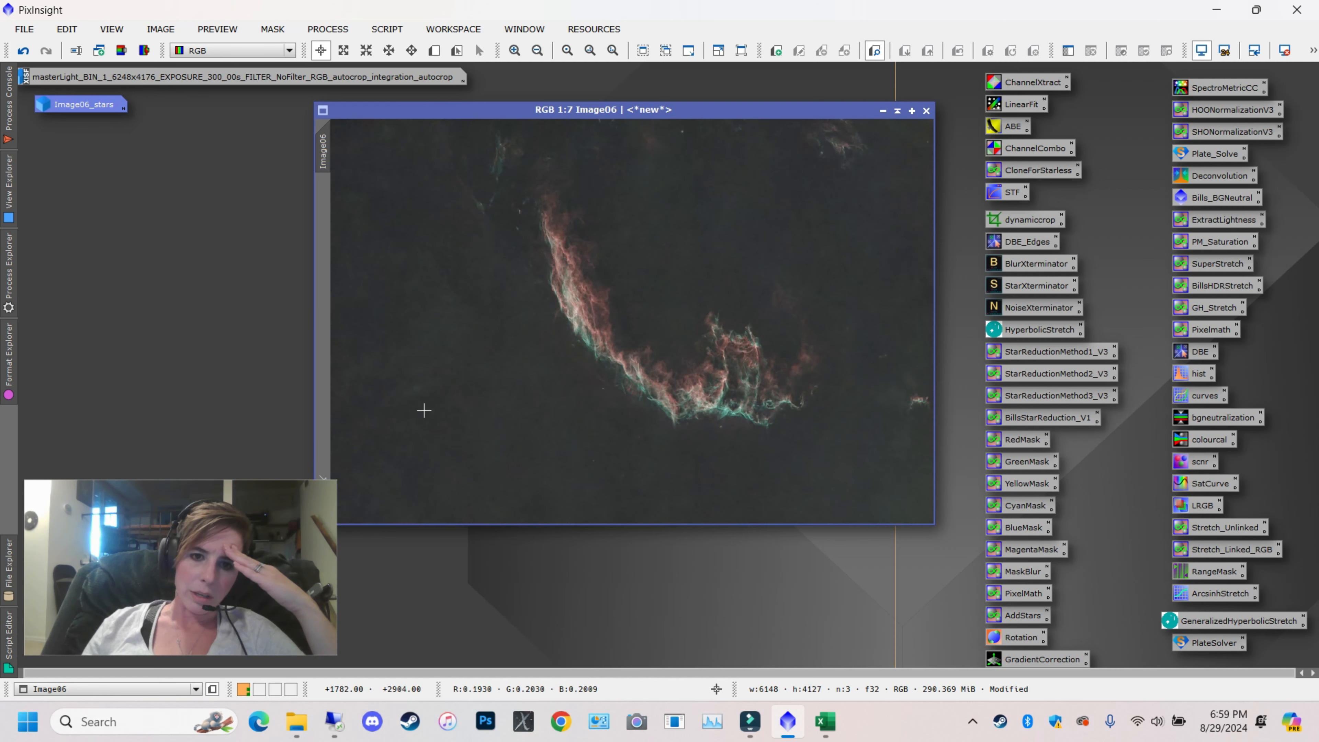
pyautogui.scroll(-2, 552, 393)
pyautogui.scroll(5, 779, 378)
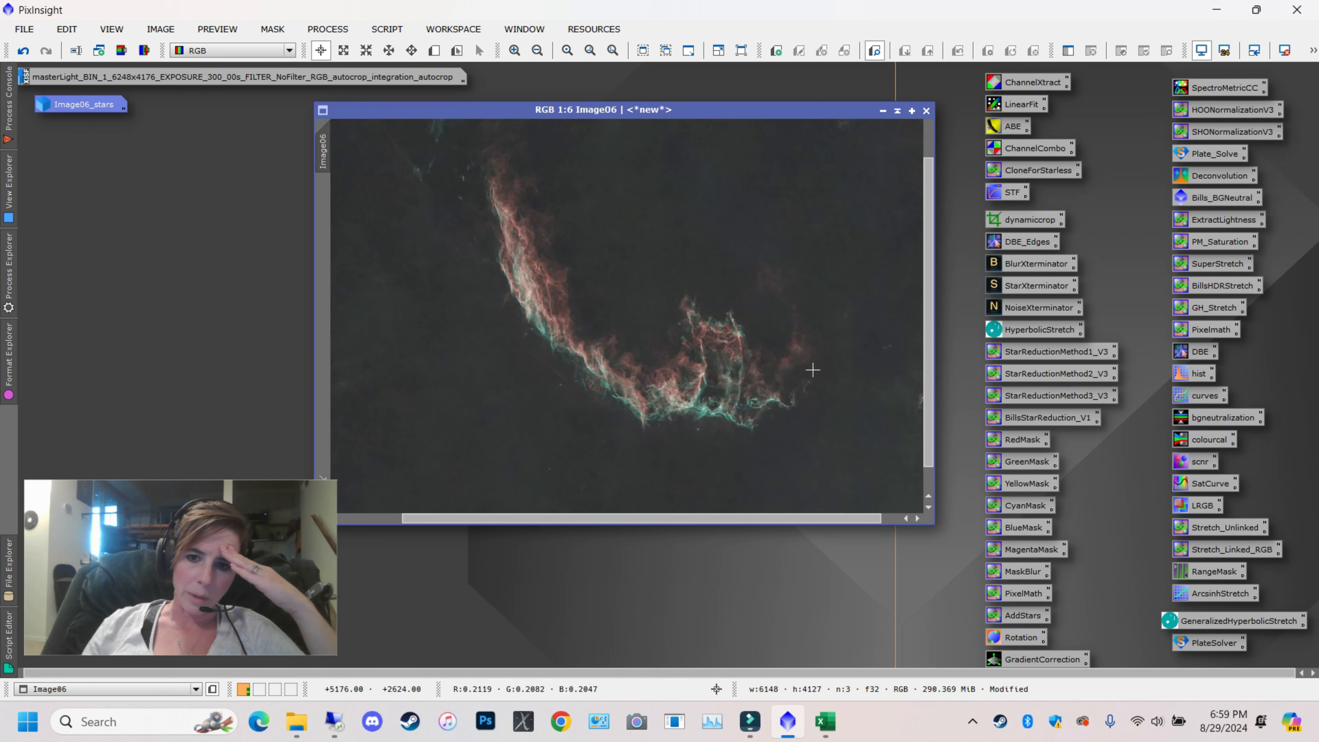
pyautogui.scroll(2, 778, 378)
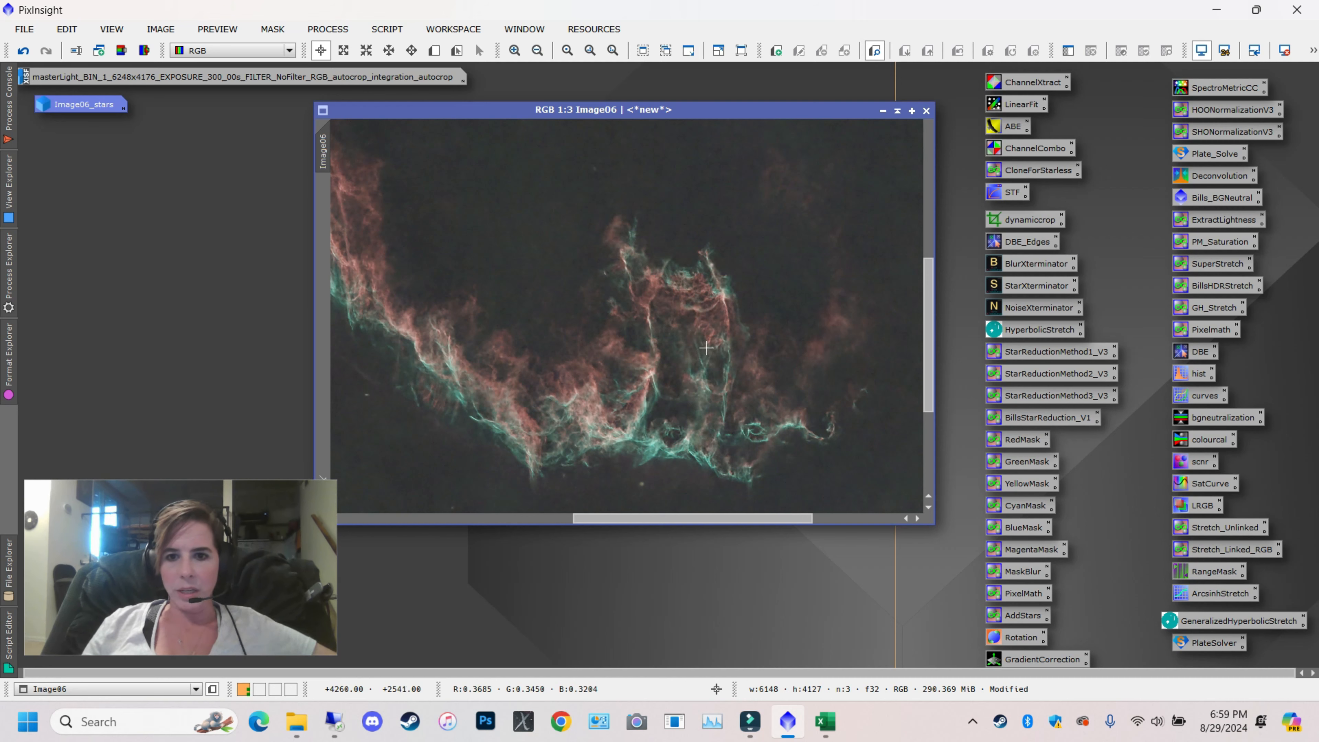
pyautogui.scroll(-5, 706, 347)
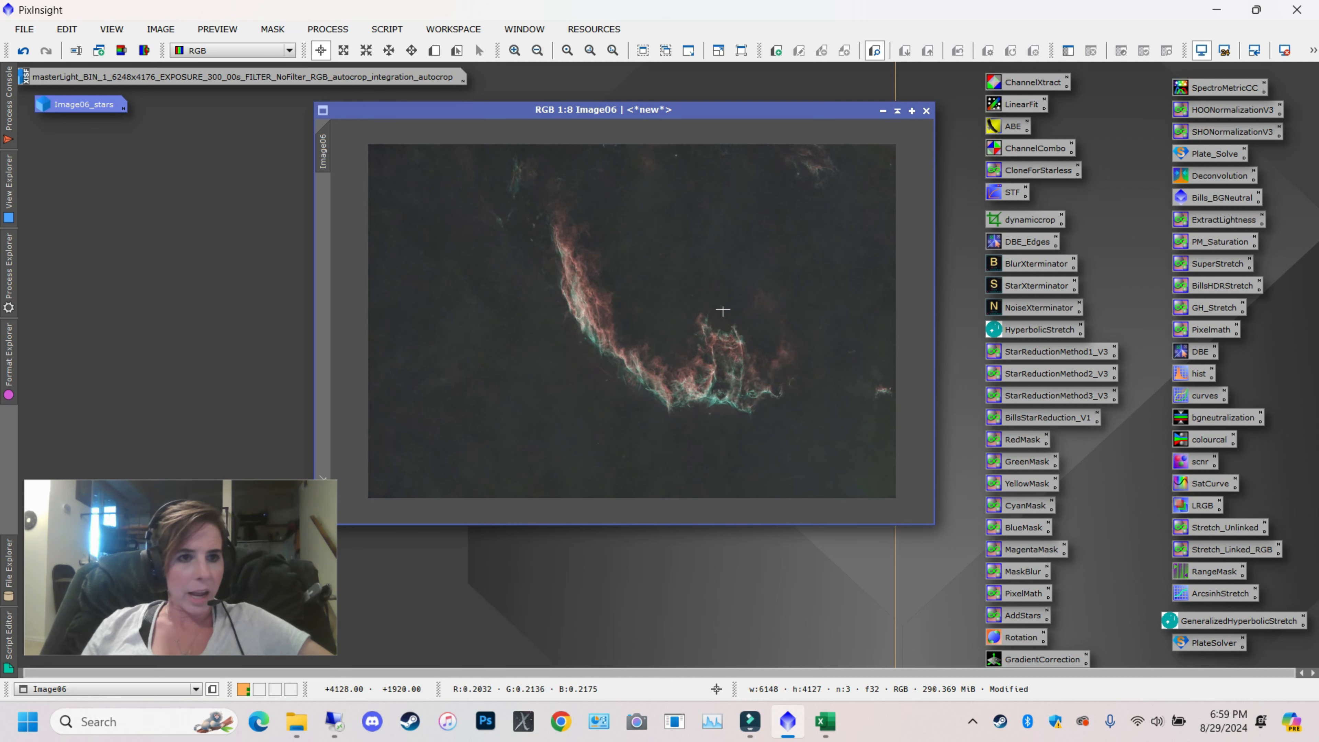
# Undo the star removal on Image06, extract its lightness as a separate grayscale image, and make Image06 active again
pyautogui.click(27, 58)
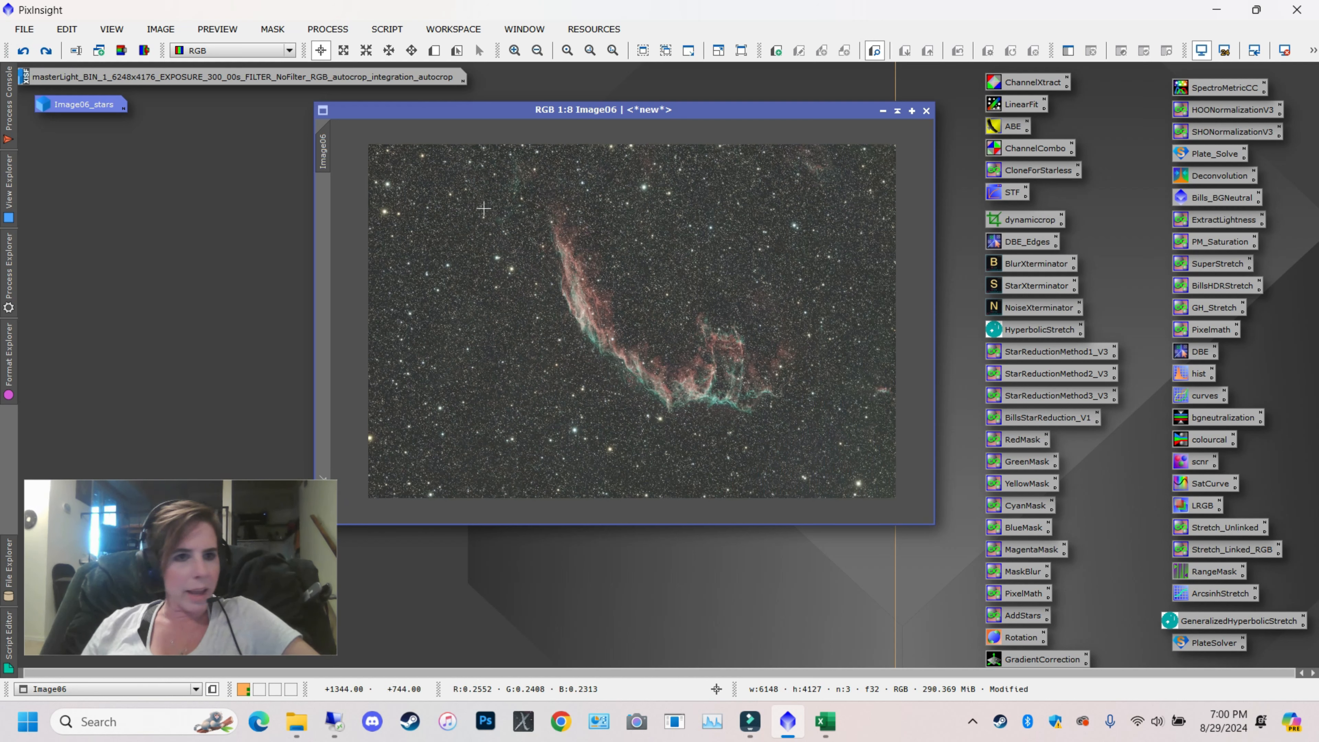
pyautogui.click(122, 51)
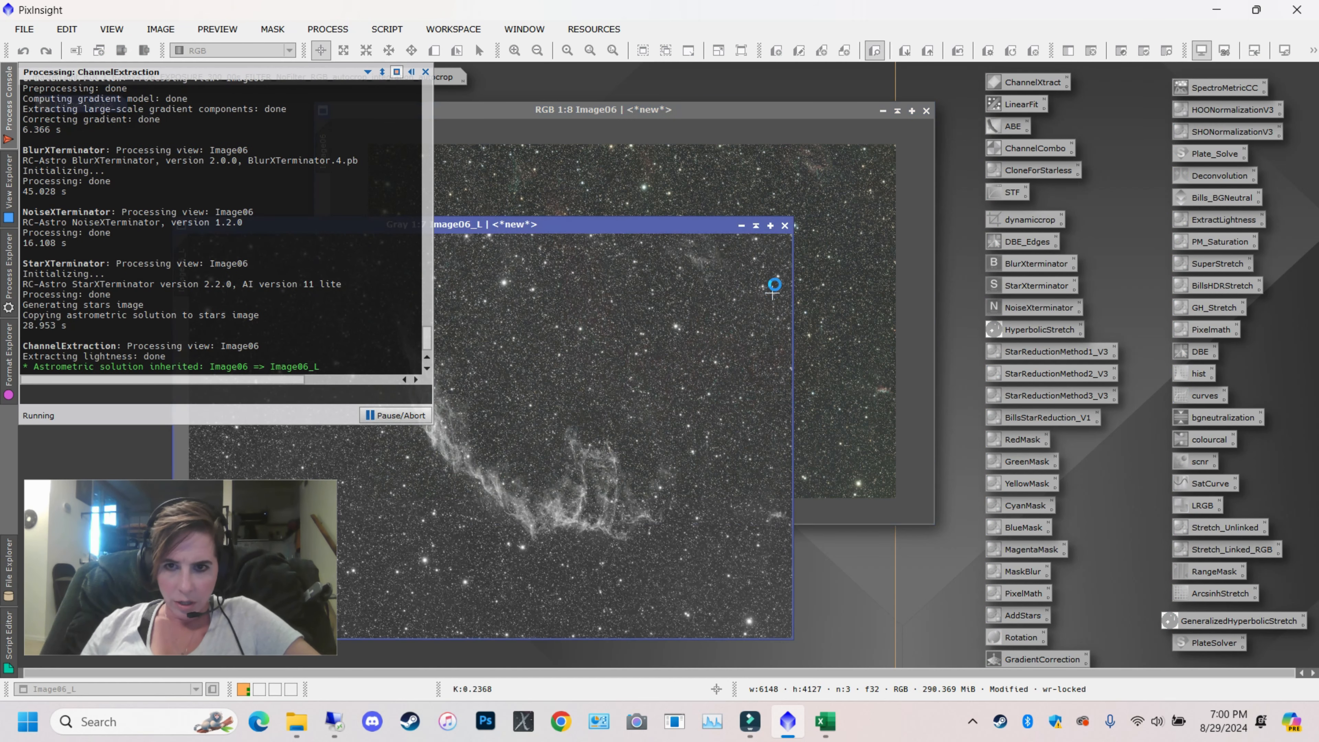
pyautogui.click(698, 112)
pyautogui.doubleClick(1200, 461)
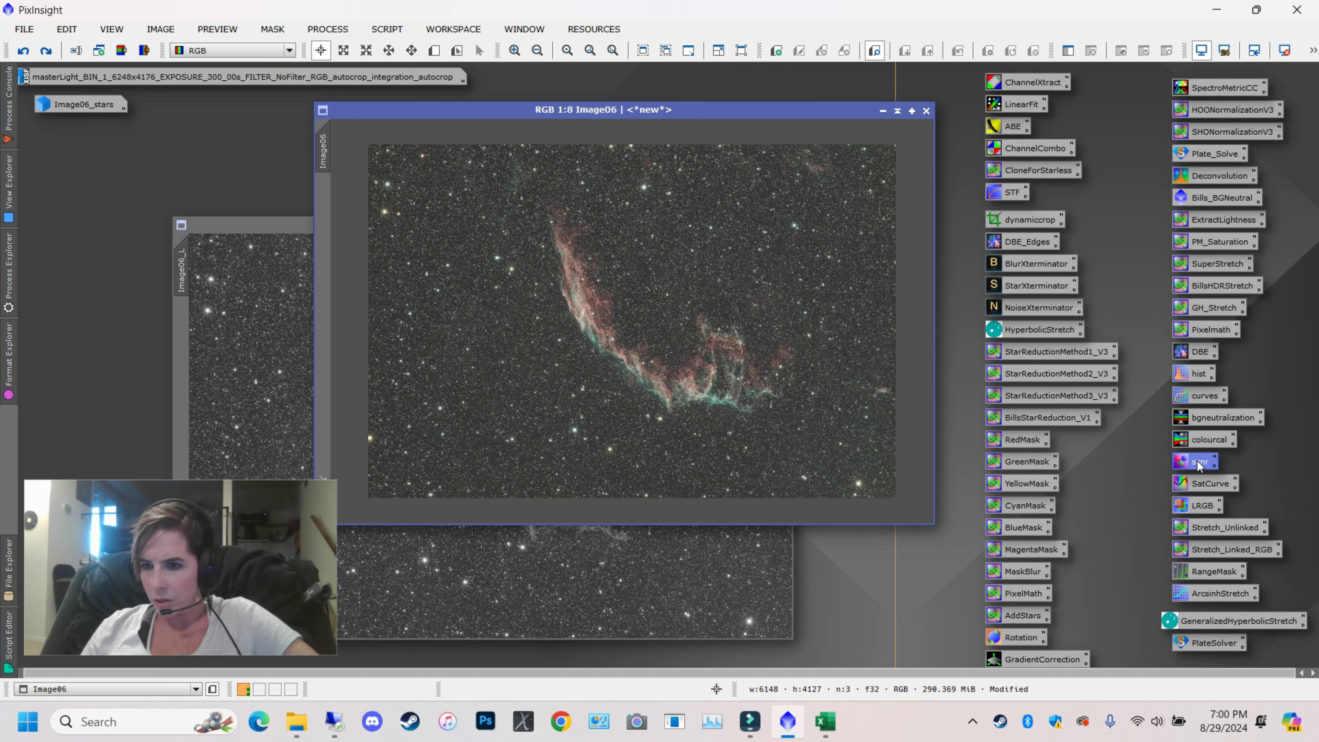
pyautogui.moveTo(1072, 392); pyautogui.dragTo(1084, 257)
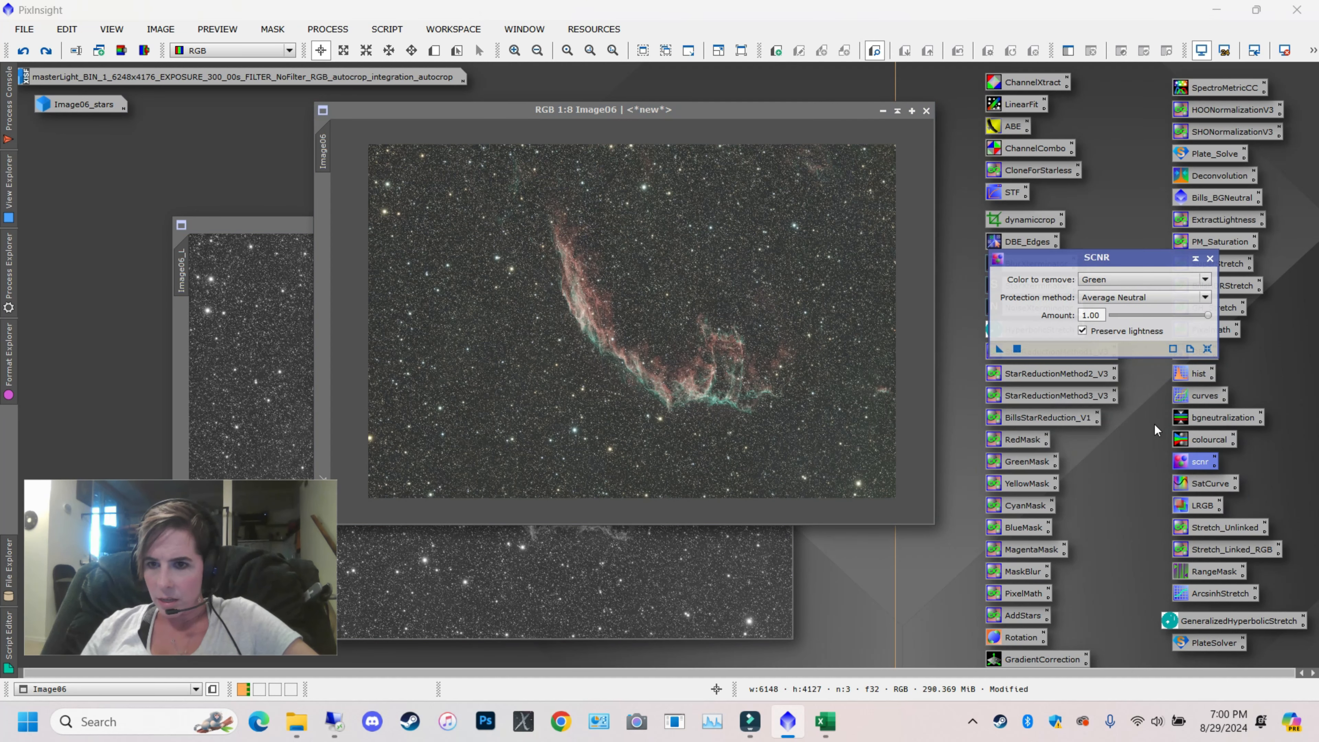
pyautogui.click(1210, 259)
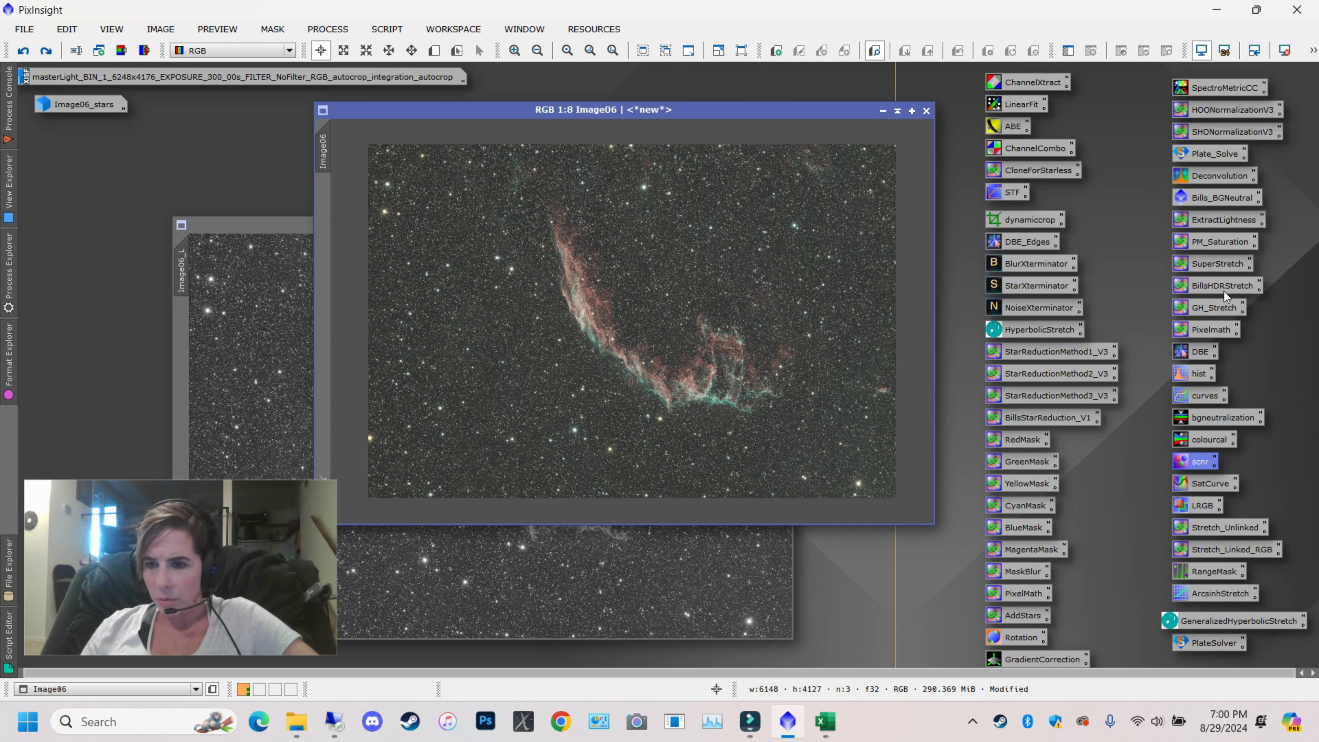
# Set up LRGBCombination with R, G and B disabled, Image06_L as the L source, and Saturation at 0.250
pyautogui.doubleClick(1200, 508)
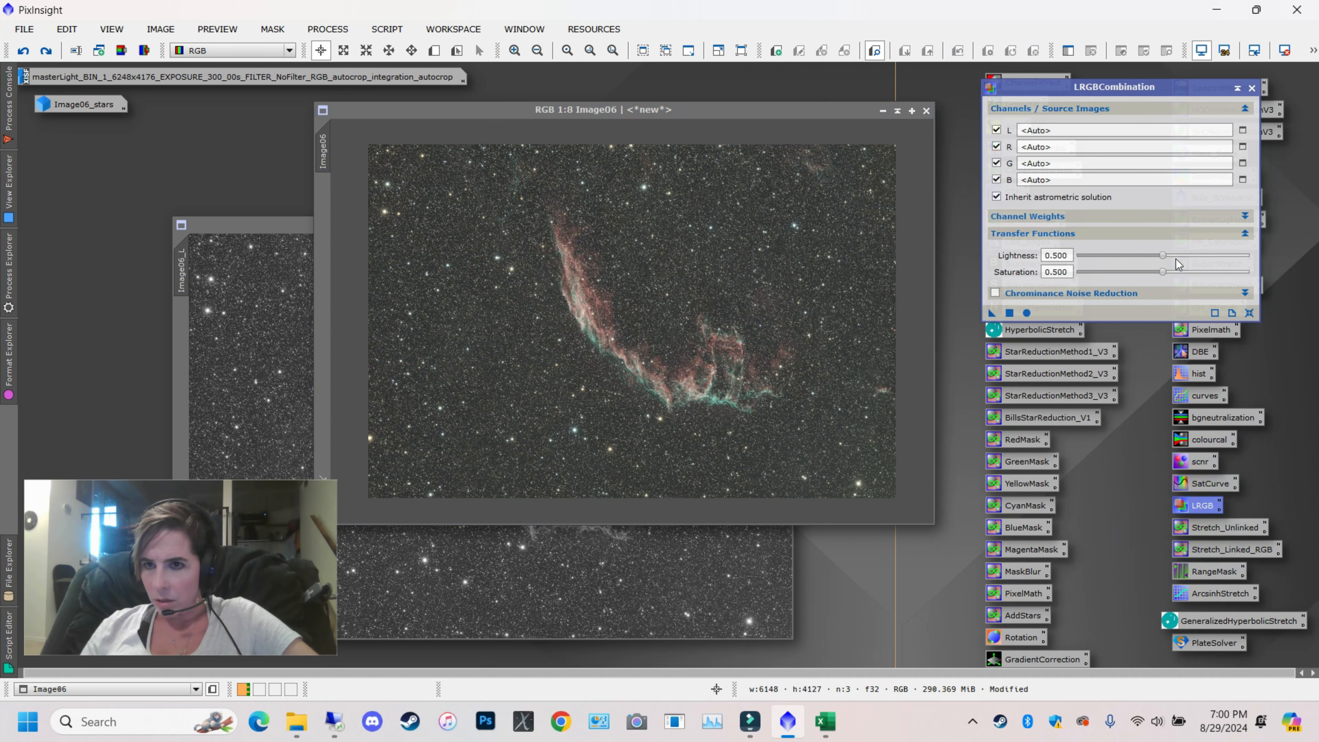
pyautogui.click(996, 146)
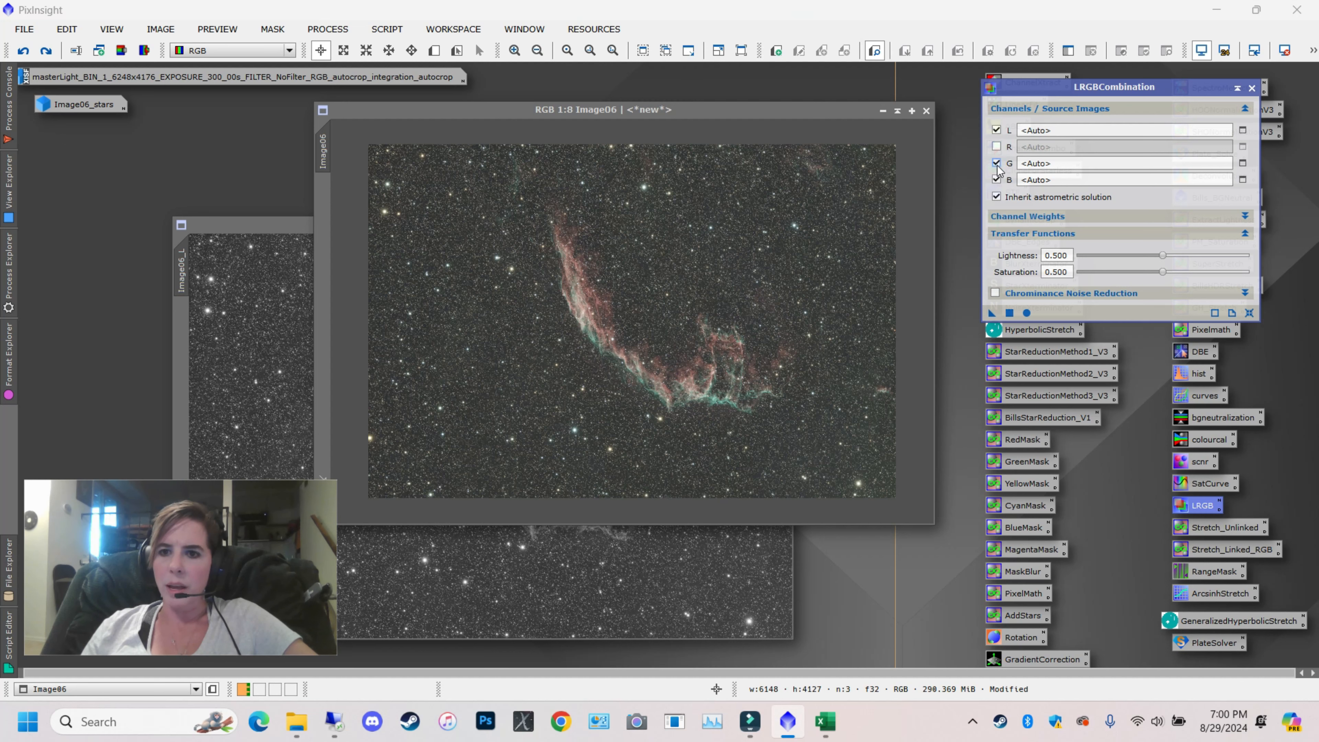
pyautogui.click(996, 163)
pyautogui.click(997, 179)
pyautogui.click(238, 231)
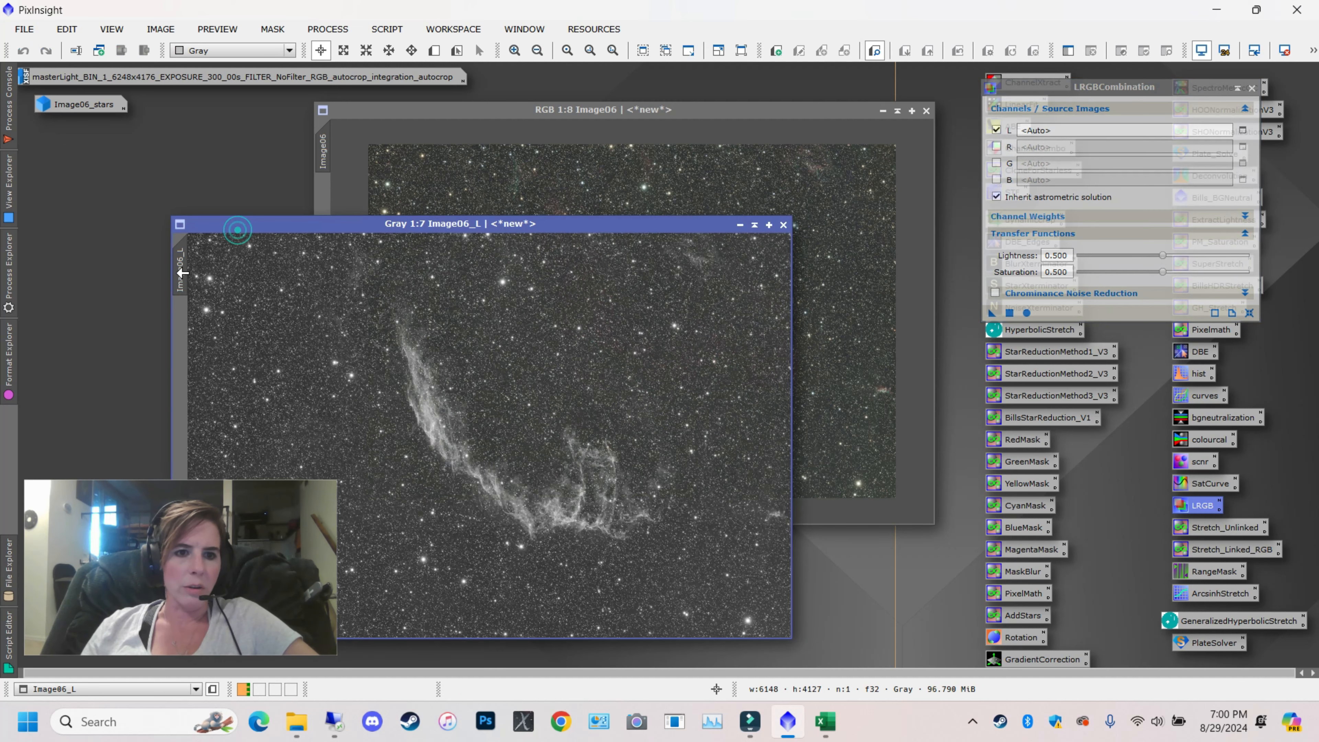
pyautogui.moveTo(180, 271); pyautogui.dragTo(1005, 157)
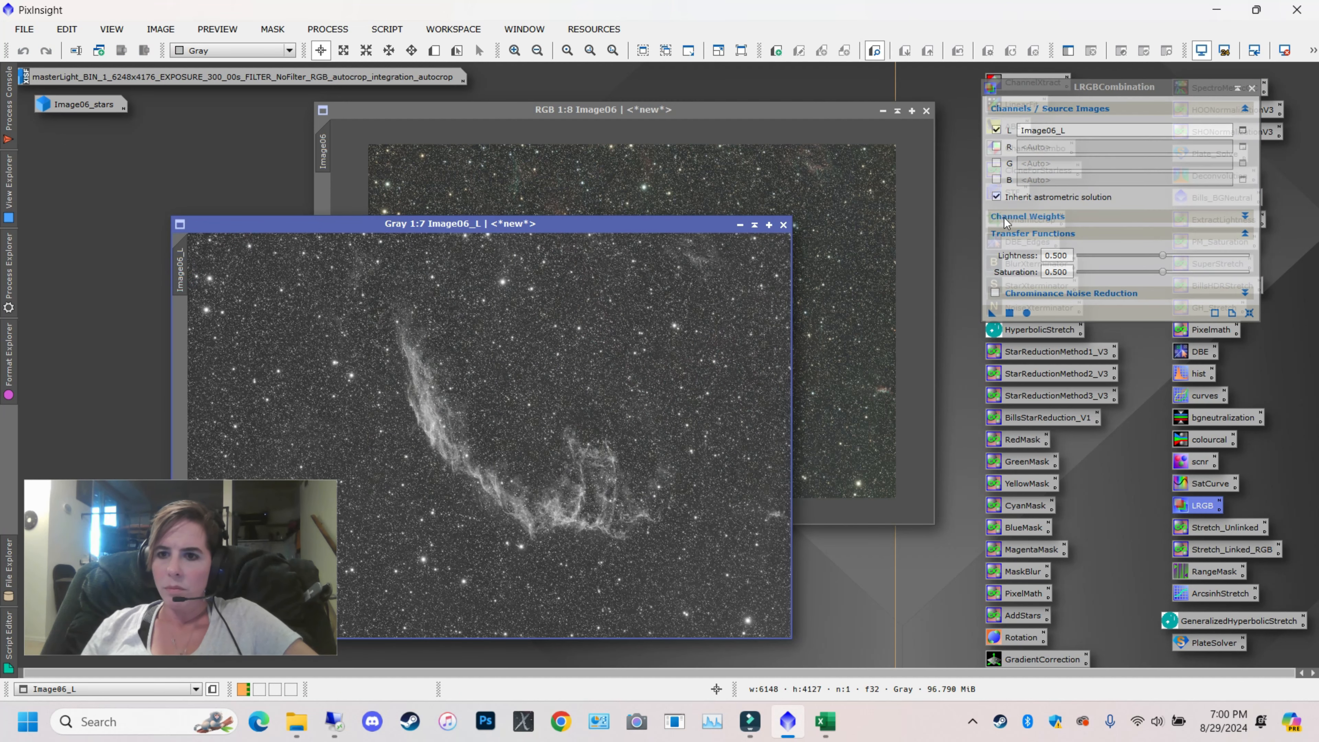
pyautogui.click(866, 189)
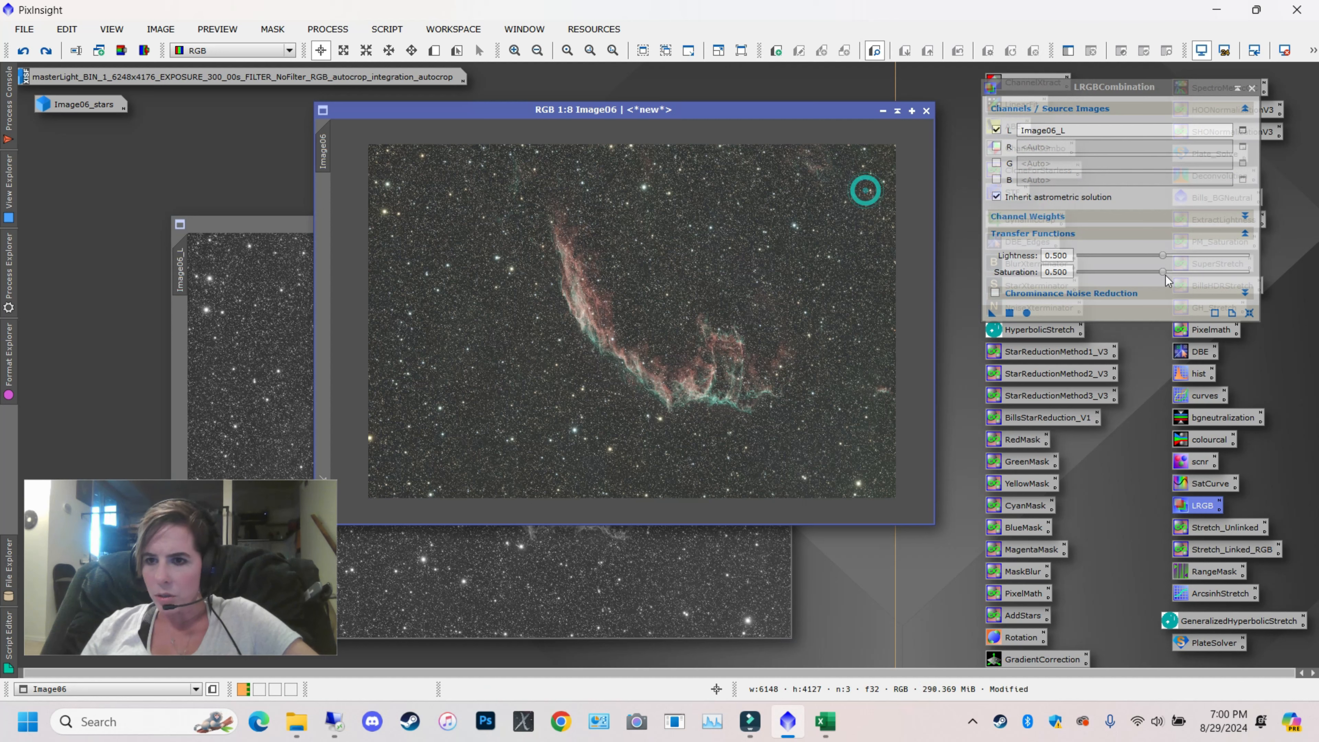
pyautogui.moveTo(1162, 271); pyautogui.dragTo(1123, 271)
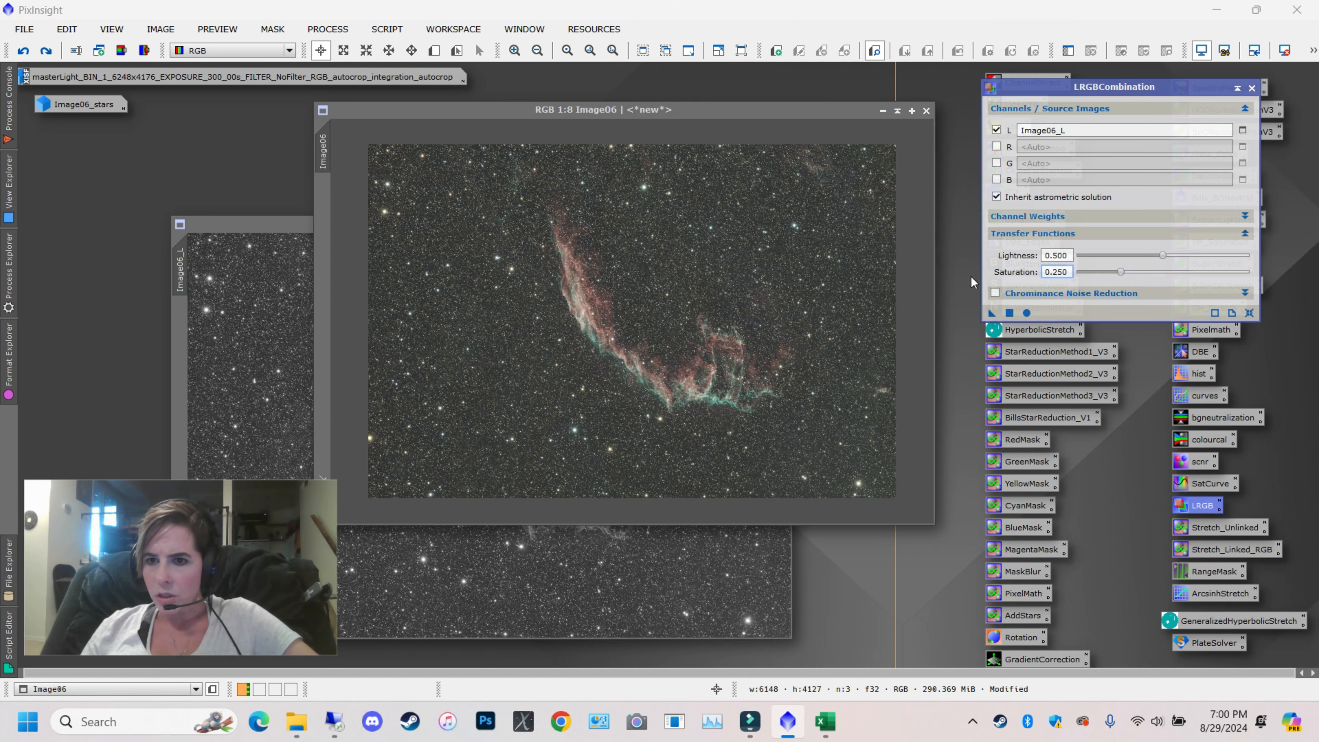
# Try the LRGB combination on Image06 without chrominance noise reduction, inspect the nebula colours, and undo it
pyautogui.click(1009, 314)
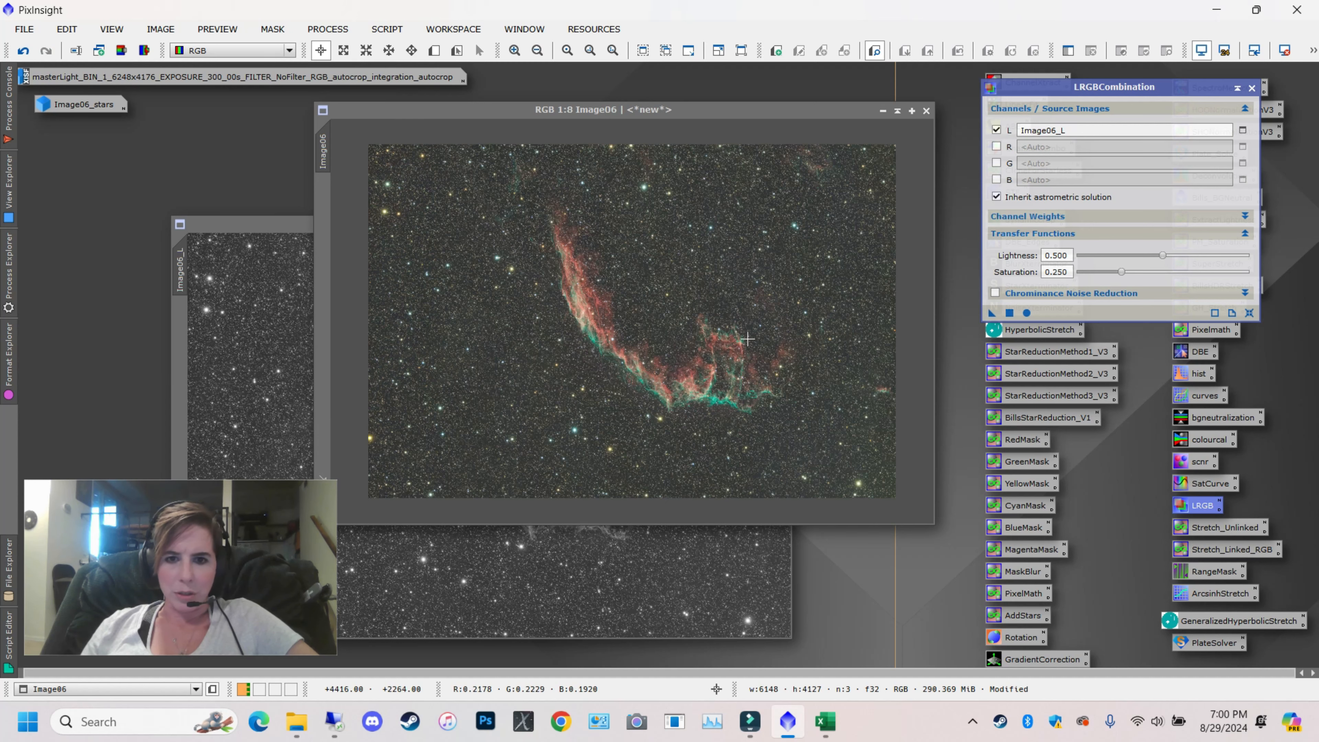
pyautogui.scroll(4, 741, 408)
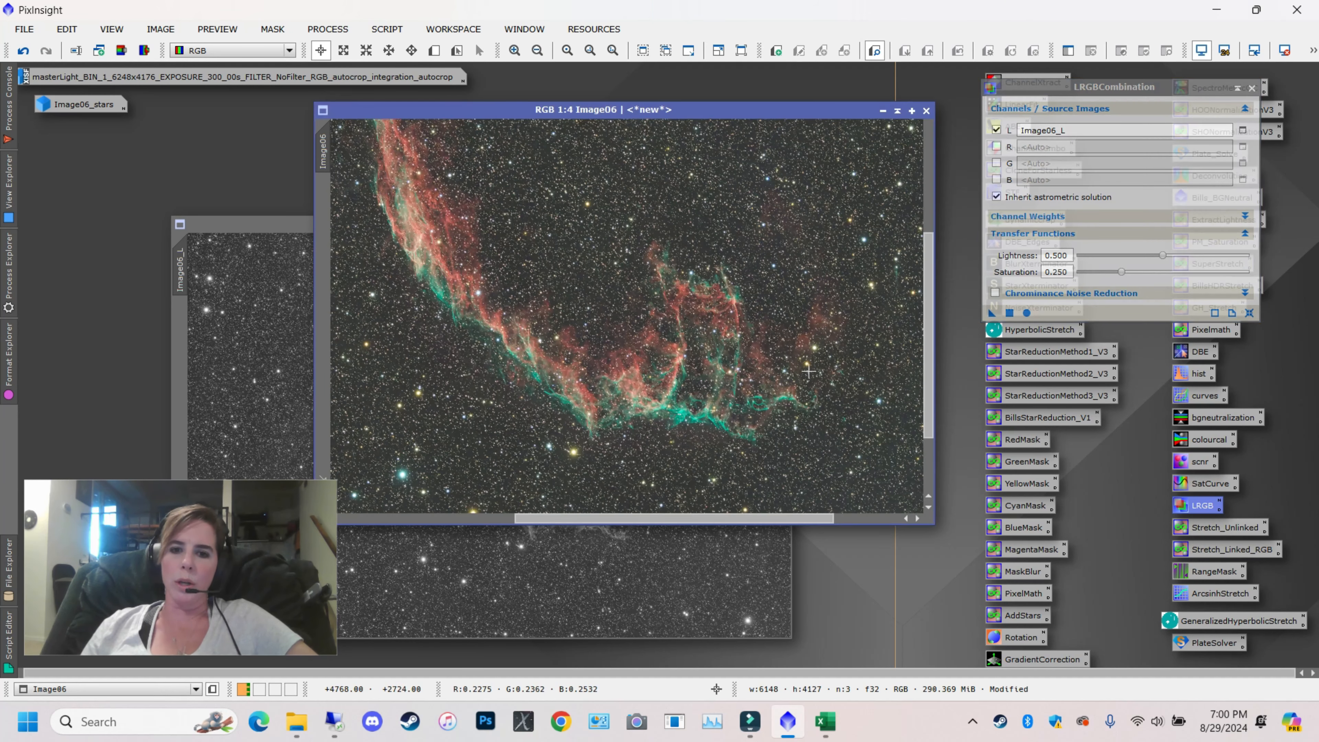
pyautogui.scroll(-2, 686, 374)
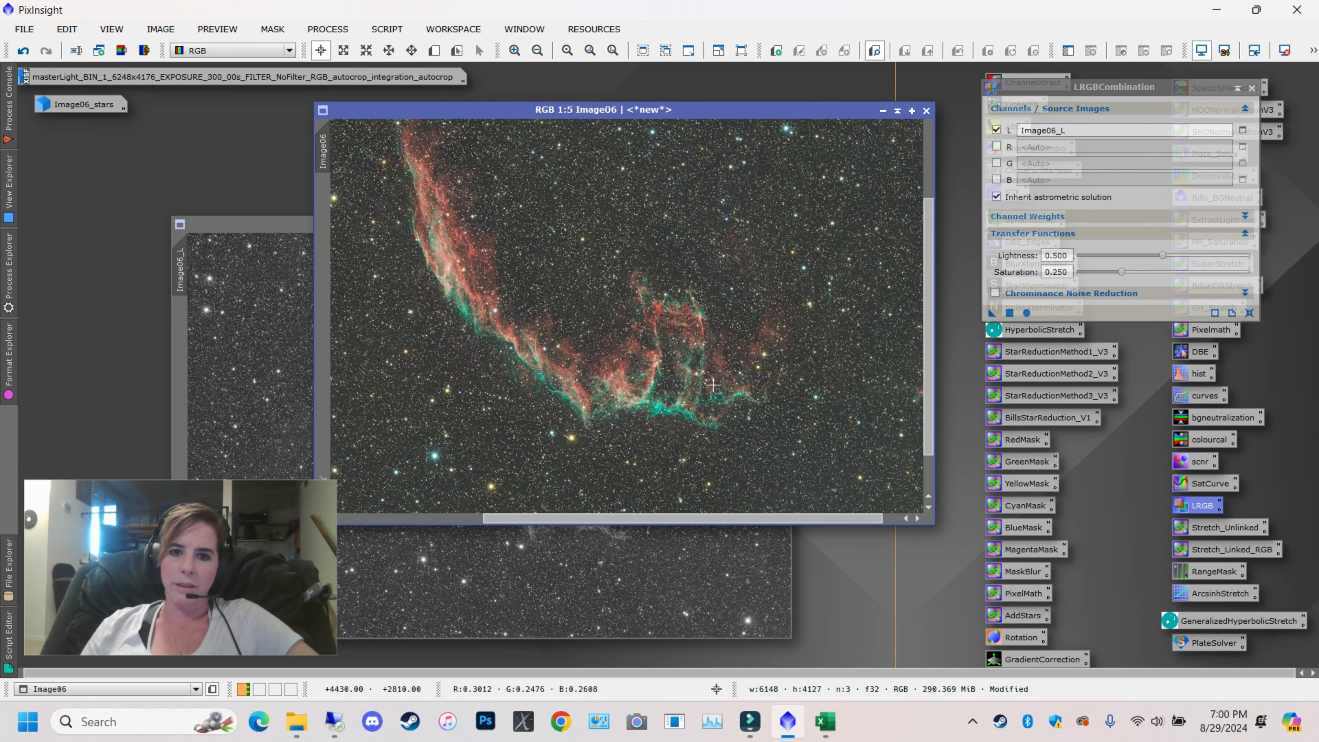
pyautogui.click(24, 51)
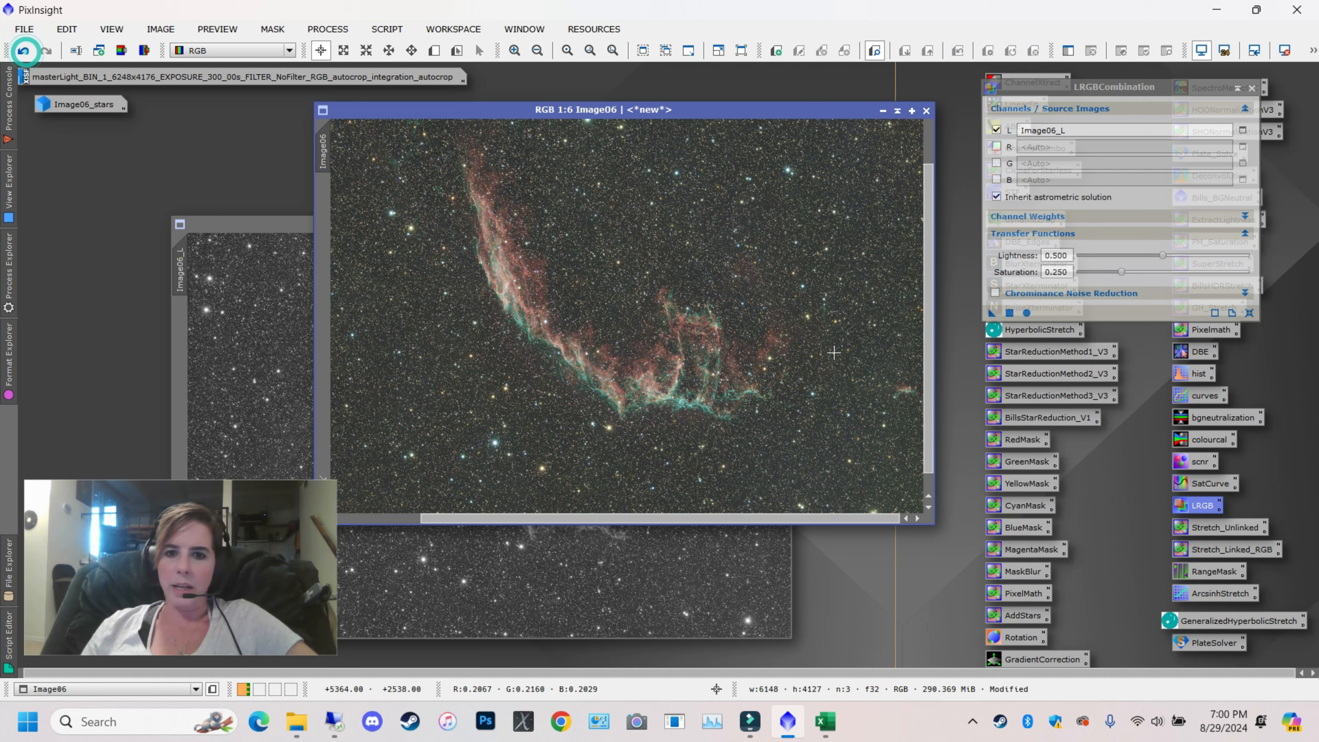
# Enable Chrominance Noise Reduction, apply LRGBCombination to Image06, inspect the whole frame, and close the process
pyautogui.click(995, 292)
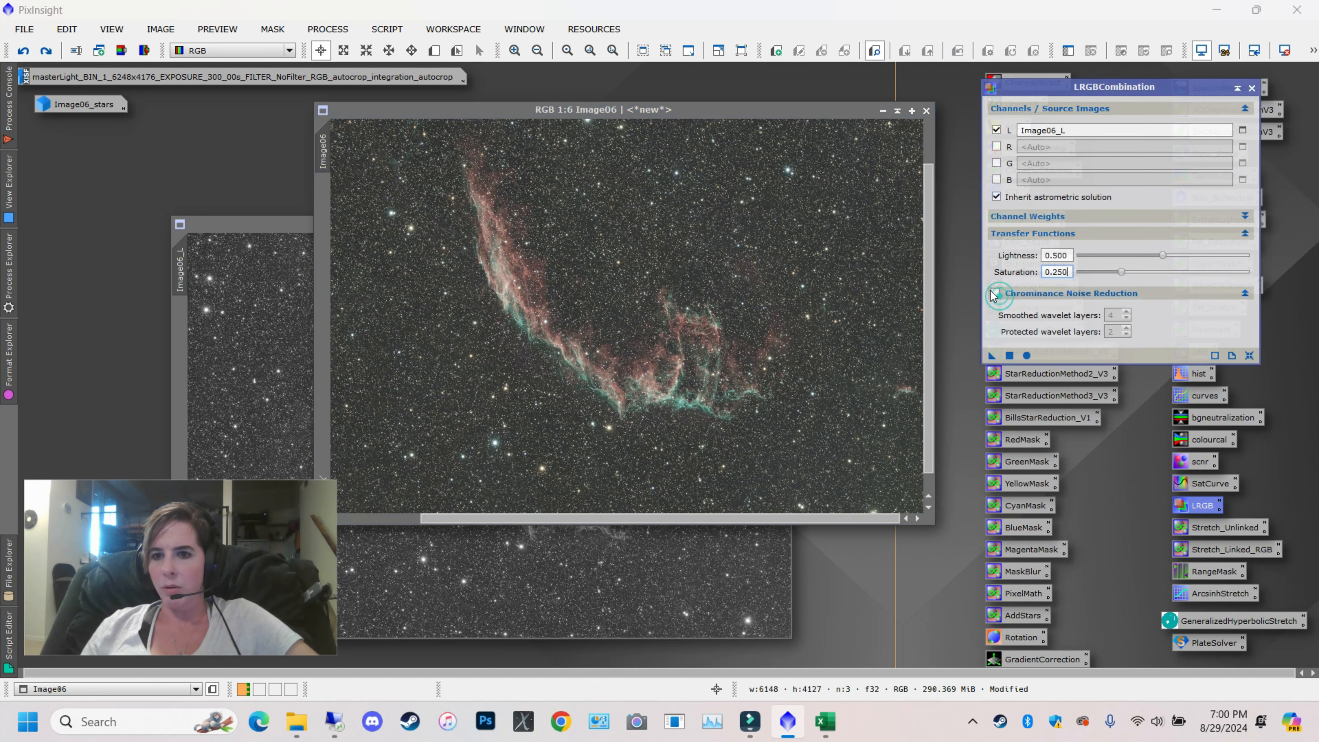
pyautogui.moveTo(992, 356); pyautogui.dragTo(630, 354)
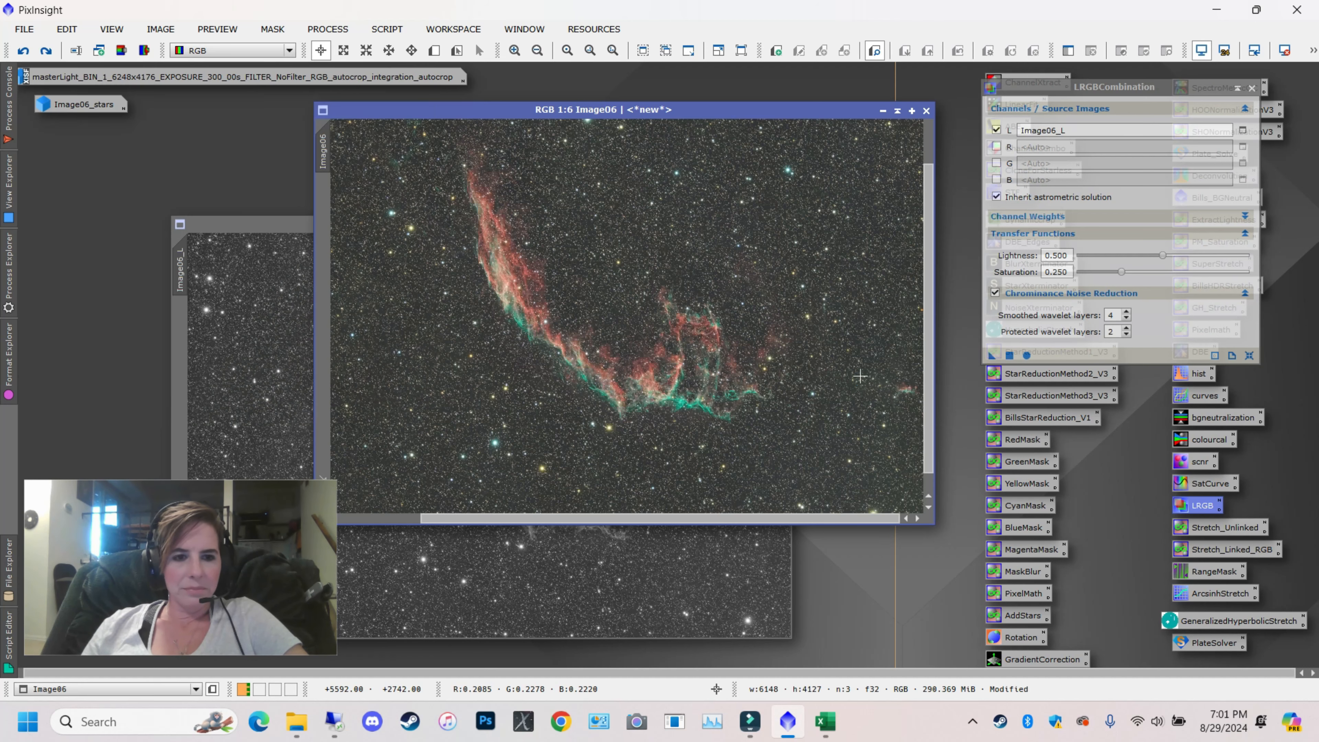
pyautogui.scroll(-4, 675, 347)
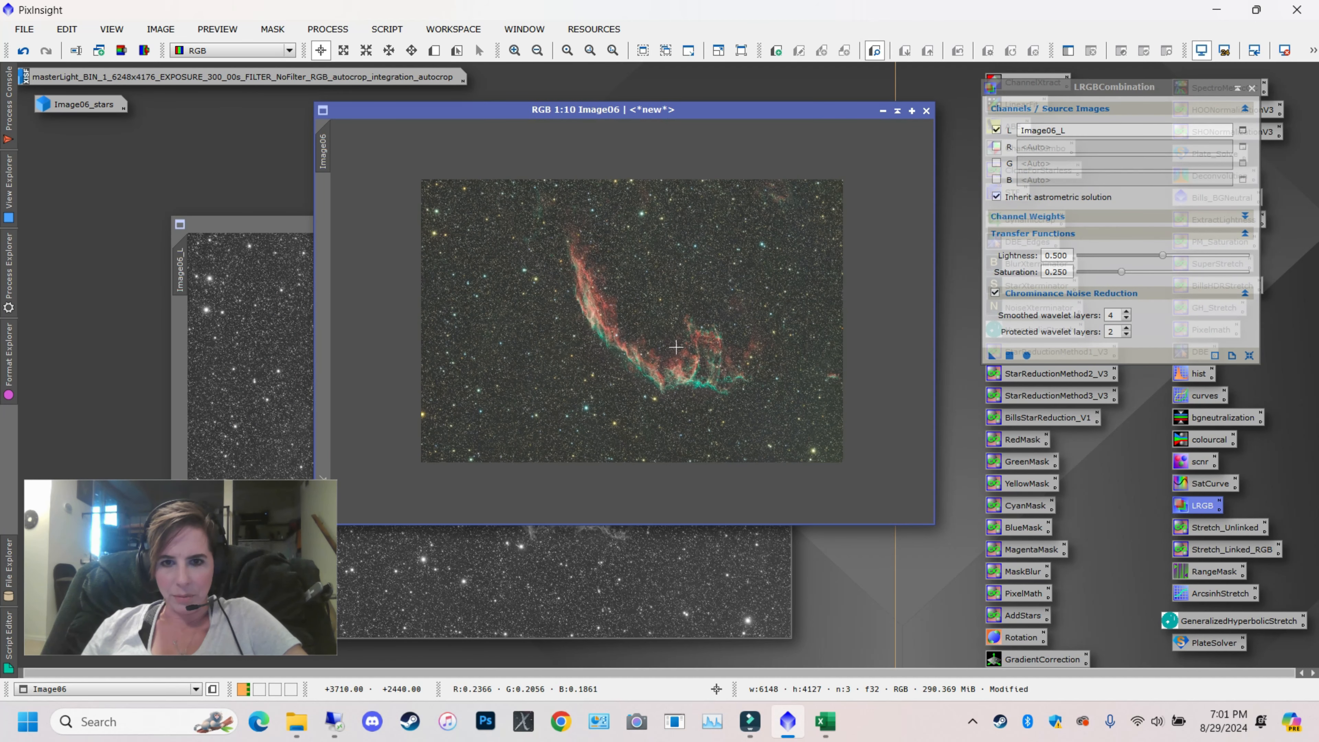
pyautogui.scroll(1, 707, 348)
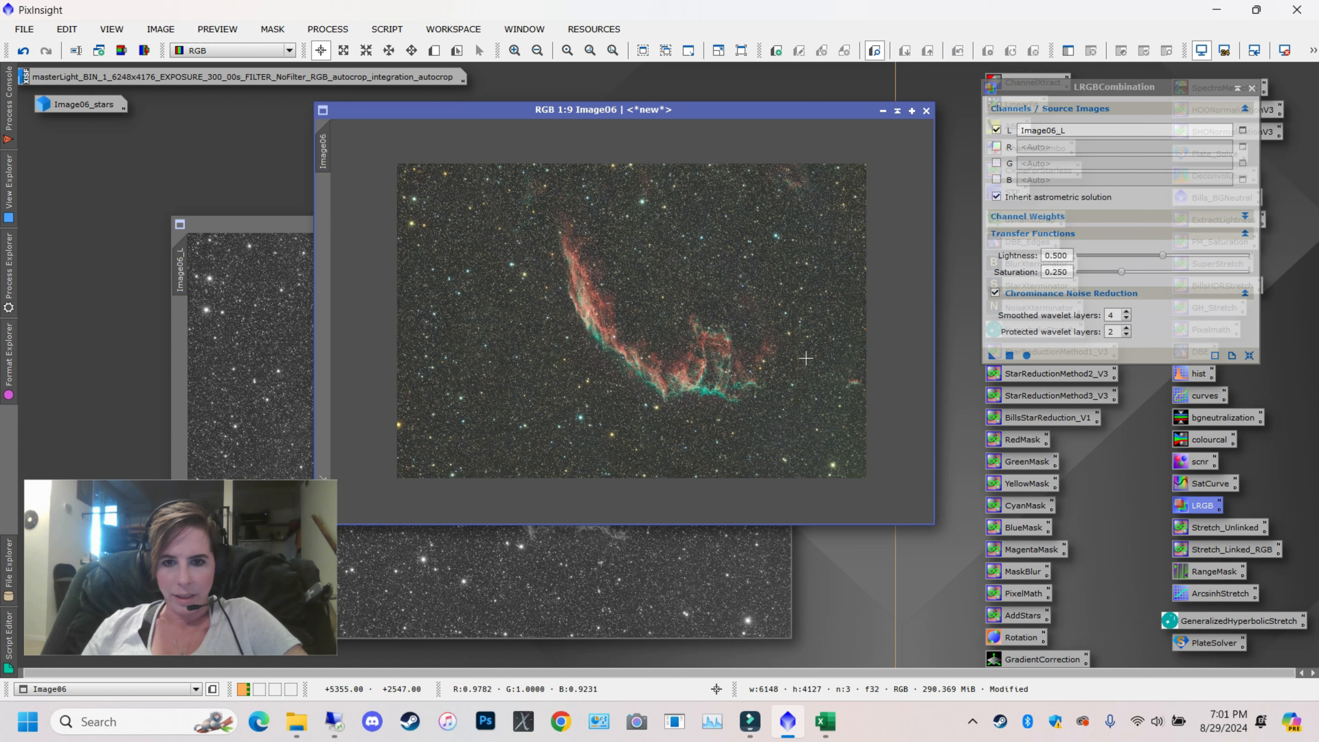
pyautogui.click(1251, 88)
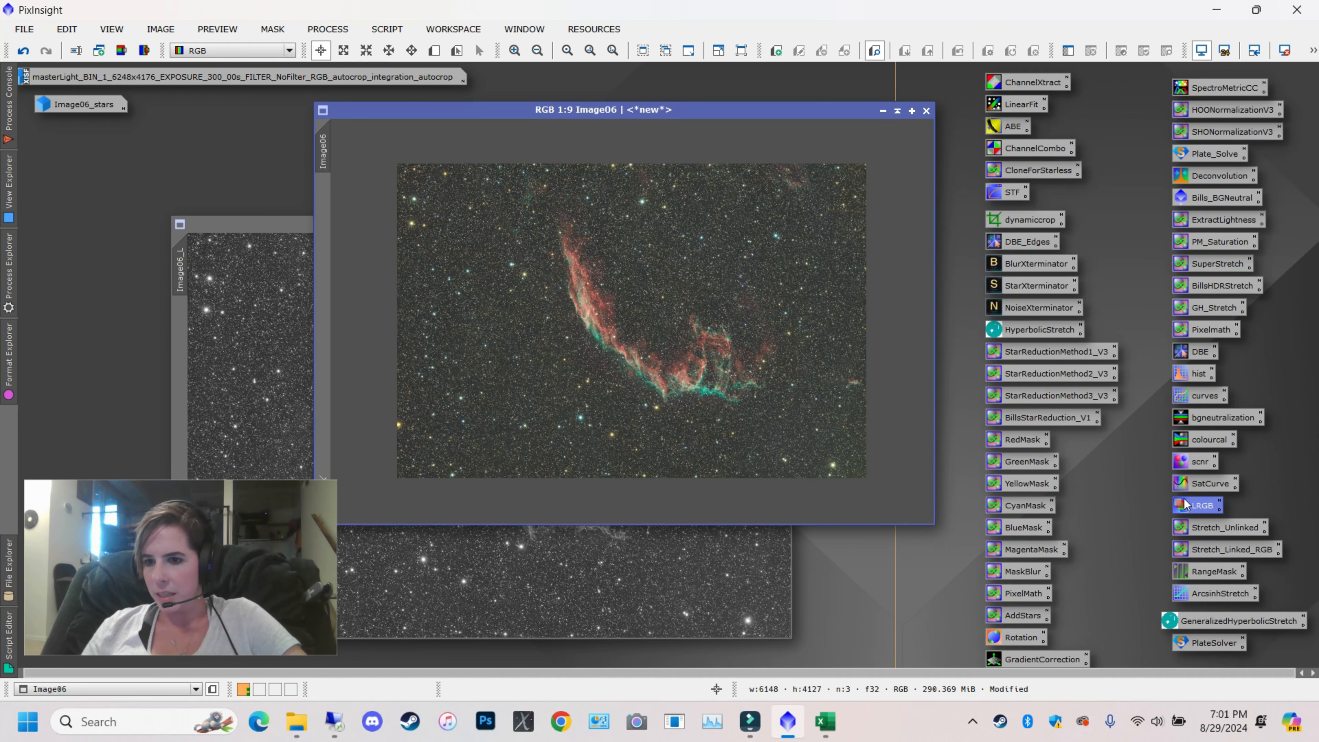
# Remove the green cast from Image06 with SCNR, using Average Neutral protection, Amount 1.00 and Preserve lightness, and reposition the image window
pyautogui.doubleClick(1198, 461)
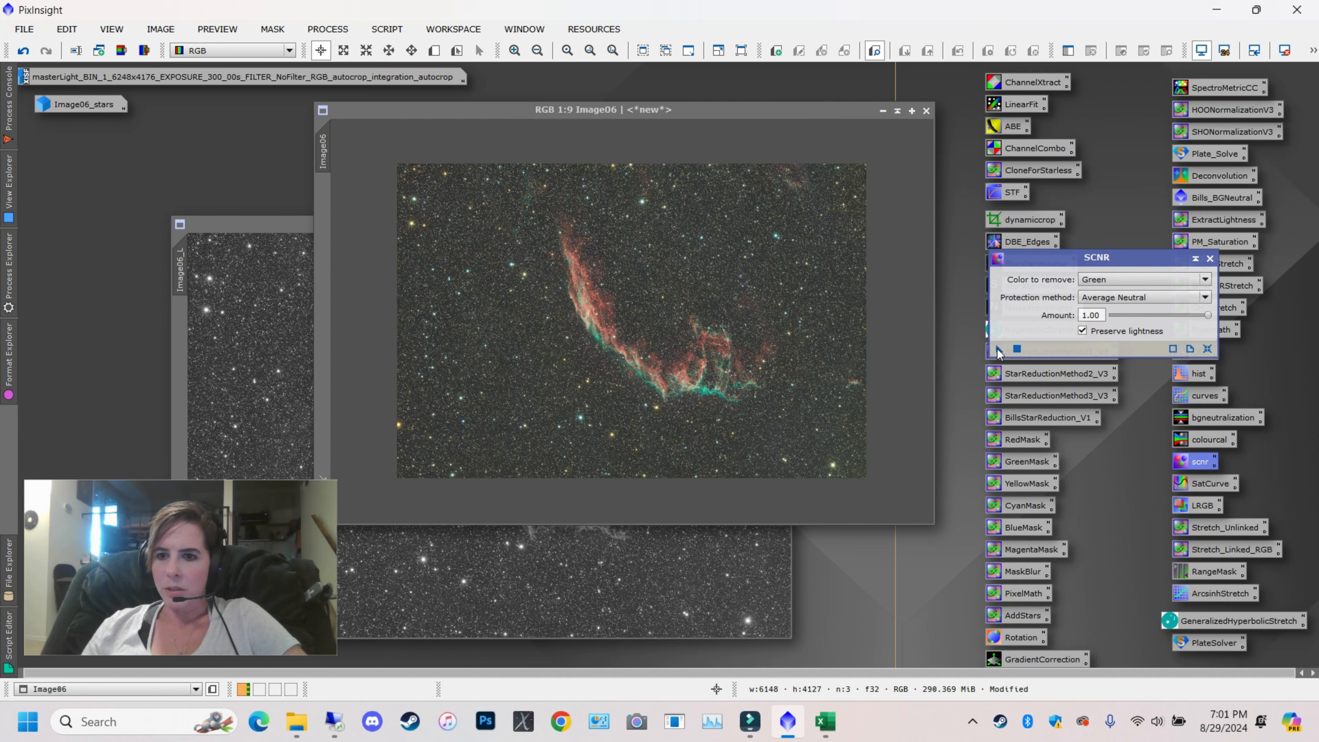
pyautogui.moveTo(998, 353); pyautogui.dragTo(672, 452)
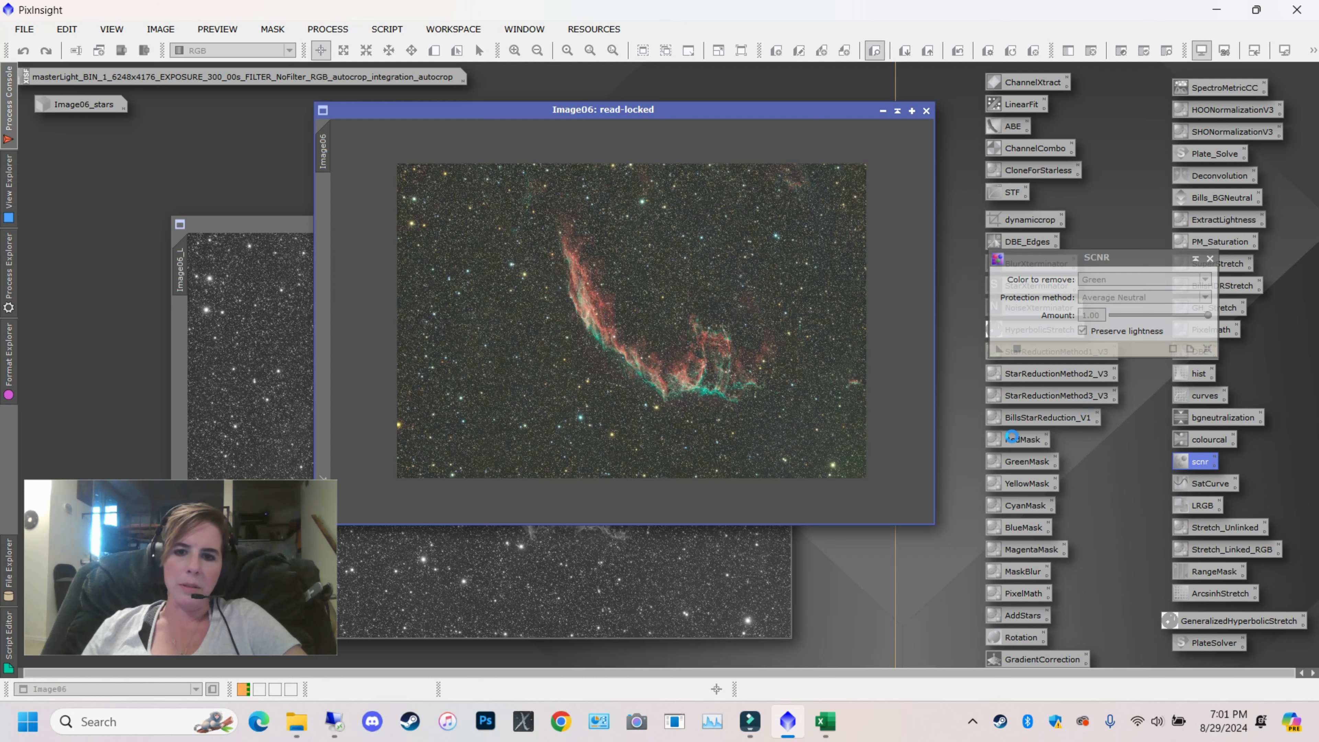
pyautogui.moveTo(712, 111); pyautogui.dragTo(683, 142)
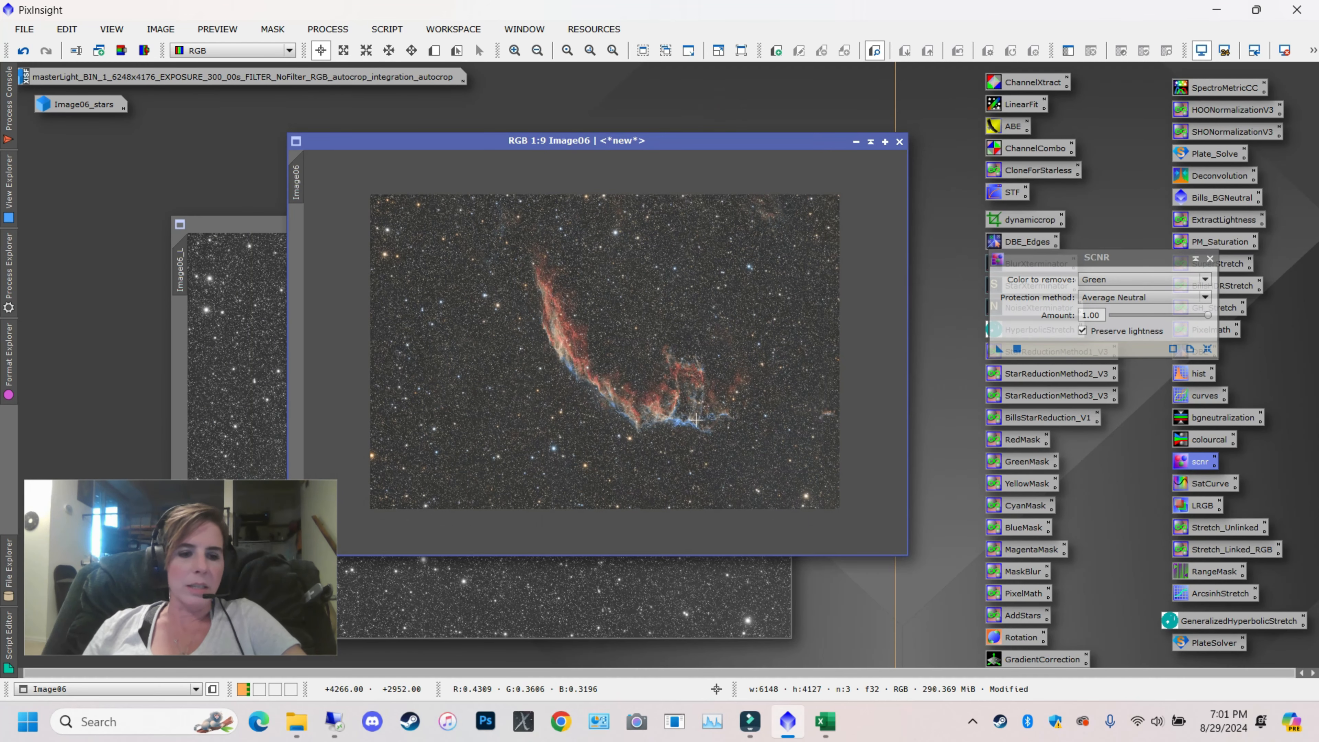
pyautogui.moveTo(199, 571); pyautogui.dragTo(587, 308)
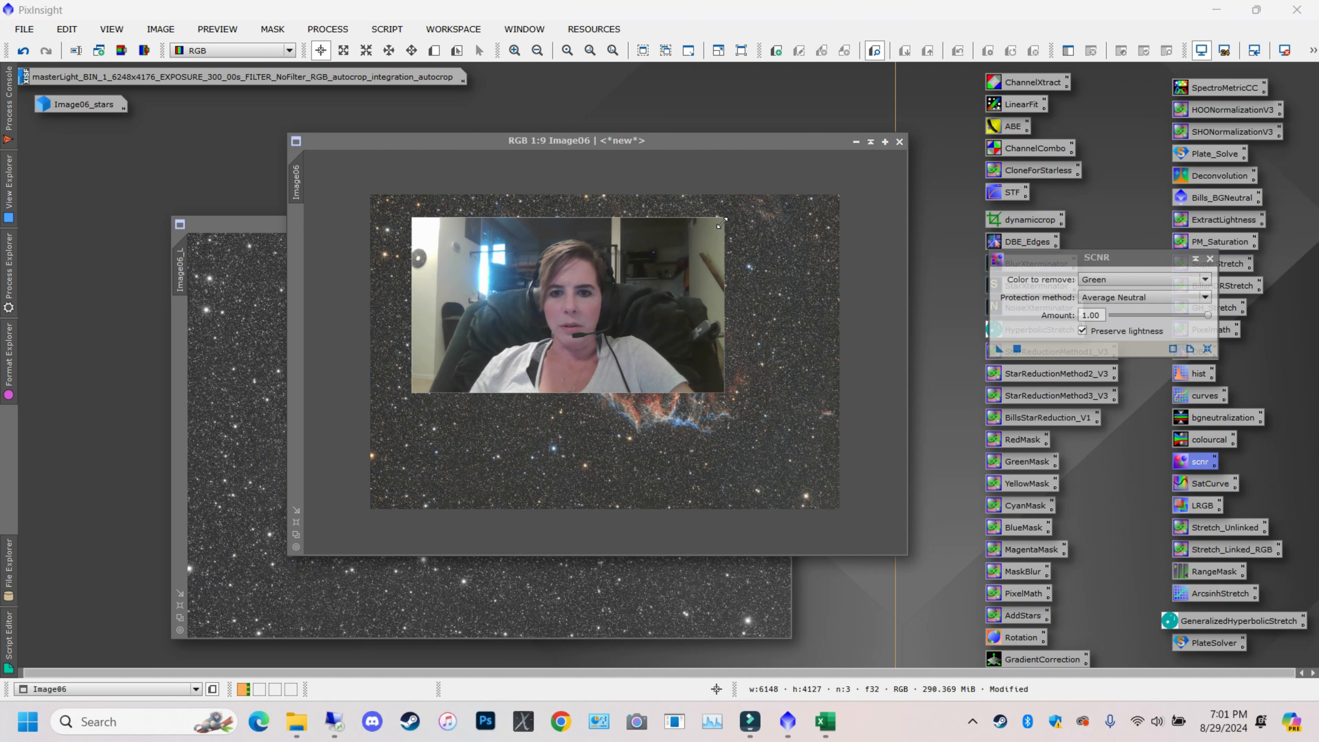
pyautogui.moveTo(721, 224); pyautogui.dragTo(946, 93)
pyautogui.moveTo(412, 414); pyautogui.dragTo(334, 440)
pyautogui.moveTo(708, 288); pyautogui.dragTo(713, 323)
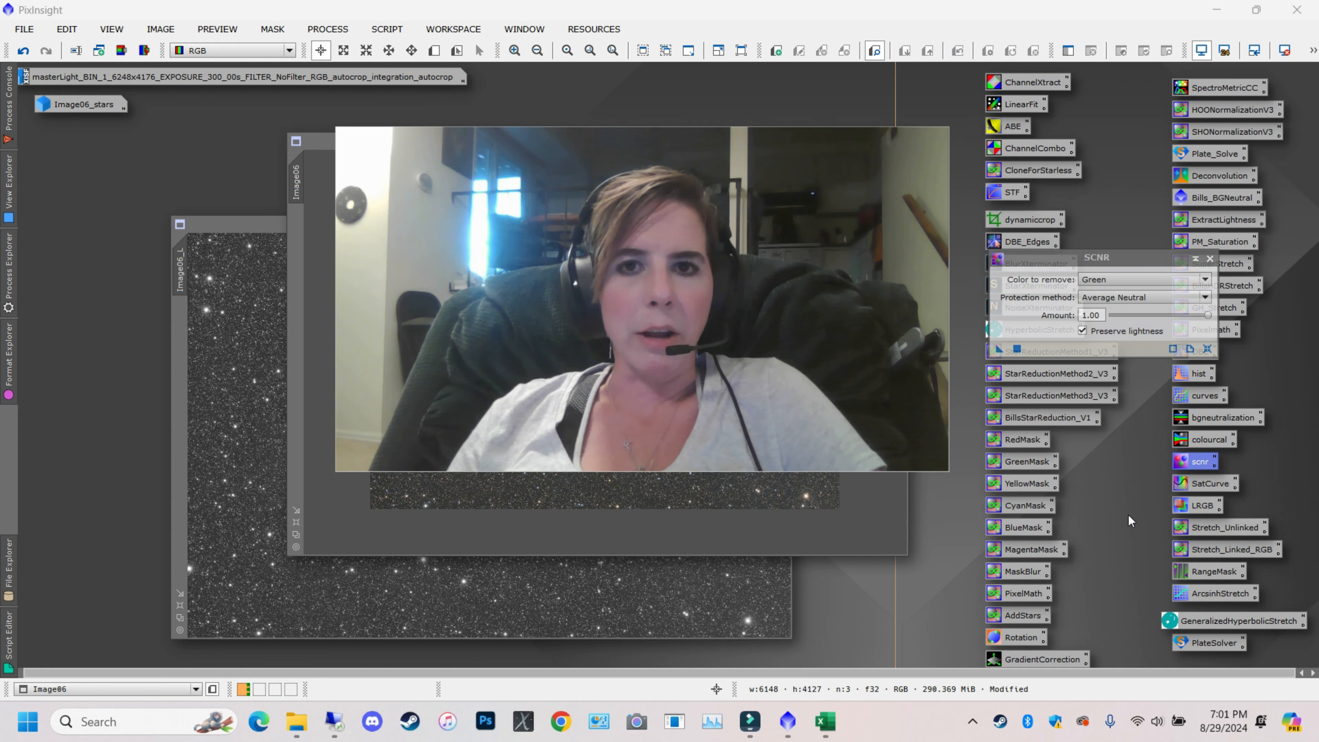
# Undo the last SCNR green removal on Image06, reposition its window, and examine the green filaments of the nebula
pyautogui.click(873, 505)
pyautogui.moveTo(722, 253); pyautogui.dragTo(408, 552)
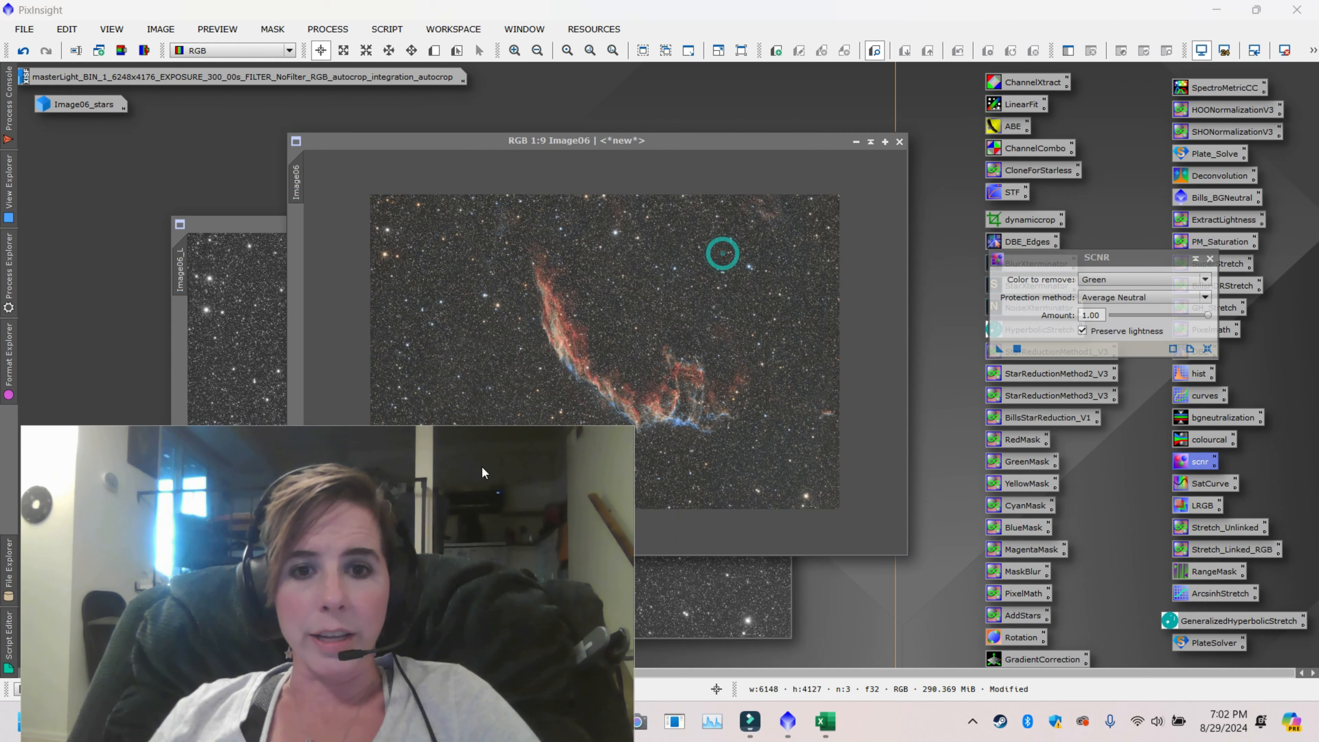
pyautogui.click(390, 239)
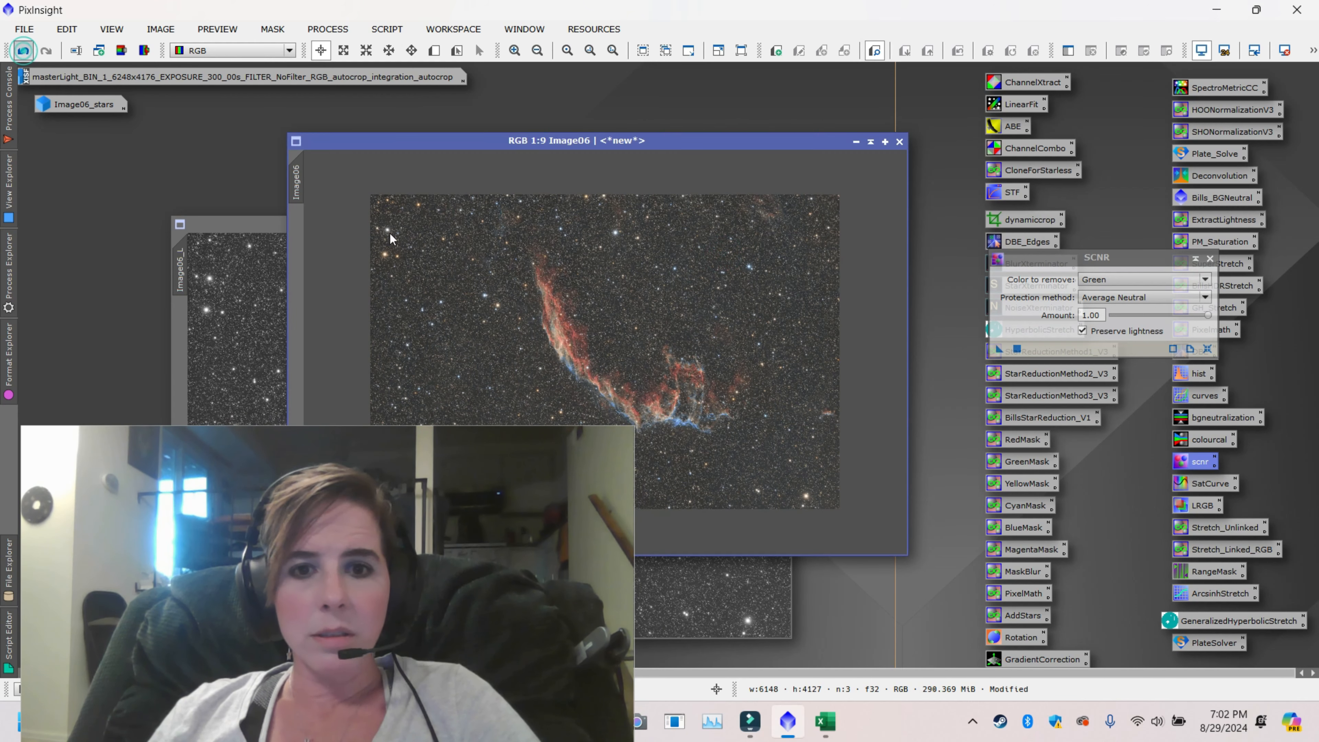
pyautogui.moveTo(677, 138); pyautogui.dragTo(805, 88)
pyautogui.scroll(2, 824, 381)
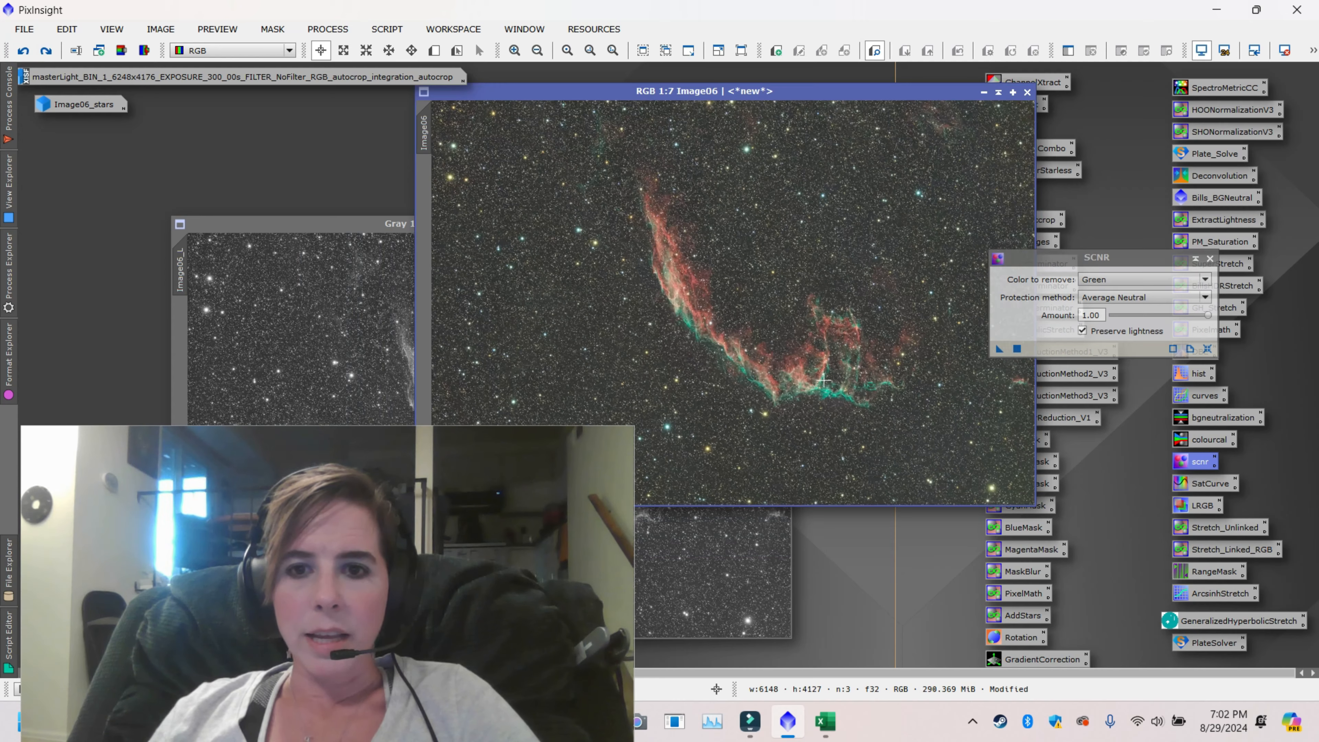
pyautogui.scroll(3, 824, 381)
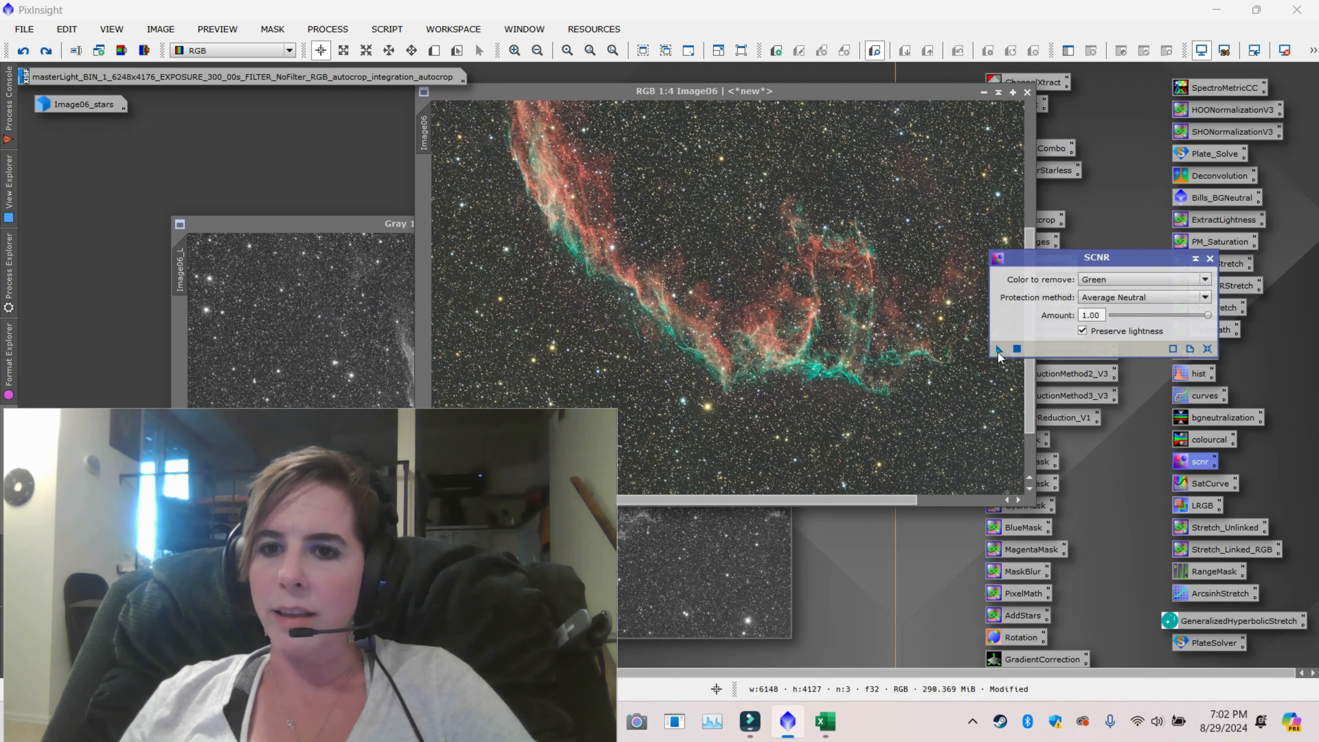
# Try SCNR again on Image06 at Amount 1.00, inspect the nebula colours, and undo it
pyautogui.click(998, 350)
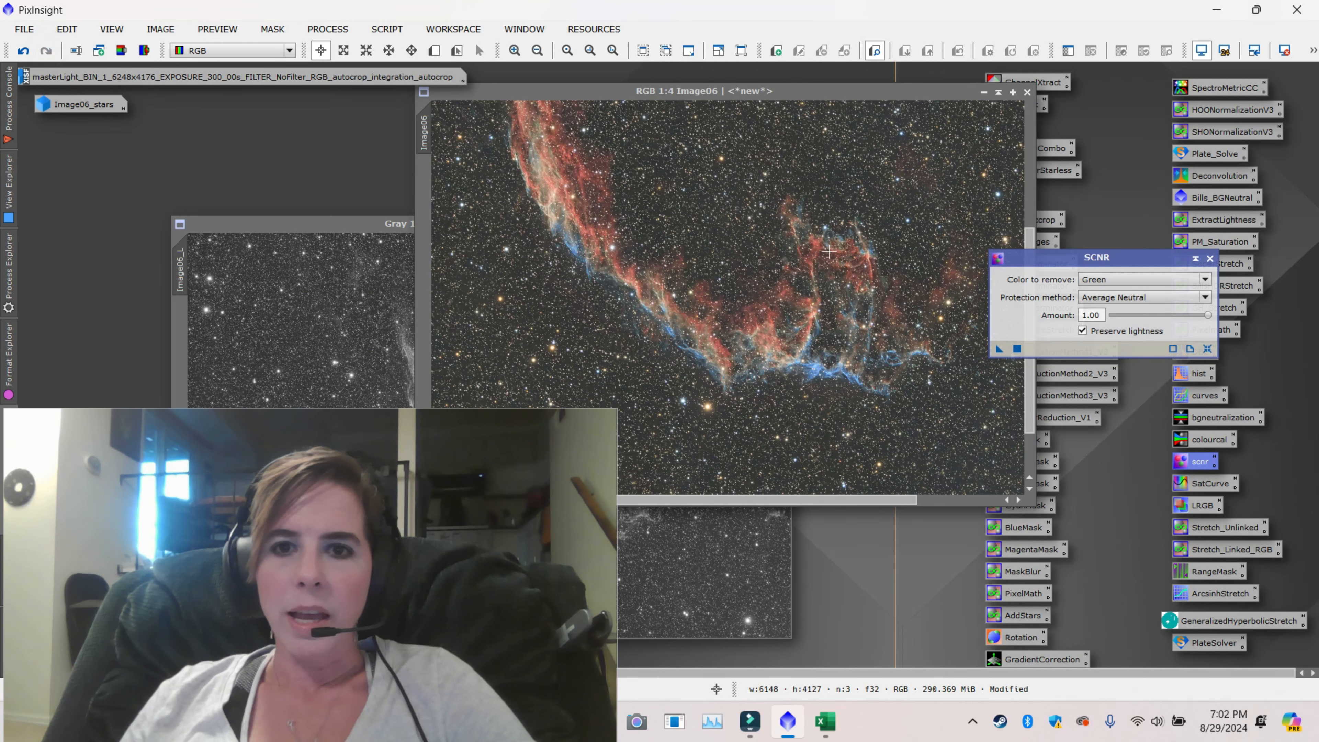
pyautogui.moveTo(829, 93); pyautogui.dragTo(764, 97)
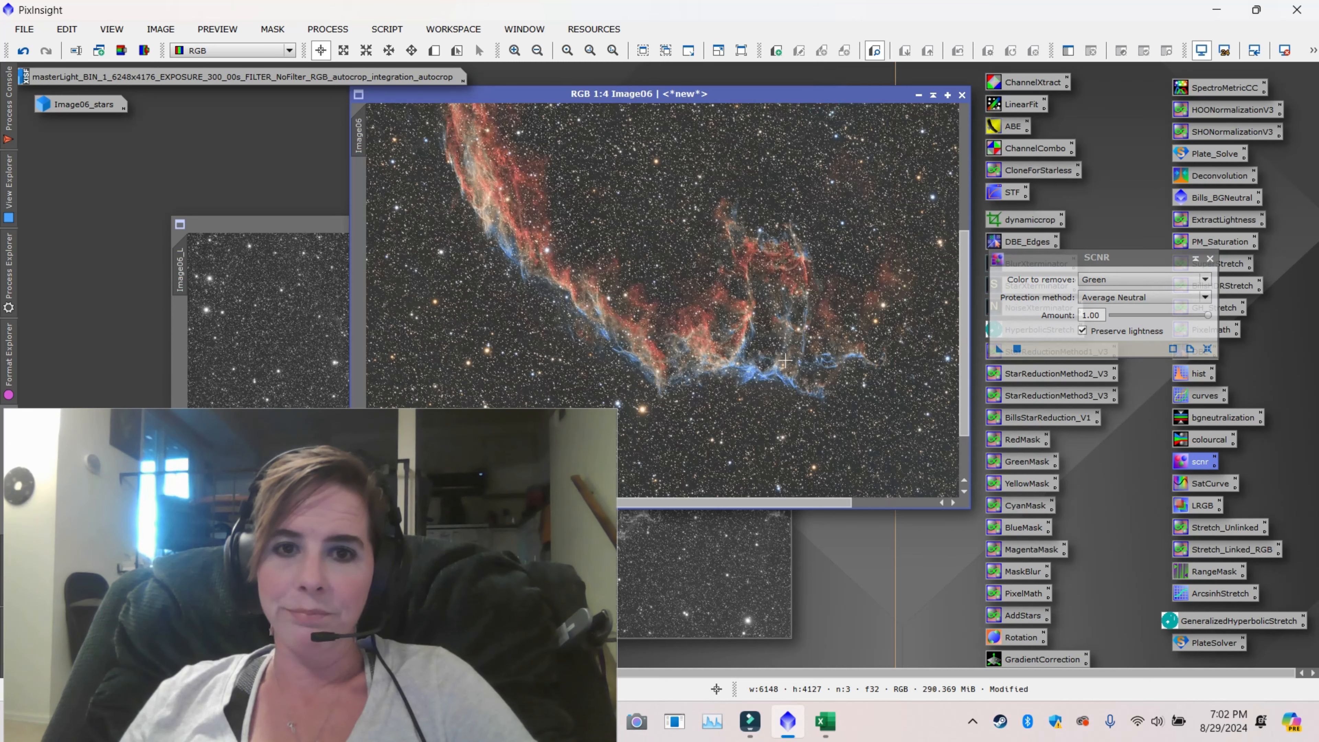
pyautogui.scroll(-2, 784, 361)
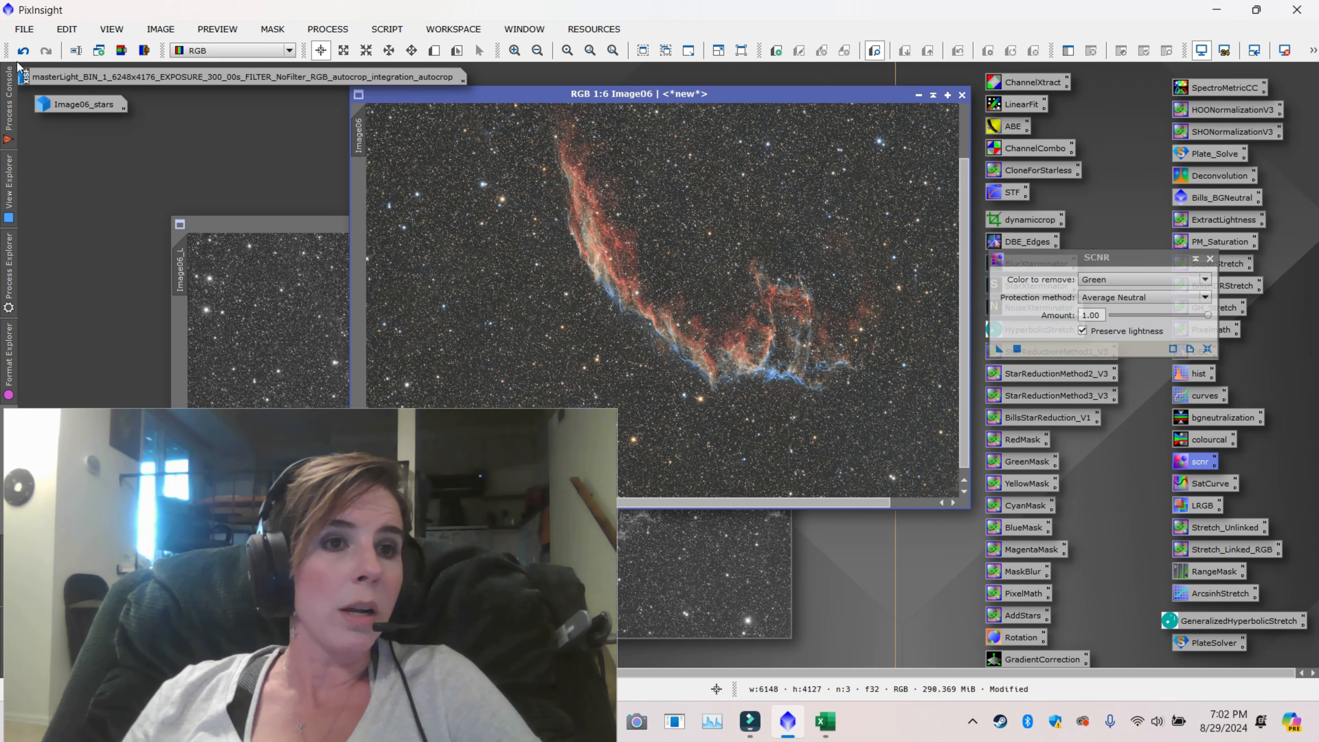
pyautogui.click(23, 50)
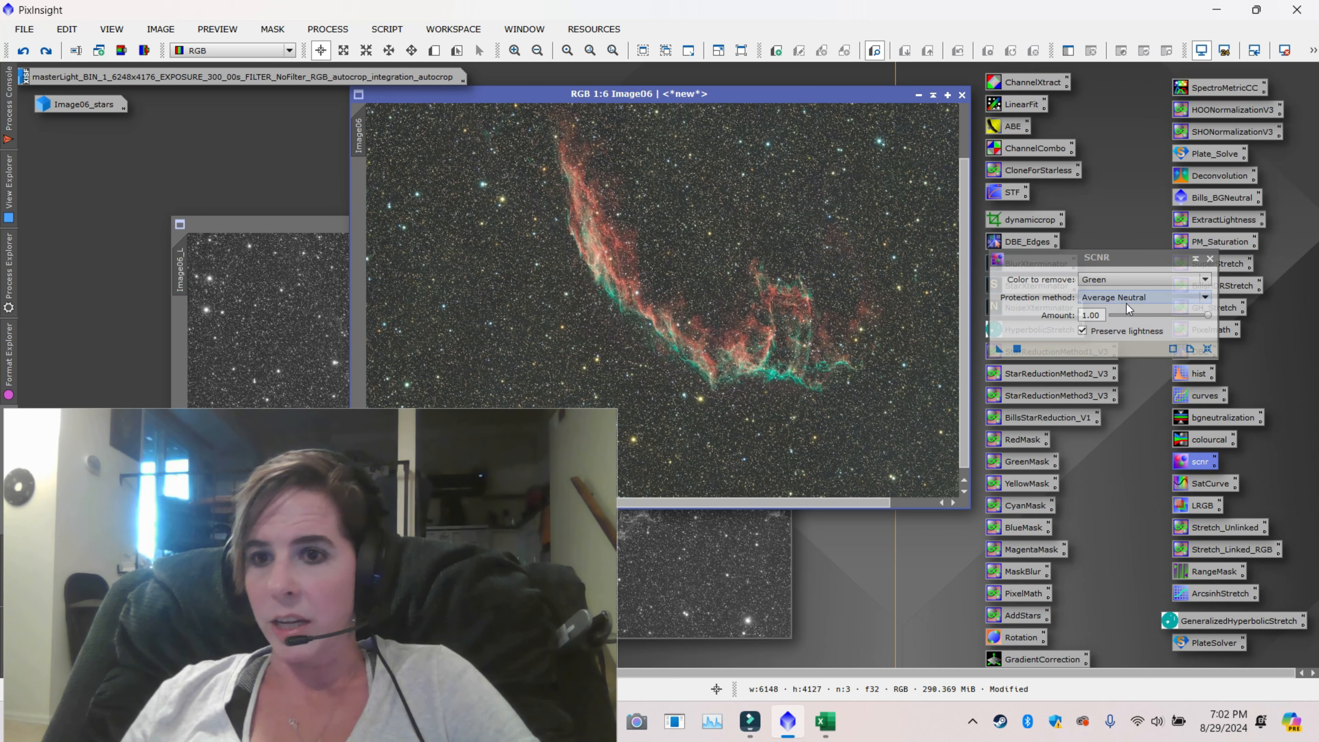
# Try SCNR on Image06 with Amount 0.77 and Average Neutral protection, and undo it
pyautogui.click(1140, 279)
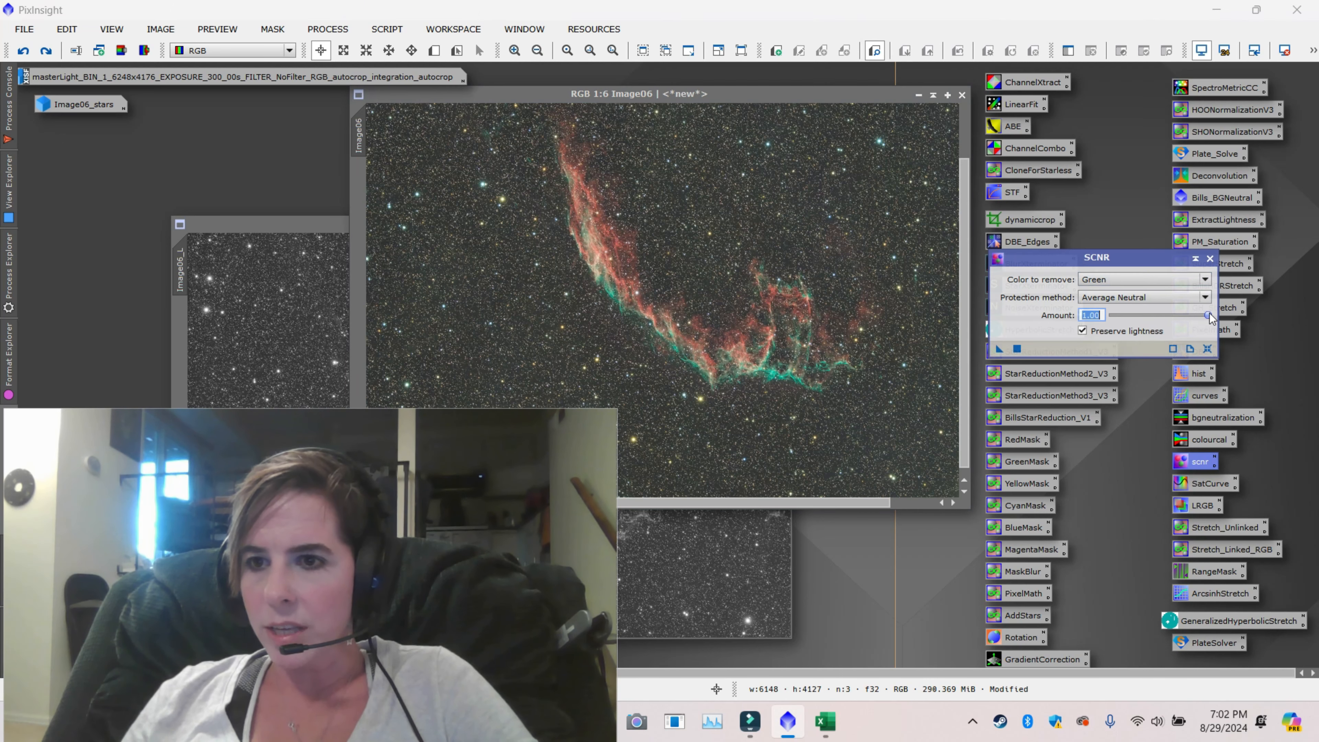
pyautogui.click(1016, 348)
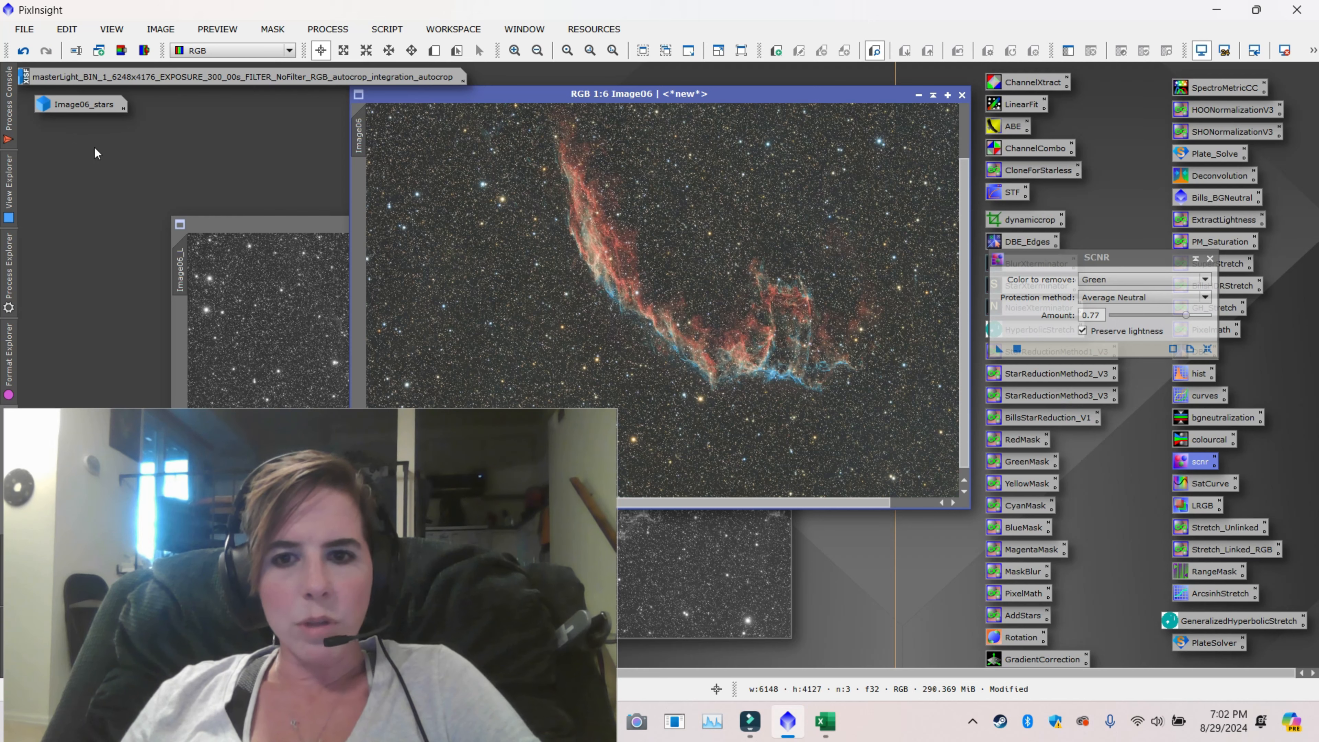
pyautogui.hotkey('ctrl', 'z')
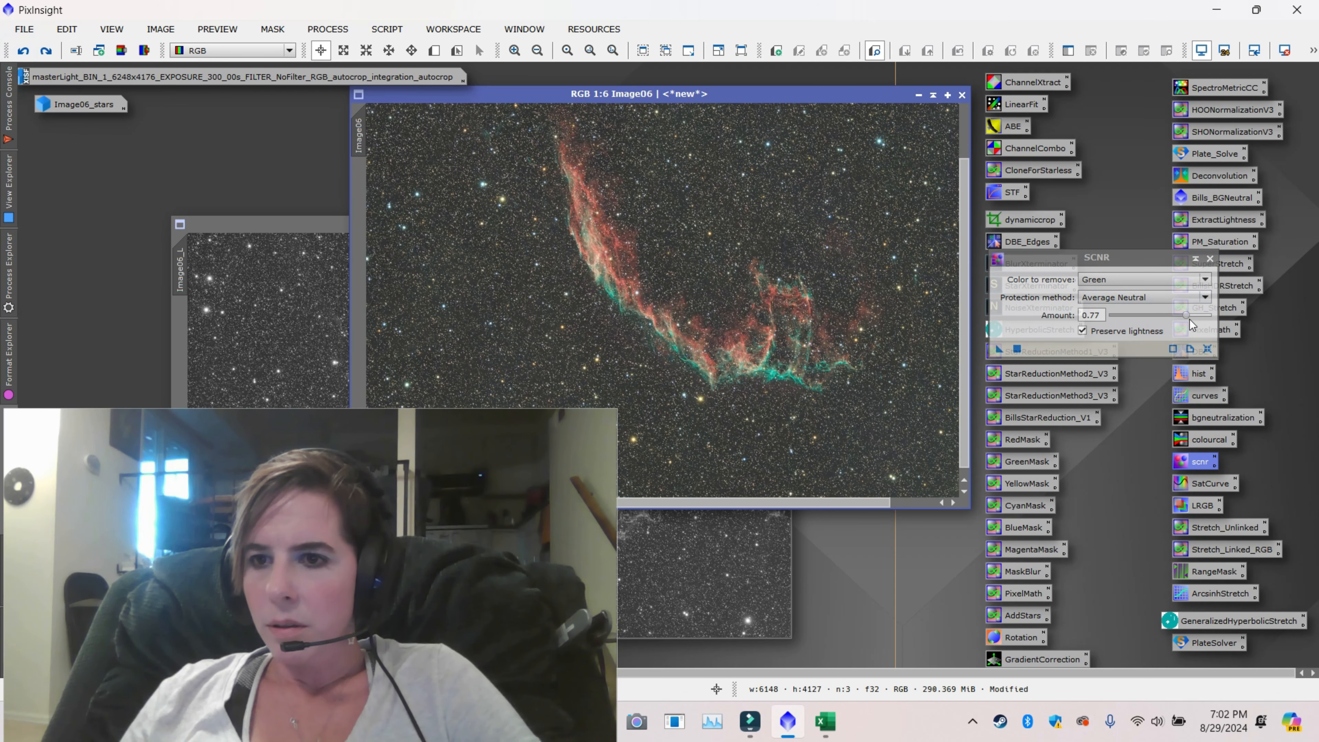
# Apply SCNR to Image06 with Amount 0.48, compare the nebula before and after, and close the process
pyautogui.moveTo(1188, 317); pyautogui.dragTo(1163, 317)
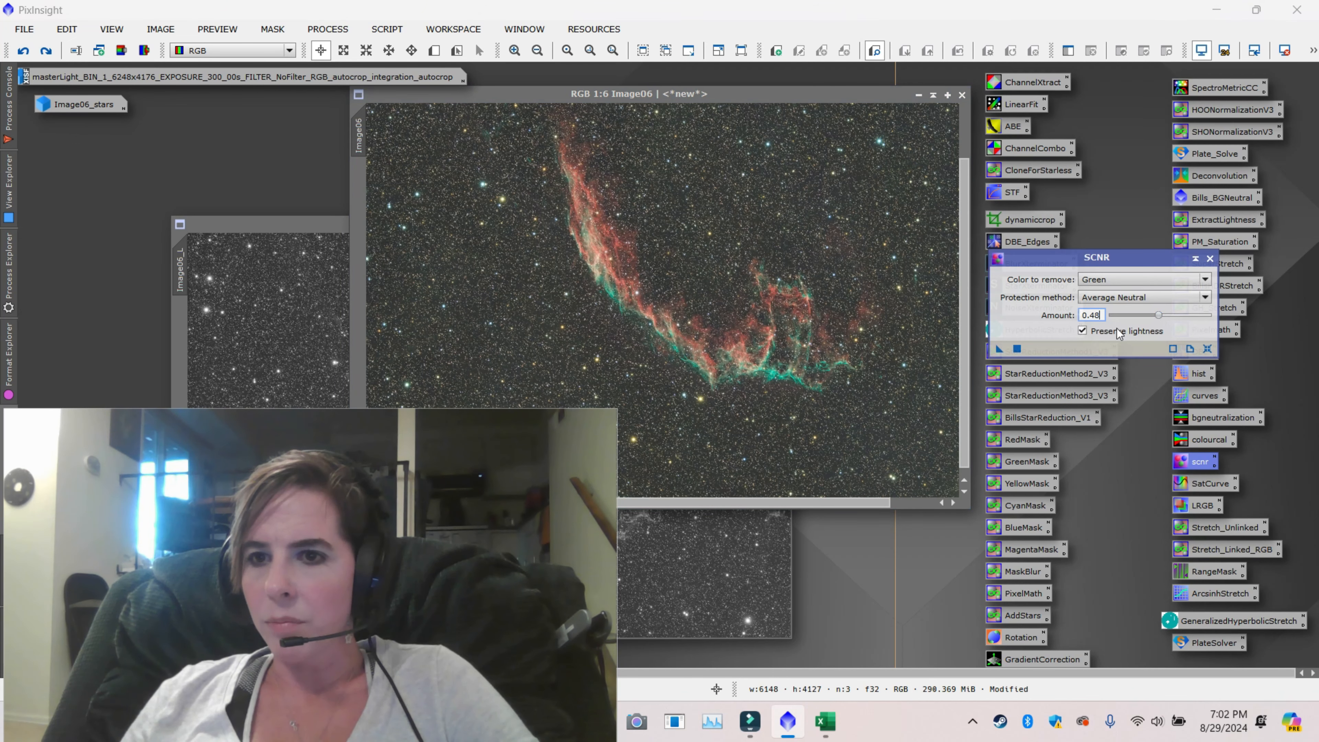
pyautogui.click(997, 350)
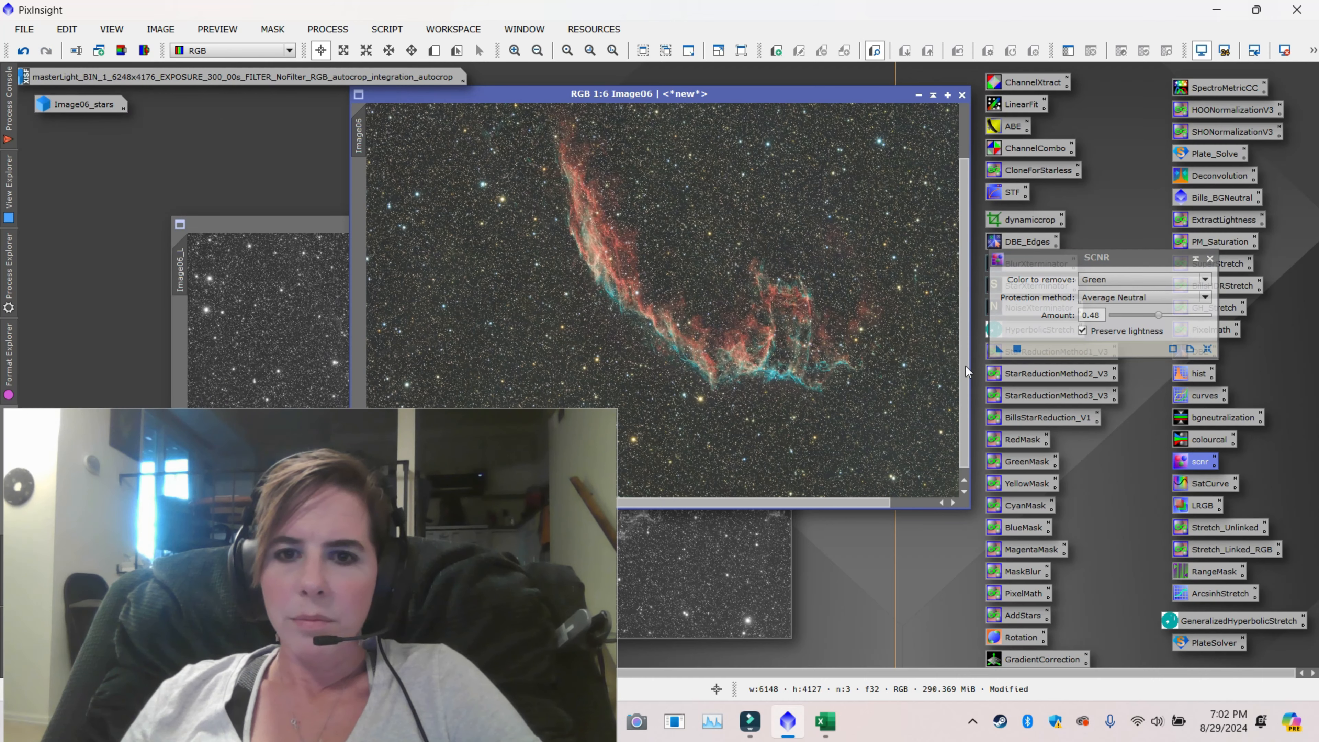
pyautogui.scroll(3, 840, 369)
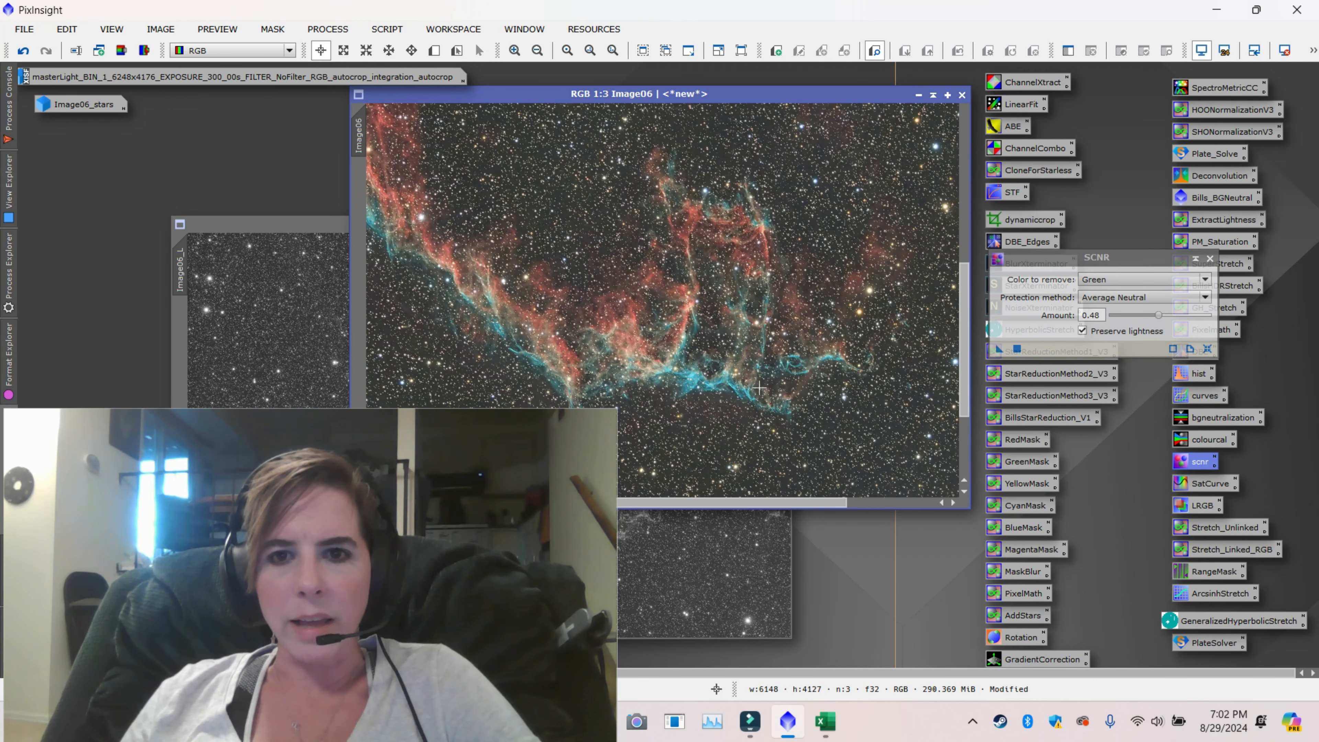
pyautogui.scroll(1, 763, 387)
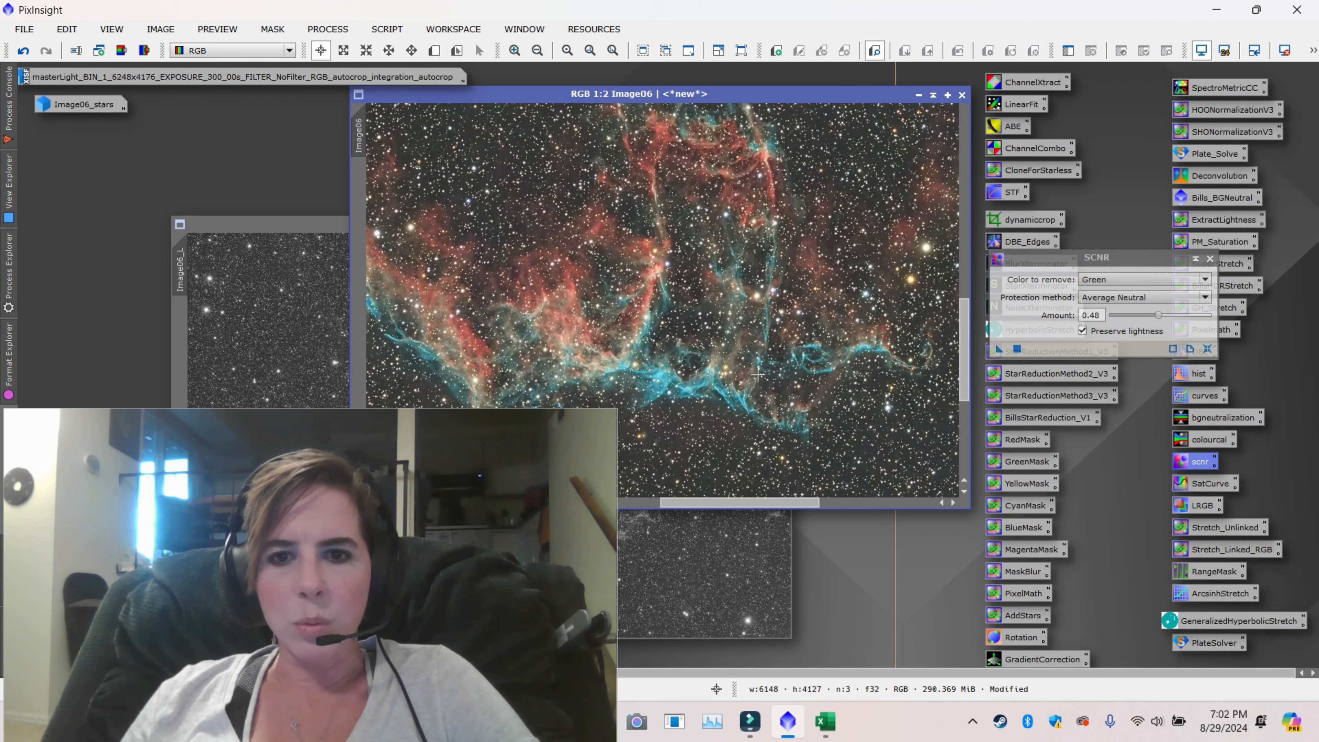
pyautogui.click(23, 50)
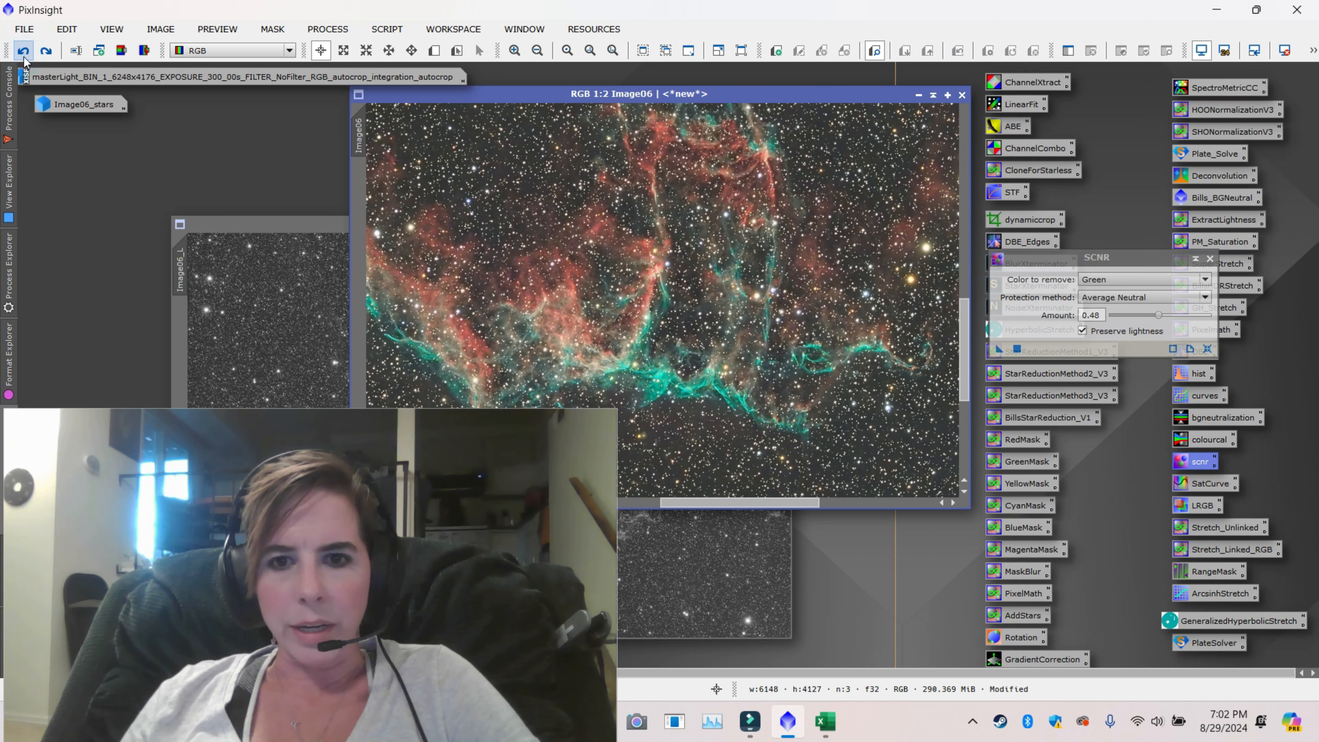
pyautogui.click(45, 51)
pyautogui.scroll(-1, 642, 309)
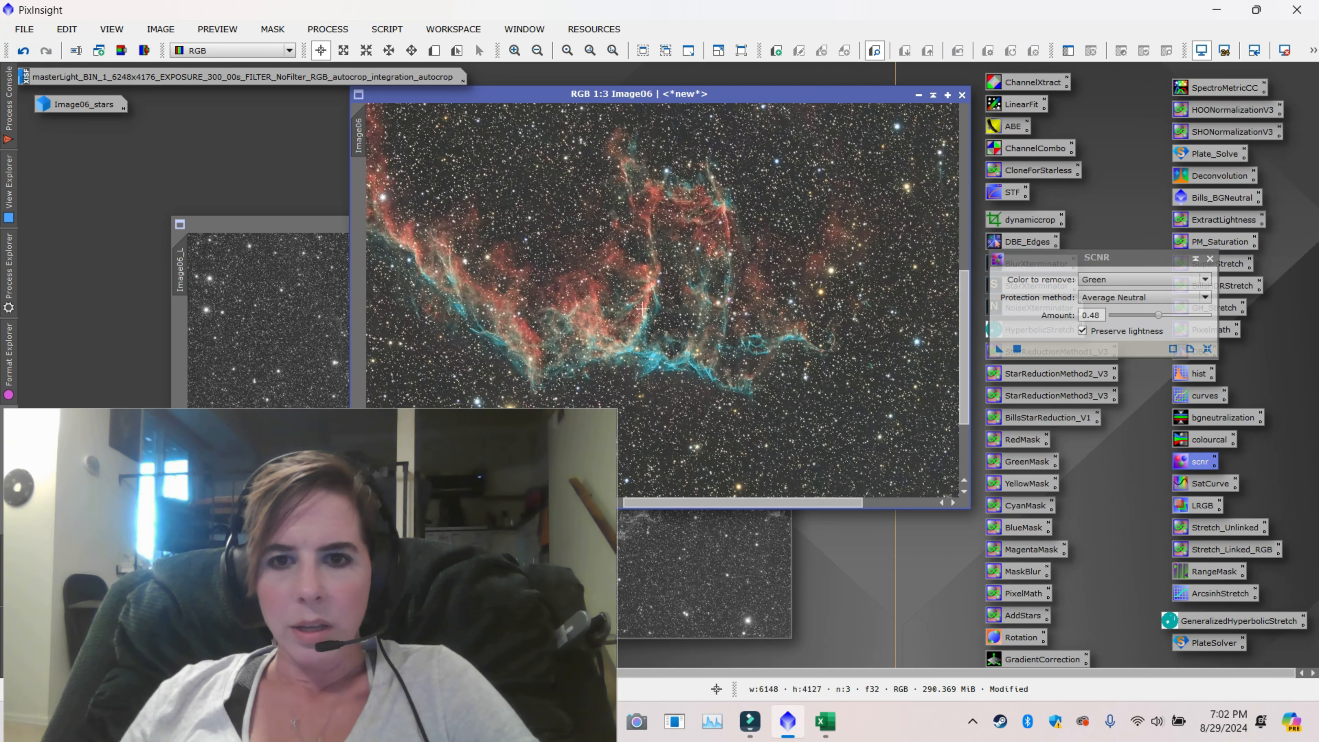
pyautogui.scroll(-4, 642, 308)
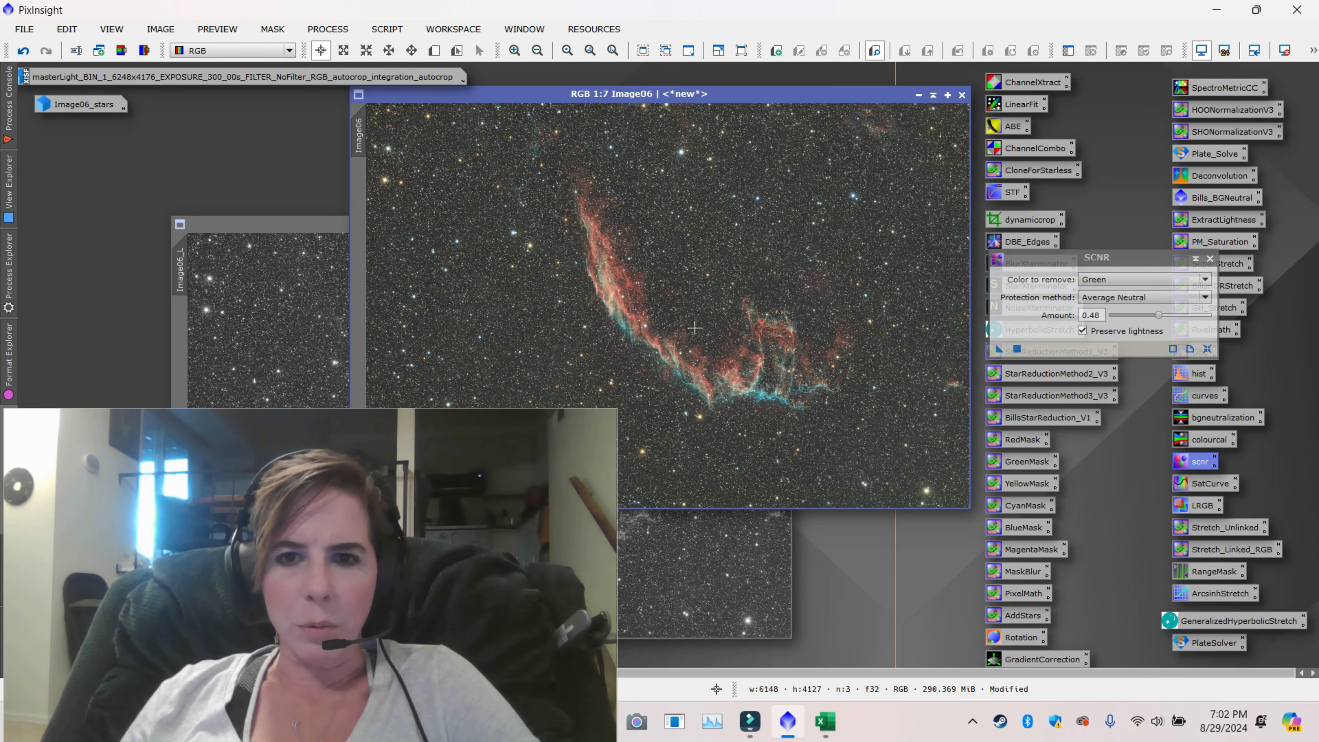
pyautogui.click(1210, 258)
# Close the Image06_L lightness image and reposition the Image06 window so the whole frame is shown
pyautogui.click(270, 250)
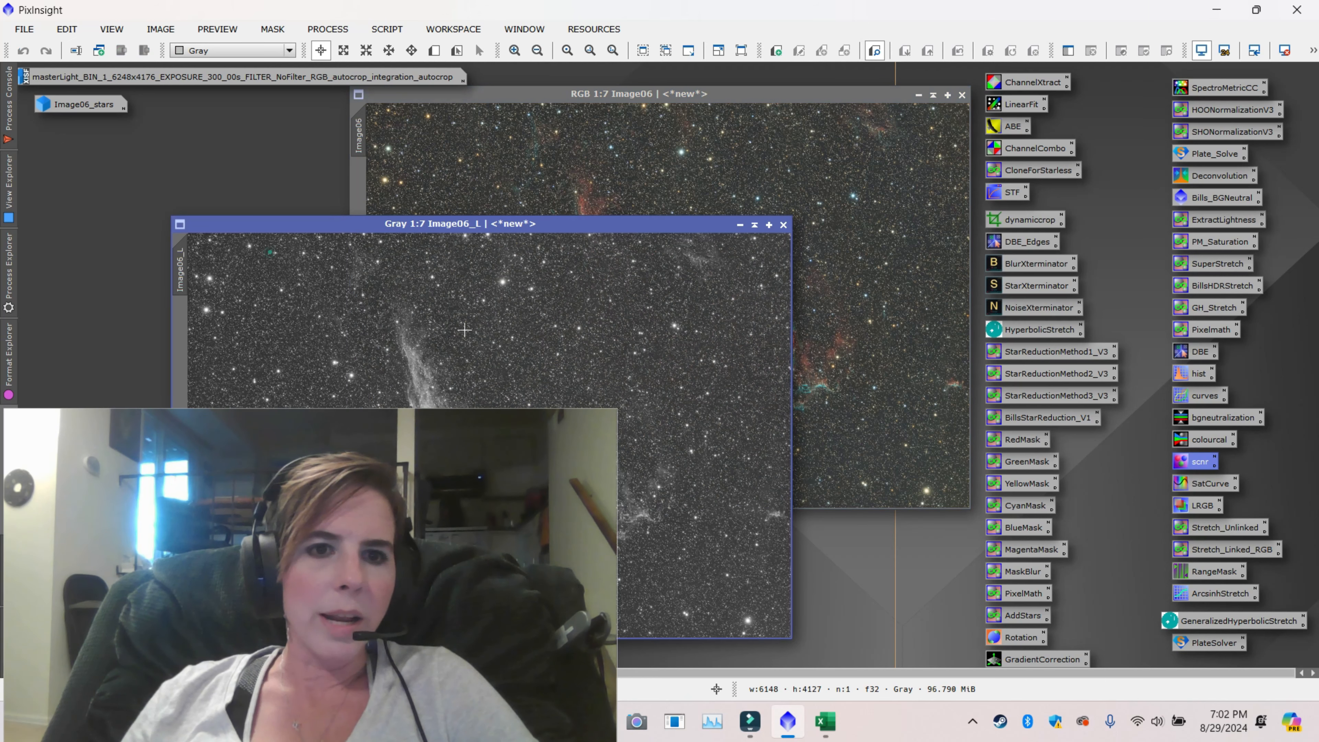
pyautogui.click(783, 224)
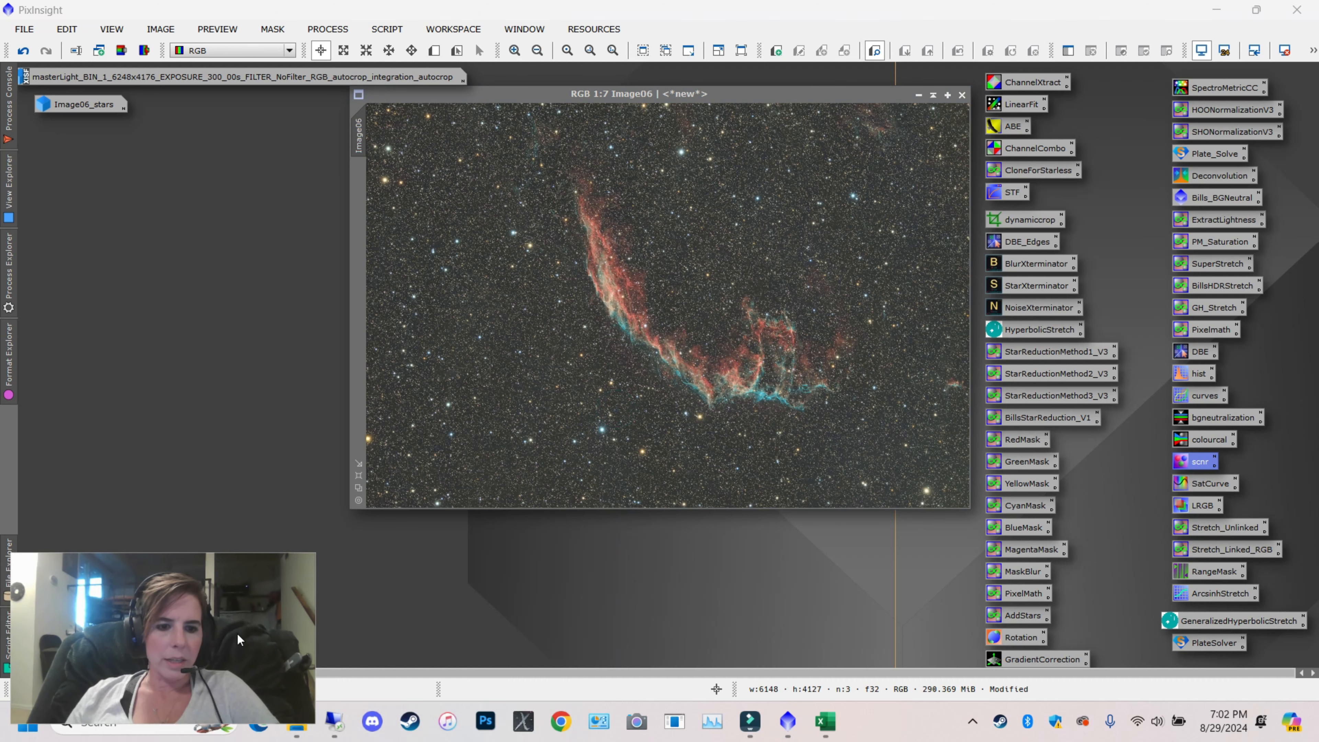
pyautogui.moveTo(753, 96); pyautogui.dragTo(696, 140)
pyautogui.scroll(-5, 670, 323)
pyautogui.scroll(4, 694, 383)
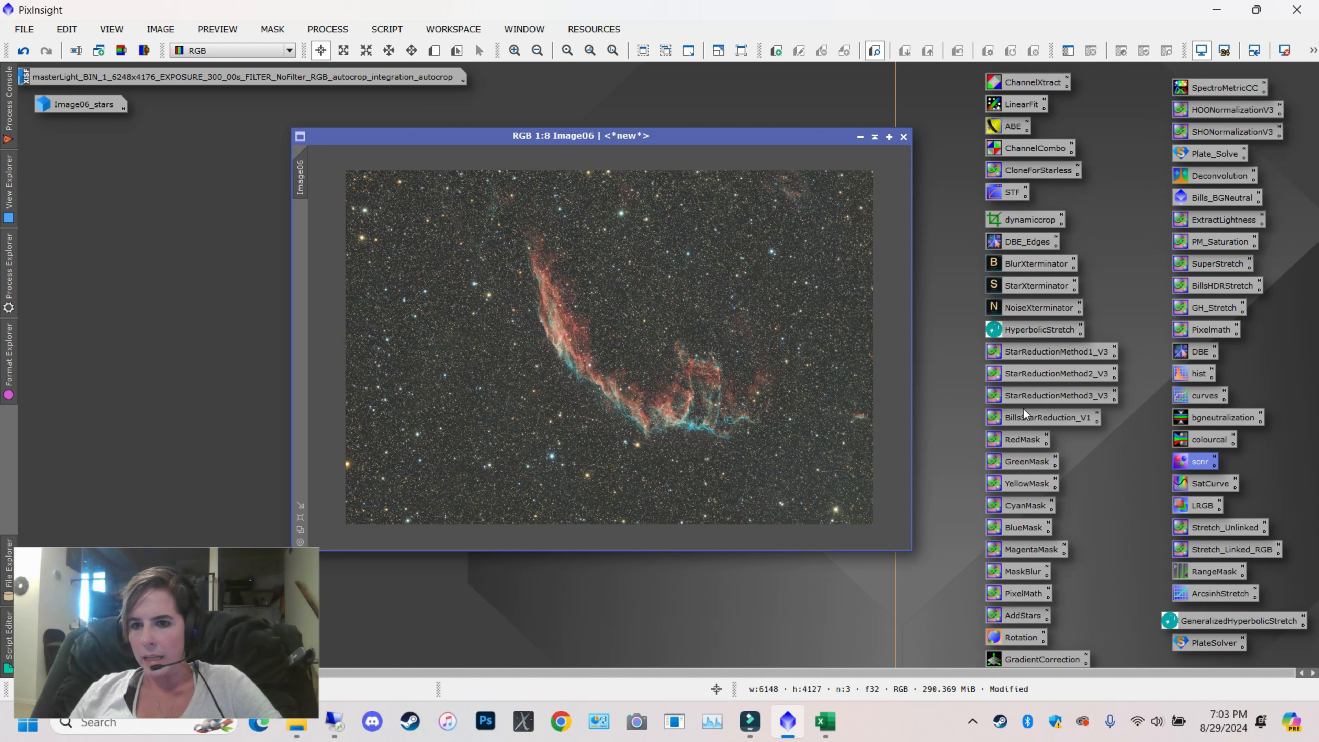
# Set up StarXTerminator with Generate Star Image enabled and Unscreen Stars off, and close the old Image06_stars image
pyautogui.doubleClick(1023, 284)
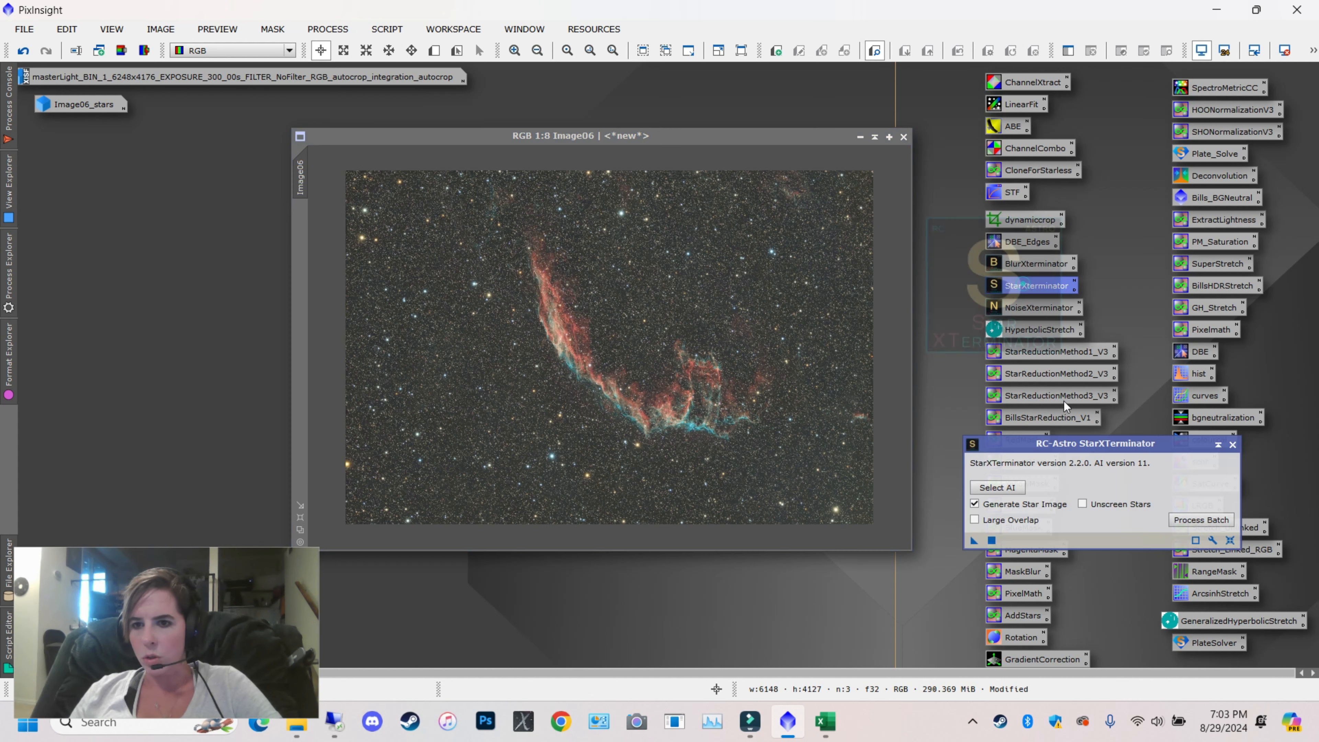
pyautogui.click(976, 504)
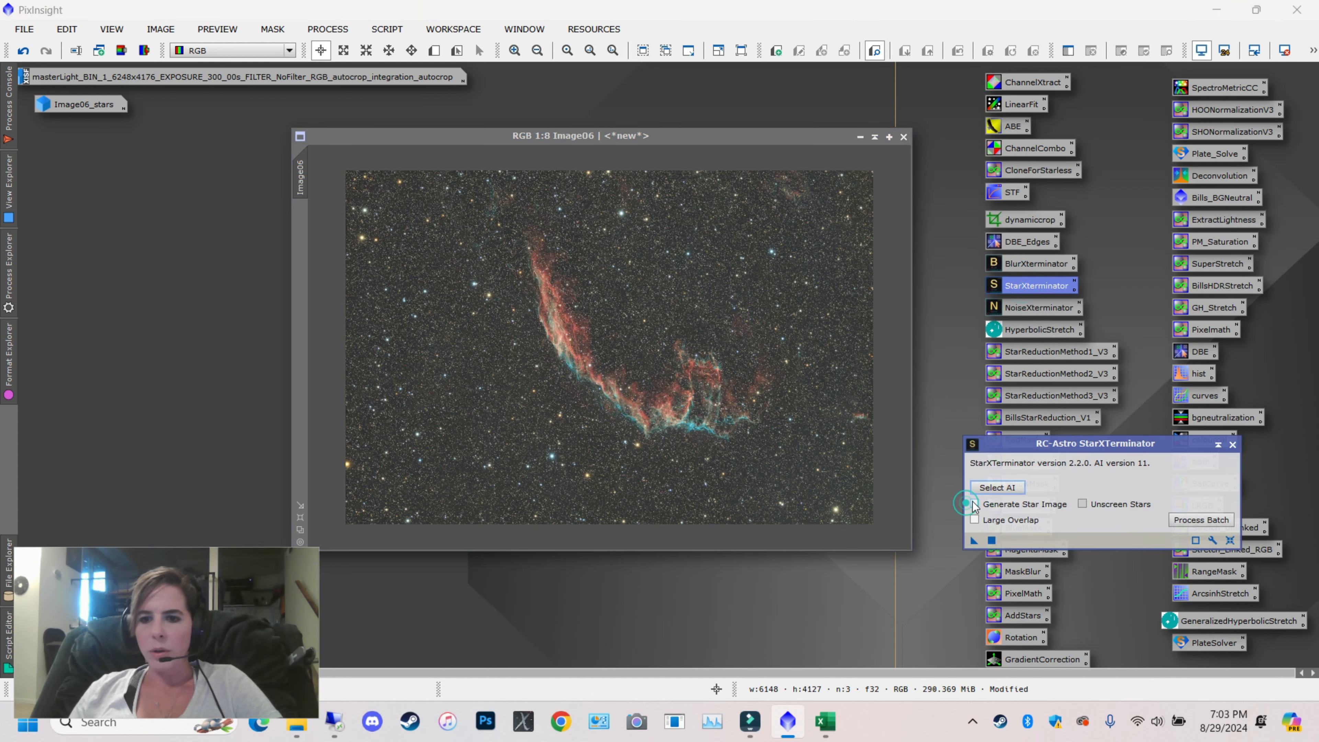
pyautogui.moveTo(974, 541)
pyautogui.mouseDown()
pyautogui.moveTo(602, 629)
pyautogui.moveTo(633, 561)
pyautogui.moveTo(956, 544)
pyautogui.mouseUp()
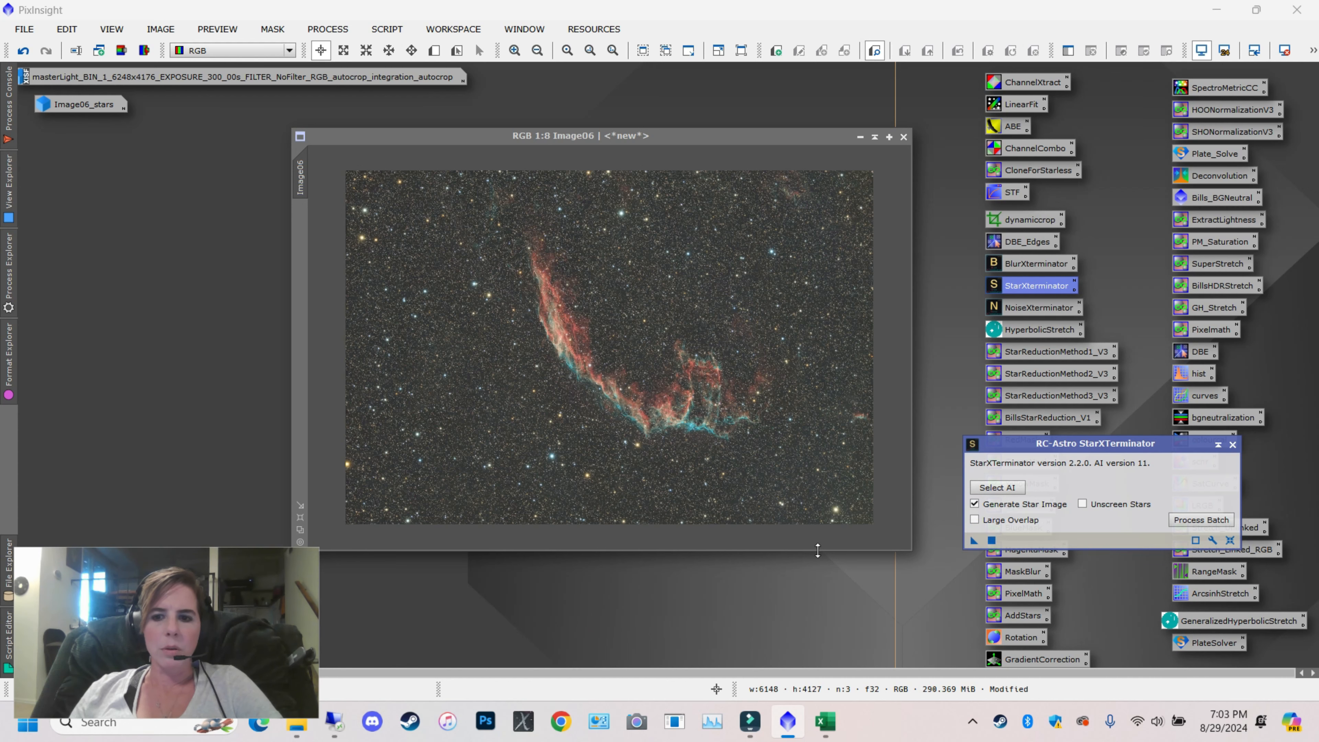
pyautogui.doubleClick(93, 105)
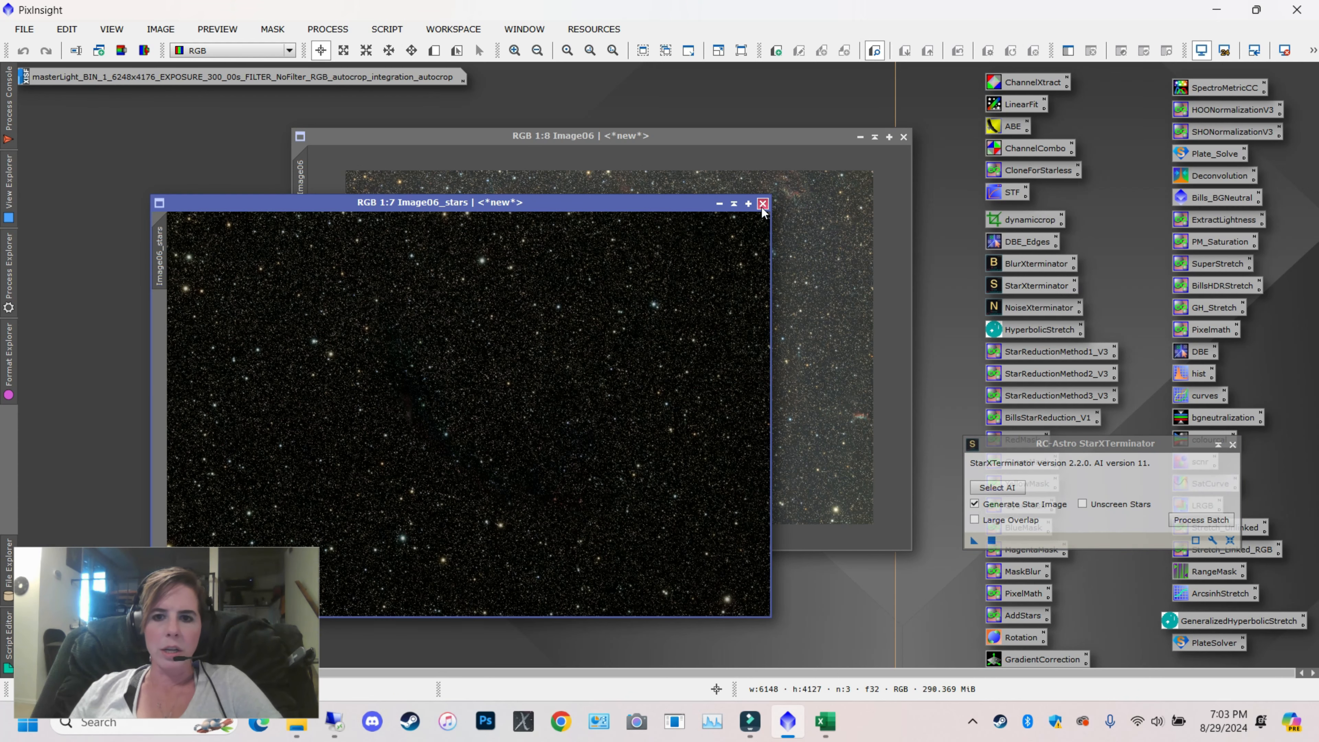
pyautogui.click(763, 203)
# Remove the stars from Image06 with StarXTerminator, minimize the generated star image, inspect the starless nebula, and close the process
pyautogui.click(975, 540)
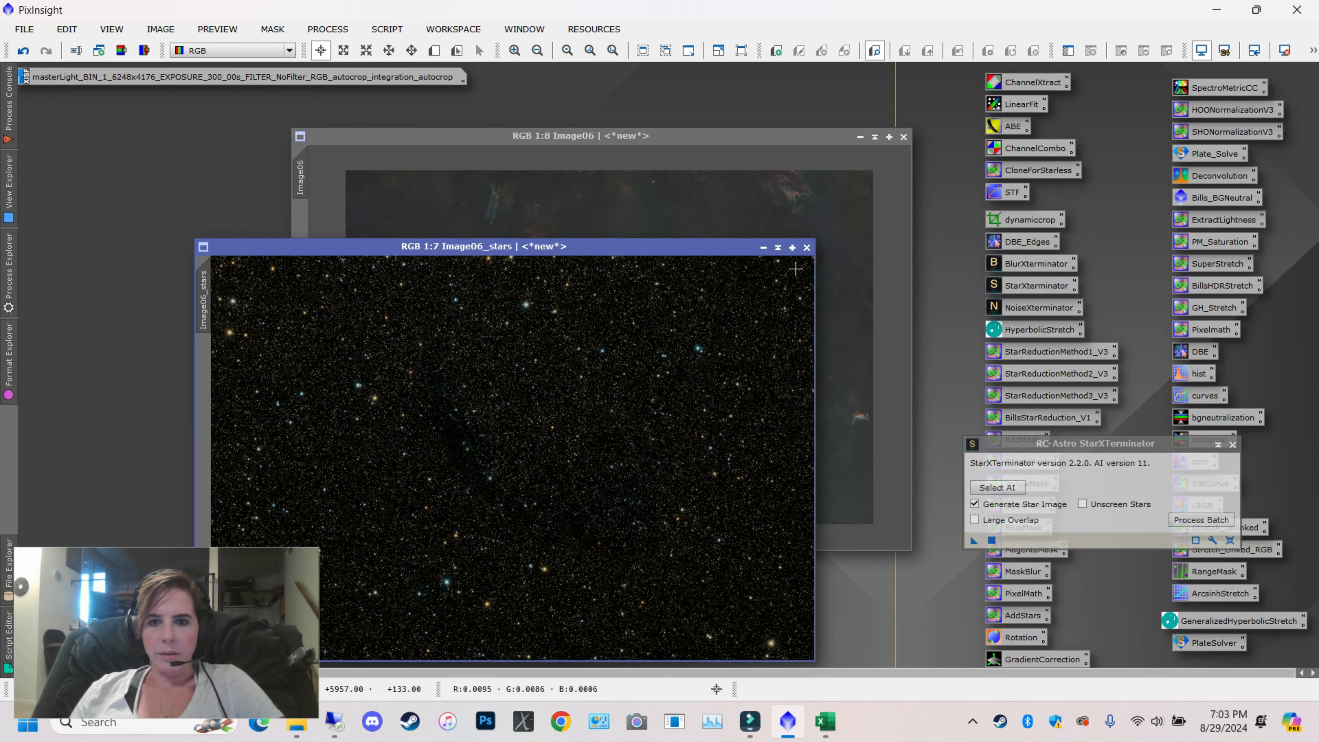
pyautogui.click(763, 248)
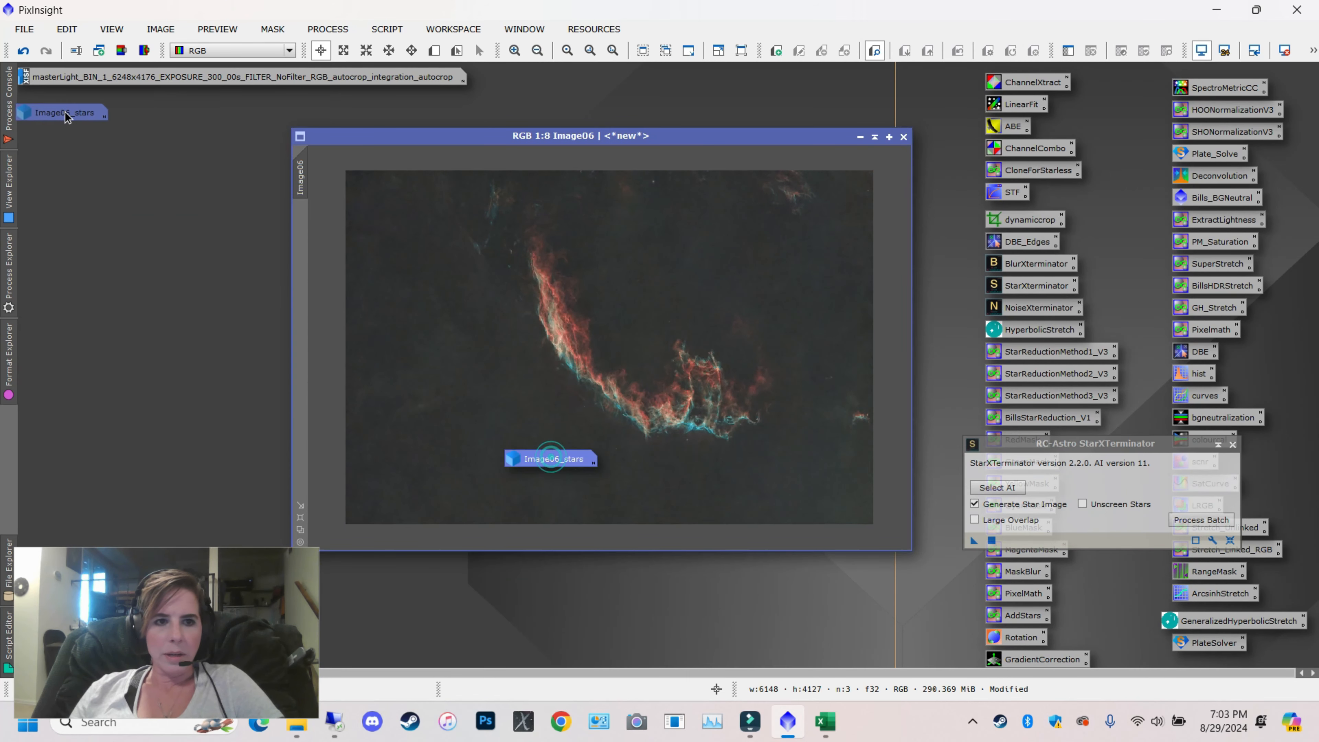
pyautogui.scroll(6, 691, 405)
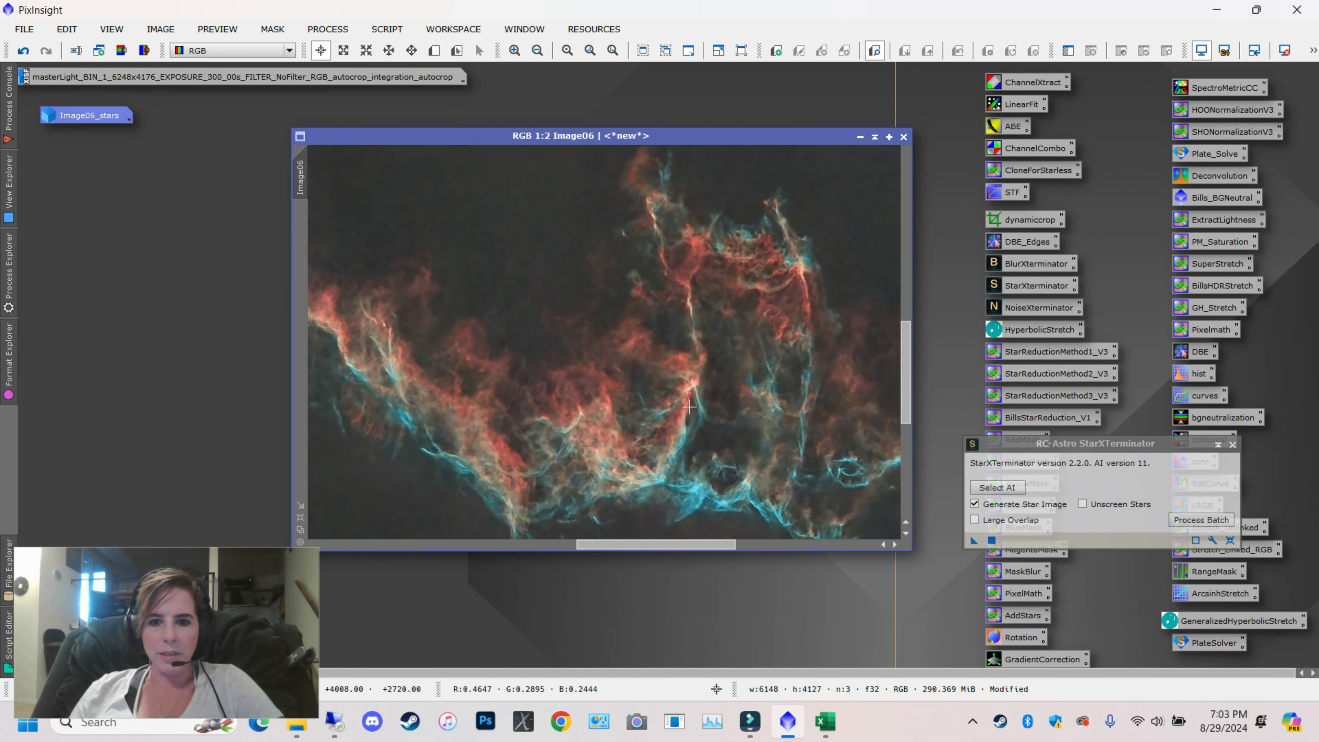
pyautogui.scroll(-6, 689, 408)
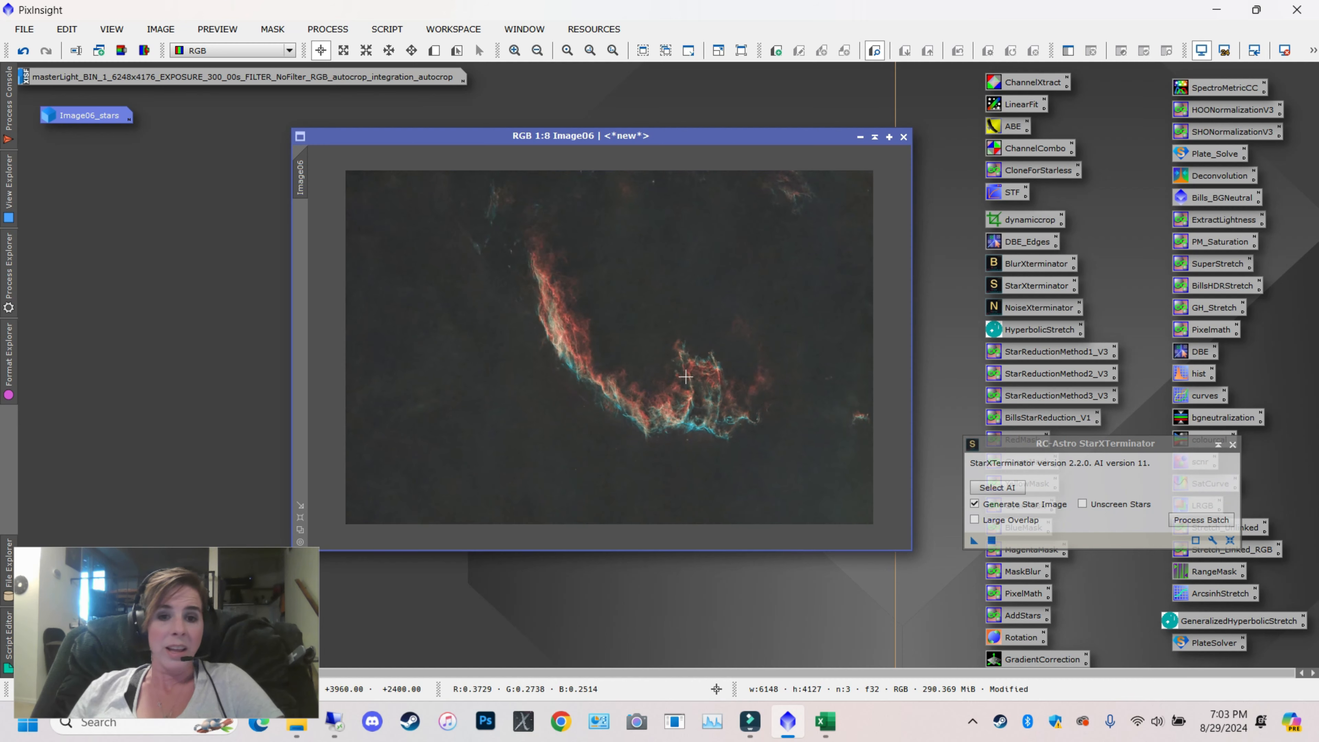
pyautogui.scroll(-2, 718, 353)
pyautogui.scroll(4, 719, 348)
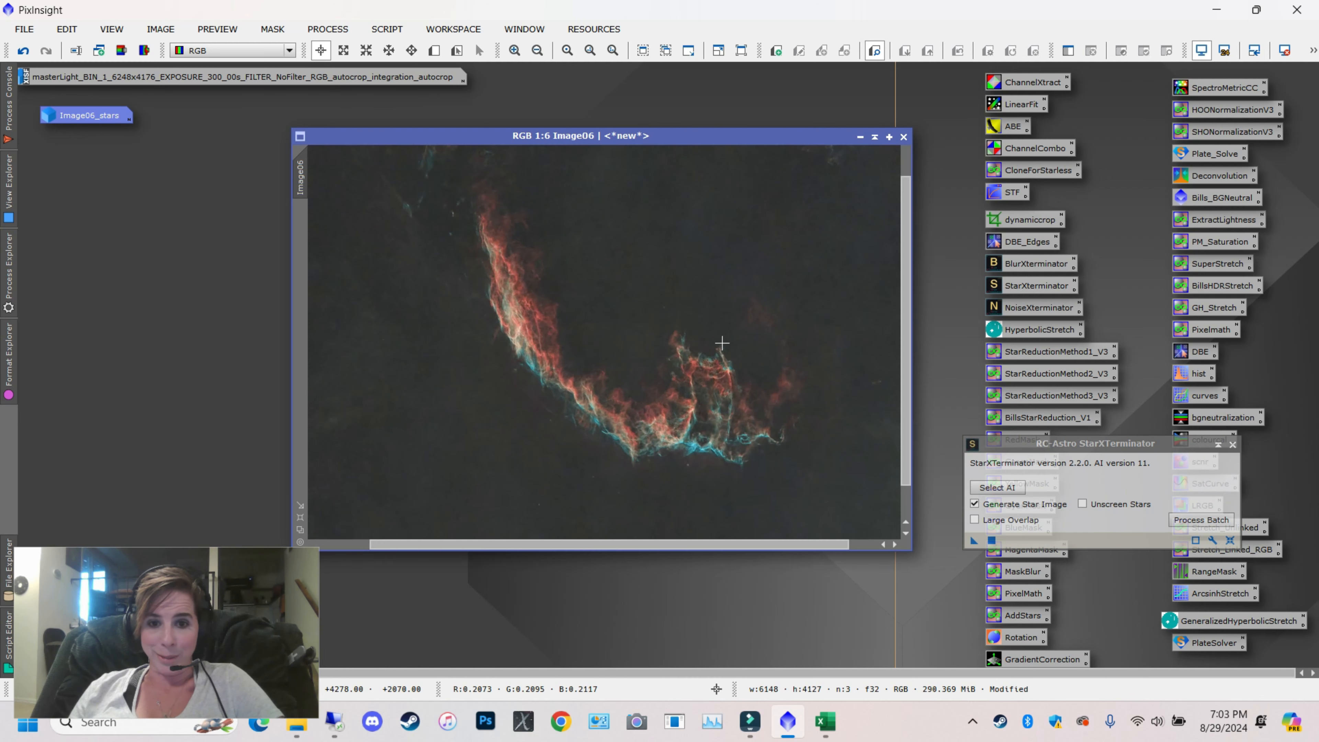
pyautogui.scroll(-2, 722, 345)
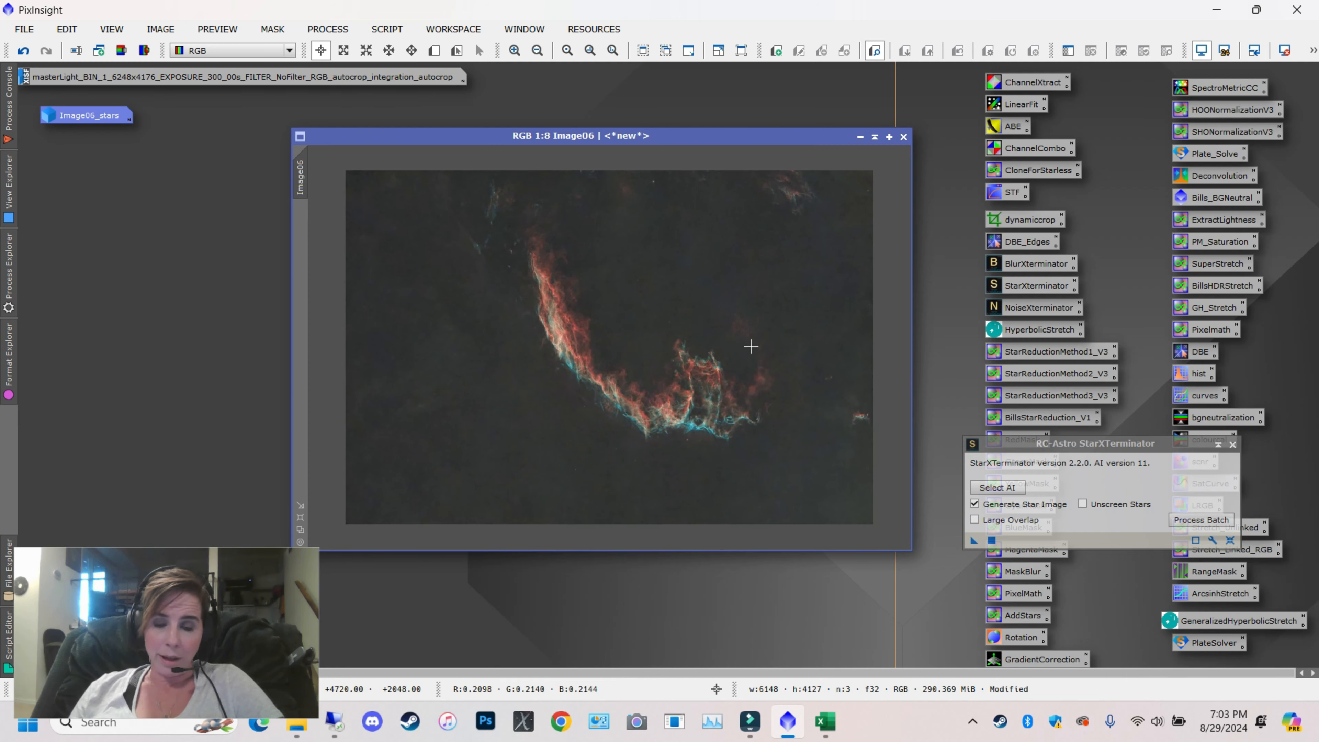
pyautogui.scroll(1, 751, 346)
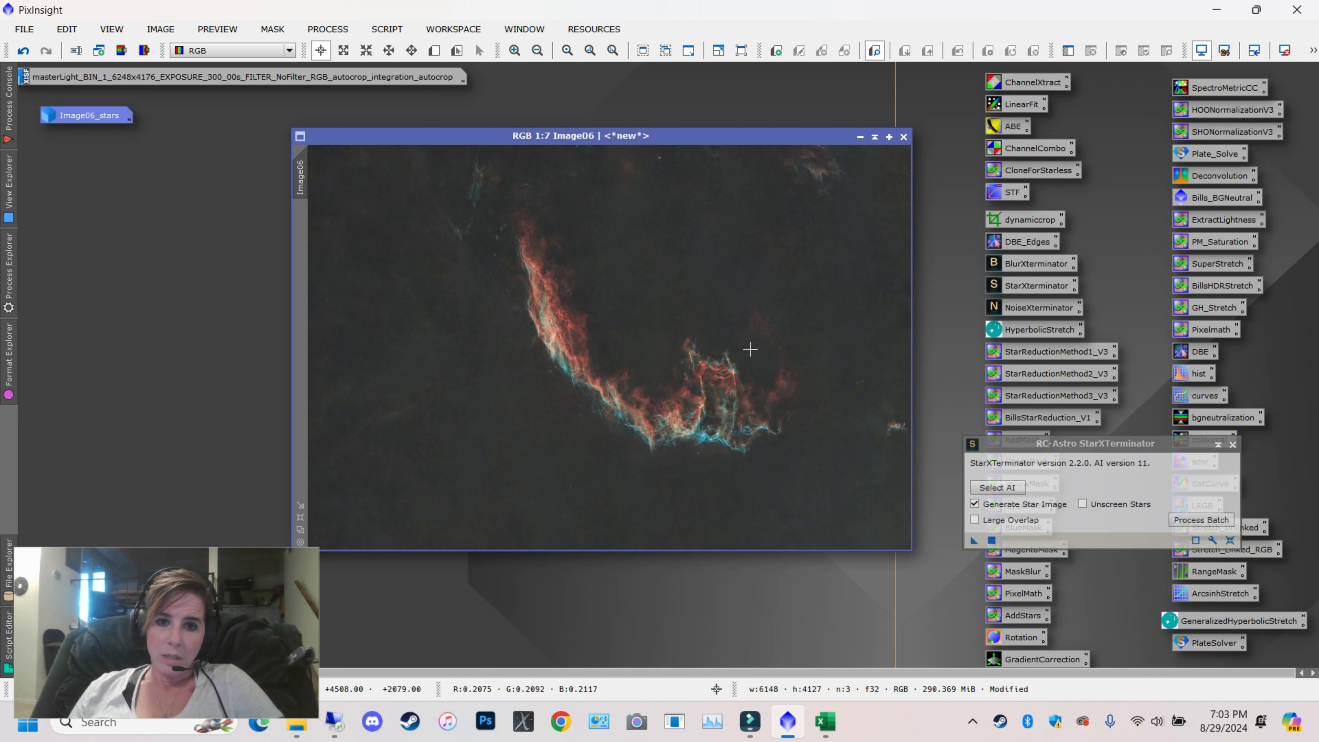
pyautogui.click(1232, 445)
pyautogui.scroll(3, 662, 375)
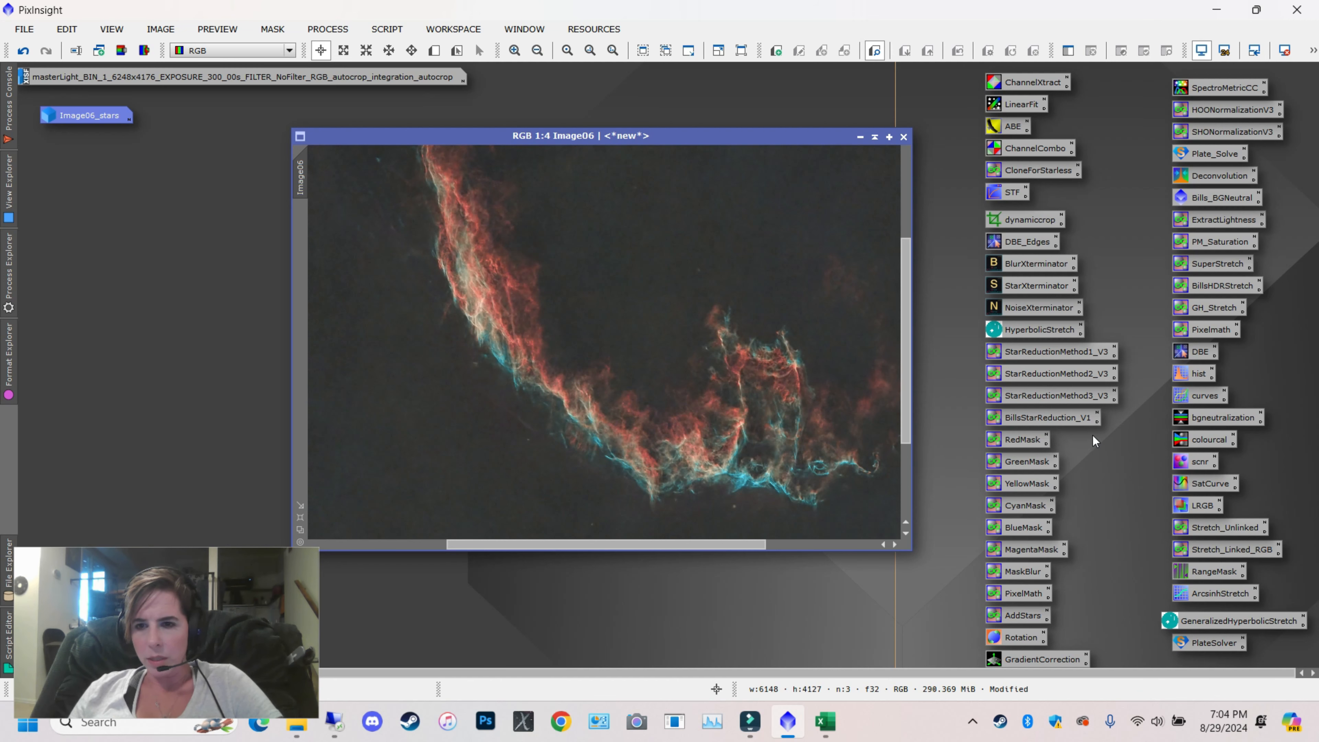
pyautogui.click(325, 26)
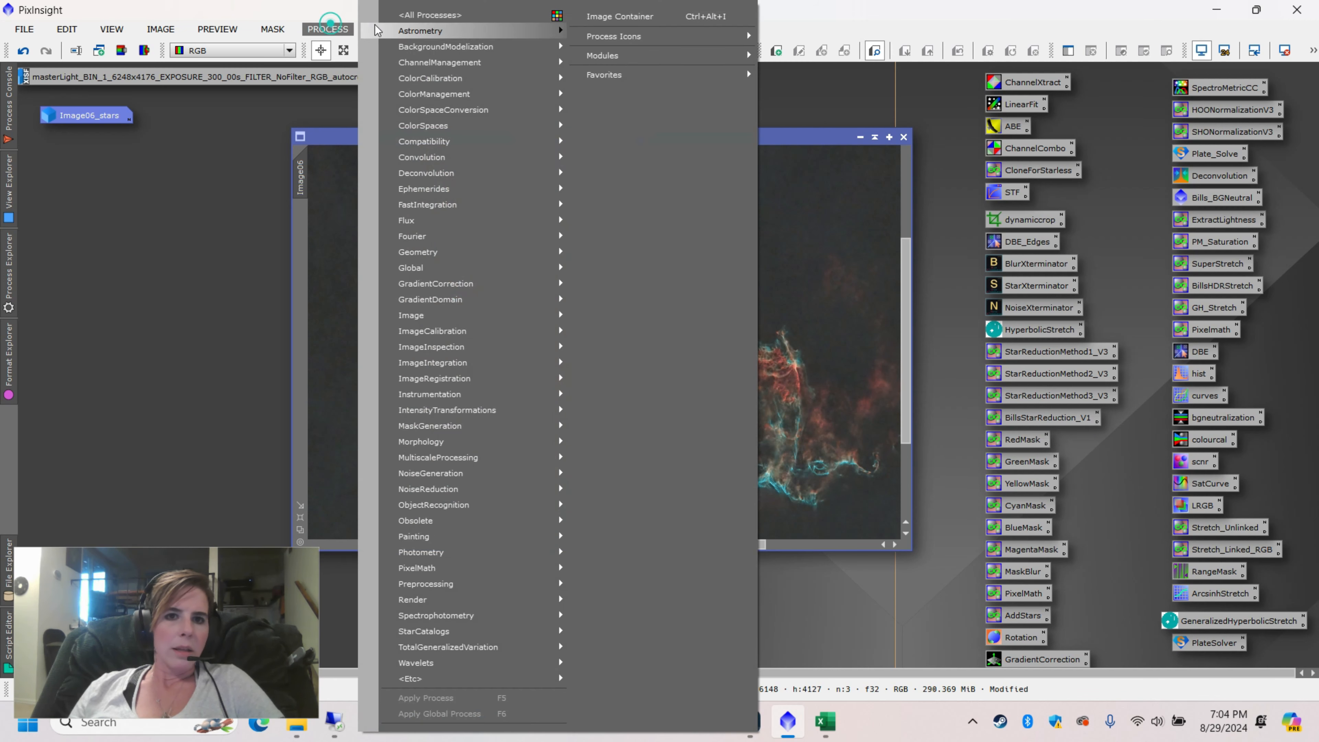
pyautogui.moveTo(421, 15)
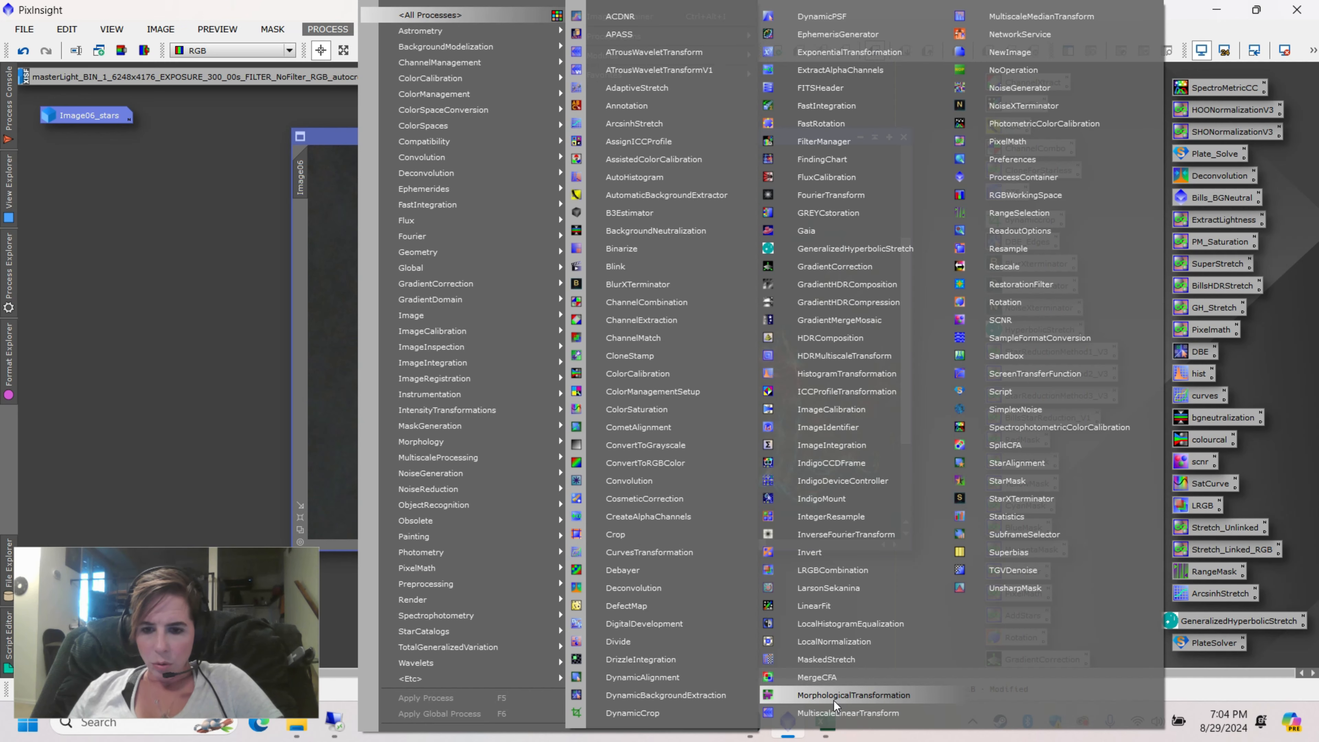
pyautogui.click(826, 715)
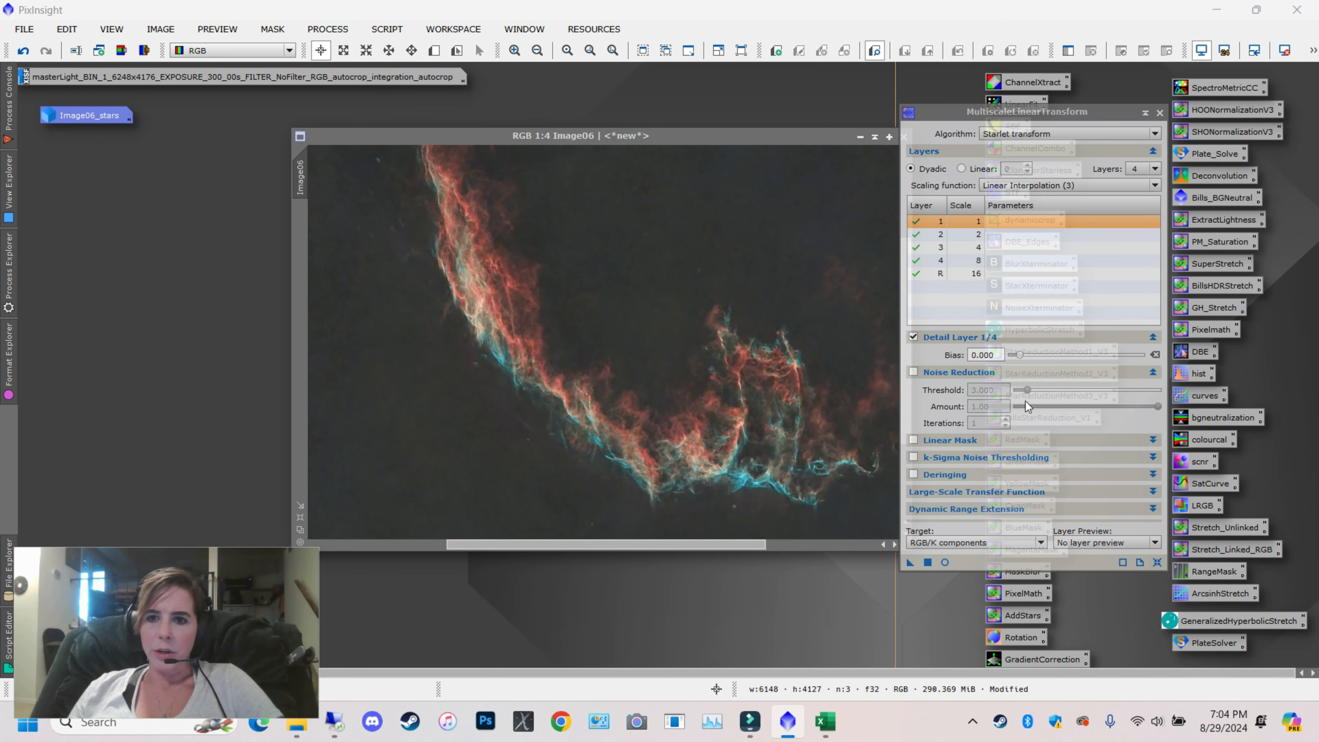
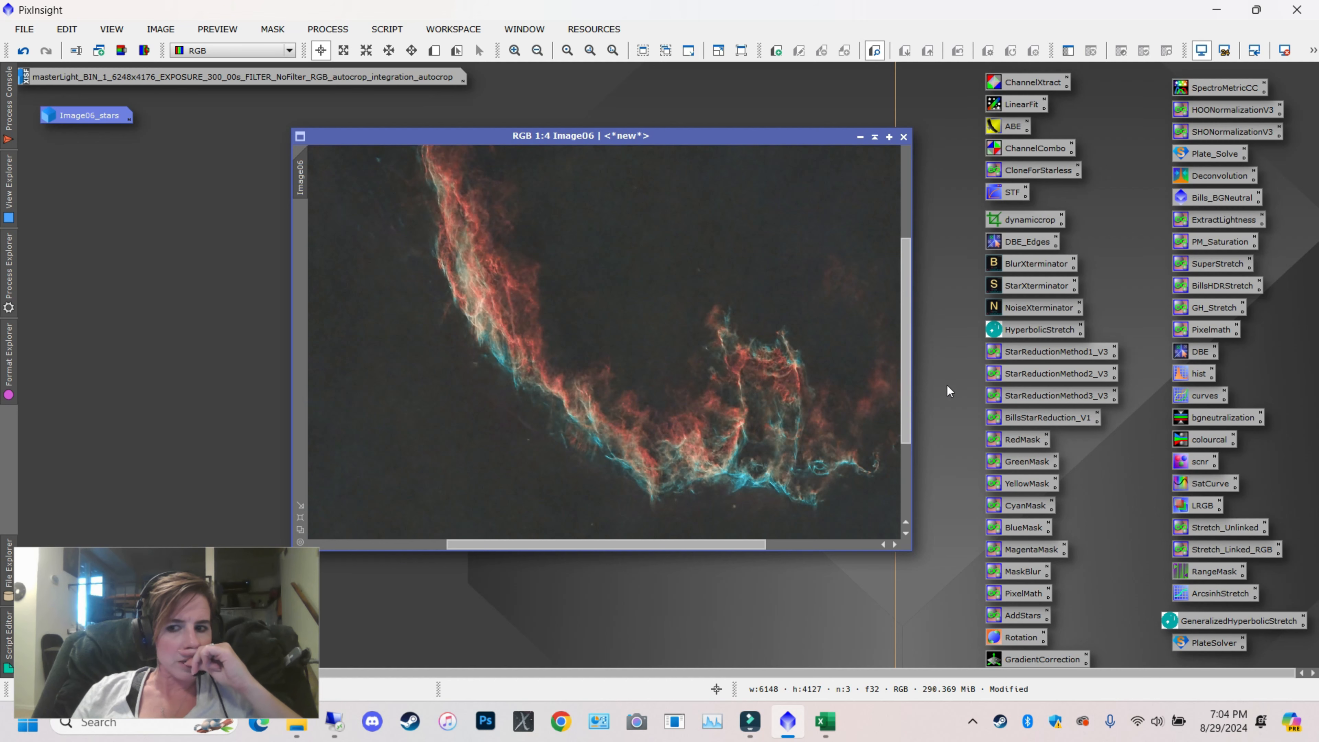
pyautogui.click(344, 30)
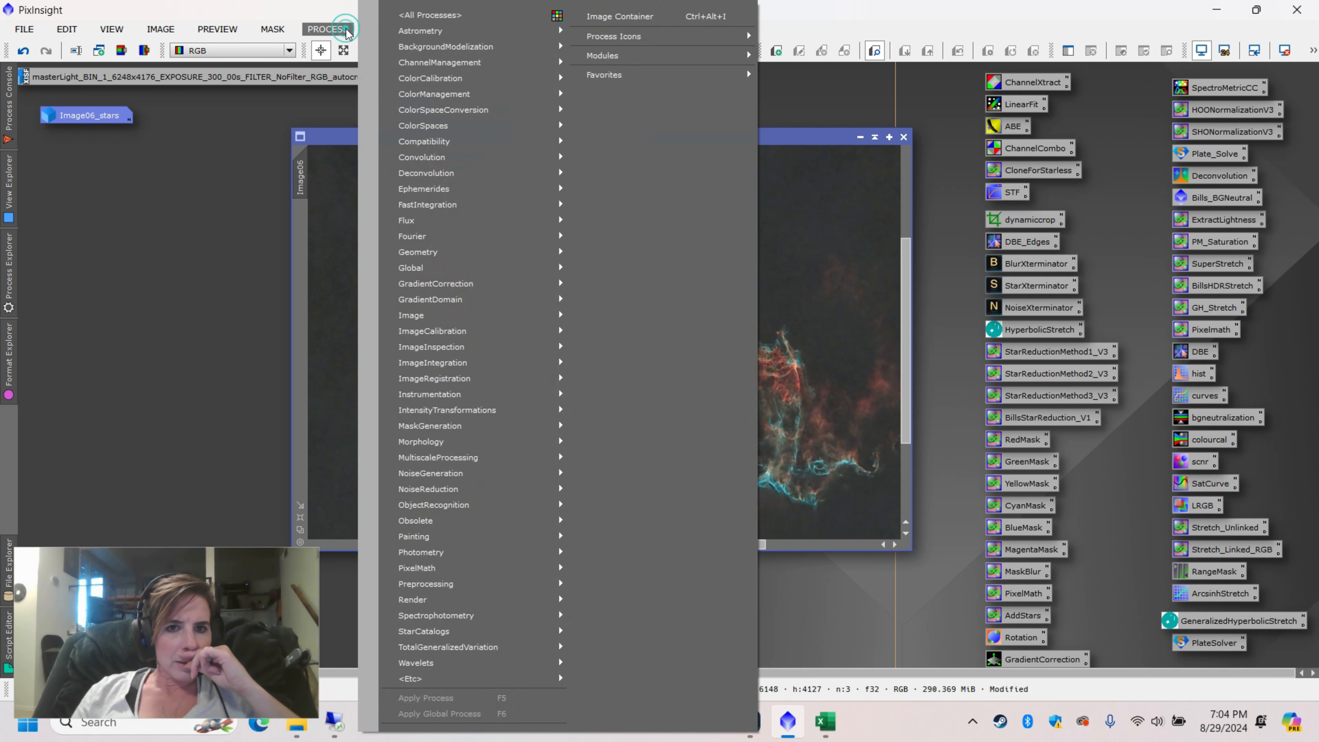
pyautogui.click(315, 30)
pyautogui.click(314, 30)
pyautogui.click(340, 29)
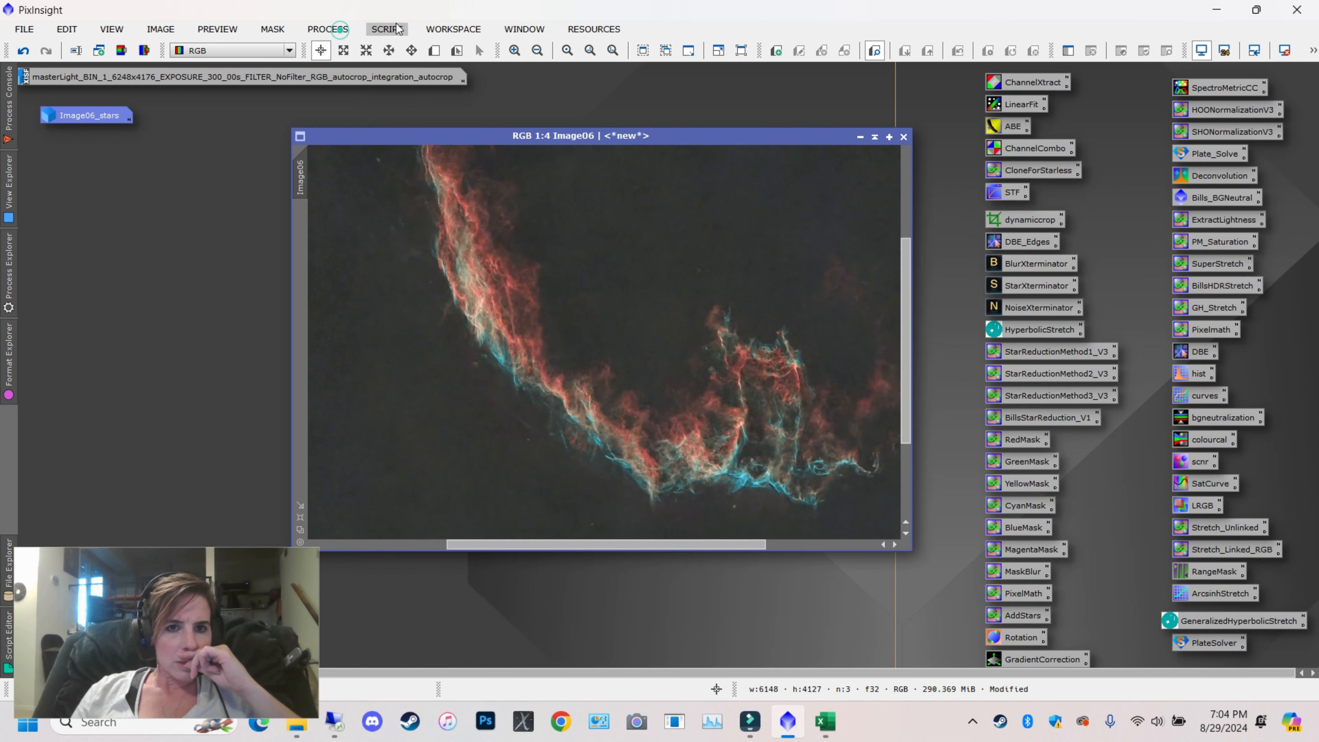
# Run the DarkStructureEnhance script on Image06 with 8 layers to remove, Amount 0.40 and 1 iteration, inspect the nebula, and close the process console
pyautogui.click(398, 29)
pyautogui.moveTo(415, 256)
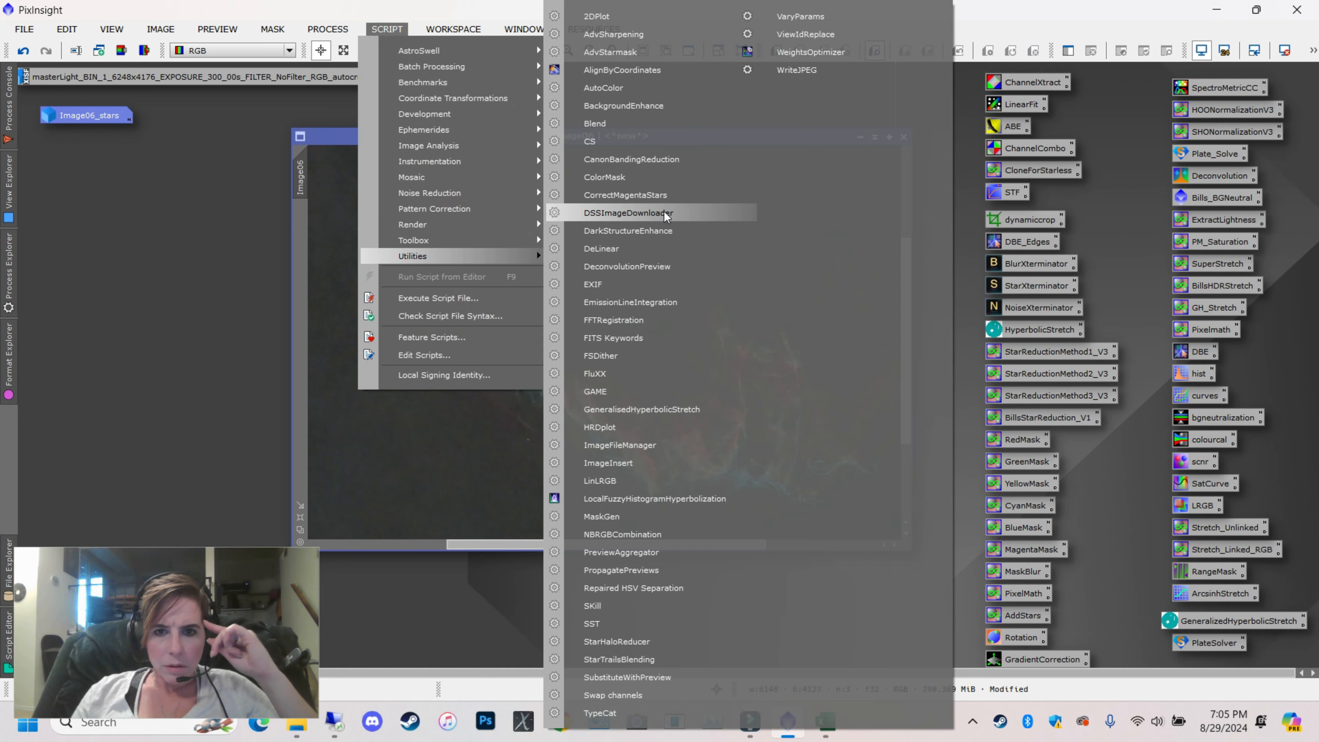
pyautogui.click(652, 231)
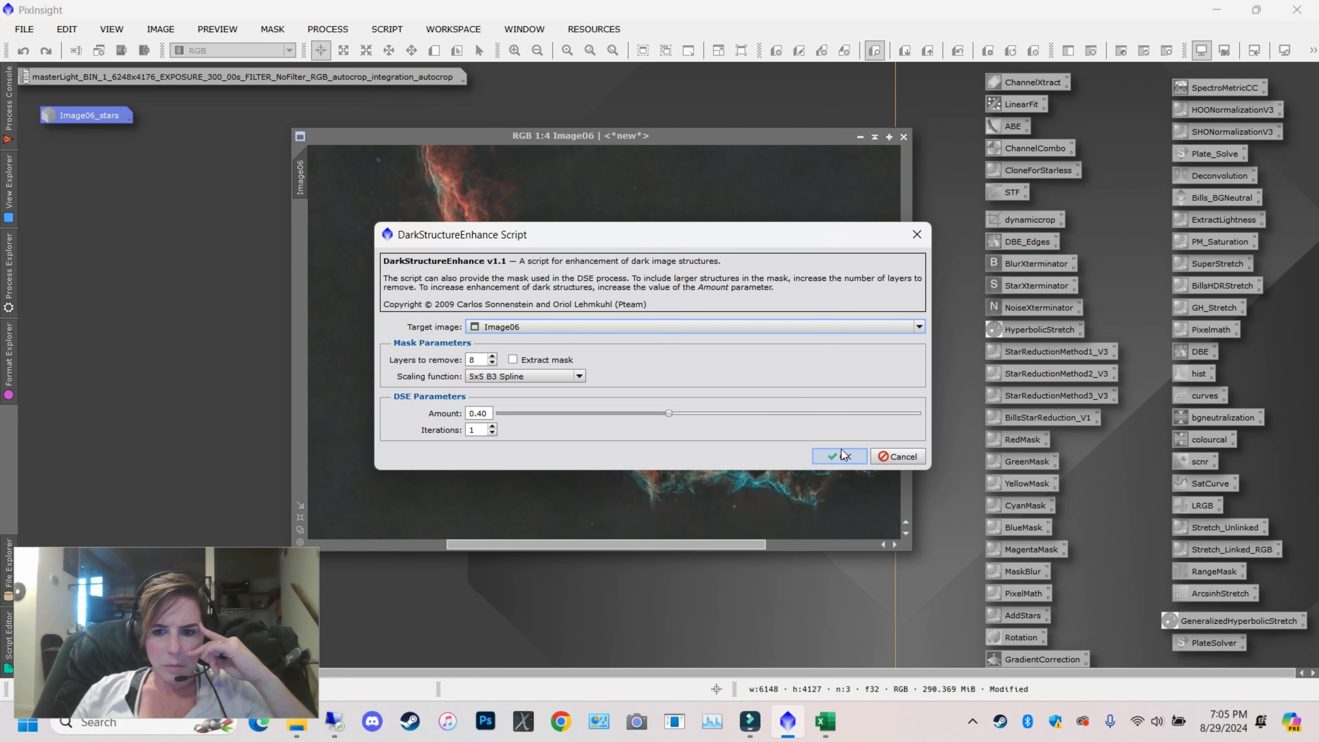
pyautogui.click(841, 453)
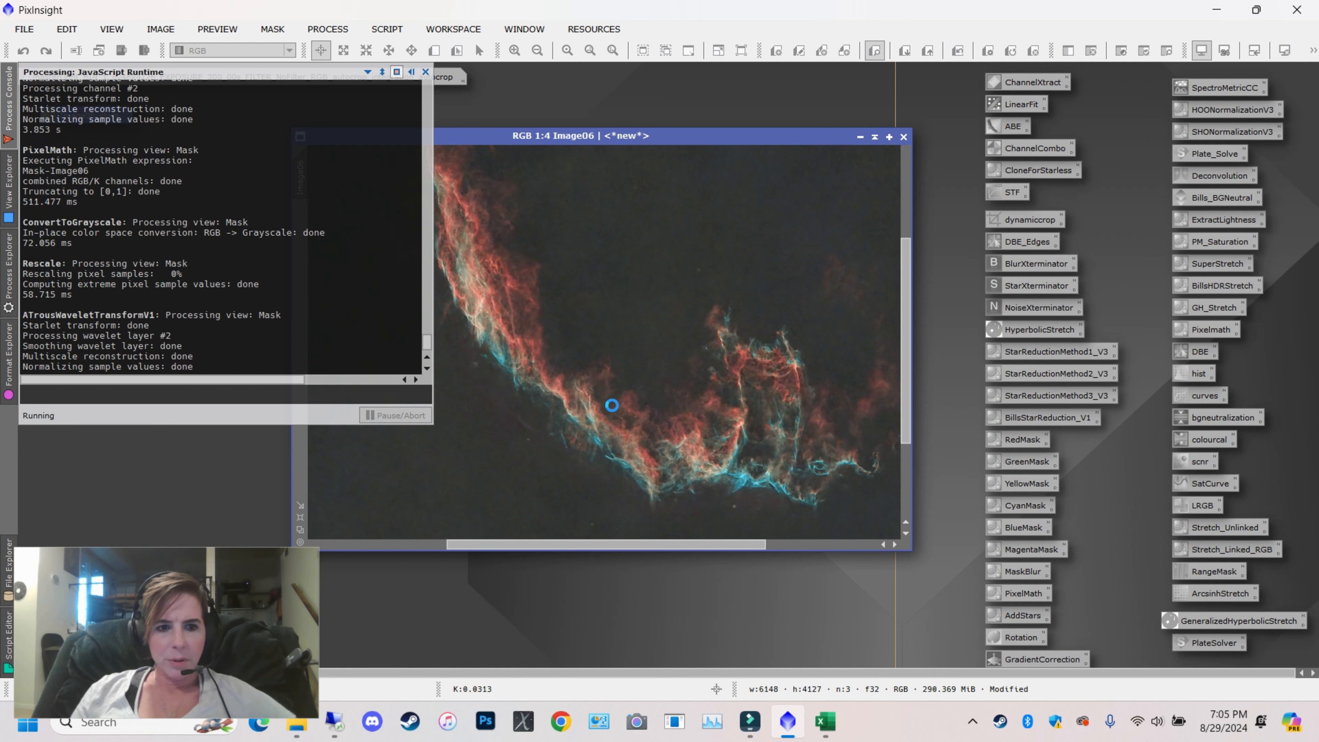
pyautogui.scroll(-2, 679, 406)
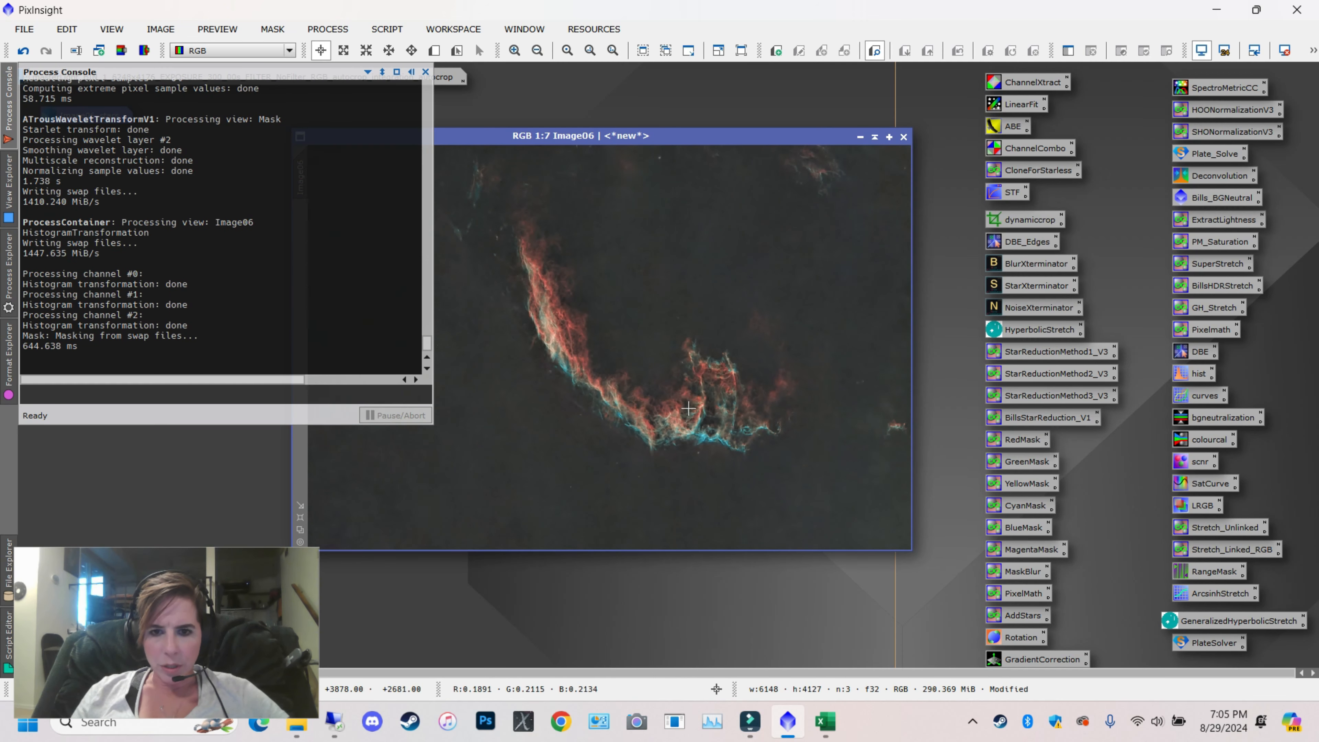
pyautogui.scroll(1, 679, 406)
pyautogui.scroll(-2, 680, 406)
pyautogui.scroll(3, 681, 407)
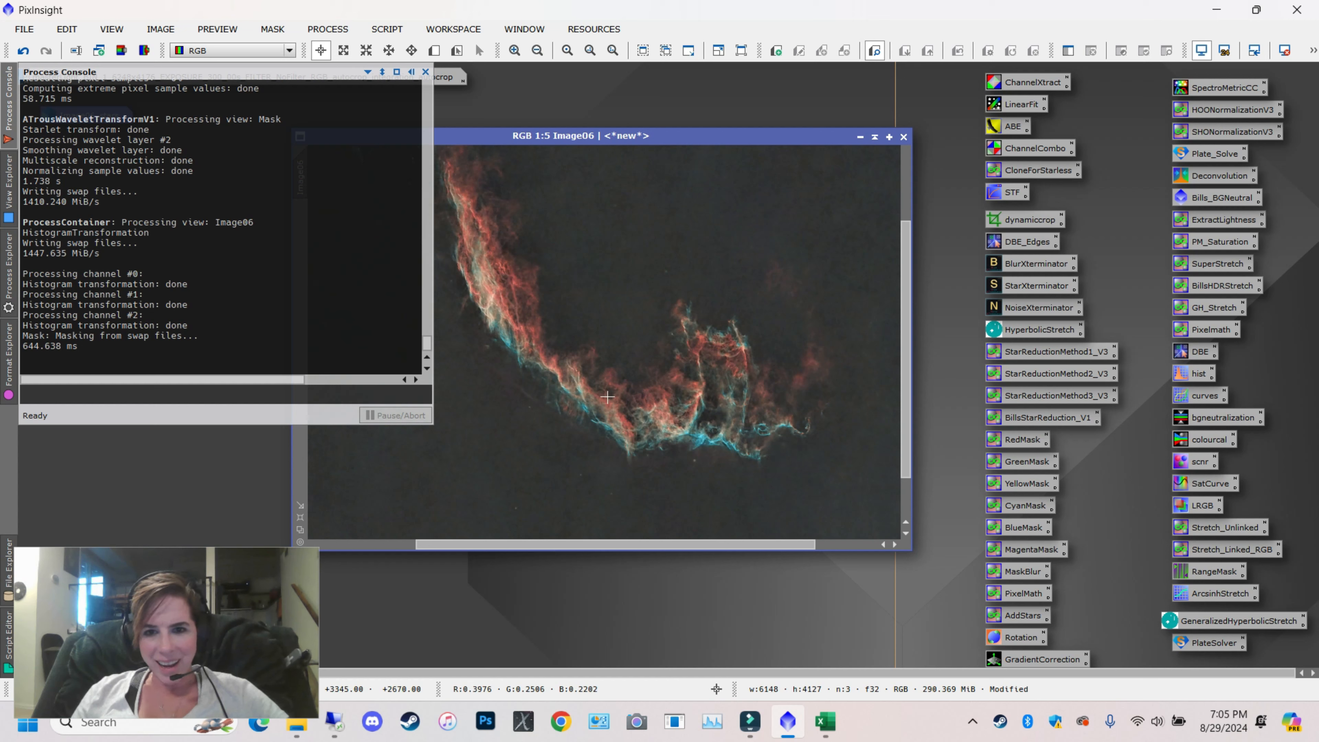
pyautogui.click(426, 71)
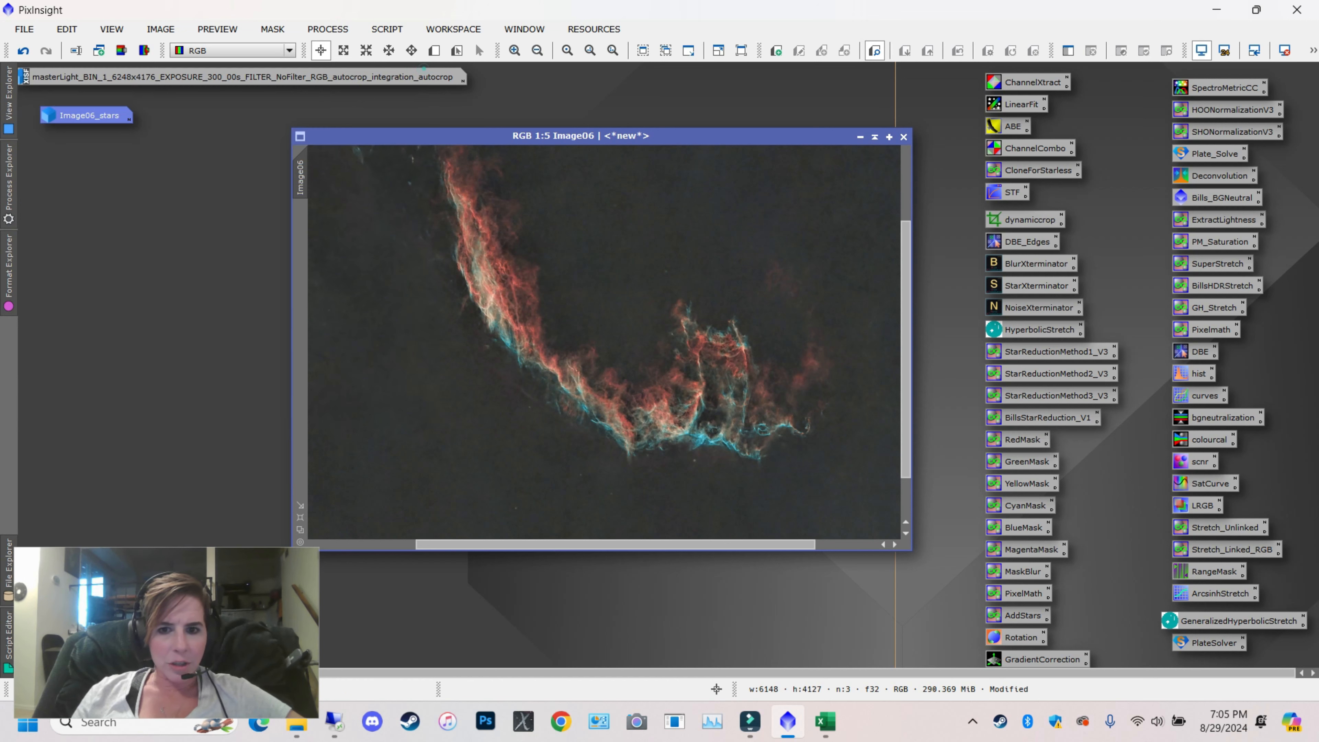
# Compare Image06 before and after the dark structure enhancement, keeping the enhanced version
pyautogui.scroll(-2, 758, 378)
pyautogui.scroll(2, 758, 378)
pyautogui.scroll(1, 758, 378)
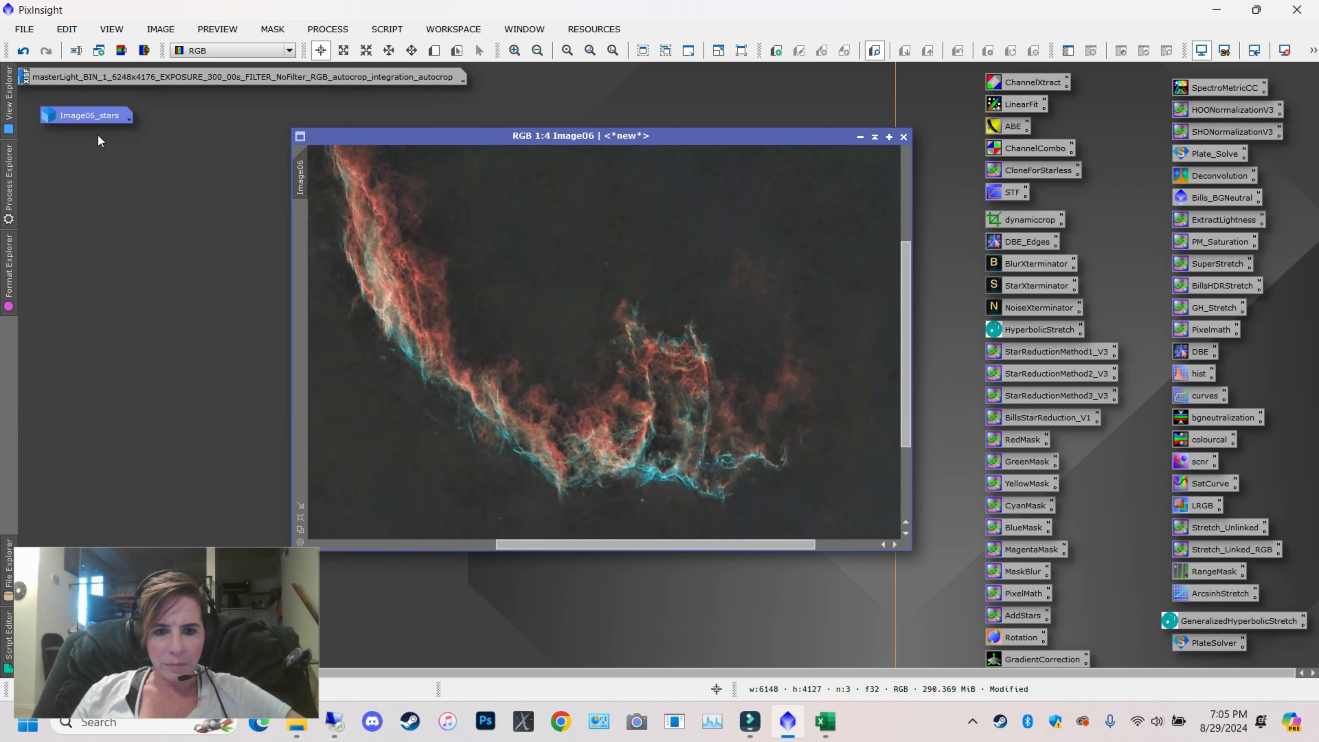
pyautogui.click(19, 54)
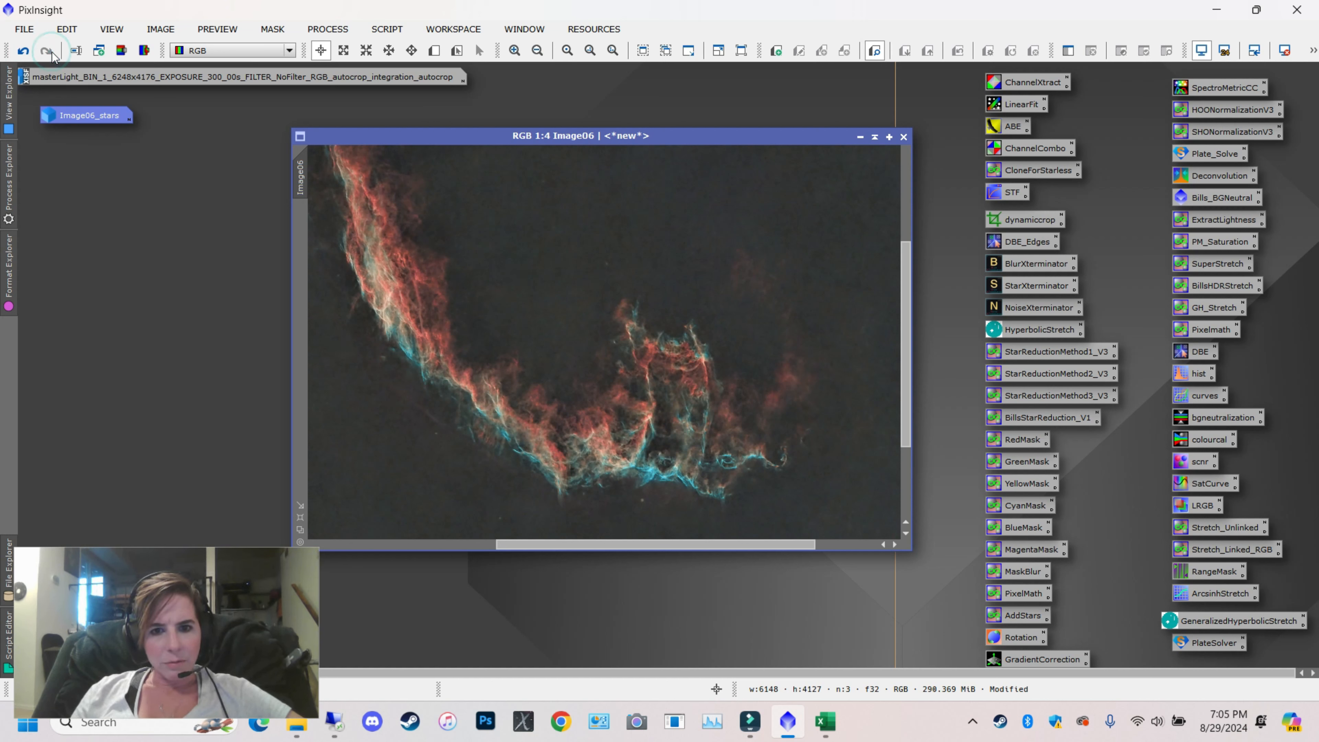
pyautogui.scroll(-3, 609, 332)
pyautogui.scroll(2, 608, 331)
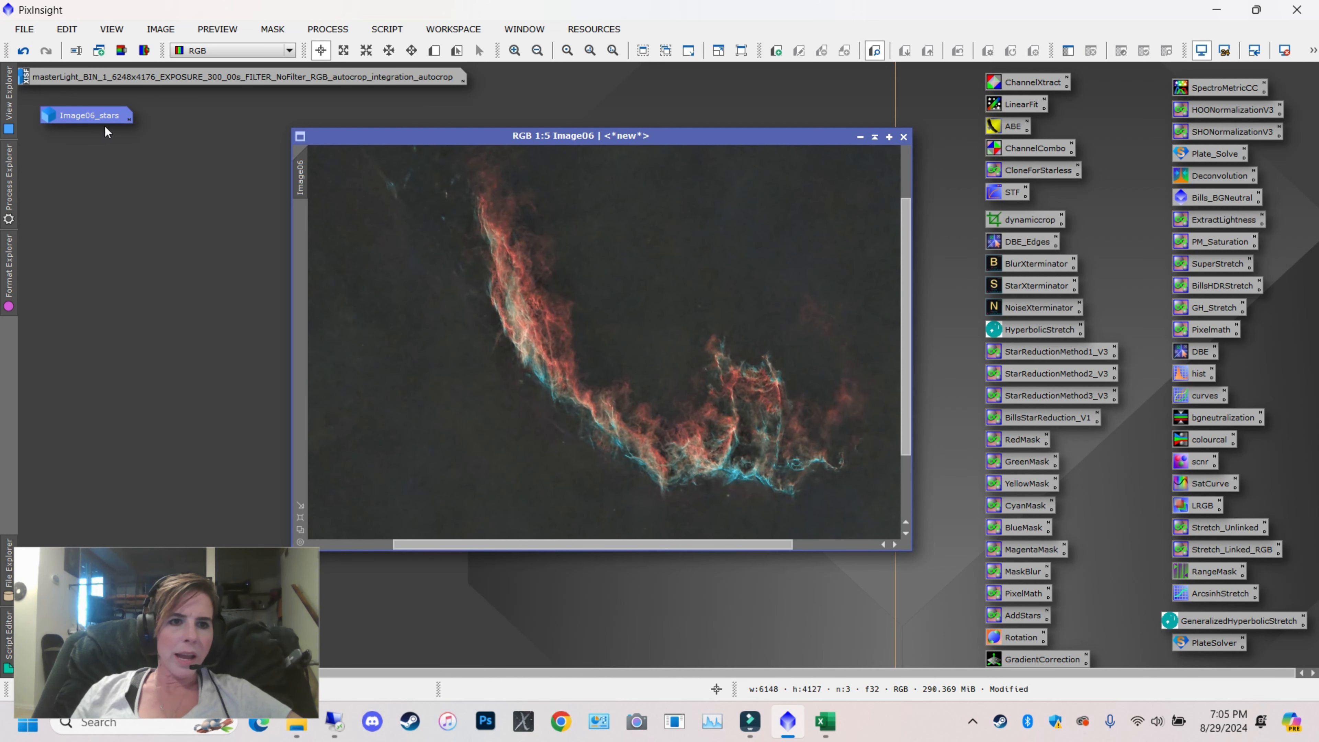
# Load the saved AddStars PixelMath process with its expression shown and move its window clear of the nebula
pyautogui.doubleClick(995, 615)
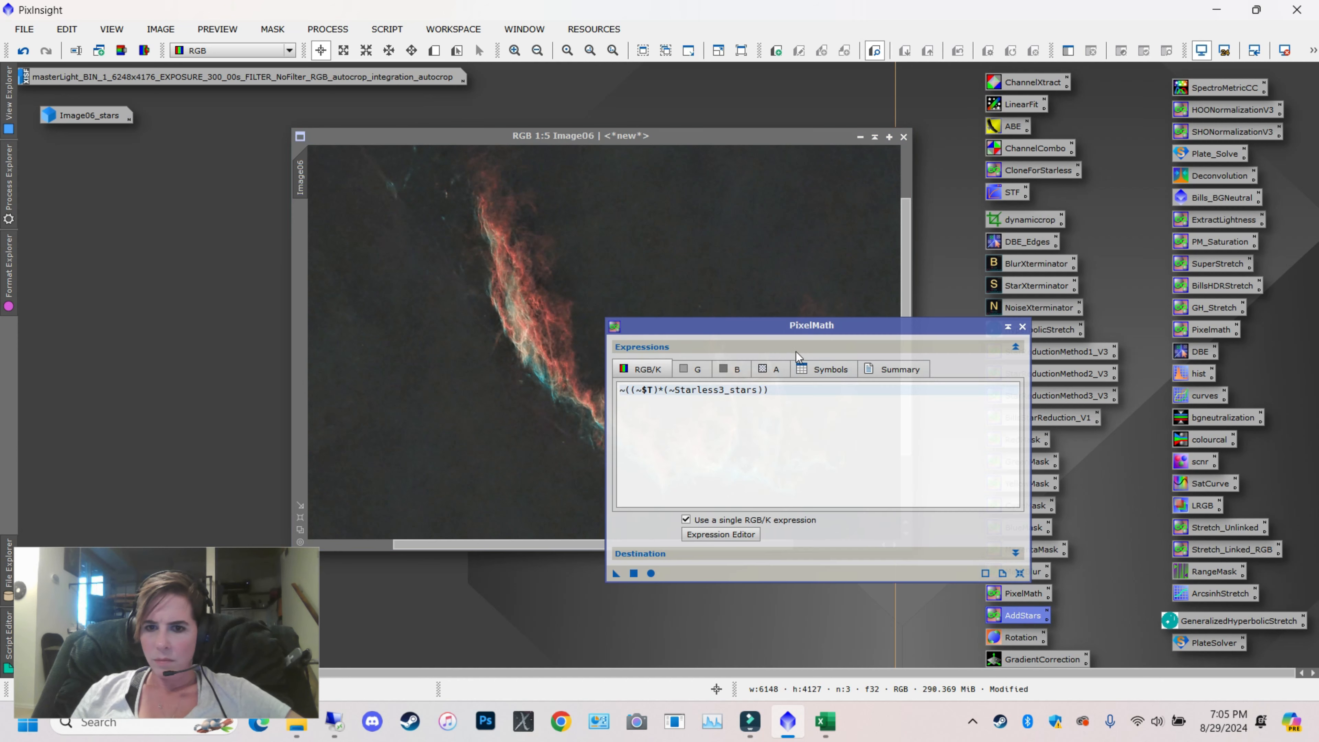
pyautogui.click(805, 347)
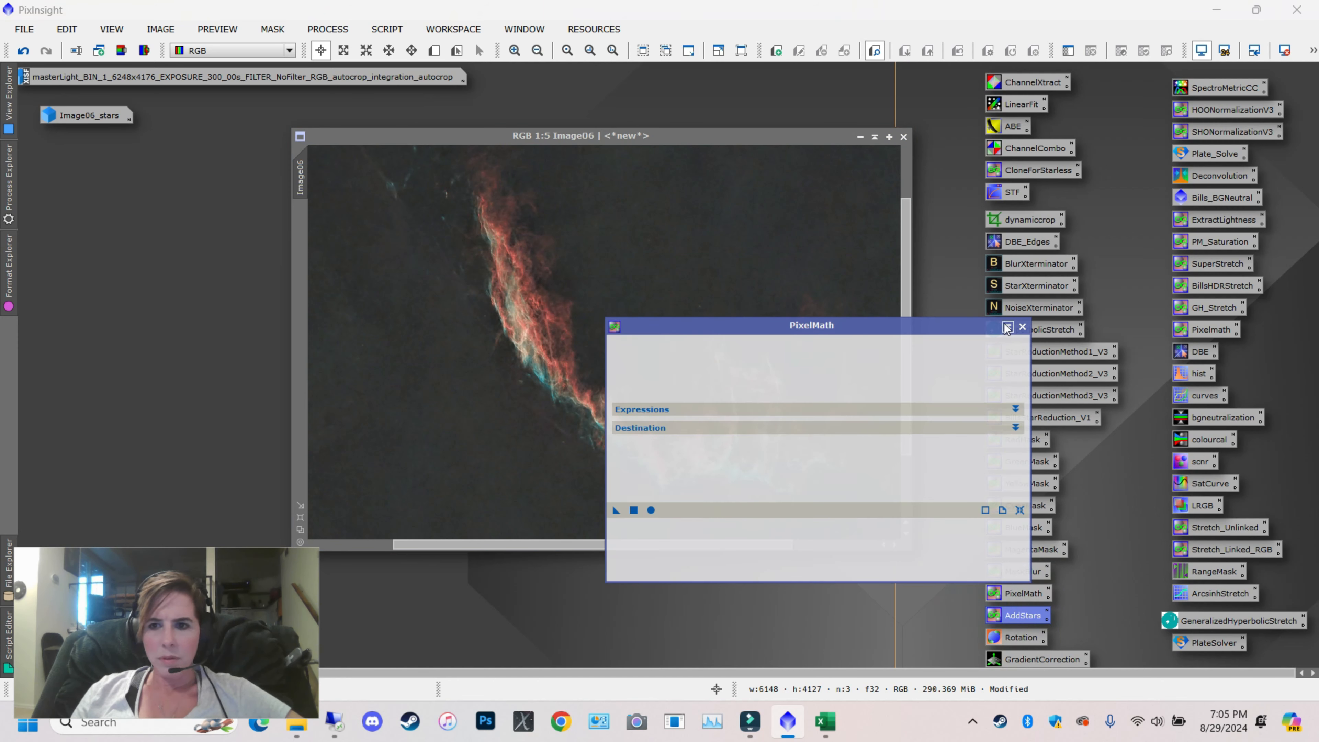
pyautogui.click(1022, 327)
pyautogui.doubleClick(1035, 619)
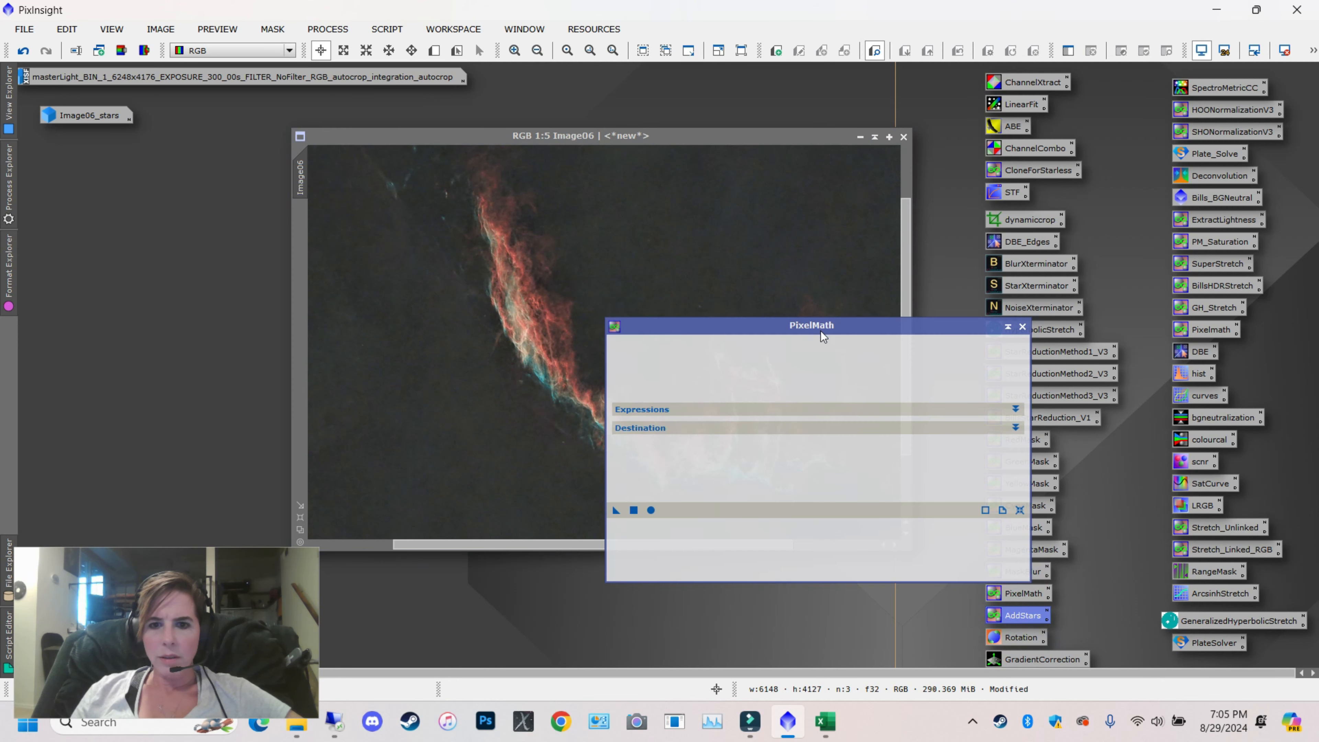
pyautogui.click(1015, 408)
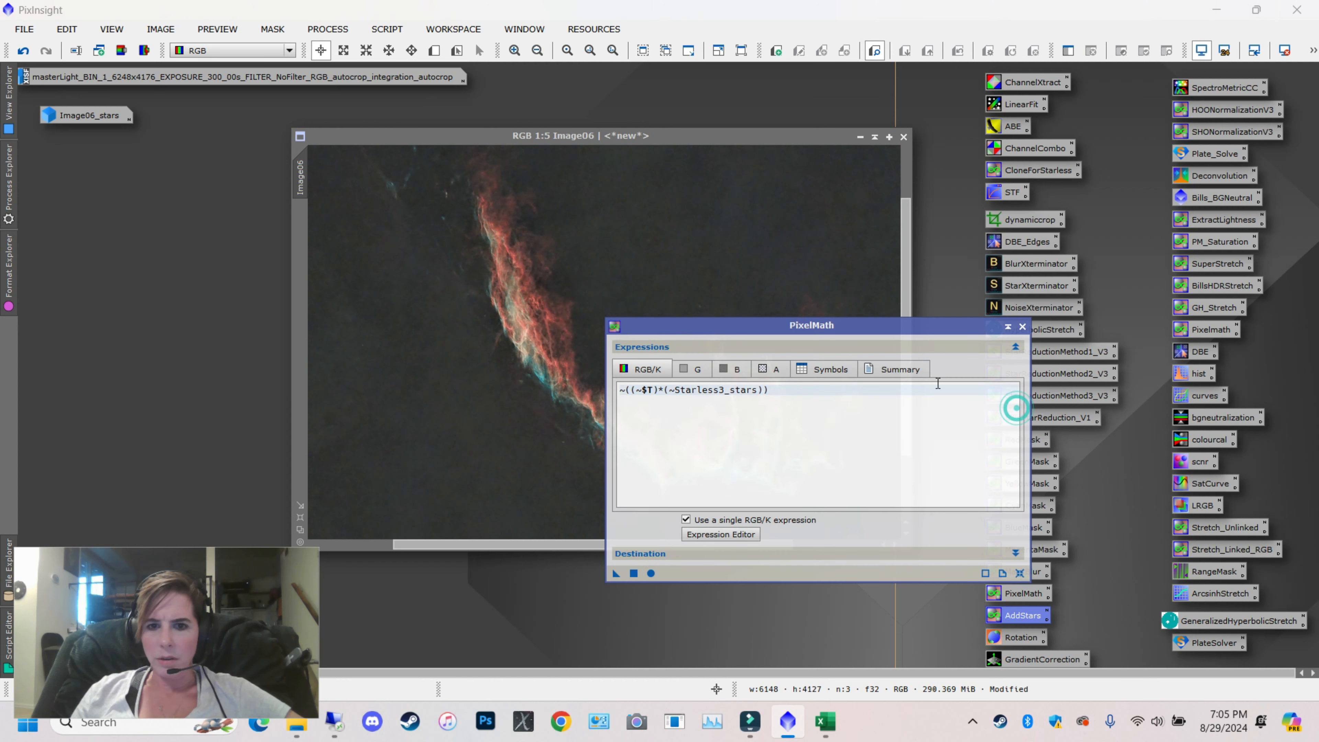
pyautogui.moveTo(804, 331); pyautogui.dragTo(887, 293)
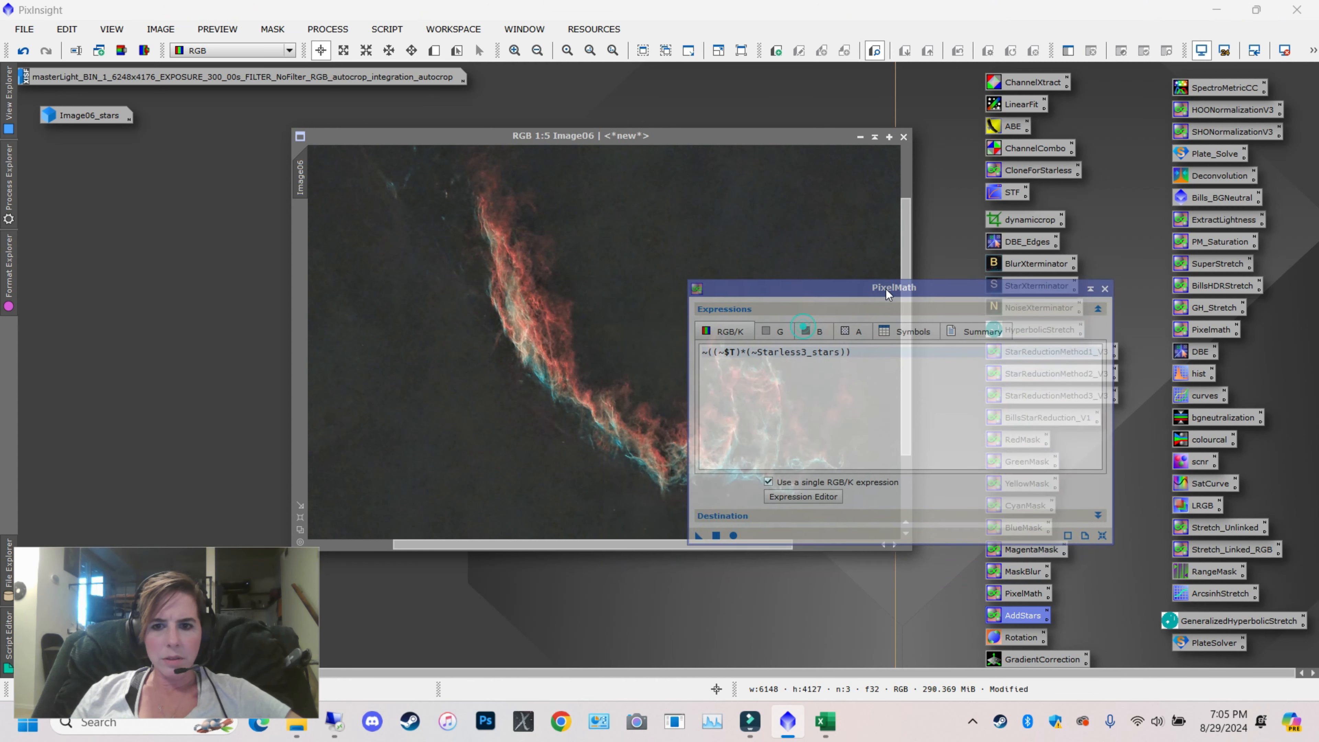
# Change the AddStars expression to ~((~$T)*(image06_stars)) and try to apply it to Image06
pyautogui.click(837, 352)
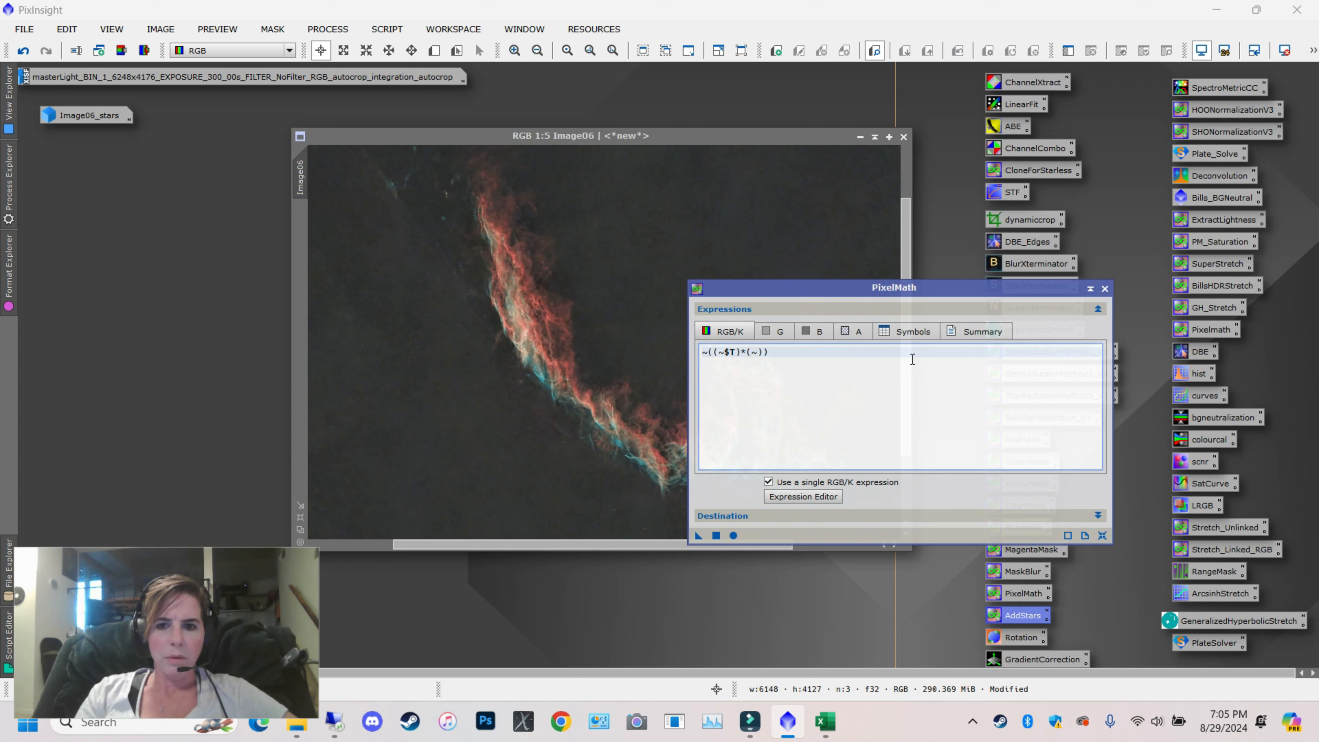
pyautogui.write('image06_s')
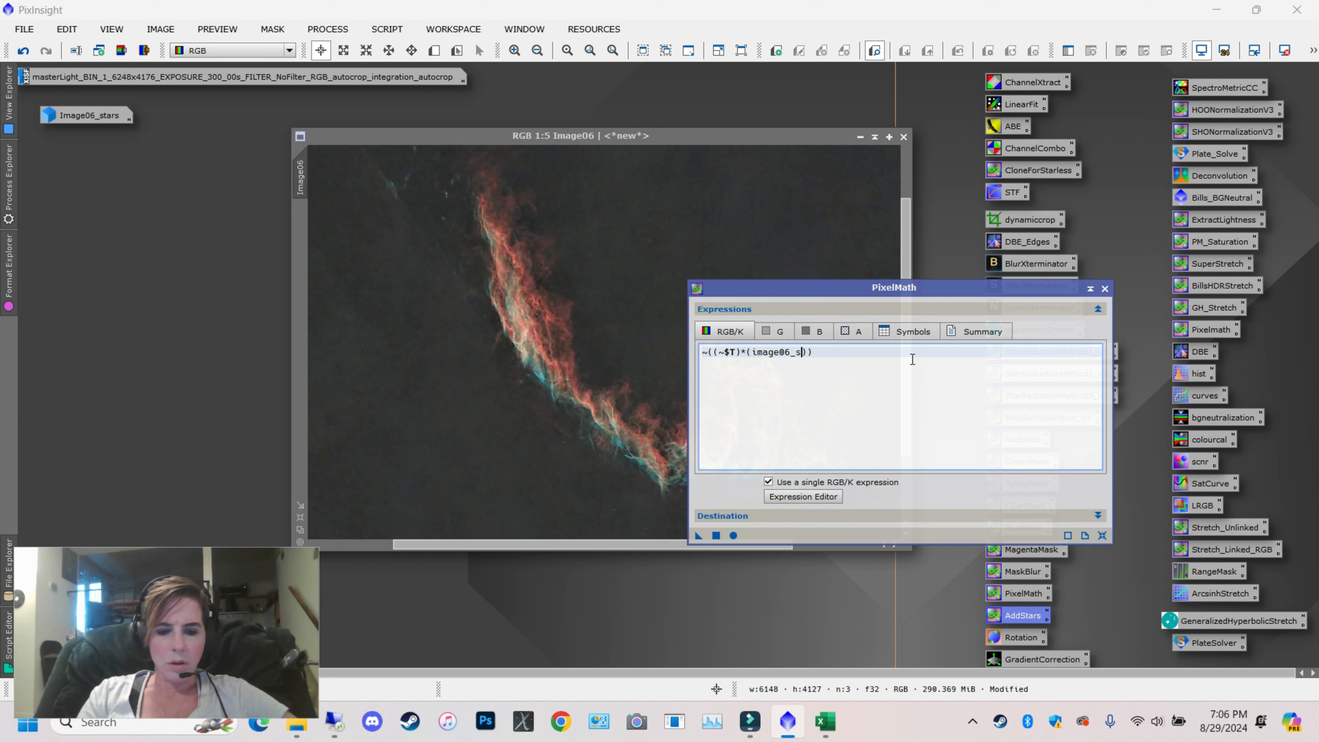
pyautogui.write('gt')
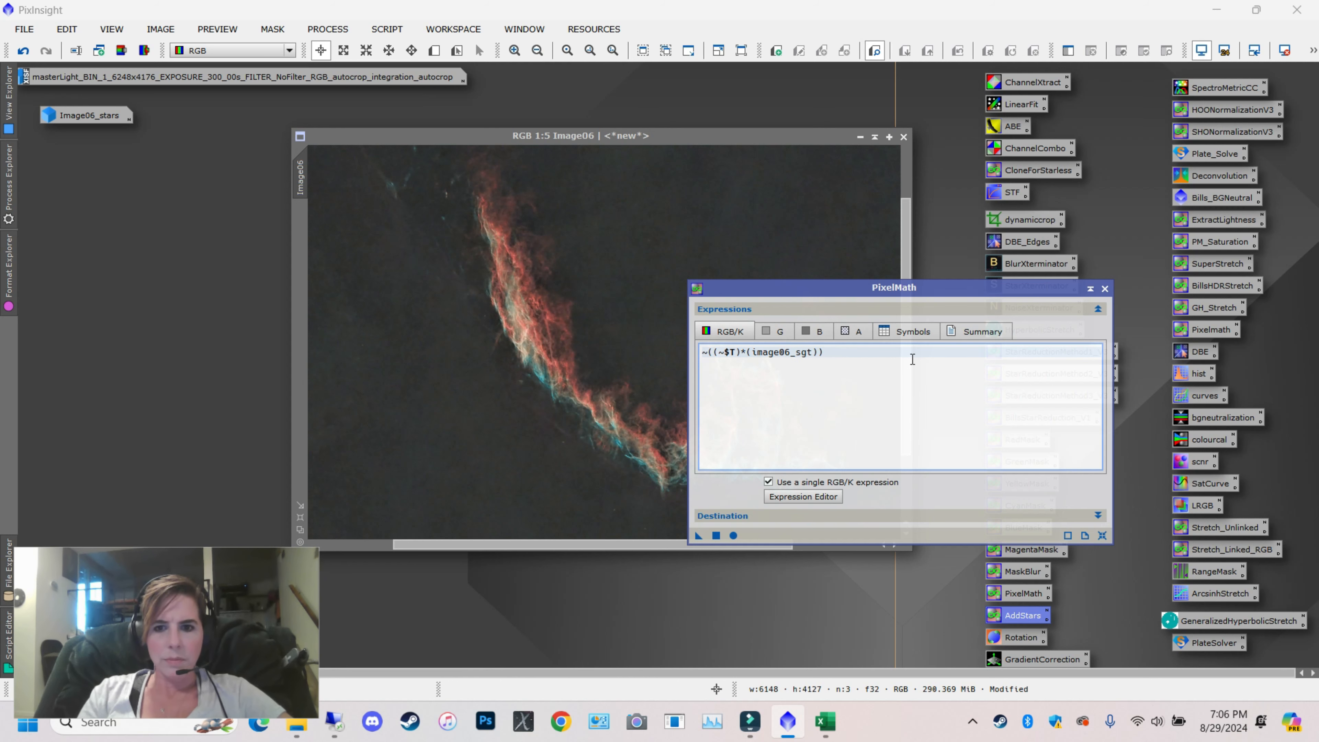
pyautogui.press('BackSpace')
pyautogui.press('BackSpace')
pyautogui.write('tars')
pyautogui.press('Return')
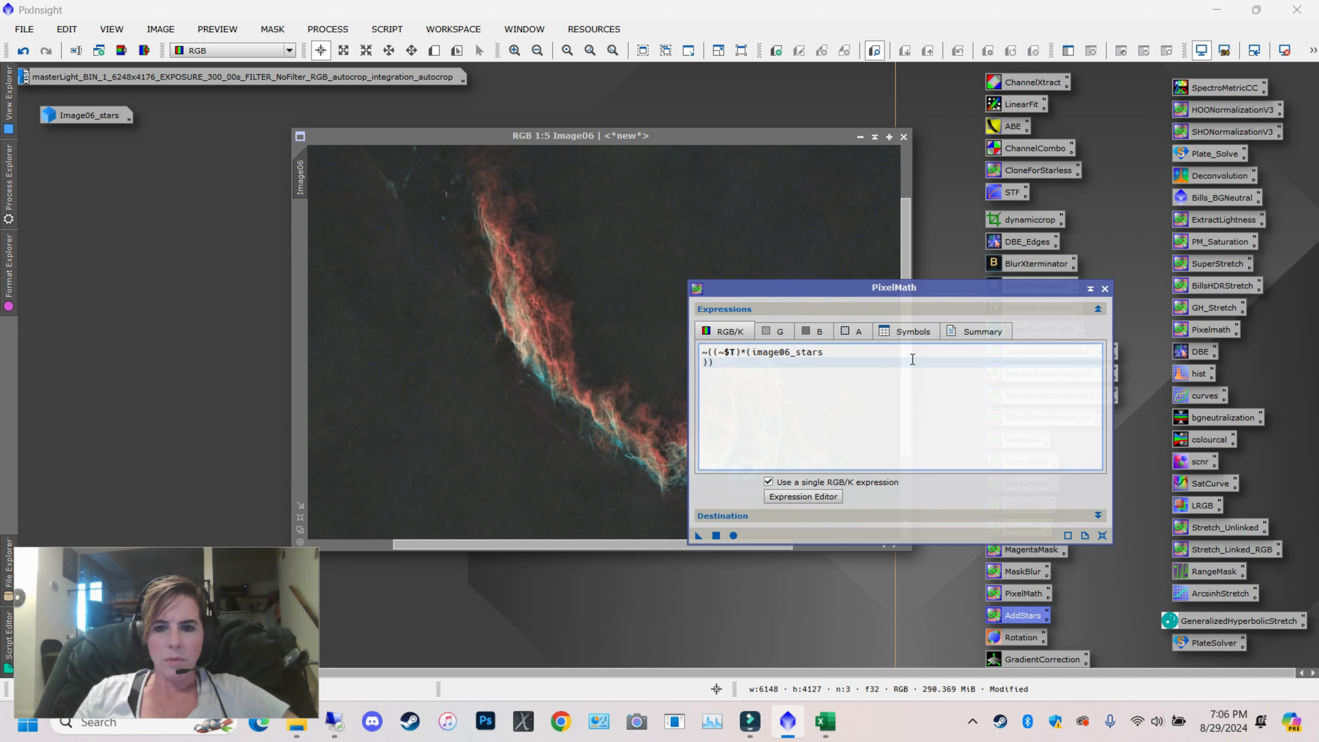
pyautogui.press('BackSpace')
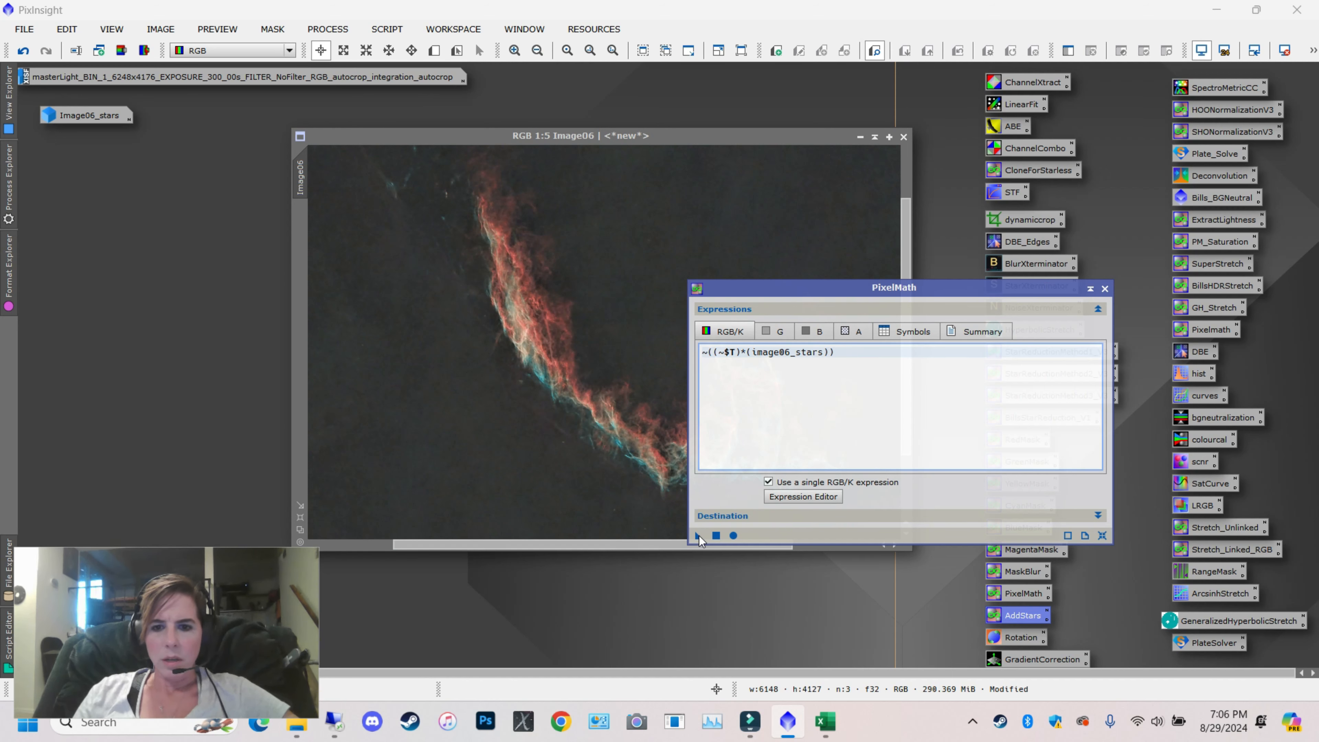
pyautogui.moveTo(698, 538); pyautogui.dragTo(557, 393)
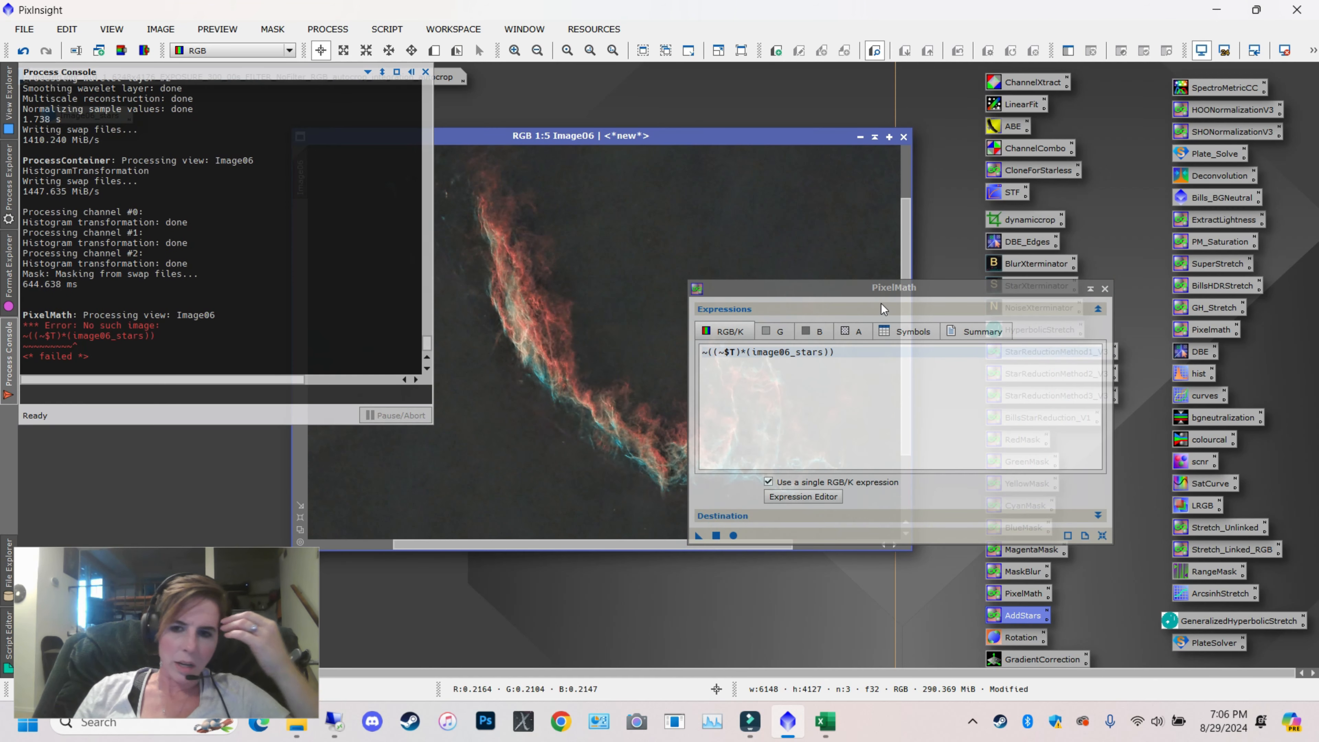
# Correct the star image name in the expression to Image06_stars and run PixelMath on Image06 again
pyautogui.moveTo(843, 295); pyautogui.dragTo(921, 295)
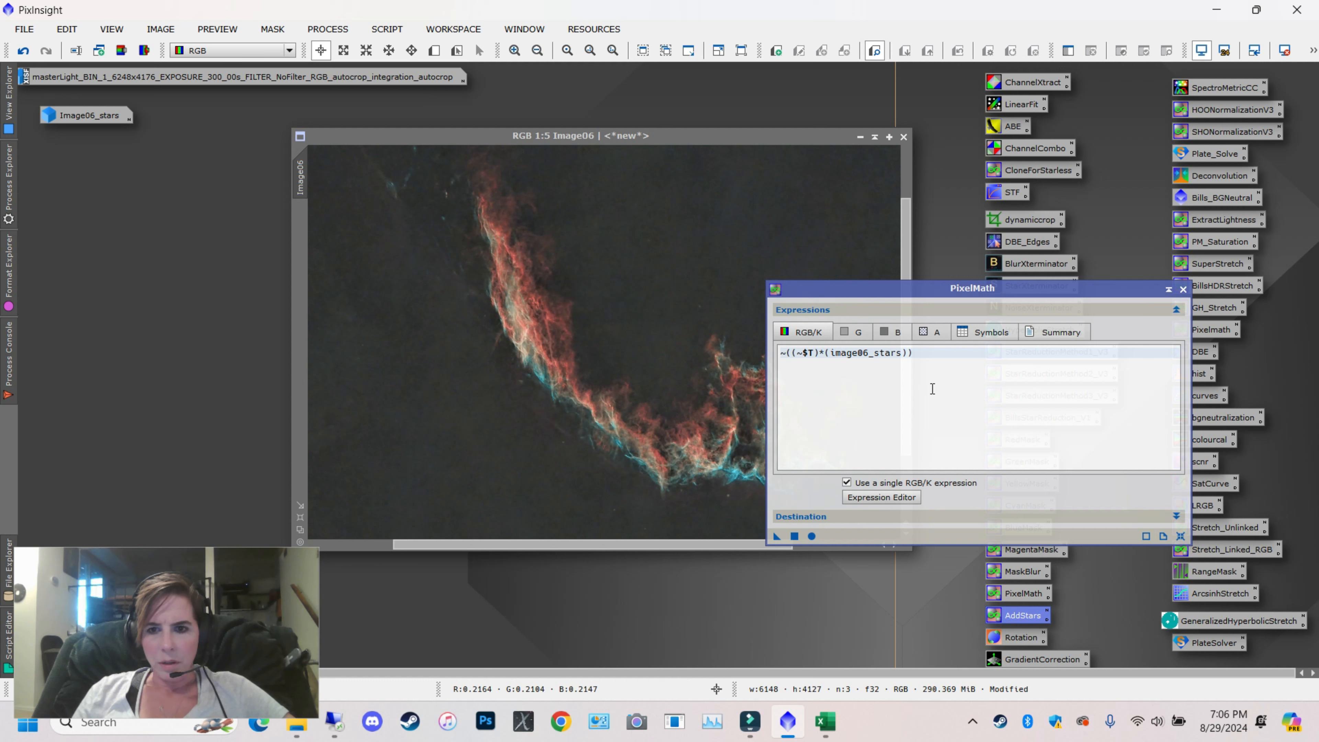
pyautogui.click(834, 357)
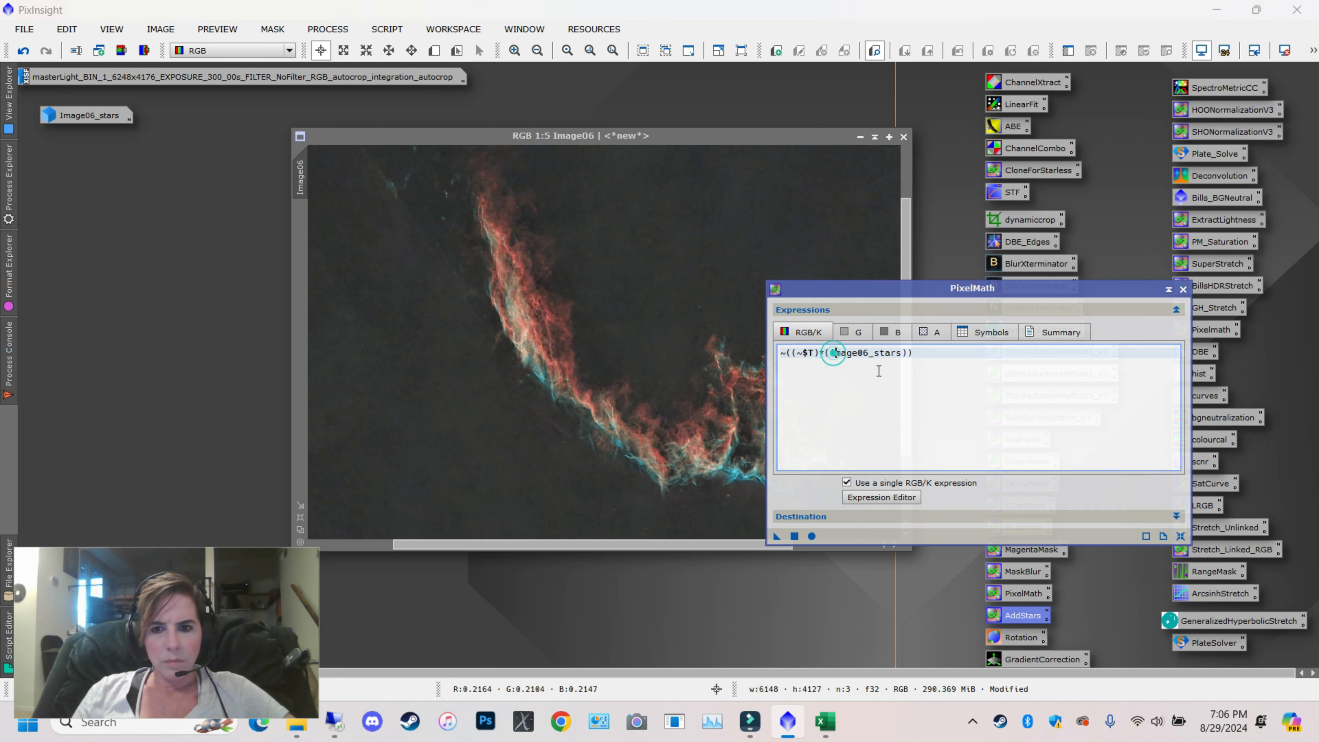
pyautogui.press('BackSpace')
pyautogui.write('I')
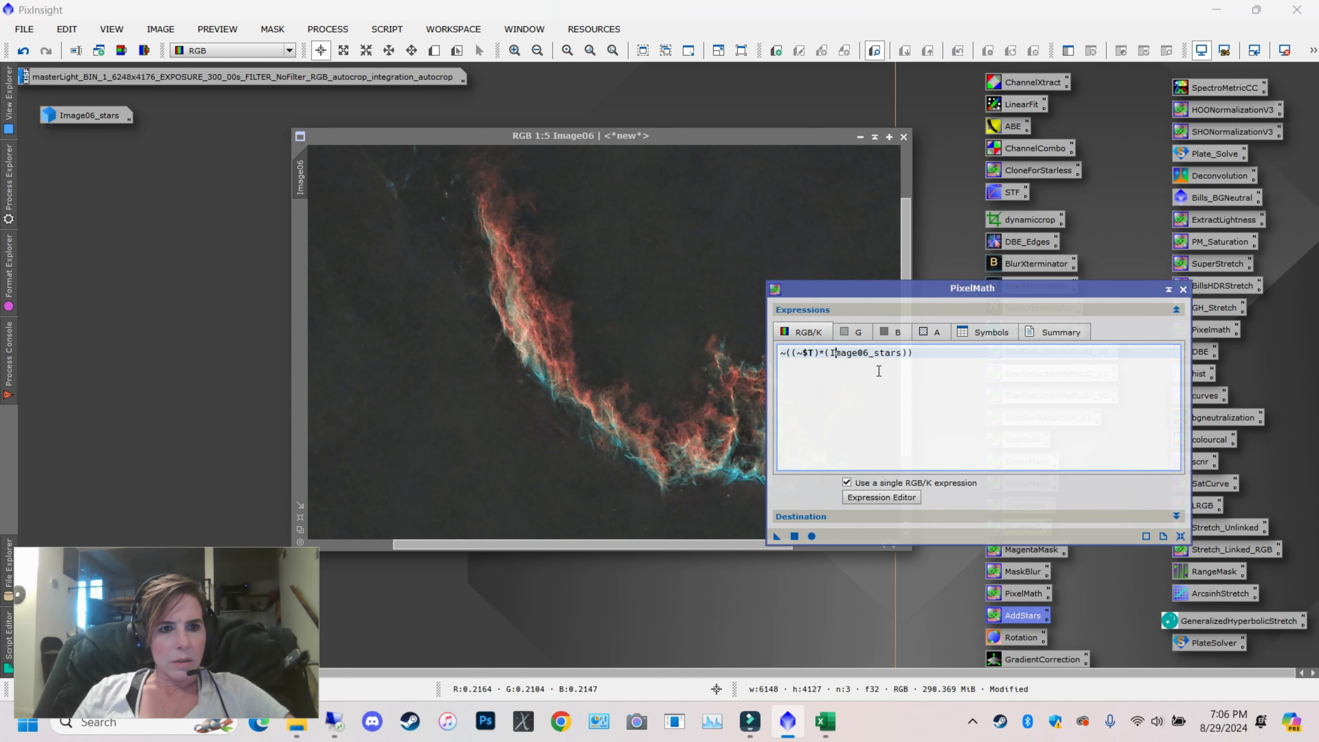
pyautogui.moveTo(777, 537); pyautogui.dragTo(730, 454)
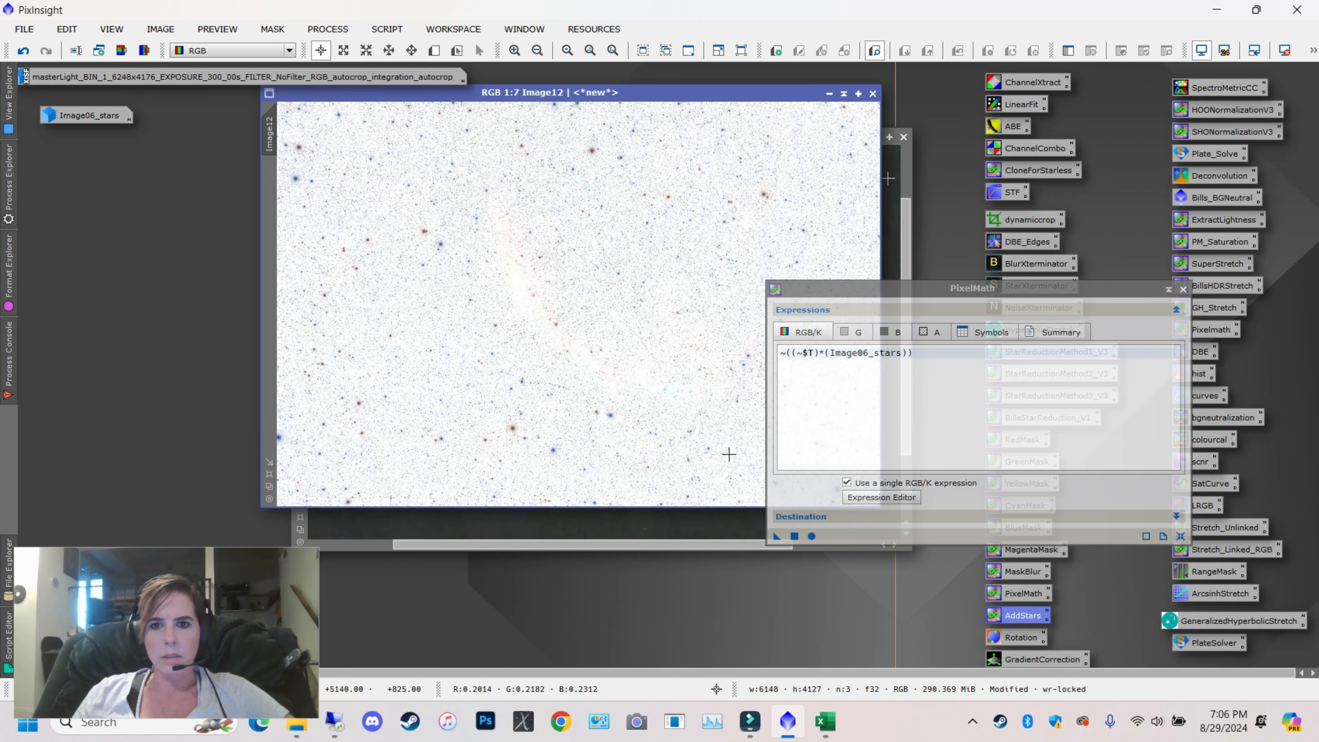
# Open ScreenTransferFunction, close the AddStars PixelMath window, and discard the new white star-field image
pyautogui.click(896, 171)
pyautogui.click(727, 103)
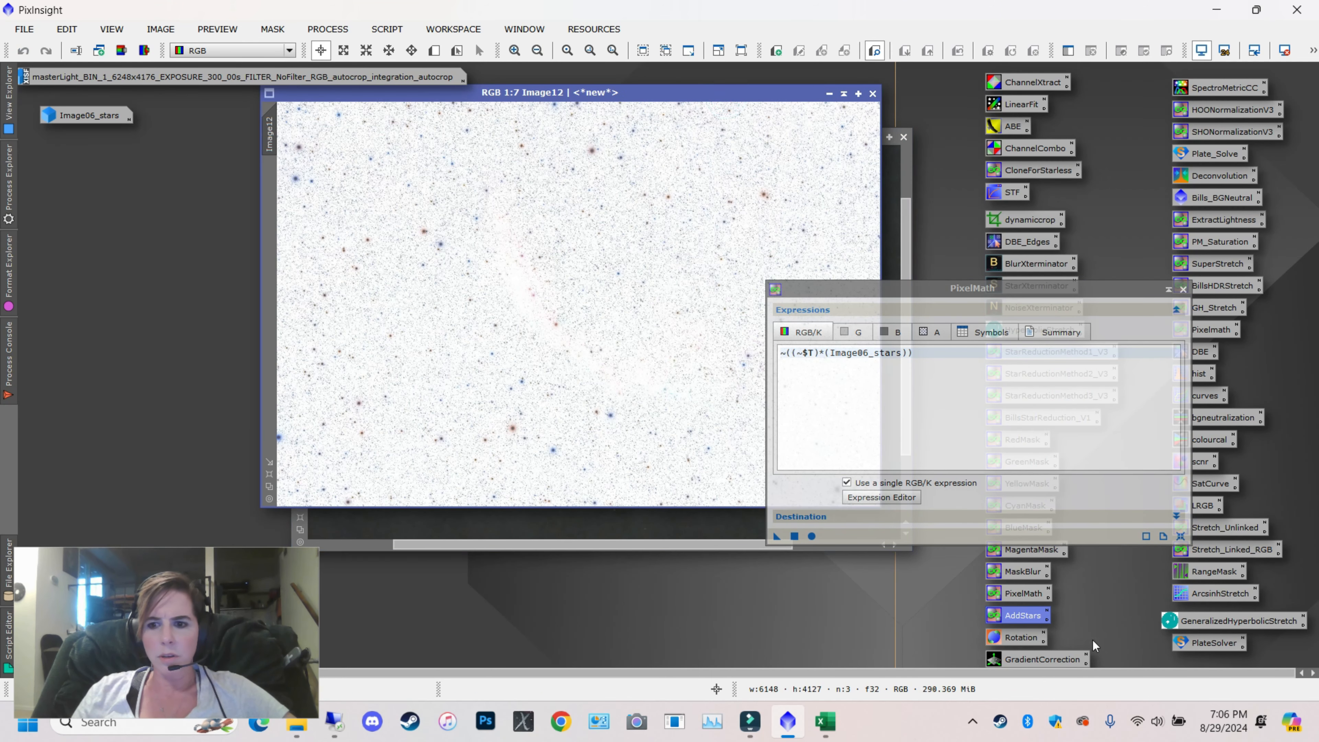
pyautogui.doubleClick(1012, 191)
pyautogui.click(1184, 288)
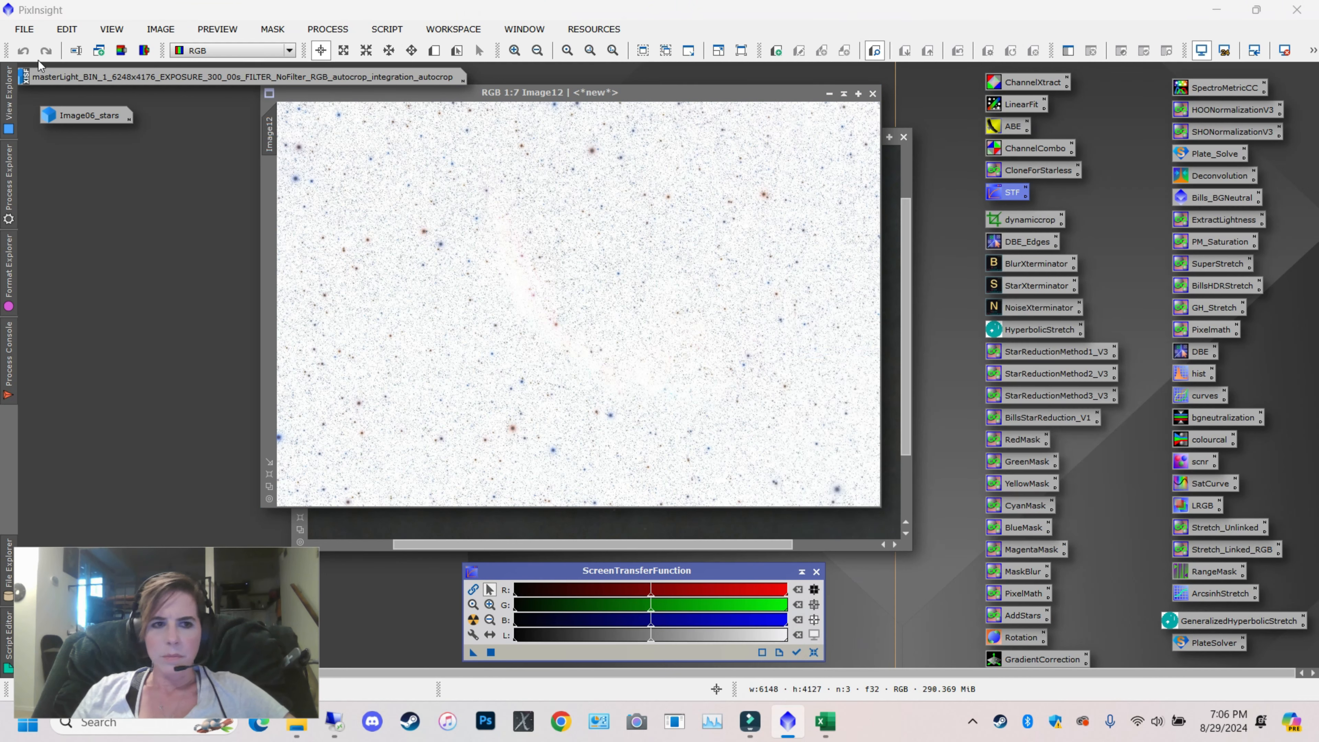
pyautogui.click(871, 94)
# Open an empty PixelMath process, build the expression Image06+Image06_stars, and apply it to Image06 to add the stars back
pyautogui.doubleClick(1030, 594)
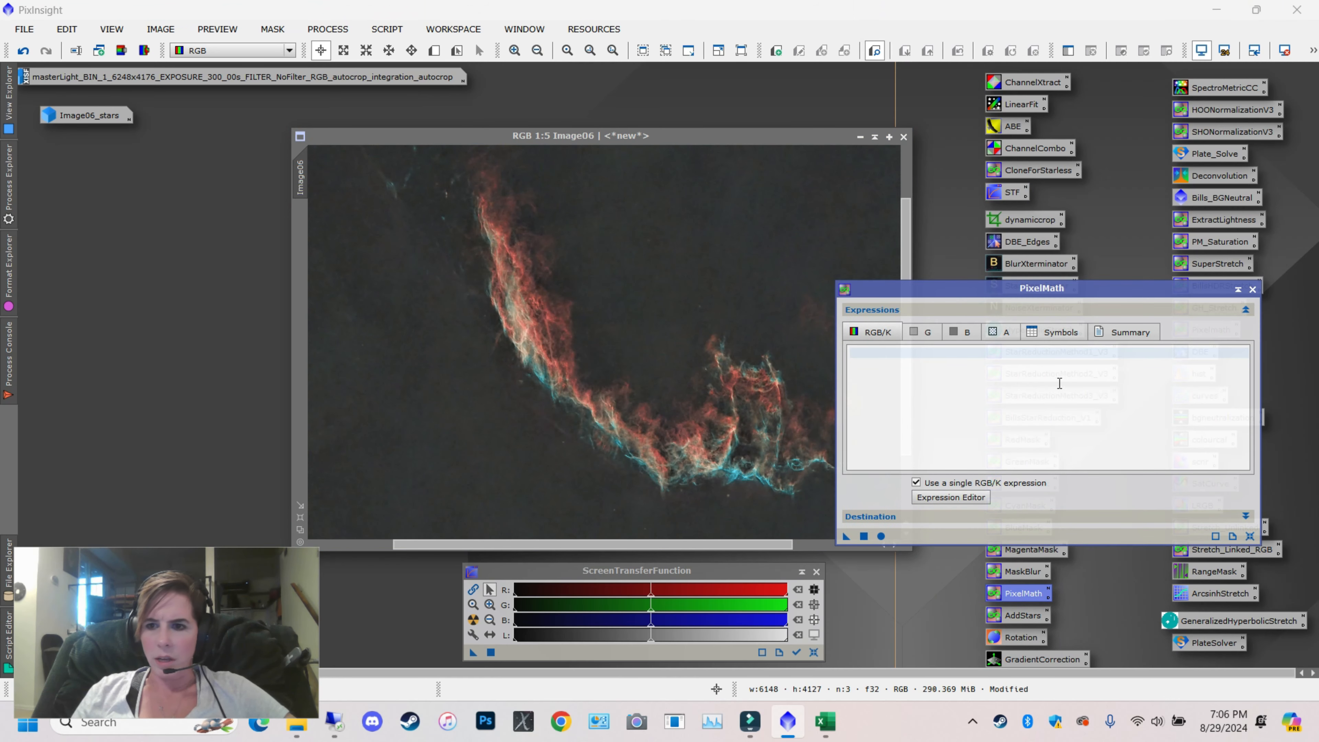
pyautogui.click(945, 498)
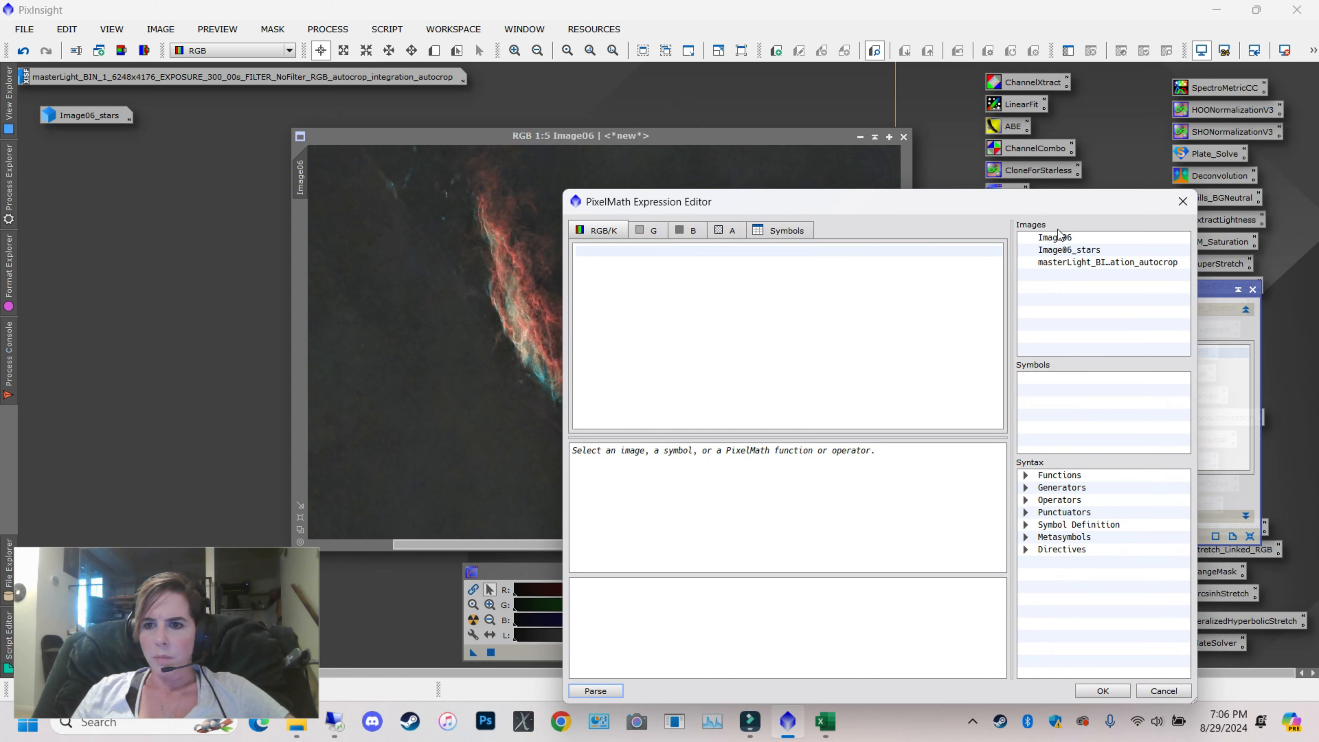
pyautogui.doubleClick(1054, 237)
pyautogui.write('+')
pyautogui.doubleClick(1089, 252)
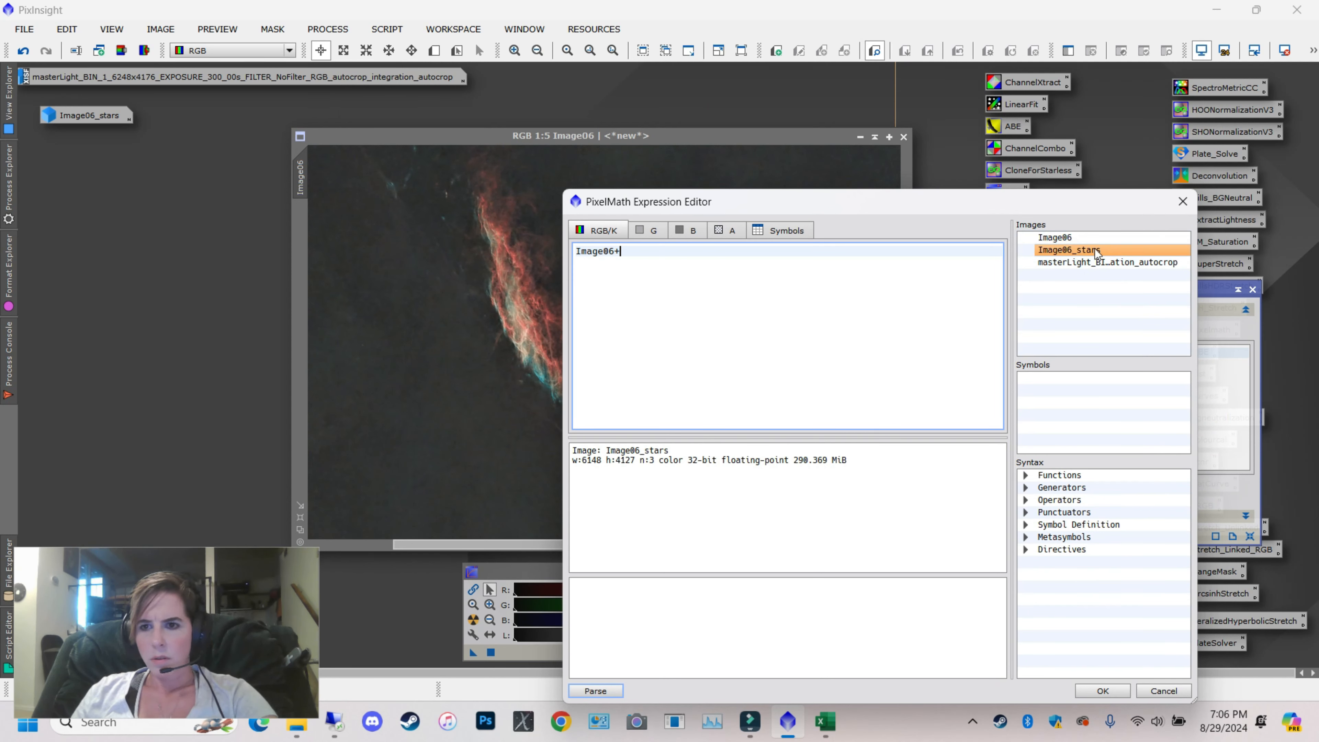
pyautogui.doubleClick(1092, 250)
pyautogui.click(1102, 689)
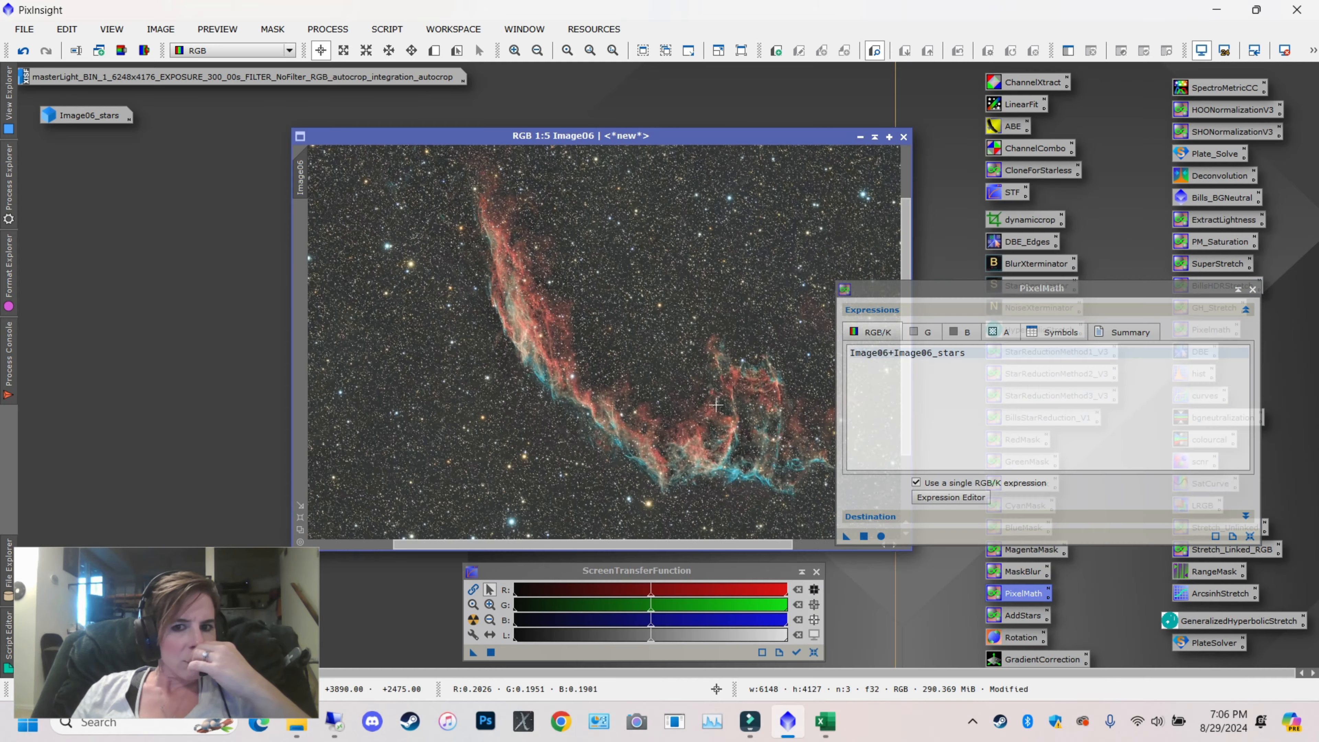
# Check the recombined nebula, close the PixelMath and ScreenTransferFunction windows, and discard the minimized Image06_stars image
pyautogui.scroll(-4, 716, 405)
pyautogui.scroll(3, 721, 402)
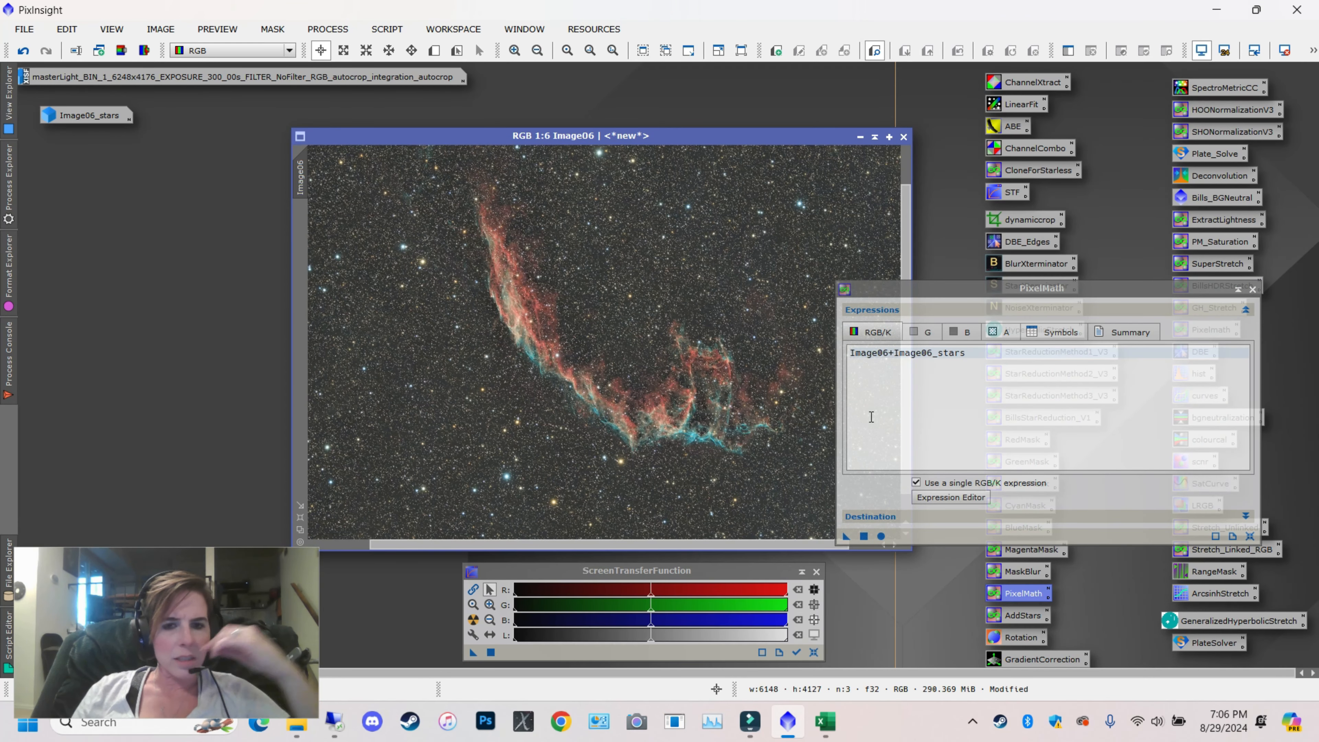
pyautogui.scroll(3, 698, 428)
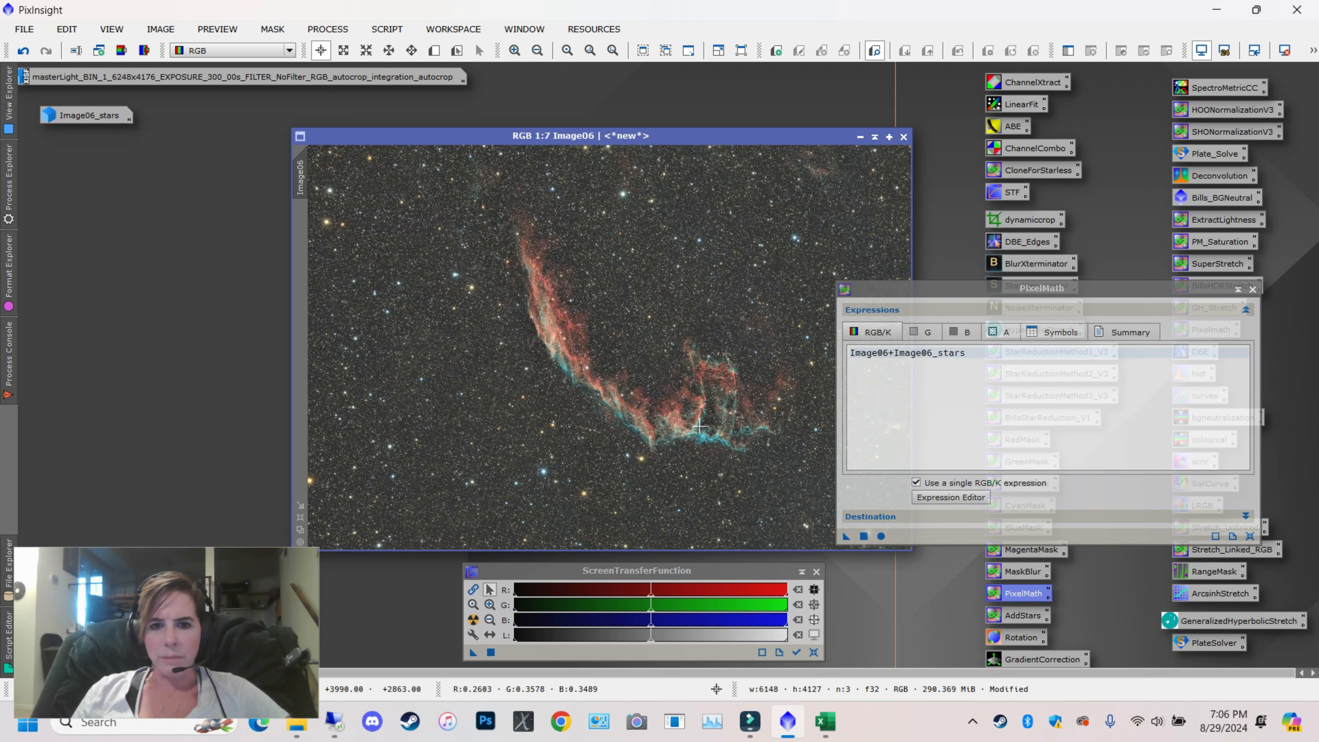
pyautogui.scroll(-1, 708, 412)
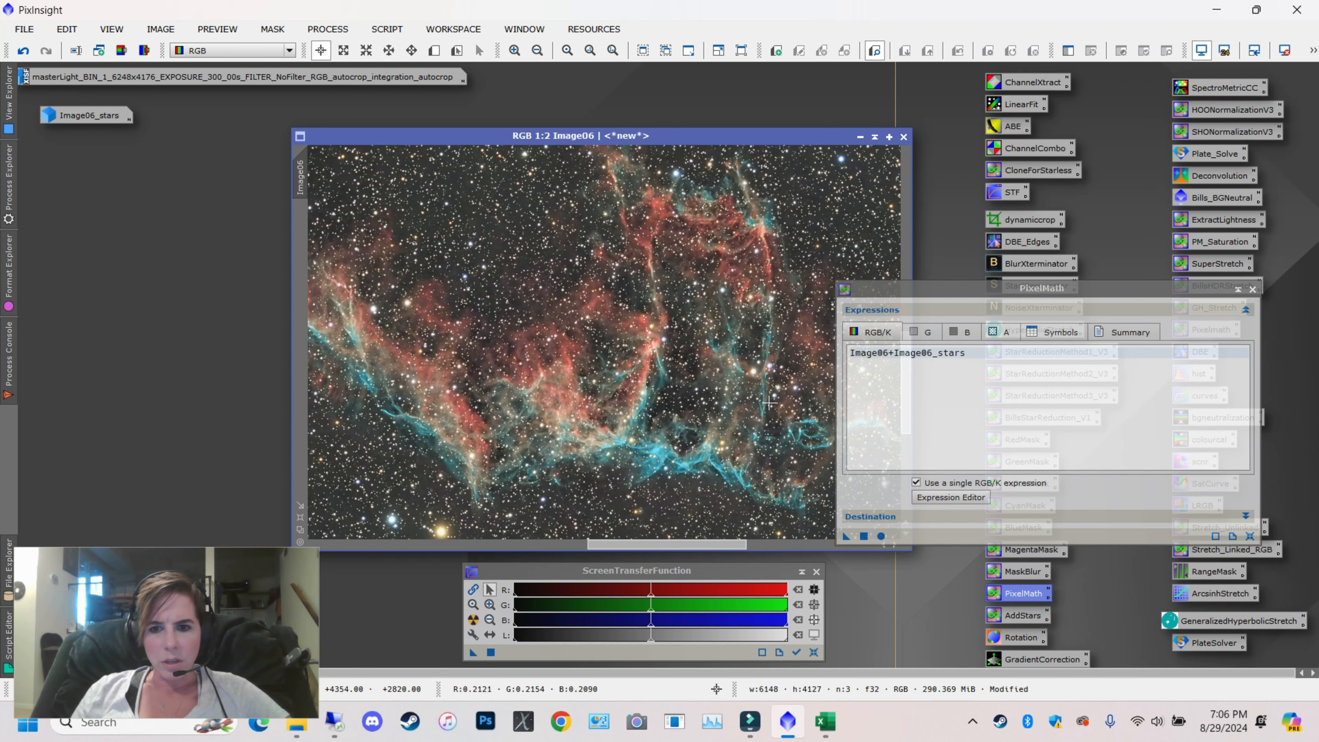
pyautogui.click(1252, 290)
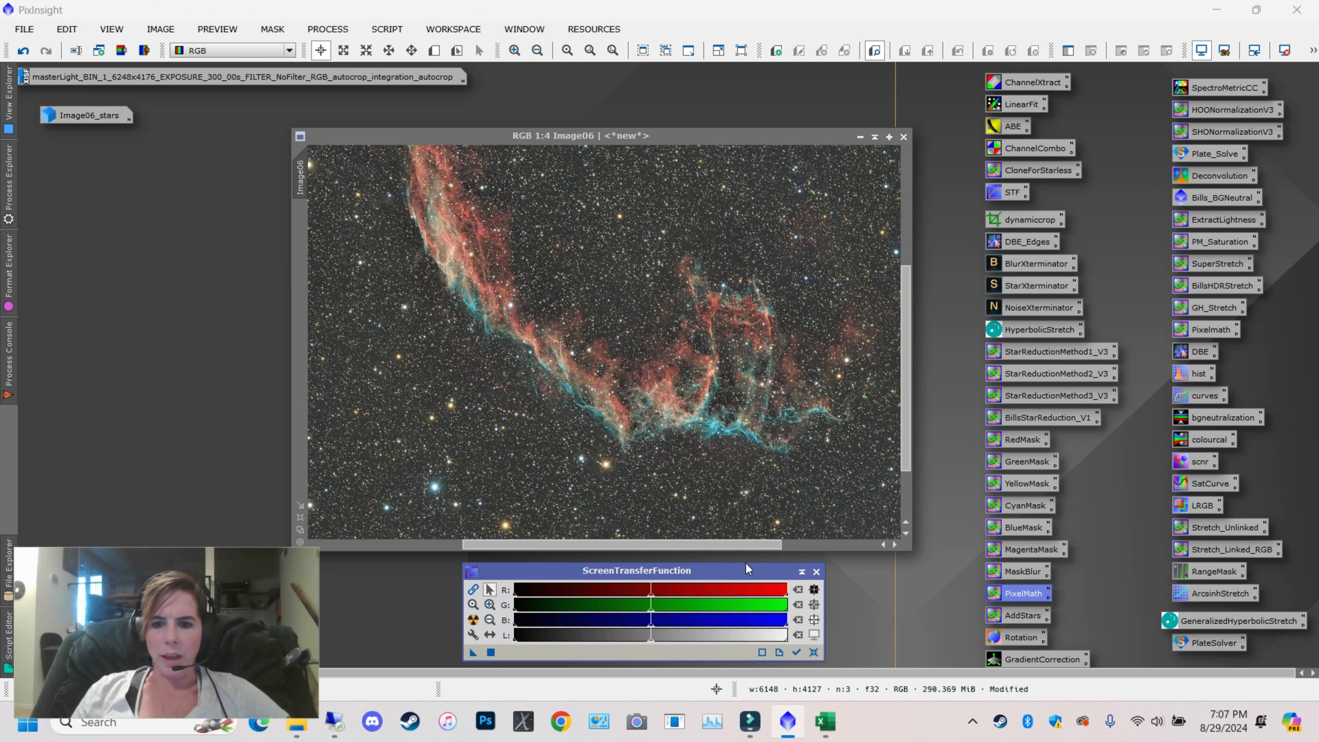
pyautogui.click(816, 572)
pyautogui.moveTo(645, 138); pyautogui.dragTo(608, 107)
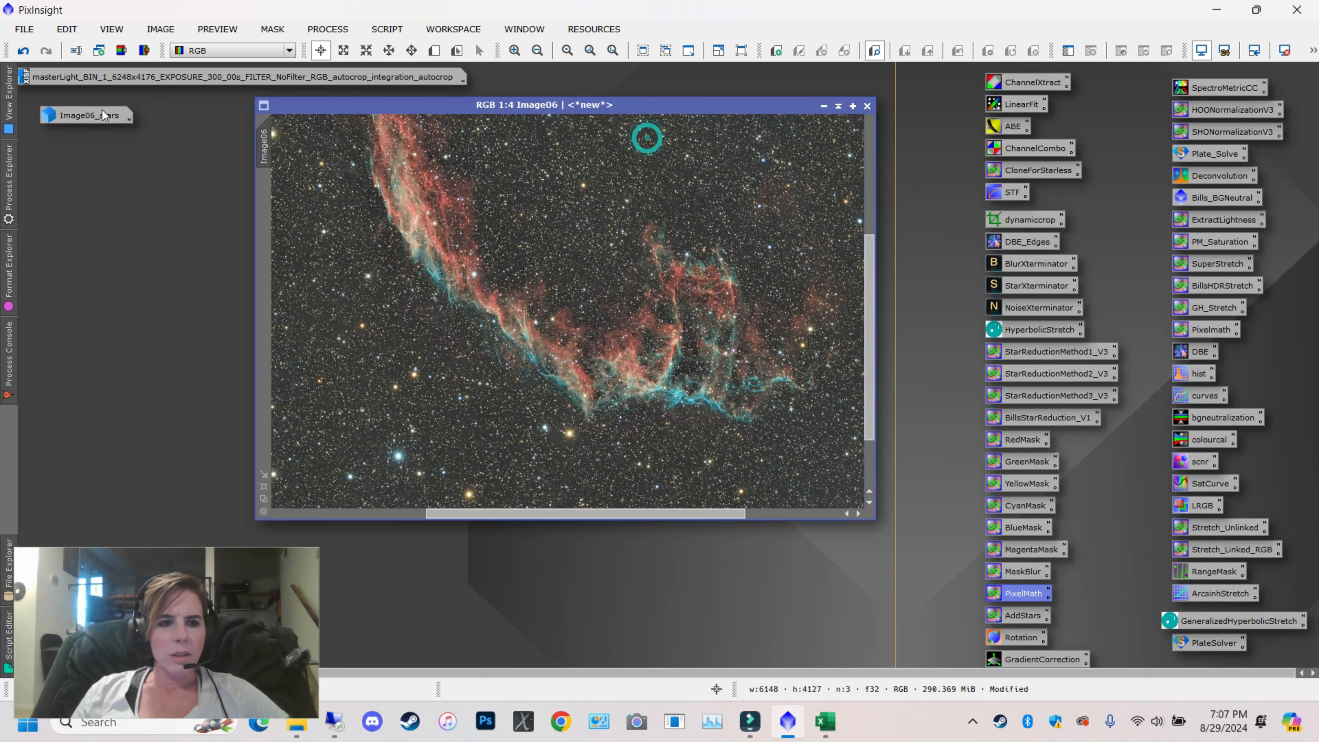
pyautogui.rightClick(103, 115)
pyautogui.click(171, 205)
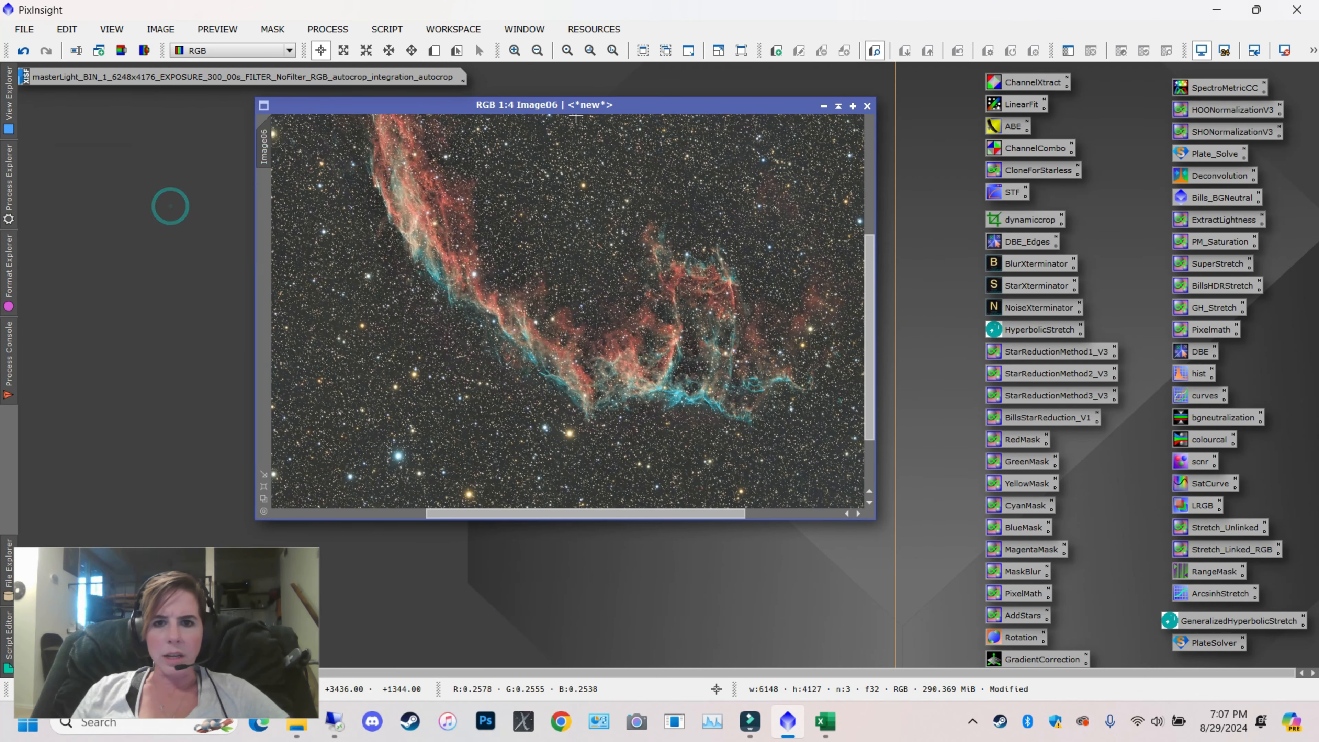
# Run StarXTerminator on Image06 with Generate Star Image enabled, and minimize the resulting star image
pyautogui.scroll(-2, 613, 265)
pyautogui.scroll(-1, 612, 265)
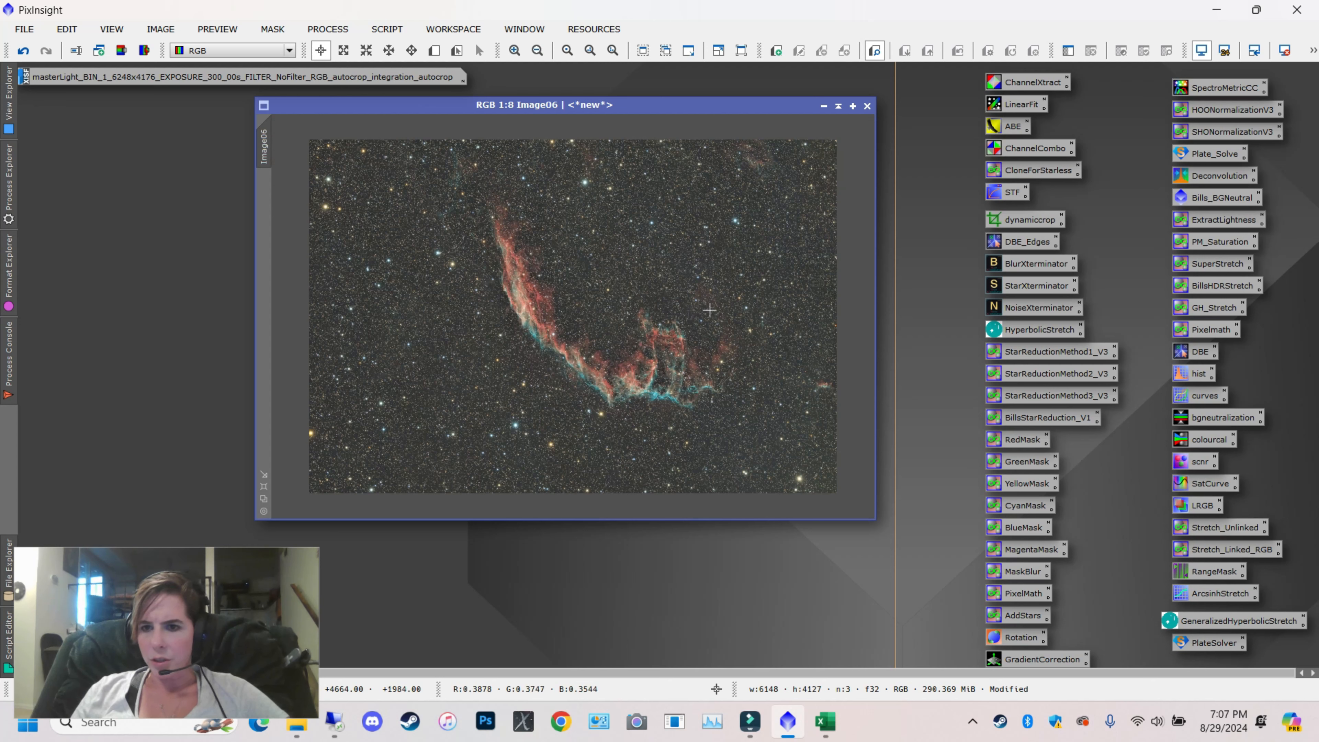
pyautogui.doubleClick(1037, 285)
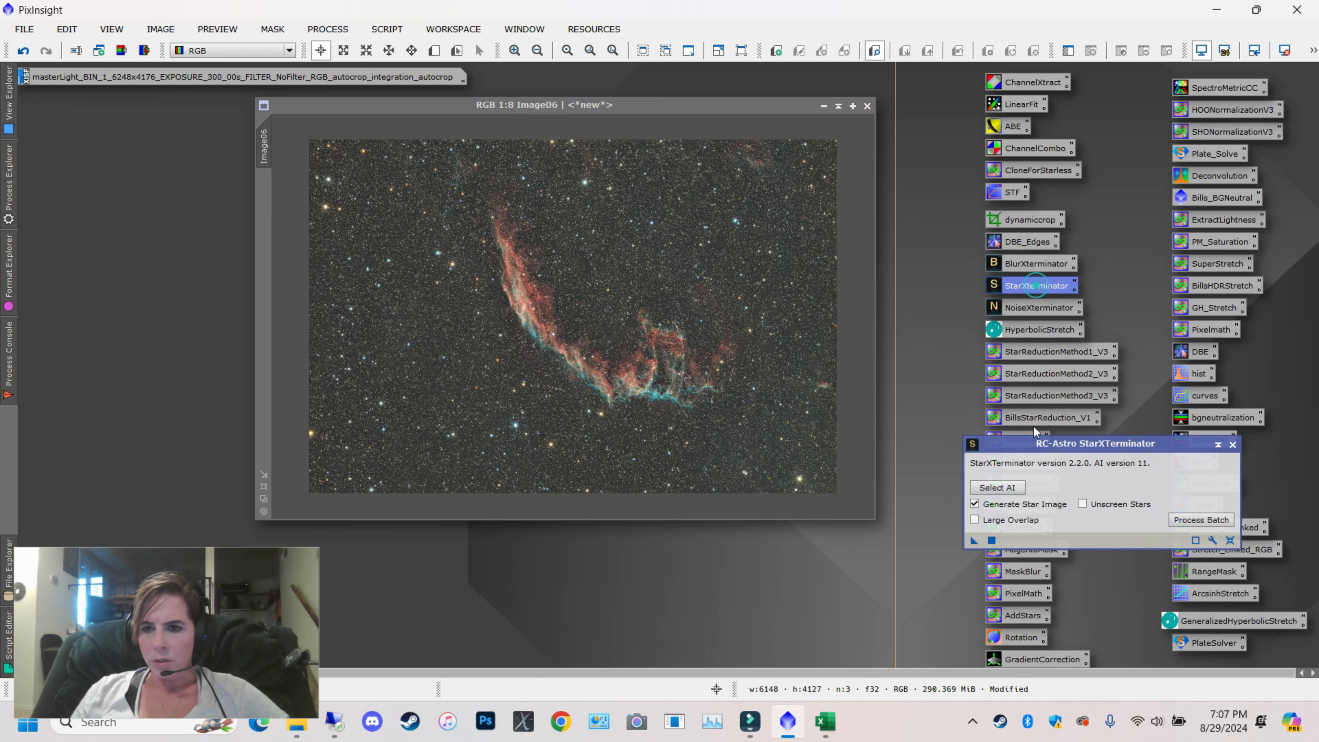
pyautogui.moveTo(972, 542); pyautogui.dragTo(611, 326)
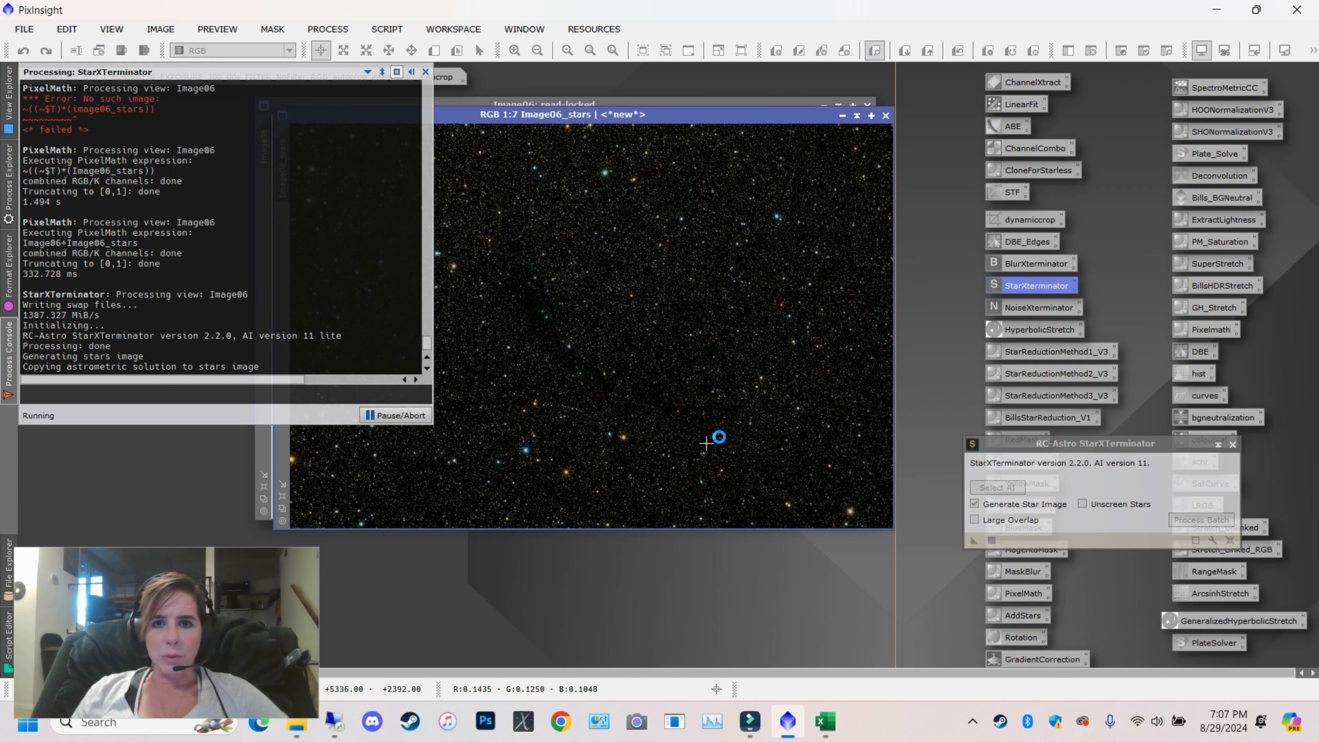
pyautogui.click(842, 116)
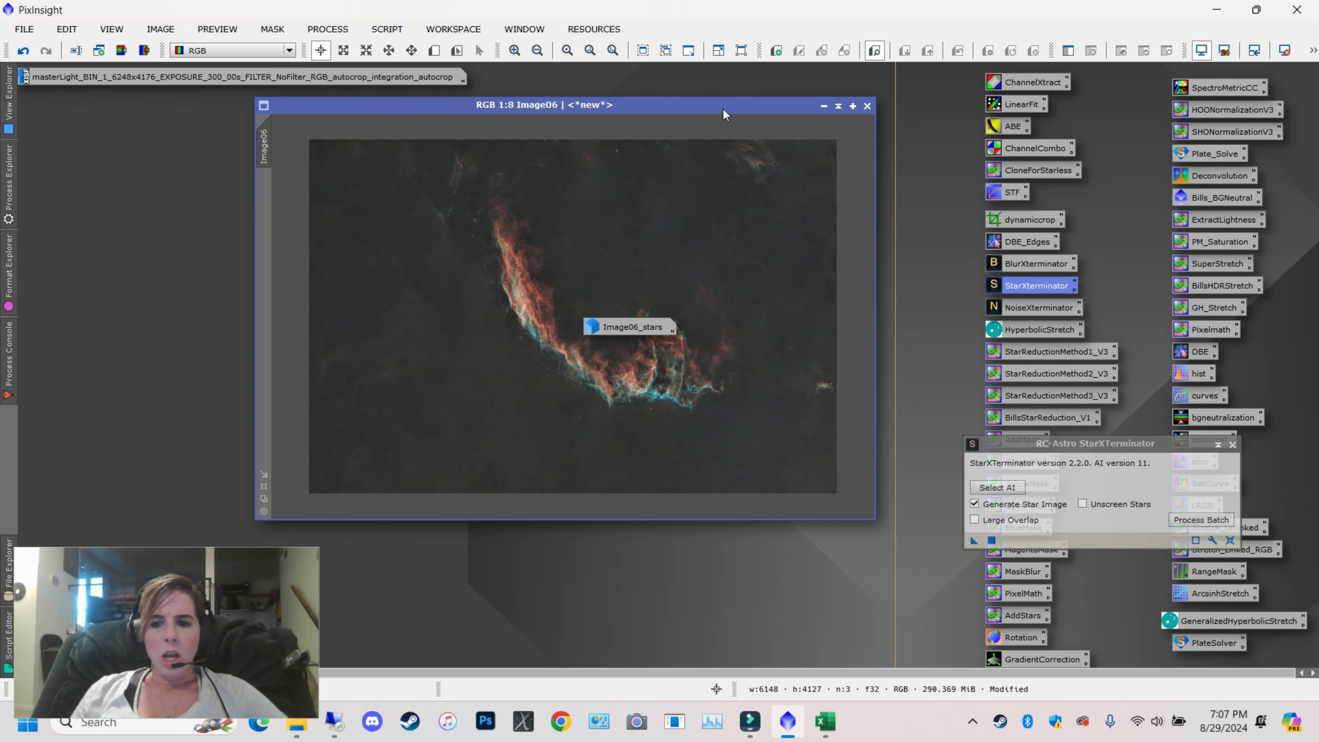
# Undo the star removal on Image06, clear the star image icon off it, and reset StarXTerminator to its default settings
pyautogui.click(27, 52)
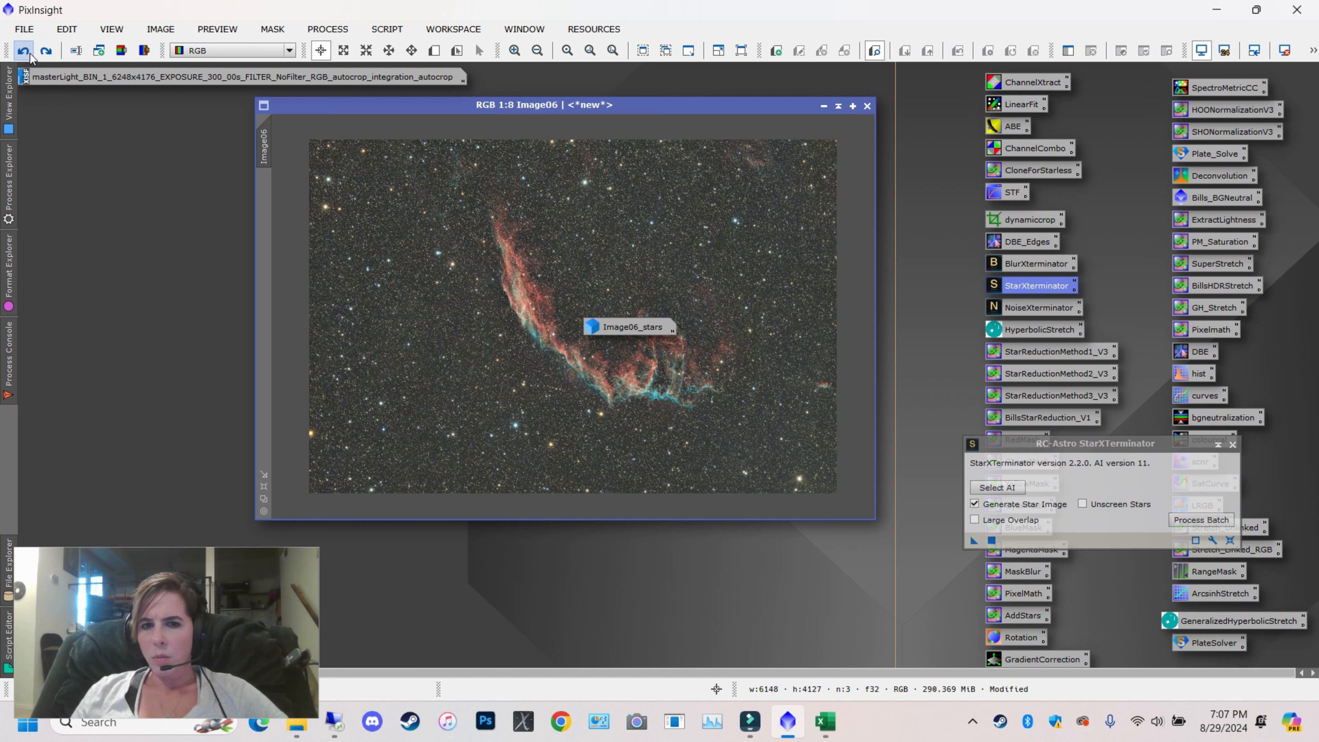
pyautogui.moveTo(614, 332); pyautogui.dragTo(152, 292)
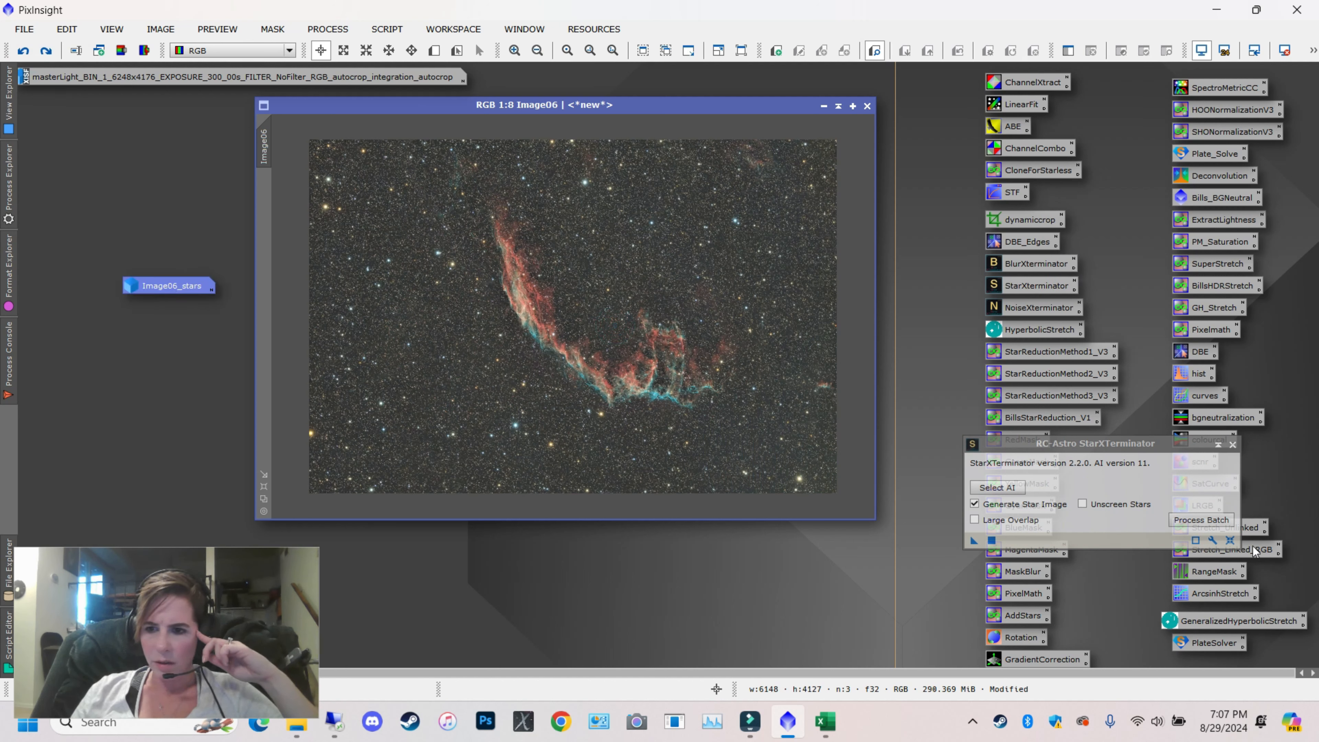
pyautogui.click(1228, 541)
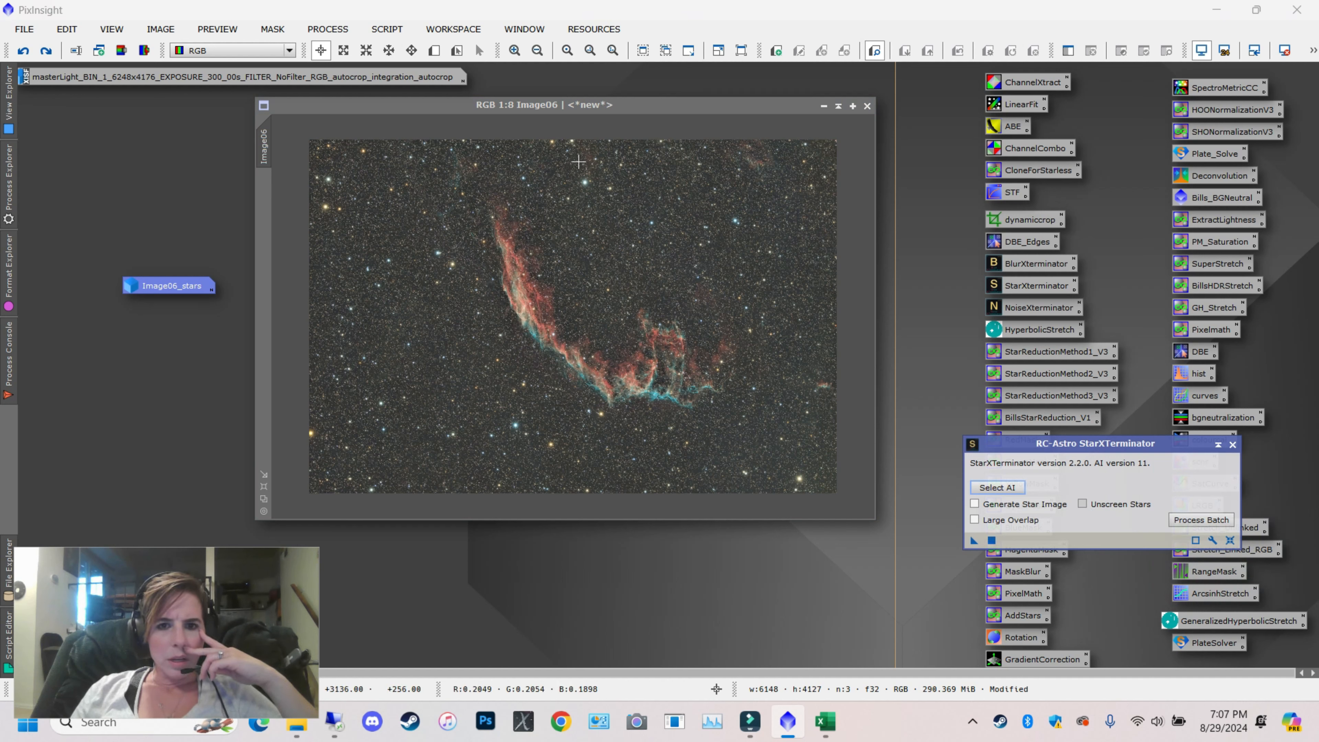
# Create a copy of Image06 named Starless with the saved CloneForStarless process, and close StarXTerminator
pyautogui.rightClick(604, 108)
pyautogui.click(561, 112)
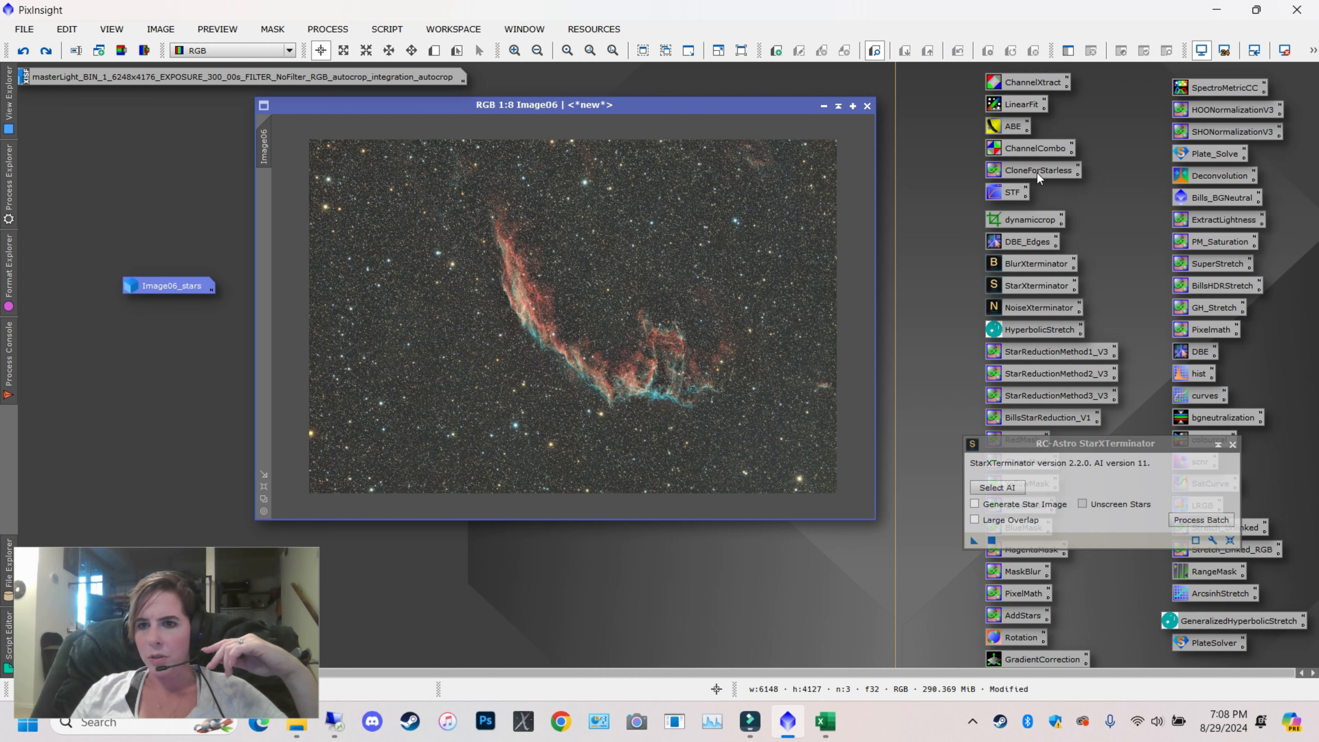
pyautogui.moveTo(1038, 177); pyautogui.dragTo(609, 255)
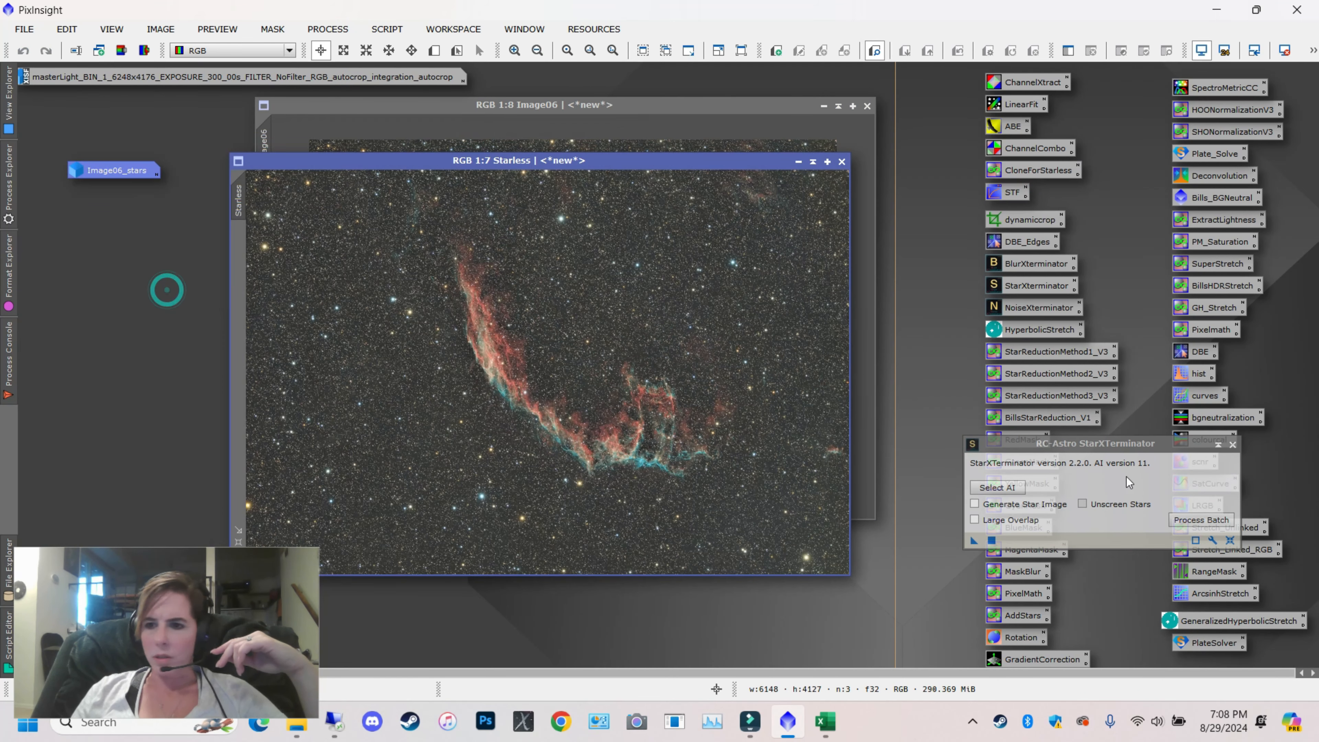
pyautogui.click(1232, 445)
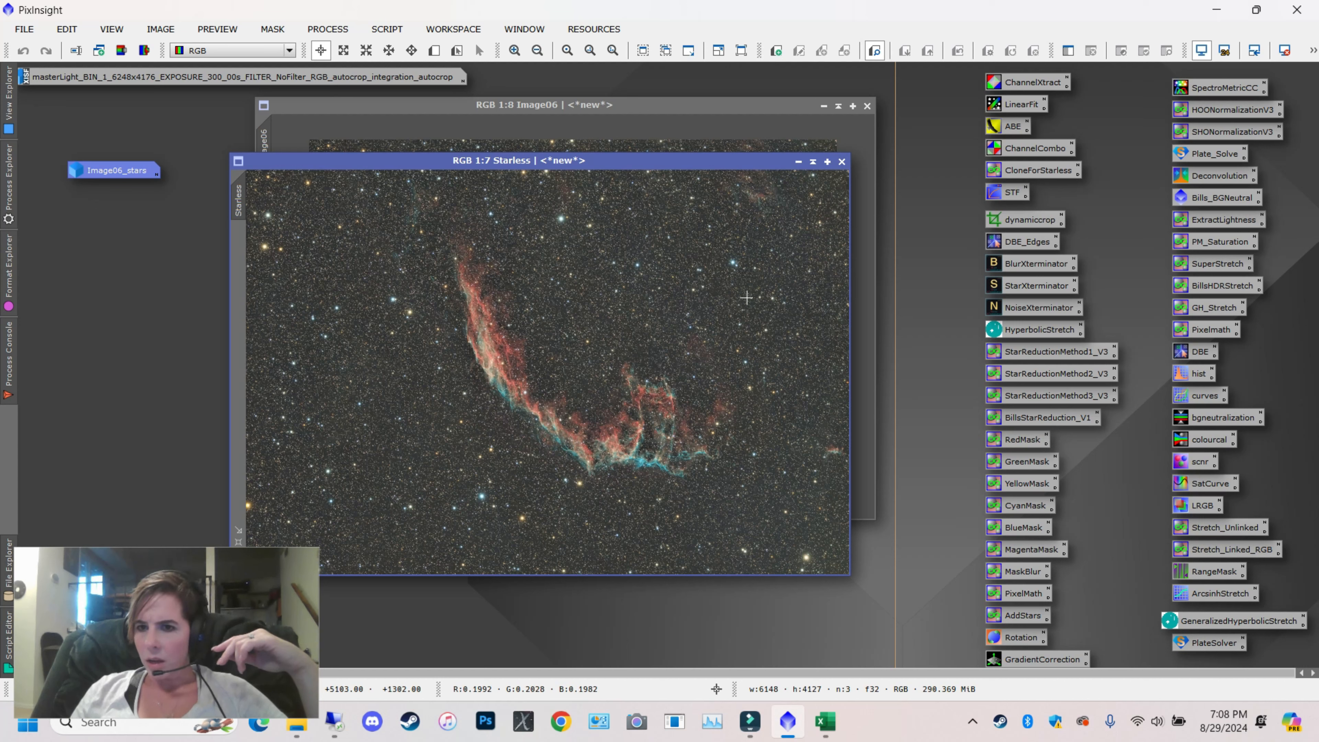
# Open the saved StarReductionMethod1_V3 process for reducing the stars
pyautogui.doubleClick(1043, 352)
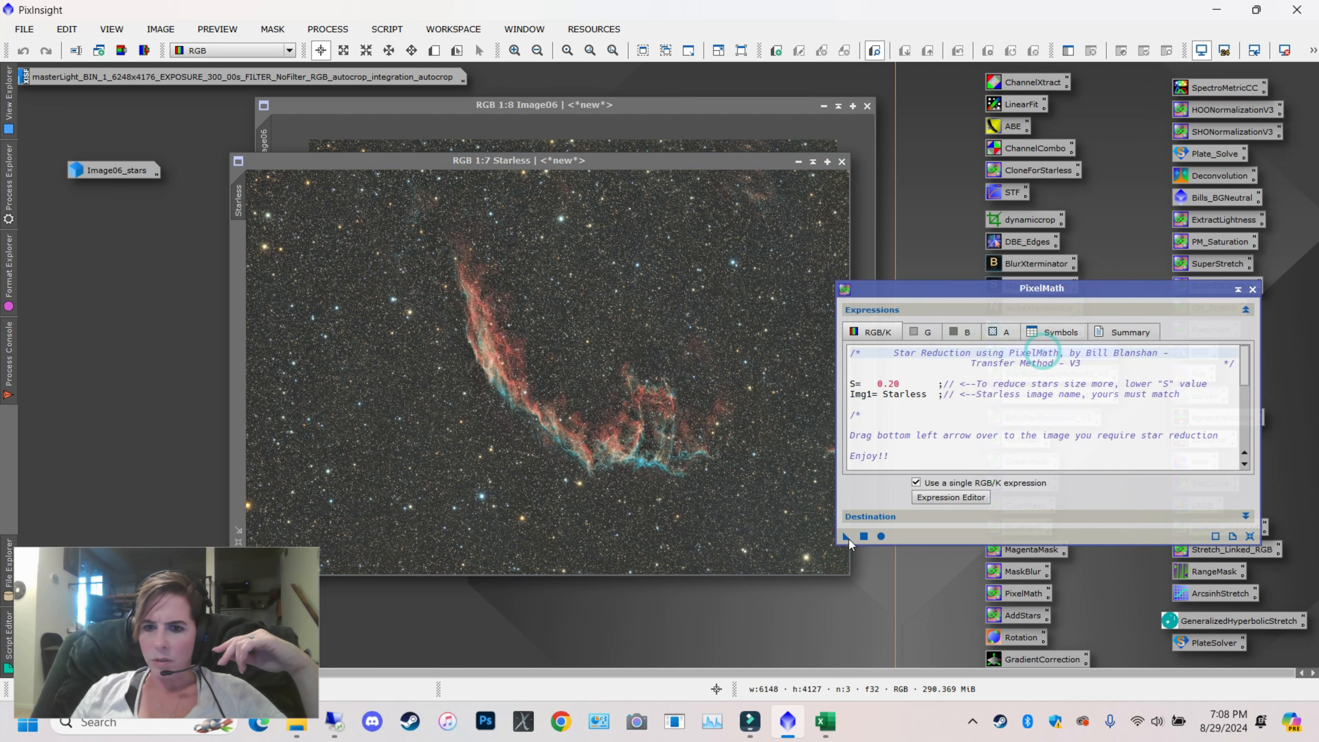
# Apply the Transfer Method star reduction with S at 0.20 to the Starless image and close the minimized Image06_stars image
pyautogui.moveTo(846, 537); pyautogui.dragTo(698, 430)
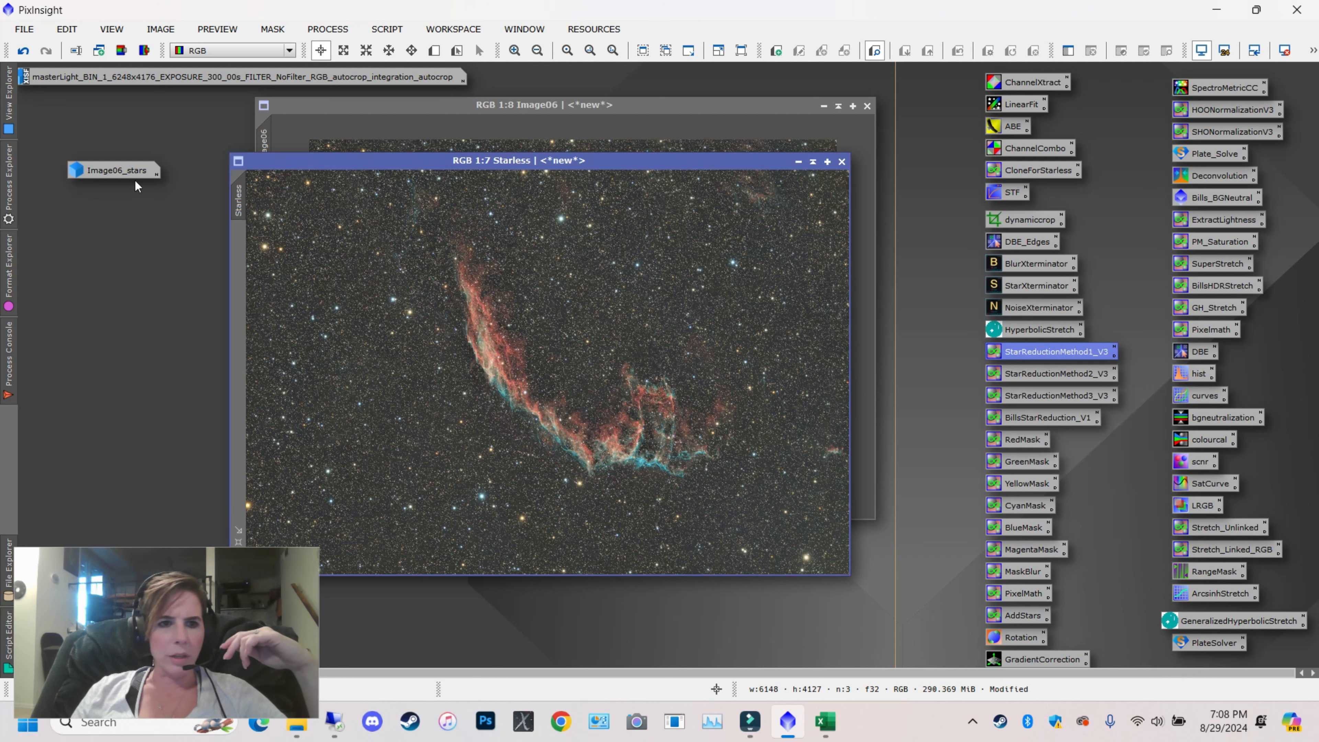
pyautogui.rightClick(138, 172)
pyautogui.click(200, 264)
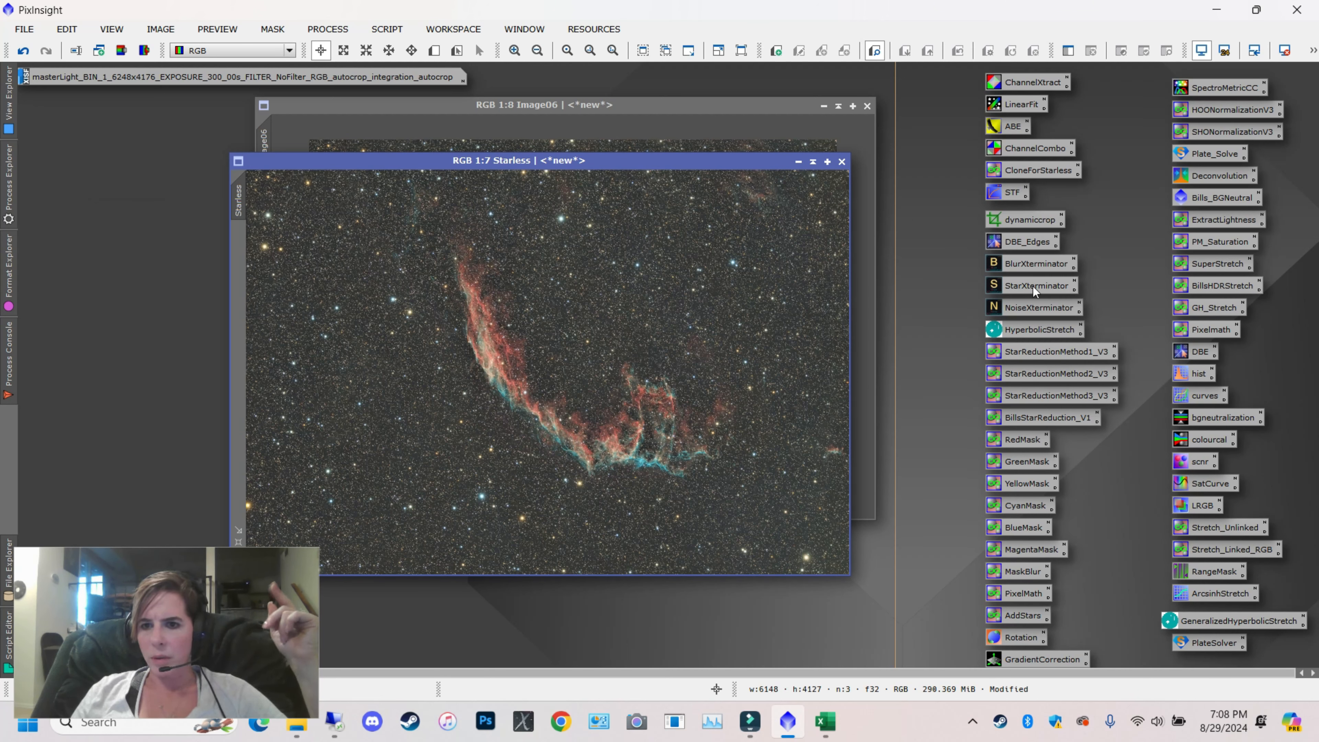
# Run StarXterminator on the Starless image to separate its stars into their own image, and bring Starless to the front
pyautogui.moveTo(1033, 287); pyautogui.dragTo(556, 311)
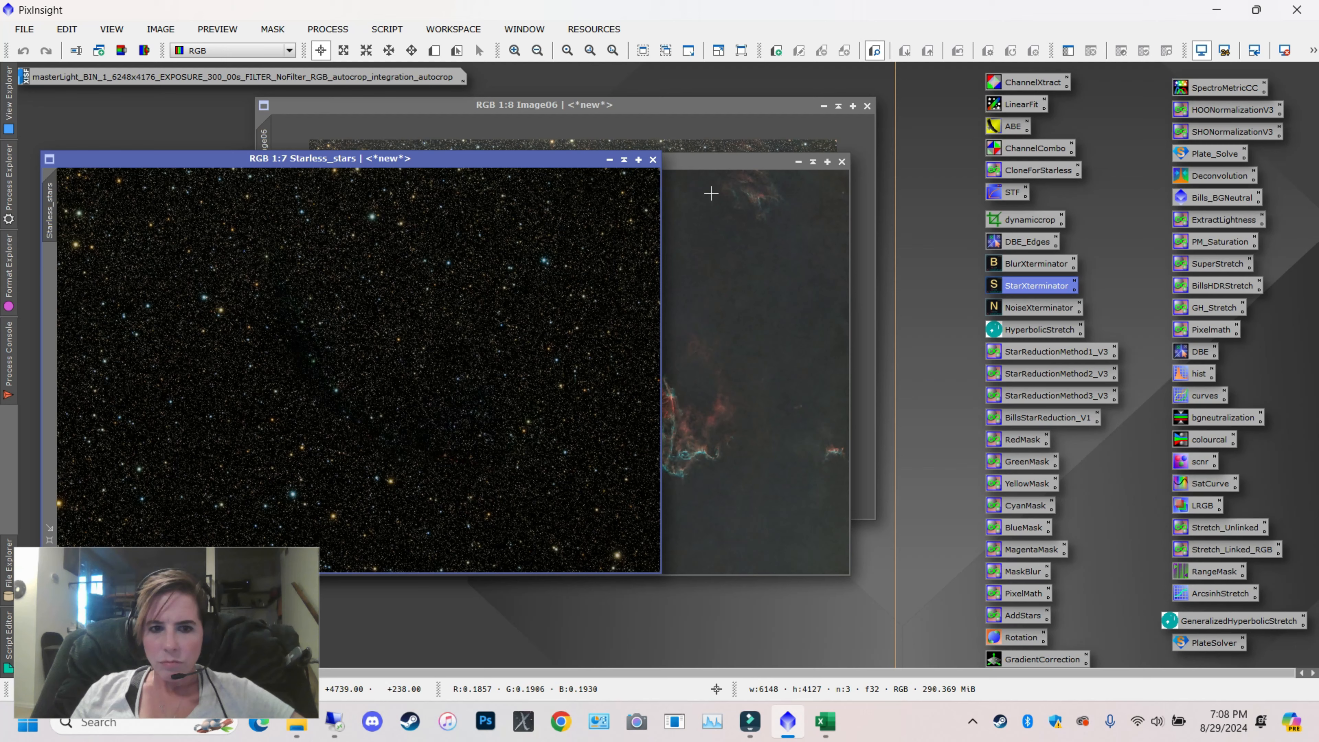
pyautogui.click(717, 165)
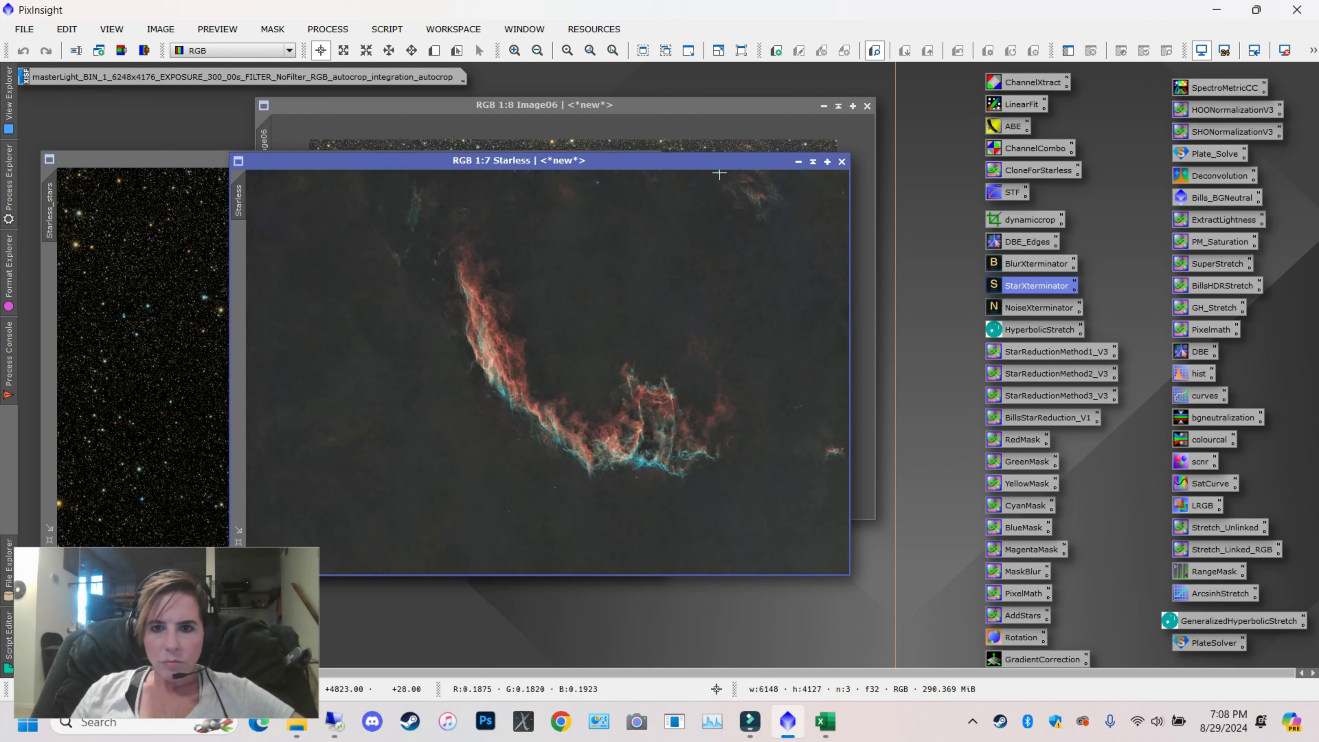
# Try StarReductionMethod1_V3 on Image06, inspect the stars around the nebula, and undo it
pyautogui.click(713, 108)
pyautogui.click(1054, 352)
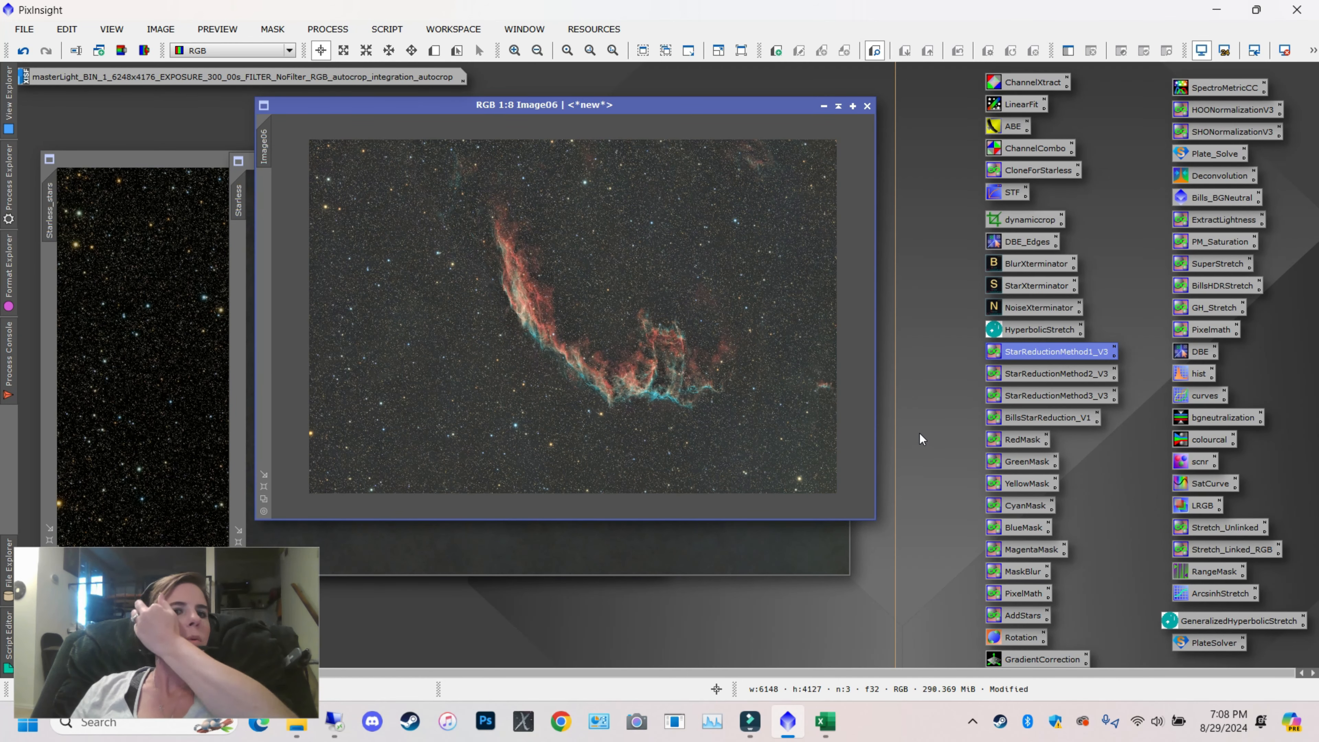
pyautogui.scroll(5, 768, 400)
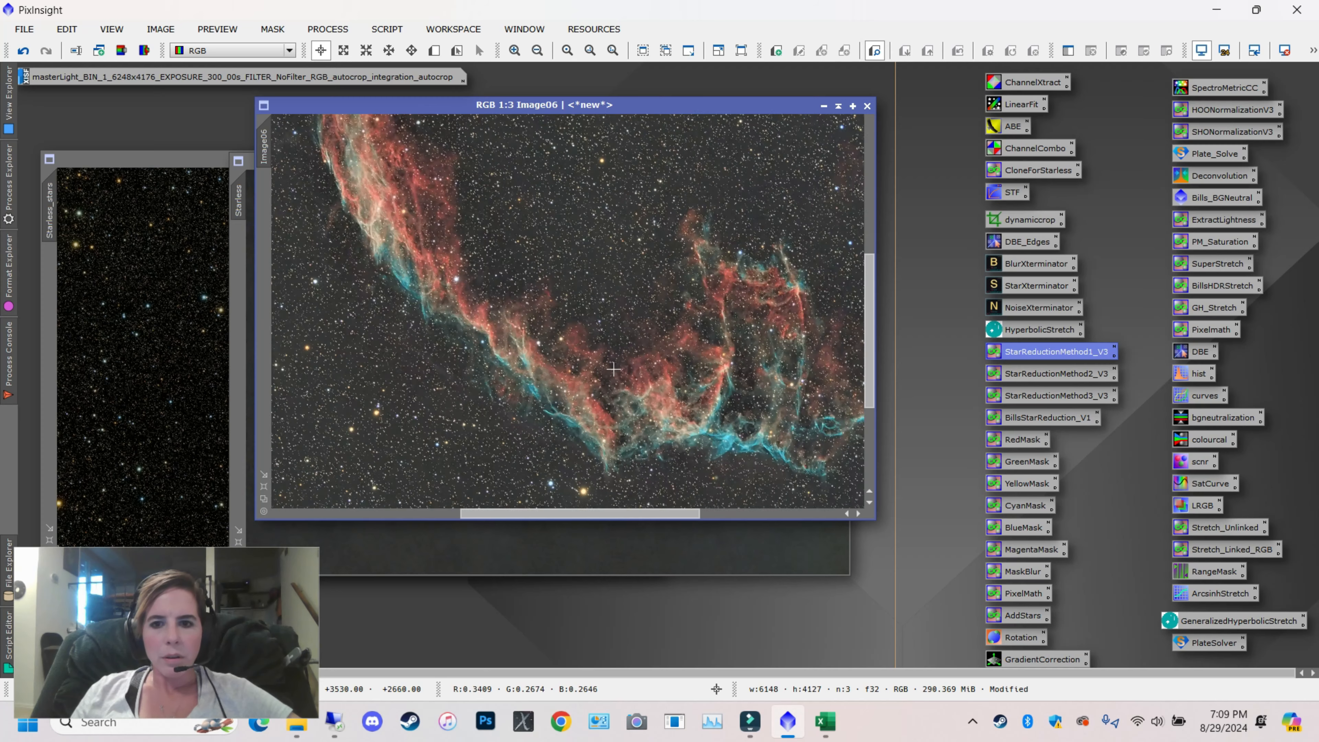
pyautogui.scroll(-5, 613, 369)
pyautogui.moveTo(1088, 362); pyautogui.dragTo(620, 325)
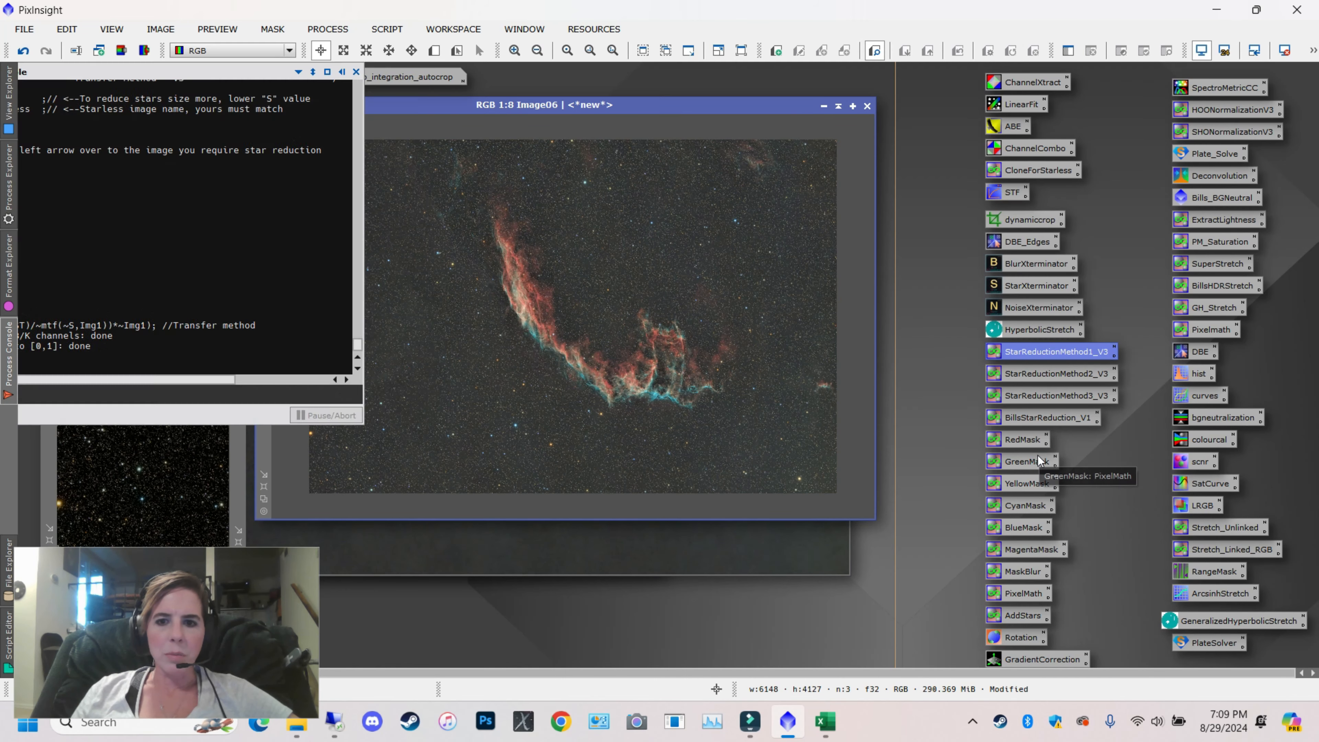
pyautogui.scroll(3, 679, 349)
pyautogui.scroll(-4, 678, 349)
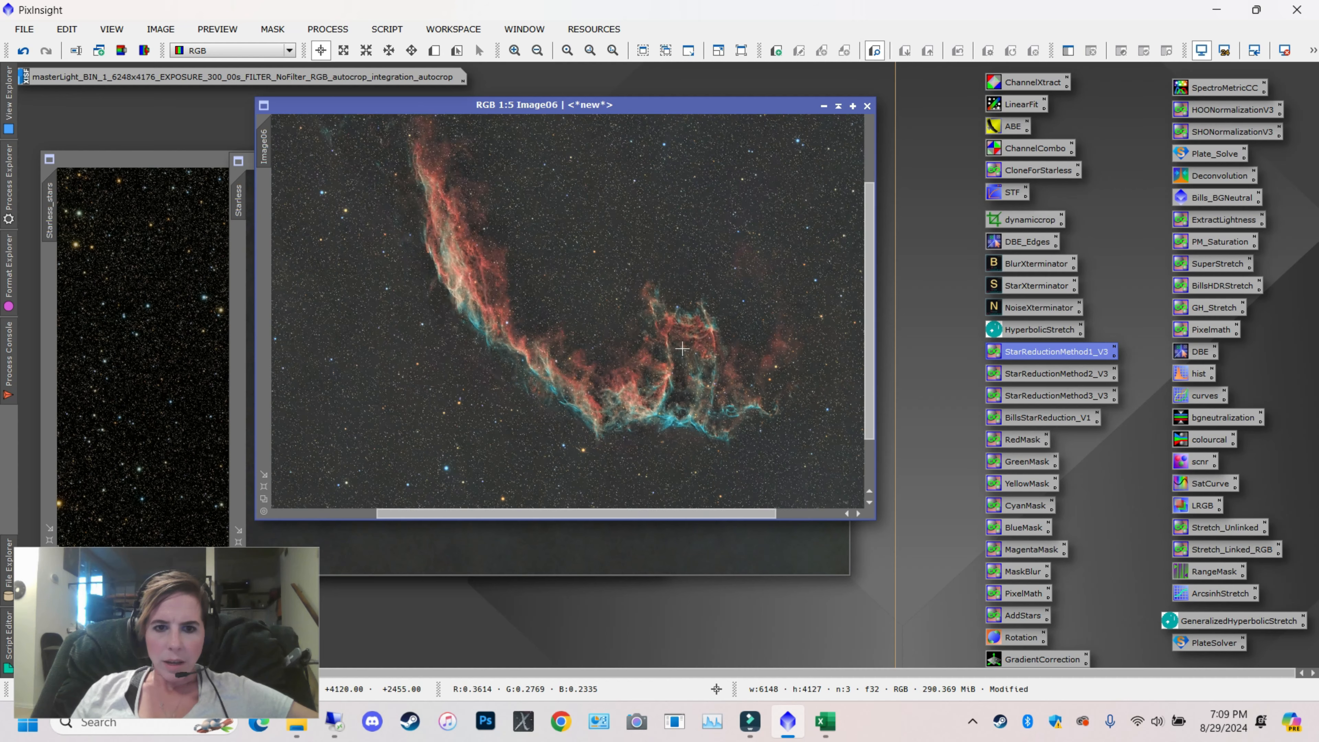
pyautogui.click(23, 52)
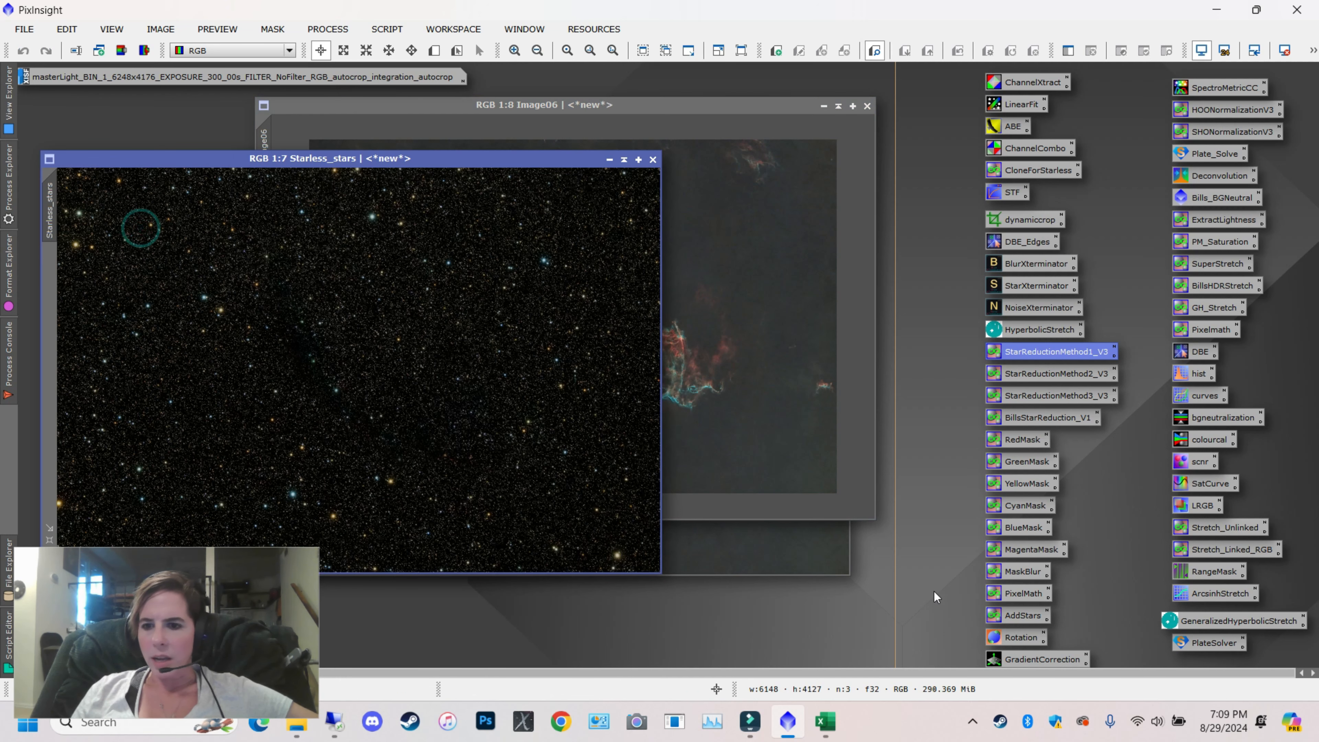
# Start a new PixelMath expression in the Expression Editor with Image06+
pyautogui.moveTo(1029, 595); pyautogui.dragTo(726, 331)
pyautogui.doubleClick(1029, 595)
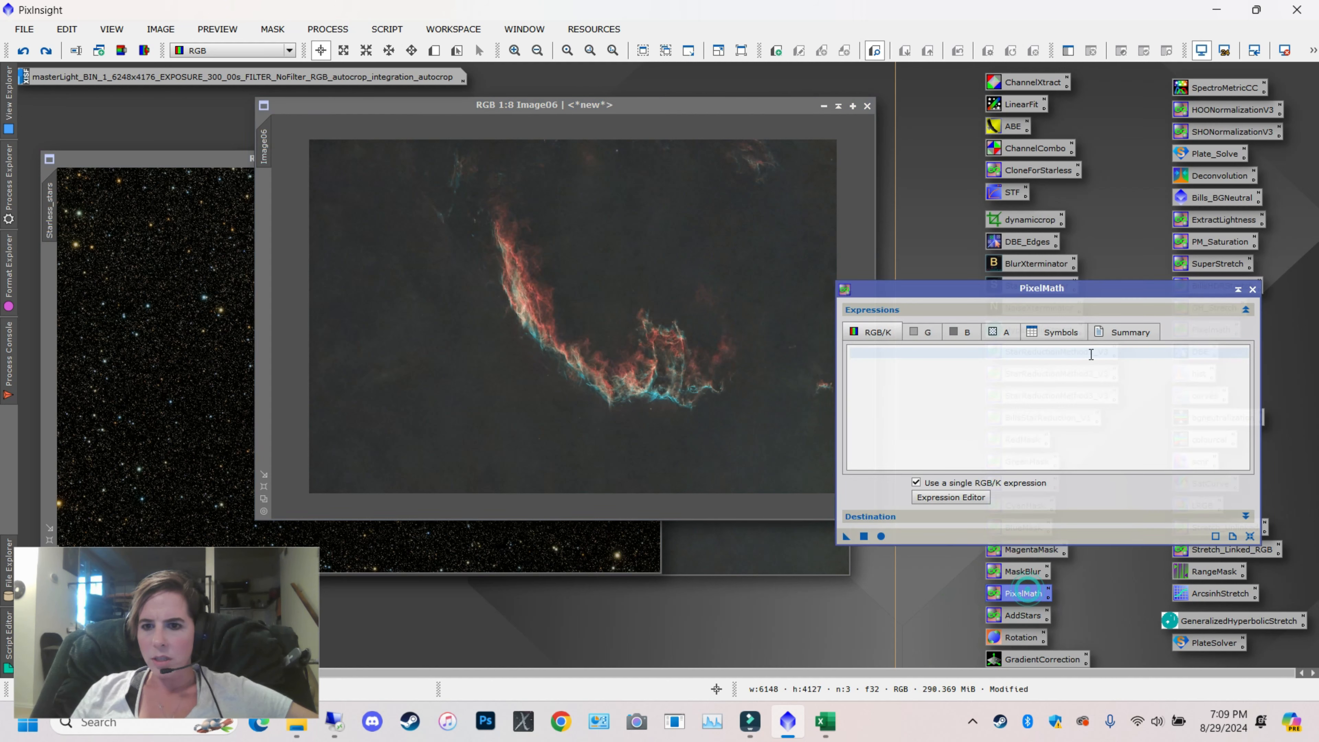
pyautogui.click(976, 496)
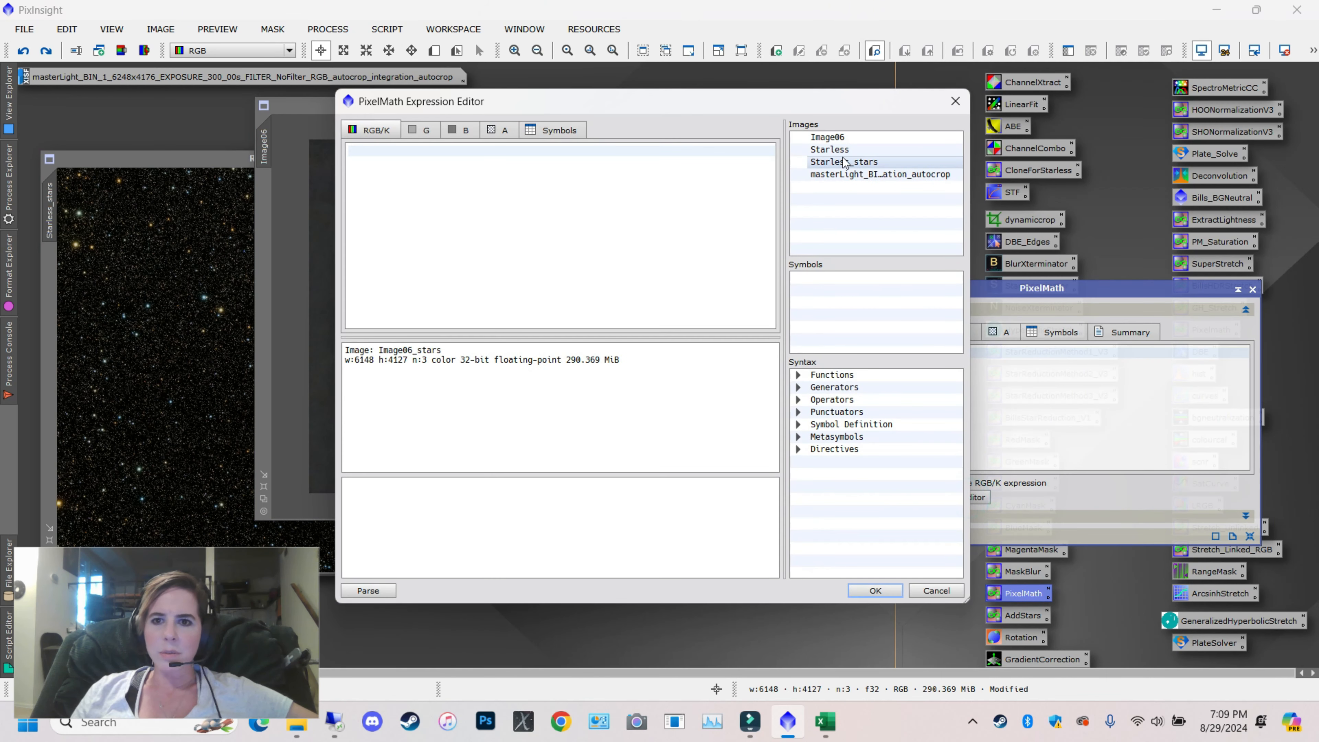
pyautogui.doubleClick(836, 138)
pyautogui.write('+')
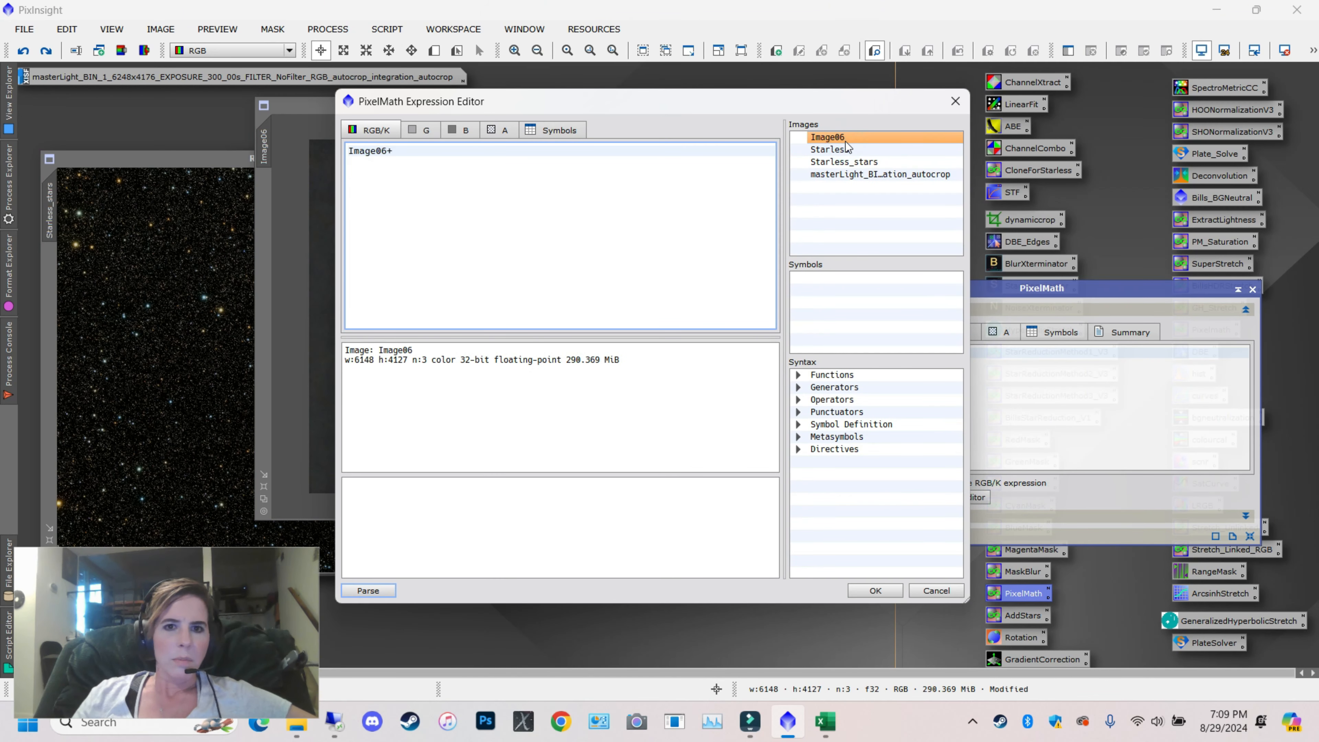
pyautogui.moveTo(601, 105); pyautogui.dragTo(771, 166)
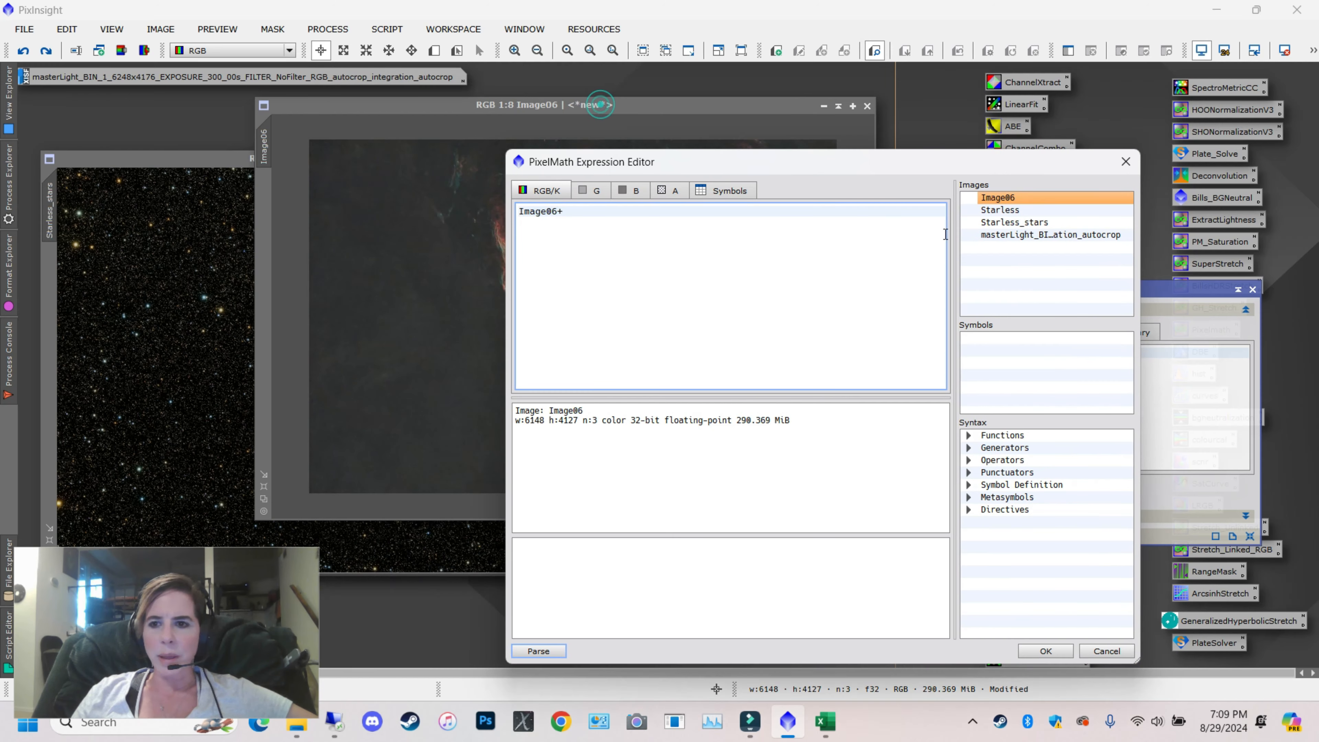
# Complete the expression as Image06+Starless_stars, apply it to Image06, and close PixelMath
pyautogui.doubleClick(1022, 211)
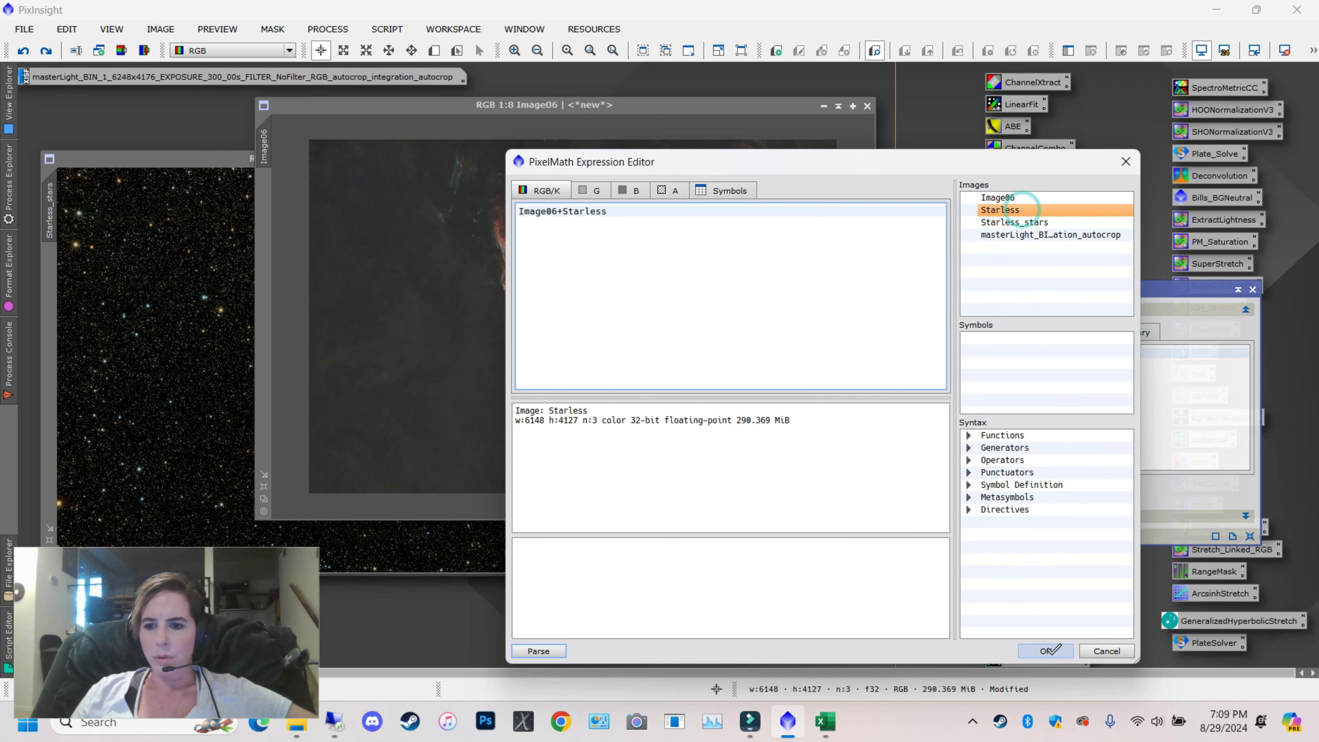
pyautogui.press('BackSpace')
pyautogui.press('BackSpace')
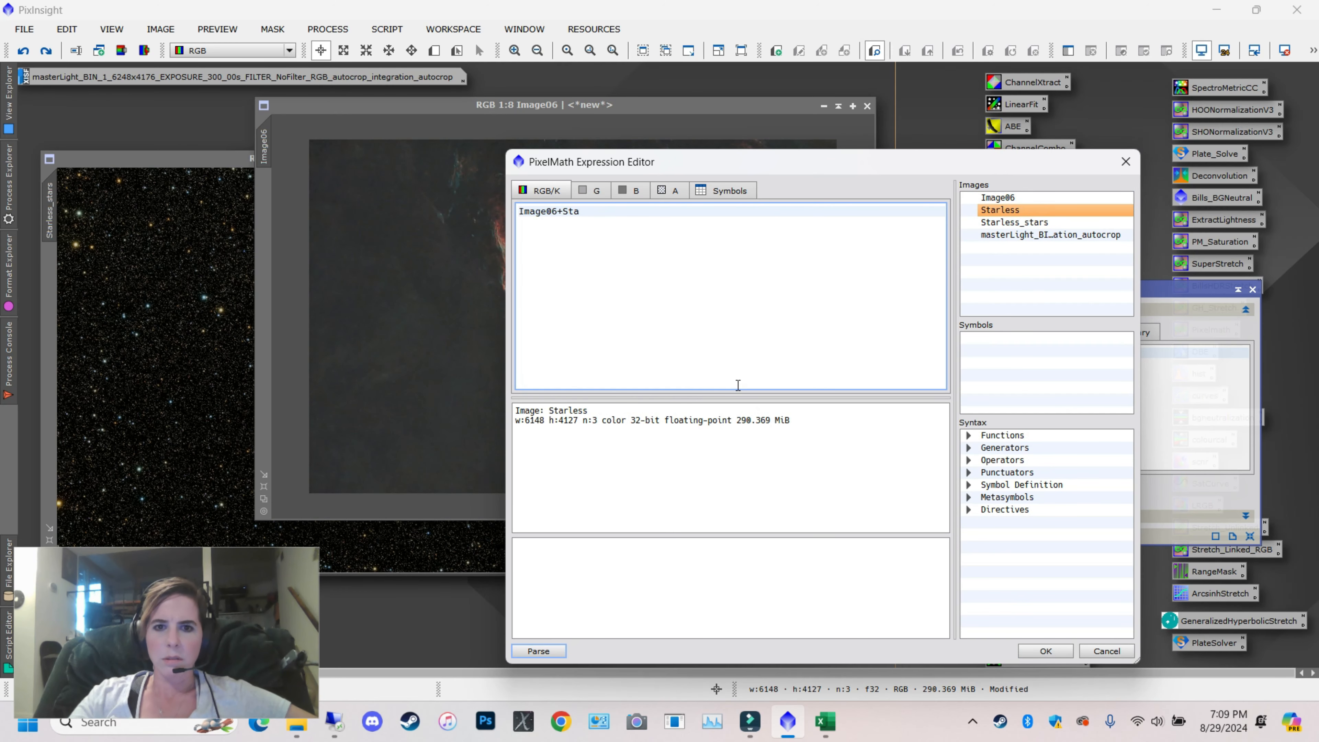
pyautogui.doubleClick(1010, 222)
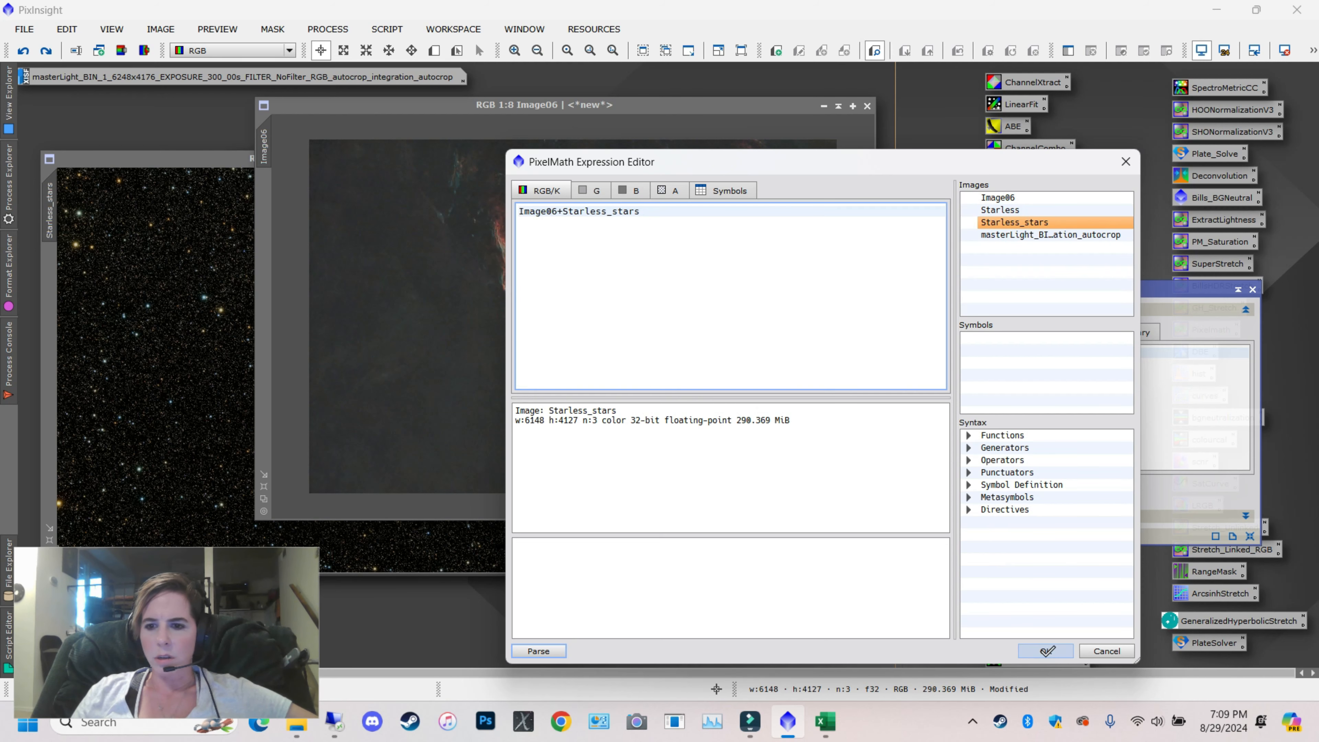
pyautogui.click(1045, 651)
pyautogui.moveTo(847, 536); pyautogui.dragTo(768, 468)
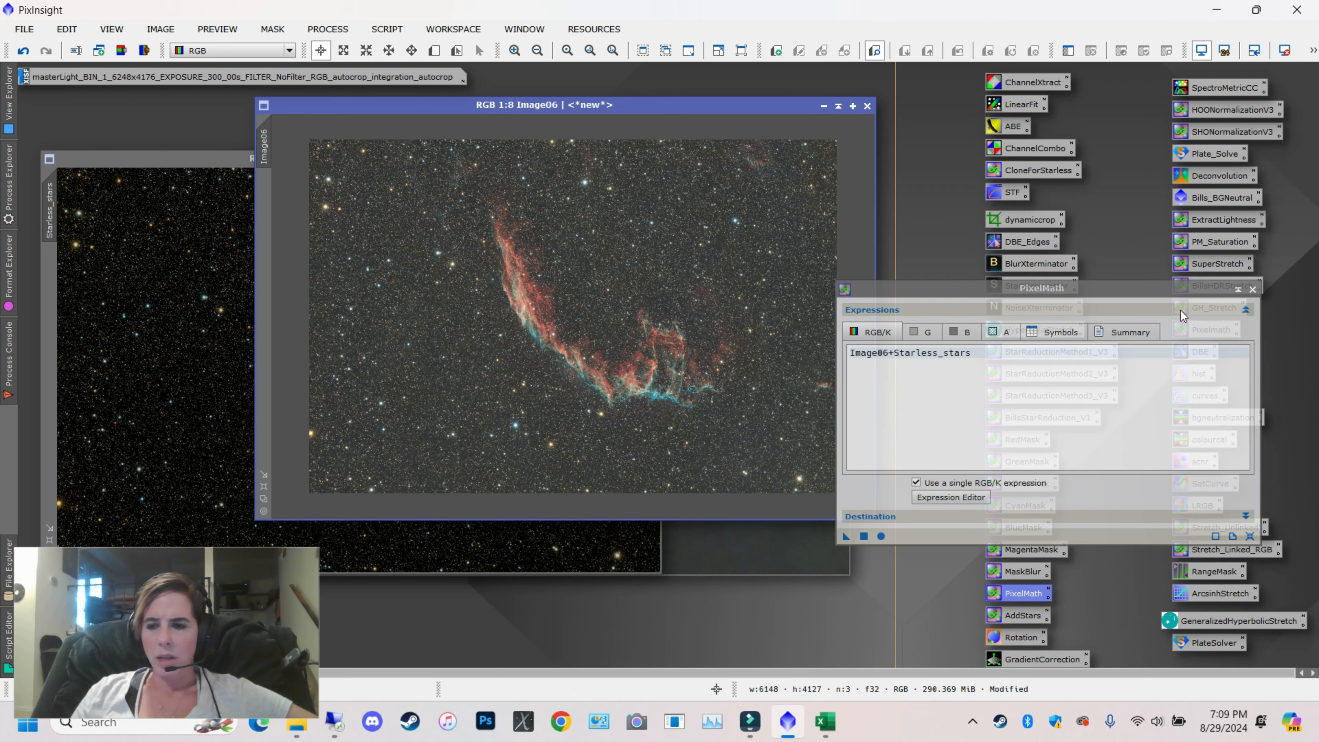
pyautogui.click(1253, 290)
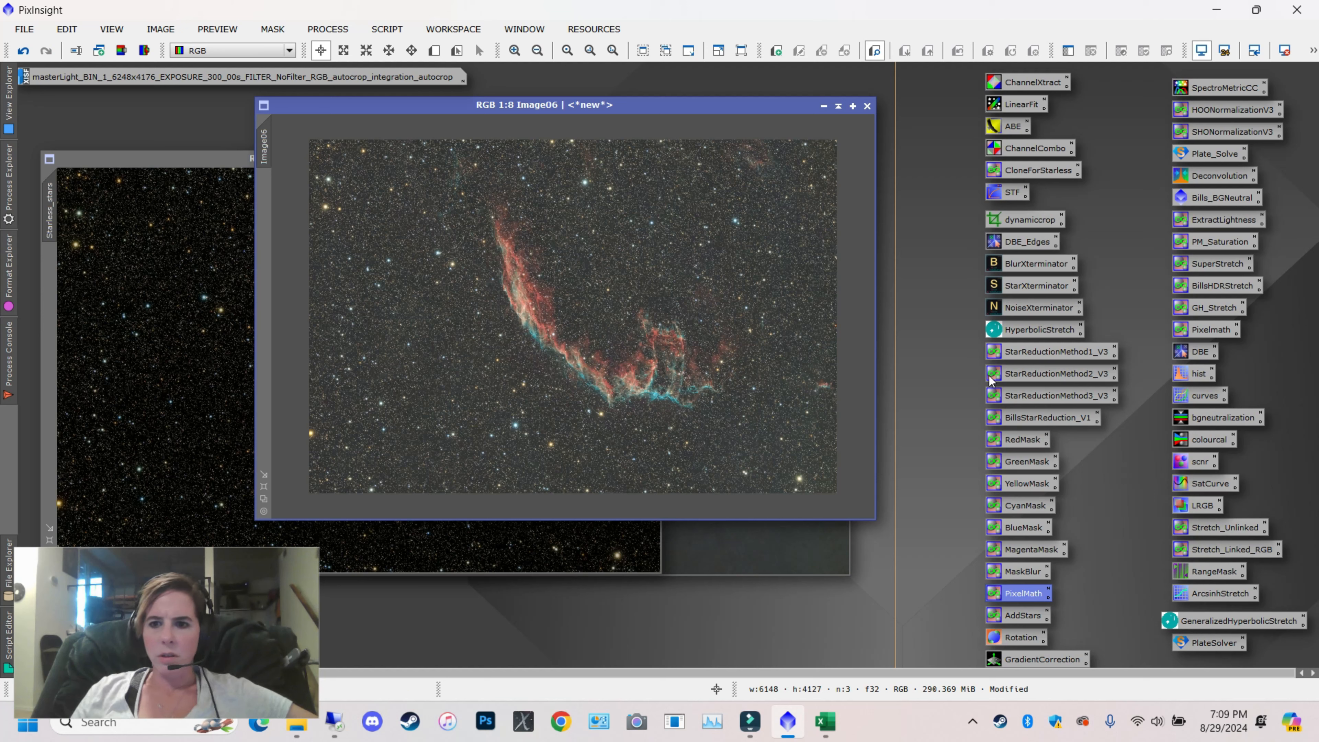
# Try StarReductionMethod1_V3 on the recombined Image06, inspect the stars, and undo the reduction
pyautogui.moveTo(1040, 356); pyautogui.dragTo(615, 306)
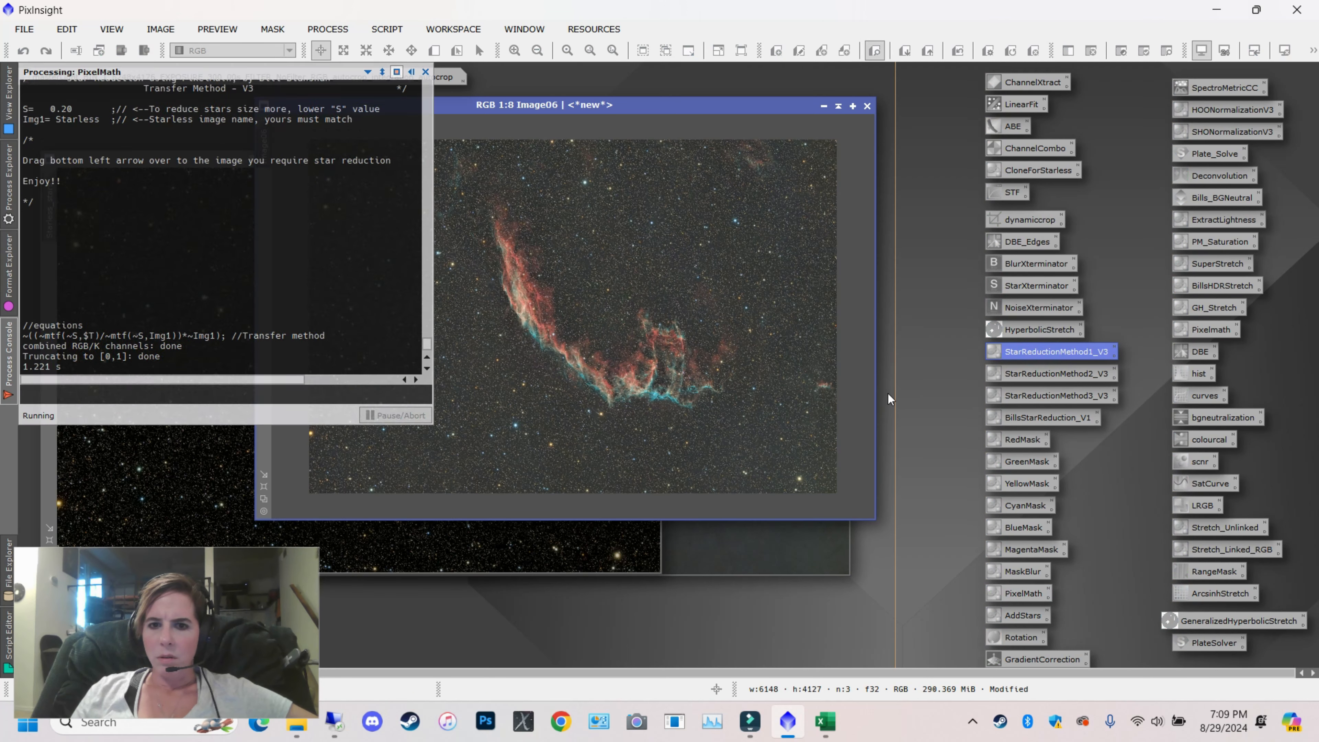
pyautogui.moveTo(1031, 355); pyautogui.dragTo(670, 318)
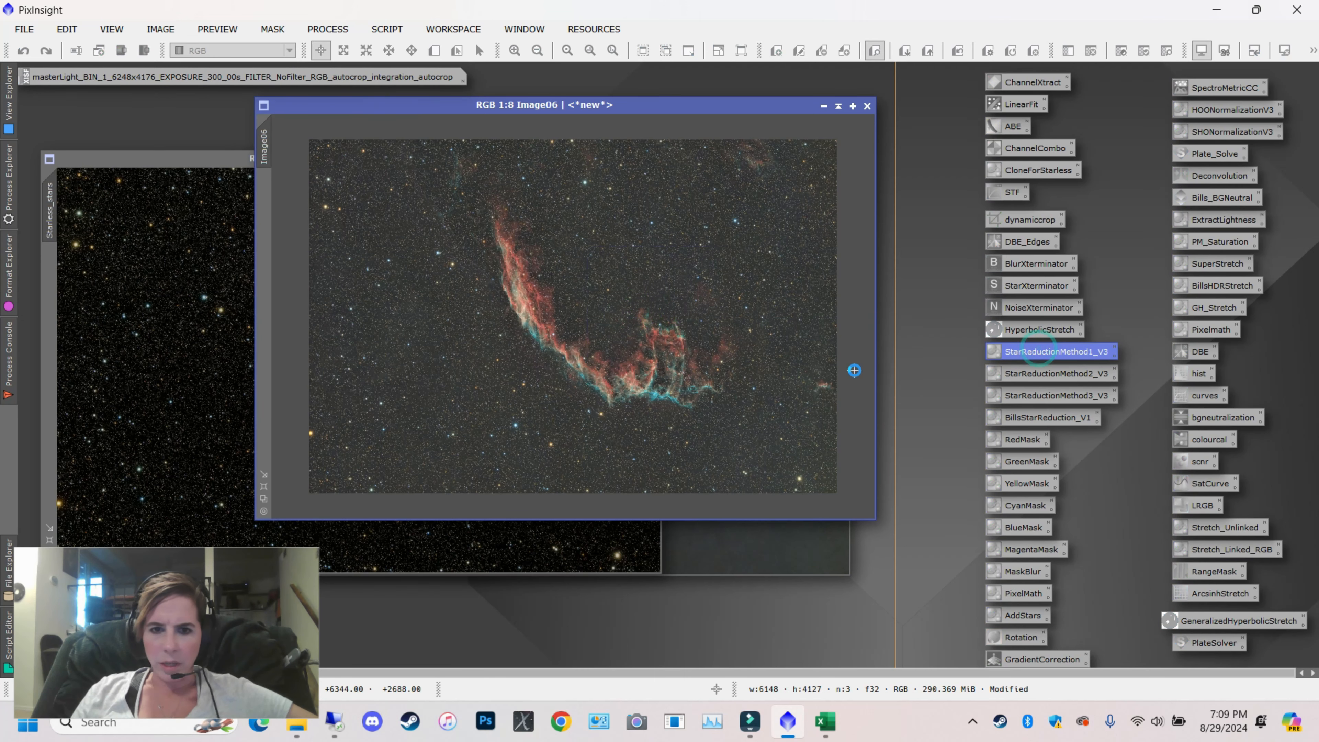
pyautogui.scroll(2, 718, 342)
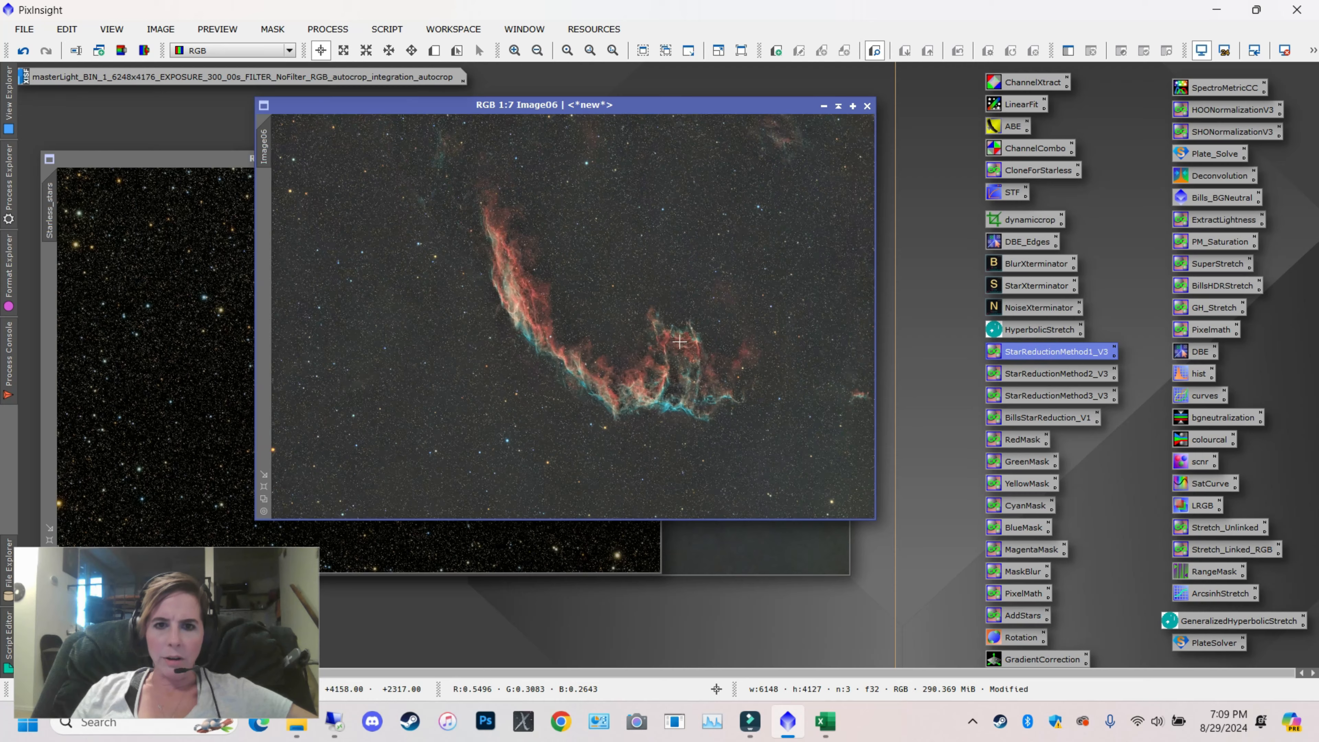
pyautogui.click(23, 50)
# Try StarReductionMethod2_V3 on Image06, check the stars close up, and undo the reduction
pyautogui.moveTo(1042, 375); pyautogui.dragTo(517, 294)
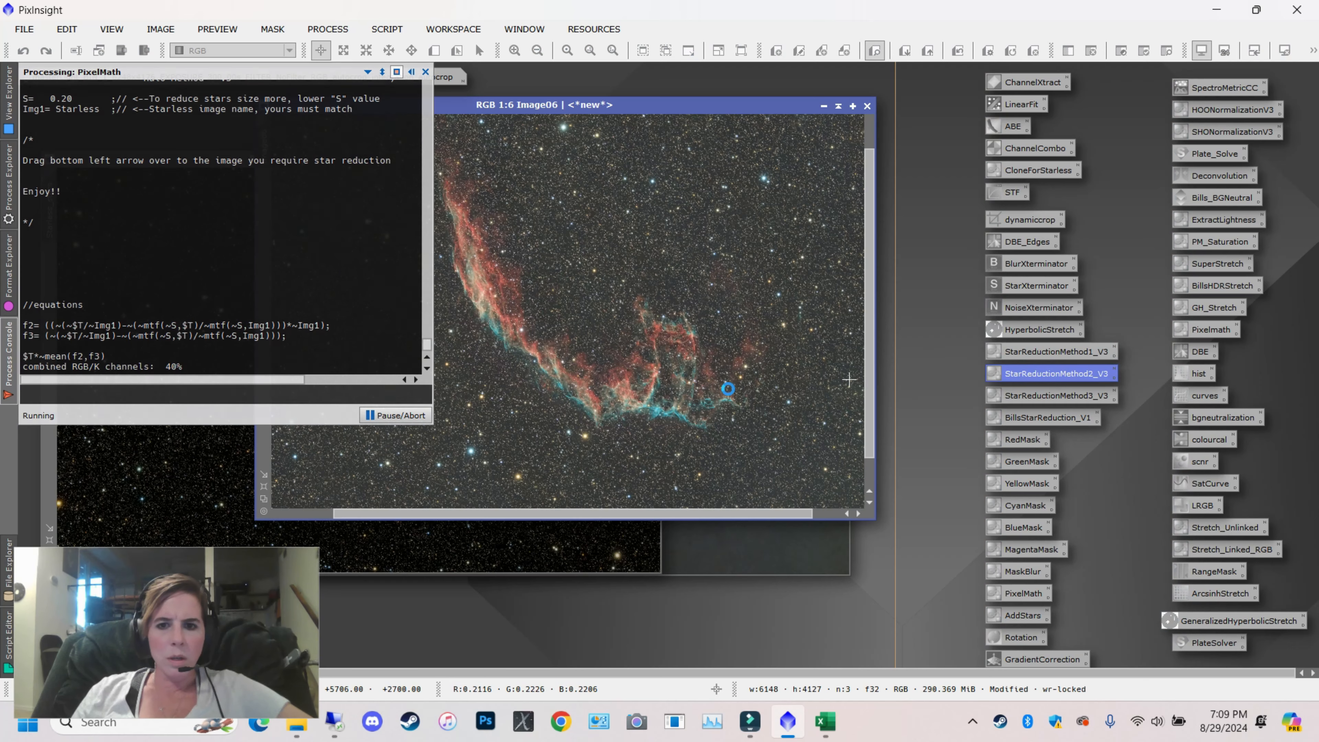
pyautogui.moveTo(1058, 381); pyautogui.dragTo(671, 349)
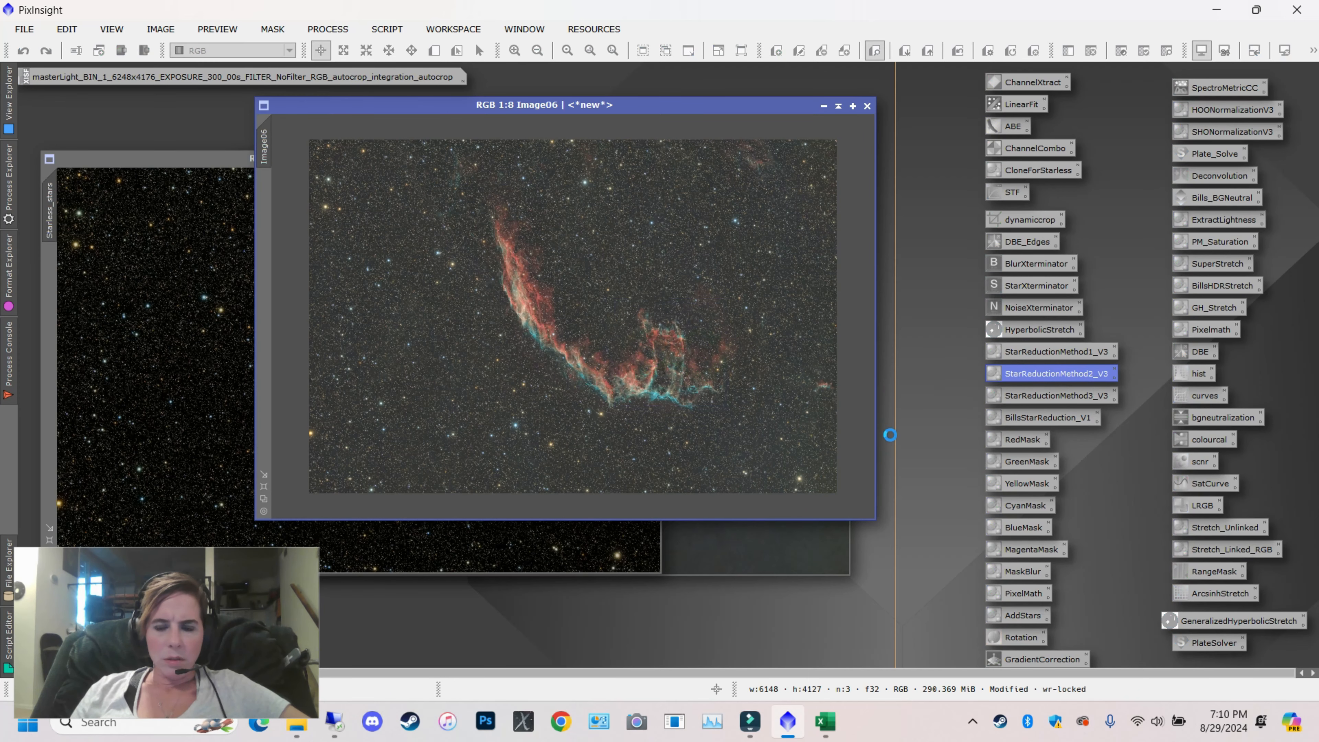
pyautogui.scroll(6, 621, 375)
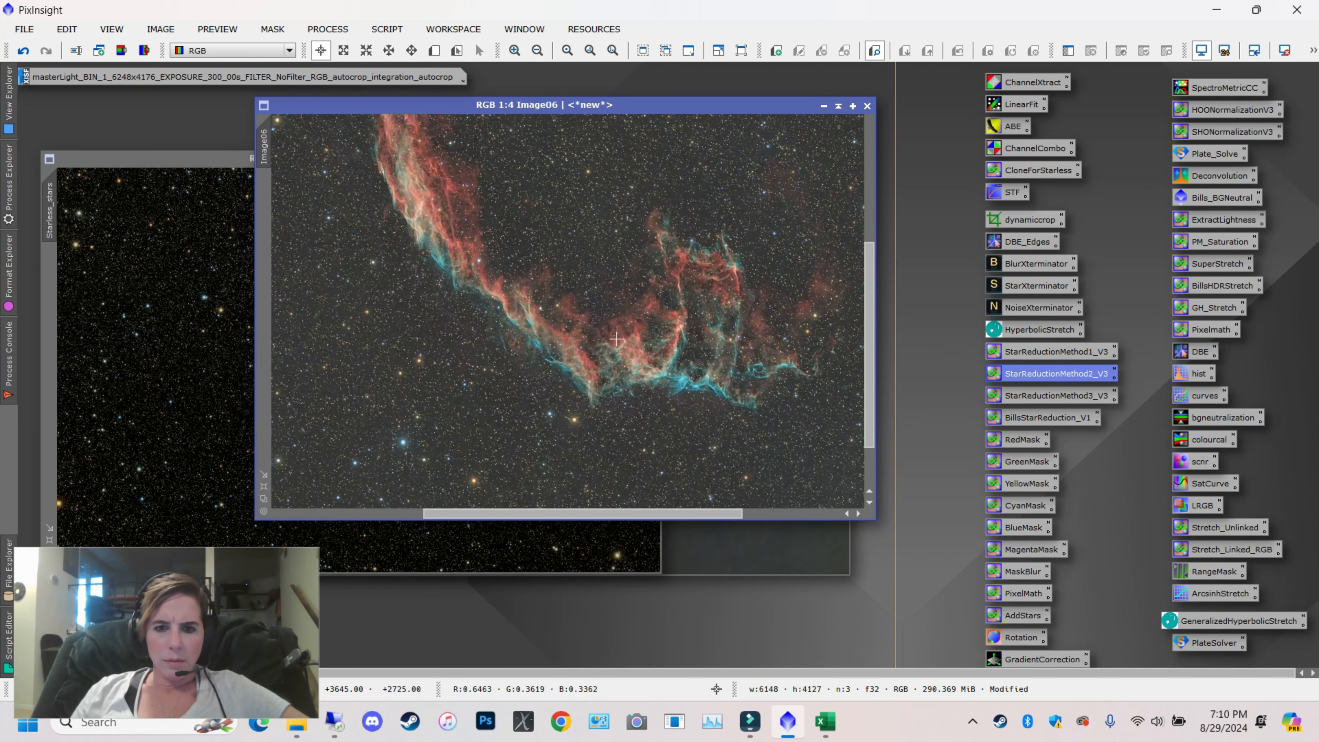
pyautogui.scroll(2, 613, 347)
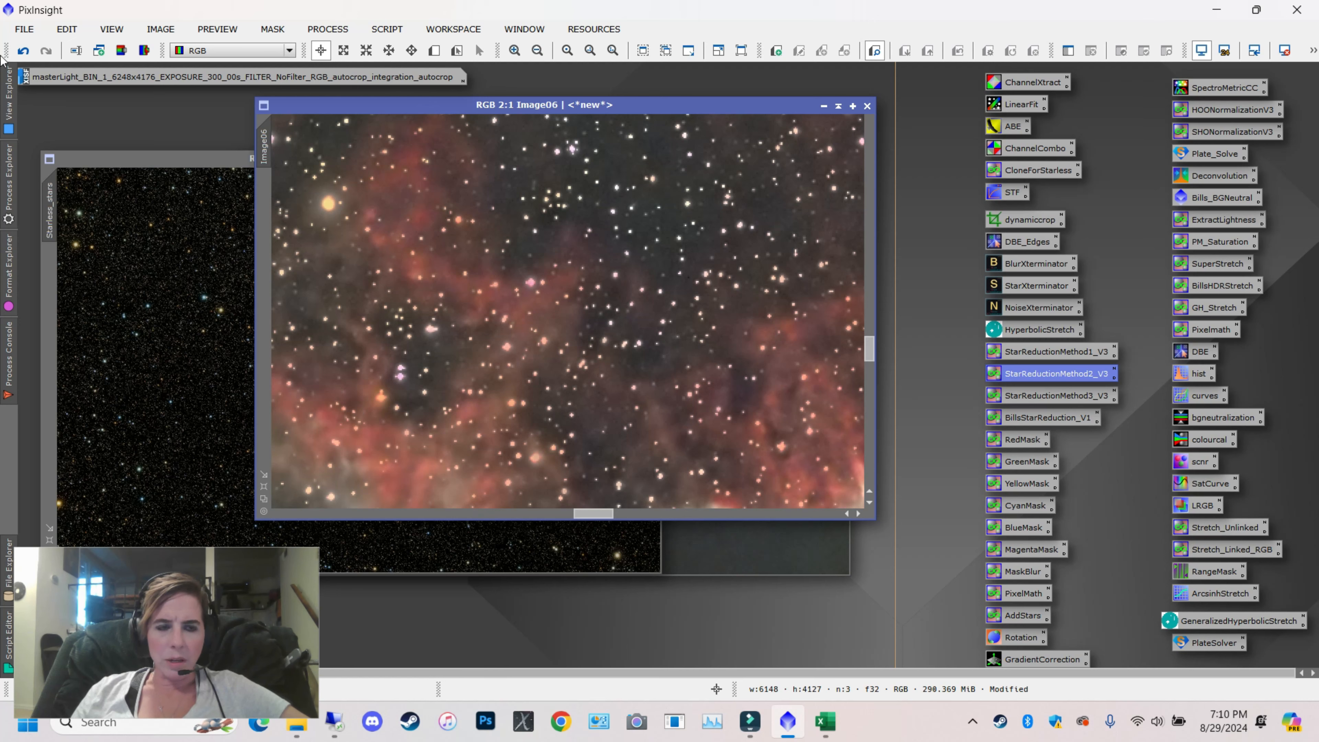
pyautogui.click(22, 52)
pyautogui.scroll(-3, 752, 315)
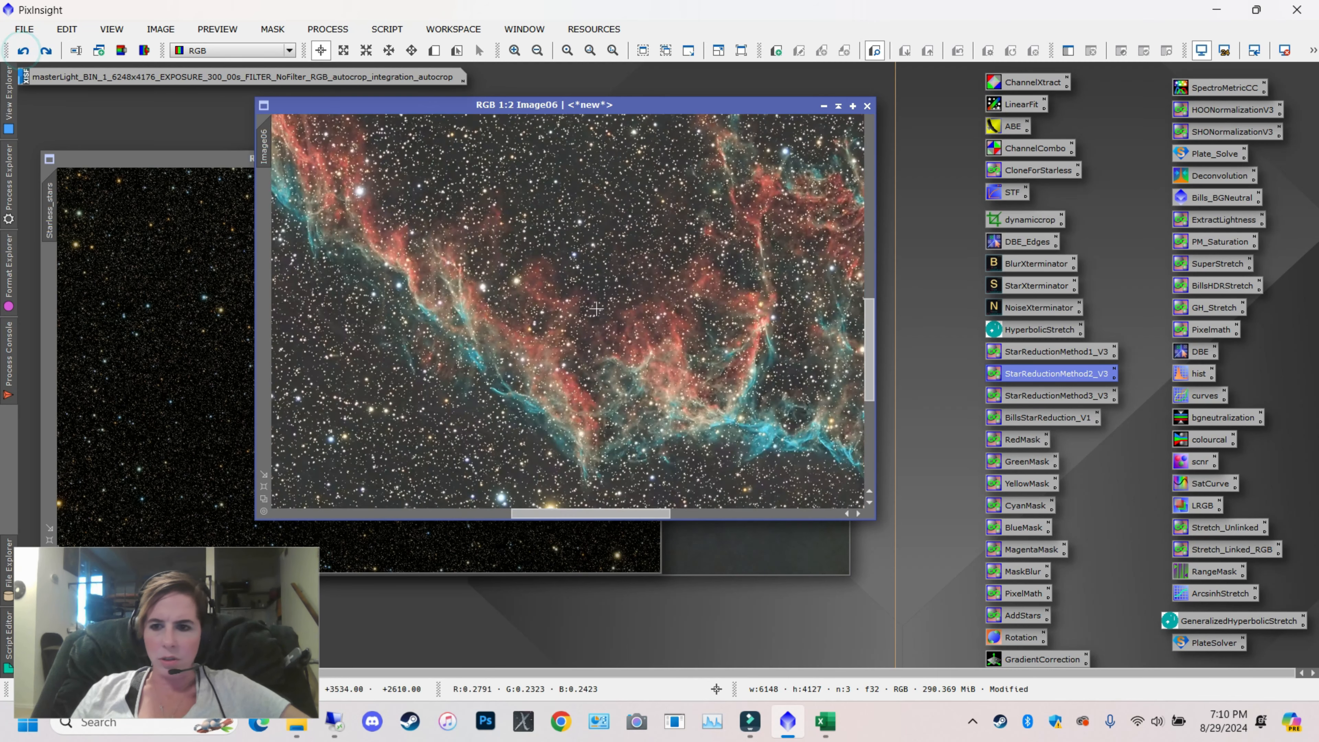
pyautogui.scroll(-1, 751, 316)
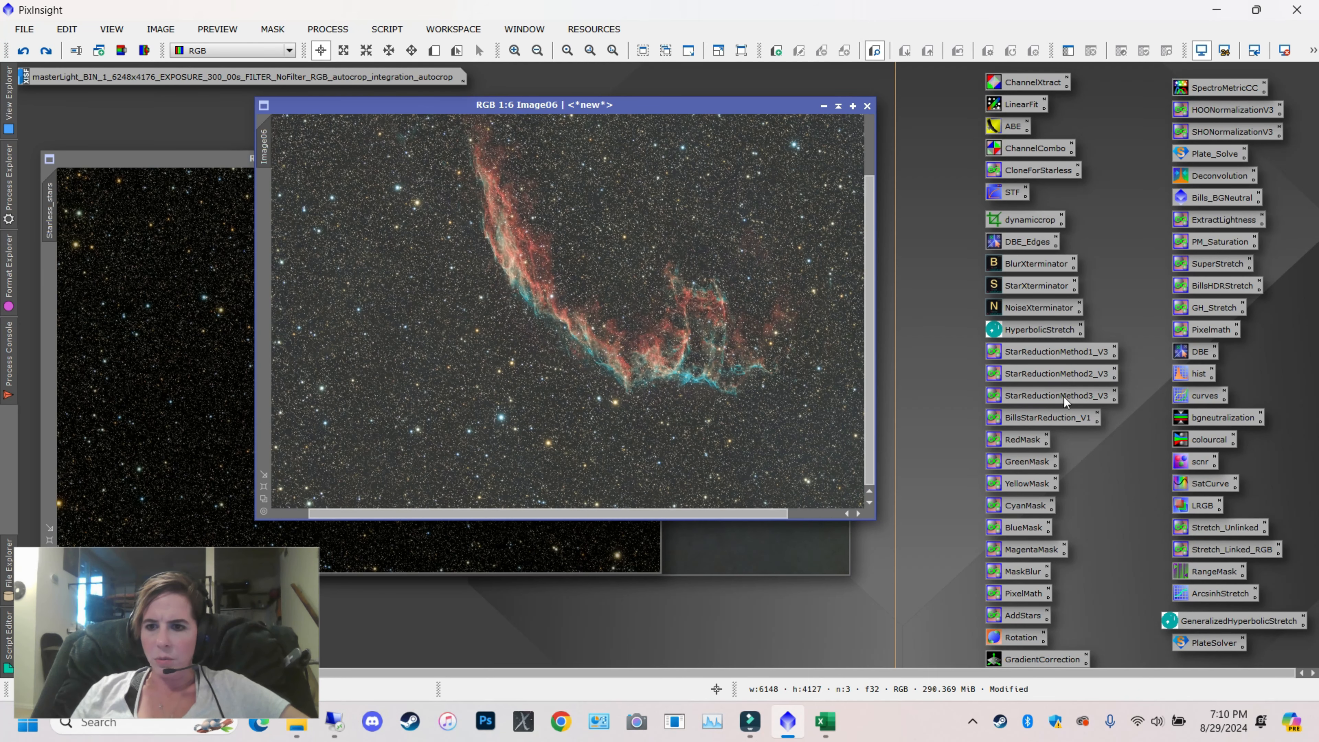
# Try StarReductionMethod3_V3 on Image06, check the star field close up, and undo the reduction
pyautogui.moveTo(1063, 396); pyautogui.dragTo(581, 320)
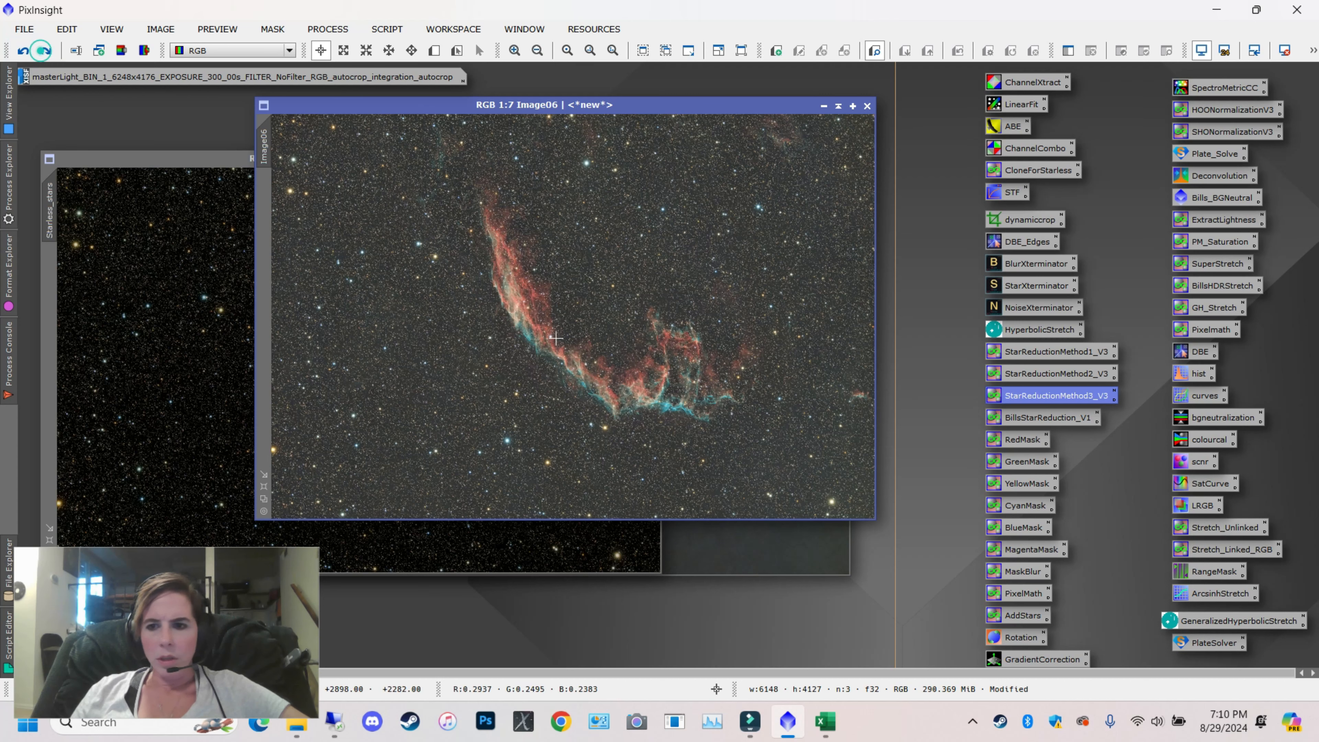
pyautogui.moveTo(1044, 398); pyautogui.dragTo(593, 308)
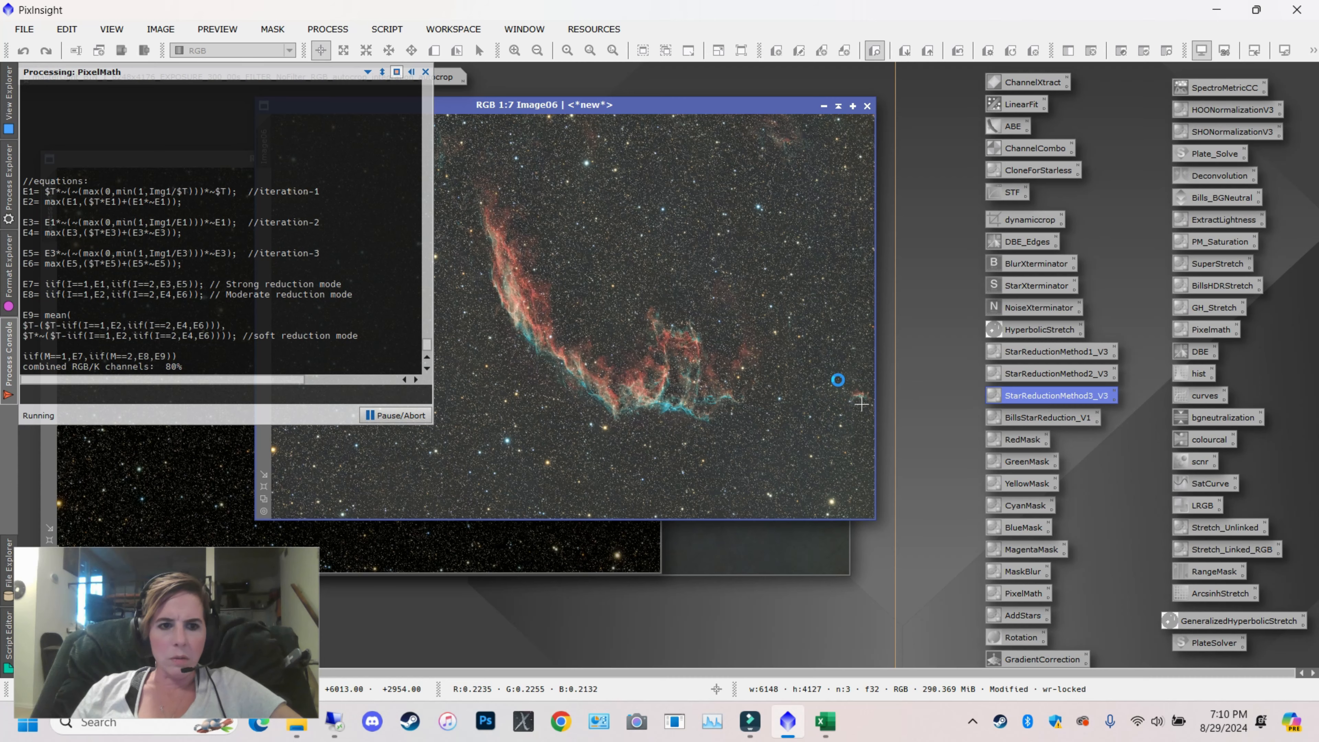
pyautogui.scroll(1, 756, 392)
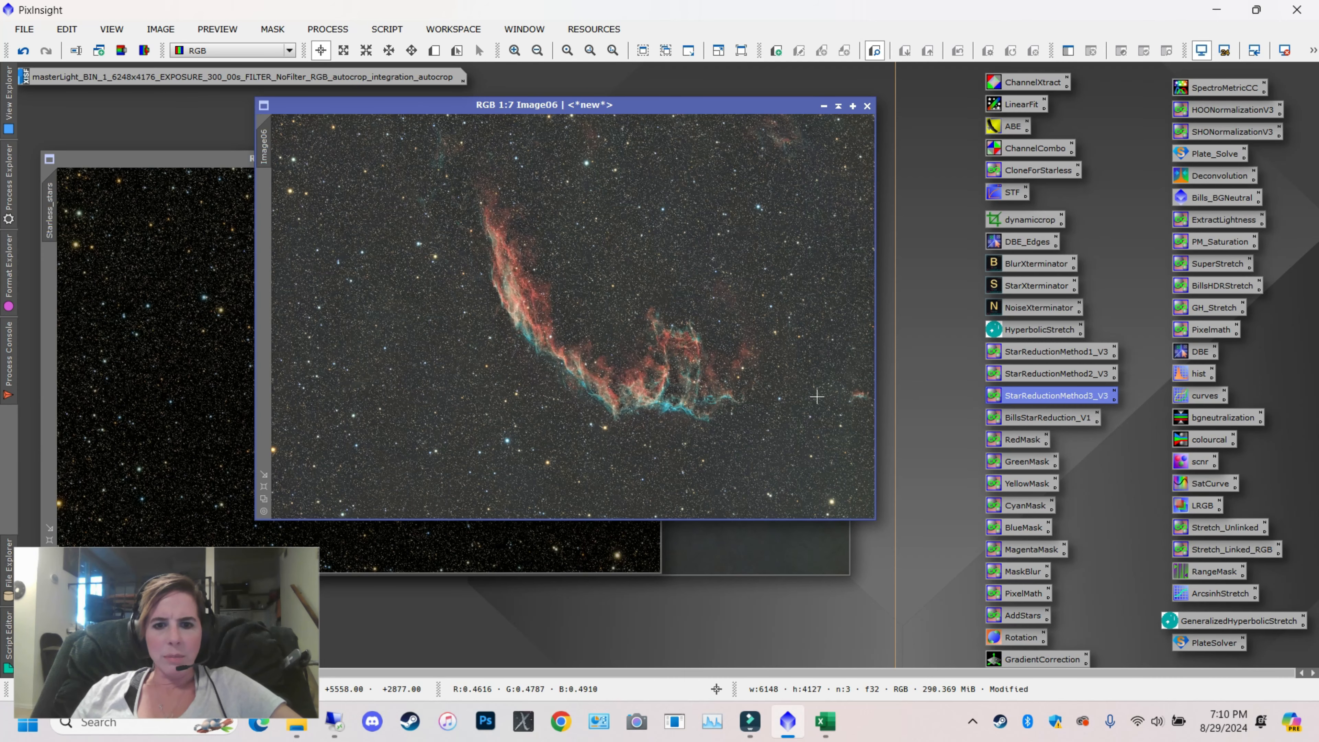
pyautogui.scroll(3, 756, 356)
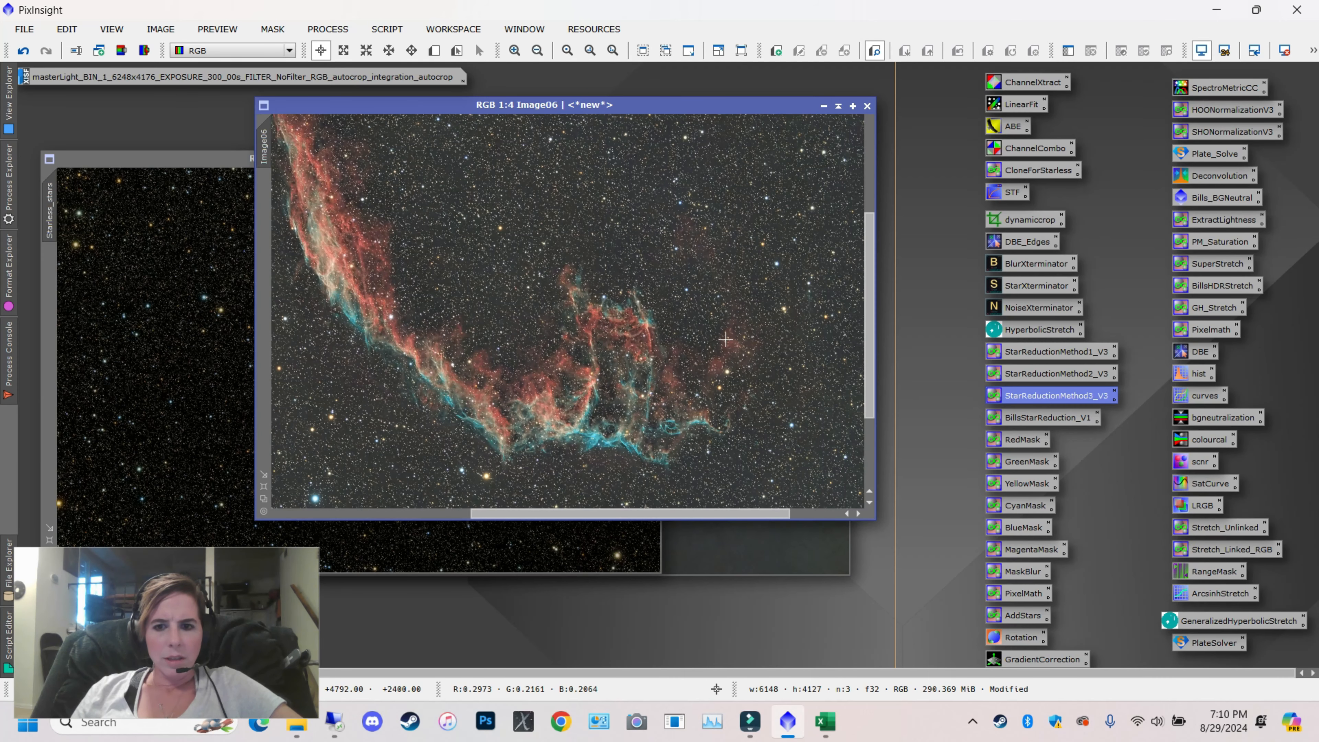
pyautogui.scroll(4, 726, 339)
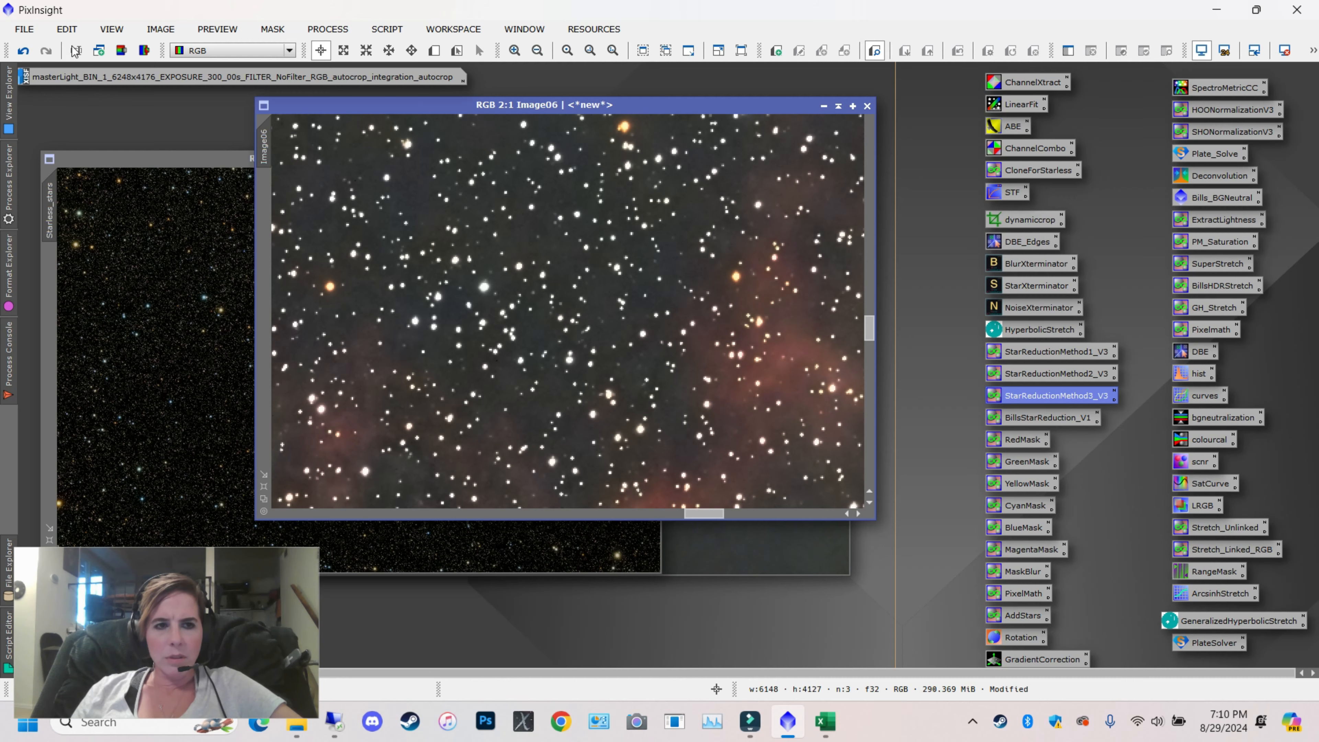
pyautogui.scroll(-8, 704, 360)
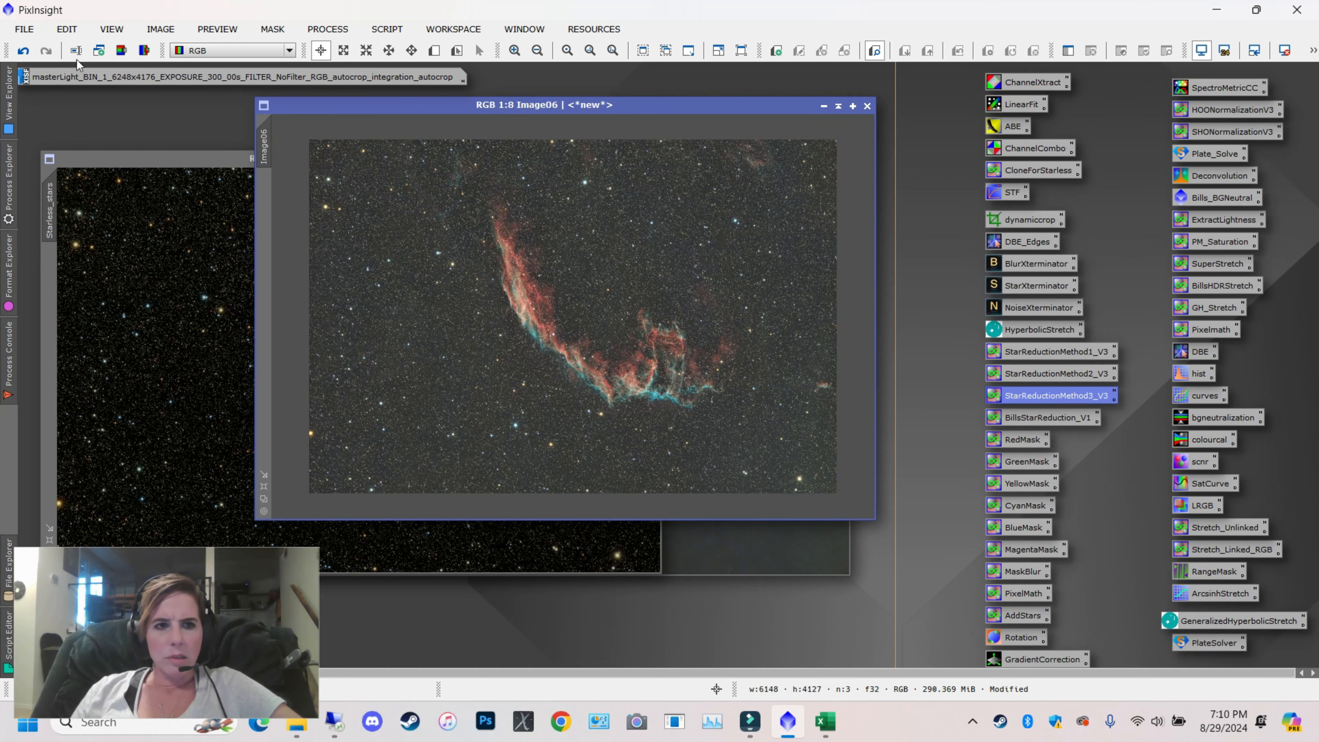
pyautogui.click(24, 56)
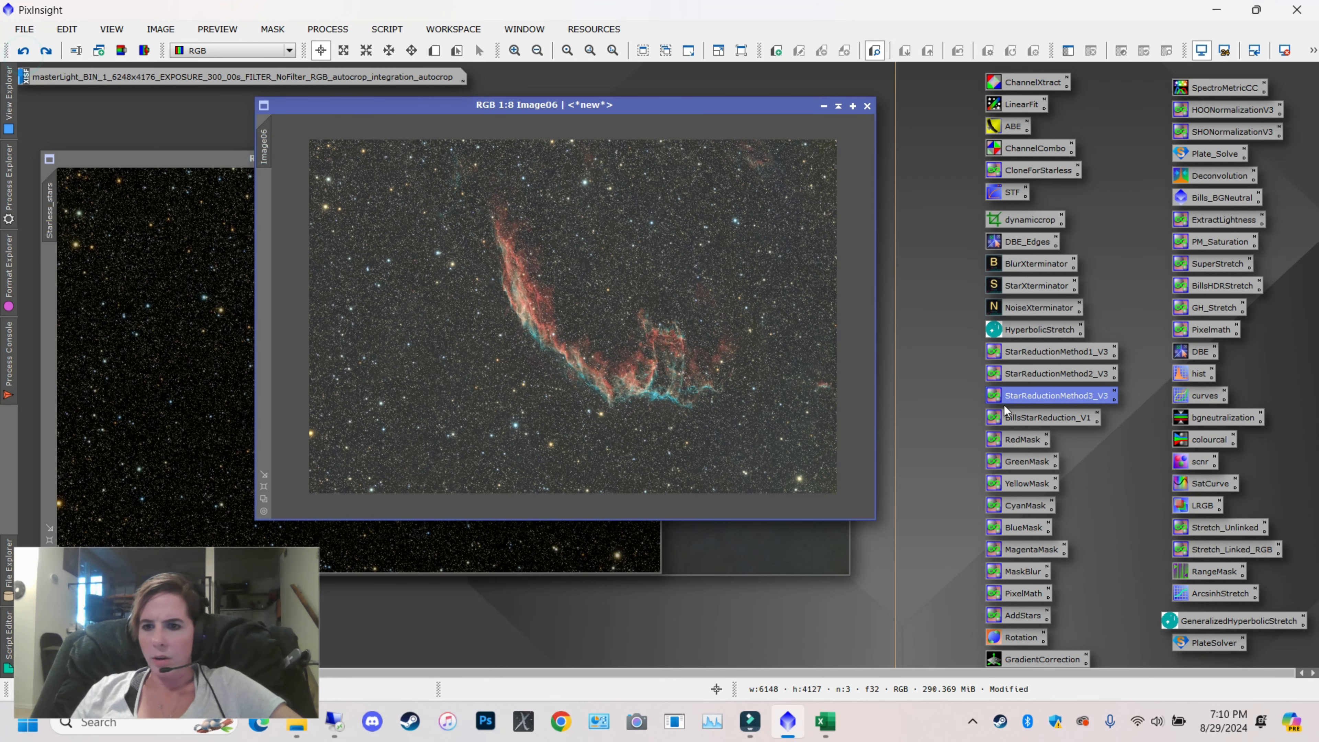
# Apply BillsStarReduction_V1 to Image06 to produce a separate ReducedStars image
pyautogui.moveTo(1050, 419); pyautogui.dragTo(589, 375)
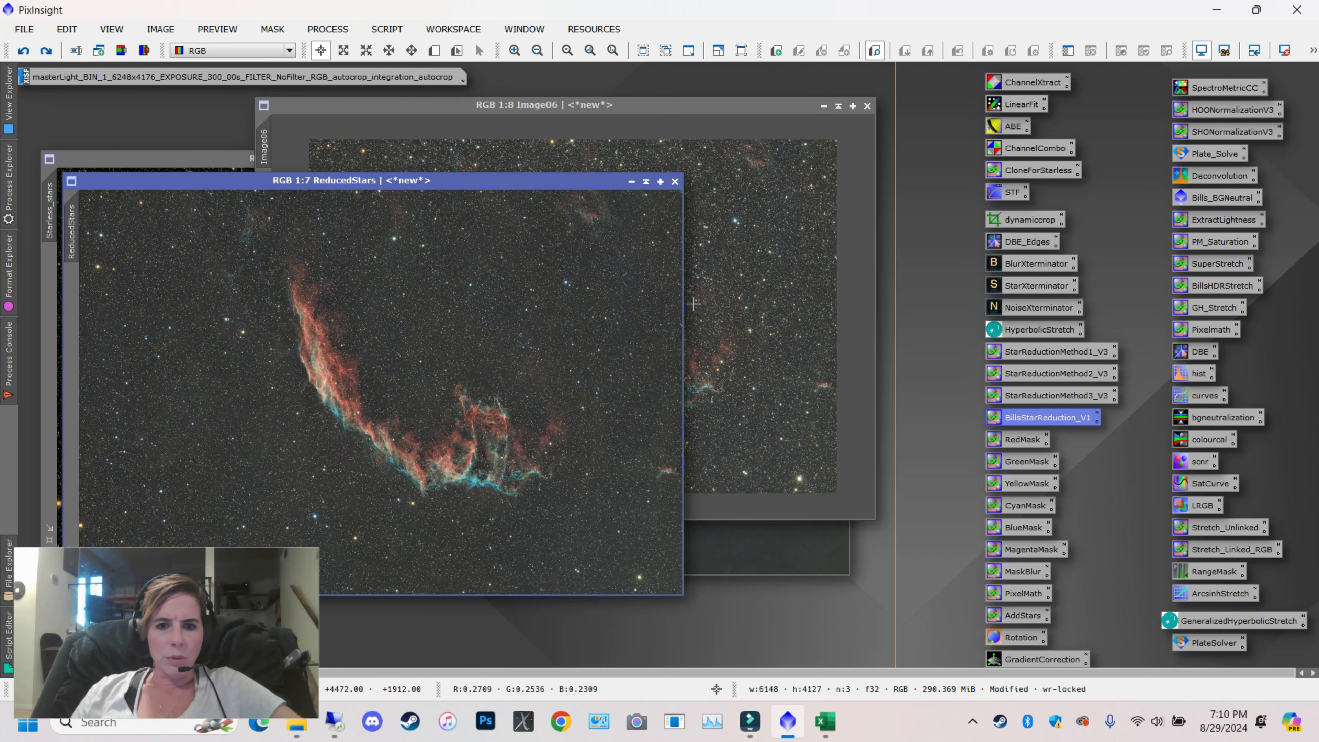
# Inspect the stars in the ReducedStars image close up, and close that image
pyautogui.moveTo(503, 180); pyautogui.dragTo(629, 180)
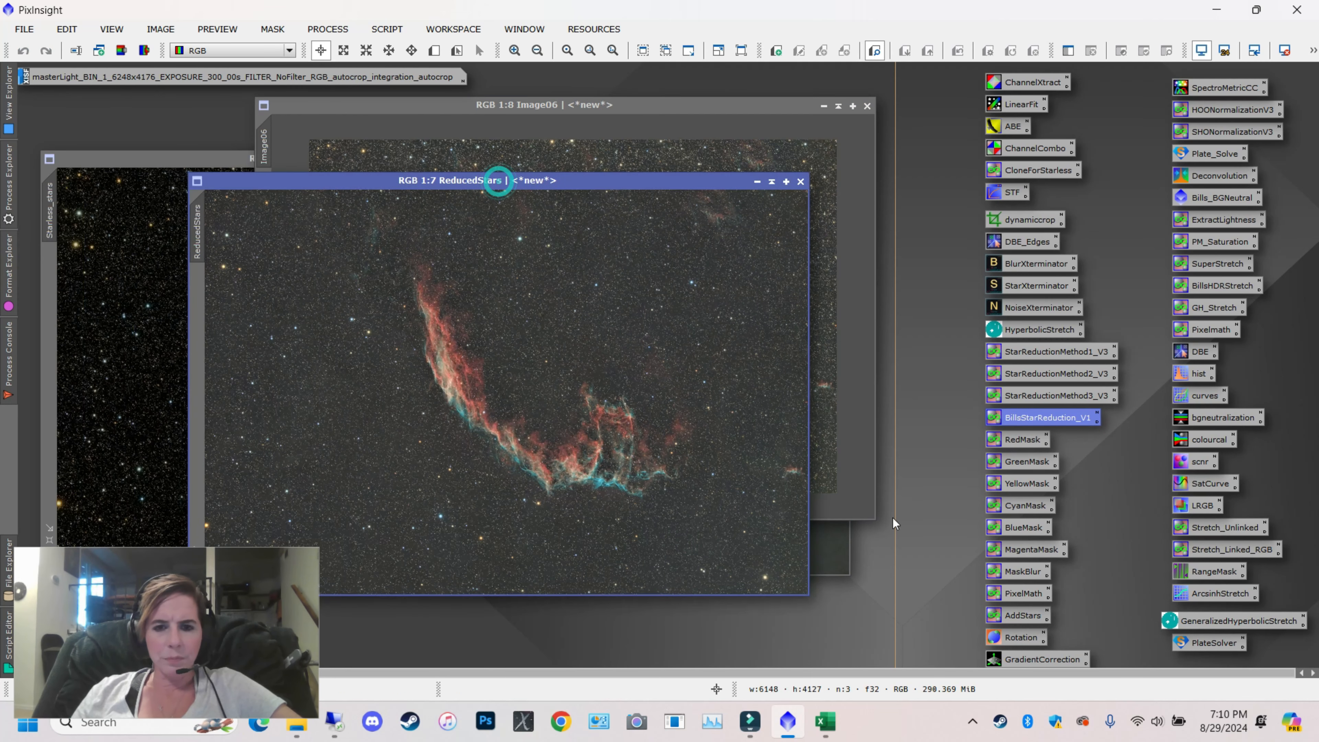
pyautogui.scroll(4, 620, 428)
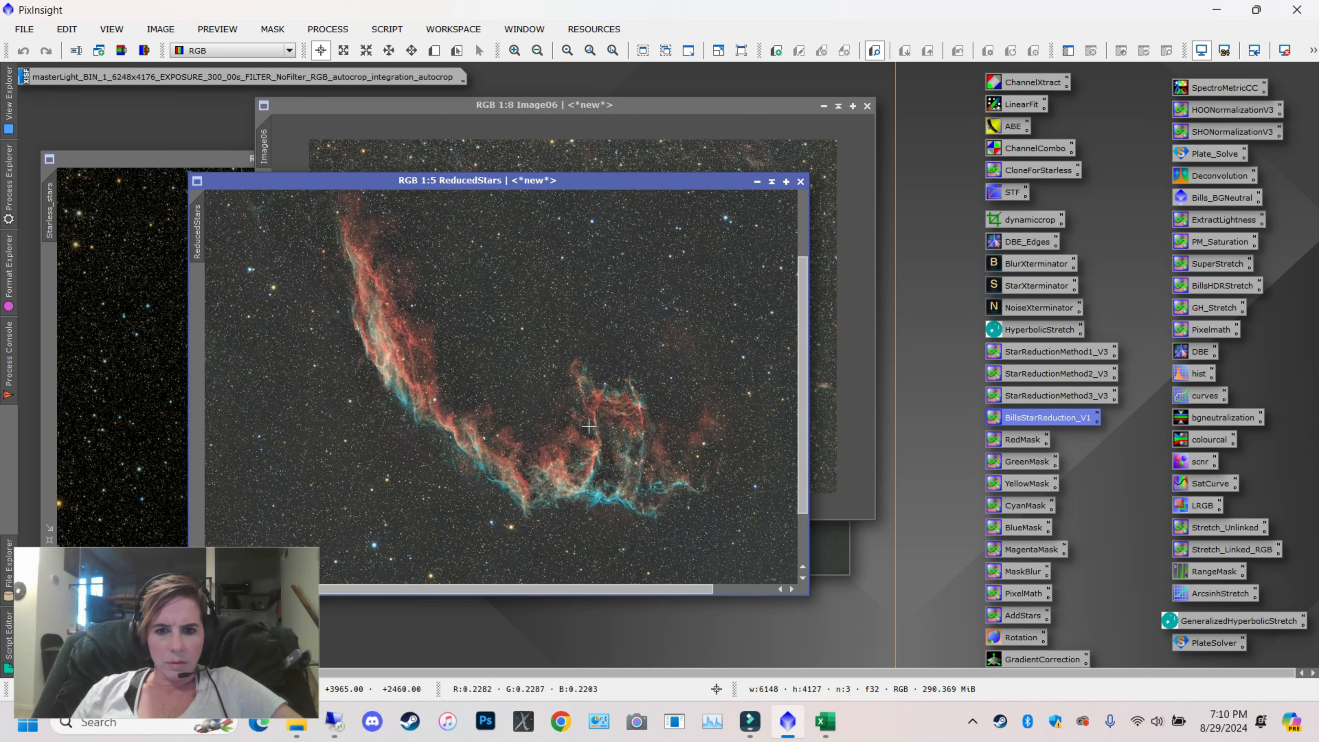
pyautogui.scroll(3, 585, 362)
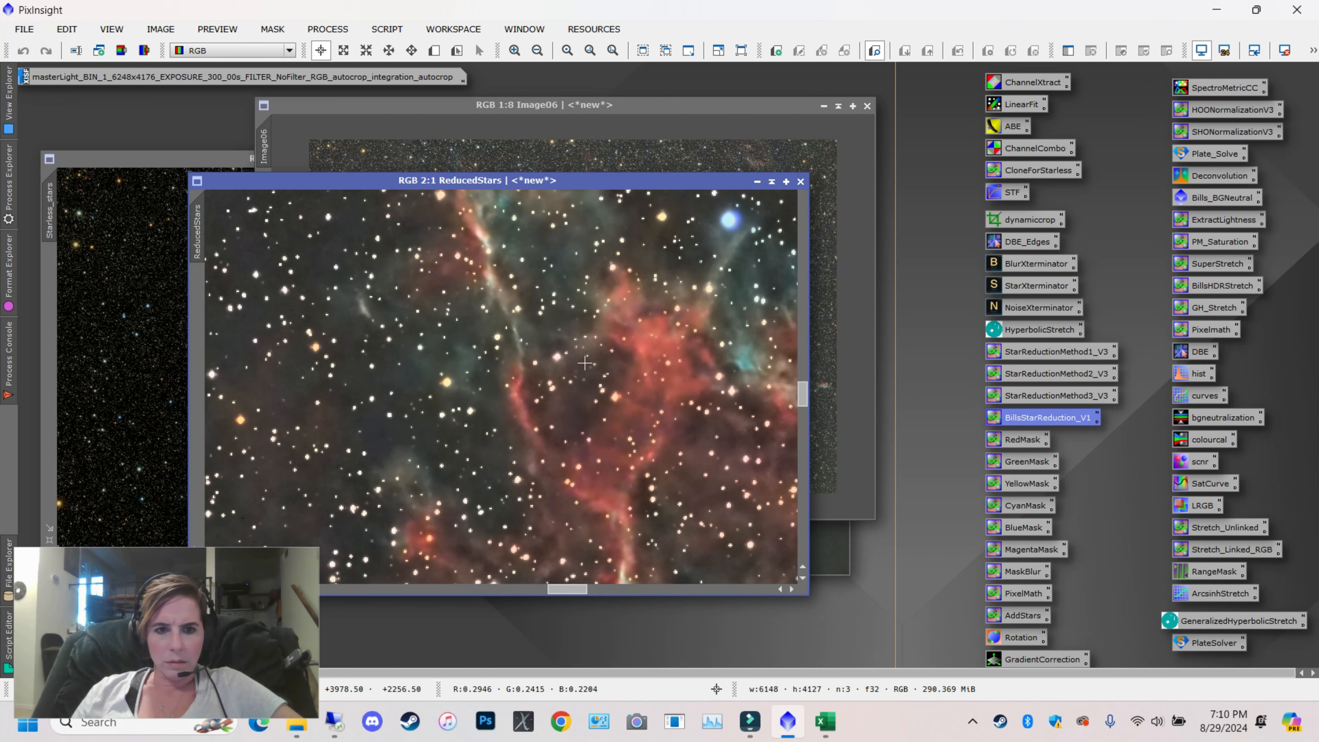
pyautogui.scroll(1, 584, 362)
pyautogui.scroll(-9, 581, 369)
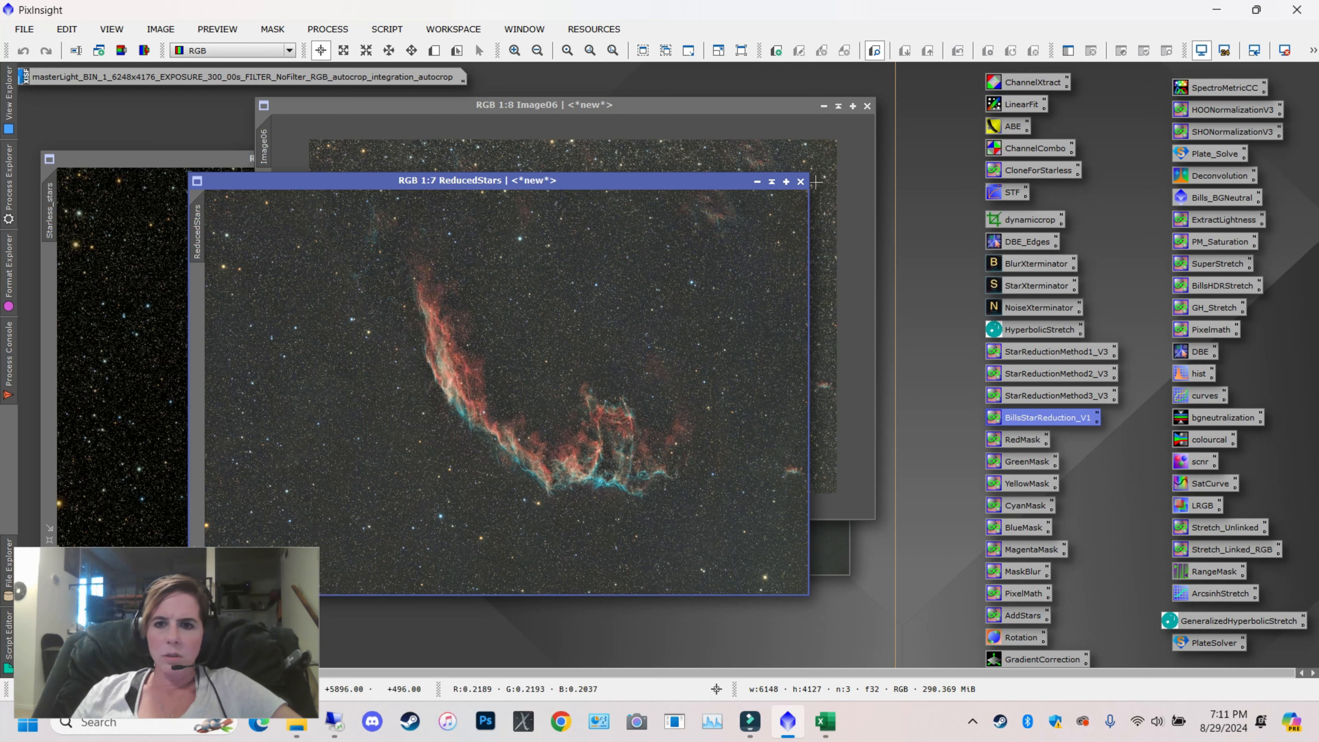
pyautogui.click(800, 182)
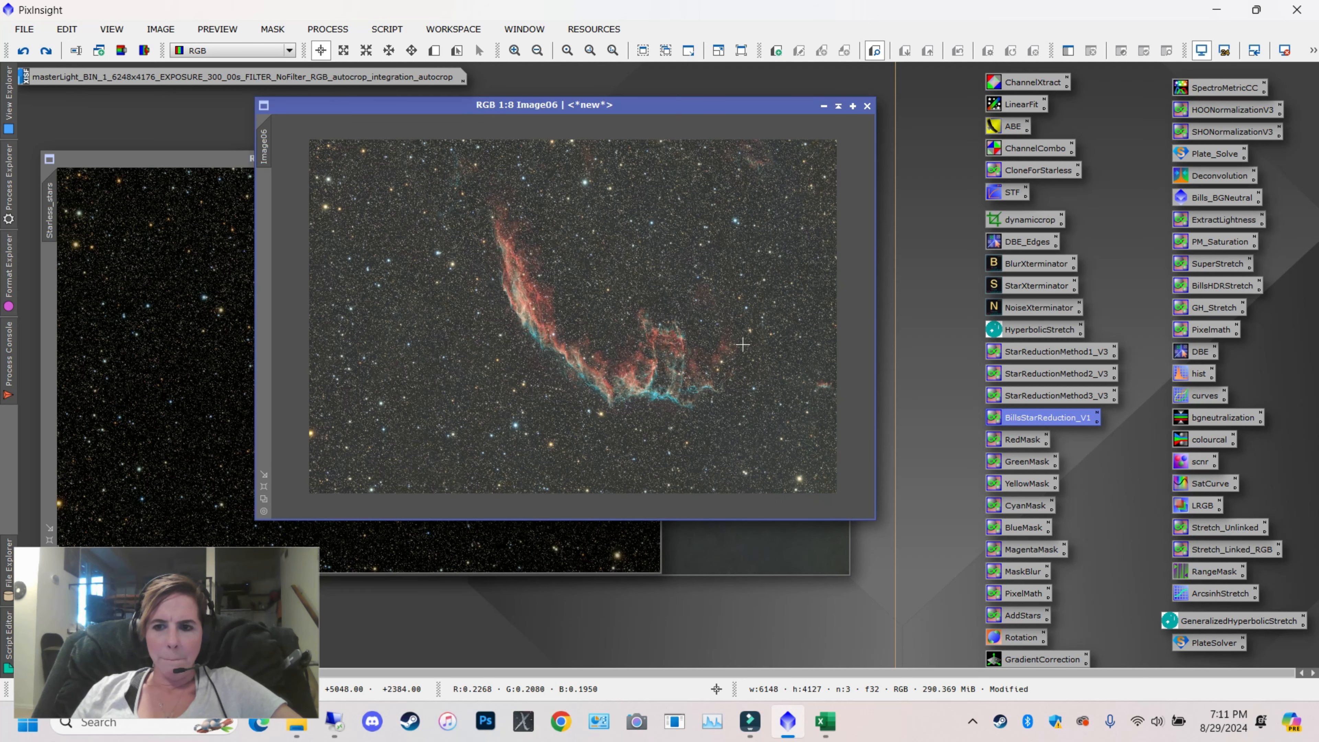
# Apply StarReductionMethod1_V3 to Image06 and copy the reduced result with CloneForStarless
pyautogui.click(1061, 354)
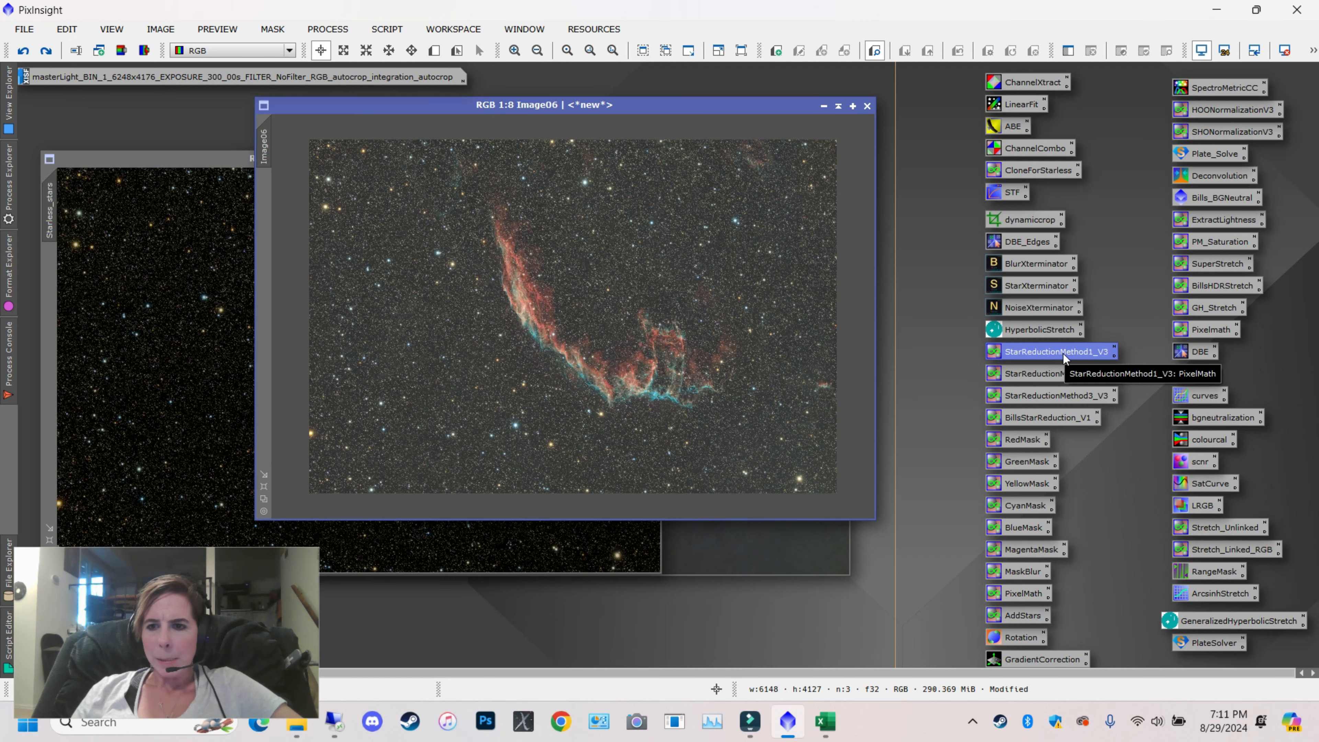
pyautogui.moveTo(1081, 351); pyautogui.dragTo(520, 249)
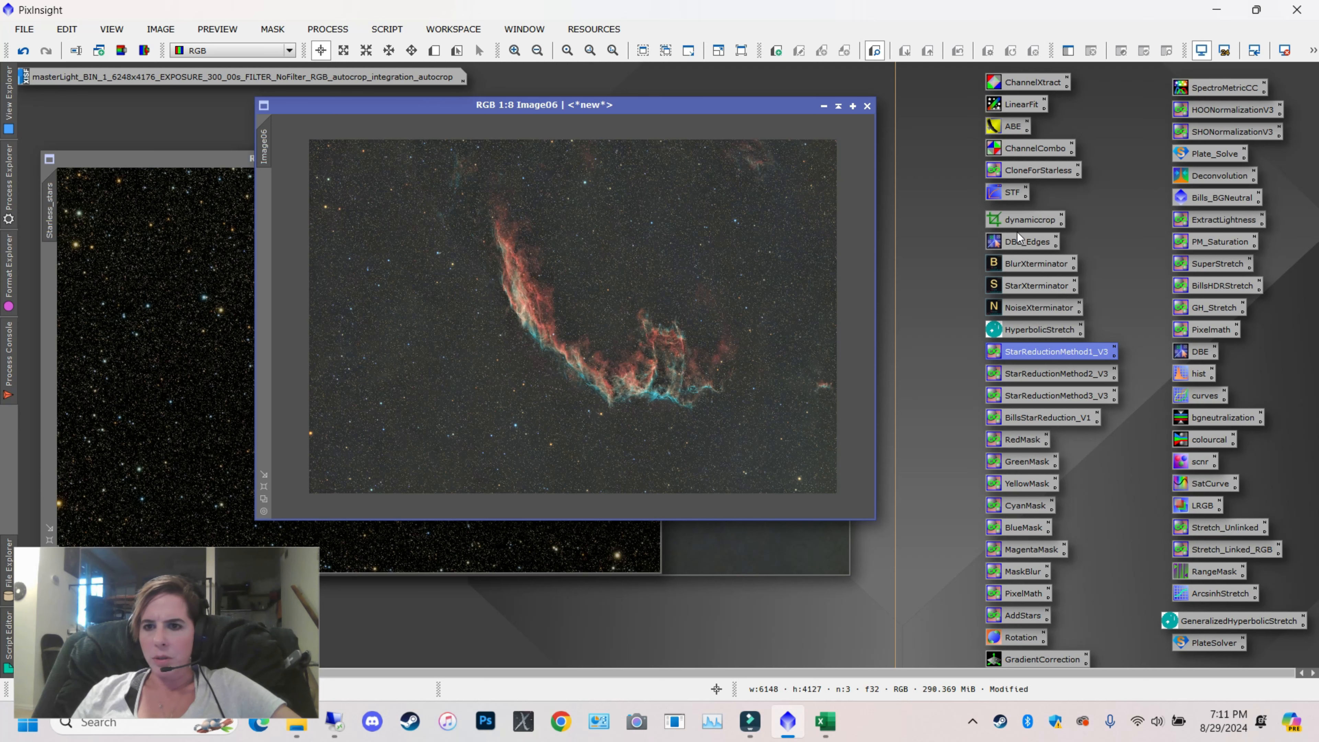
pyautogui.moveTo(1029, 169); pyautogui.dragTo(662, 246)
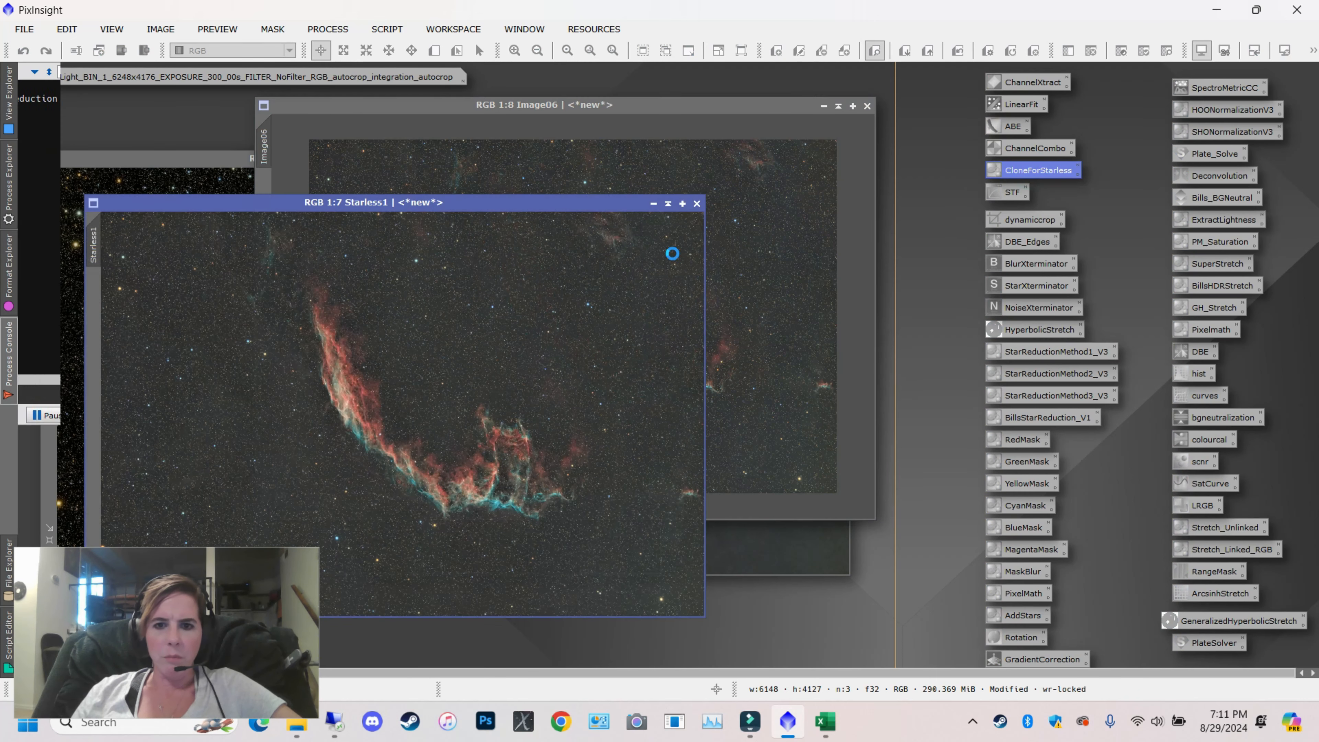
# Rename the Starless1 clone as Reduction1 and park it minimized in the workspace below the image windows
pyautogui.click(653, 204)
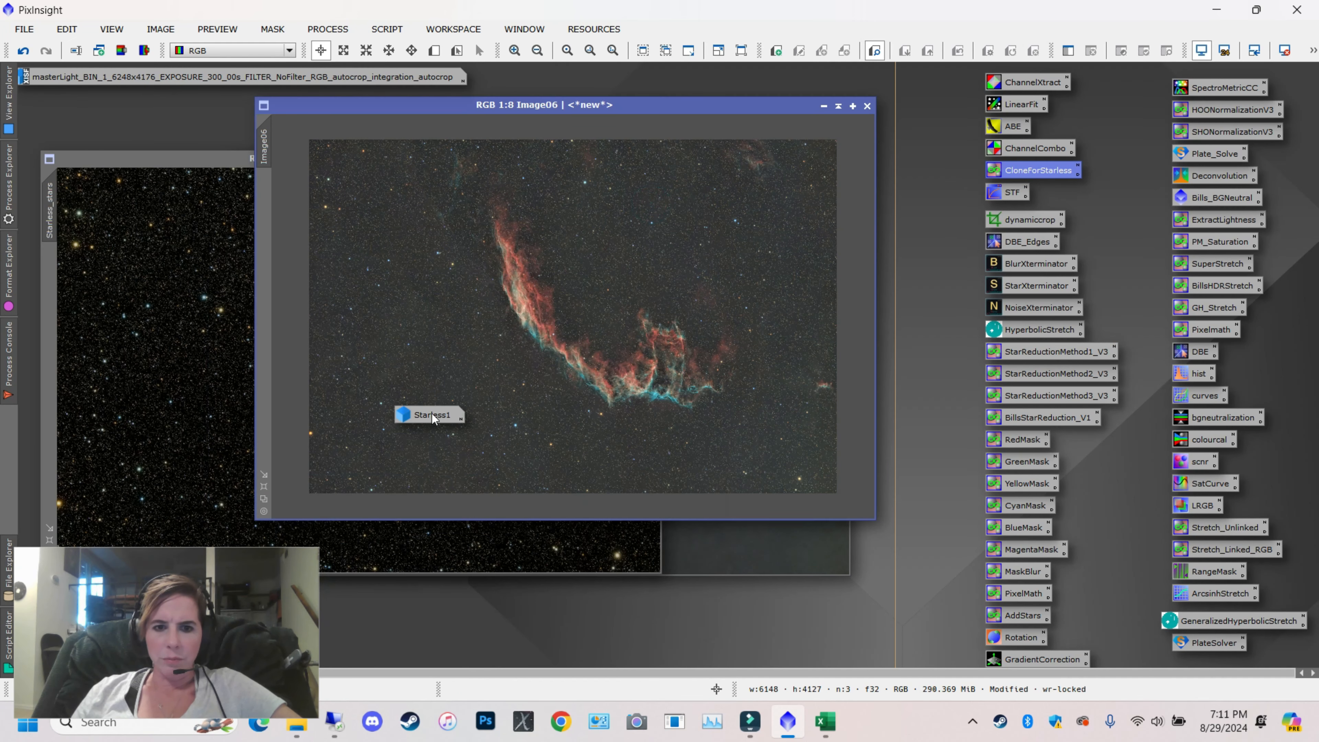
pyautogui.doubleClick(432, 415)
pyautogui.moveTo(400, 201); pyautogui.dragTo(635, 118)
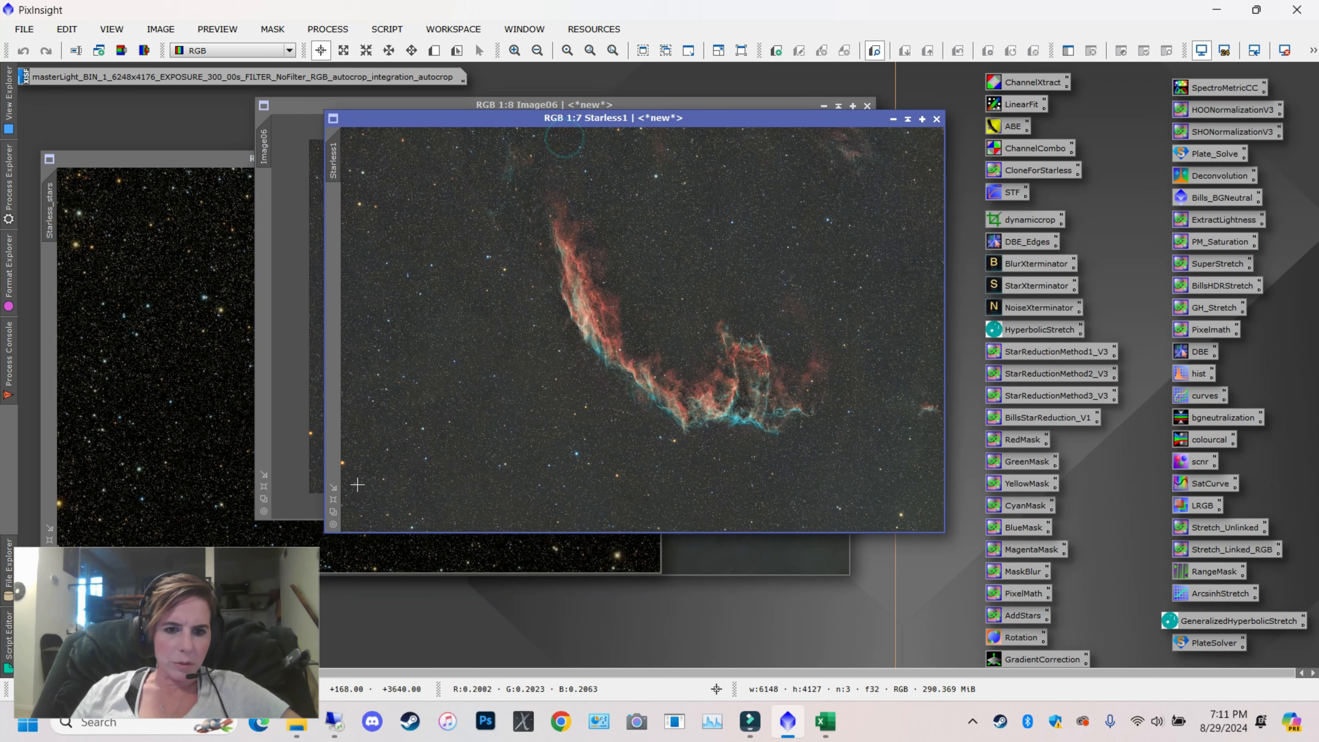
pyautogui.rightClick(333, 159)
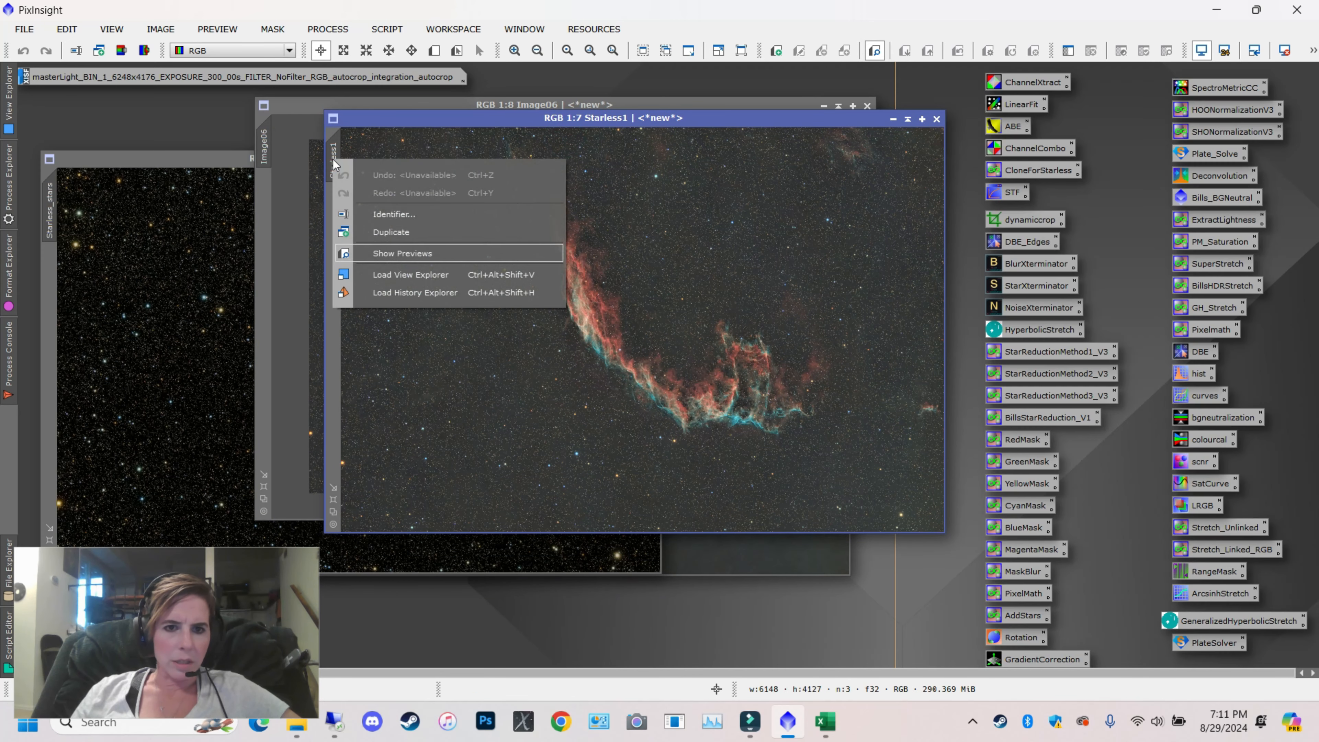
pyautogui.click(418, 215)
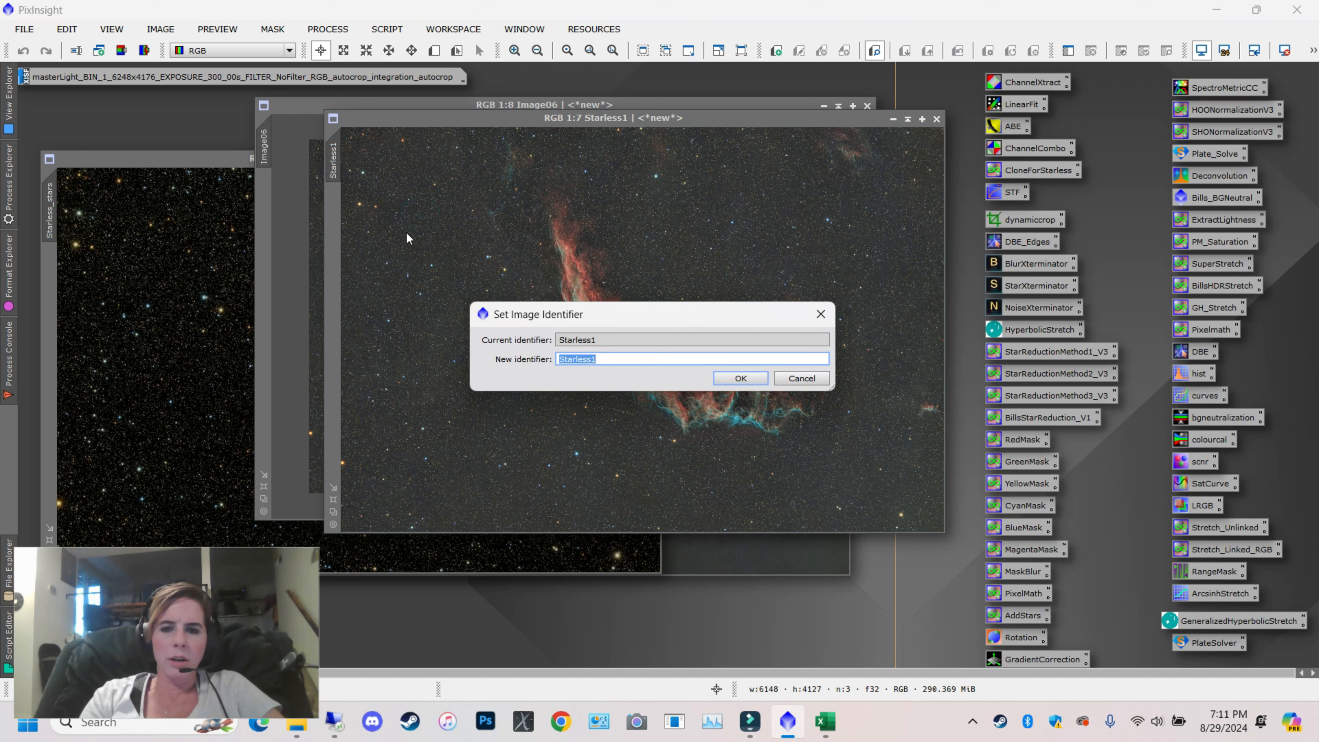
pyautogui.press('BackSpace')
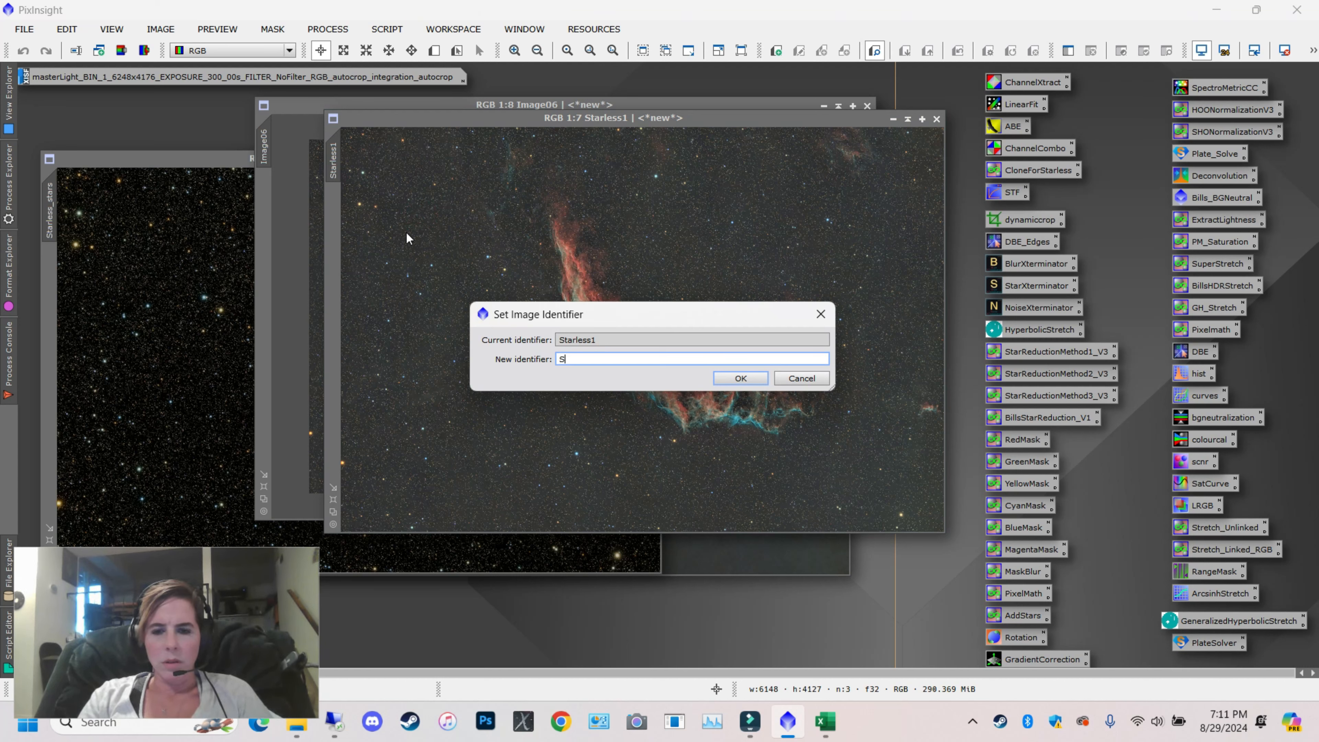
pyautogui.write('Reduction1')
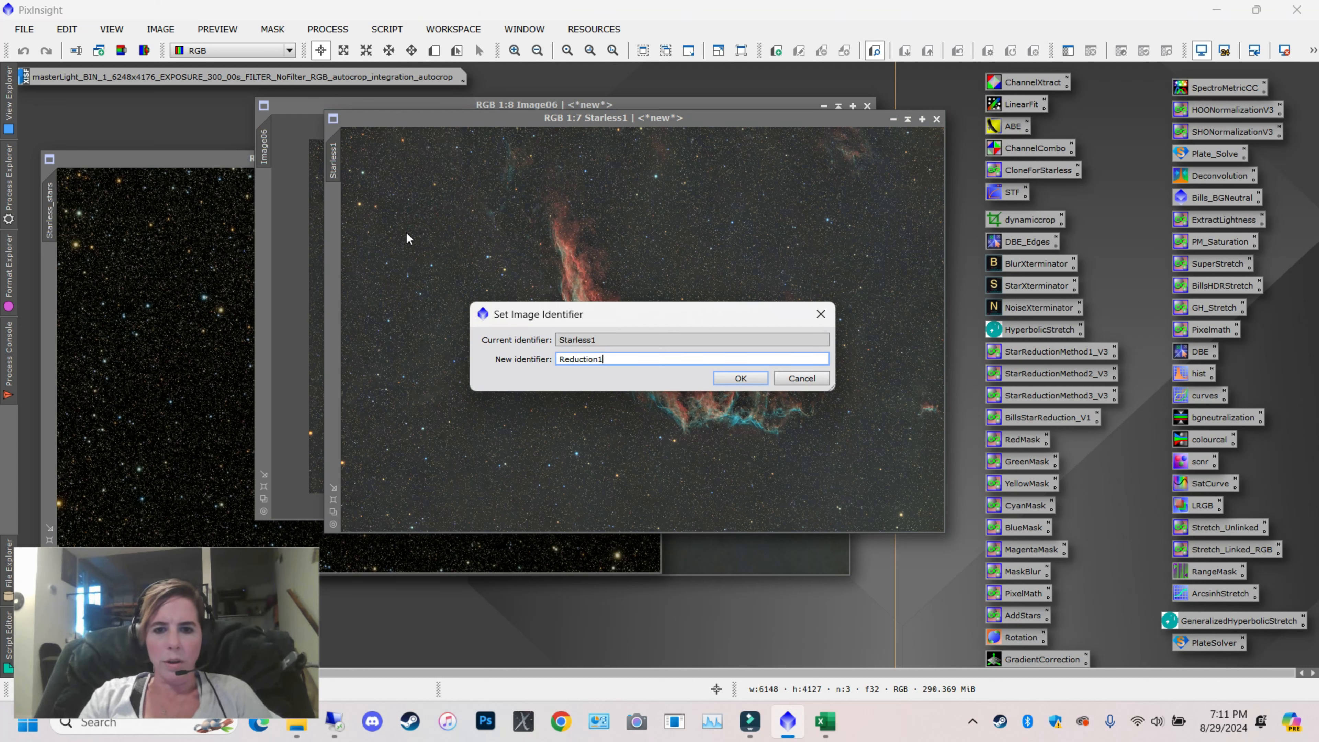
pyautogui.press('Return')
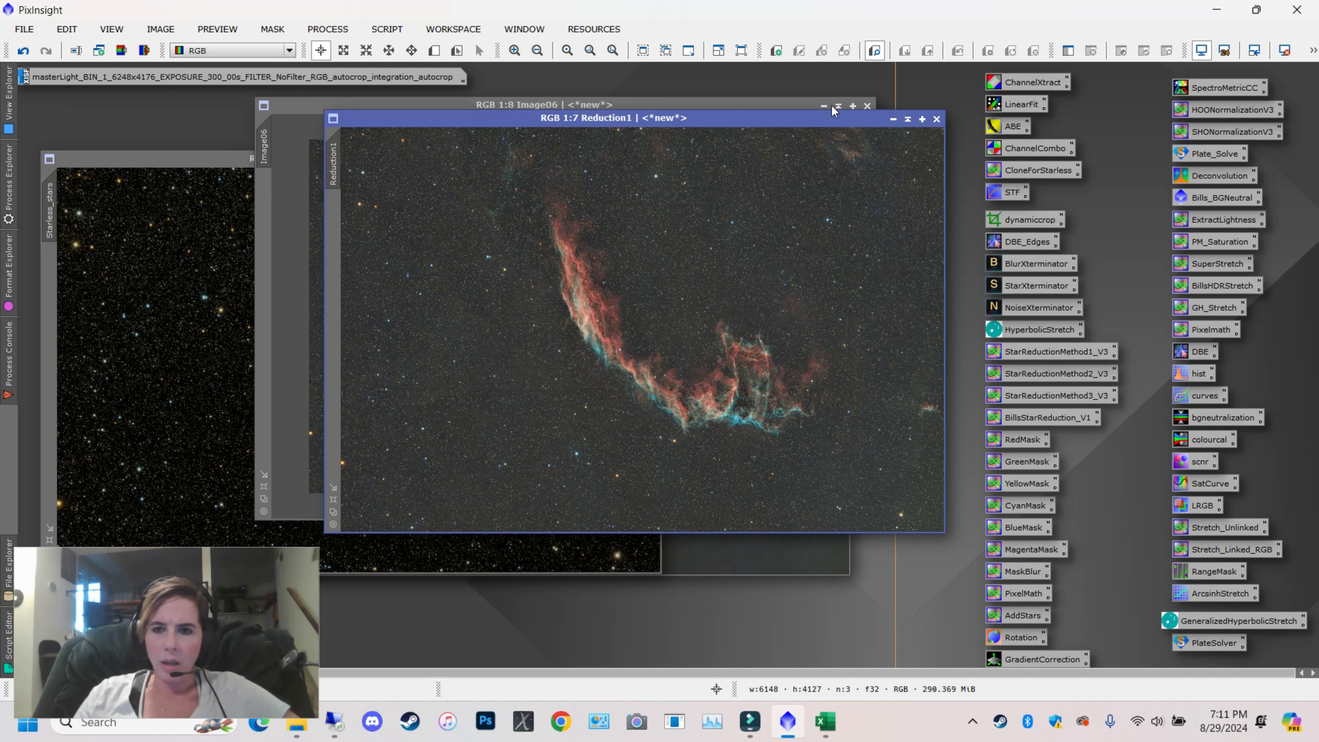
pyautogui.click(893, 118)
pyautogui.moveTo(429, 417); pyautogui.dragTo(444, 608)
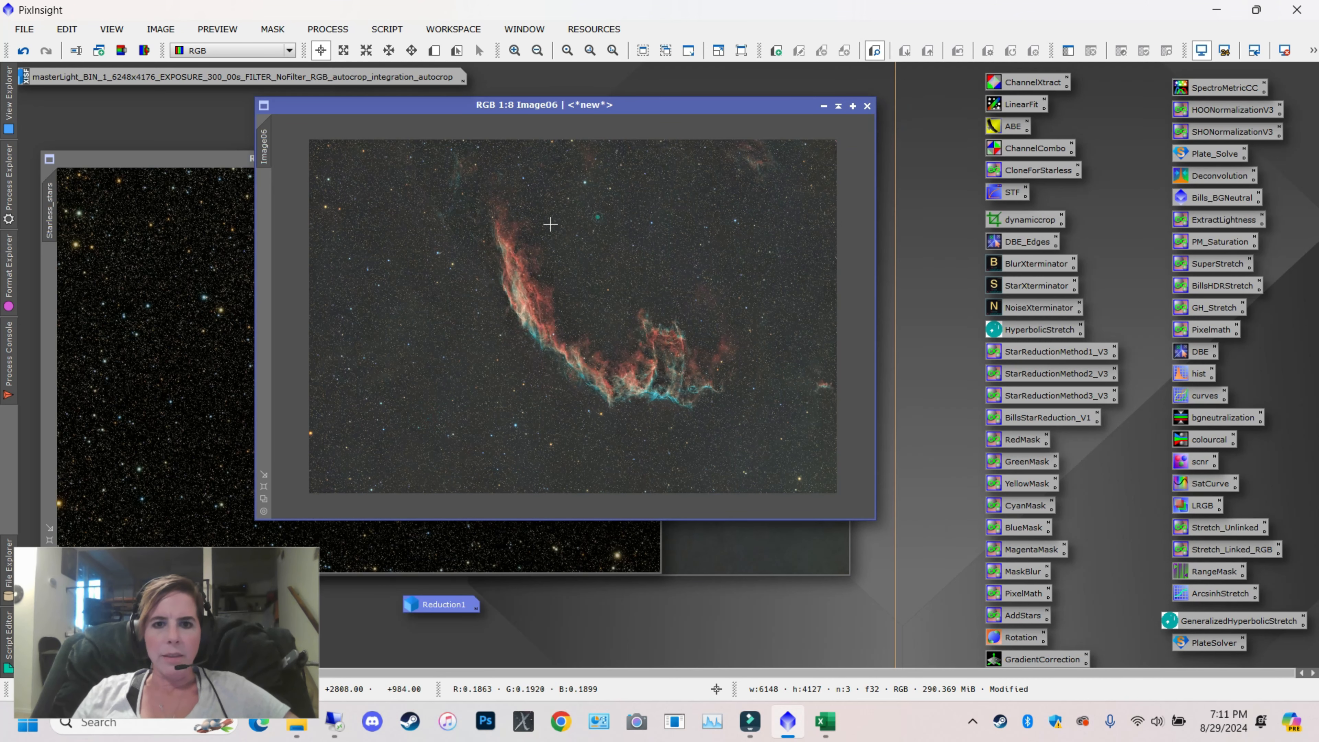
# Undo the reduction on Image06, apply StarReductionMethod3_V3 to it instead, and check the stars
pyautogui.click(23, 51)
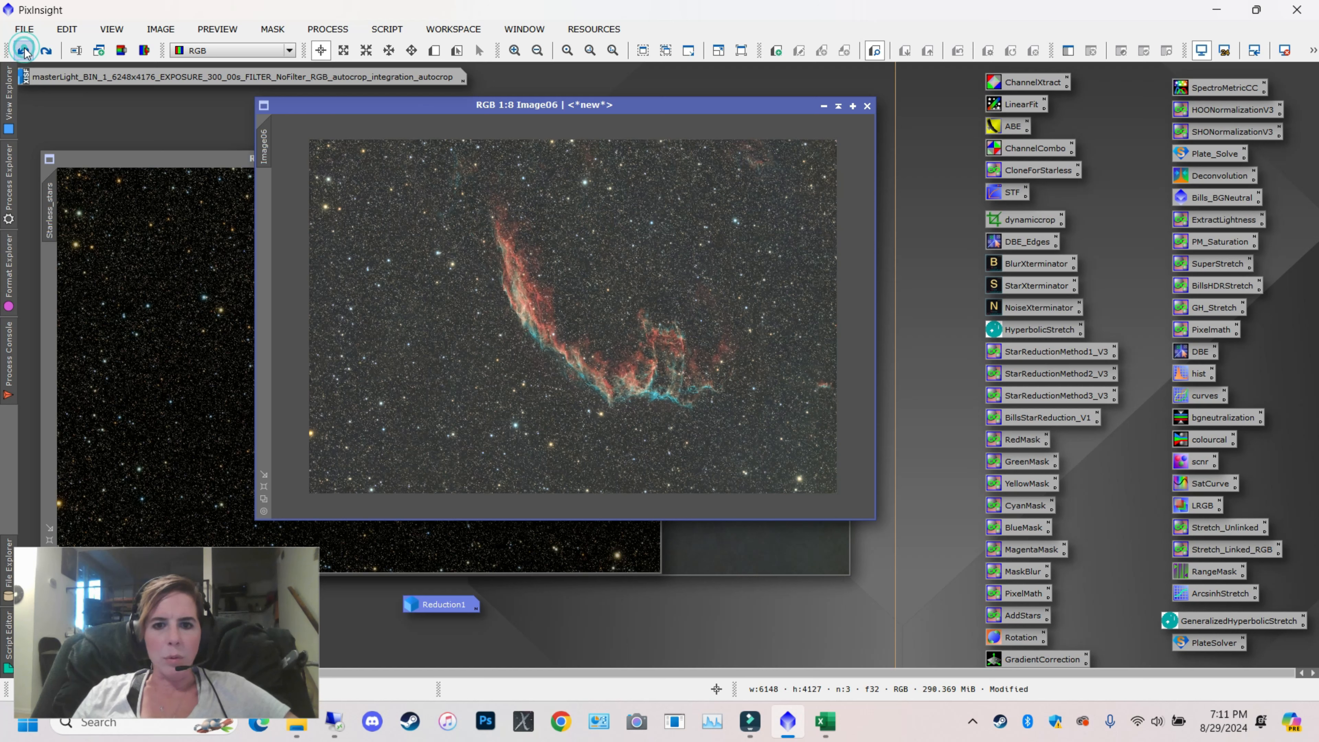
pyautogui.doubleClick(1074, 396)
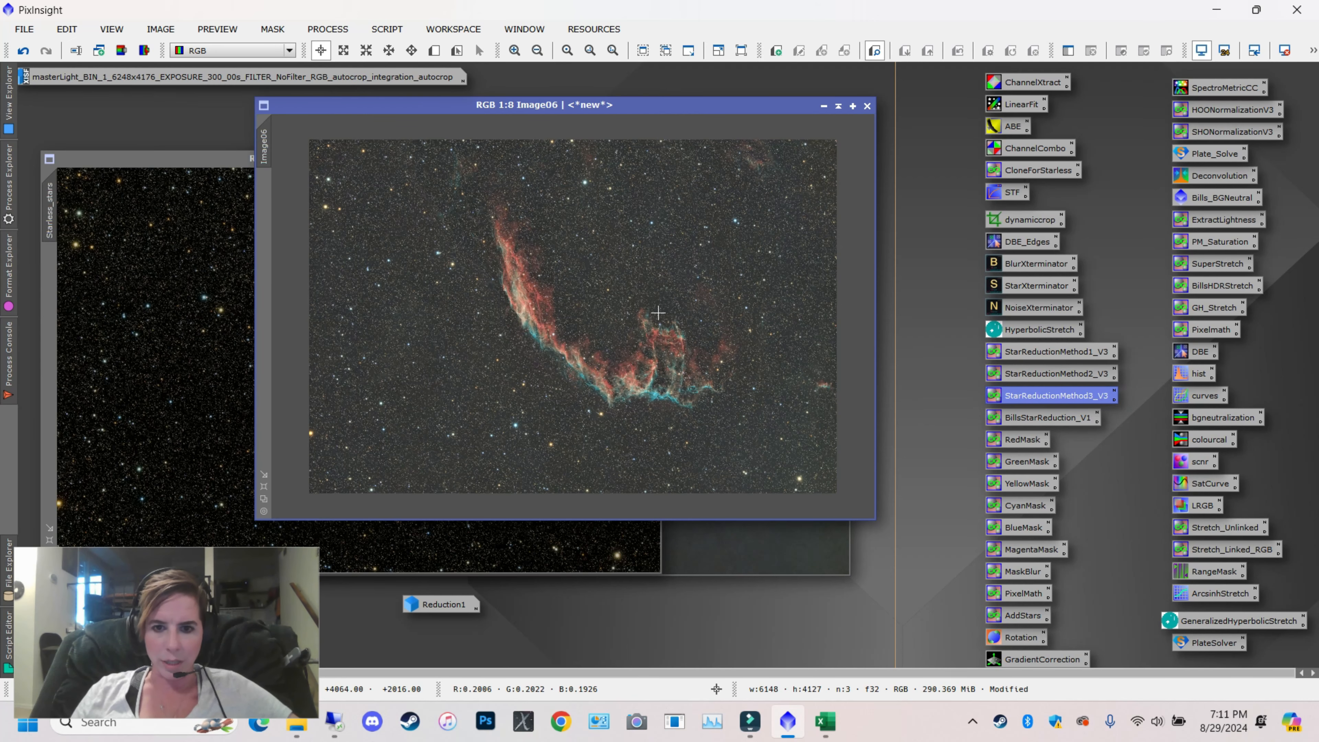
pyautogui.scroll(2, 659, 313)
pyautogui.scroll(-4, 668, 306)
pyautogui.scroll(2, 687, 319)
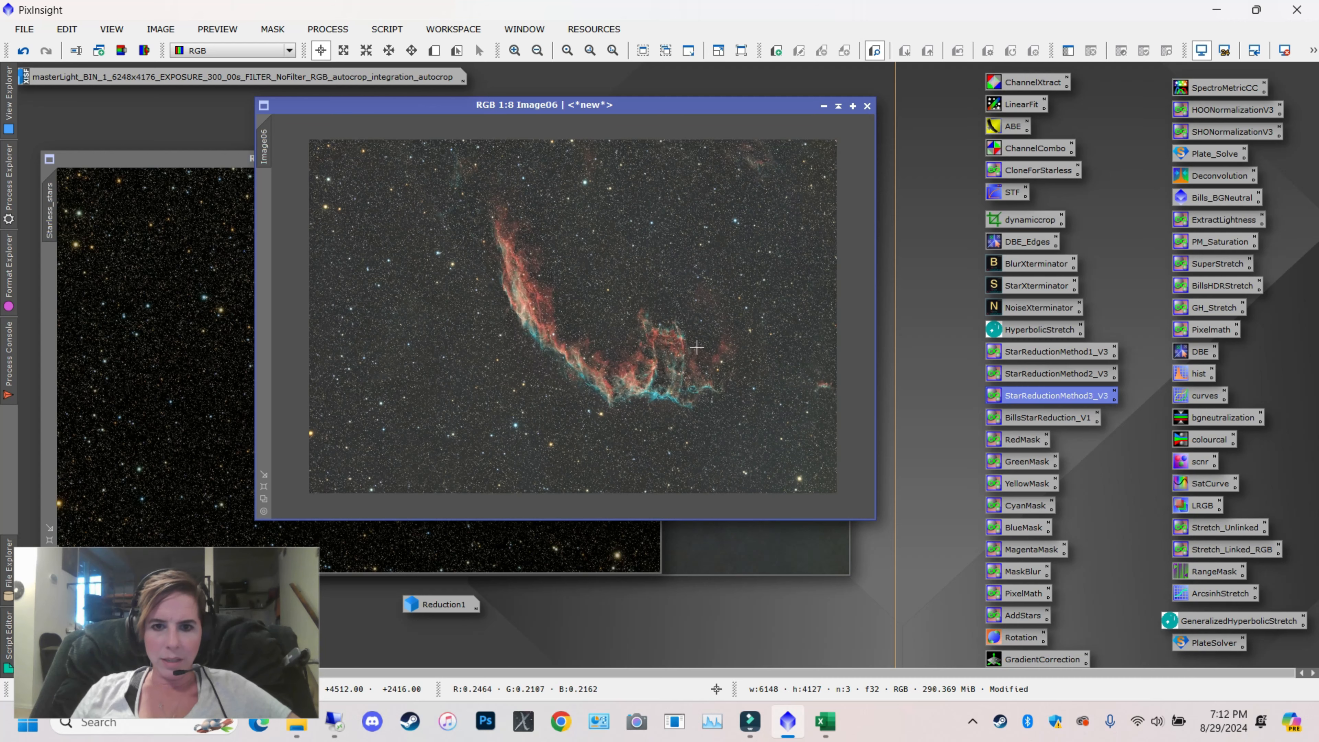
# Copy the reduced Image06 with CloneForStarless, rename the copy as Reduction2, and minimize it
pyautogui.moveTo(1051, 171); pyautogui.dragTo(636, 263)
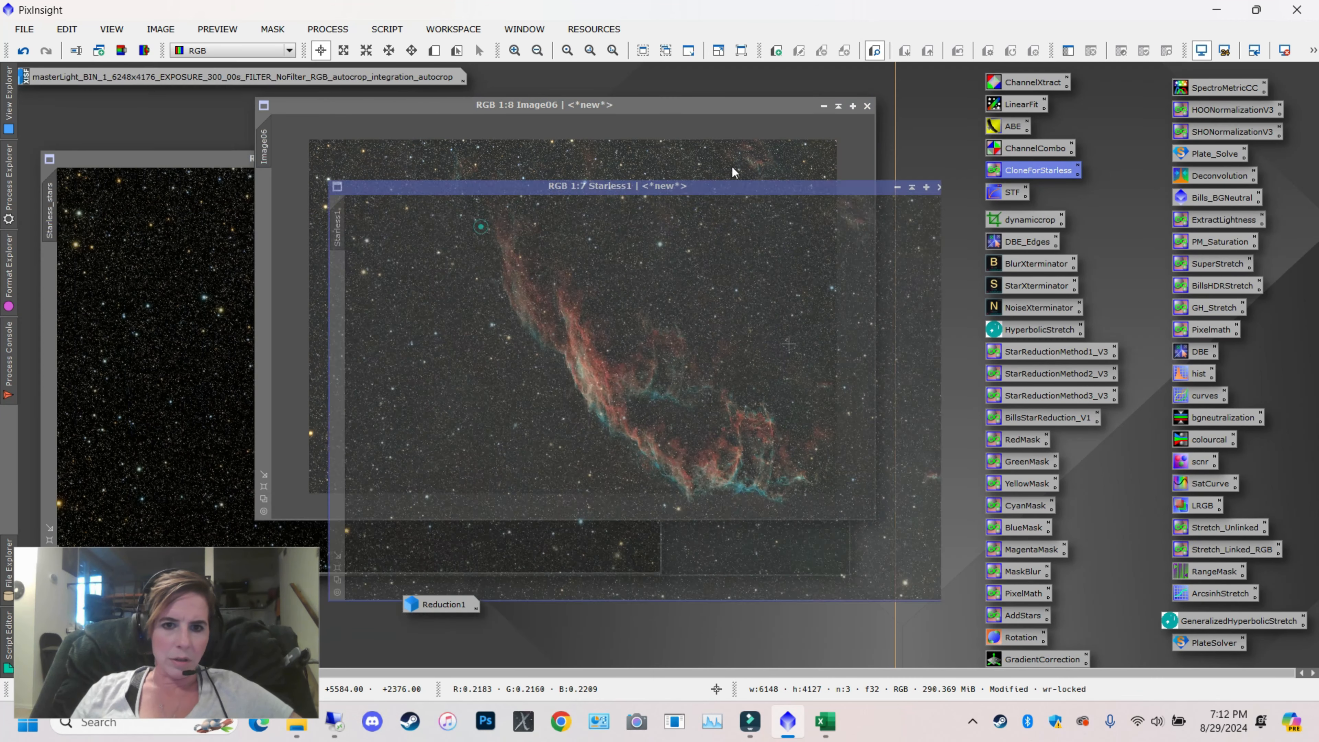
pyautogui.rightClick(380, 179)
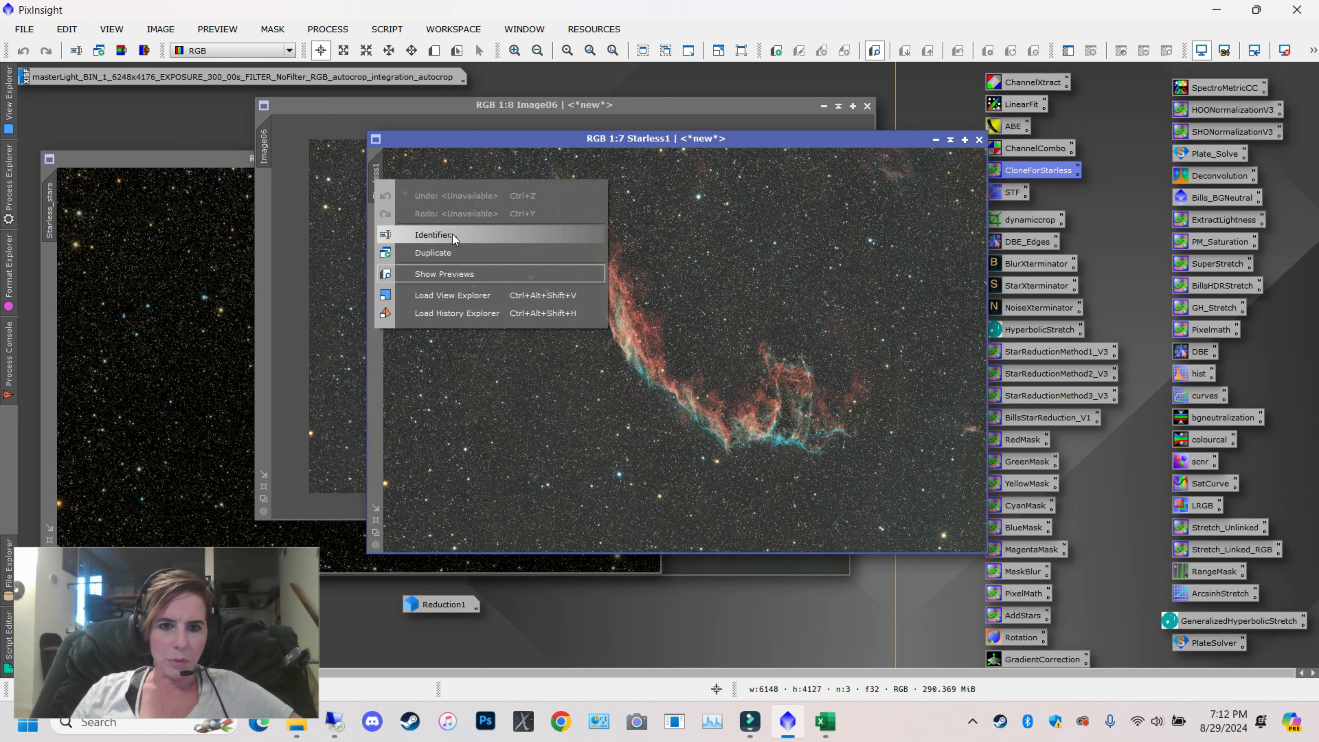
pyautogui.click(453, 234)
pyautogui.write('Reduction2')
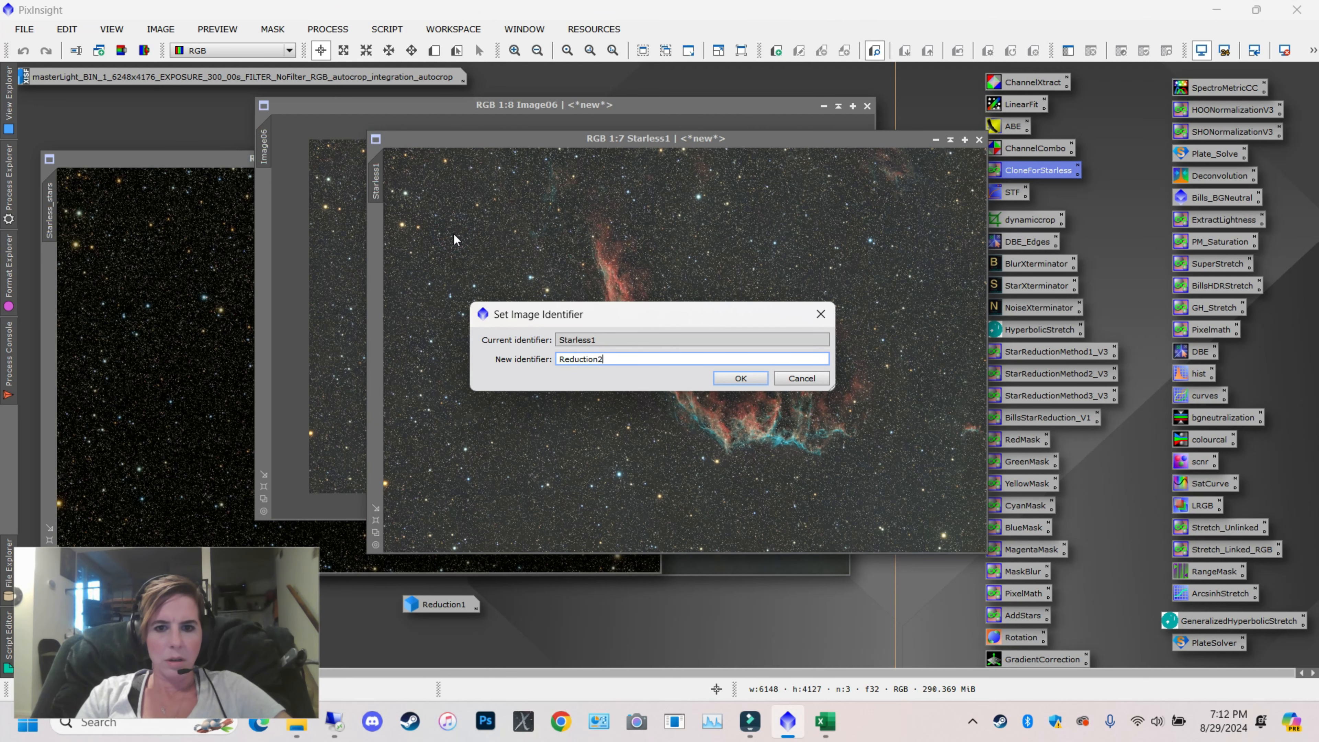
pyautogui.press('Return')
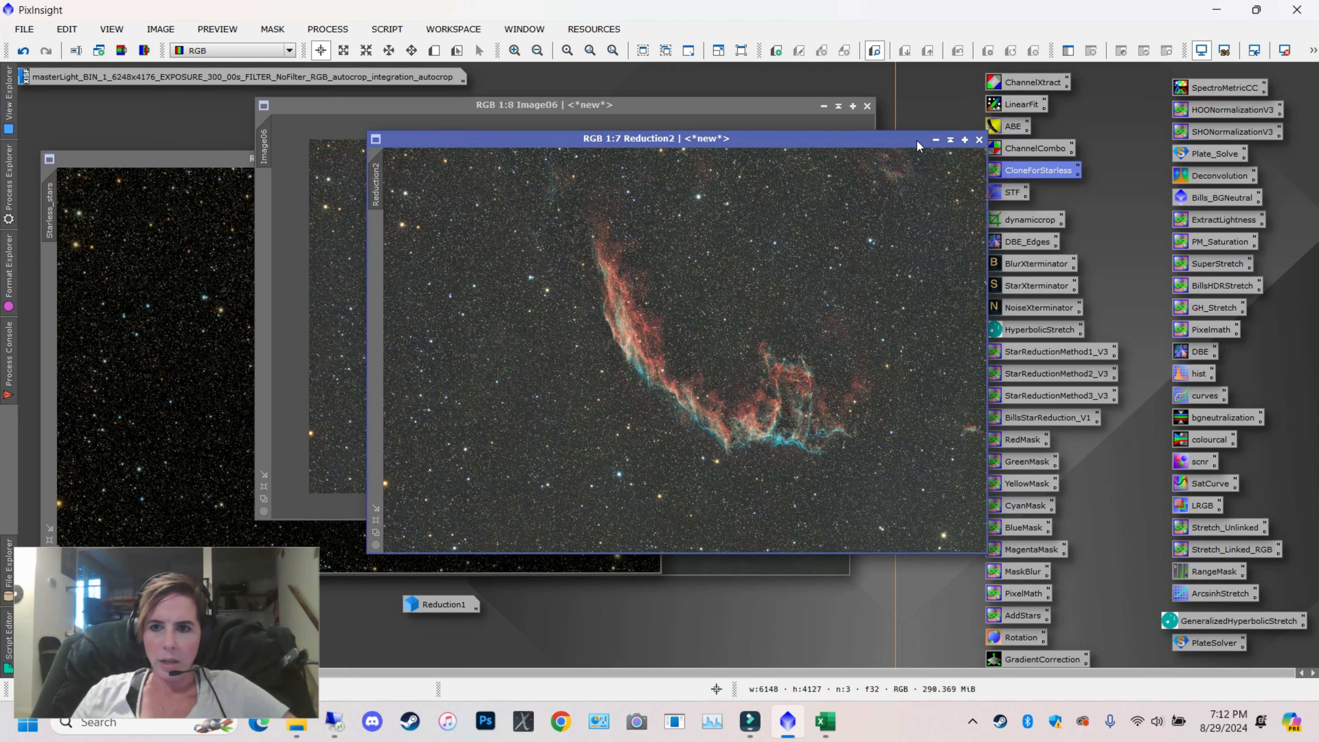
pyautogui.click(936, 139)
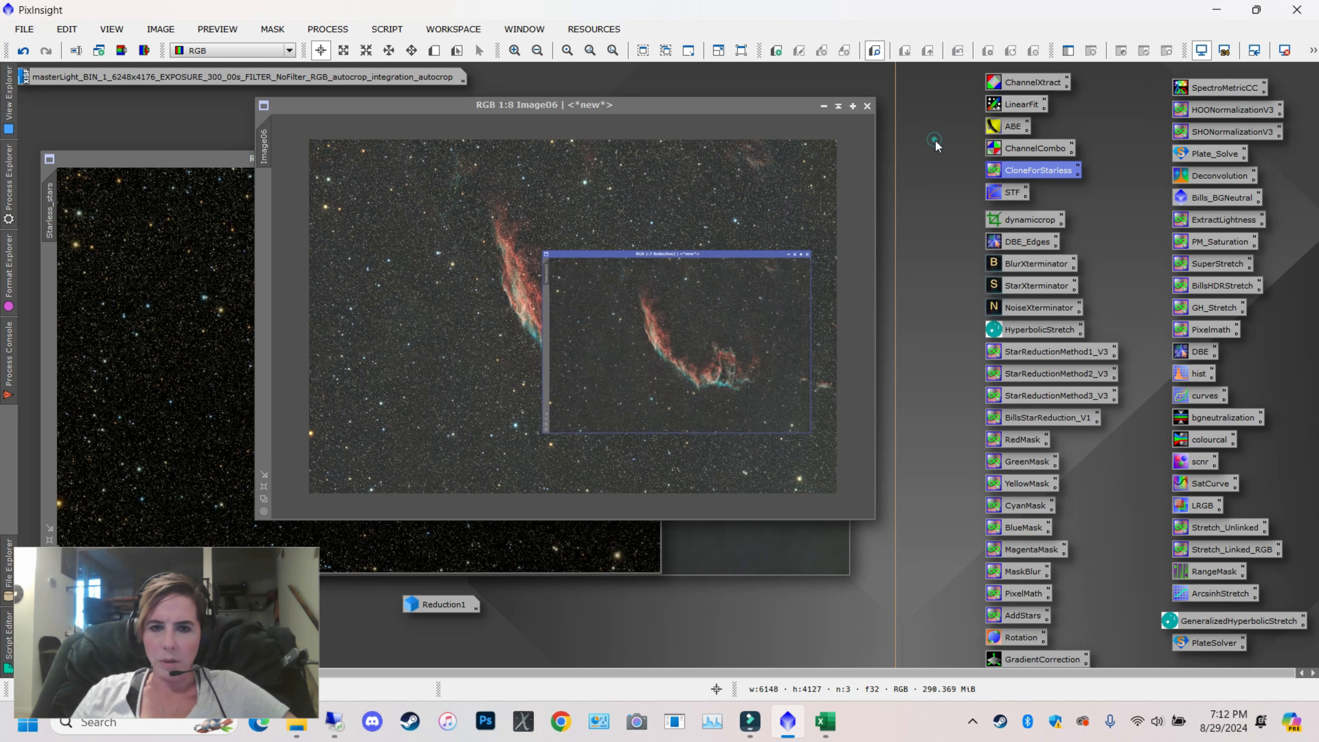
# Undo the star reduction on Image06 and park the minimized Reduction2 image beneath Reduction1
pyautogui.click(338, 109)
pyautogui.click(30, 54)
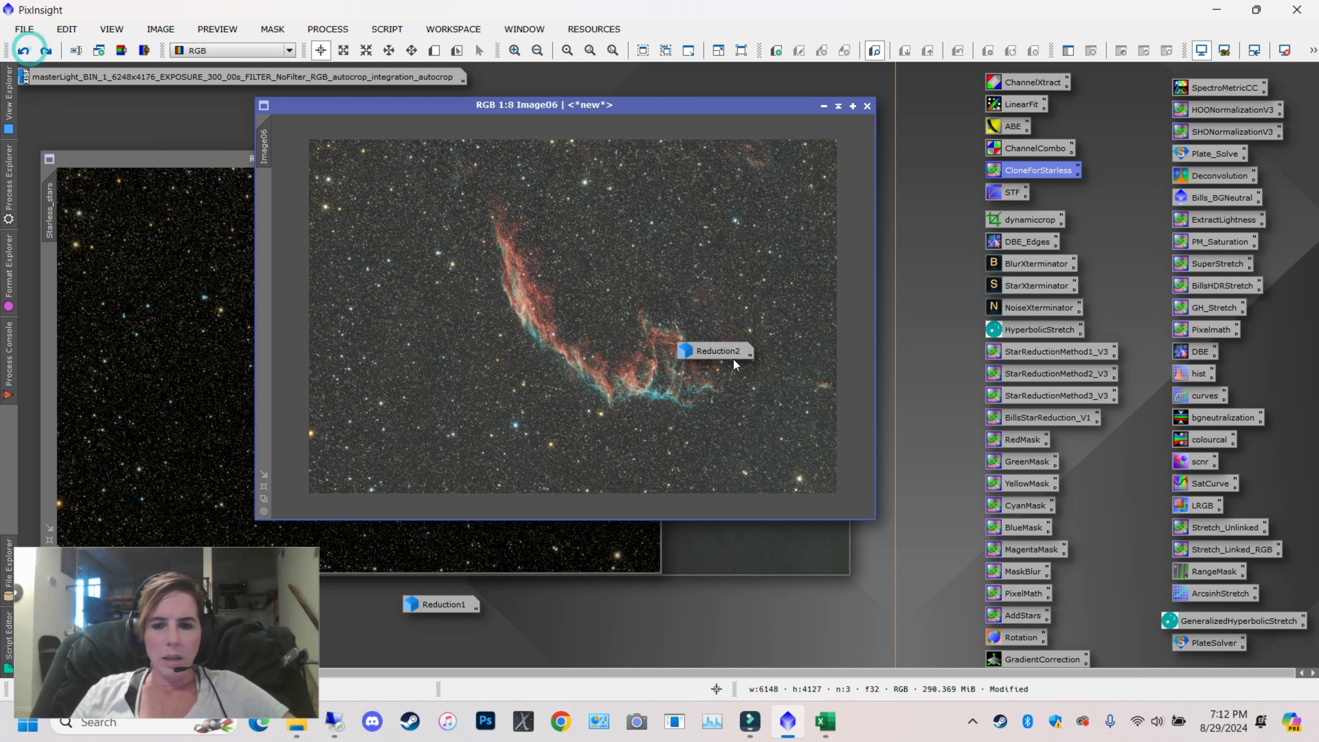
pyautogui.moveTo(733, 358); pyautogui.dragTo(440, 628)
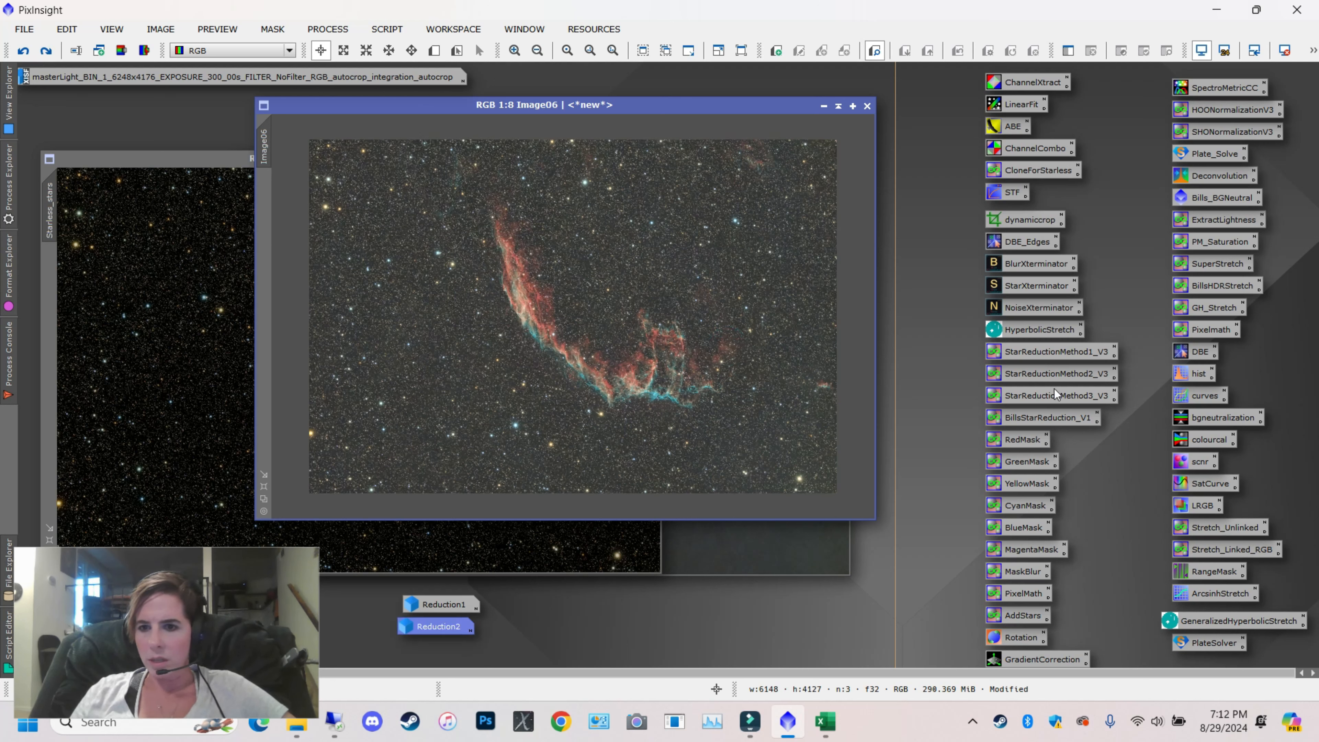
# Apply BillsStarReduction_V1 to Image06 and move the separate ReducedStars image aside, zoomed out to 1:10
pyautogui.moveTo(1046, 421); pyautogui.dragTo(570, 306)
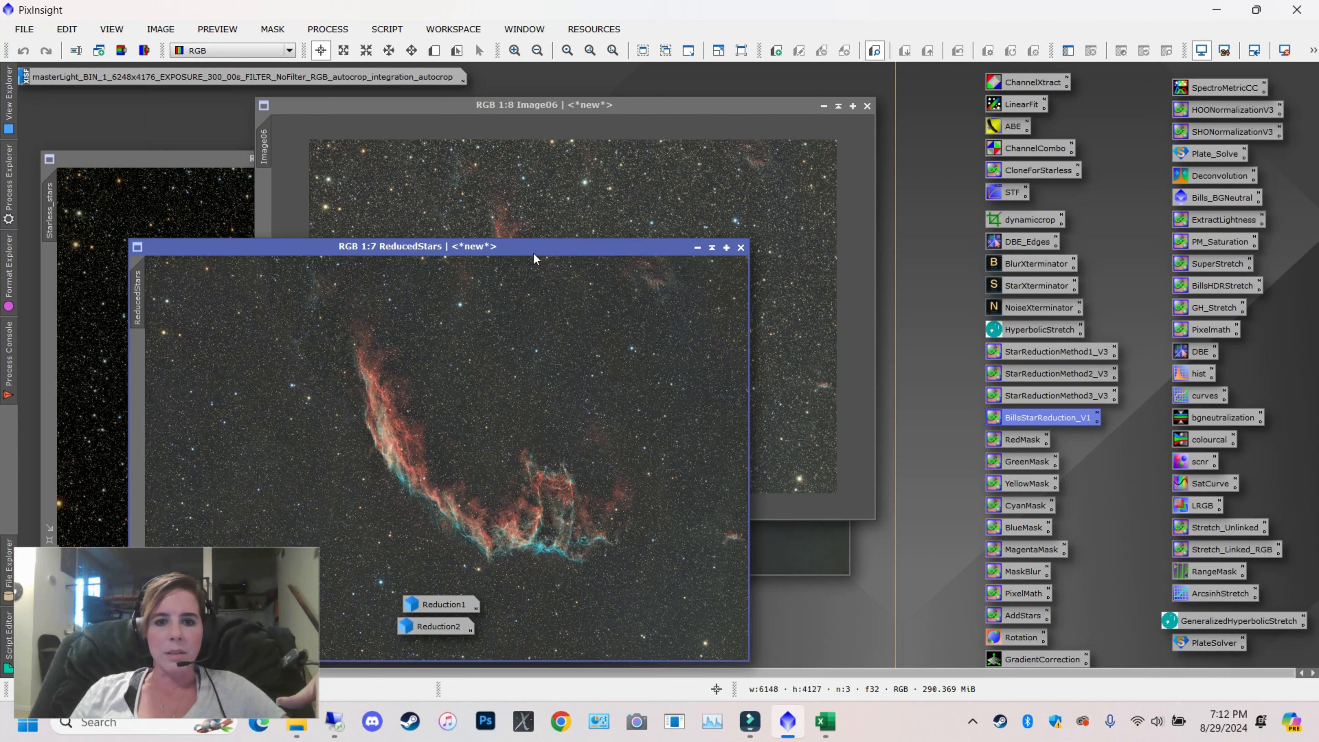
pyautogui.moveTo(534, 247); pyautogui.dragTo(850, 106)
pyautogui.scroll(-3, 891, 341)
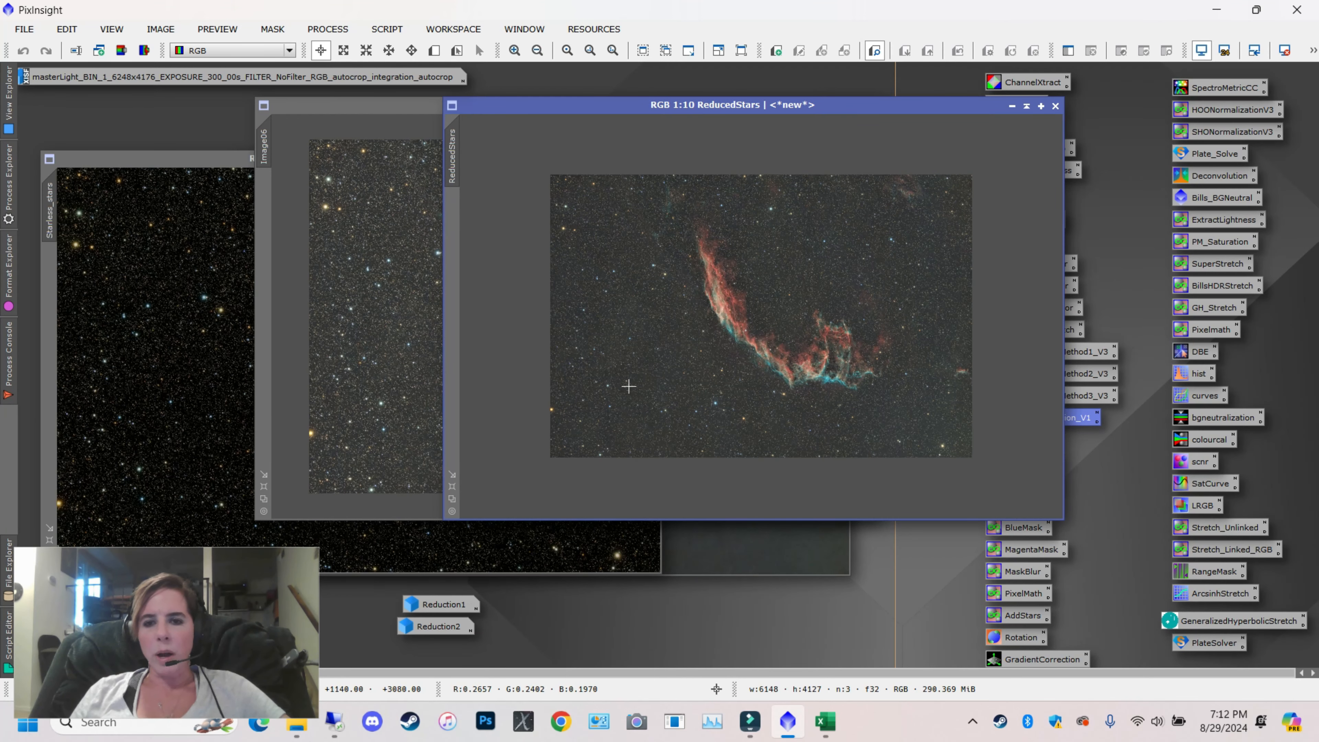
pyautogui.moveTo(318, 548); pyautogui.dragTo(756, 300)
pyautogui.moveTo(486, 468); pyautogui.dragTo(741, 272)
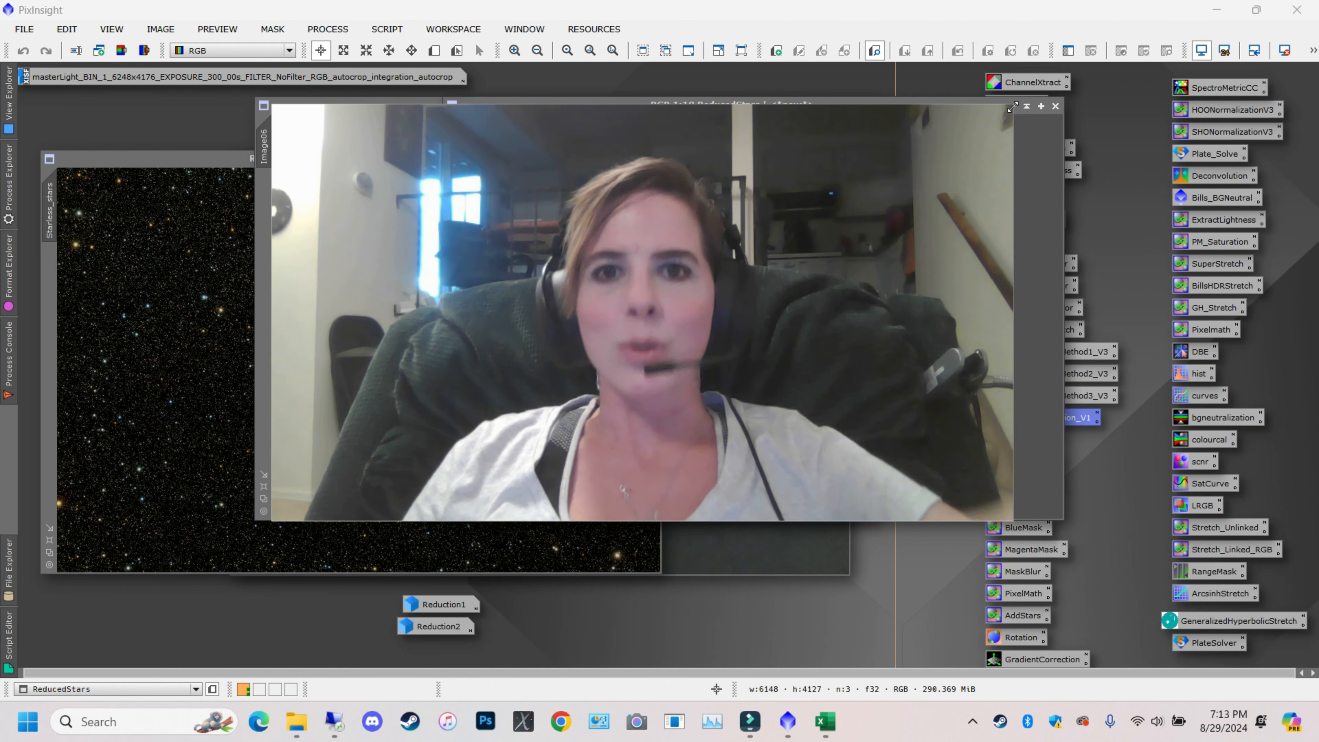
pyautogui.moveTo(1012, 108); pyautogui.dragTo(540, 368)
pyautogui.moveTo(466, 435); pyautogui.dragTo(234, 564)
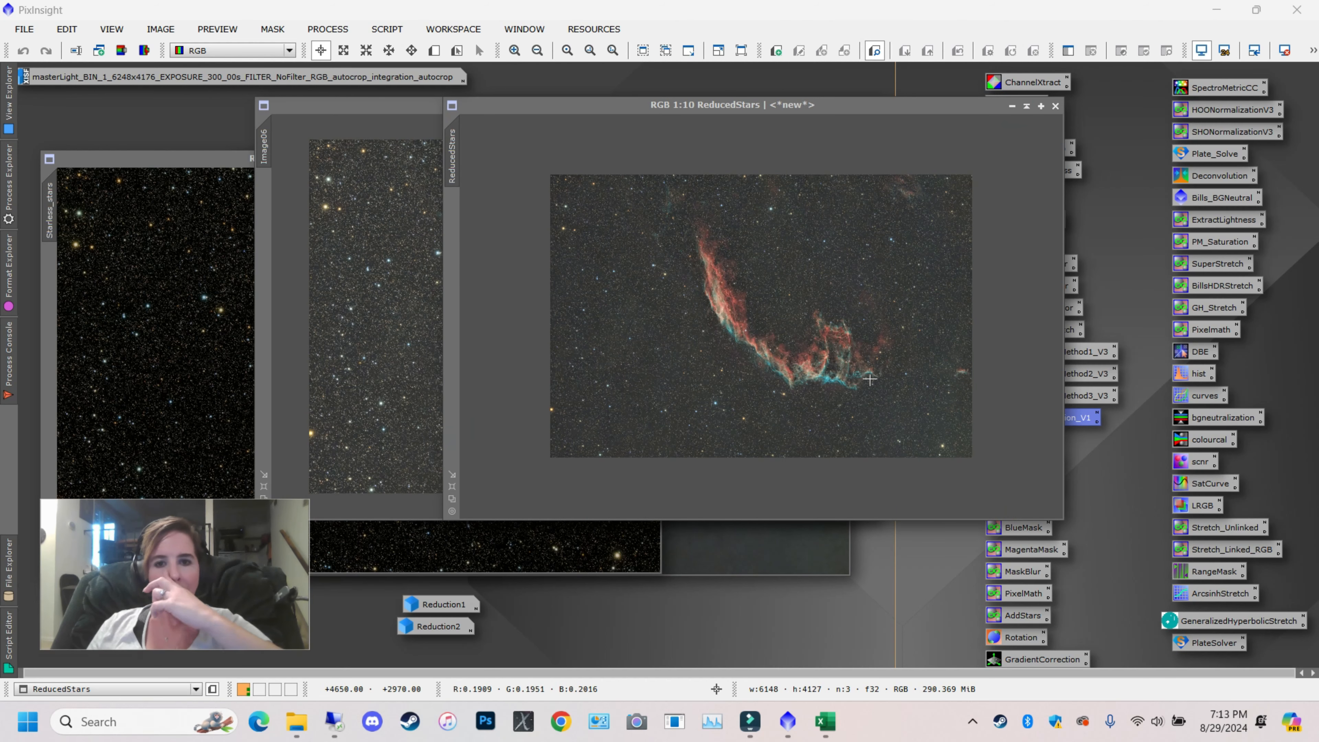
# Copy the ReducedStars image with CloneForStarless and move the copy clear of the other images
pyautogui.moveTo(831, 107); pyautogui.dragTo(715, 135)
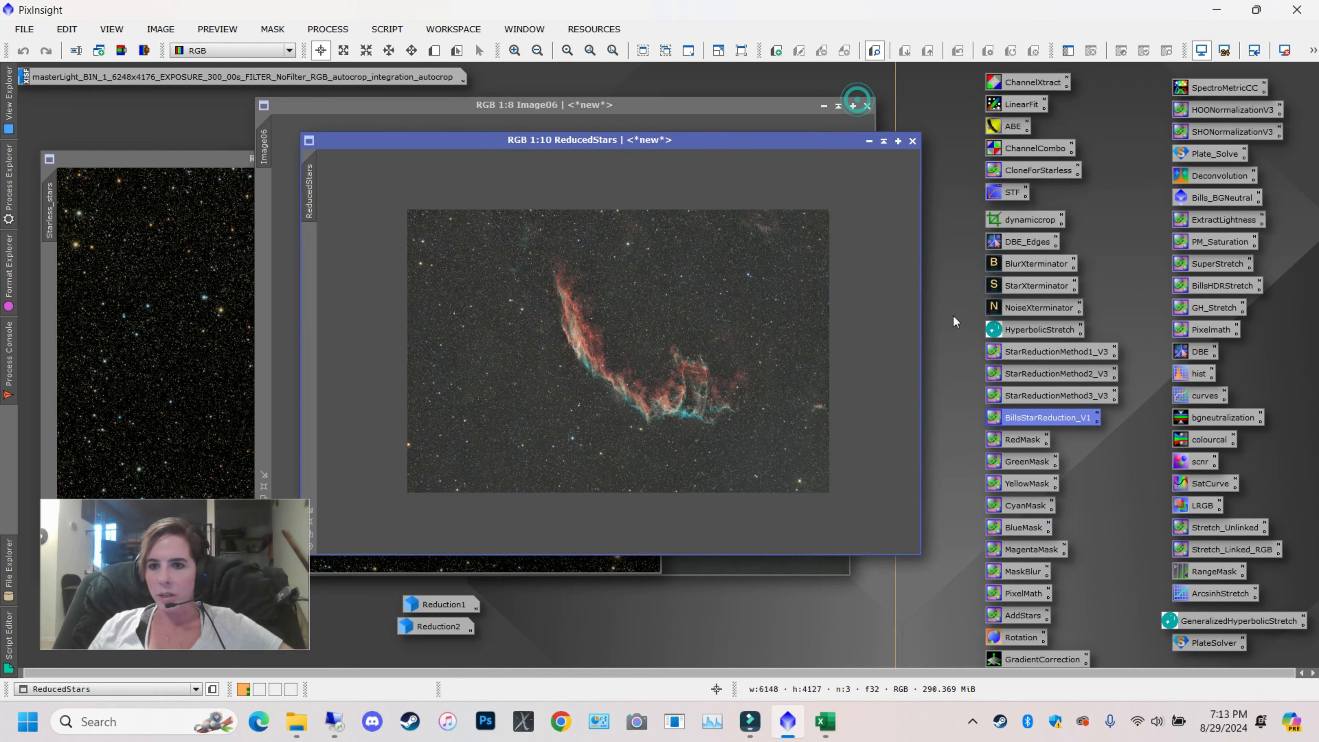
pyautogui.moveTo(1034, 168); pyautogui.dragTo(906, 381)
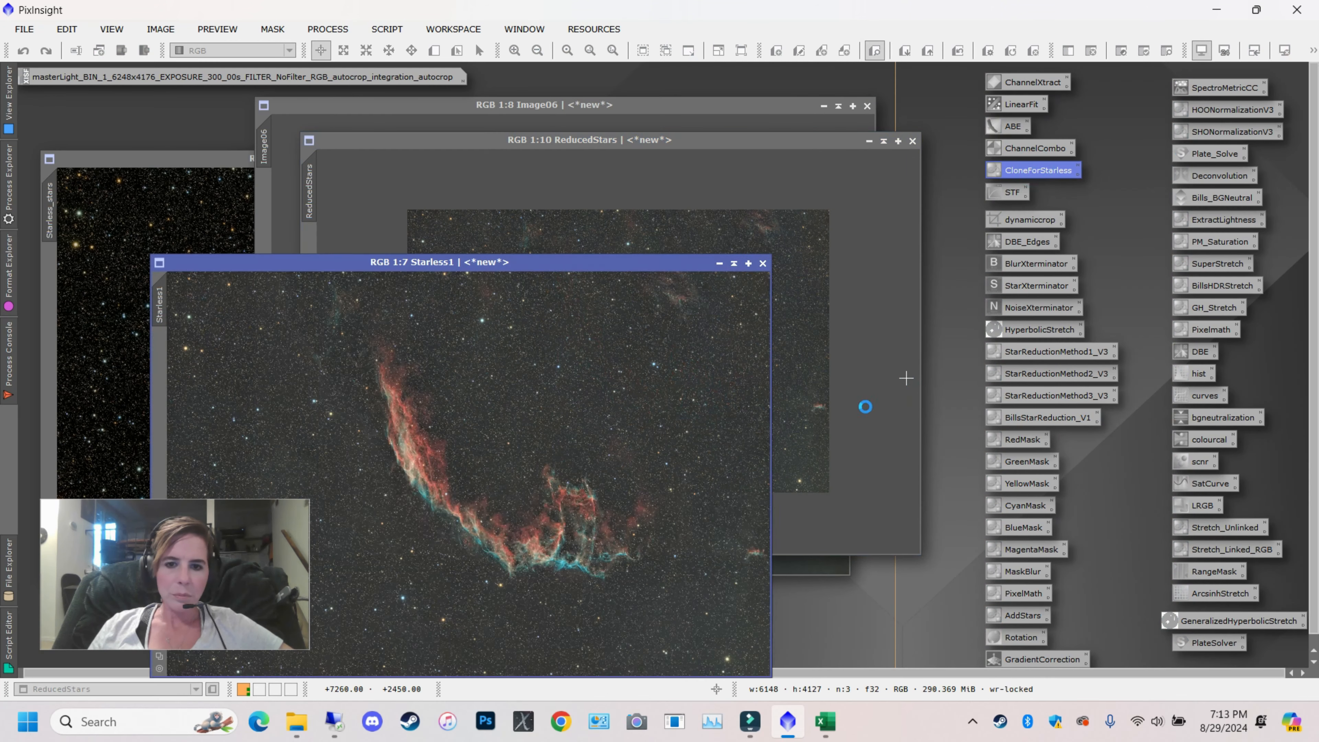
pyautogui.moveTo(567, 267); pyautogui.dragTo(770, 155)
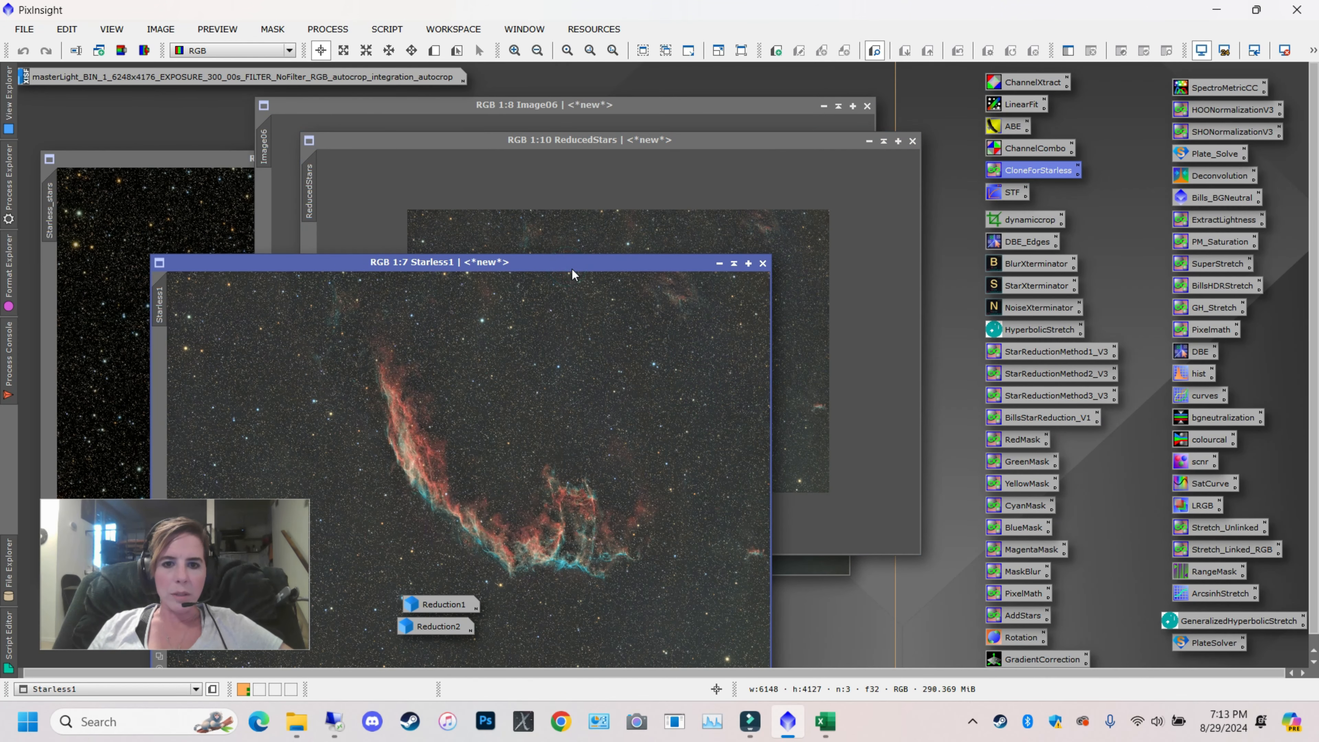
pyautogui.moveTo(566, 263); pyautogui.dragTo(826, 105)
# Rename the copied ReducedStars image as Reduction3 and minimize it
pyautogui.rightClick(425, 149)
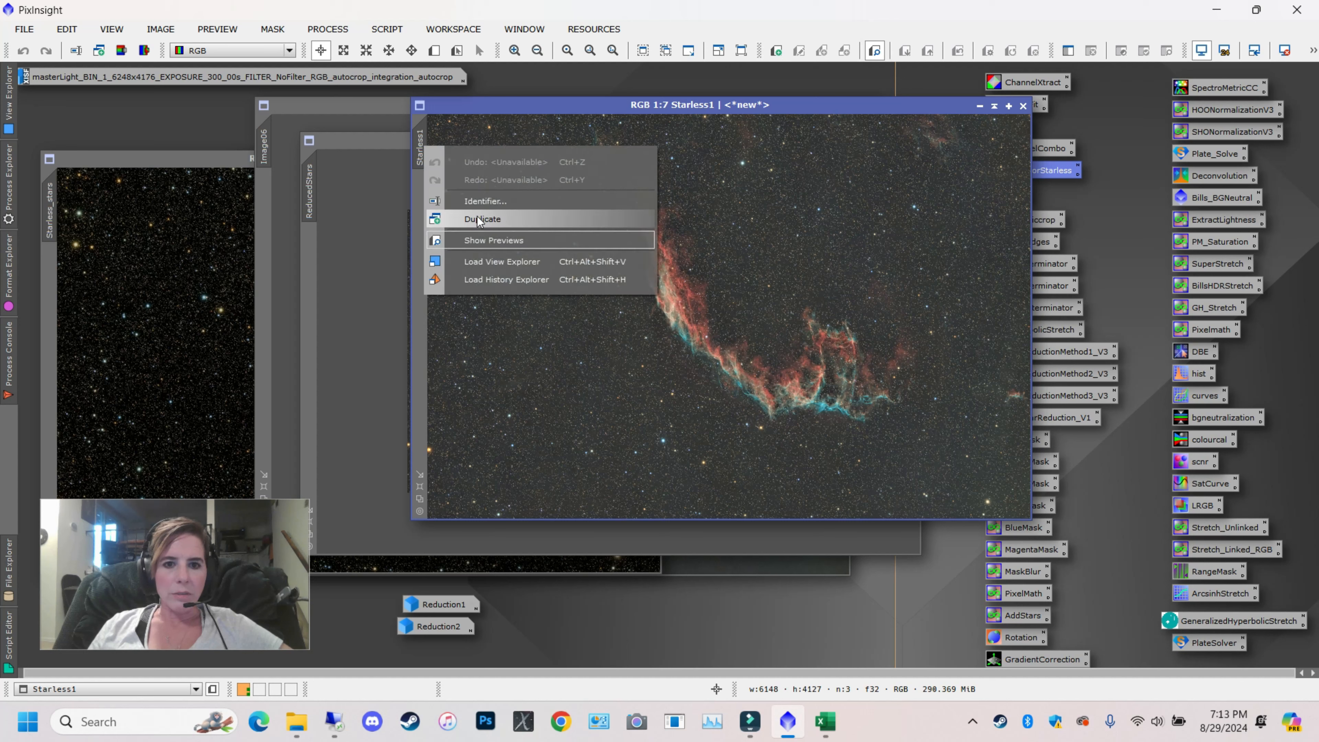
pyautogui.click(480, 202)
pyautogui.write('Redcu')
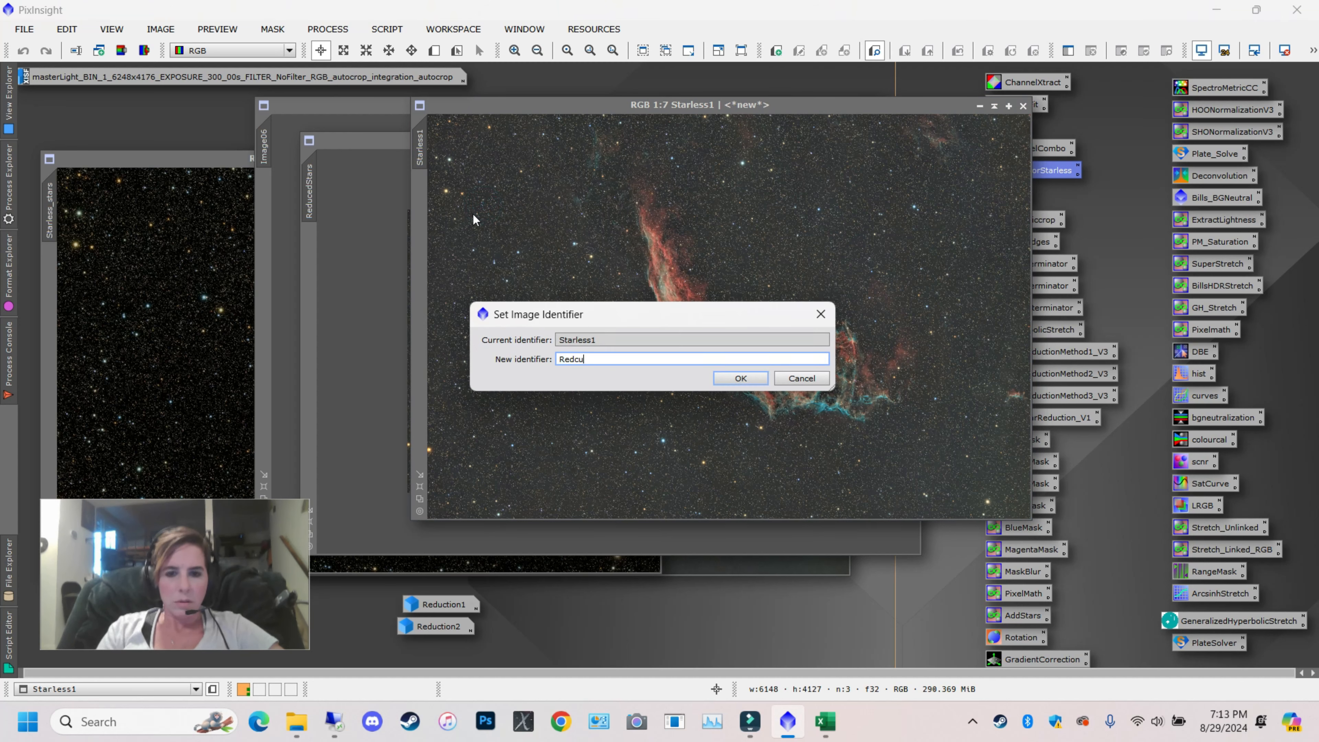
pyautogui.press('BackSpace')
pyautogui.press('BackSpace')
pyautogui.write('uction')
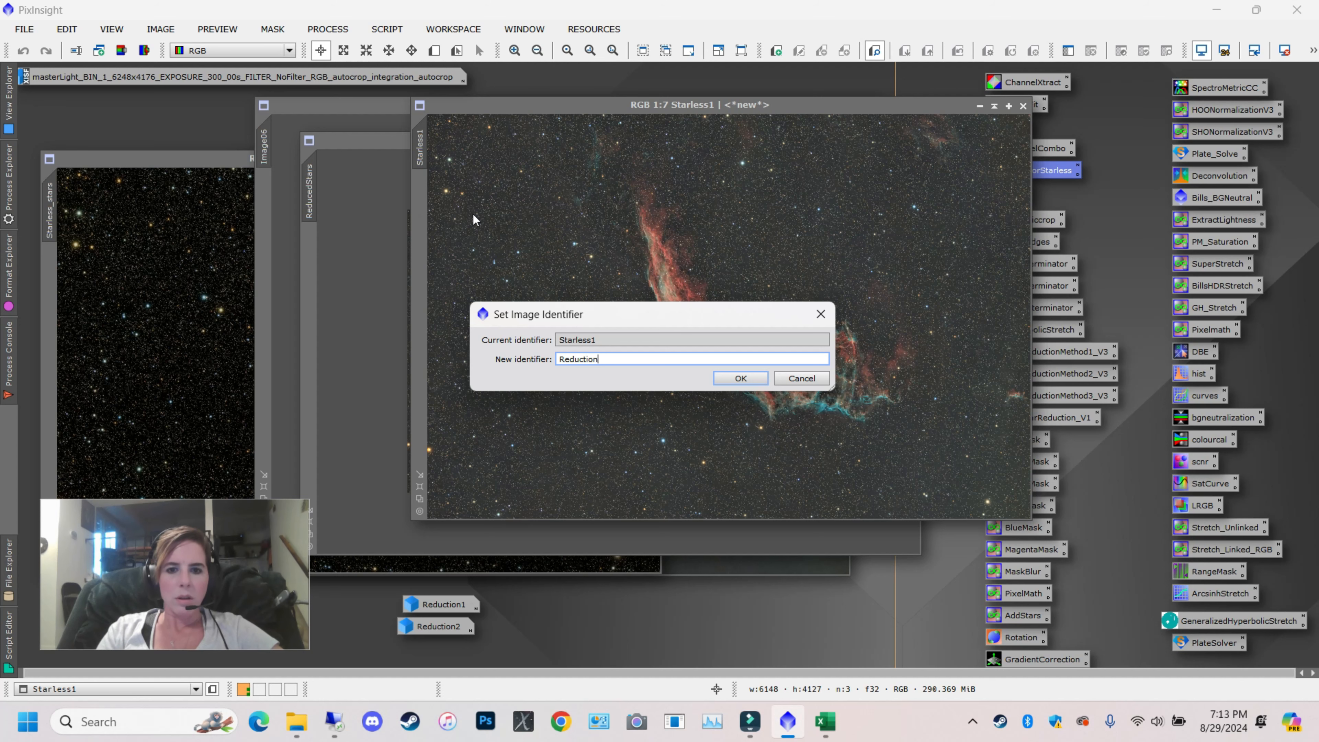
pyautogui.write('3')
pyautogui.press('Return')
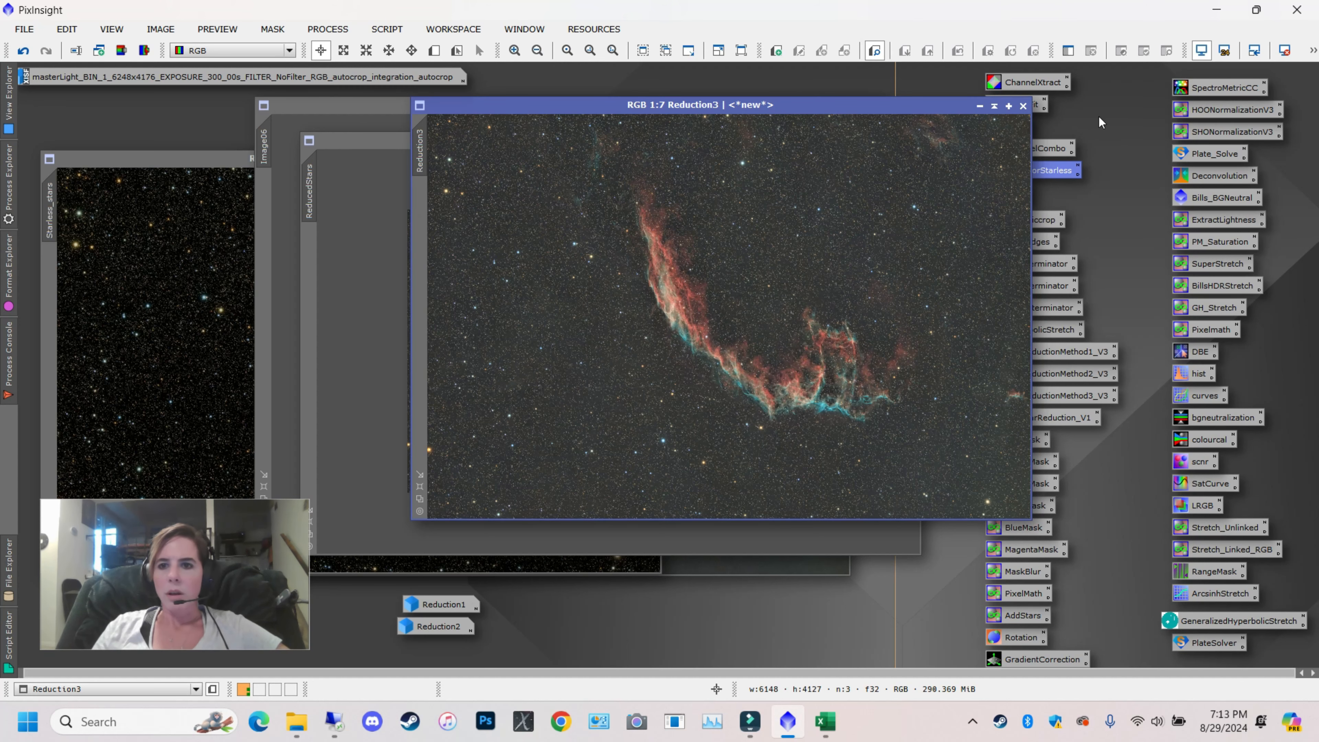
pyautogui.click(979, 107)
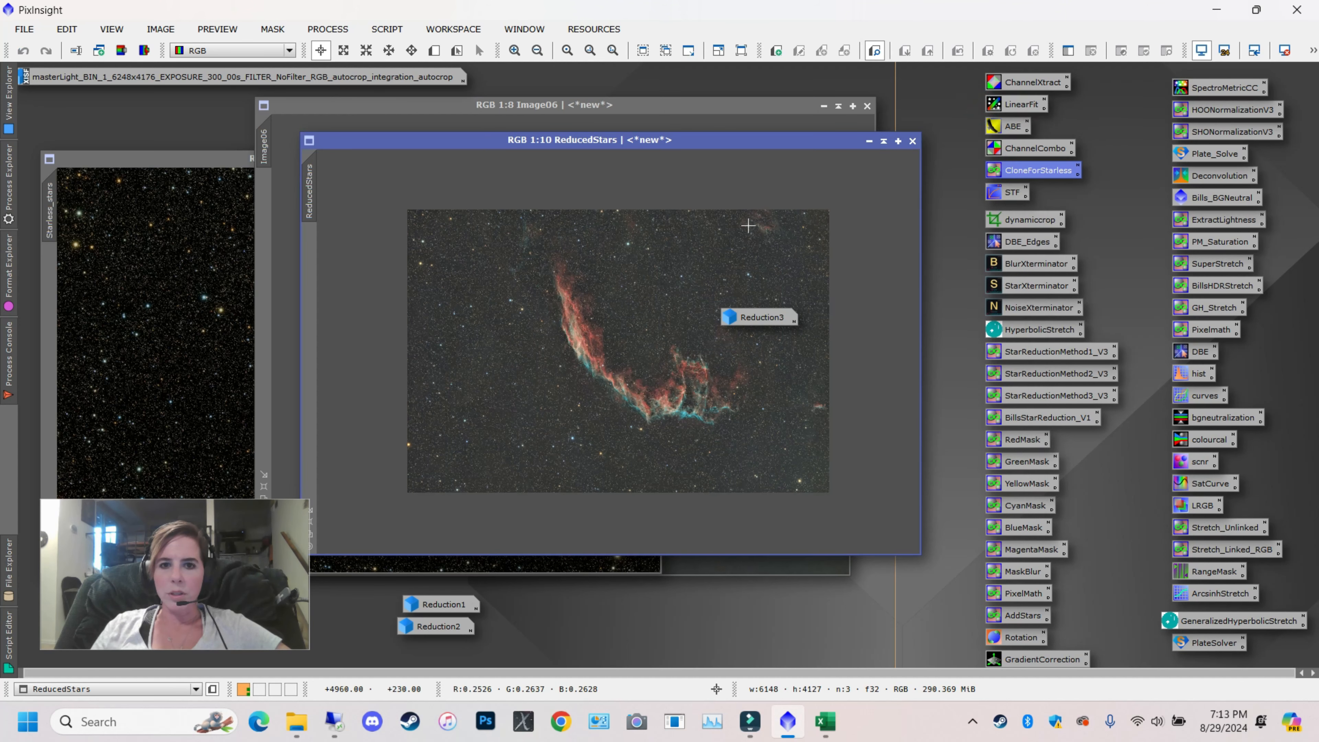
# Close the ReducedStars image and minimize the Image06, Starless_stars and Starless images
pyautogui.click(549, 202)
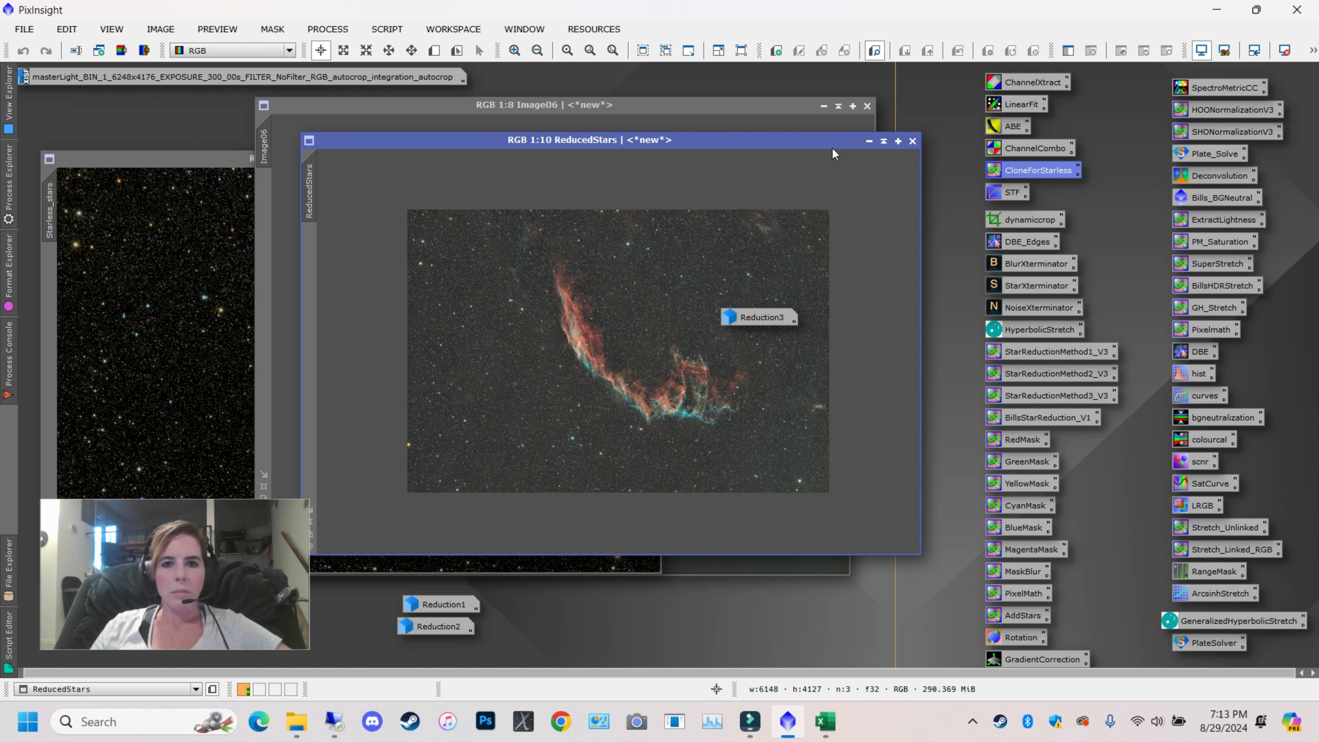
pyautogui.click(912, 140)
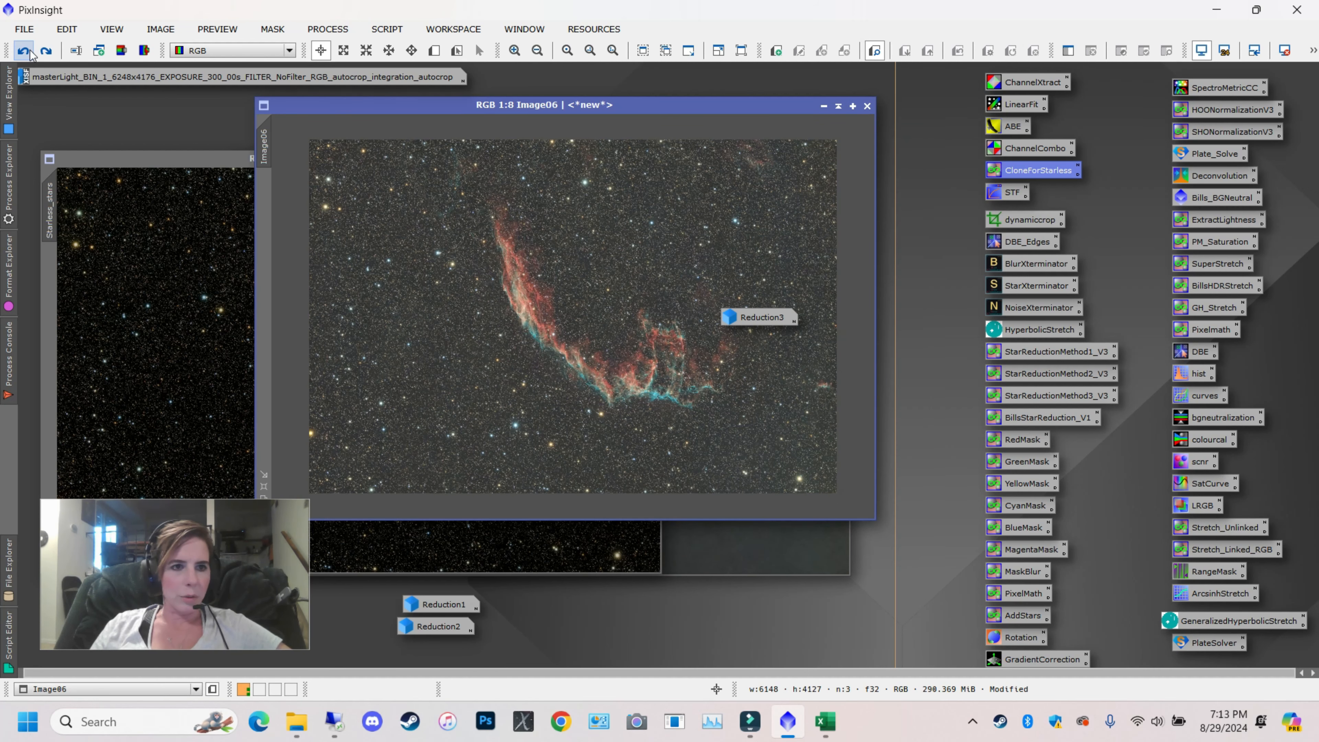
pyautogui.click(25, 51)
pyautogui.click(46, 50)
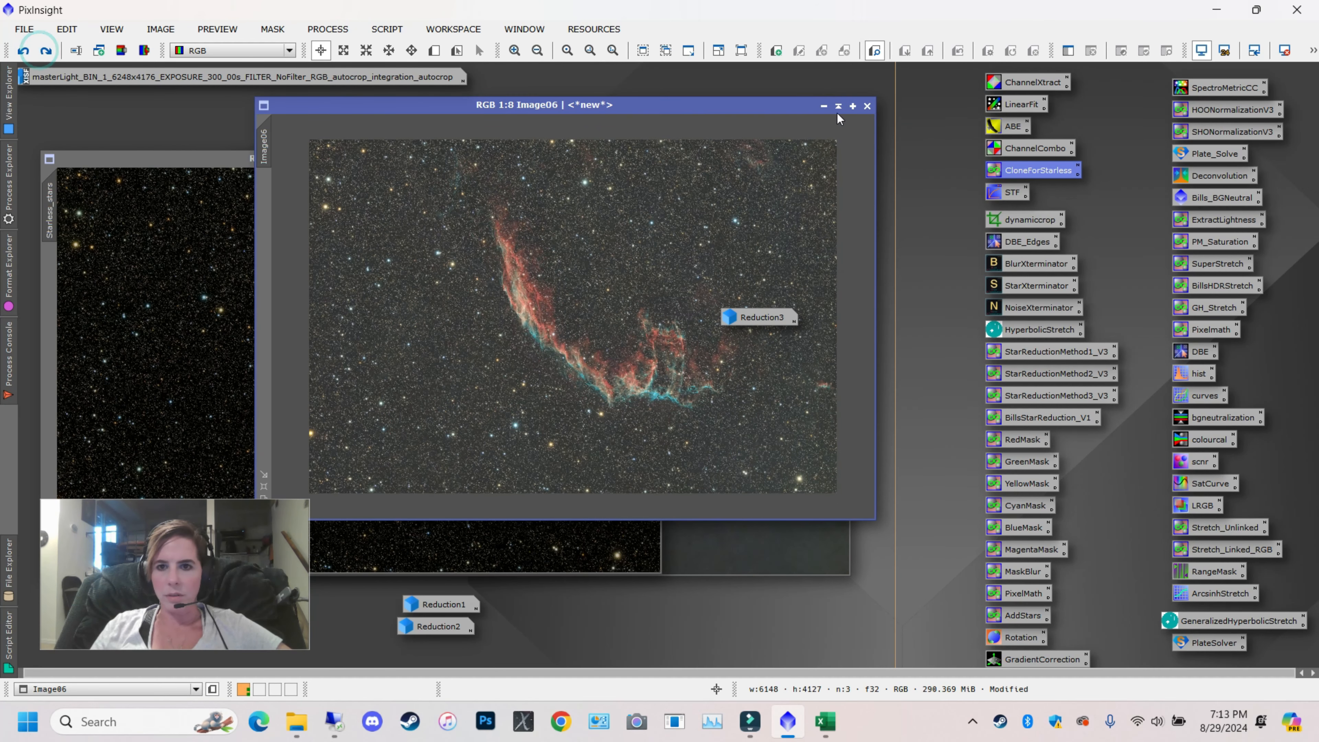
pyautogui.click(823, 105)
pyautogui.moveTo(596, 312); pyautogui.dragTo(269, 249)
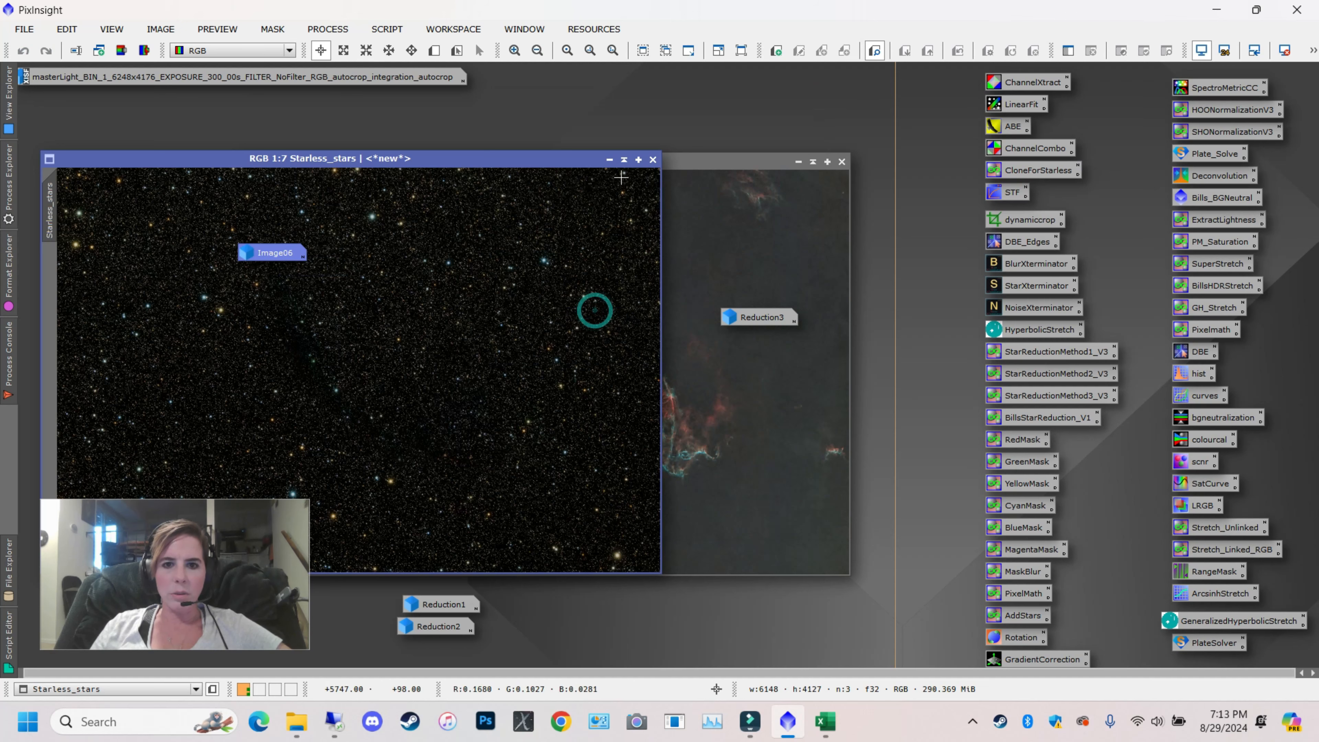
pyautogui.click(610, 160)
pyautogui.click(797, 161)
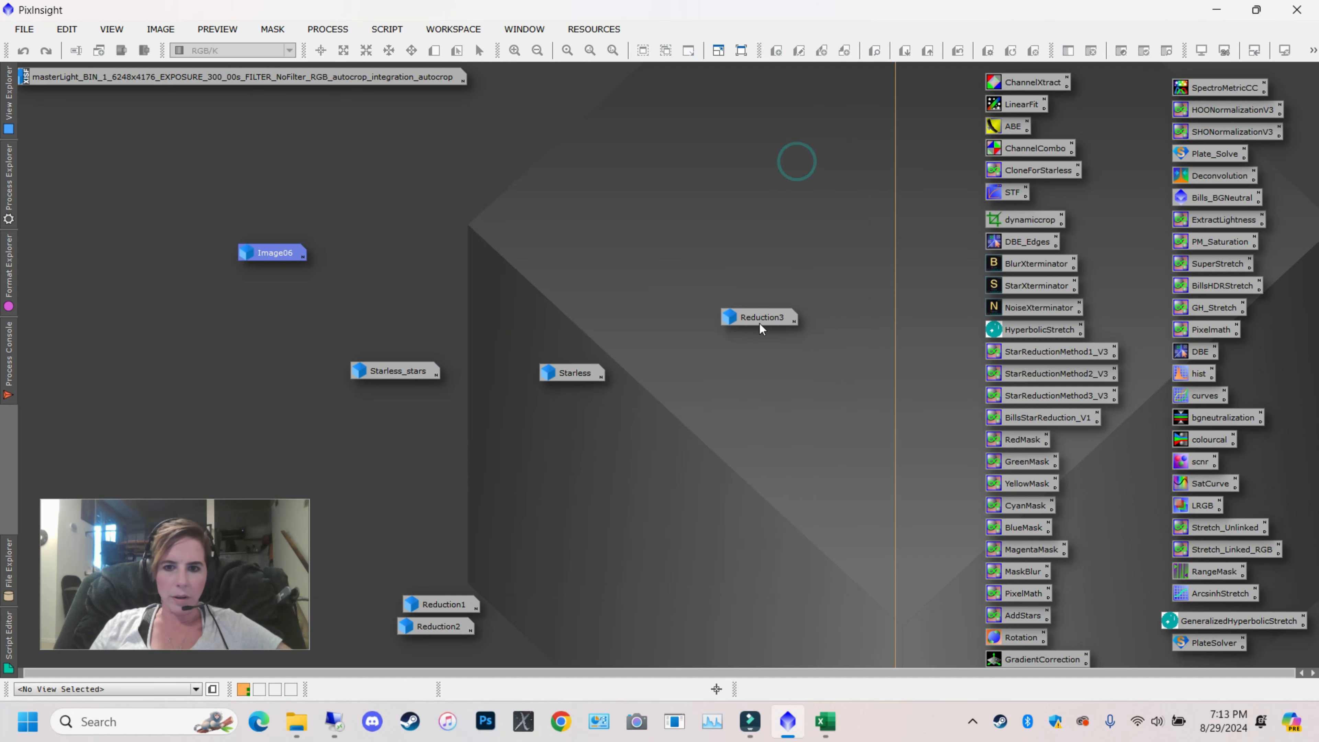
# Restore the minimized Reduction3, Reduction1 and Reduction2 images for comparison
pyautogui.doubleClick(756, 338)
pyautogui.doubleClick(444, 604)
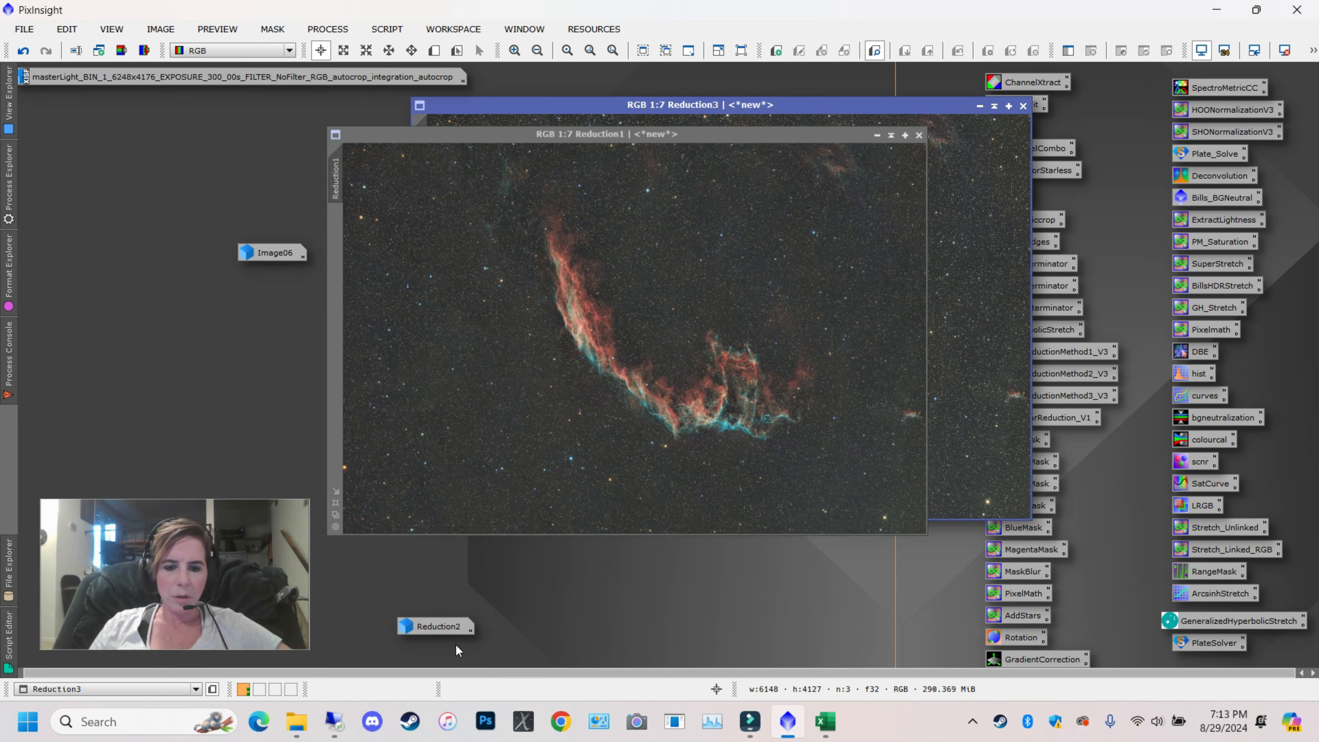
pyautogui.doubleClick(449, 626)
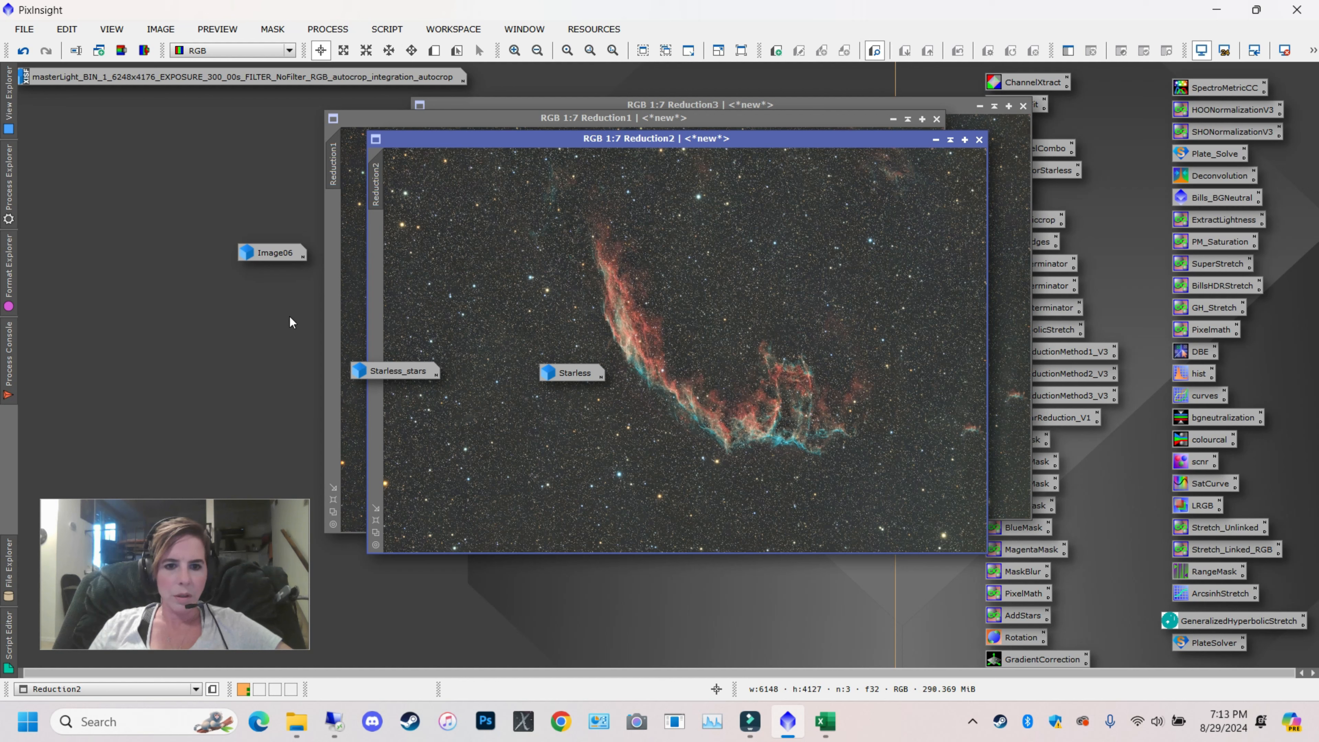
# Park the minimized Image06, Starless_stars and Starless images in a column beneath the minimized masterLight image
pyautogui.moveTo(277, 251); pyautogui.dragTo(69, 103)
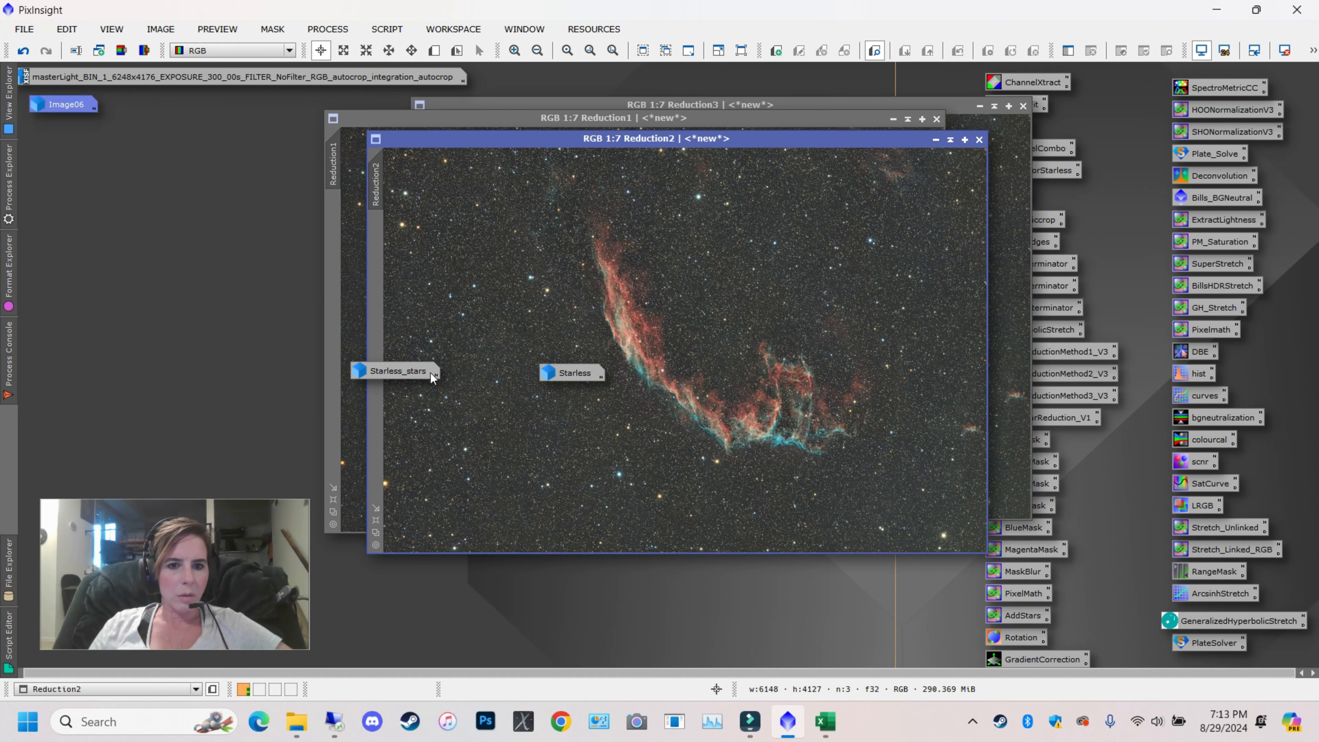
pyautogui.moveTo(432, 378); pyautogui.dragTo(70, 137)
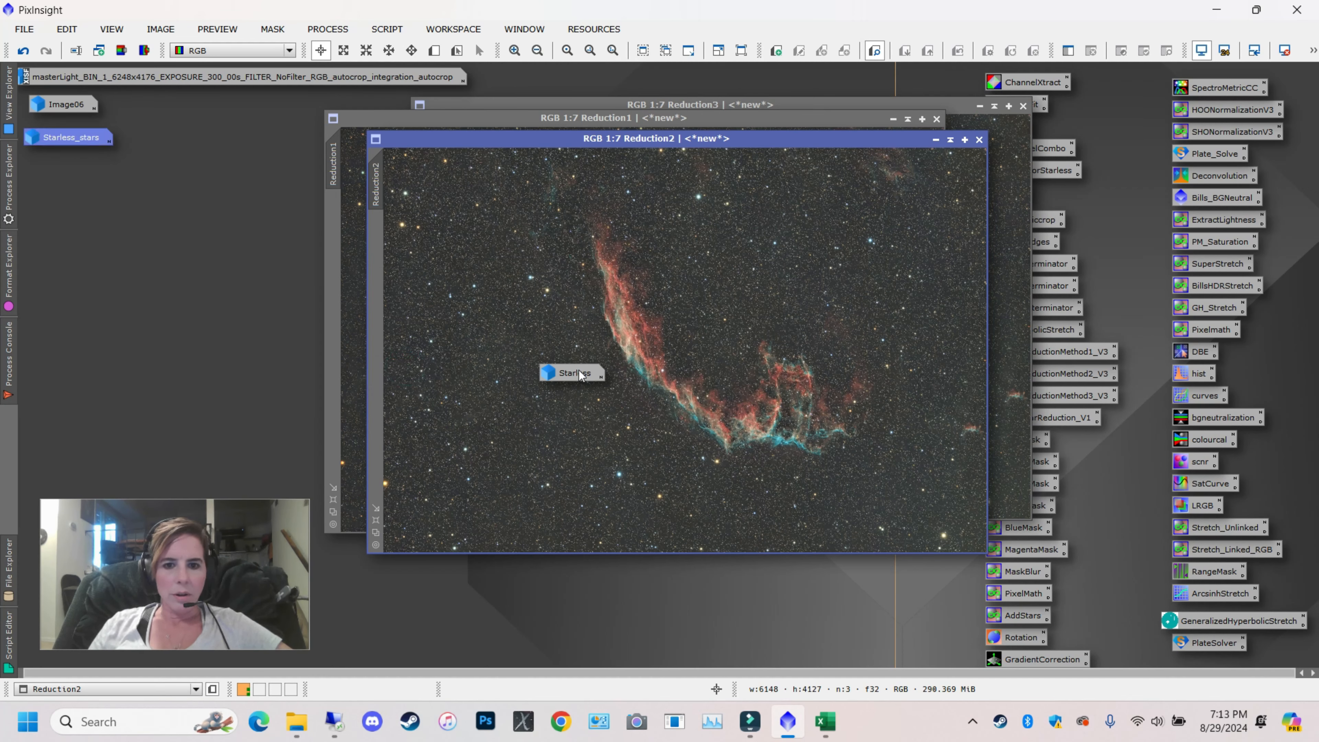
pyautogui.moveTo(581, 374); pyautogui.dragTo(65, 165)
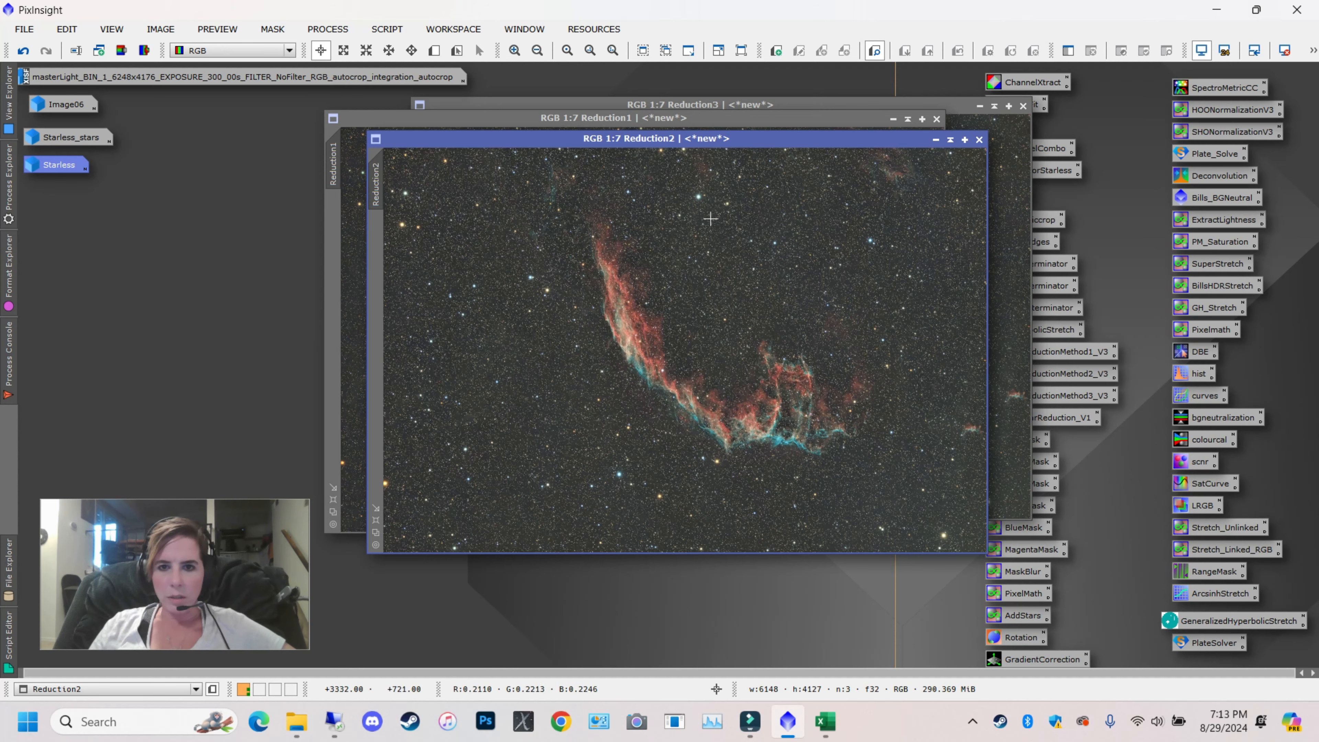
# Tile the three open reduction images in the workspace
pyautogui.click(683, 118)
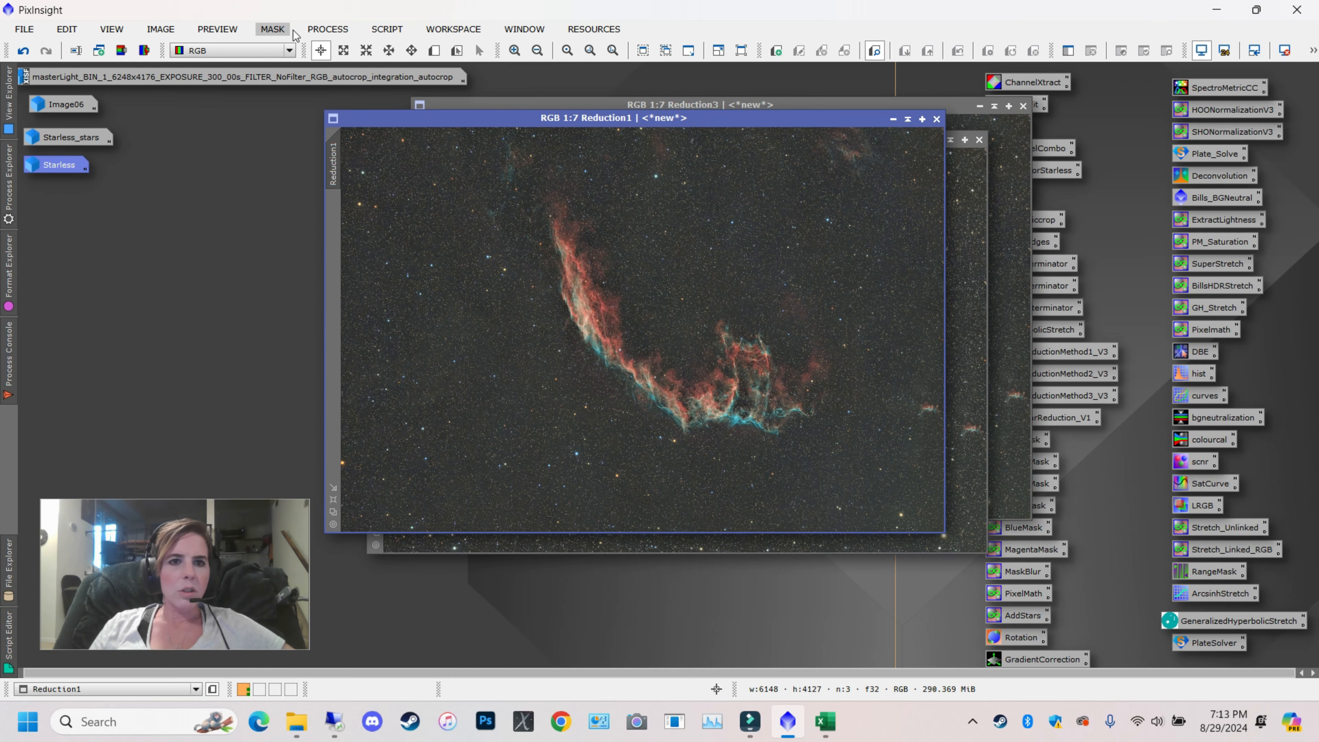
pyautogui.click(520, 29)
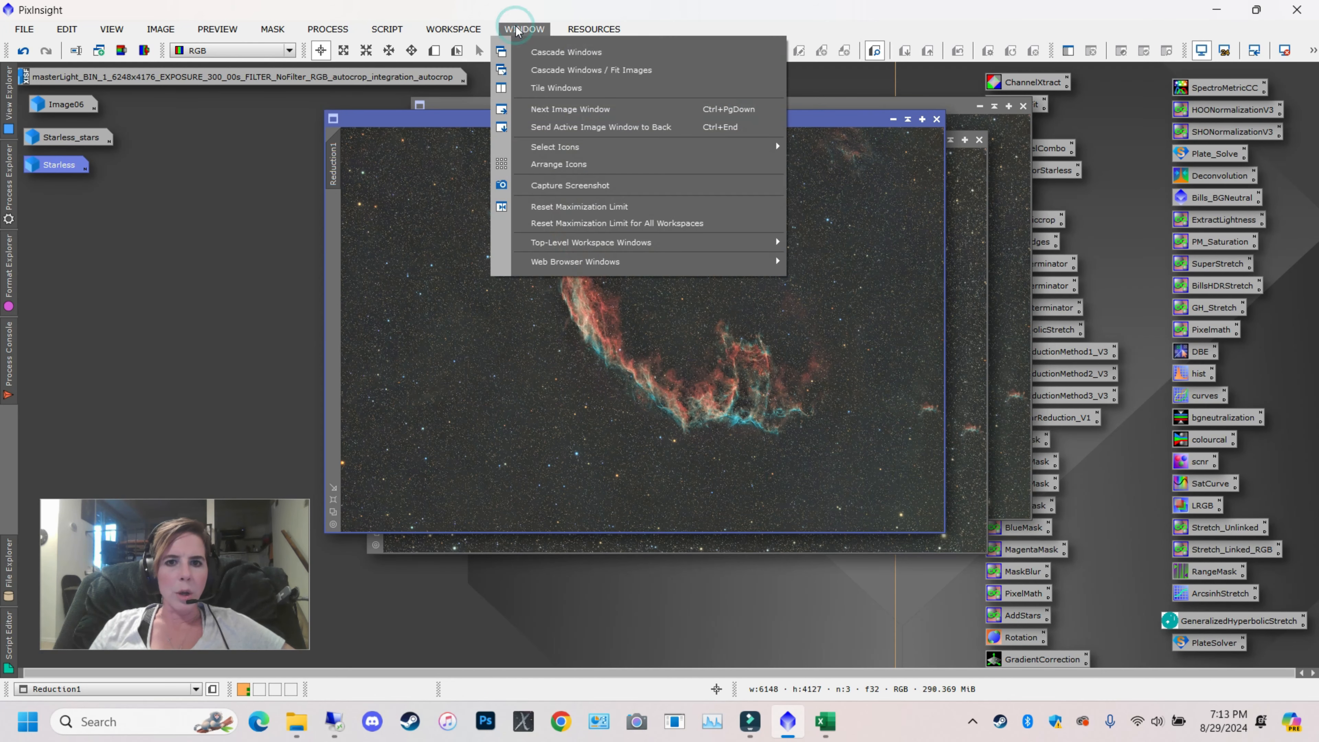
pyautogui.click(556, 88)
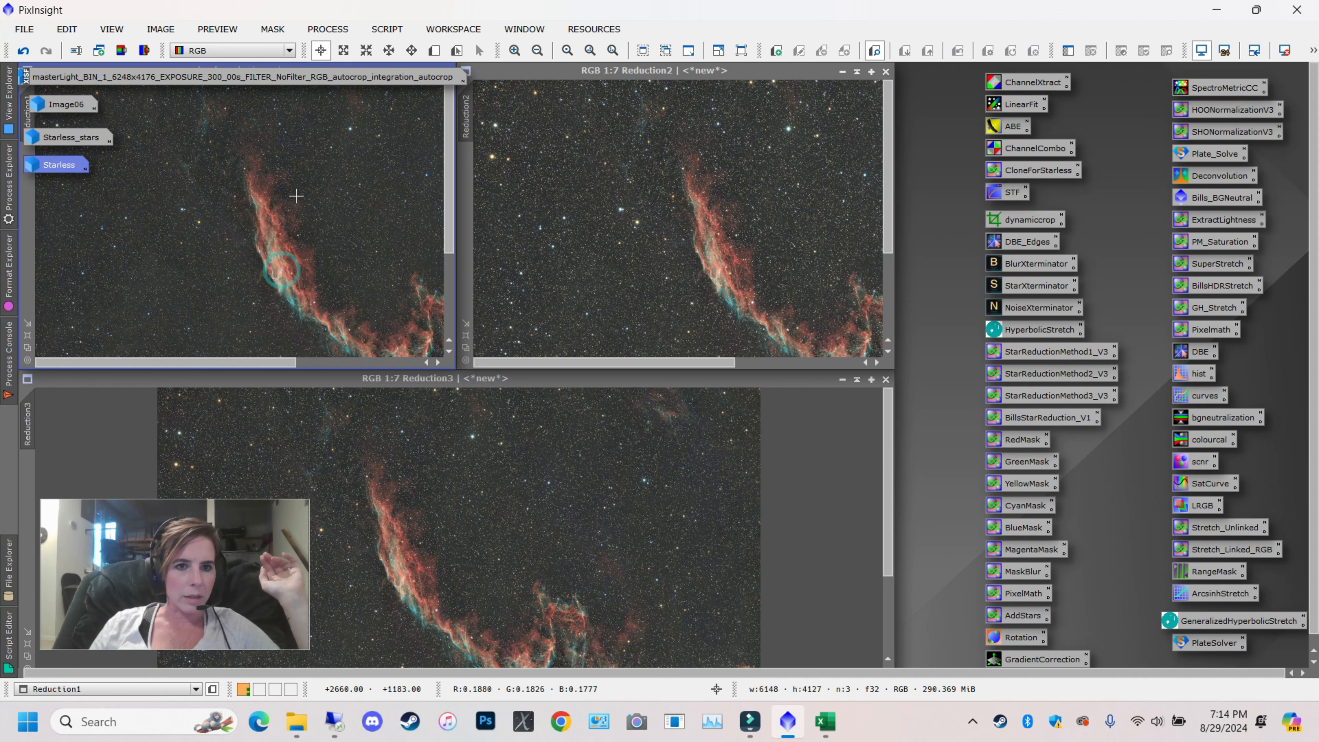
# Examine the star sizes and shapes in Reduction1, Reduction2 and Reduction3 up close, with Reduction2 and Reduction3 at 2:1
pyautogui.scroll(3, 280, 268)
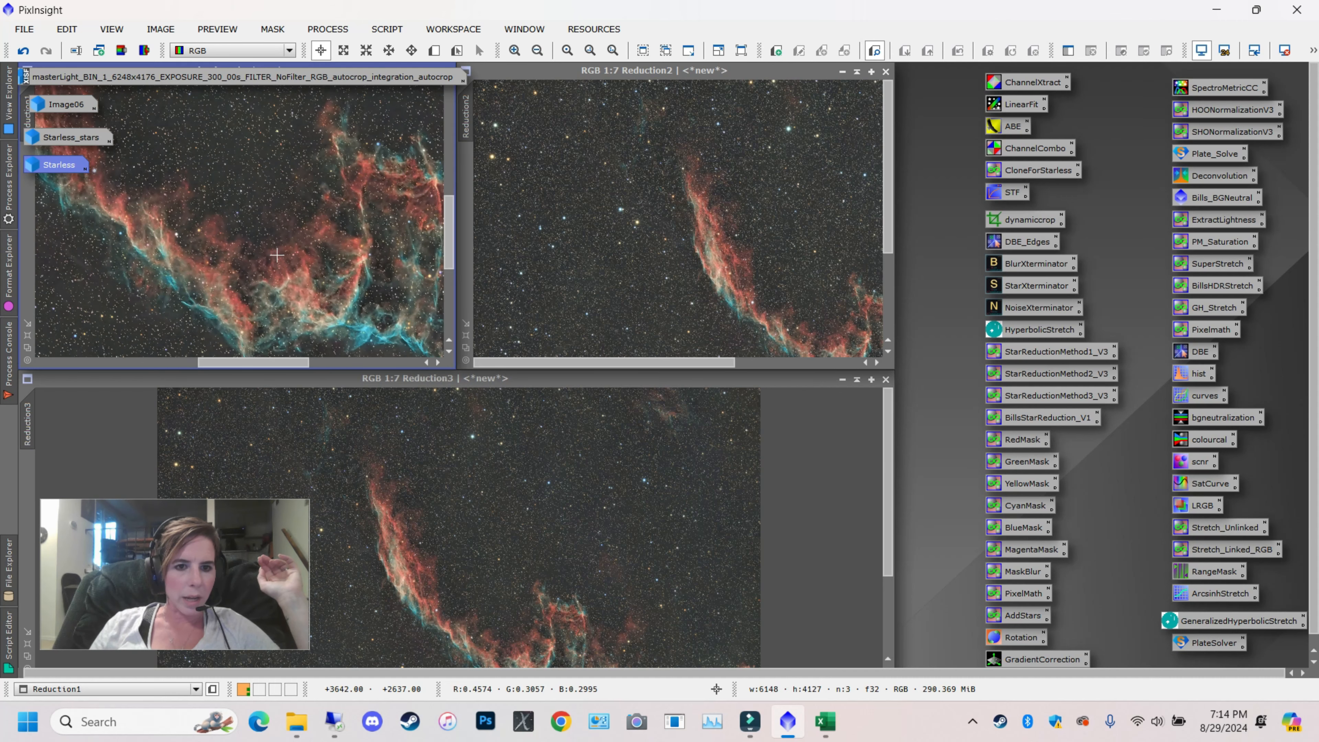
pyautogui.scroll(4, 275, 254)
pyautogui.click(699, 248)
pyautogui.scroll(-1, 701, 248)
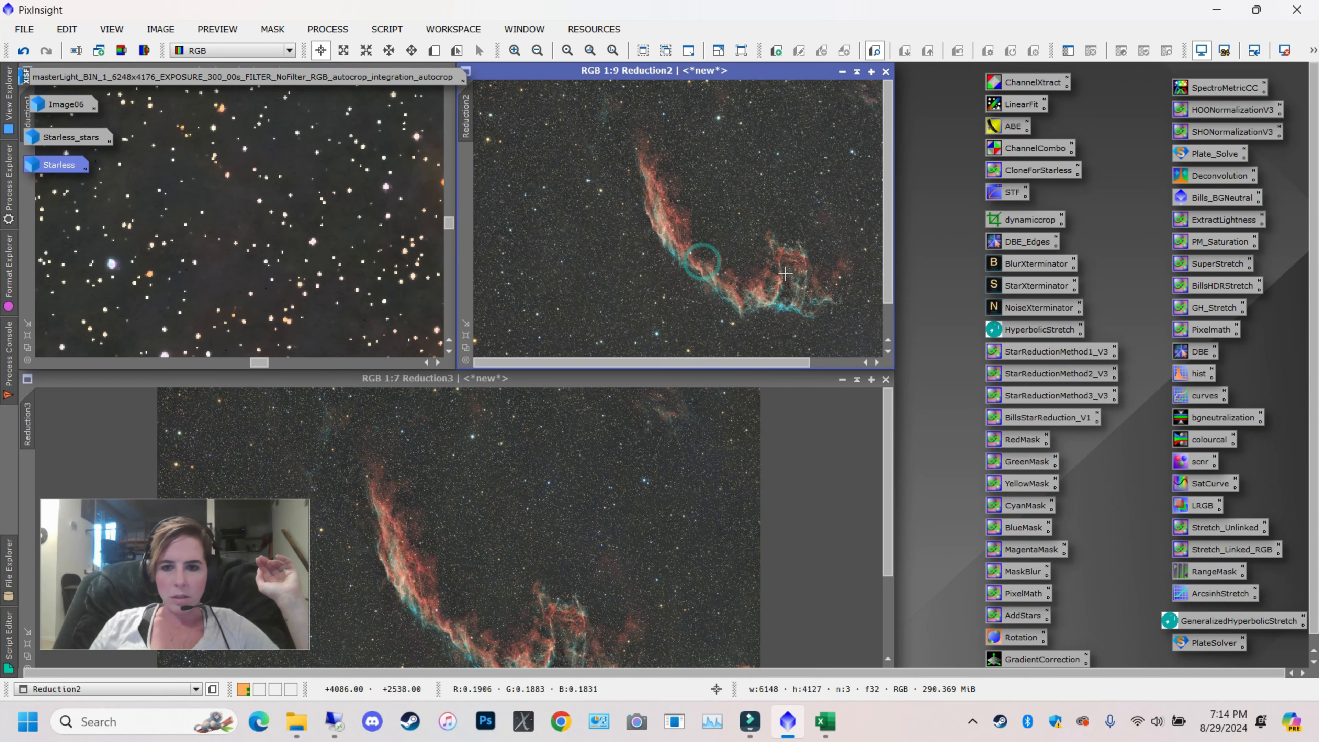
pyautogui.scroll(8, 710, 250)
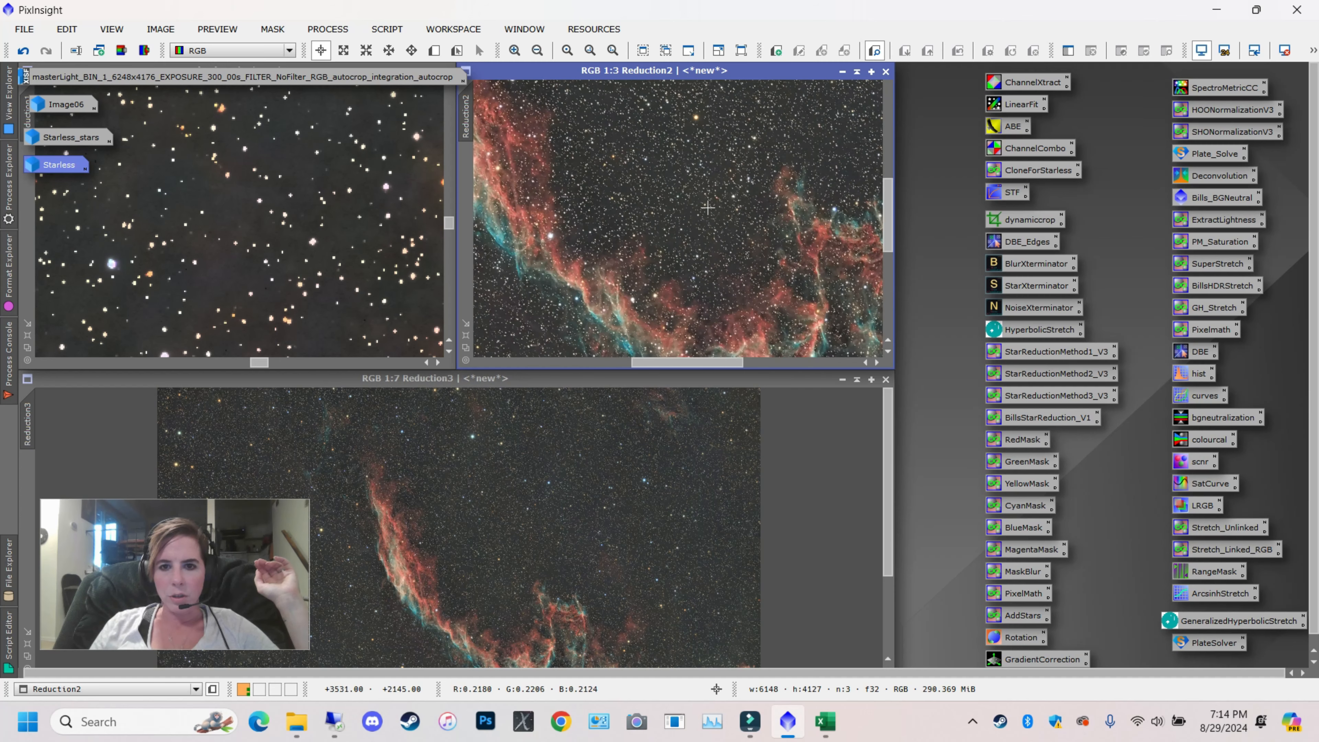
pyautogui.click(630, 472)
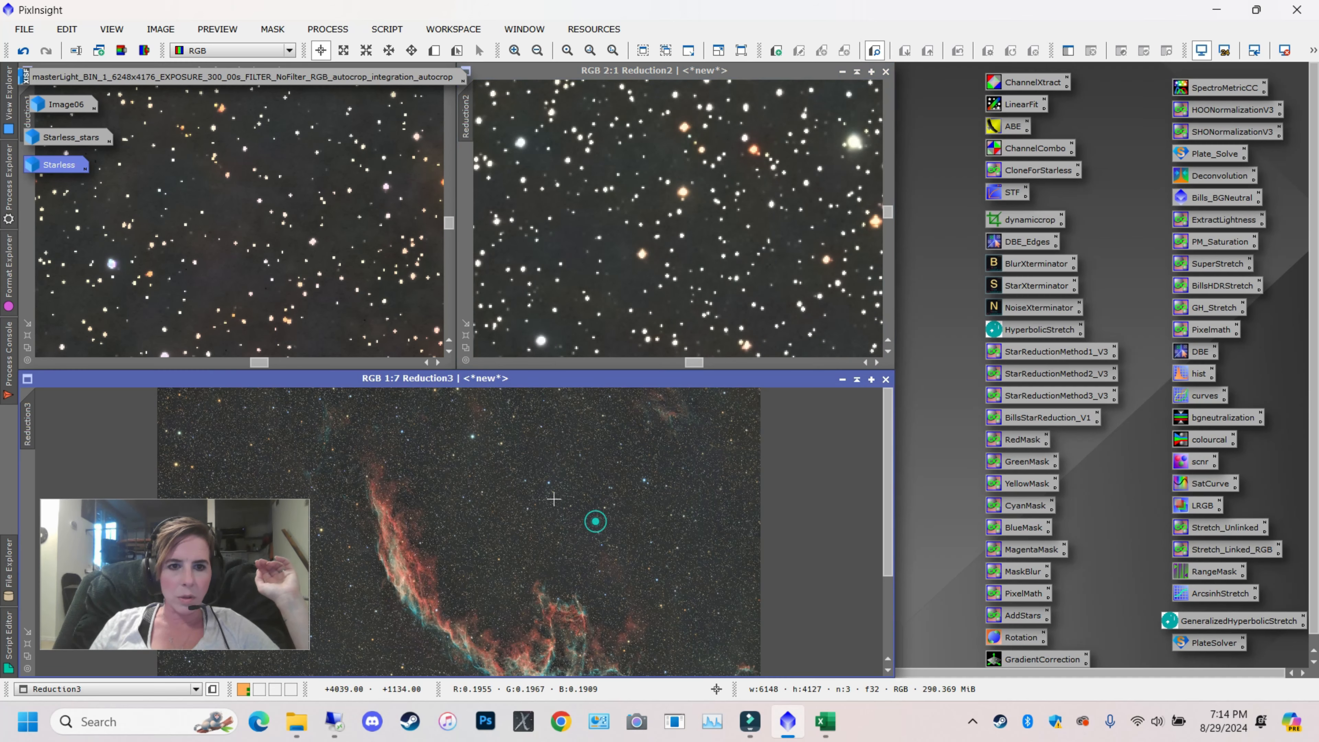
pyautogui.scroll(-5, 589, 521)
pyautogui.scroll(6, 554, 528)
pyautogui.scroll(6, 554, 527)
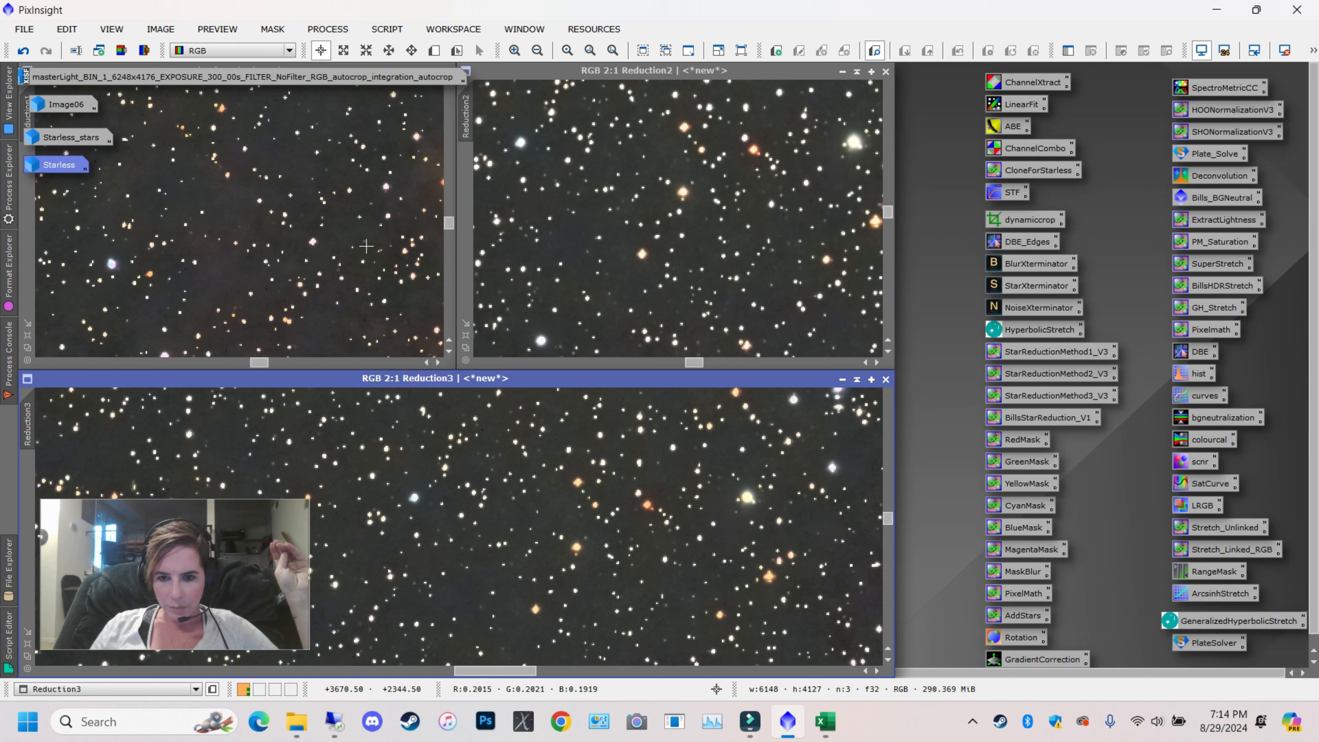
# Compare the full frames of the three reductions, with Reduction1 and Reduction2 at 1:11 and Reduction3 at 1:10
pyautogui.scroll(-7, 344, 229)
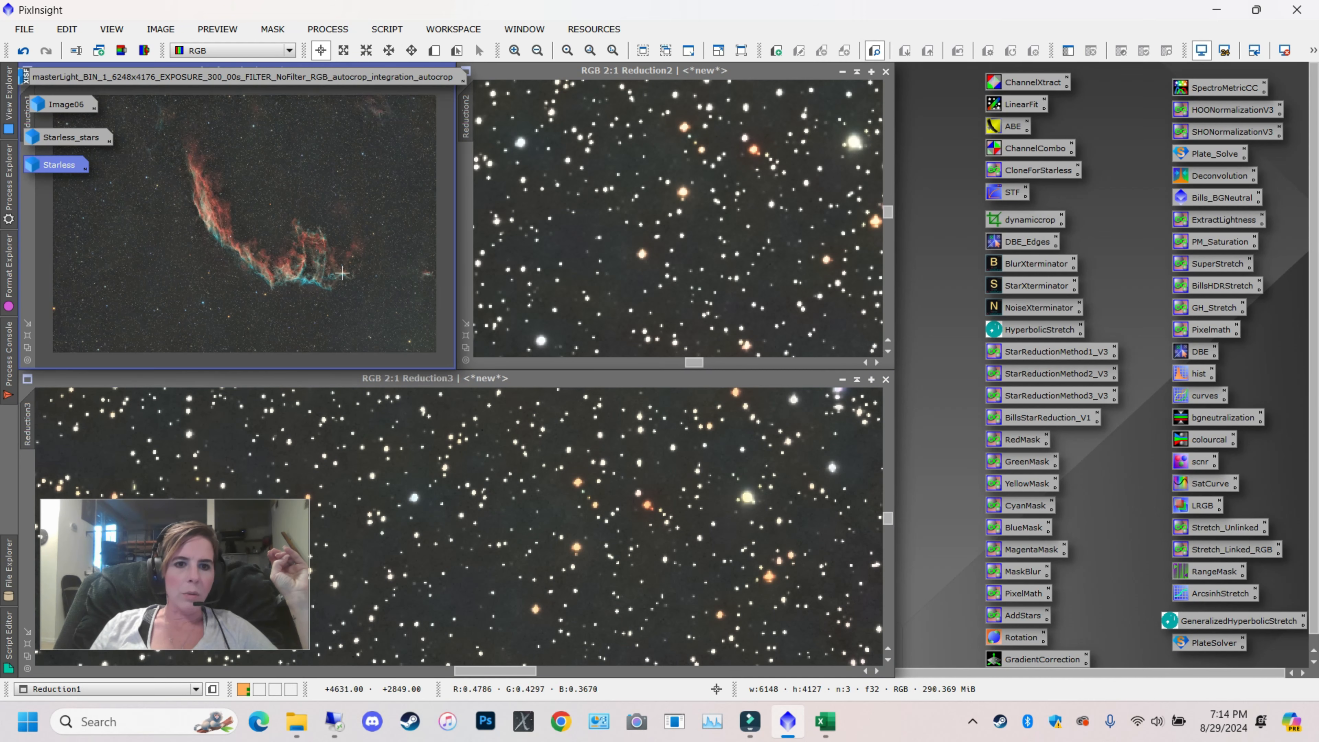
pyautogui.scroll(-10, 622, 481)
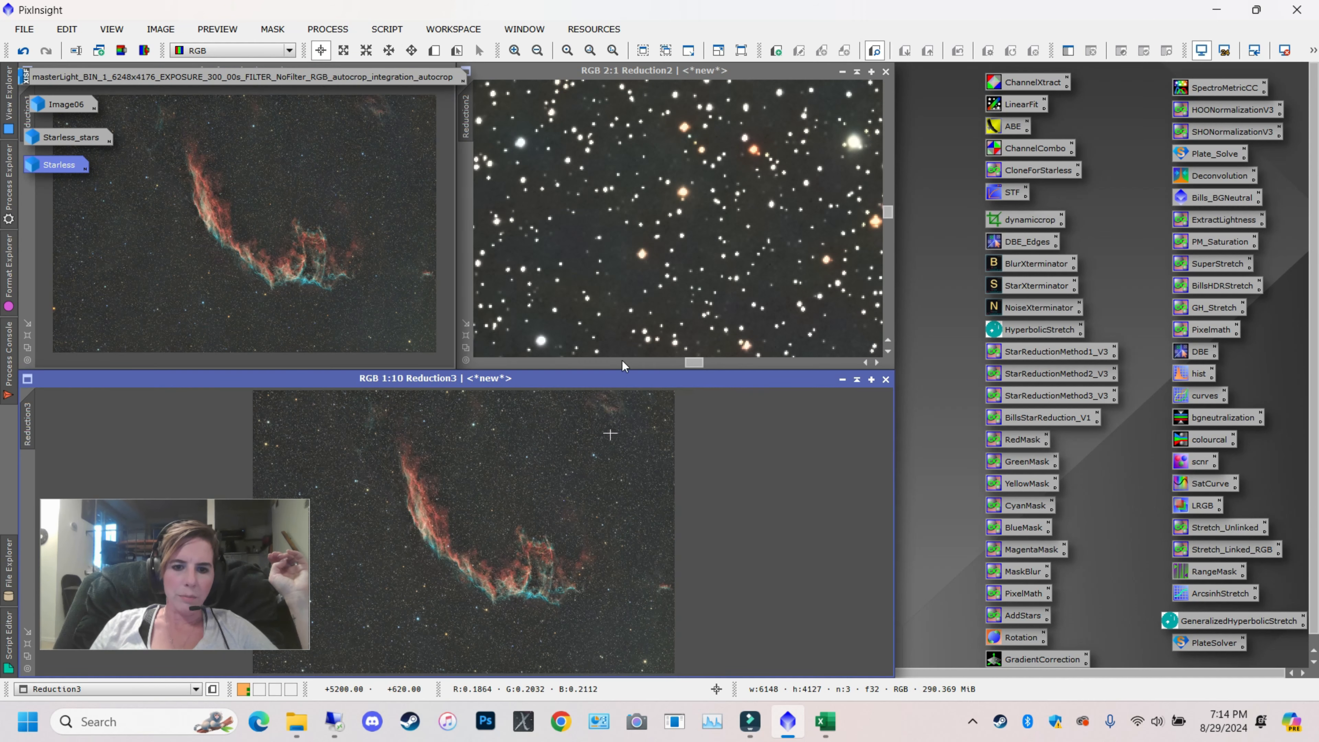
pyautogui.click(656, 272)
pyautogui.scroll(-12, 656, 271)
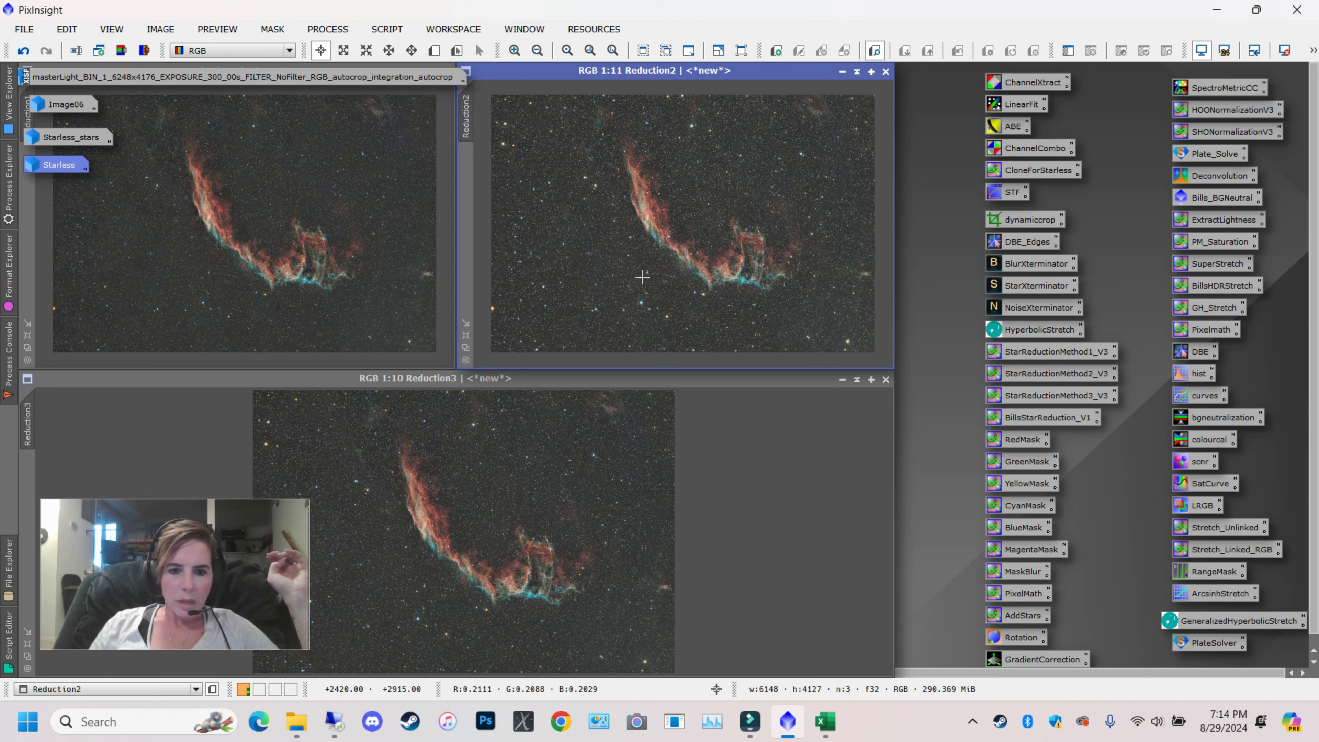
# Close the Reduction1 and Reduction2 images without saving, keeping only Reduction3 open
pyautogui.click(407, 141)
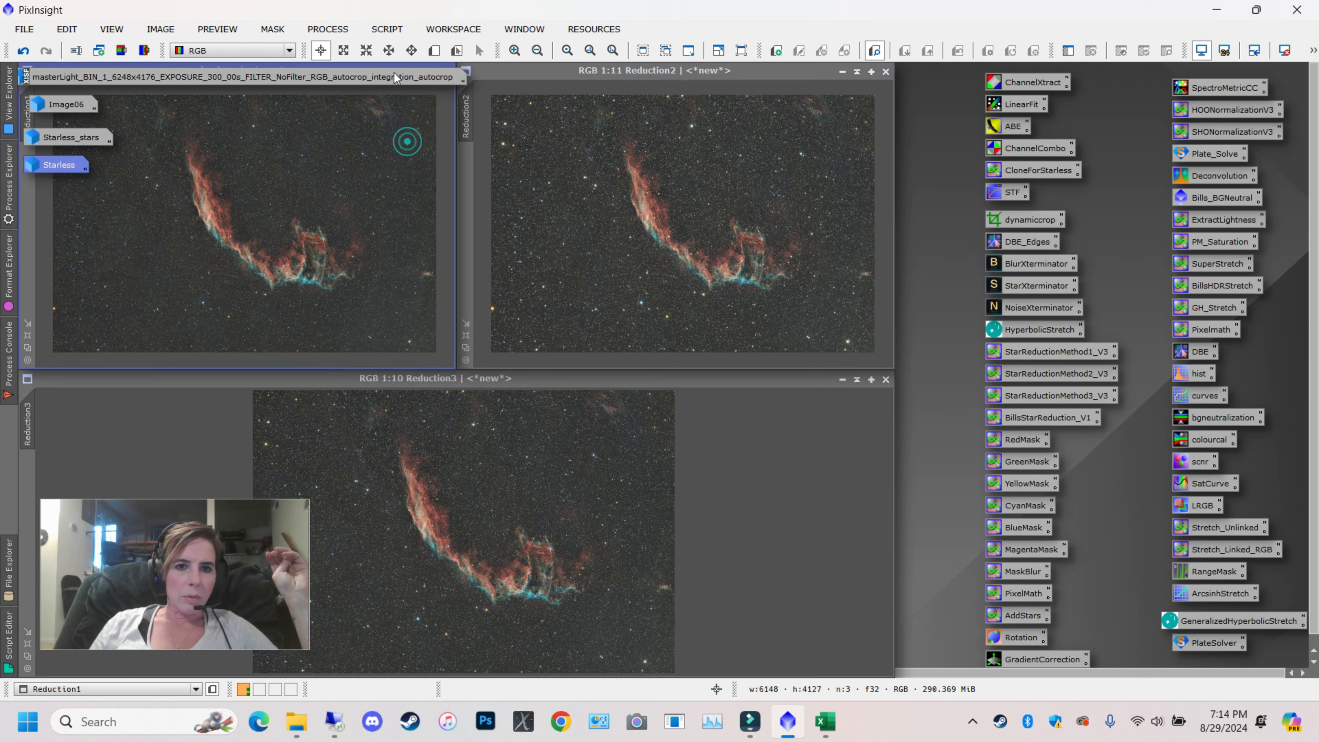
pyautogui.moveTo(394, 66); pyautogui.dragTo(666, 177)
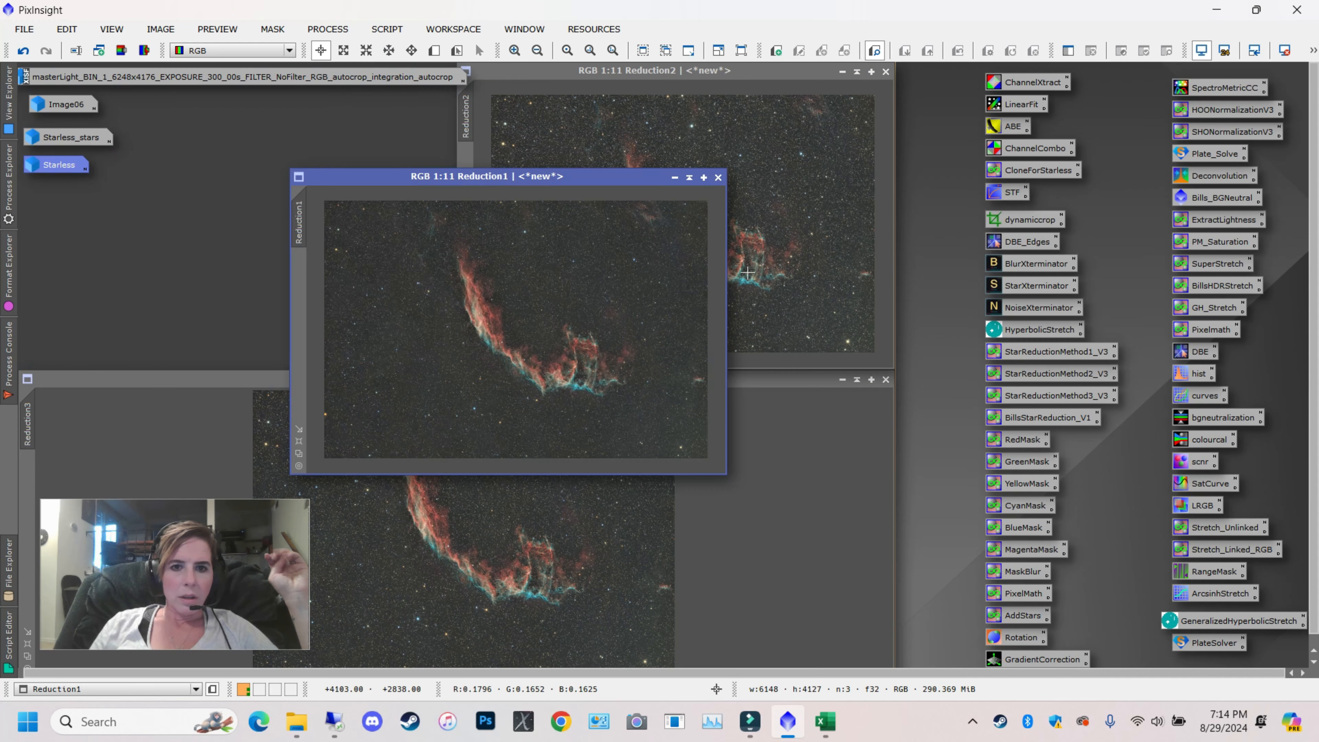
pyautogui.click(718, 177)
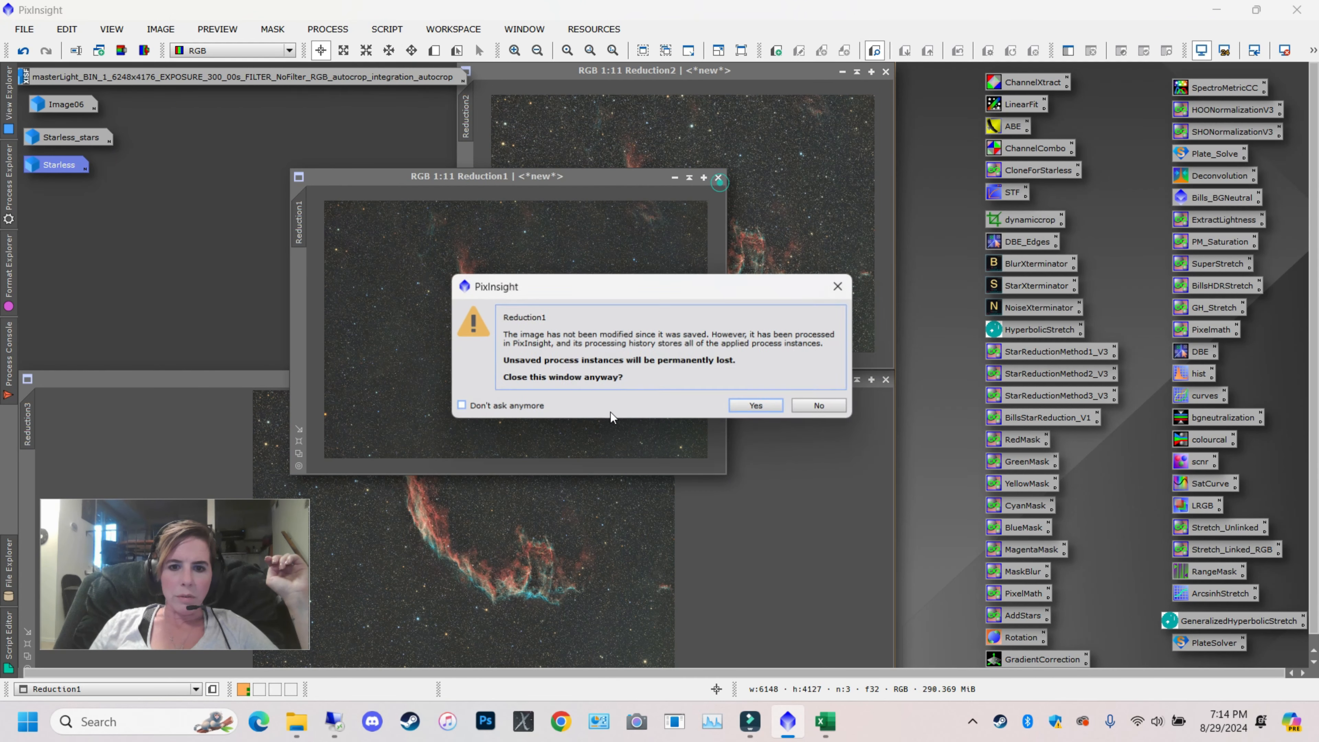
pyautogui.click(757, 406)
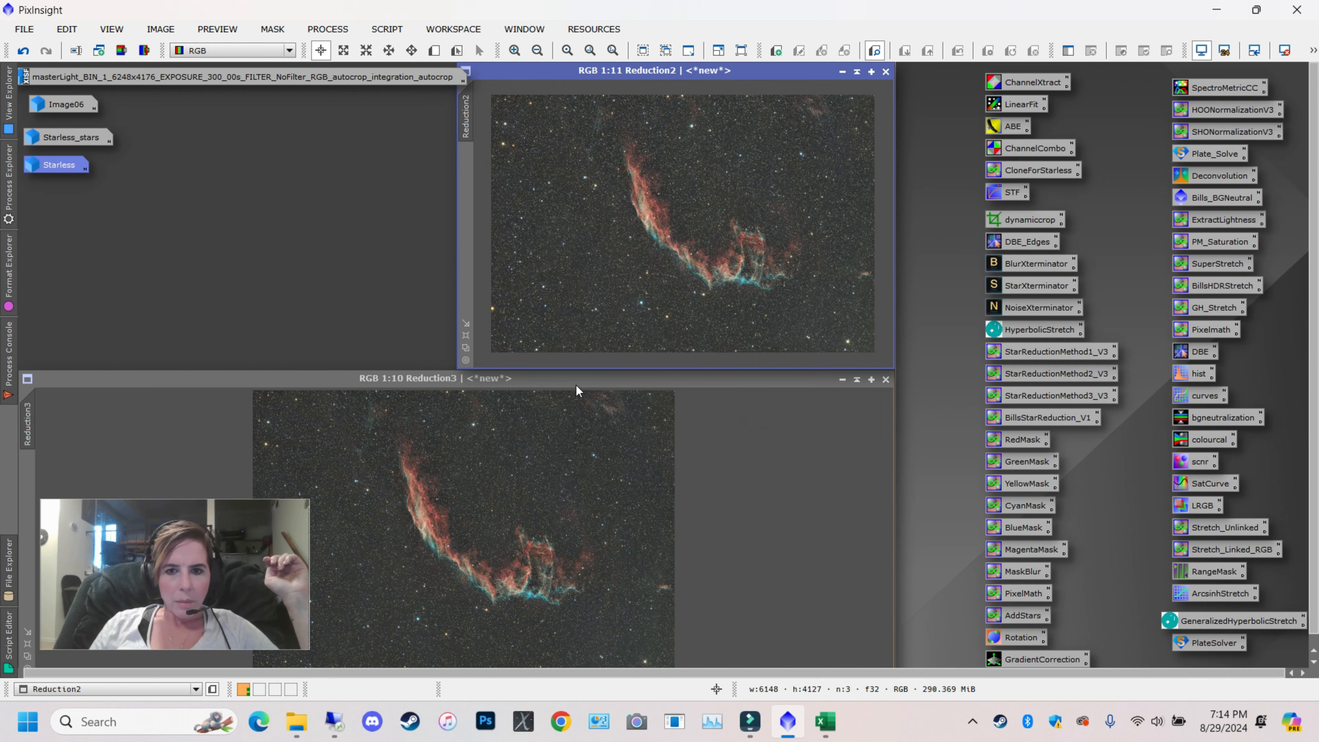
pyautogui.moveTo(576, 385); pyautogui.dragTo(590, 204)
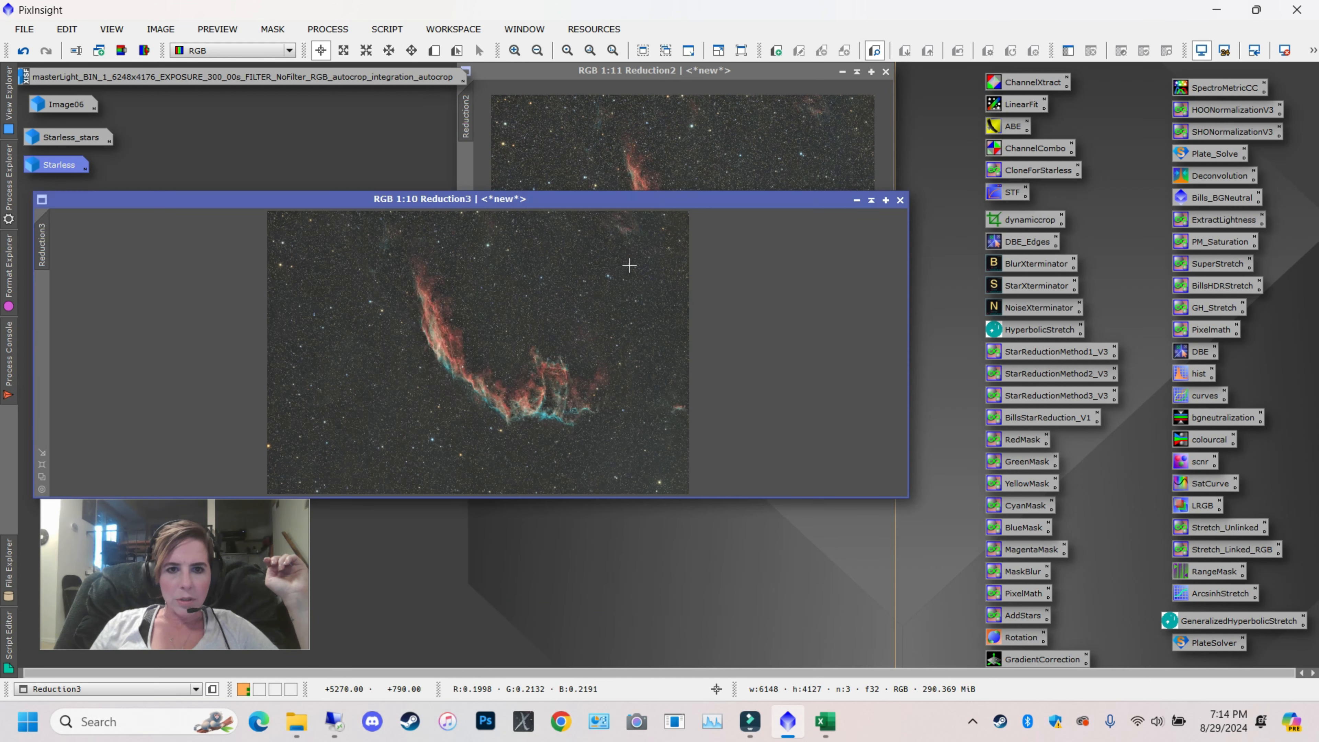
pyautogui.click(887, 72)
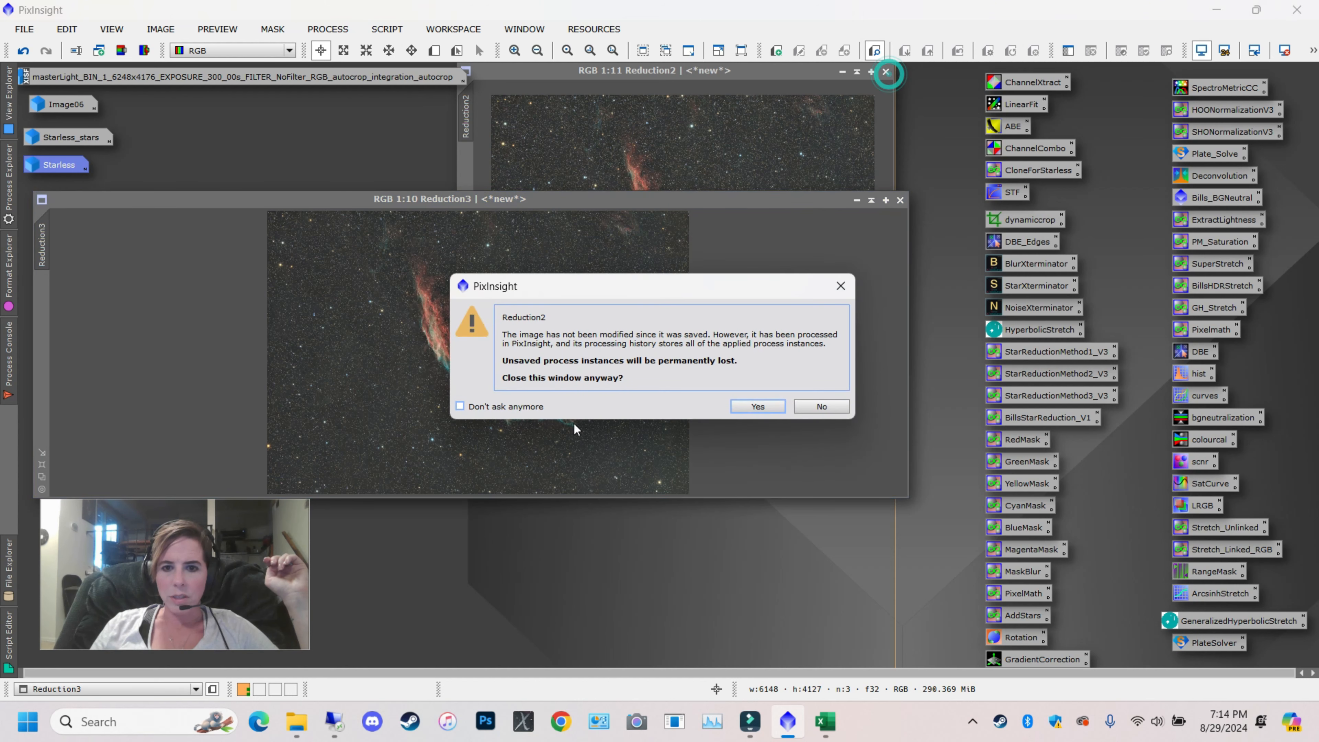
pyautogui.click(742, 408)
# Move the Reduction3 window clear of the minimized images and narrow it from both sides around the picture
pyautogui.moveTo(676, 199); pyautogui.dragTo(760, 140)
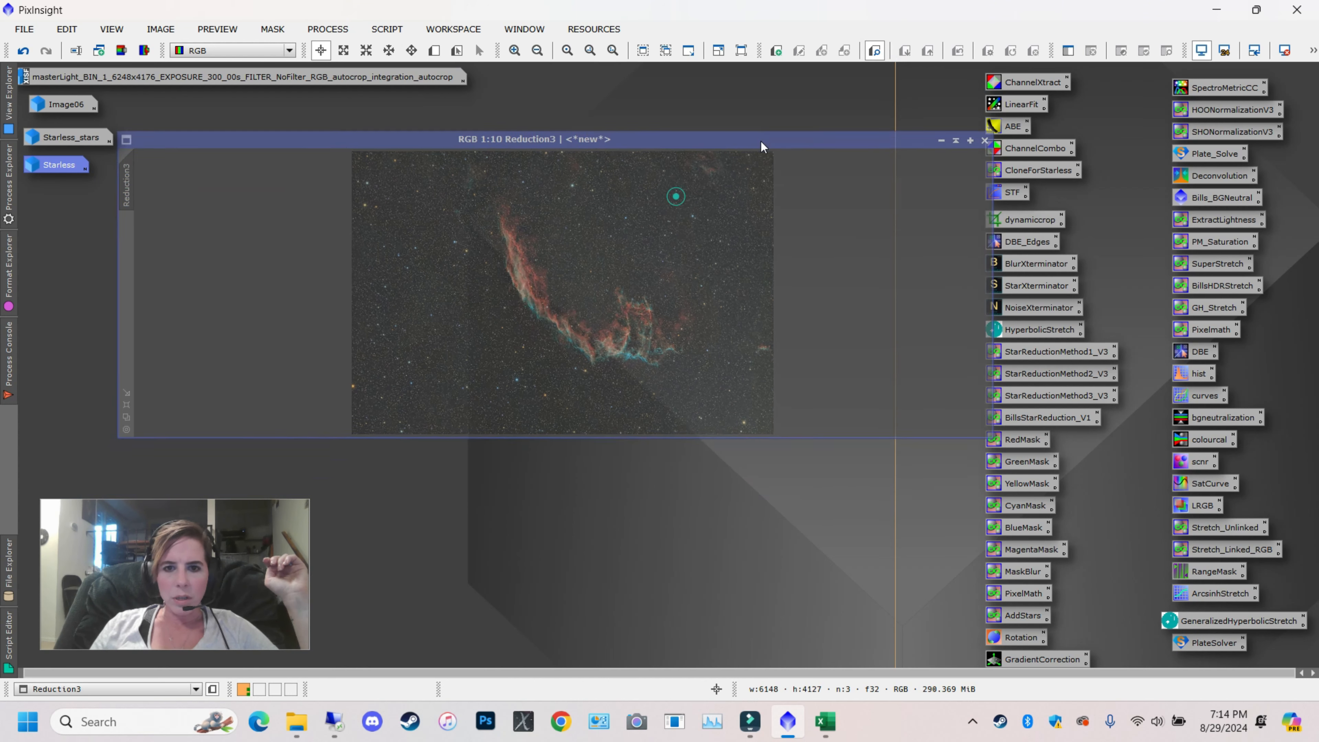
pyautogui.moveTo(112, 315); pyautogui.dragTo(319, 306)
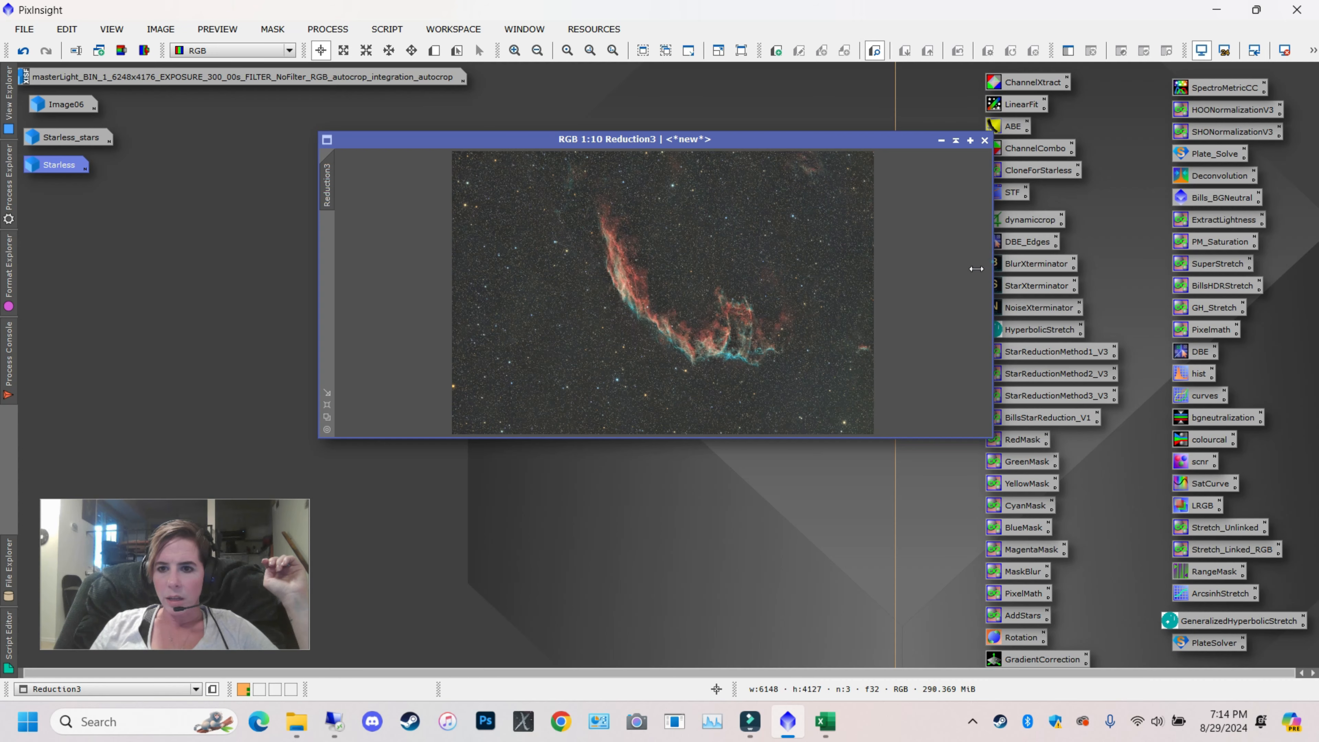
pyautogui.moveTo(979, 271); pyautogui.dragTo(804, 306)
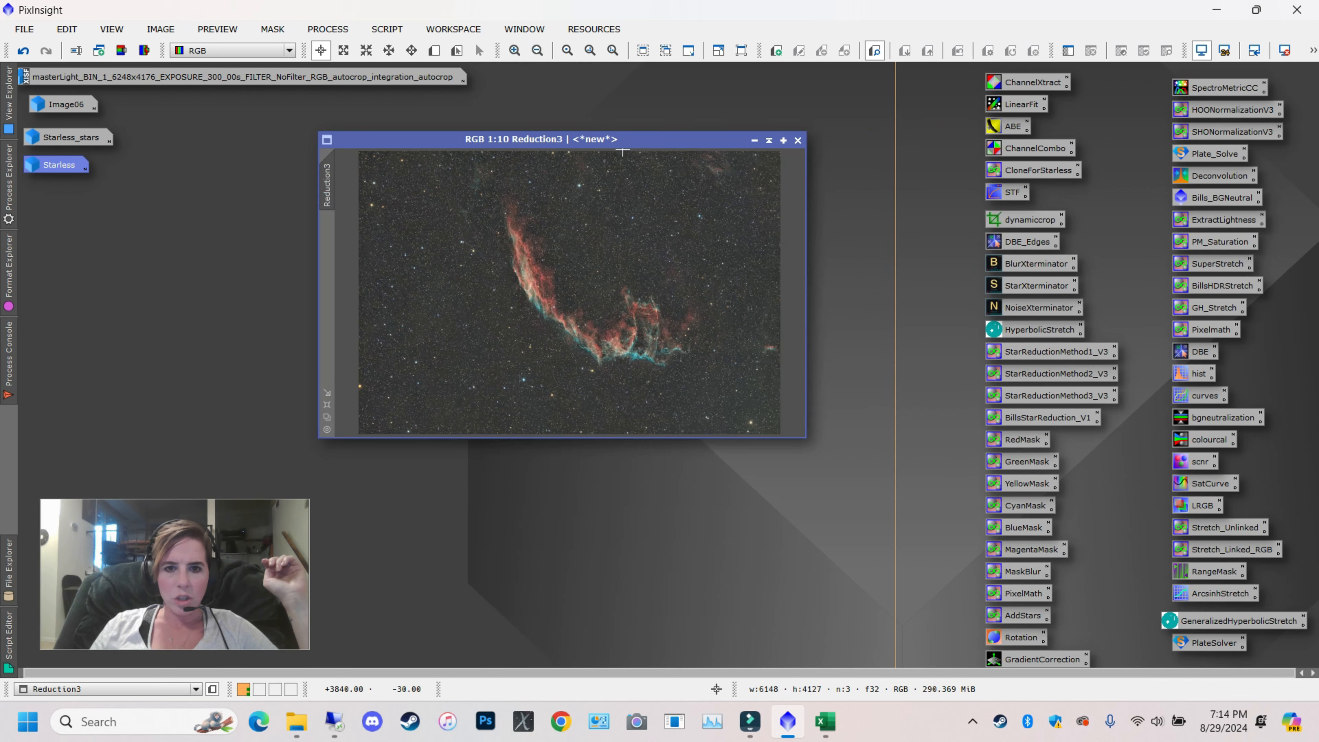
# Examine Reduction3 up close at 1:2 and as a full frame at 1:10, closing the ColorSaturation process unused
pyautogui.moveTo(624, 141); pyautogui.dragTo(655, 140)
pyautogui.scroll(11, 684, 277)
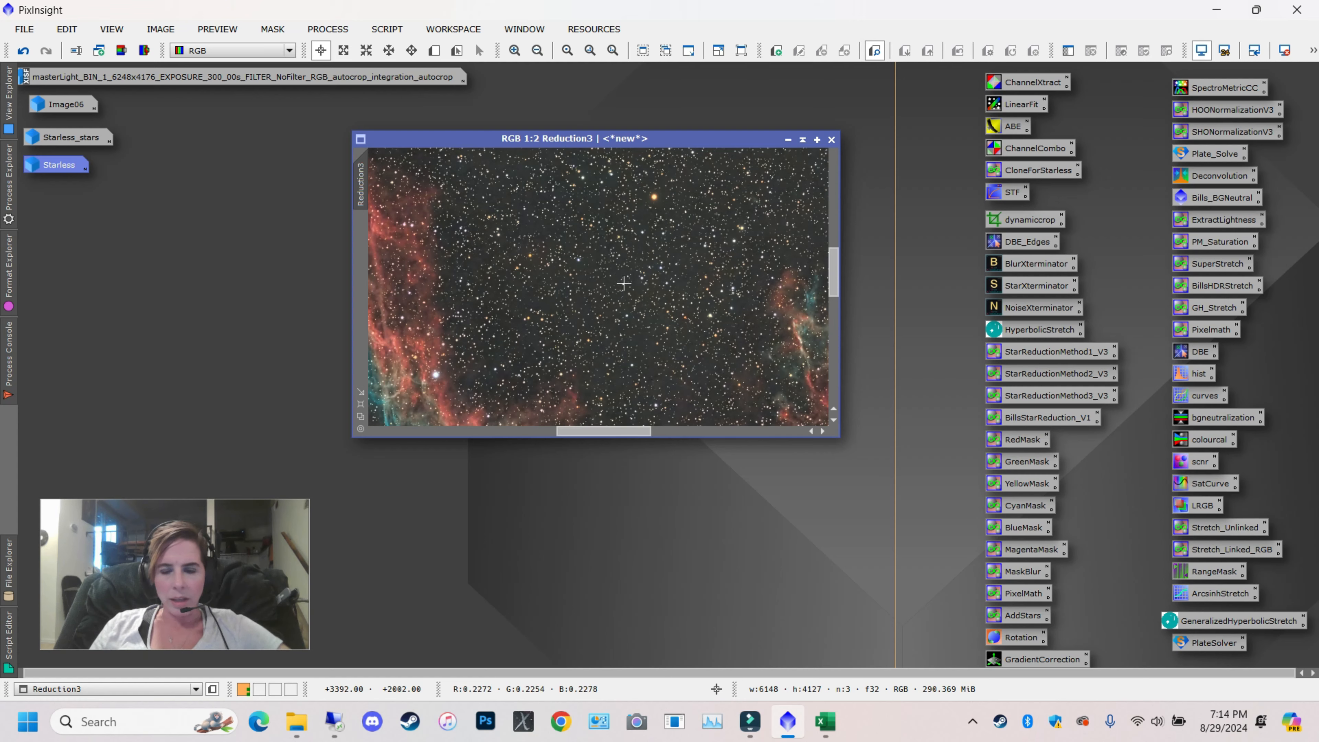
pyautogui.scroll(-6, 623, 283)
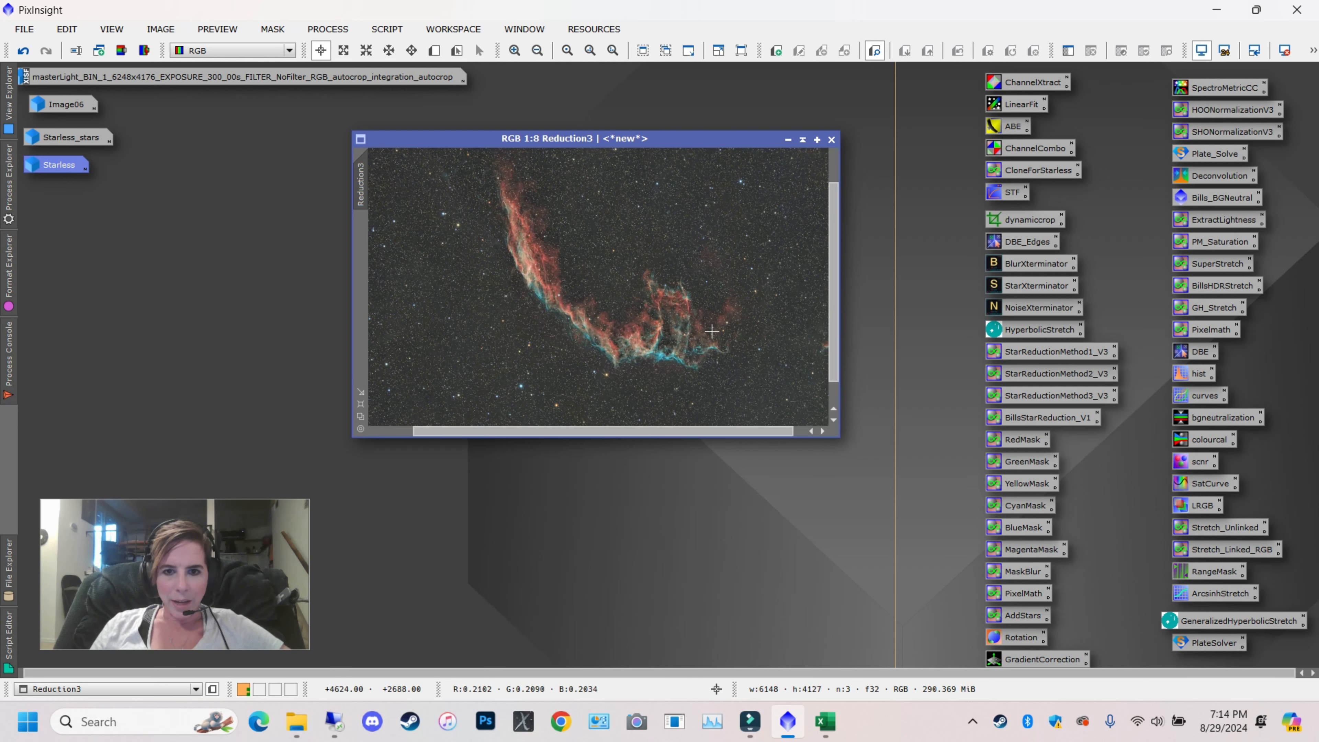
pyautogui.scroll(-2, 727, 331)
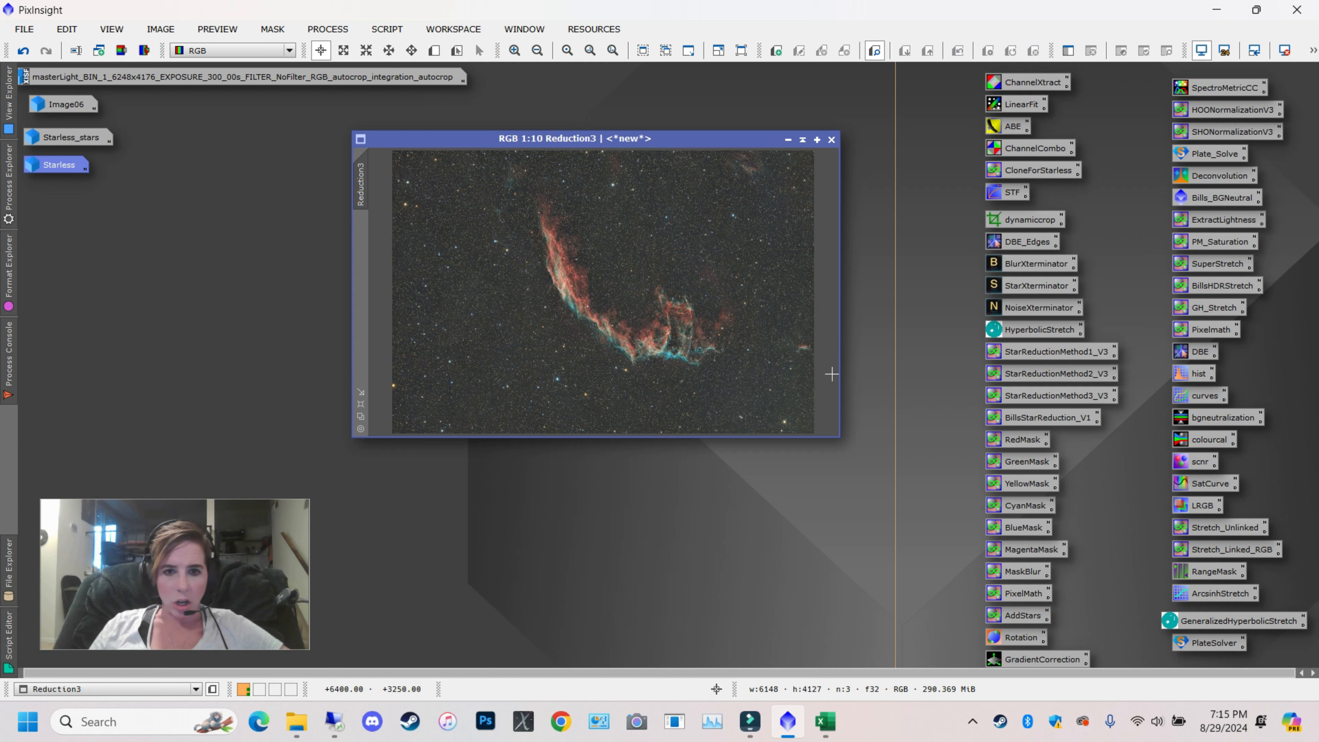
pyautogui.doubleClick(1210, 486)
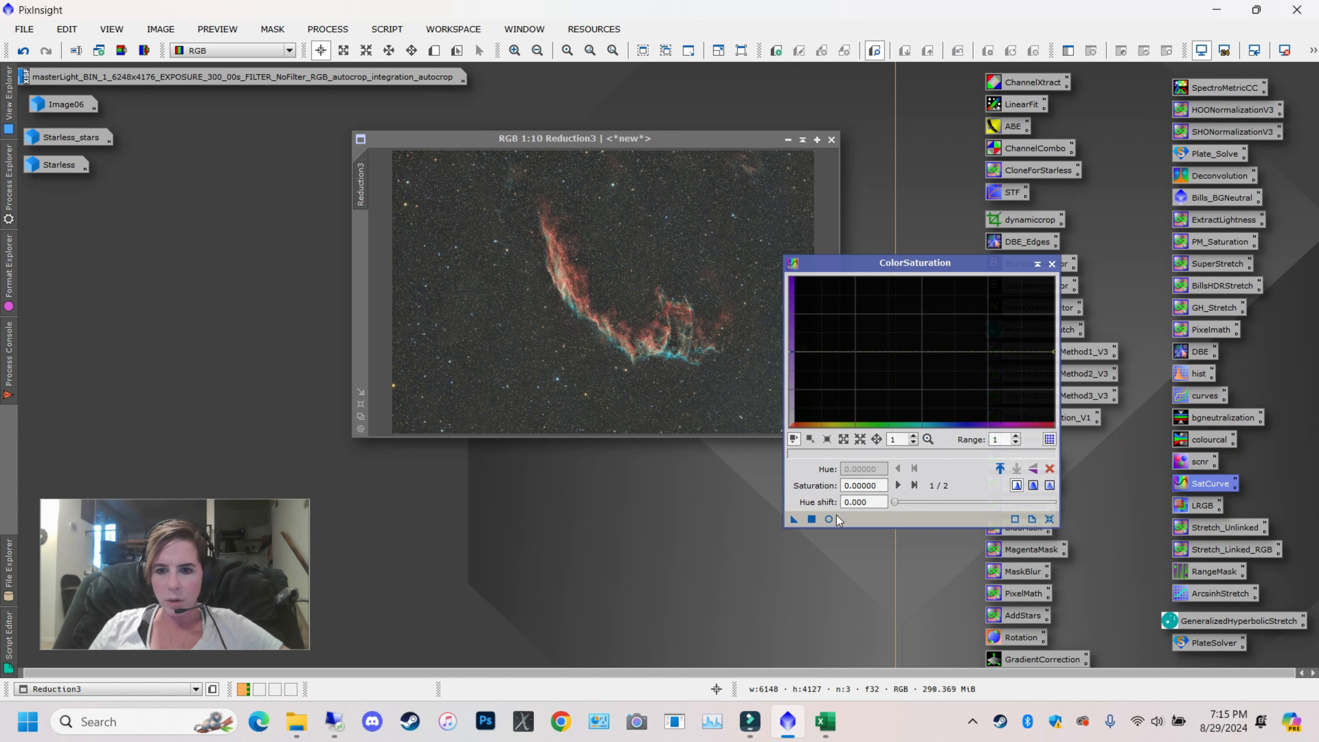
pyautogui.click(1051, 264)
# Clone Reduction3 with CloneForStarless, separate the clone's stars with StarXTerminator, and set the Starless1 image clear of the stars image
pyautogui.moveTo(1045, 176); pyautogui.dragTo(774, 258)
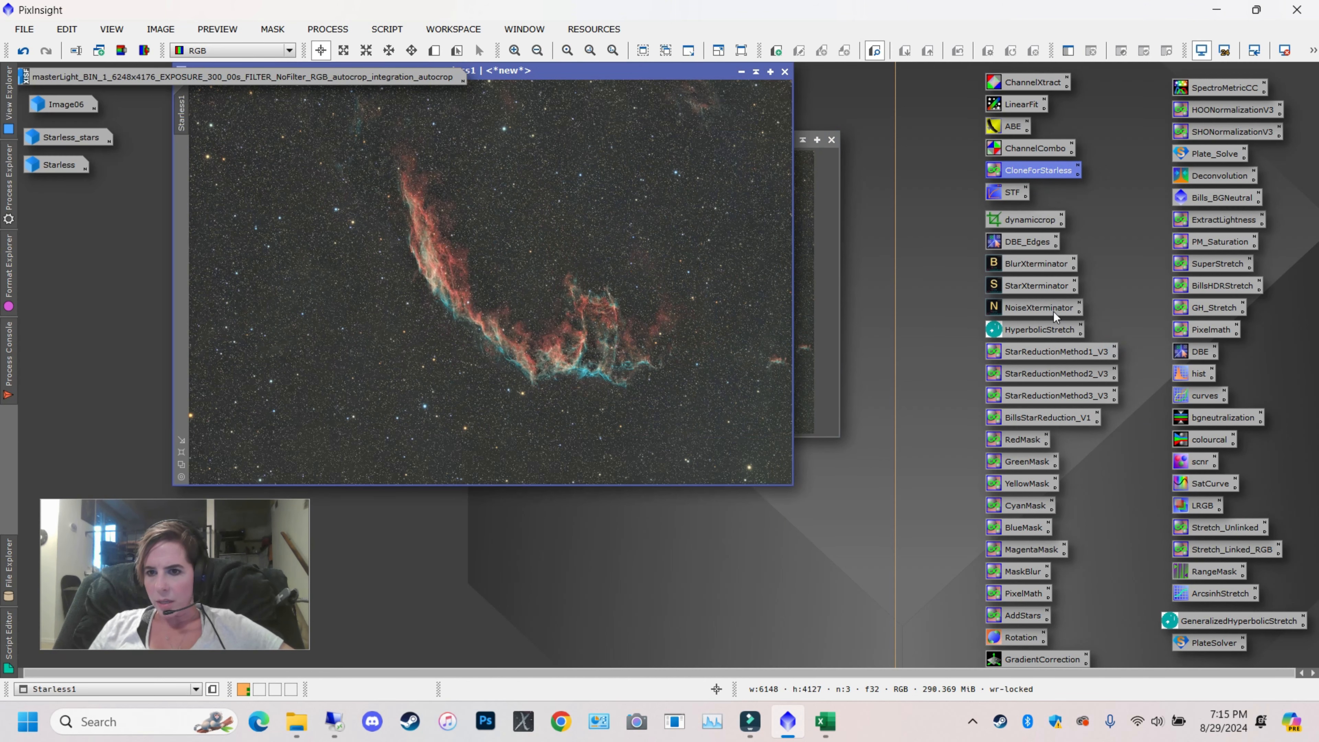
pyautogui.moveTo(1034, 283); pyautogui.dragTo(502, 268)
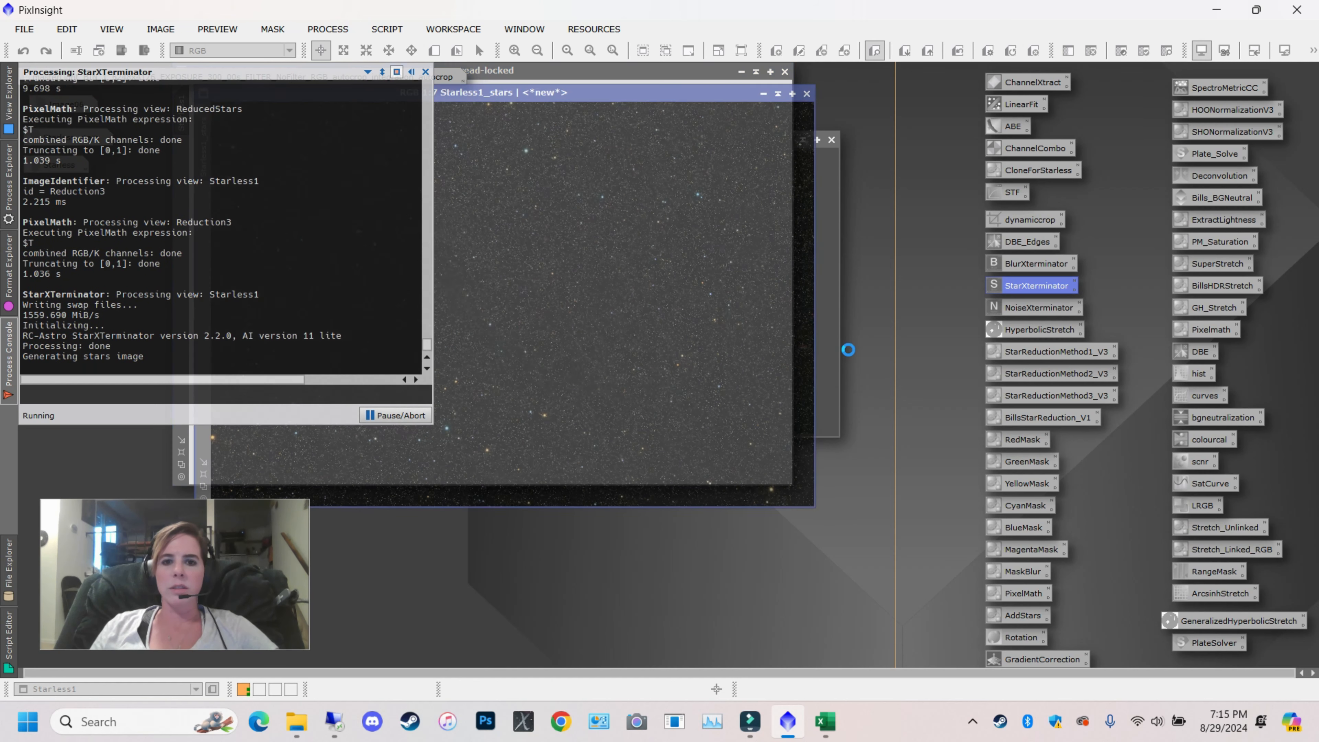
pyautogui.click(708, 76)
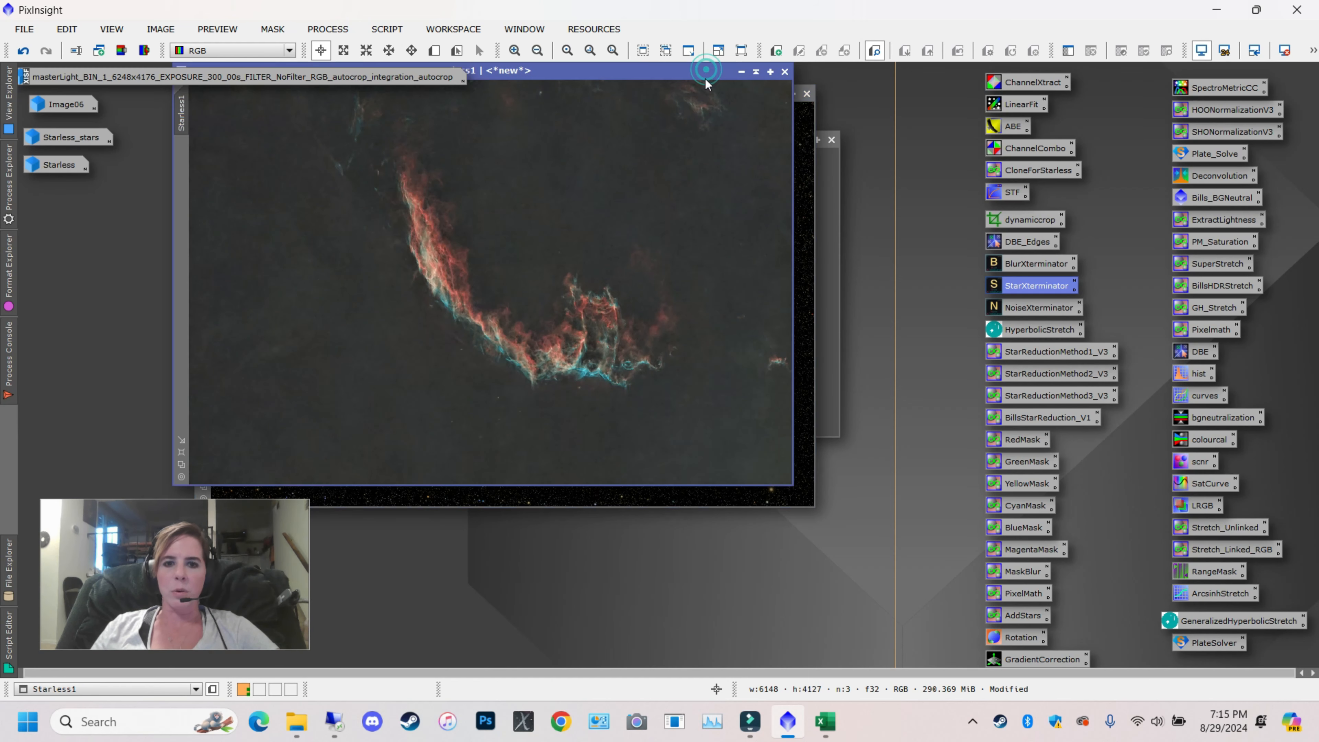
pyautogui.moveTo(647, 72); pyautogui.dragTo(780, 183)
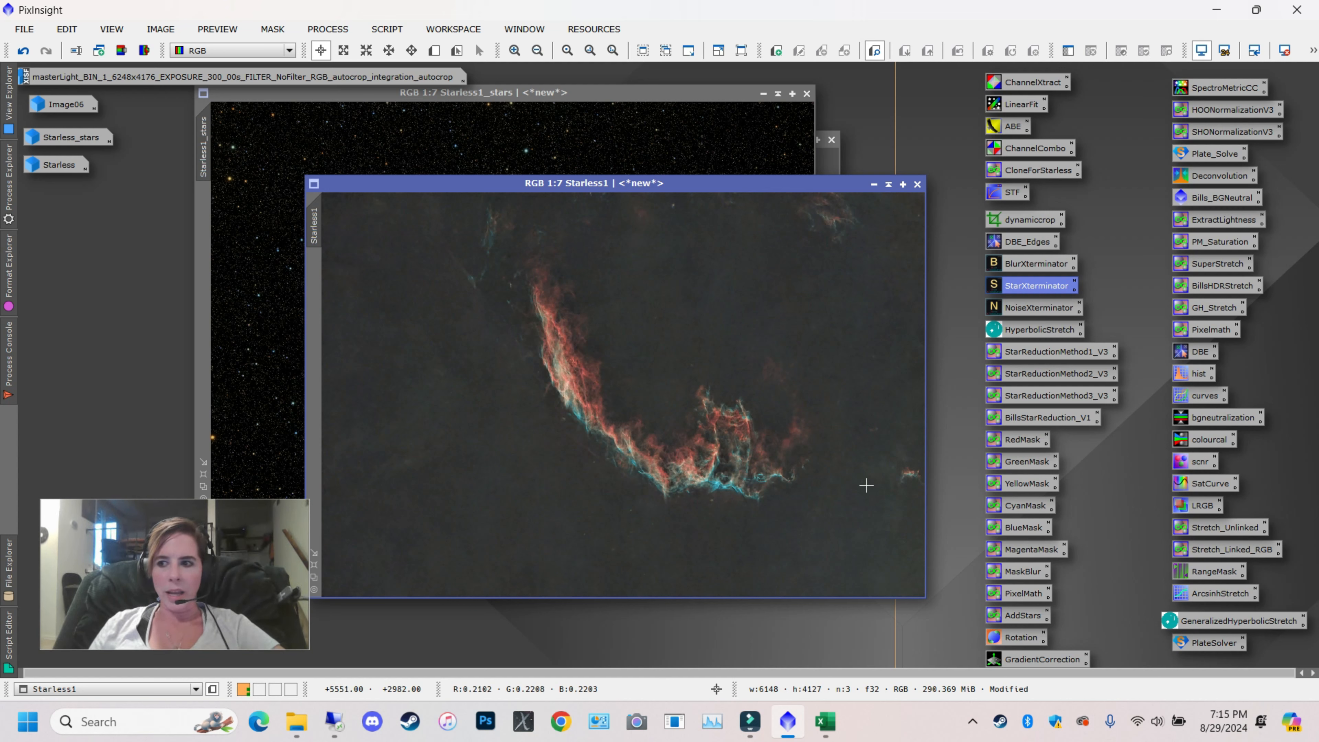
pyautogui.scroll(-1, 634, 339)
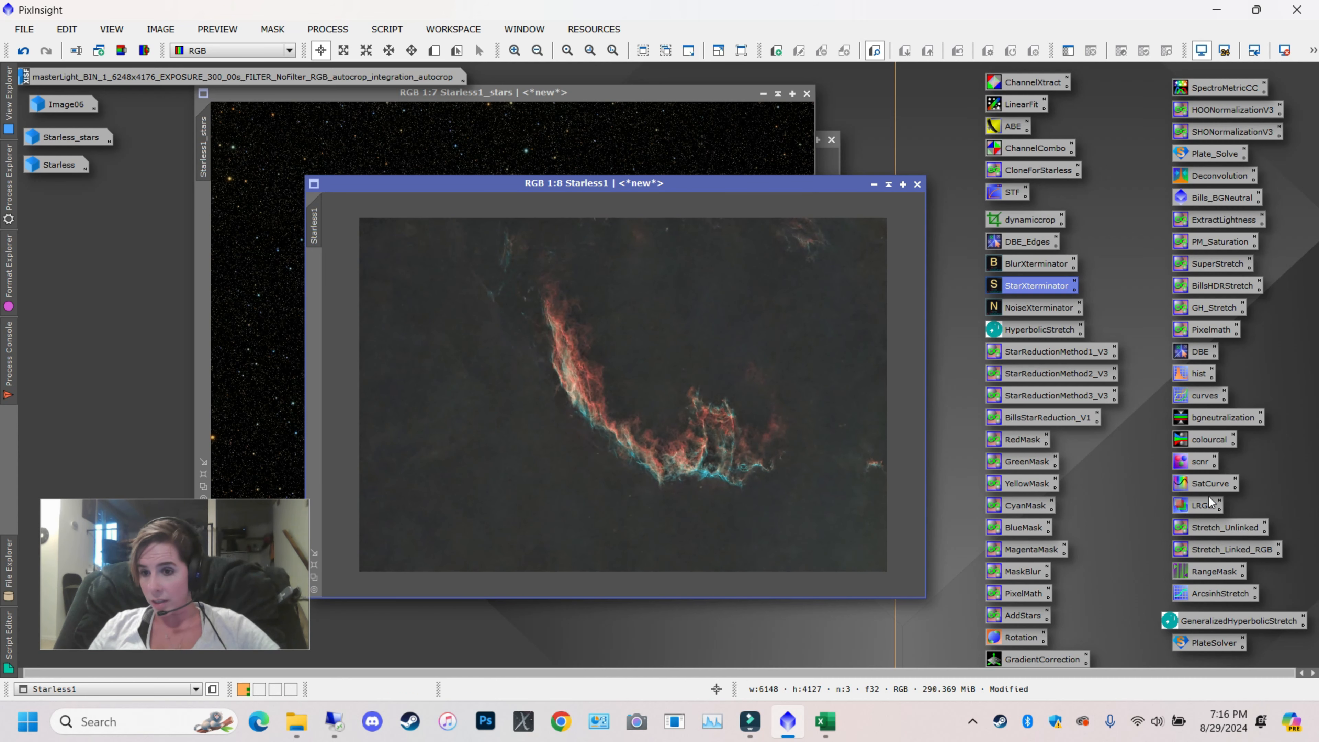
# Create a range mask from Starless1 with lower limit 0.16, upper limit 1, fuzziness 1.00 and smoothness 85.5
pyautogui.doubleClick(1209, 573)
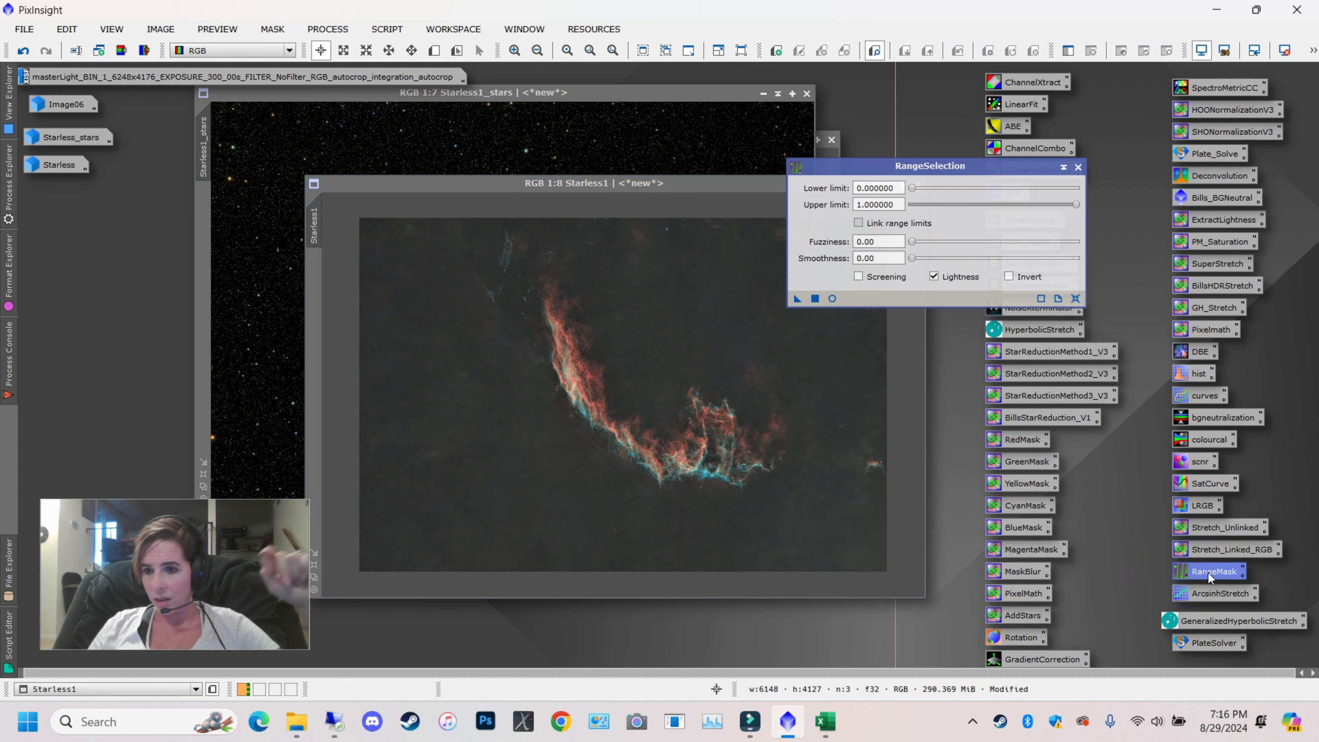
pyautogui.click(832, 298)
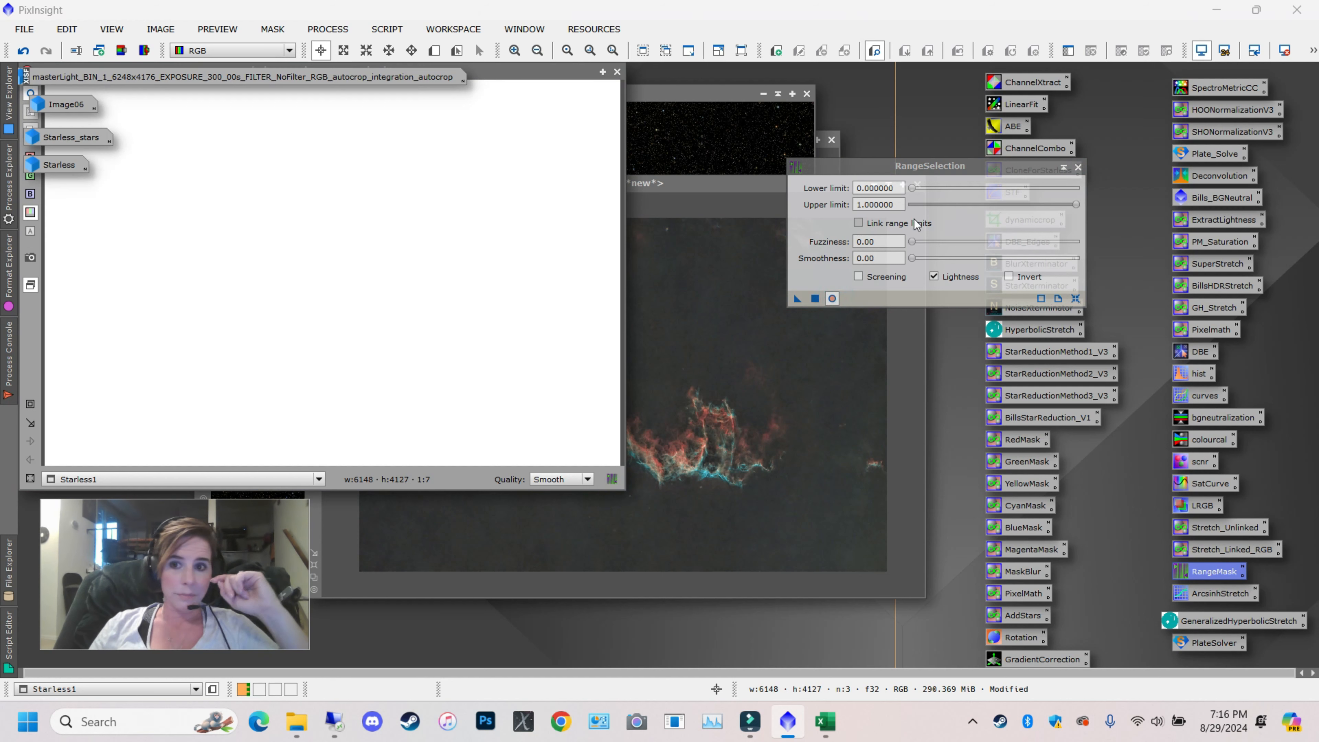
pyautogui.moveTo(913, 195); pyautogui.dragTo(940, 198)
pyautogui.click(916, 243)
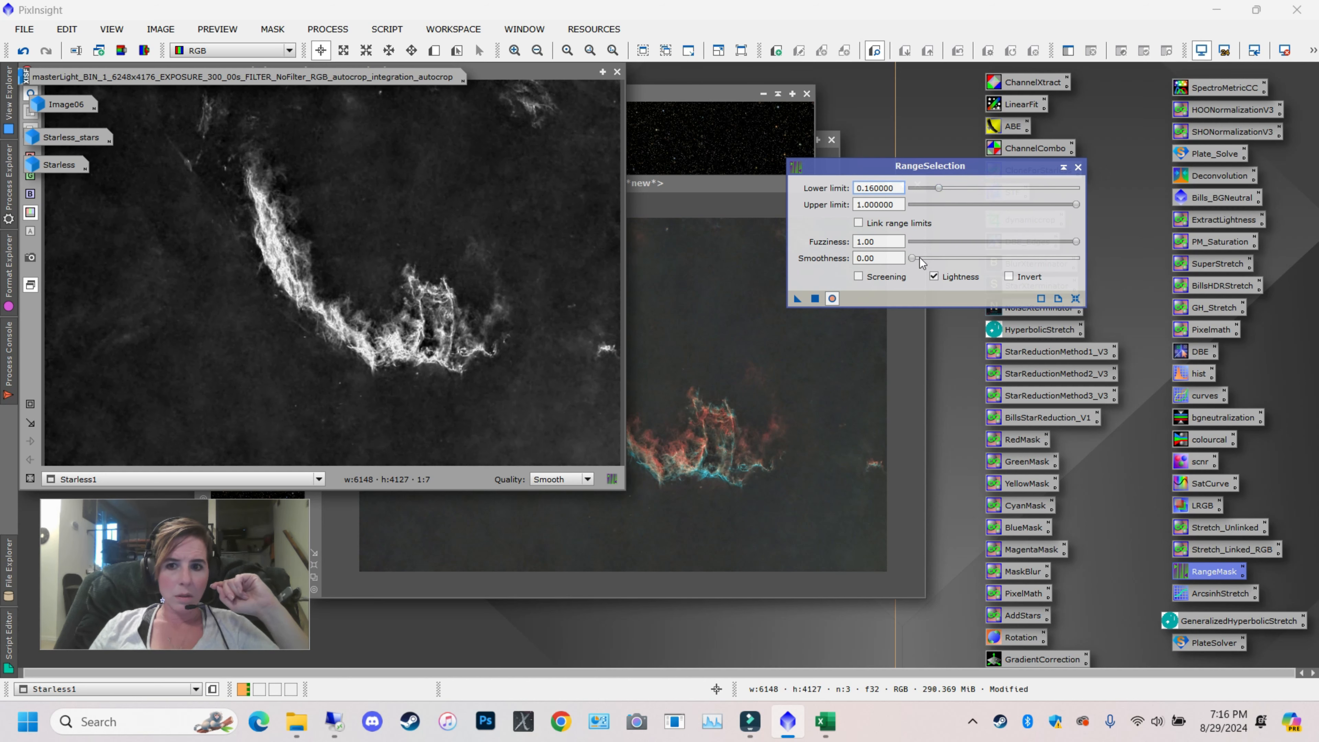
pyautogui.moveTo(915, 257); pyautogui.dragTo(1055, 264)
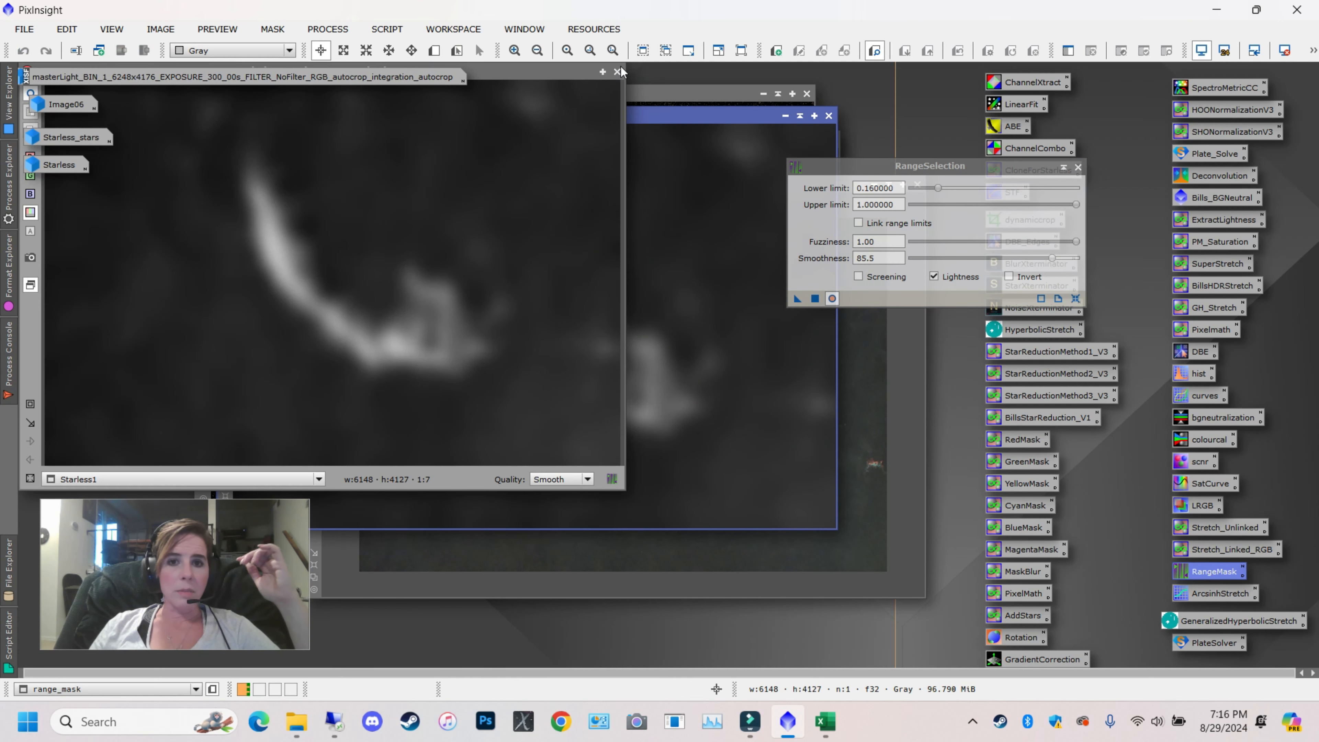
pyautogui.click(617, 72)
pyautogui.click(1078, 167)
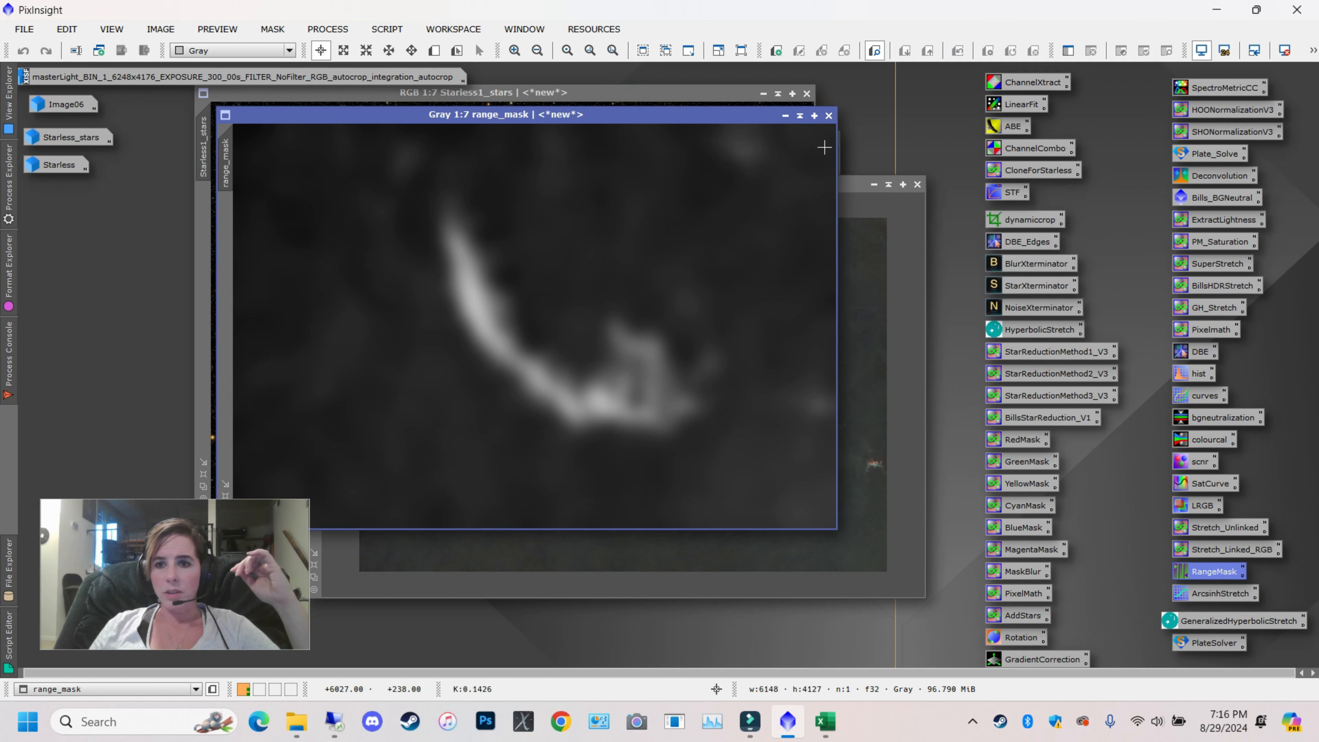
# Apply range_mask as the mask on Starless1 and hide the red mask overlay
pyautogui.moveTo(607, 117); pyautogui.dragTo(902, 169)
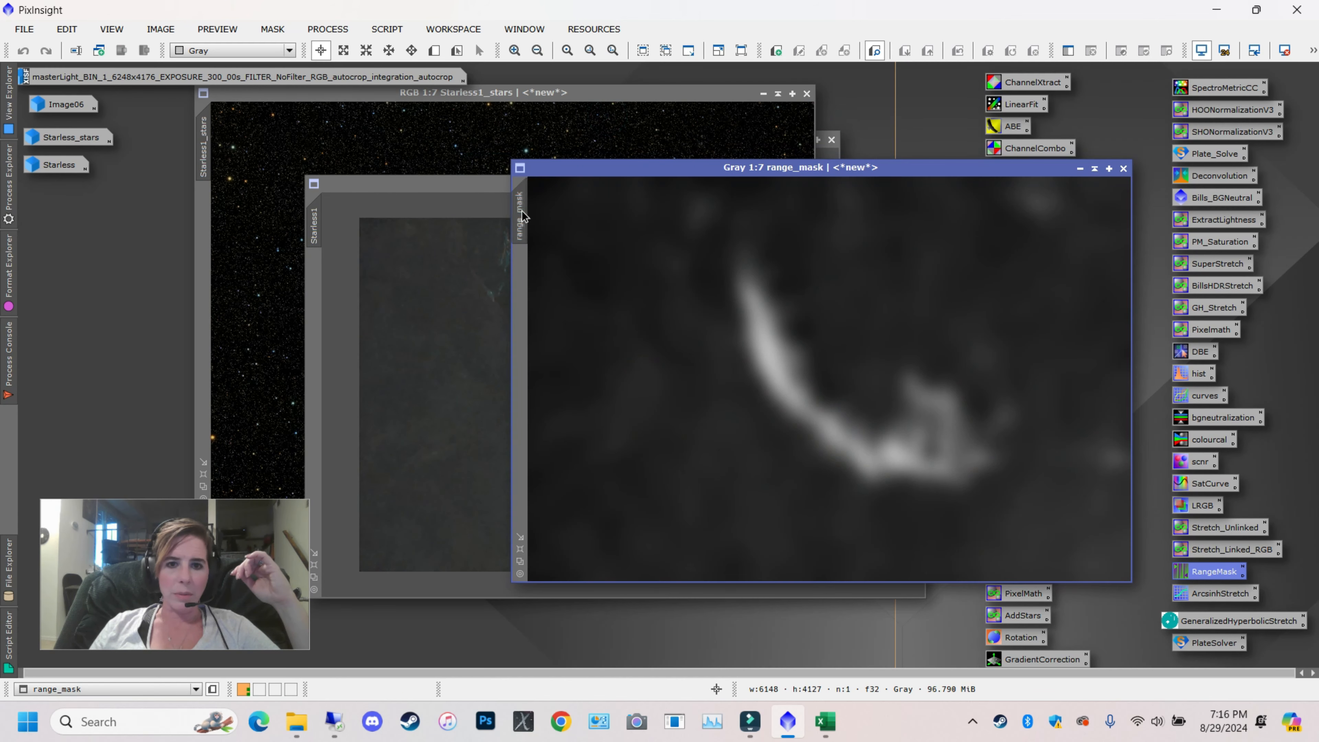
pyautogui.moveTo(521, 210); pyautogui.dragTo(314, 301)
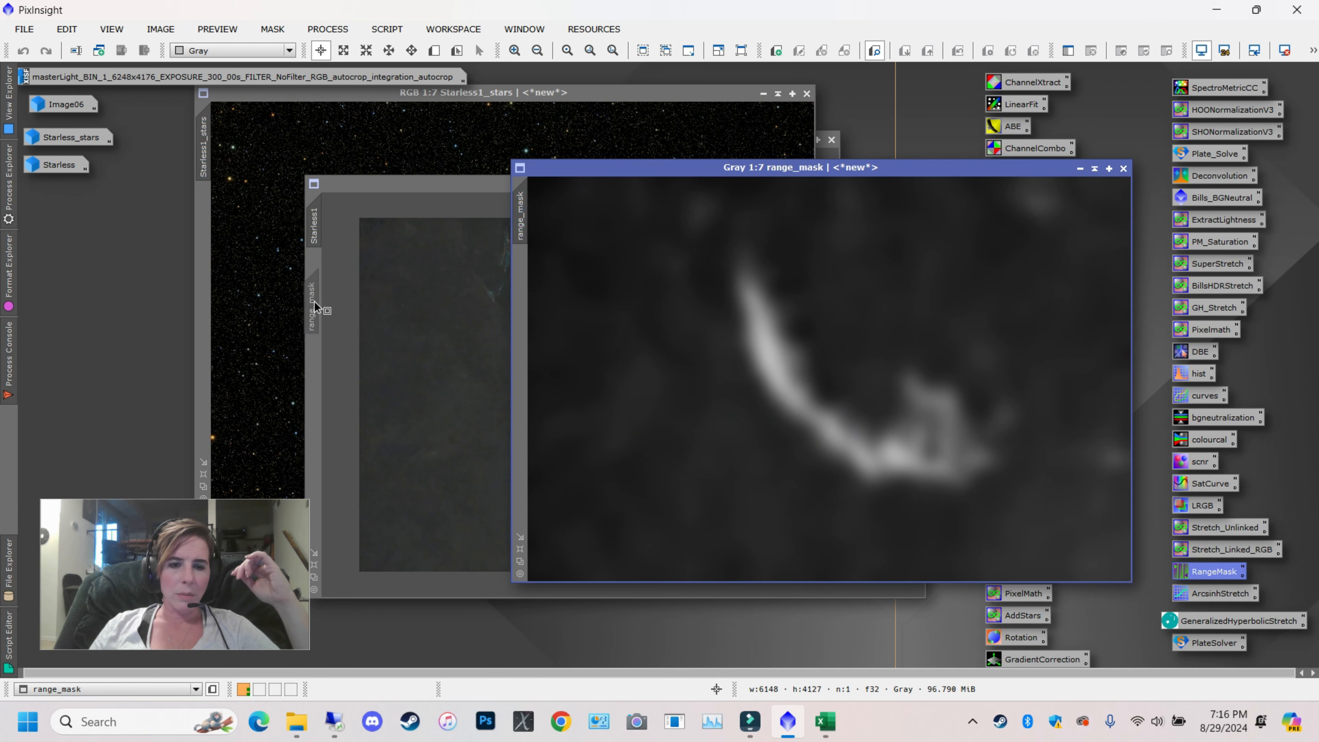
pyautogui.click(438, 191)
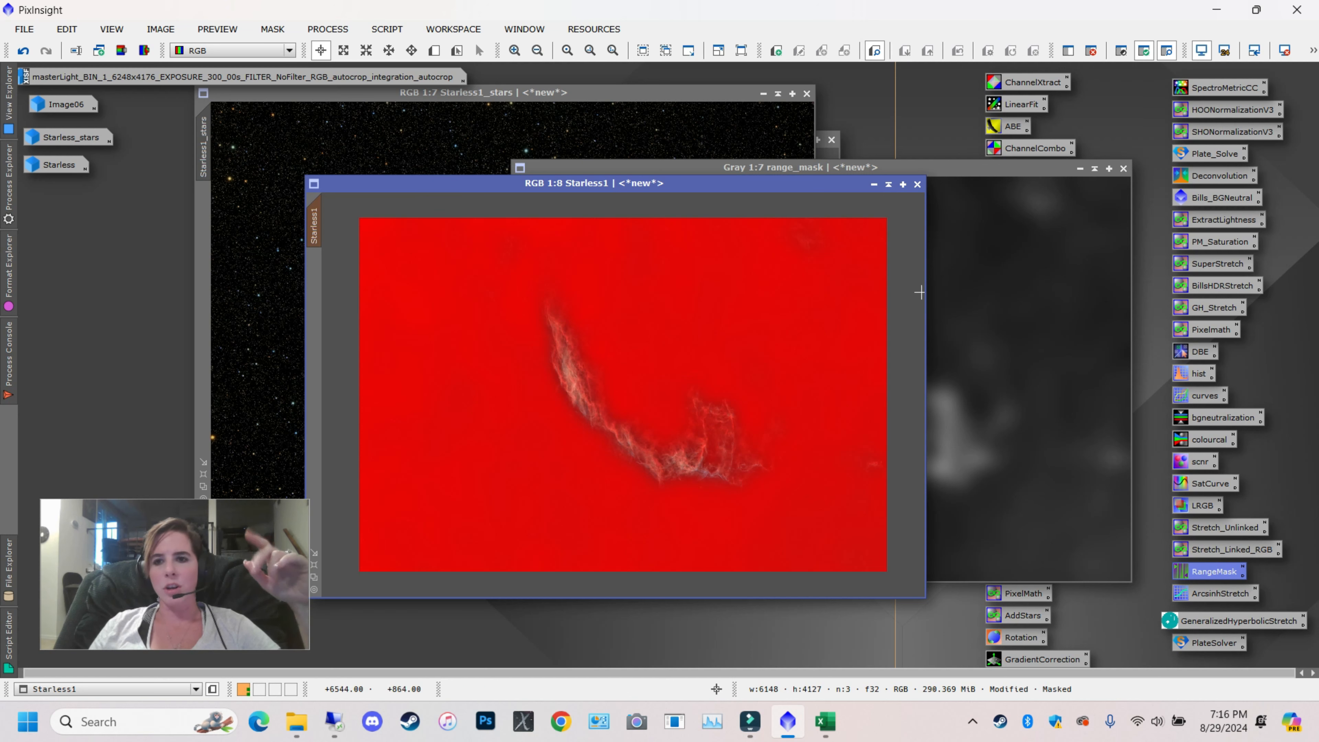
pyautogui.click(1166, 51)
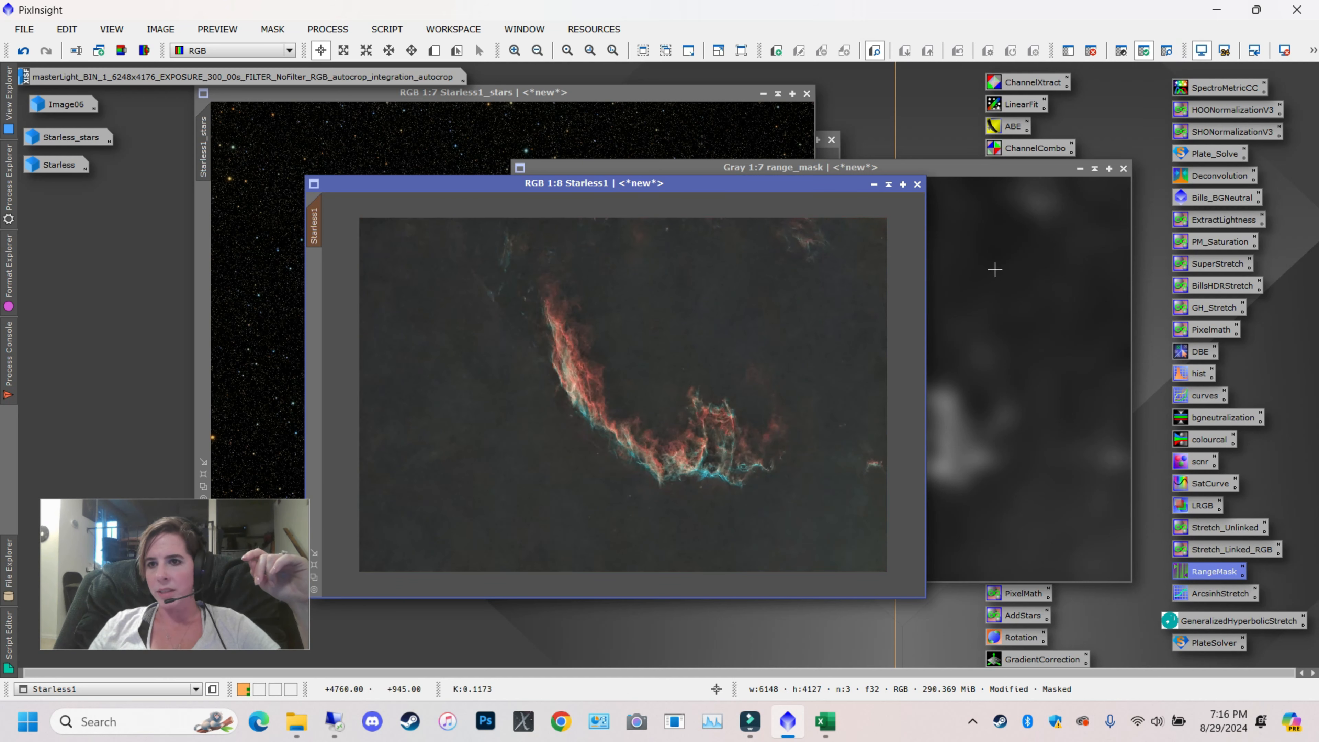
# Set up CurvesTransformation with a real-time preview of Starless1 and invert its mask to expose the background
pyautogui.scroll(-1, 706, 212)
pyautogui.moveTo(710, 191); pyautogui.dragTo(671, 113)
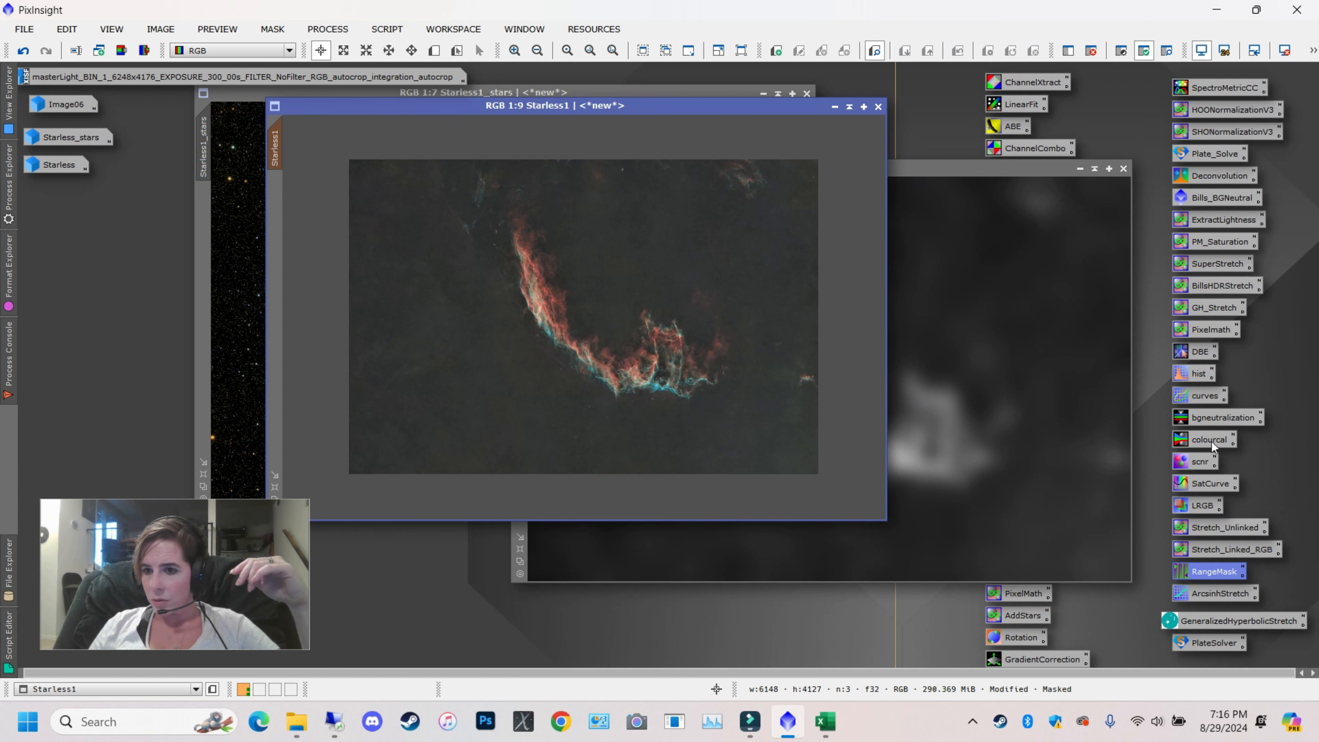
pyautogui.doubleClick(1204, 396)
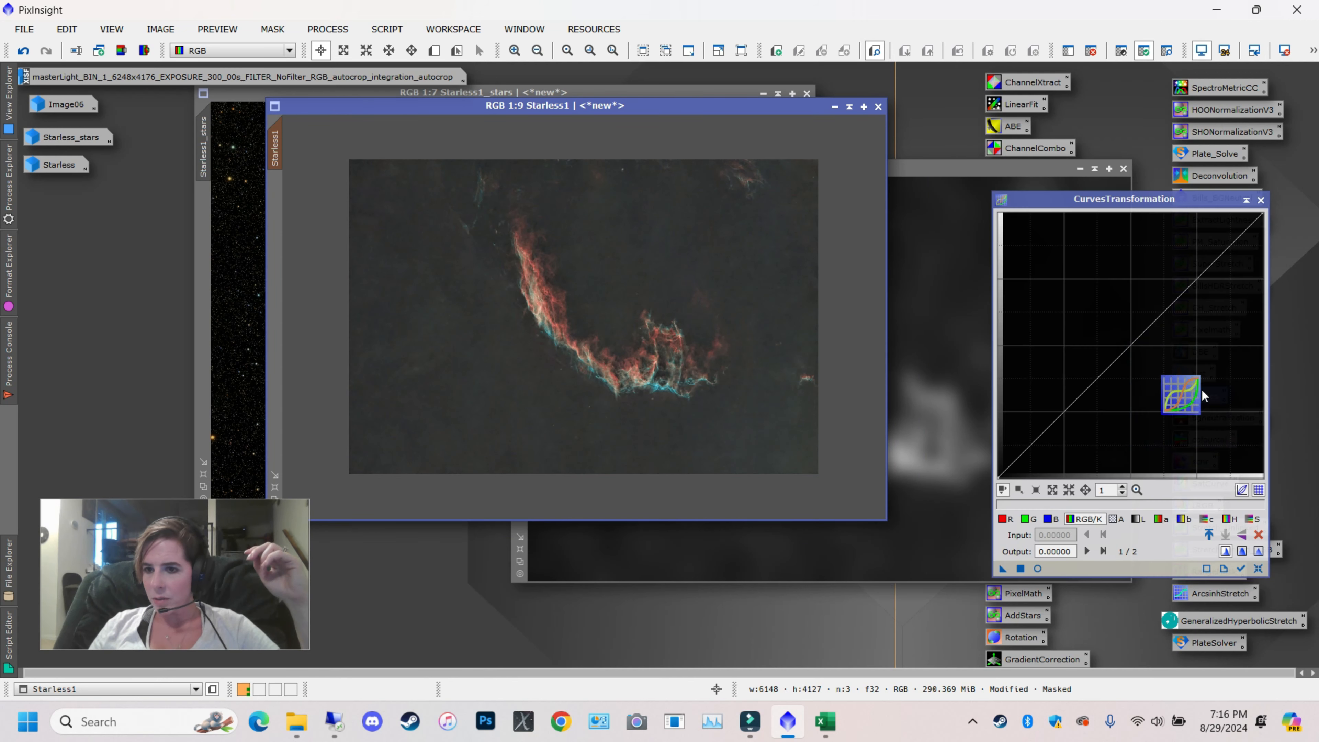
pyautogui.click(1039, 568)
pyautogui.moveTo(548, 68); pyautogui.dragTo(832, 111)
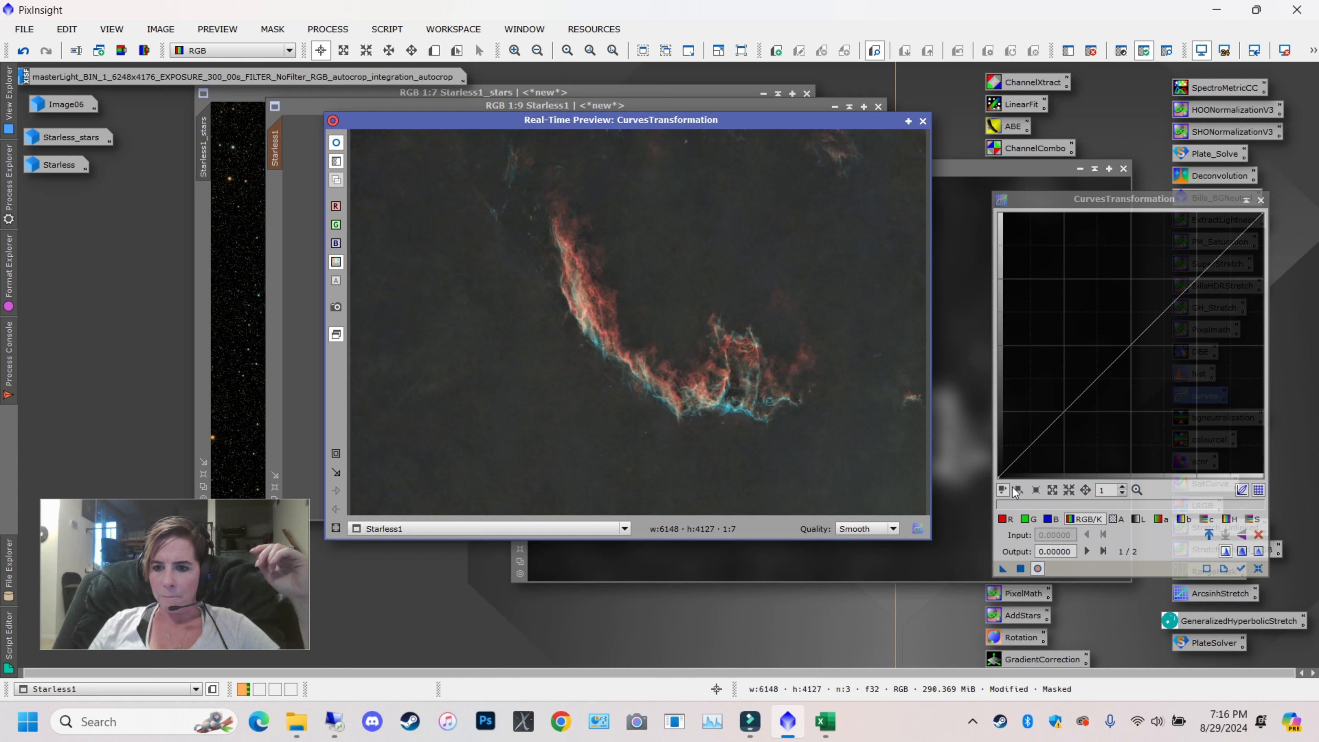
pyautogui.moveTo(1111, 363); pyautogui.dragTo(1135, 342)
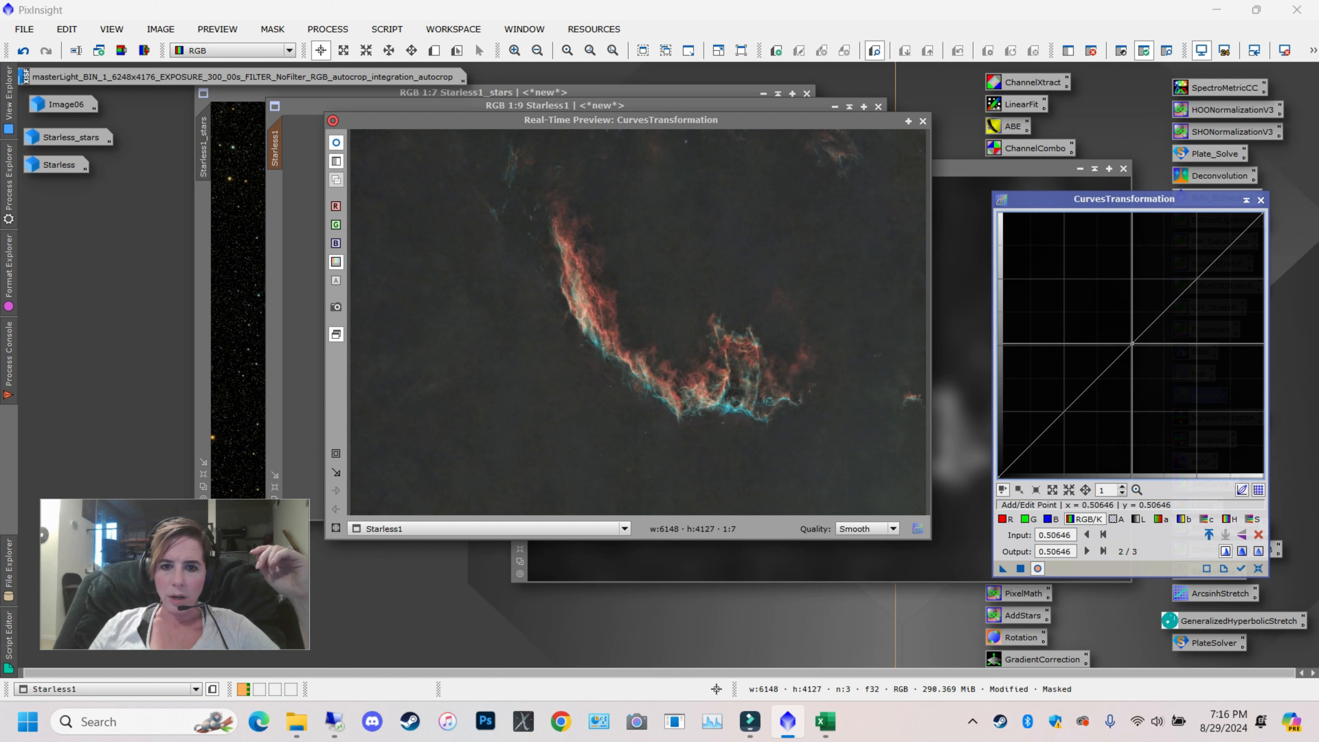
pyautogui.click(267, 33)
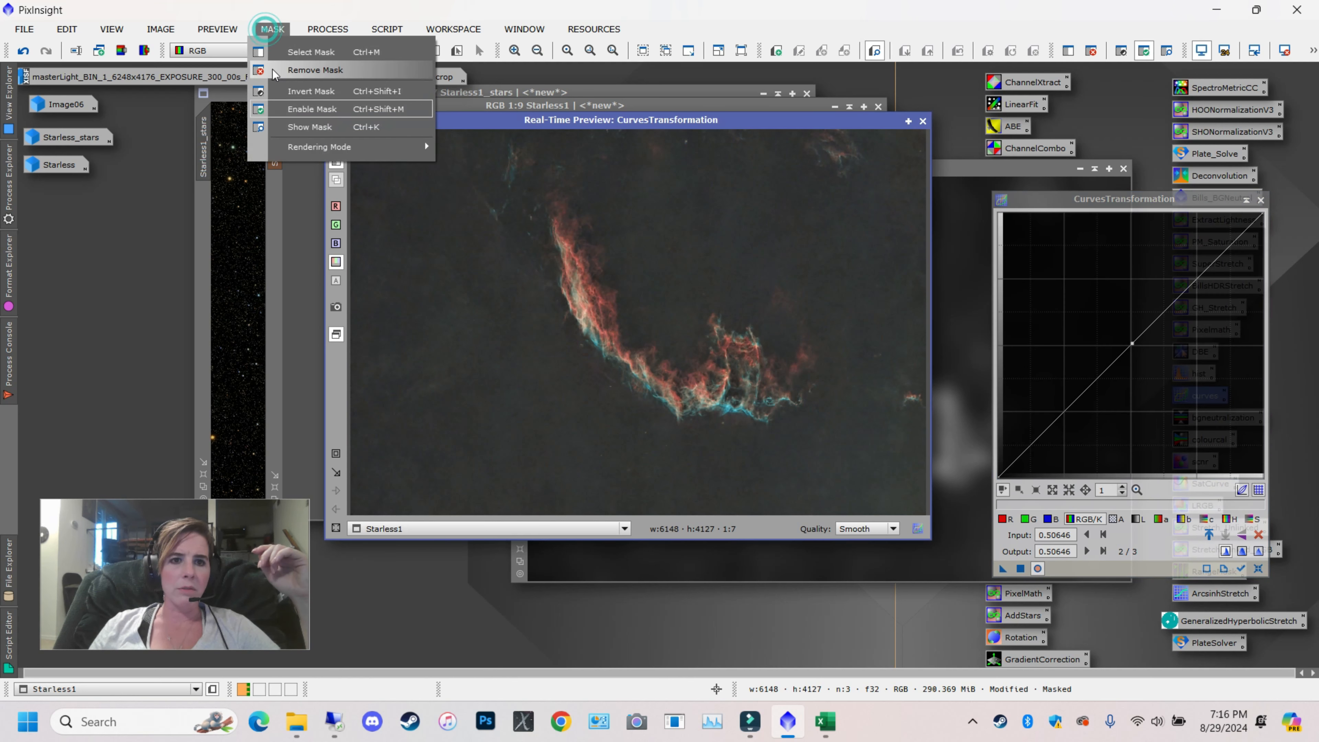
pyautogui.click(276, 91)
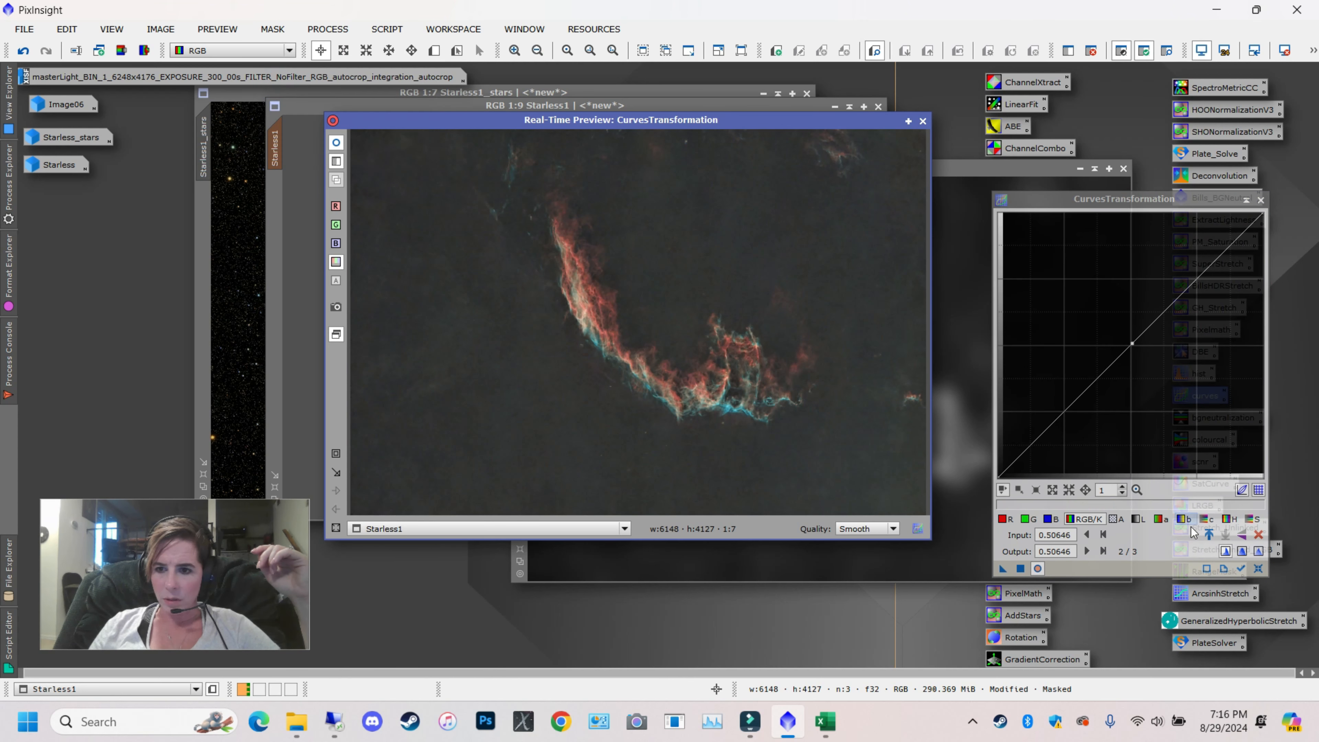
# Darken the background of Starless1 with an RGB/K curve through about (0.39, 0.26) and (0.57, 0.48), apply it and reset the curve
pyautogui.moveTo(1131, 344); pyautogui.dragTo(1102, 408)
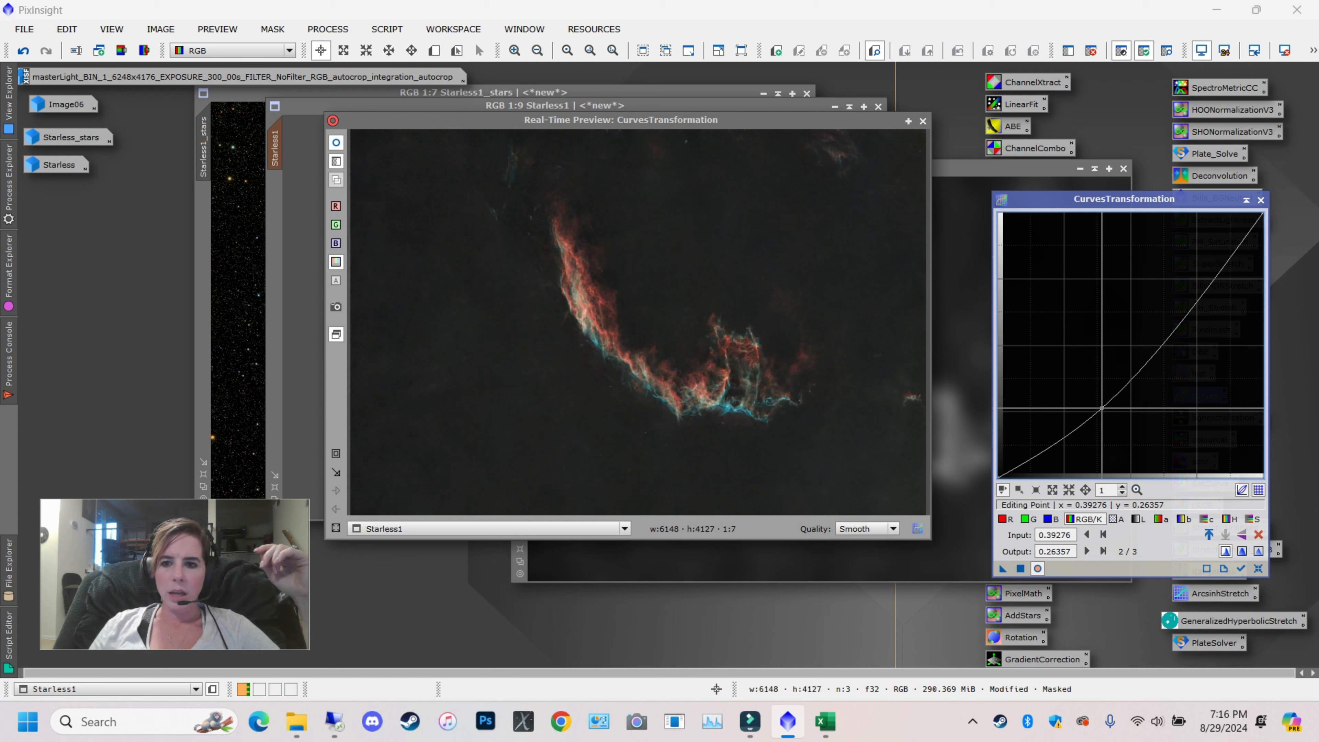
pyautogui.click(1149, 348)
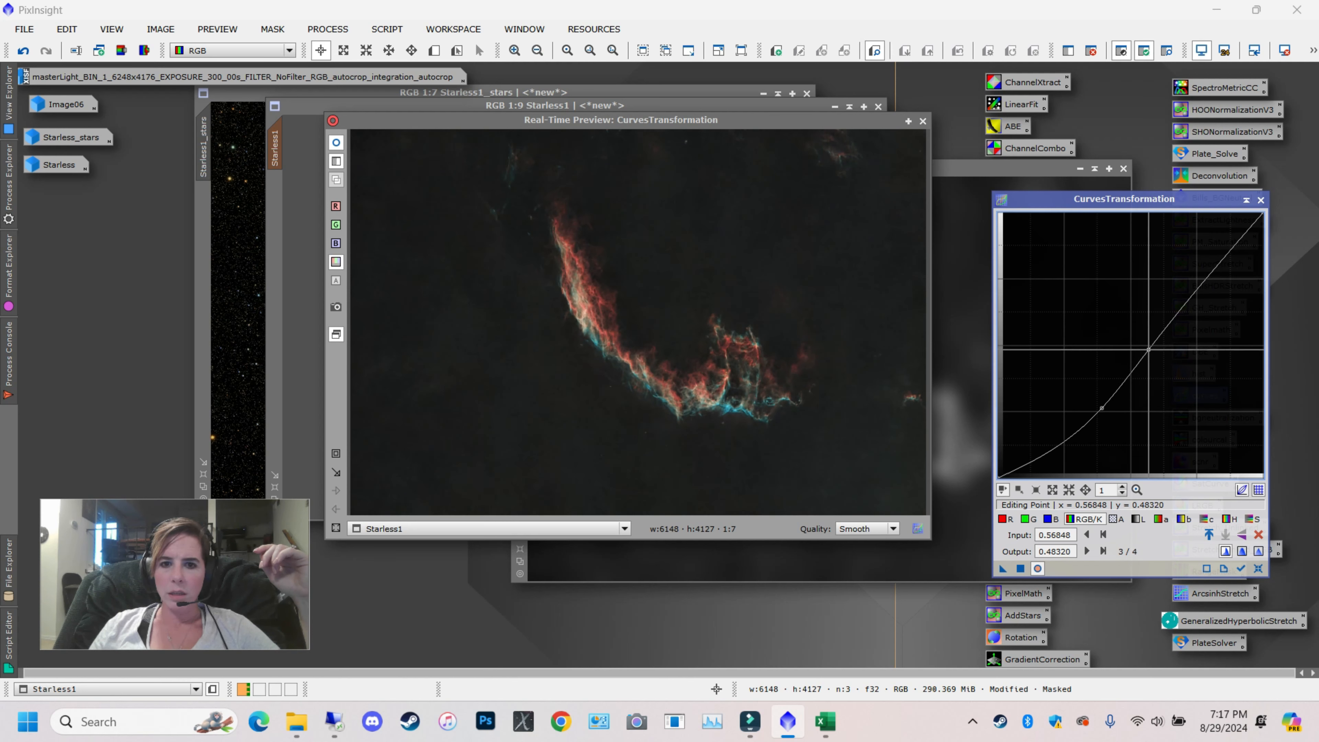
pyautogui.click(1021, 568)
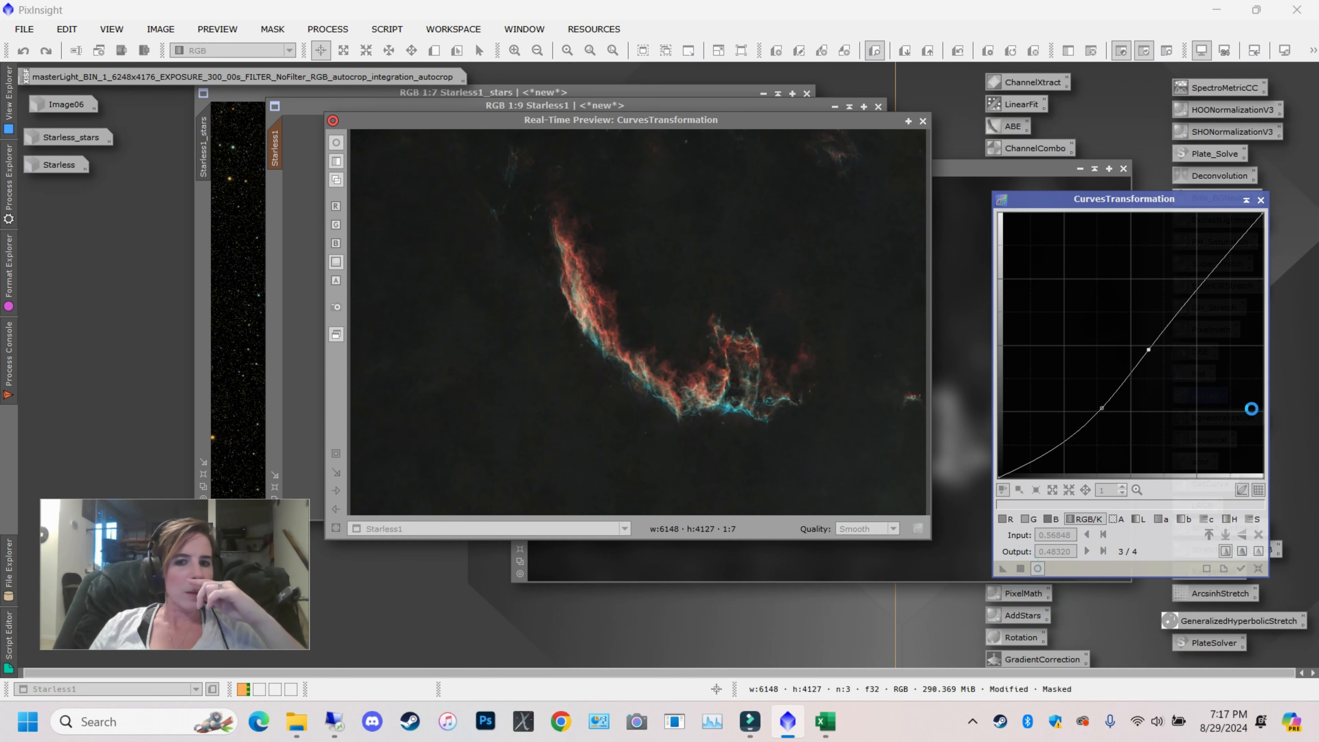
pyautogui.click(1259, 569)
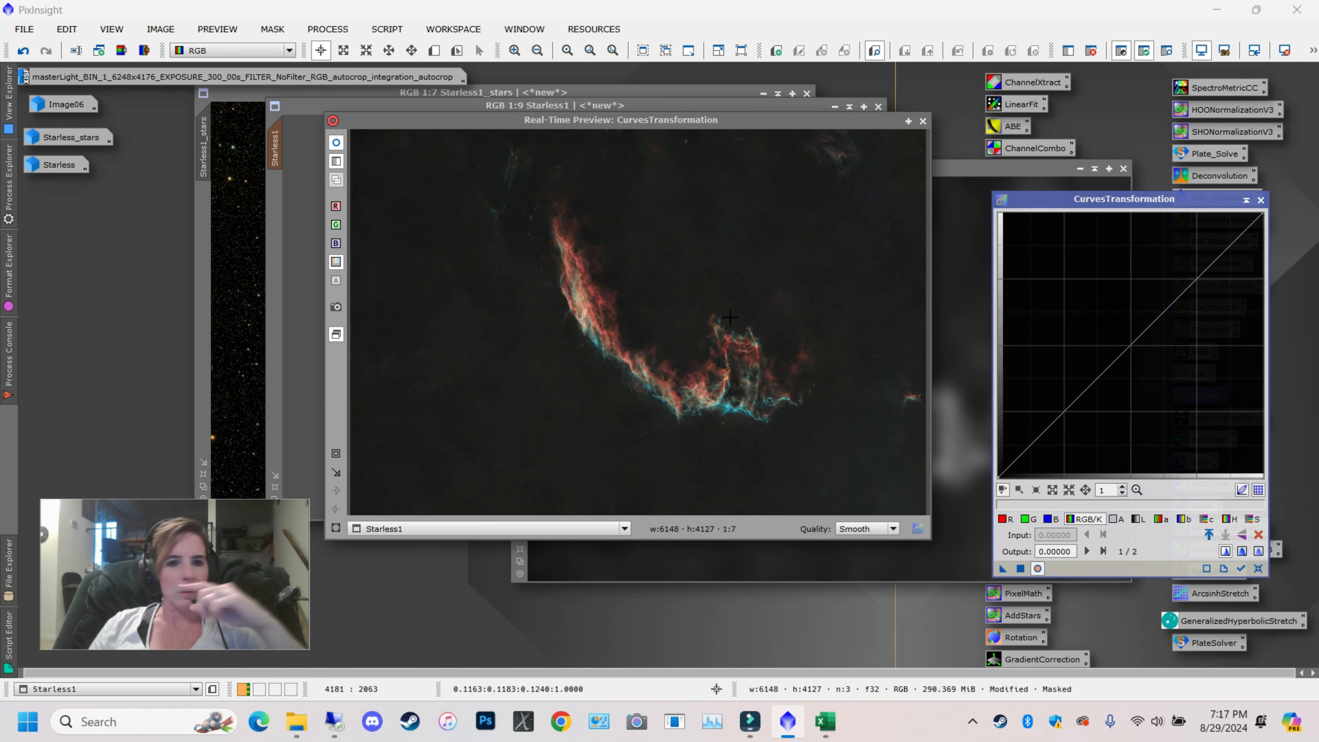
pyautogui.click(923, 121)
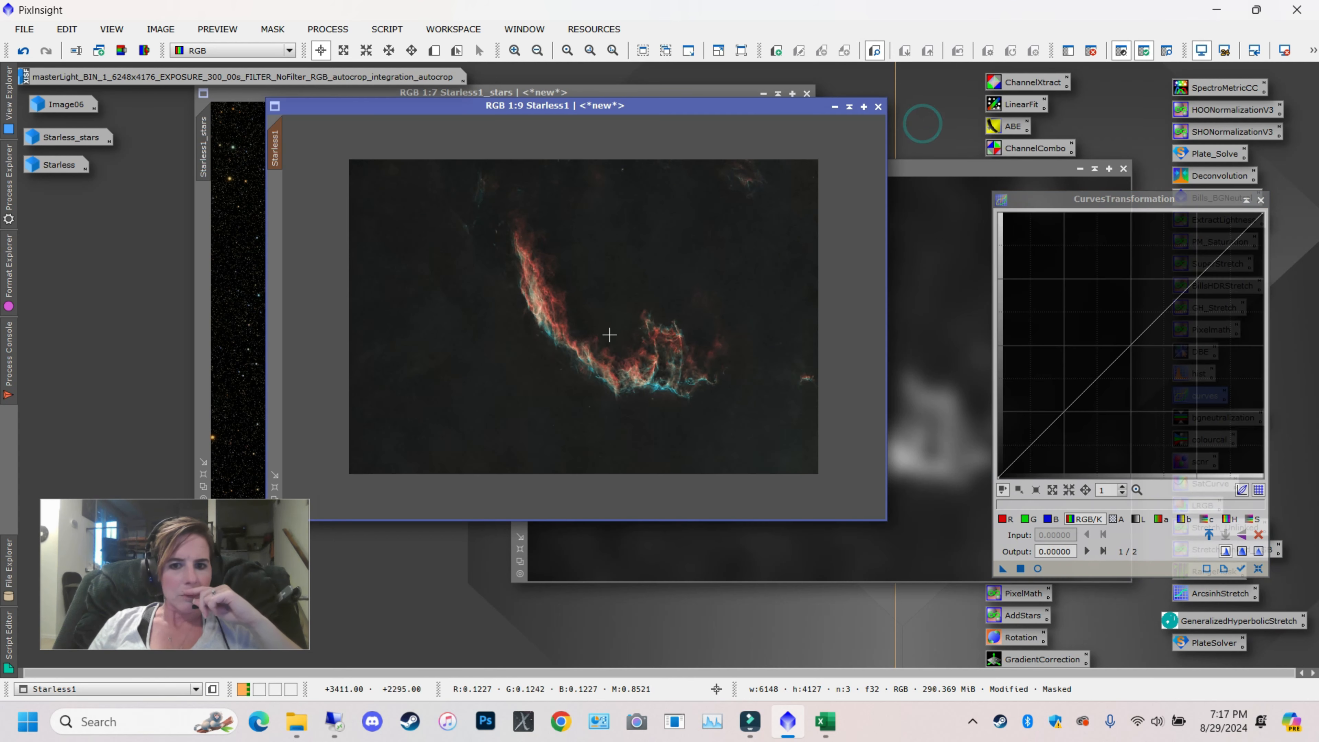
pyautogui.scroll(6, 667, 329)
pyautogui.scroll(-3, 668, 333)
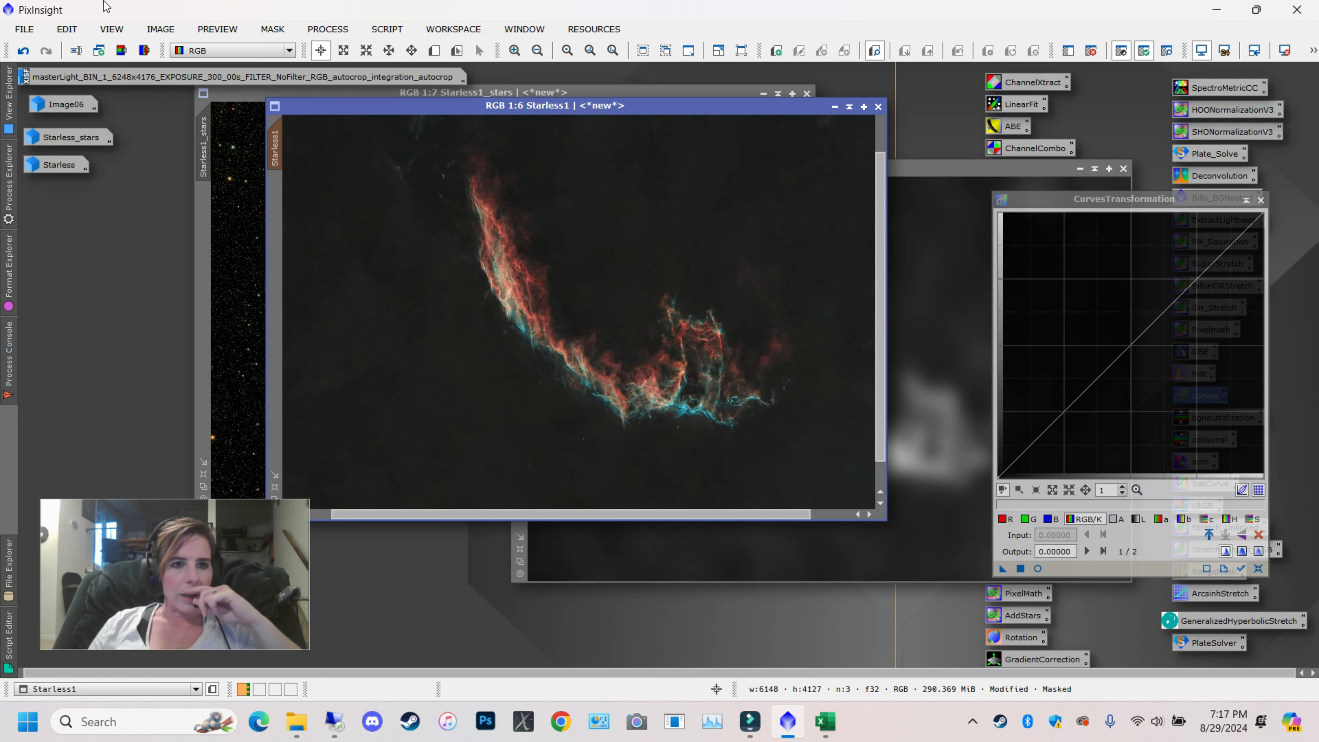
# Invert the mask on Starless1 to expose the nebula and open the real-time preview of CurvesTransformation
pyautogui.click(270, 29)
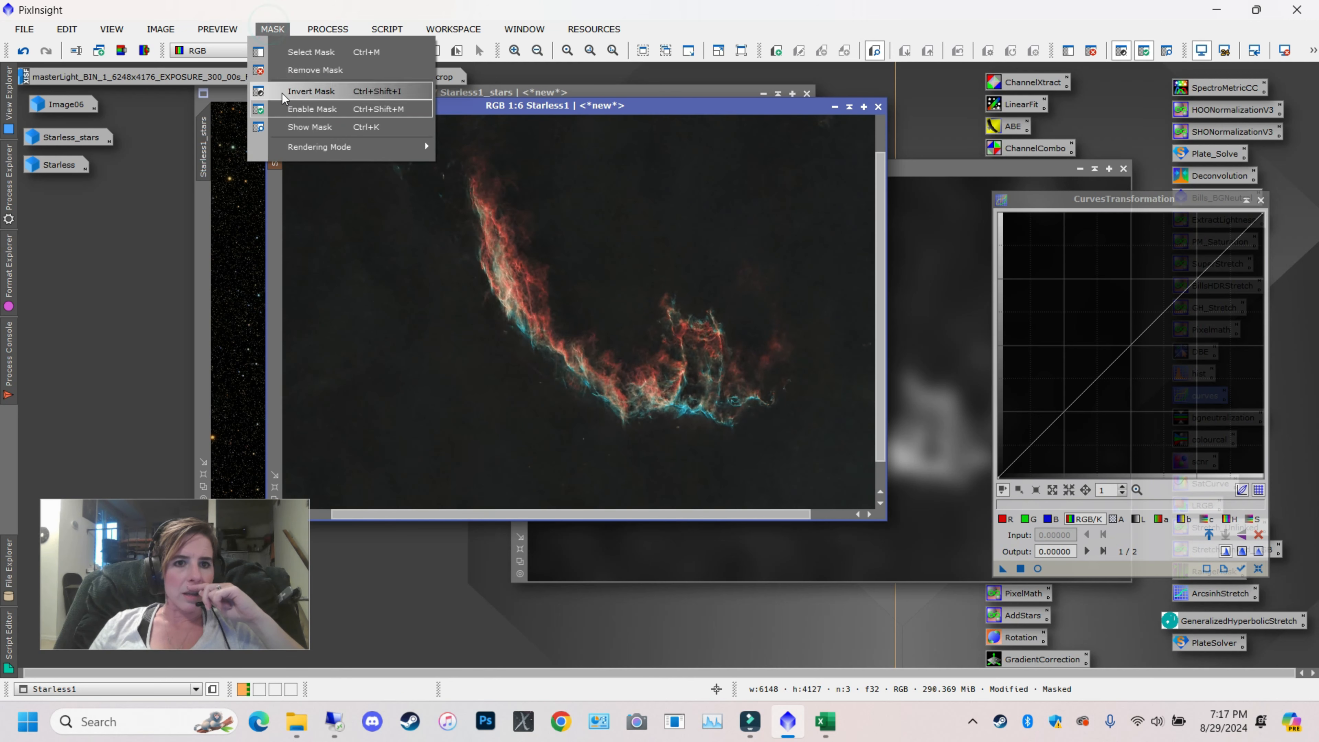
pyautogui.click(301, 90)
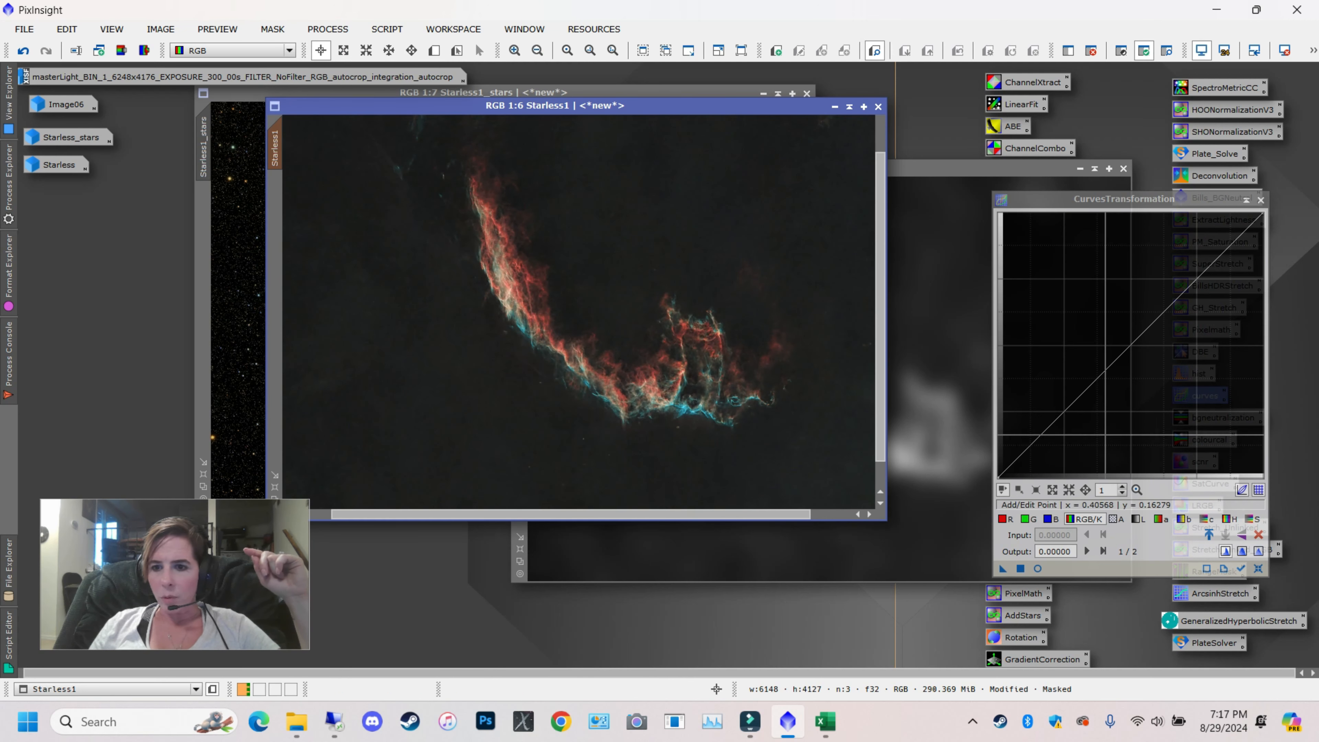
pyautogui.click(1038, 568)
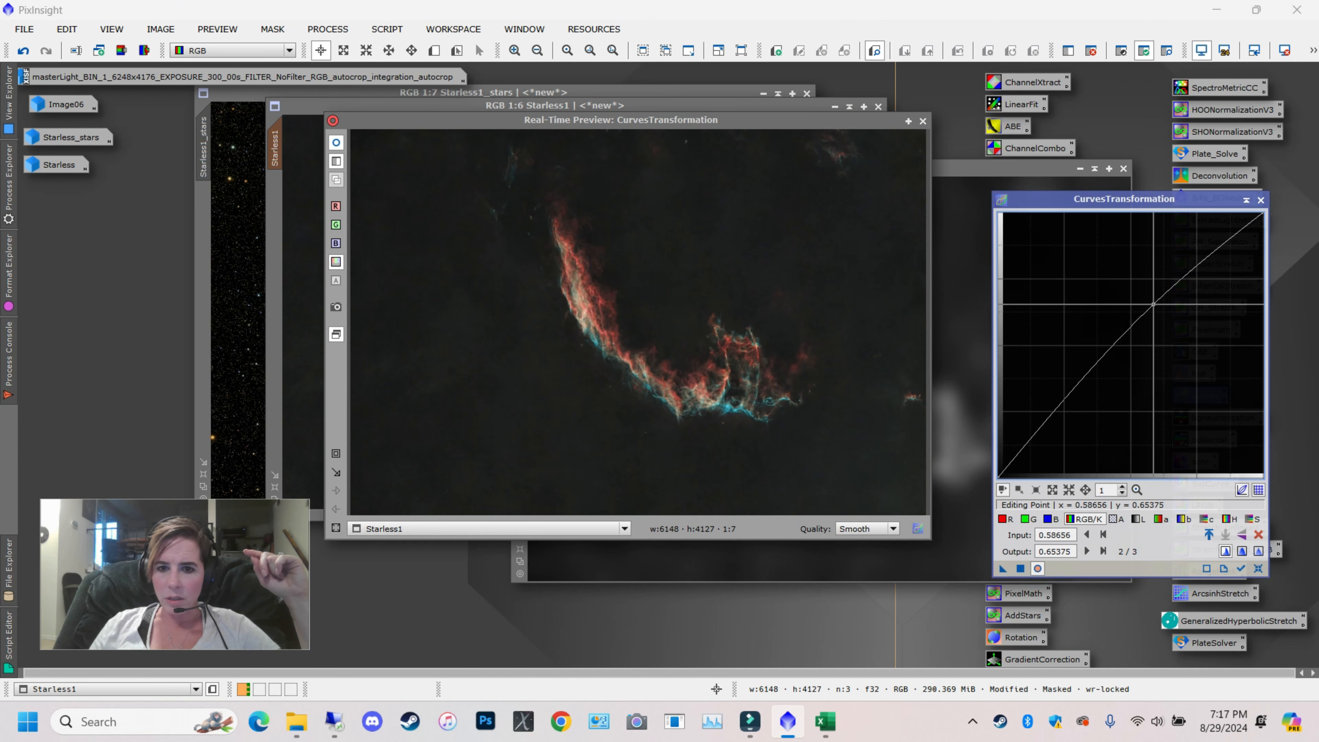
# Brighten the nebula with an RGB/K curve through about (0.29, 0.45) and (0.53, 0.70), and raise the midtones of the saturation curve
pyautogui.moveTo(1160, 313); pyautogui.dragTo(1139, 291)
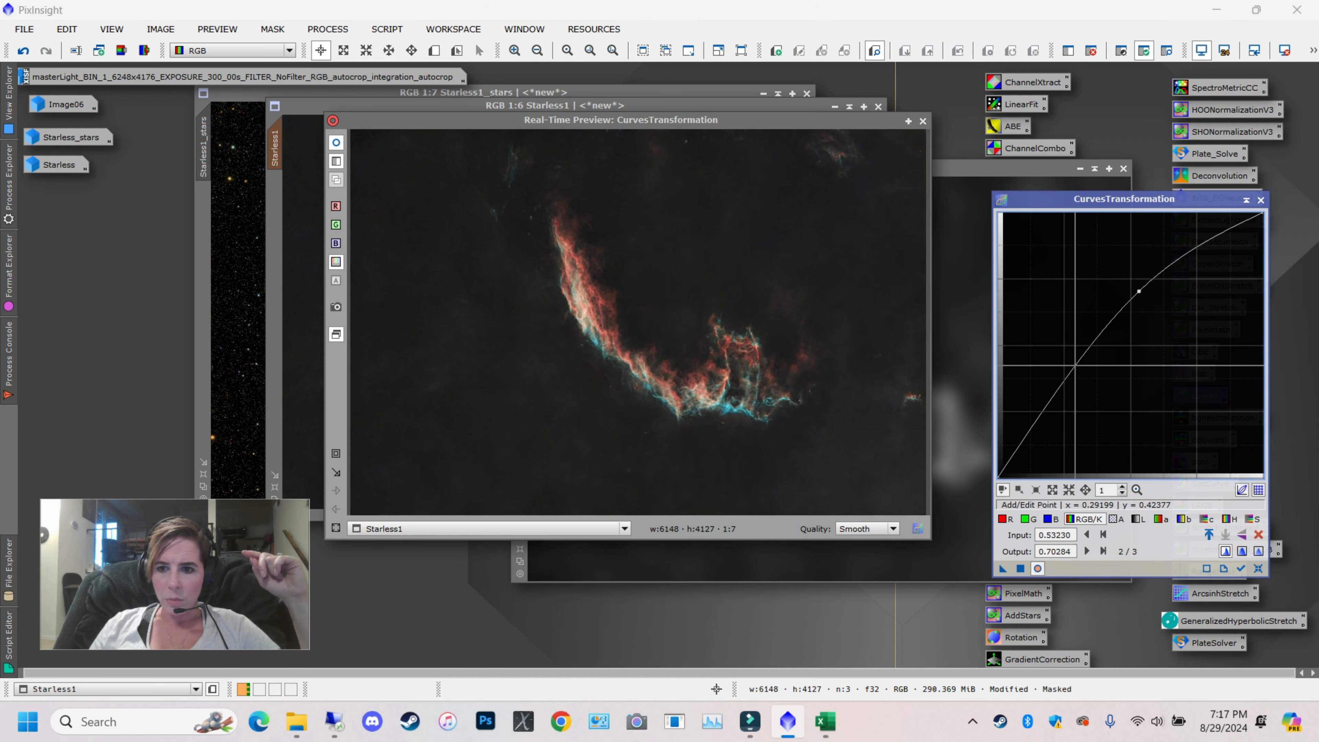
pyautogui.moveTo(1074, 366); pyautogui.dragTo(1074, 359)
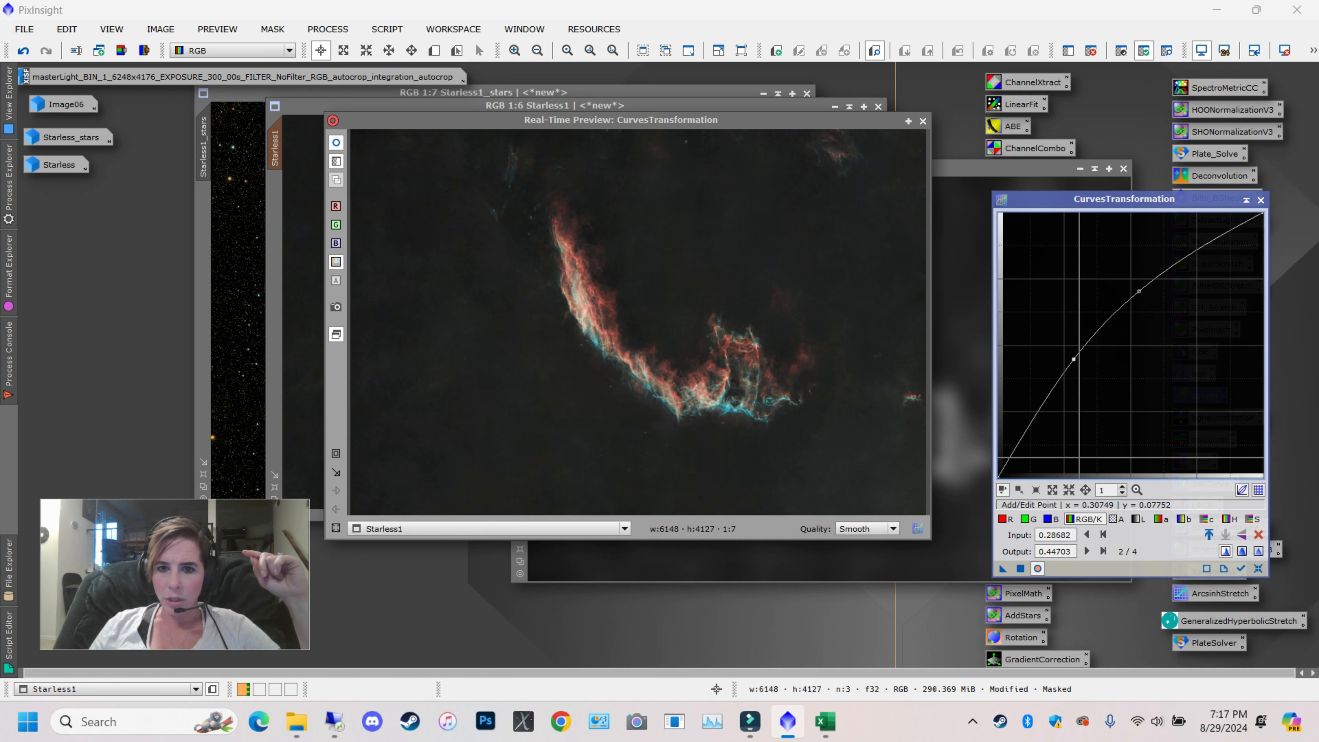
pyautogui.click(1252, 519)
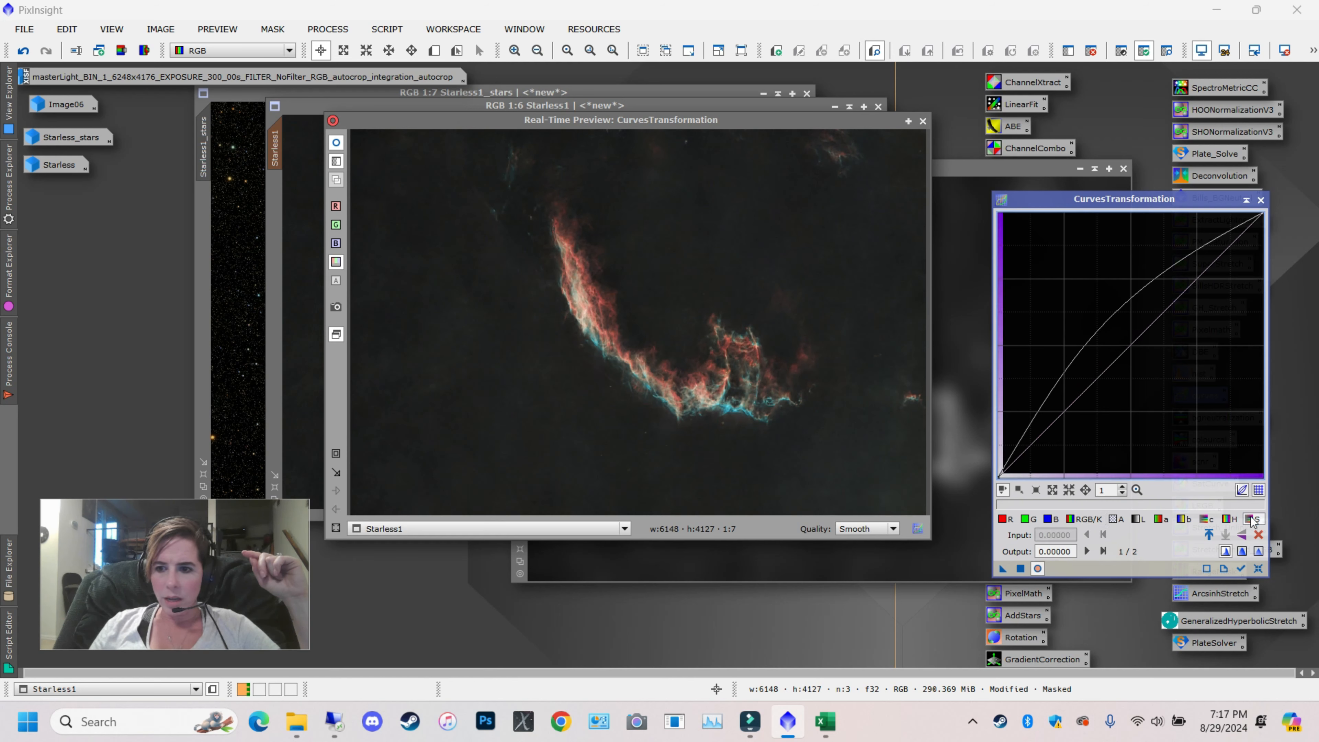
pyautogui.moveTo(1125, 349); pyautogui.dragTo(1109, 304)
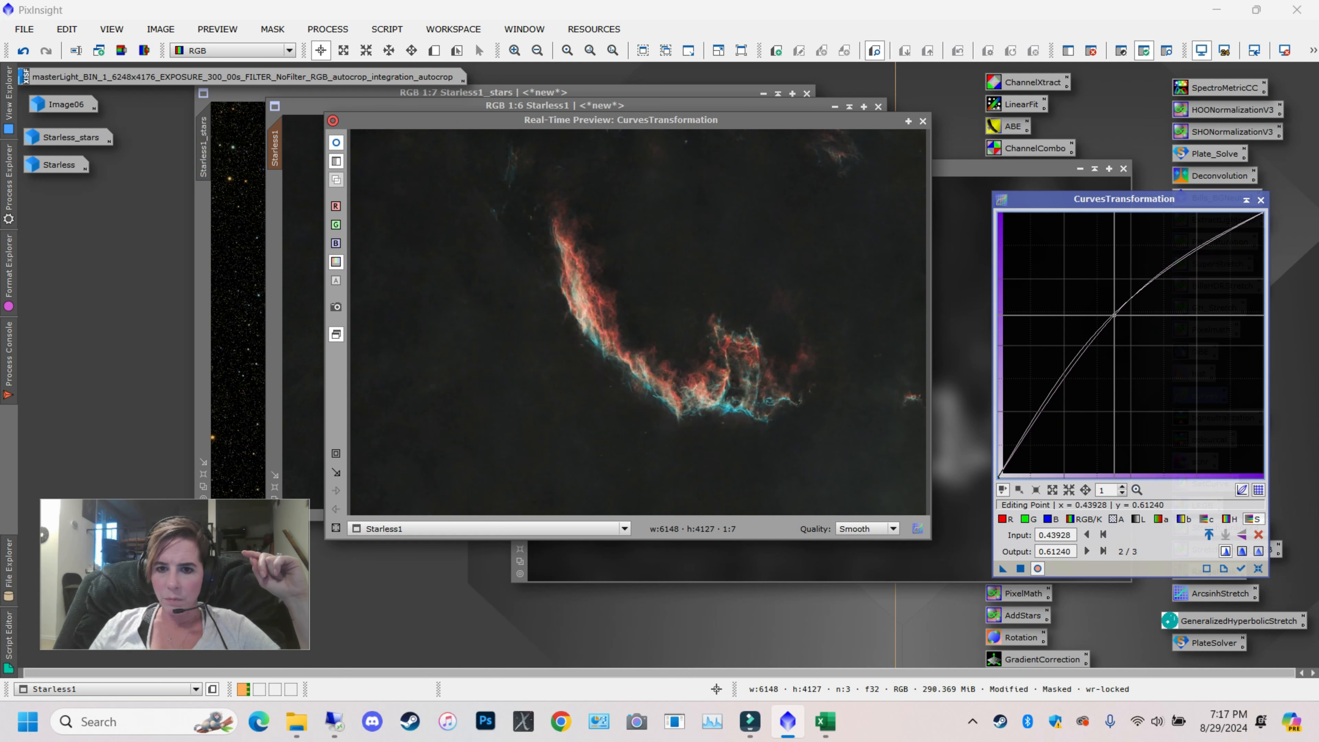
# Try lifting the blue curve through about (0.48, 0.53) and delete the added point
pyautogui.click(1047, 519)
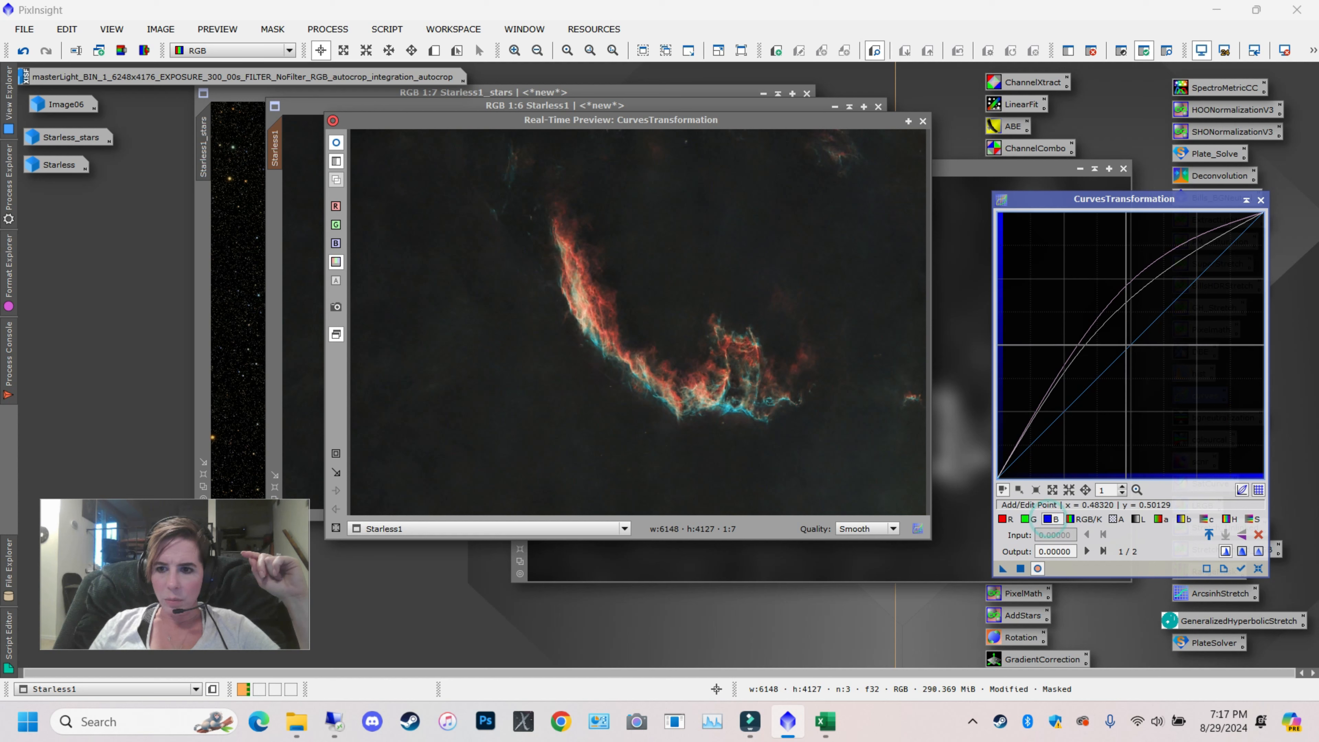
pyautogui.click(1118, 330)
pyautogui.moveTo(1118, 330); pyautogui.dragTo(1126, 338)
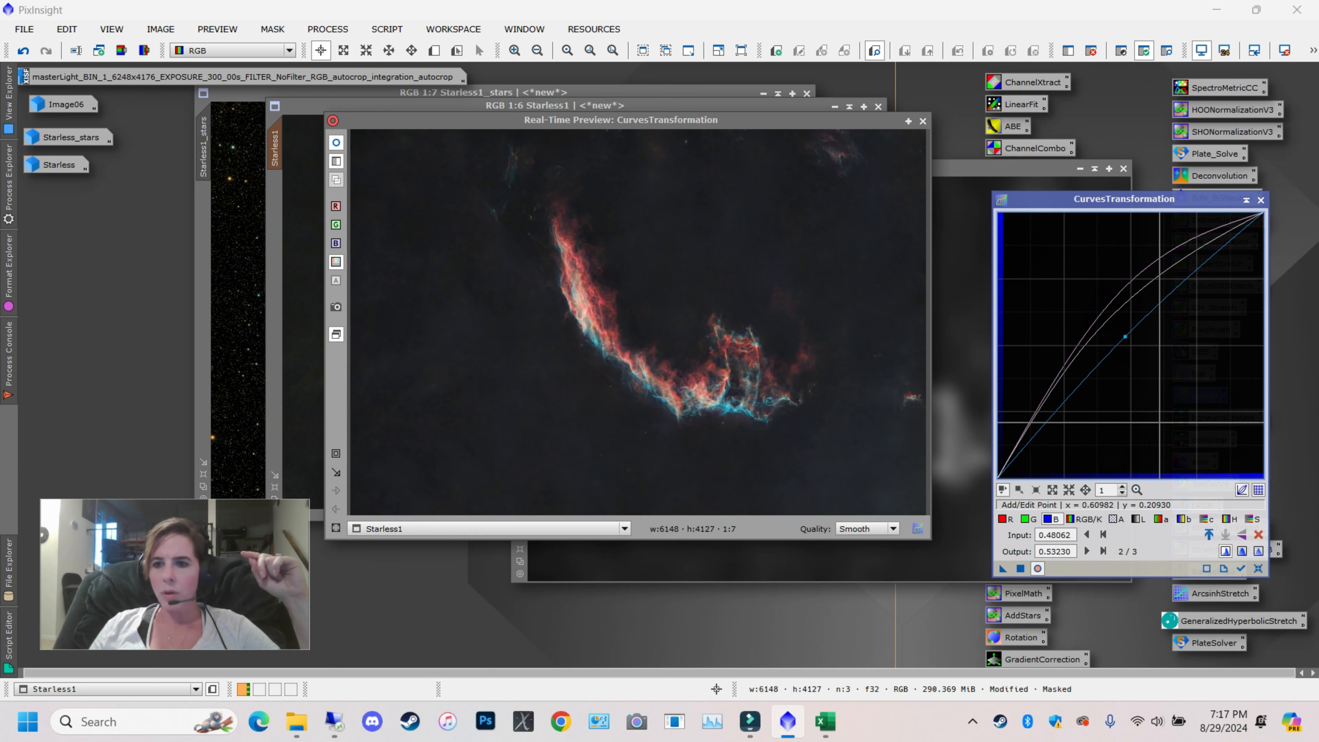
pyautogui.press('Delete')
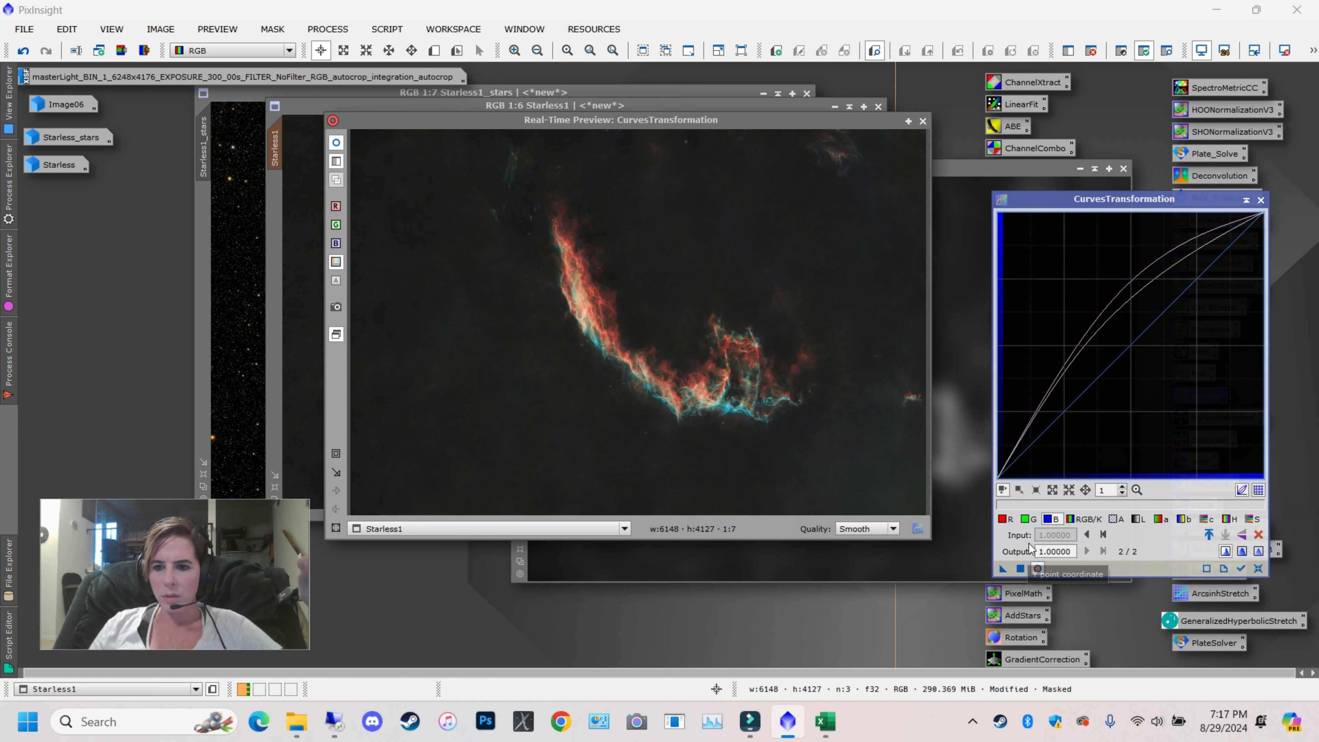
# Lower the green curve through about (0.52, 0.48), apply the curves to Starless1 twice and close the real-time preview
pyautogui.click(1026, 519)
pyautogui.click(1137, 353)
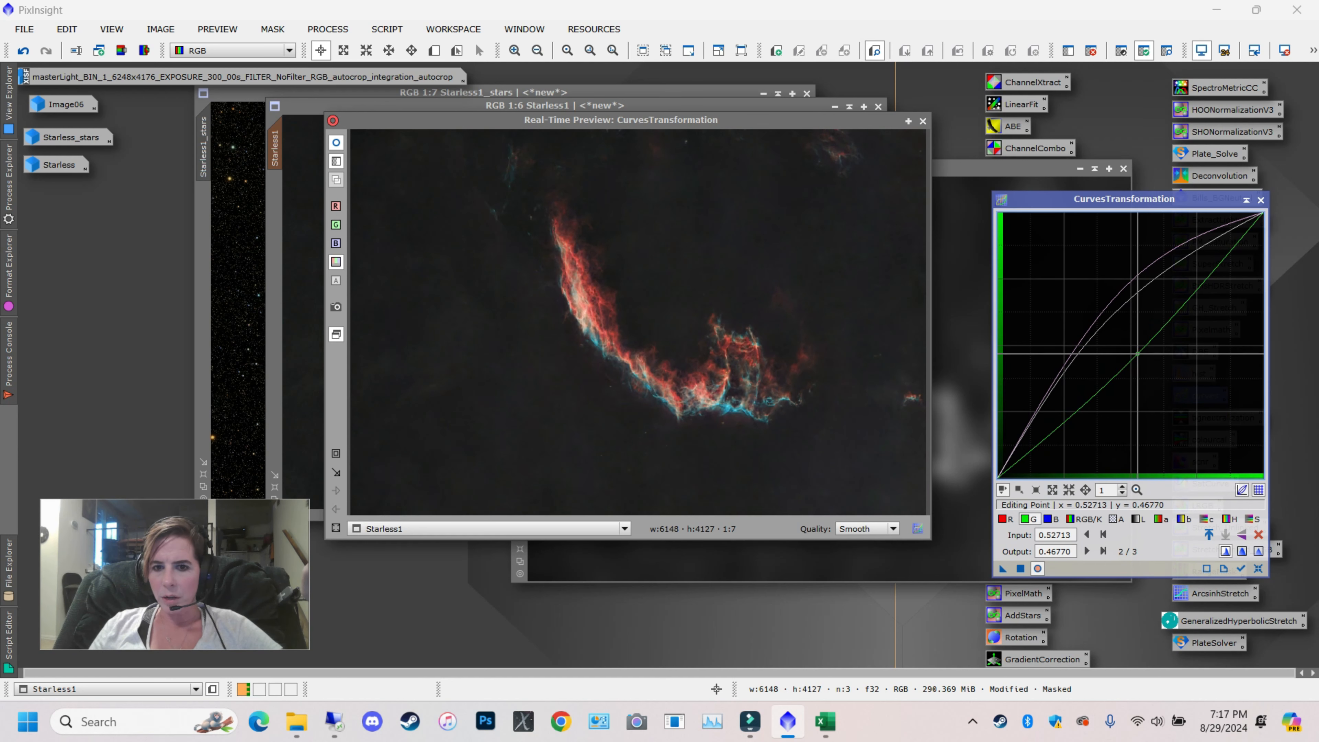
pyautogui.moveTo(1137, 354); pyautogui.dragTo(1136, 351)
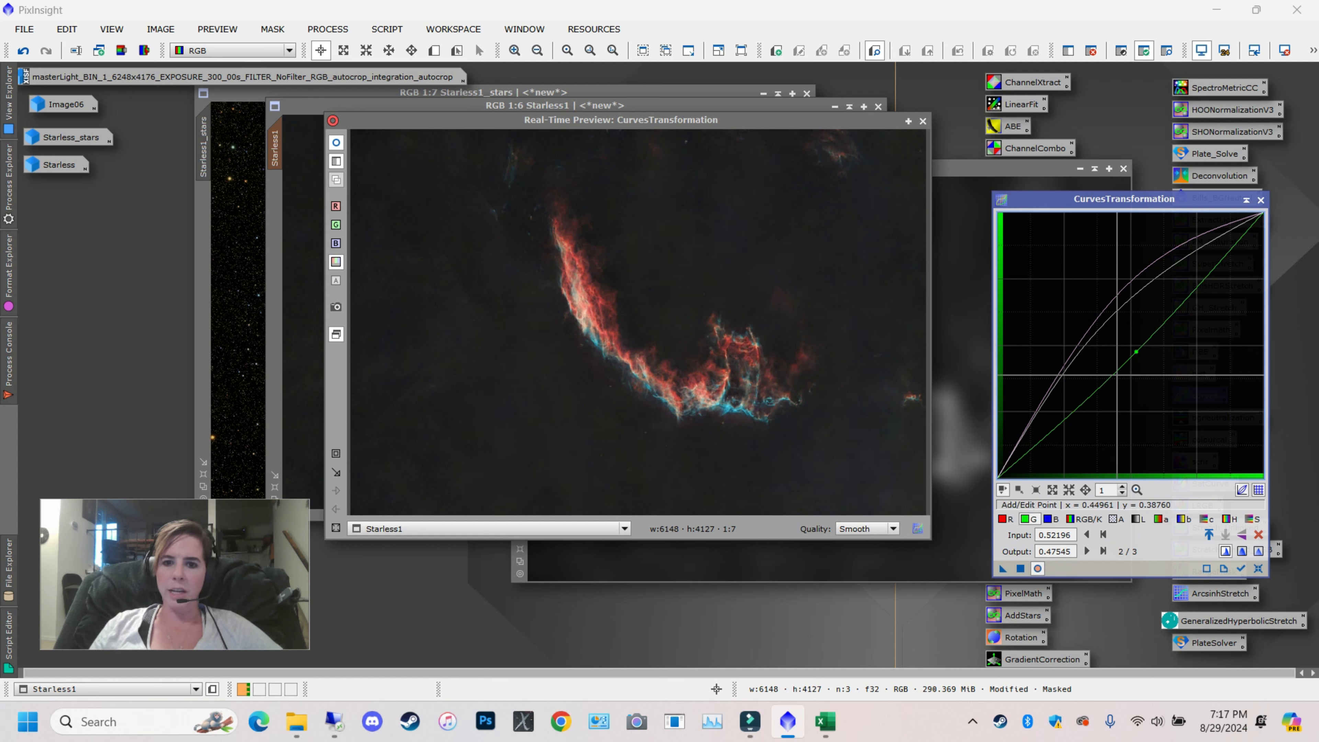
pyautogui.click(1022, 567)
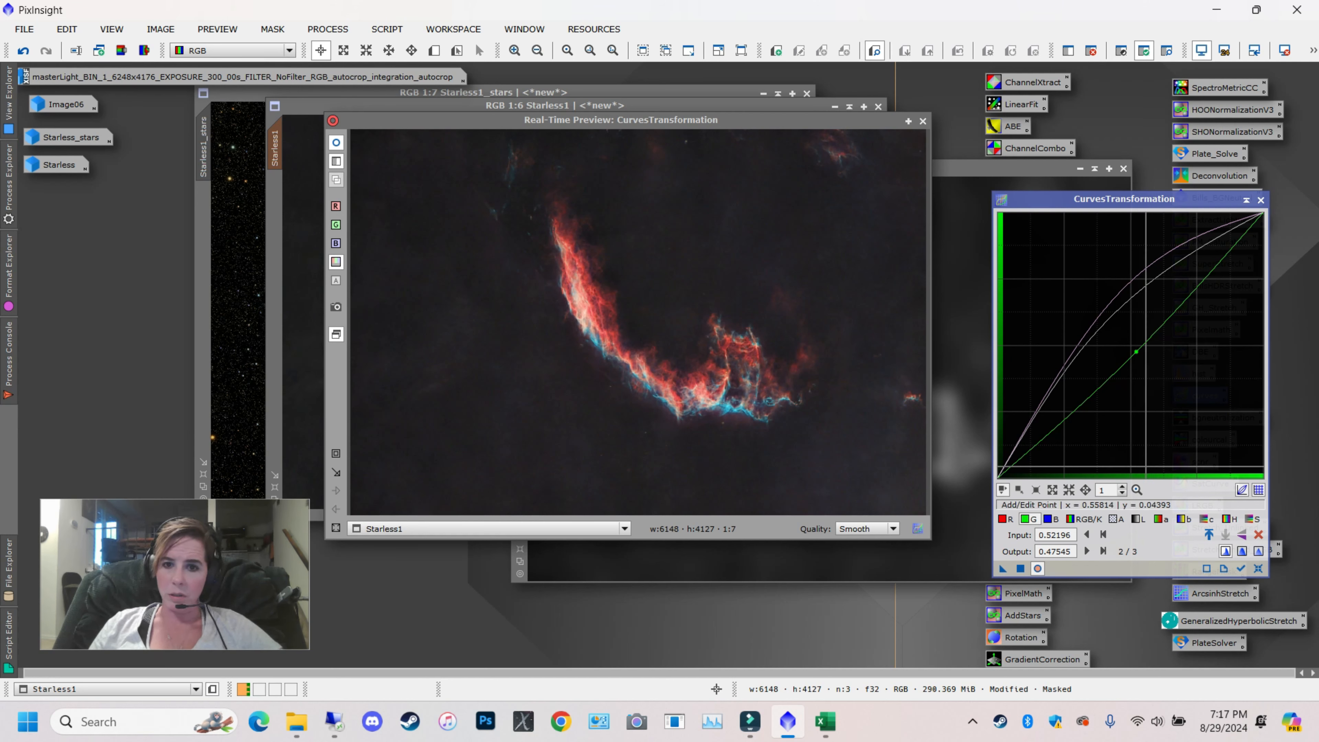
pyautogui.click(1020, 567)
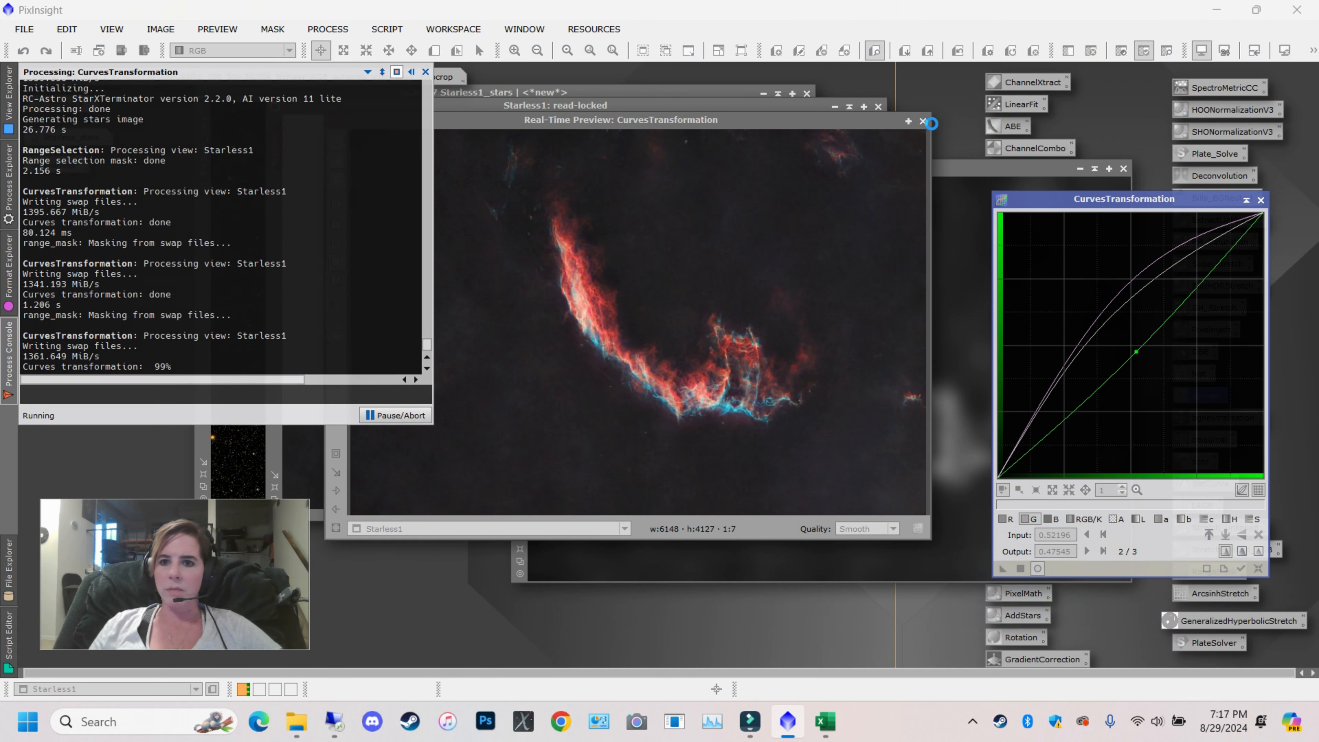
pyautogui.click(922, 121)
# Compare Starless1 with and without the second curves application by undoing and redoing it at several zoom levels
pyautogui.scroll(3, 629, 339)
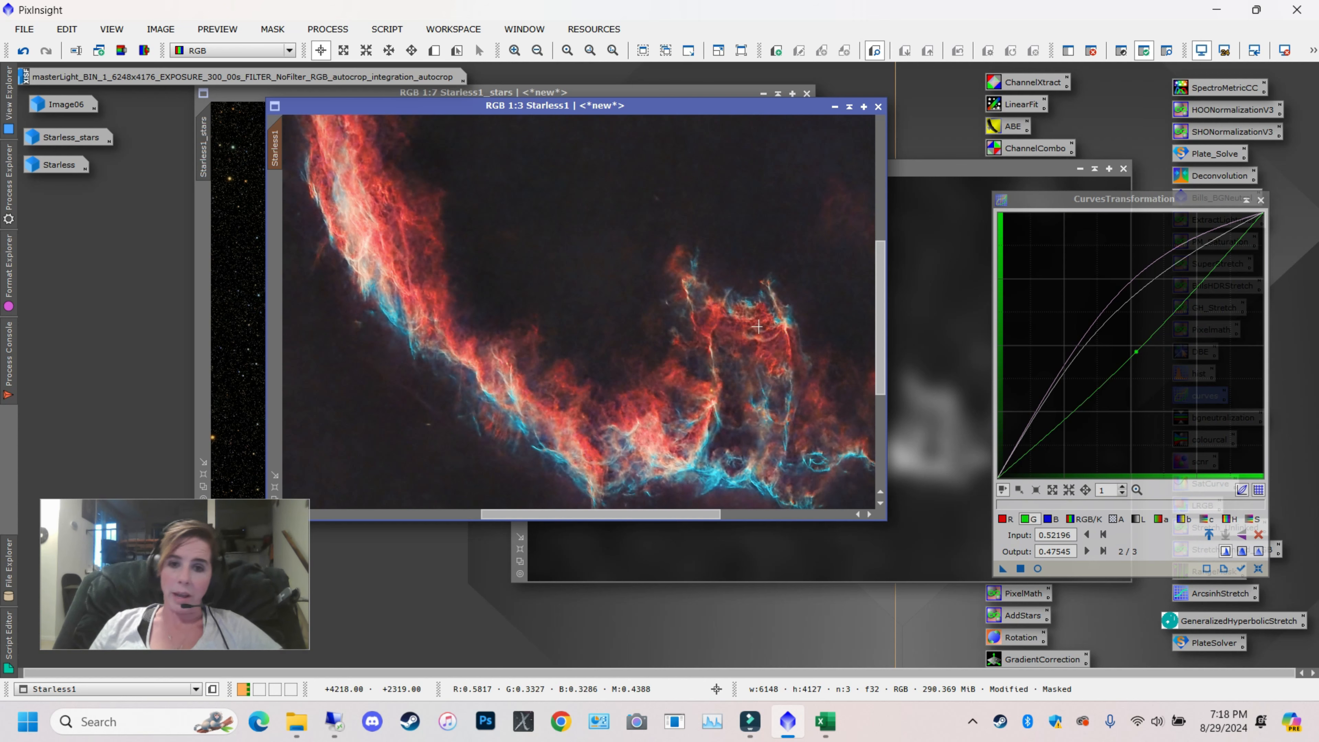
pyautogui.scroll(2, 726, 311)
pyautogui.scroll(-3, 725, 311)
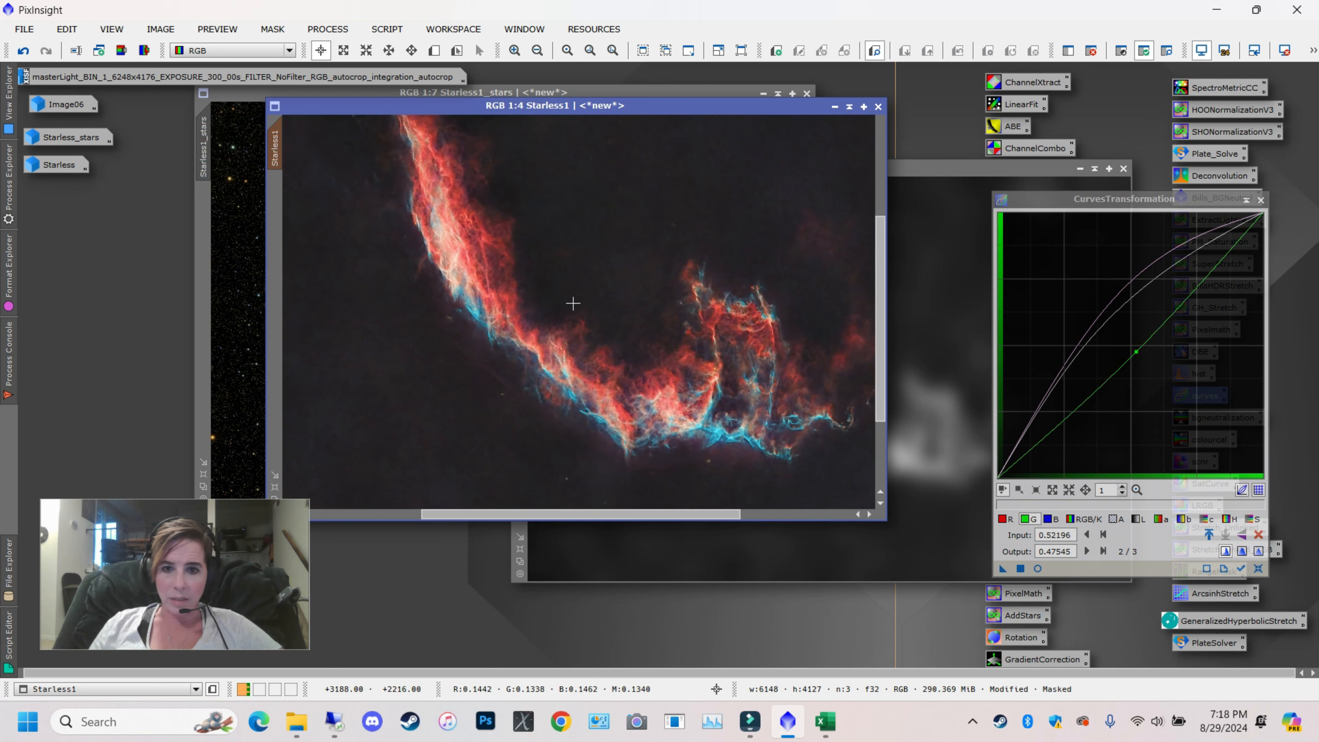
pyautogui.click(29, 54)
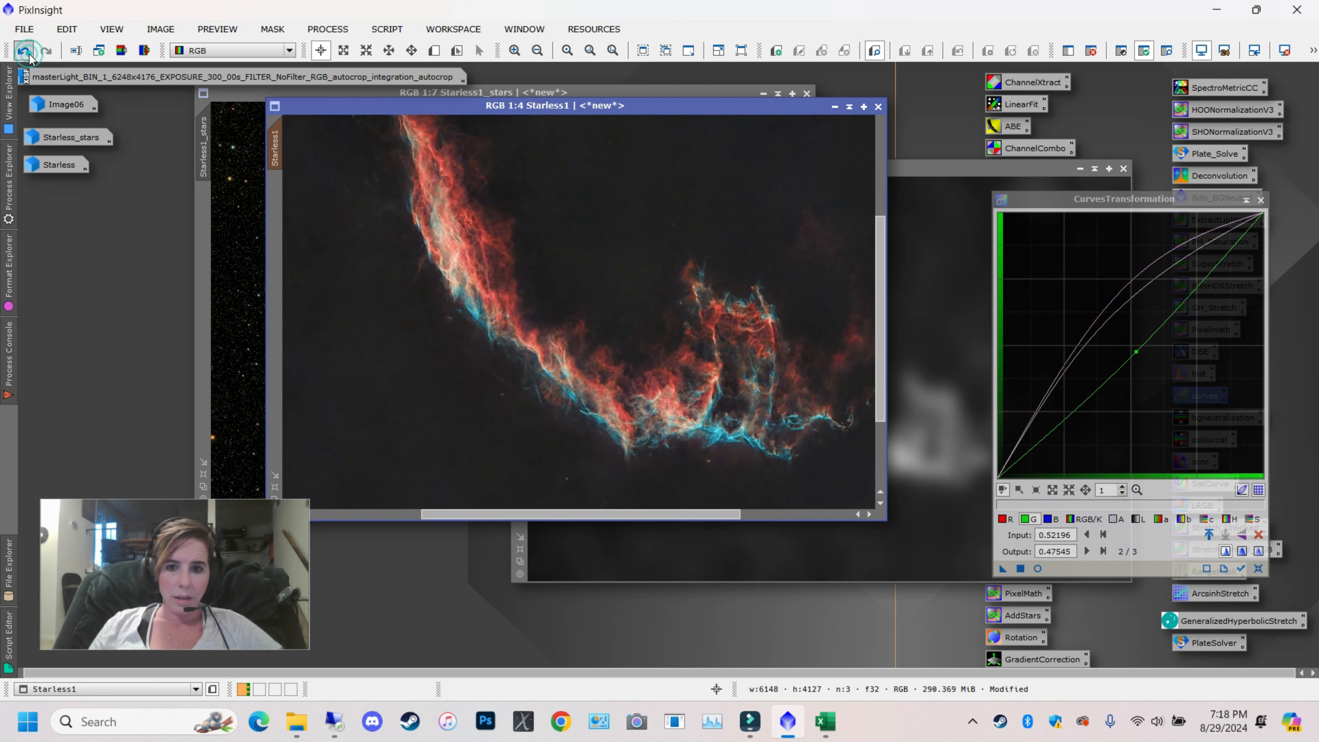
pyautogui.scroll(-3, 634, 288)
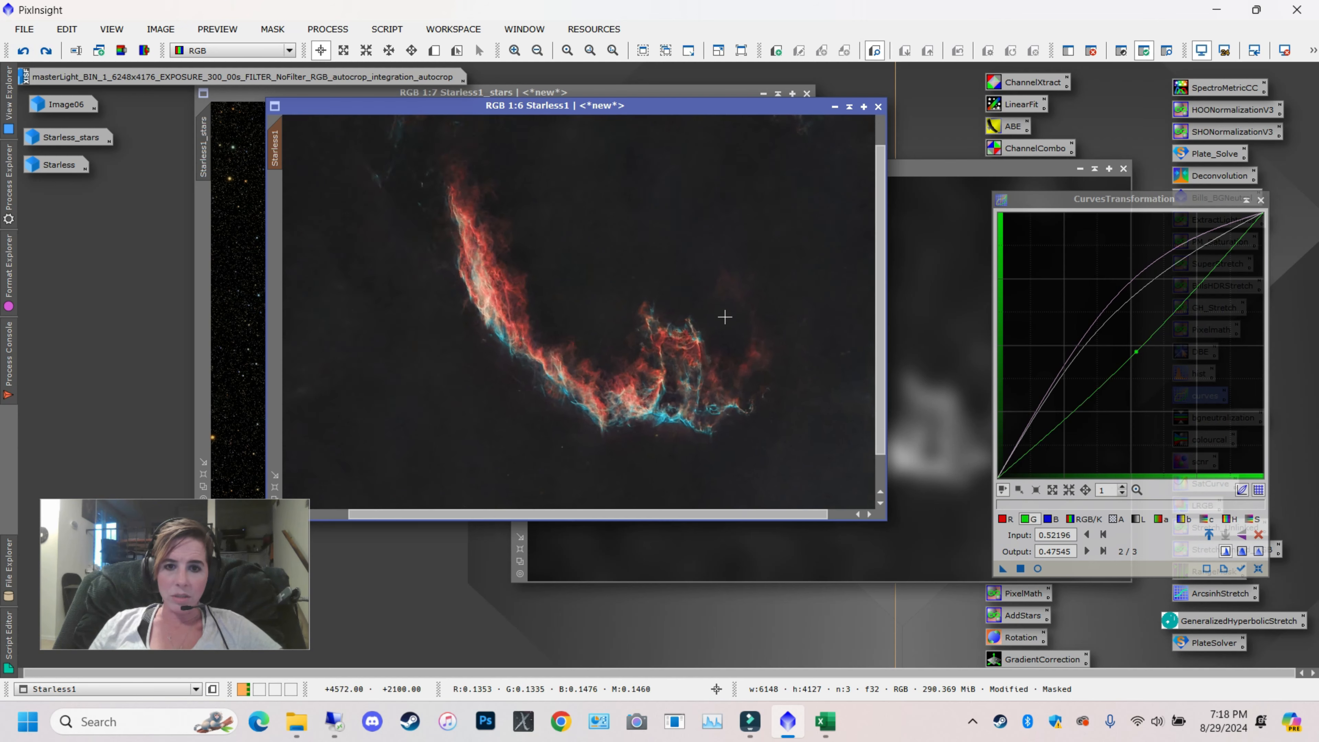
pyautogui.scroll(3, 696, 317)
pyautogui.click(47, 54)
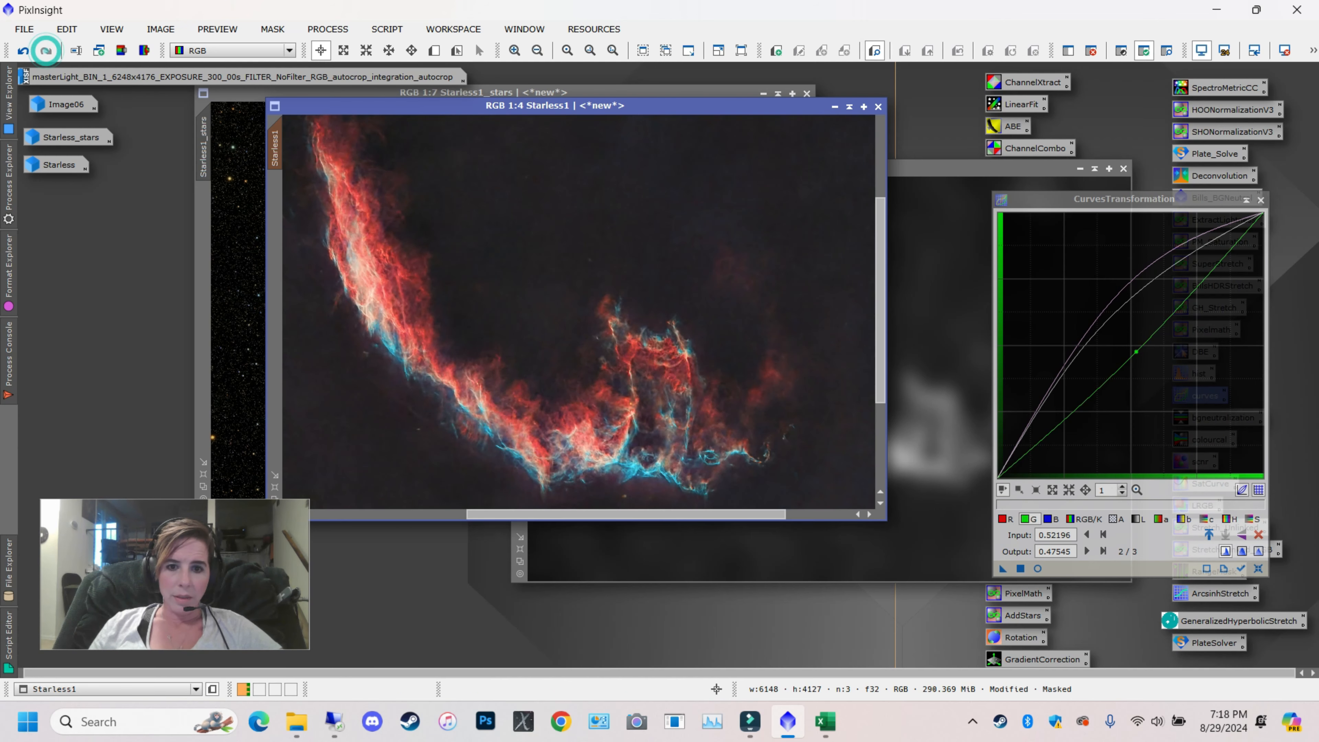
pyautogui.scroll(-1, 560, 285)
pyautogui.click(21, 54)
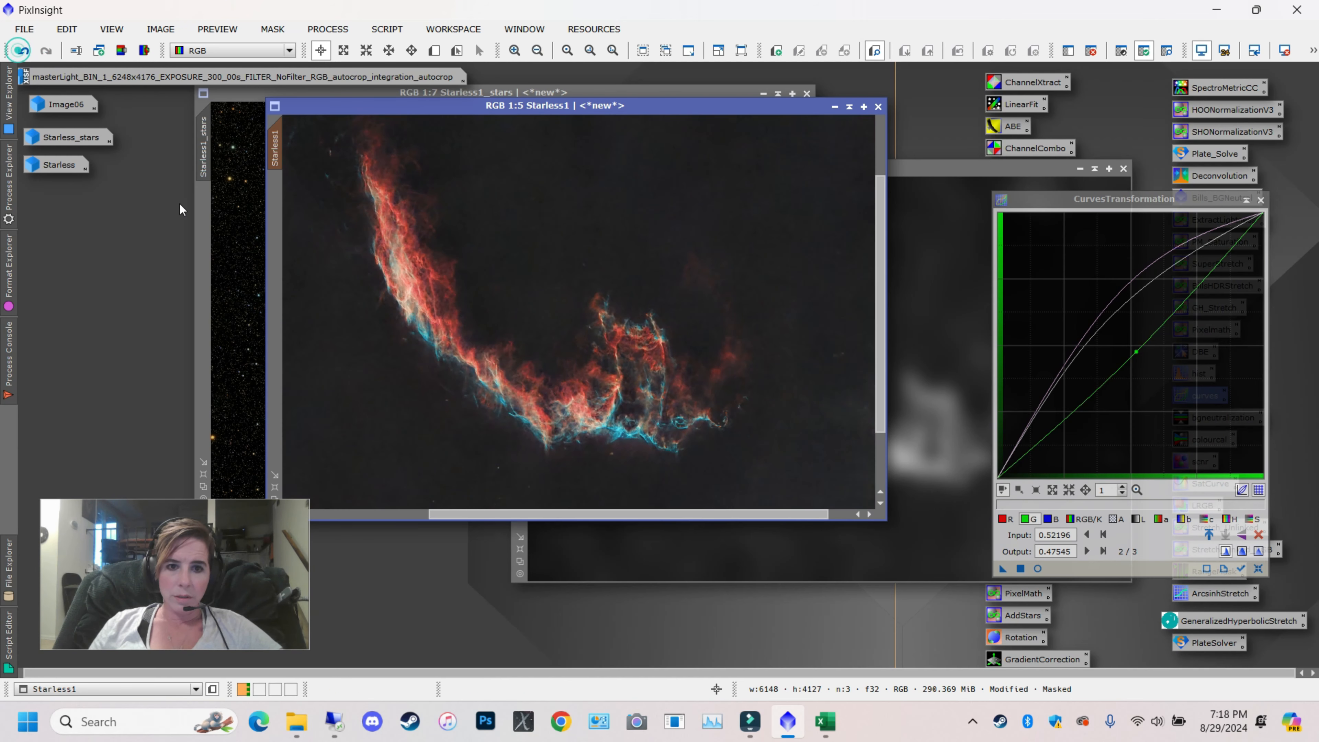
# Examine the bright filaments of the nebula's thick upper arm in Starless1 at 1:1 without the second curves application
pyautogui.scroll(1, 498, 265)
pyautogui.scroll(3, 498, 267)
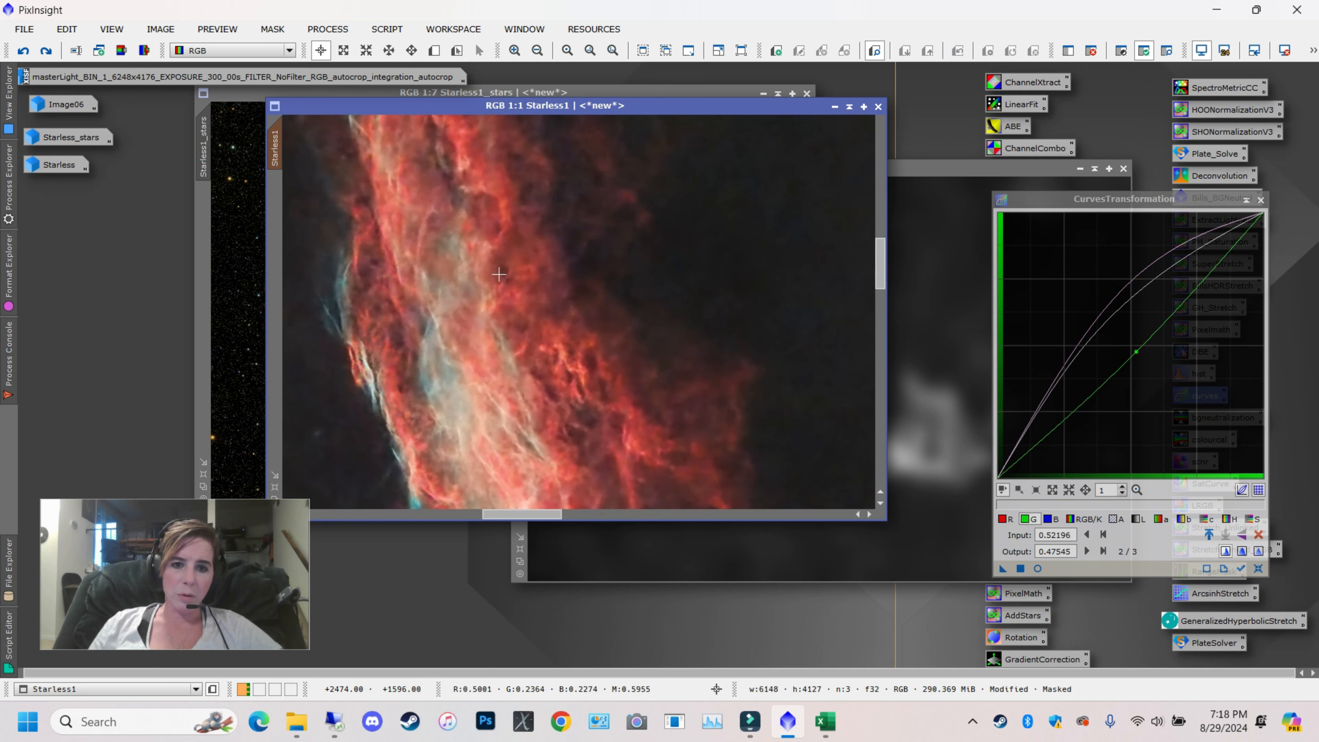
pyautogui.moveTo(881, 270); pyautogui.dragTo(883, 288)
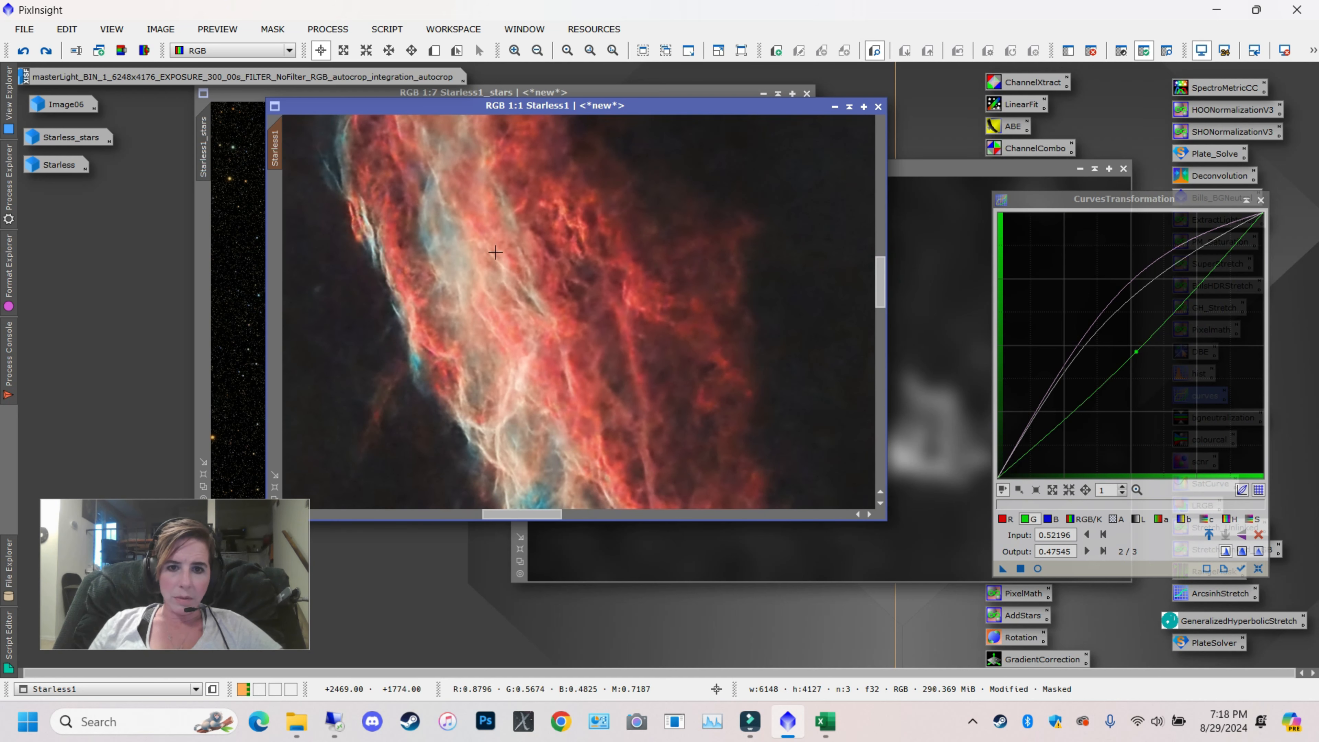
pyautogui.click(521, 281)
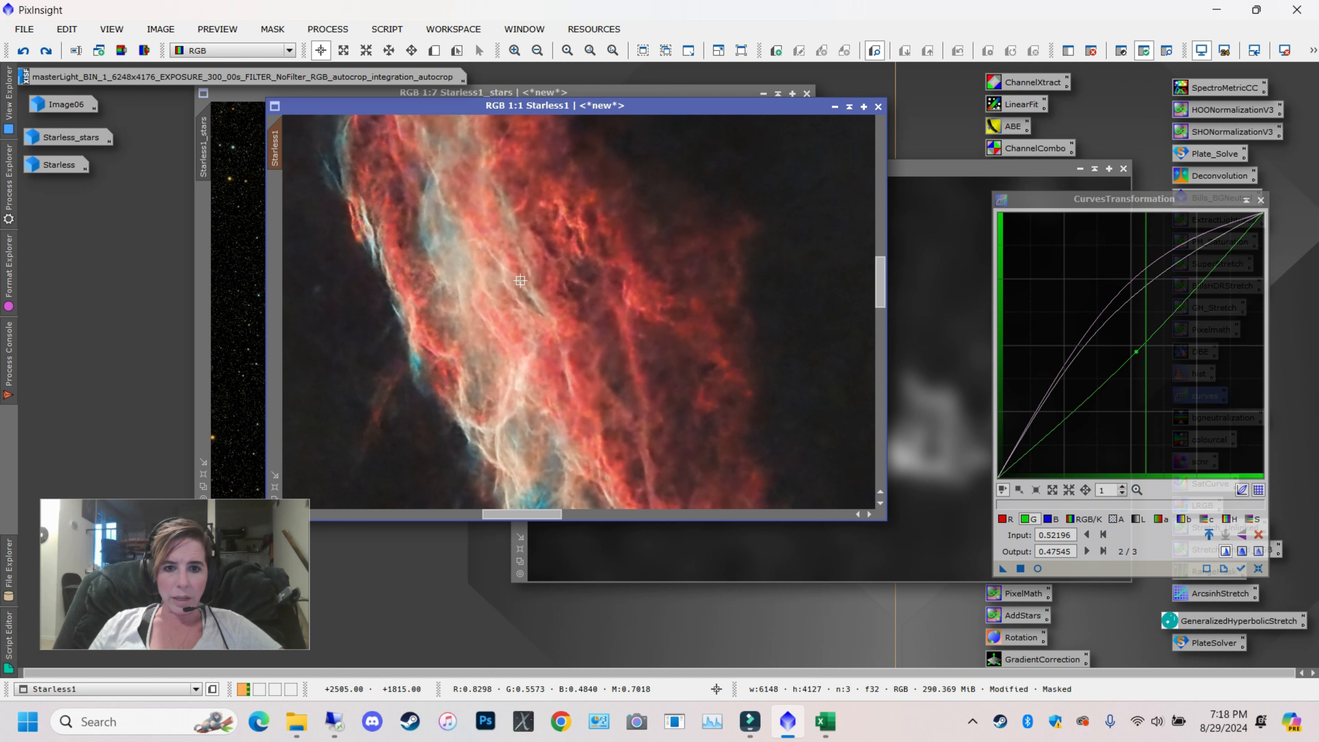
pyautogui.click(516, 336)
pyautogui.click(494, 394)
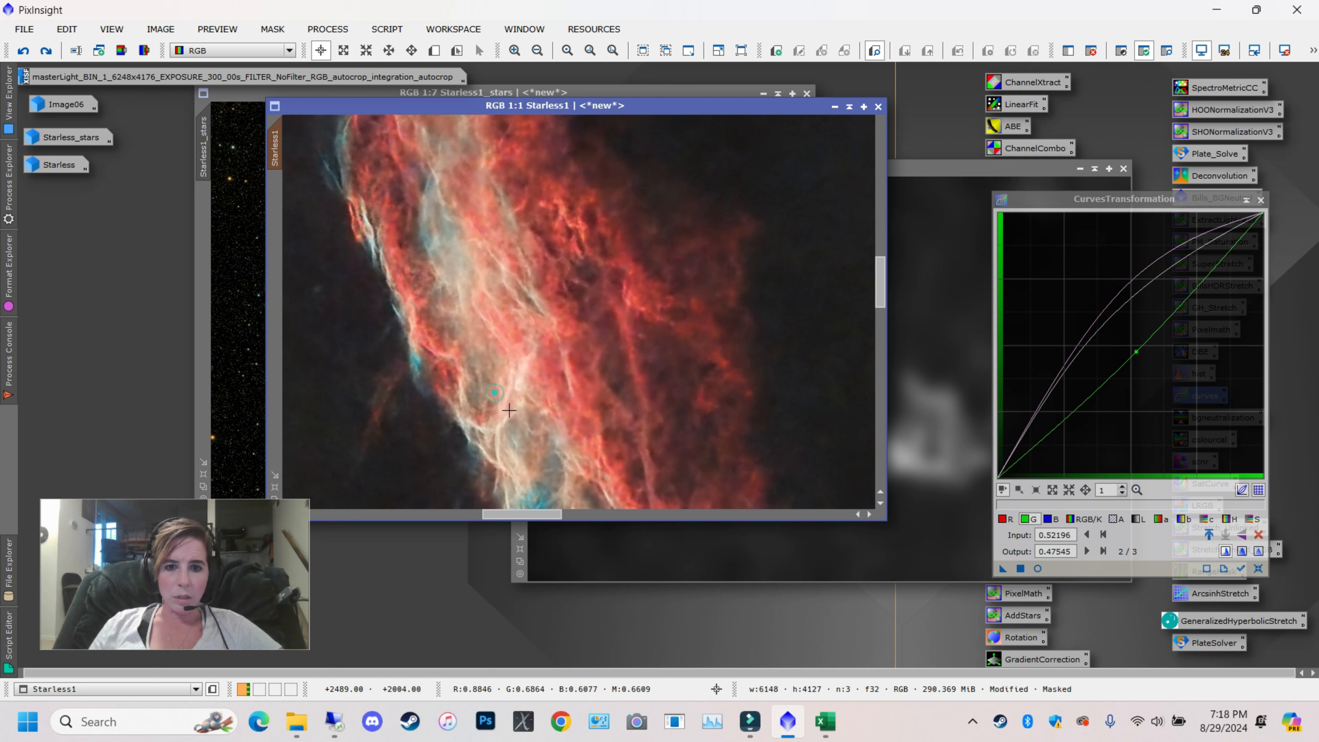
pyautogui.click(538, 421)
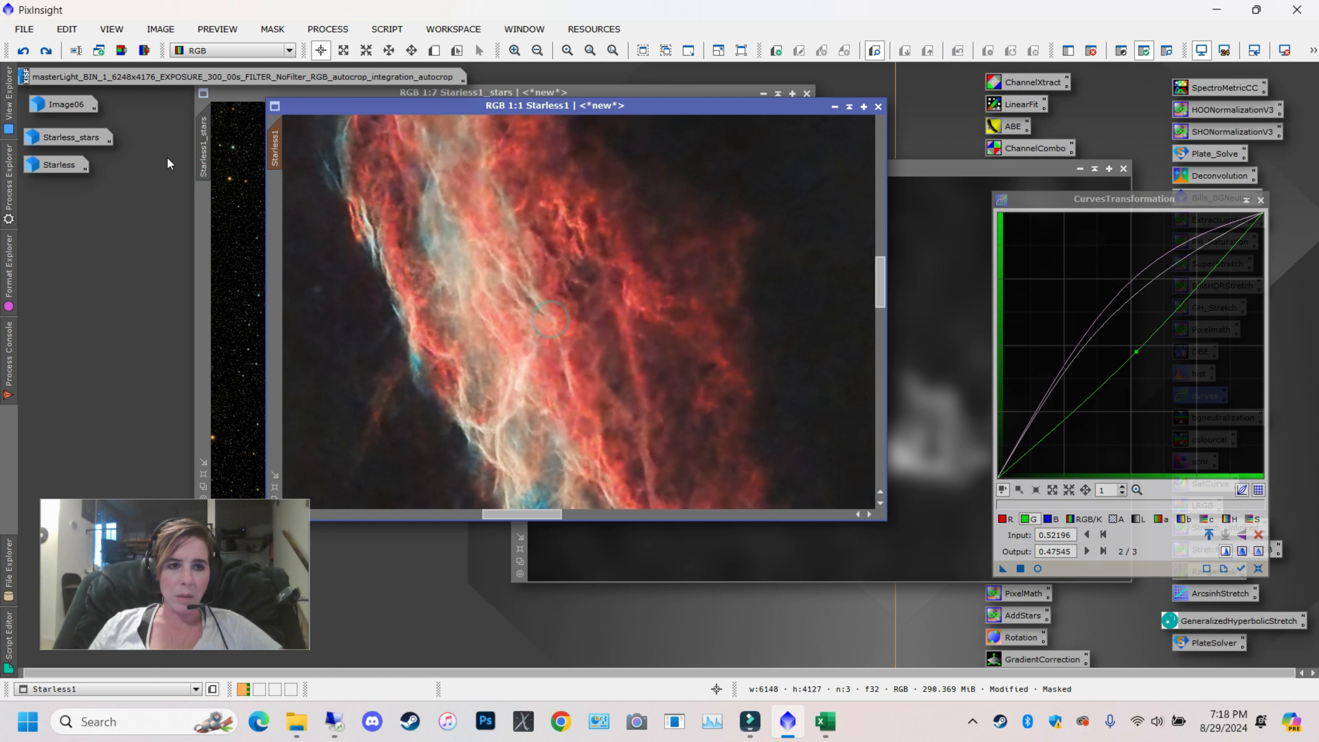
# Redo the second curves application and compare it with the undone state over the whole nebula, leaving it applied
pyautogui.click(45, 53)
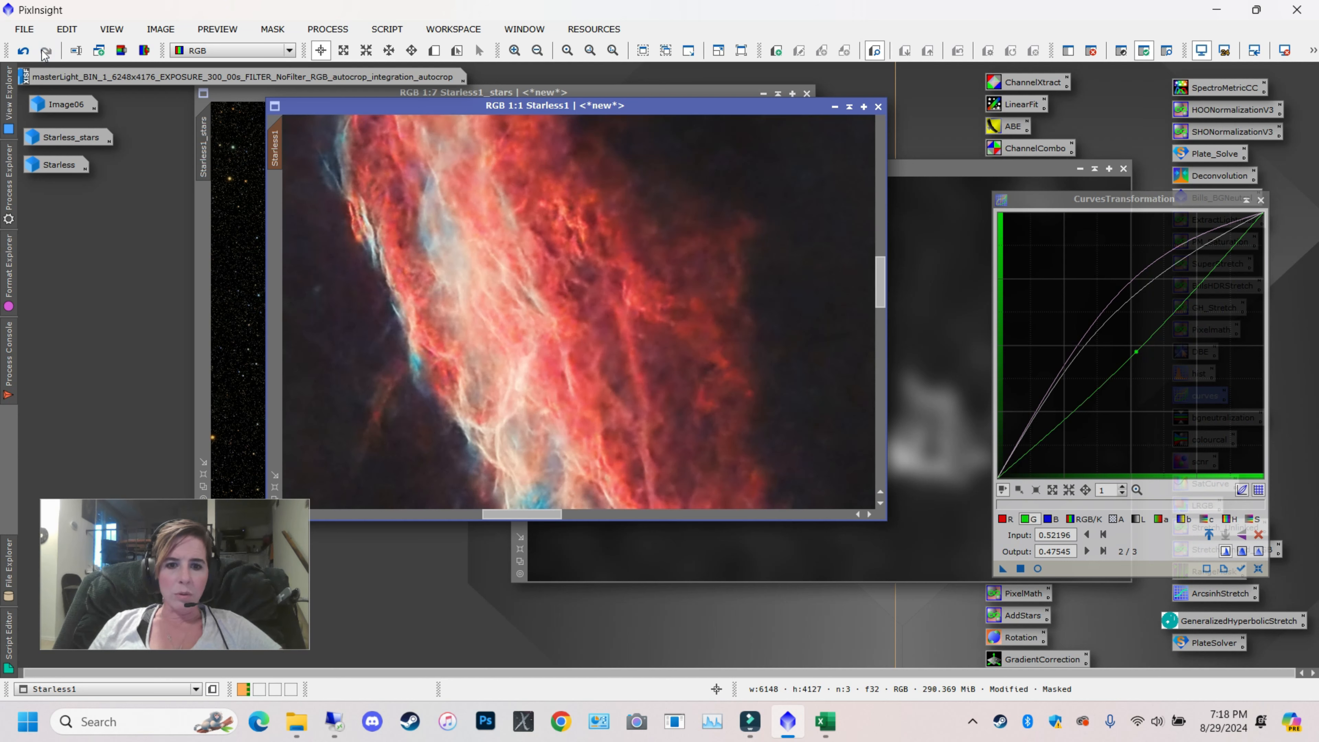
pyautogui.scroll(-6, 661, 350)
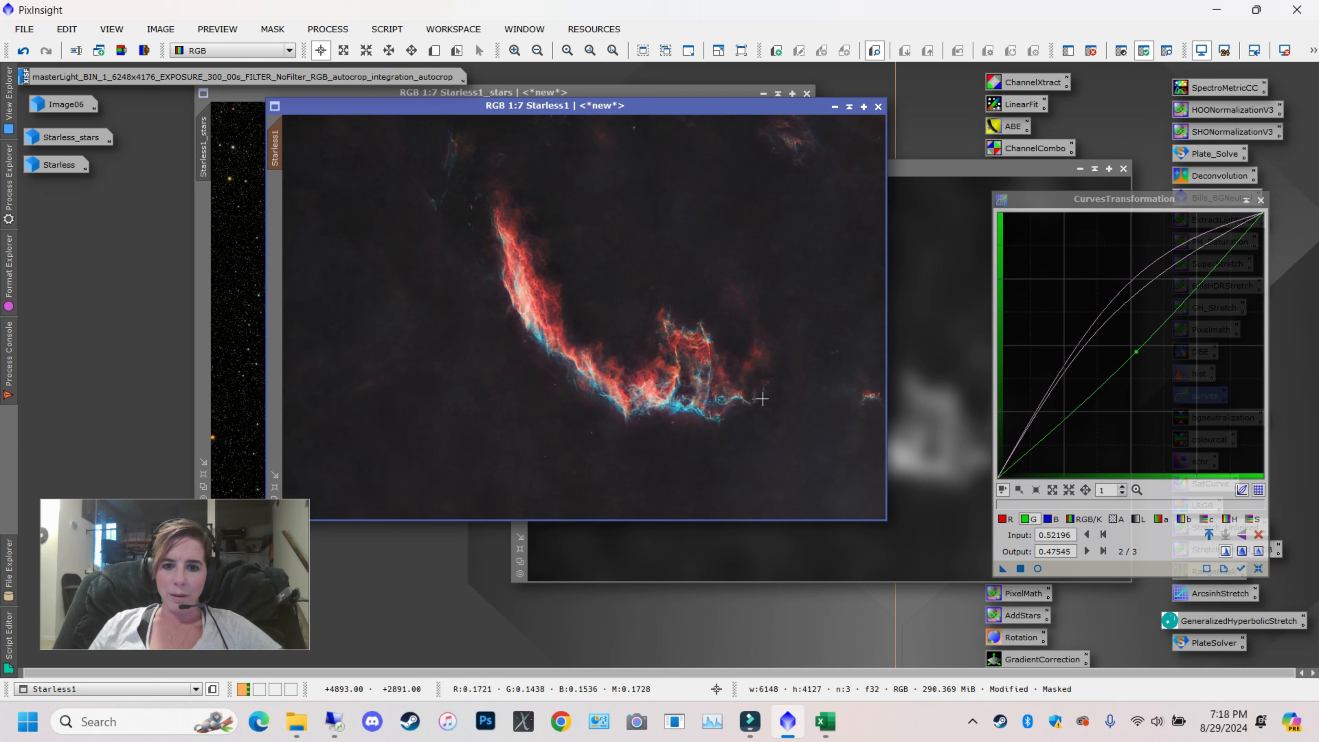
pyautogui.scroll(2, 762, 399)
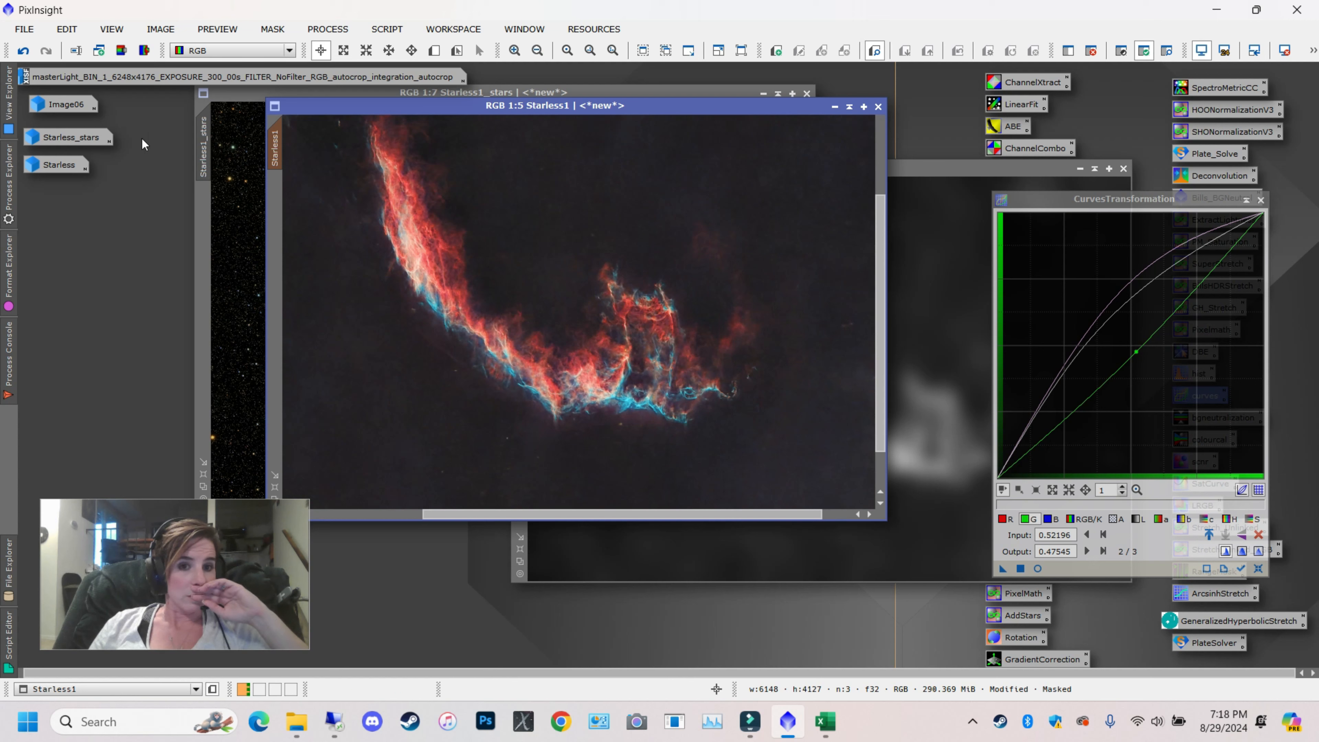
pyautogui.click(23, 51)
pyautogui.click(45, 50)
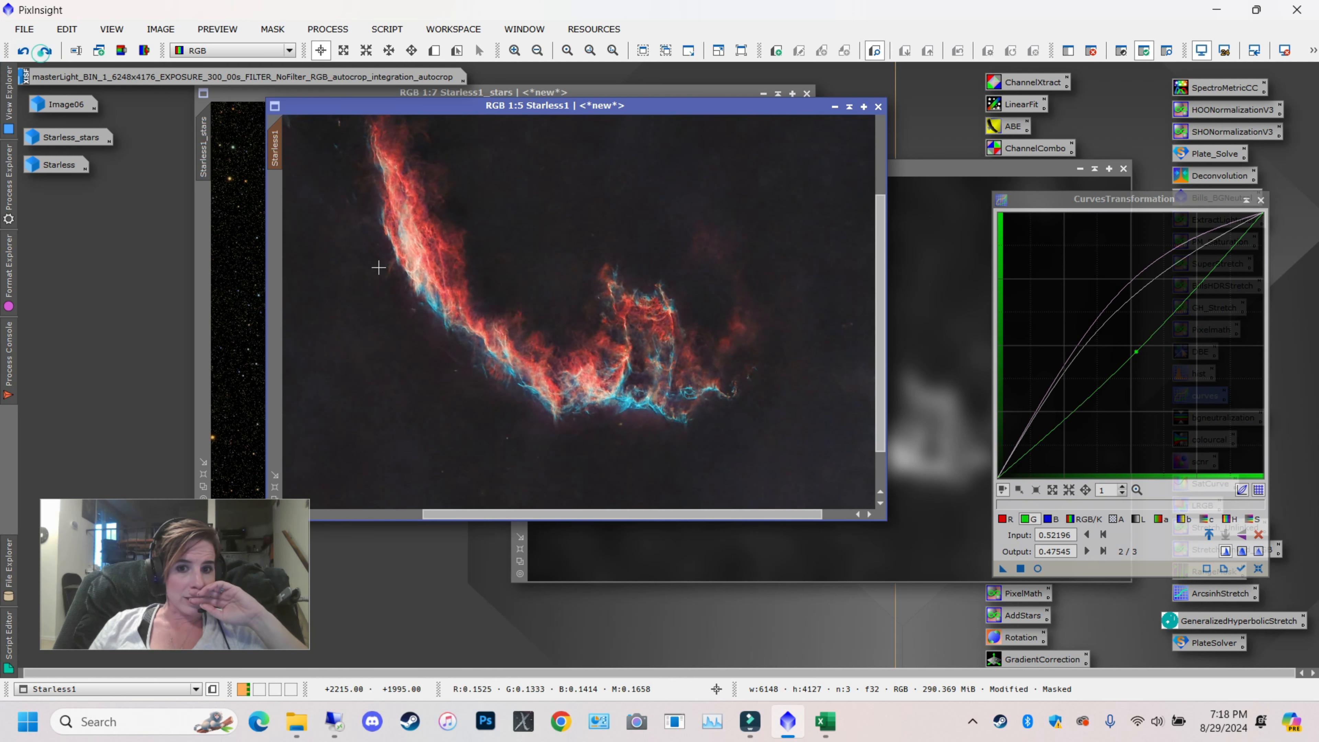
pyautogui.scroll(-3, 531, 307)
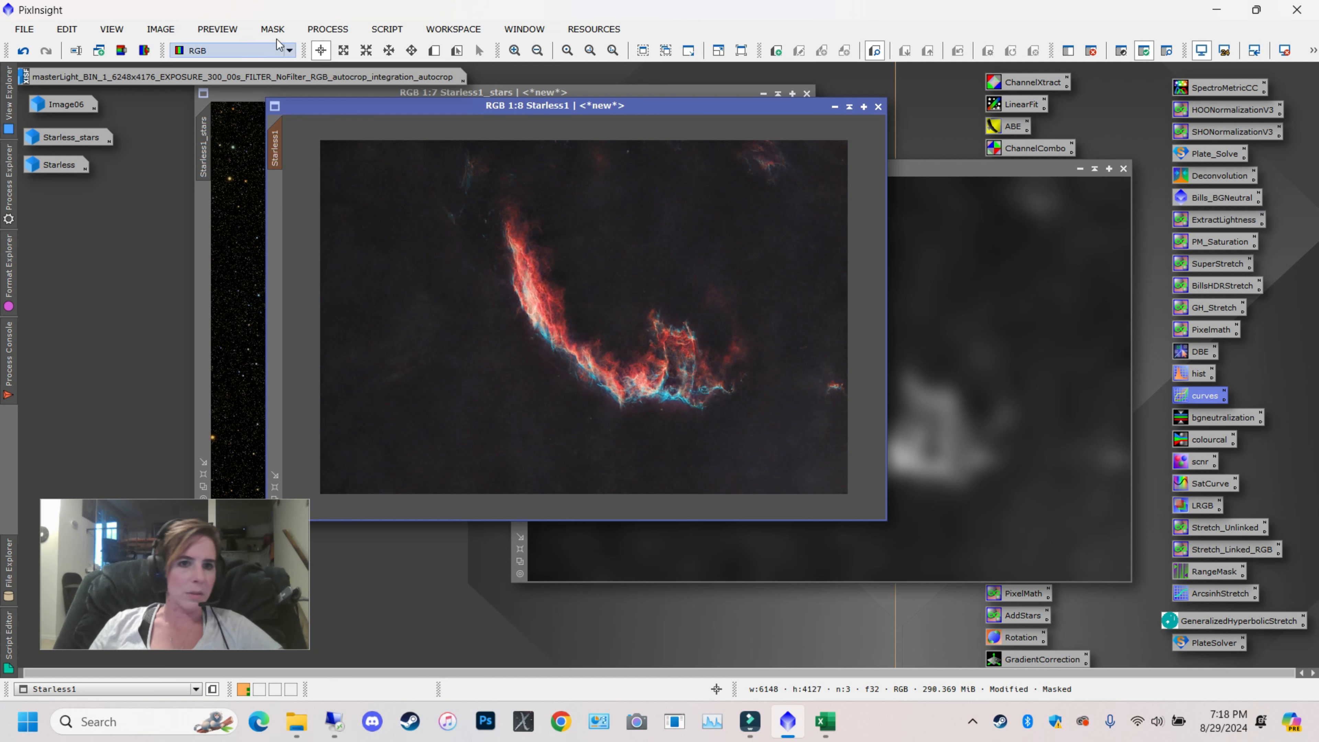
# Remove the mask from Starless1, minimize the range_mask image and park its icon below the Starless icon
pyautogui.click(272, 29)
pyautogui.click(296, 71)
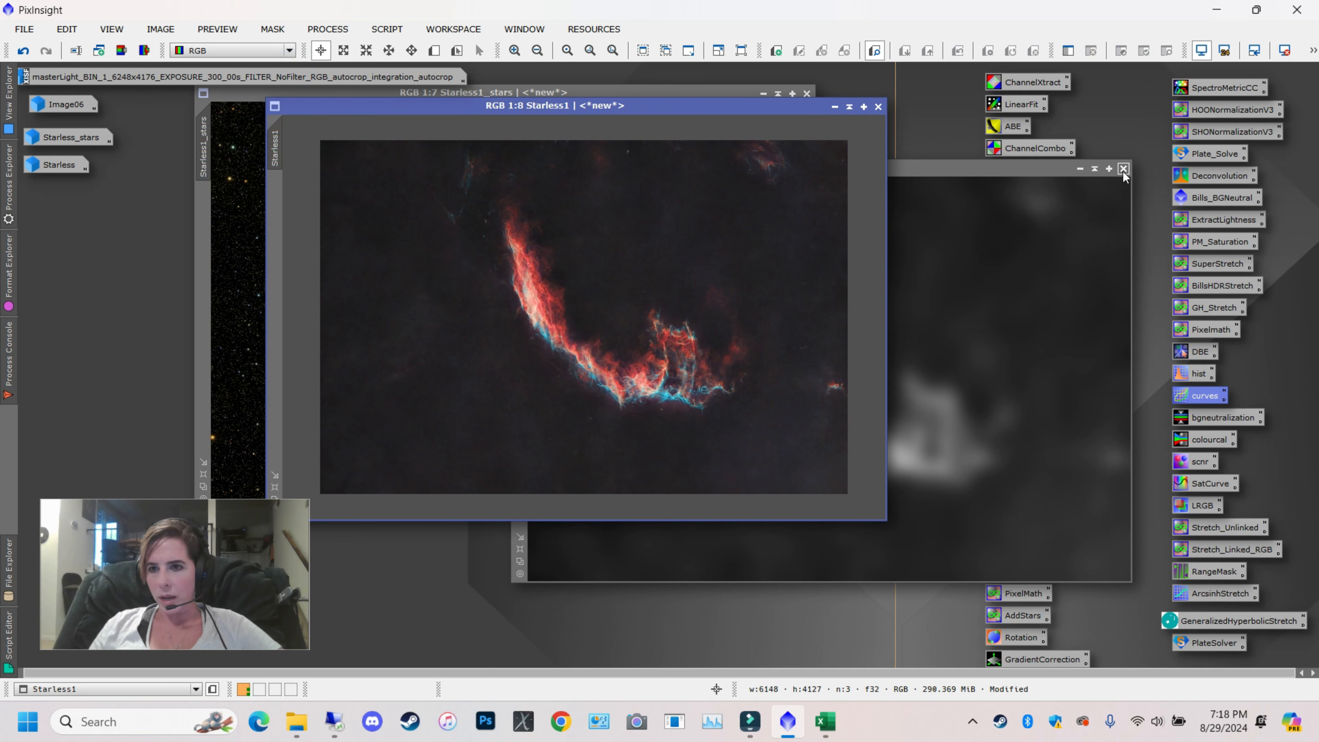
pyautogui.click(1081, 169)
pyautogui.moveTo(869, 378); pyautogui.dragTo(66, 214)
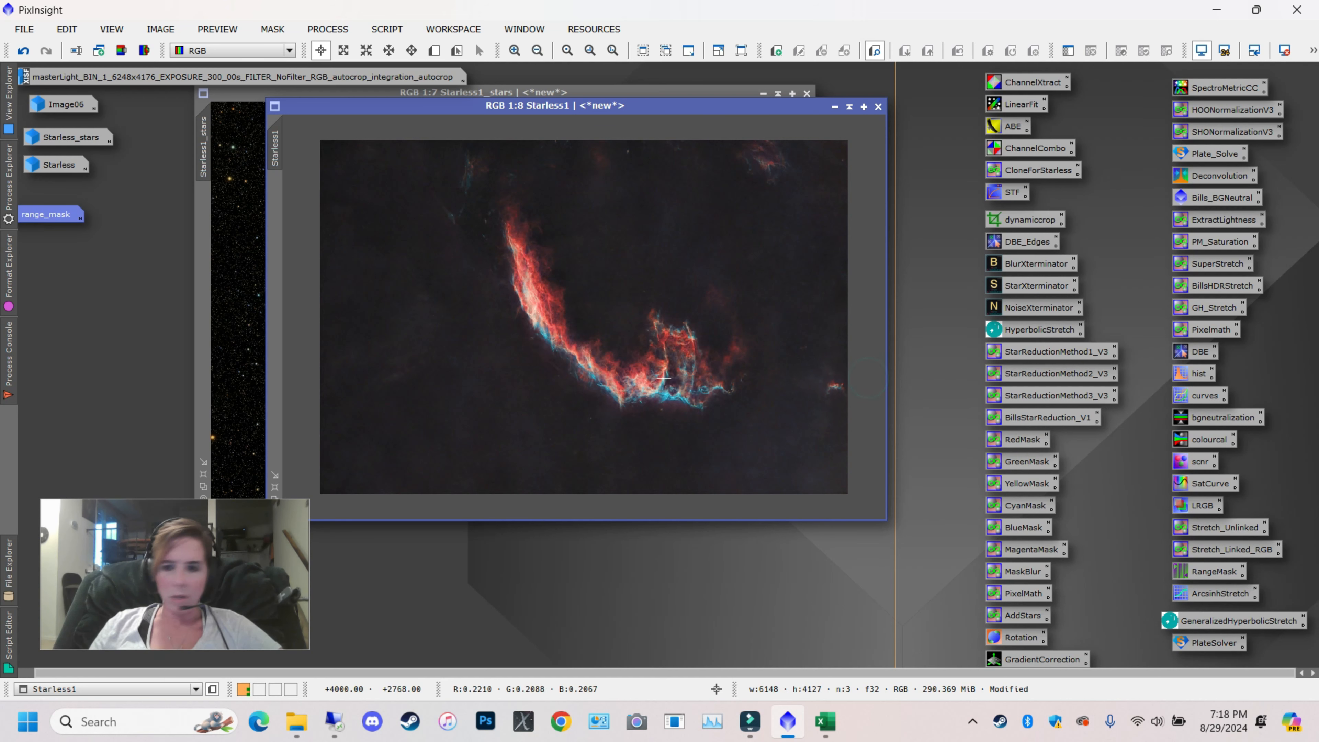
# Add the stars back to Starless1 as a new image using the AddStars PixelMath expression ~((~$T)*(~Starless_stars))
pyautogui.doubleClick(1021, 618)
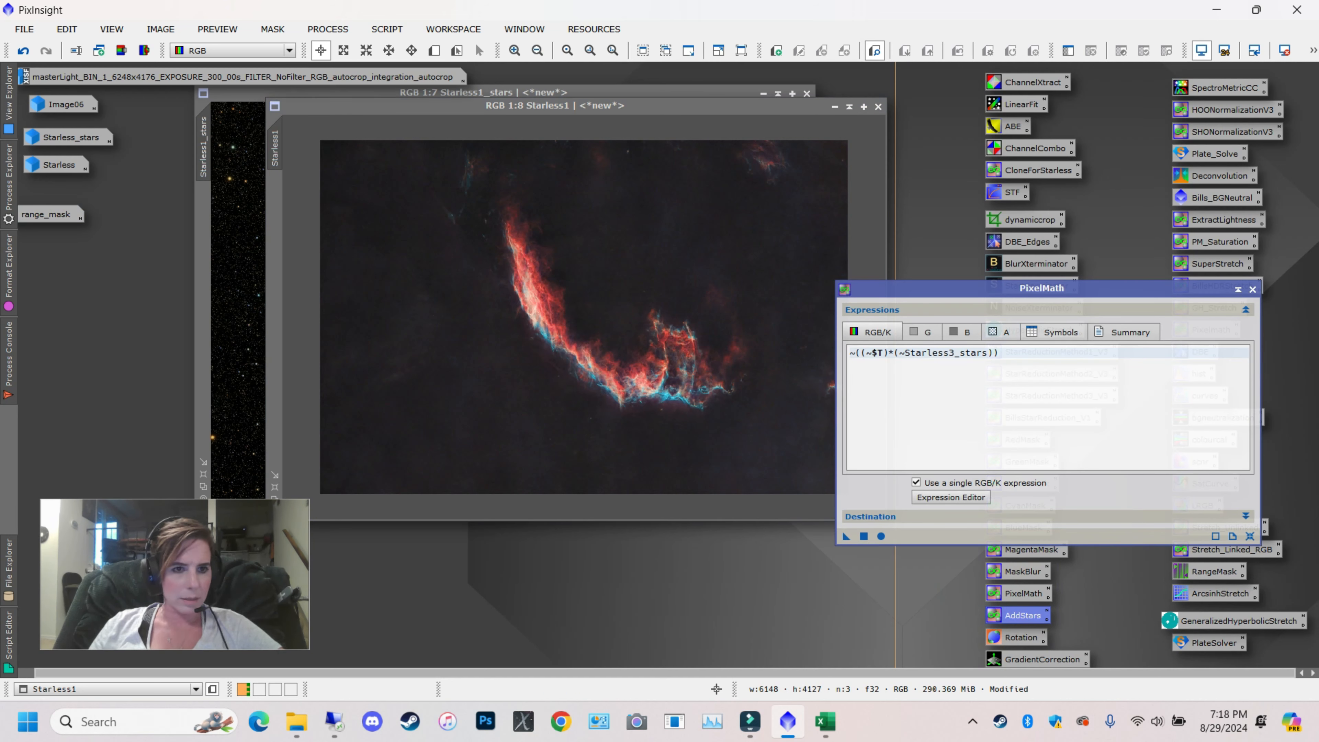
pyautogui.moveTo(66, 169)
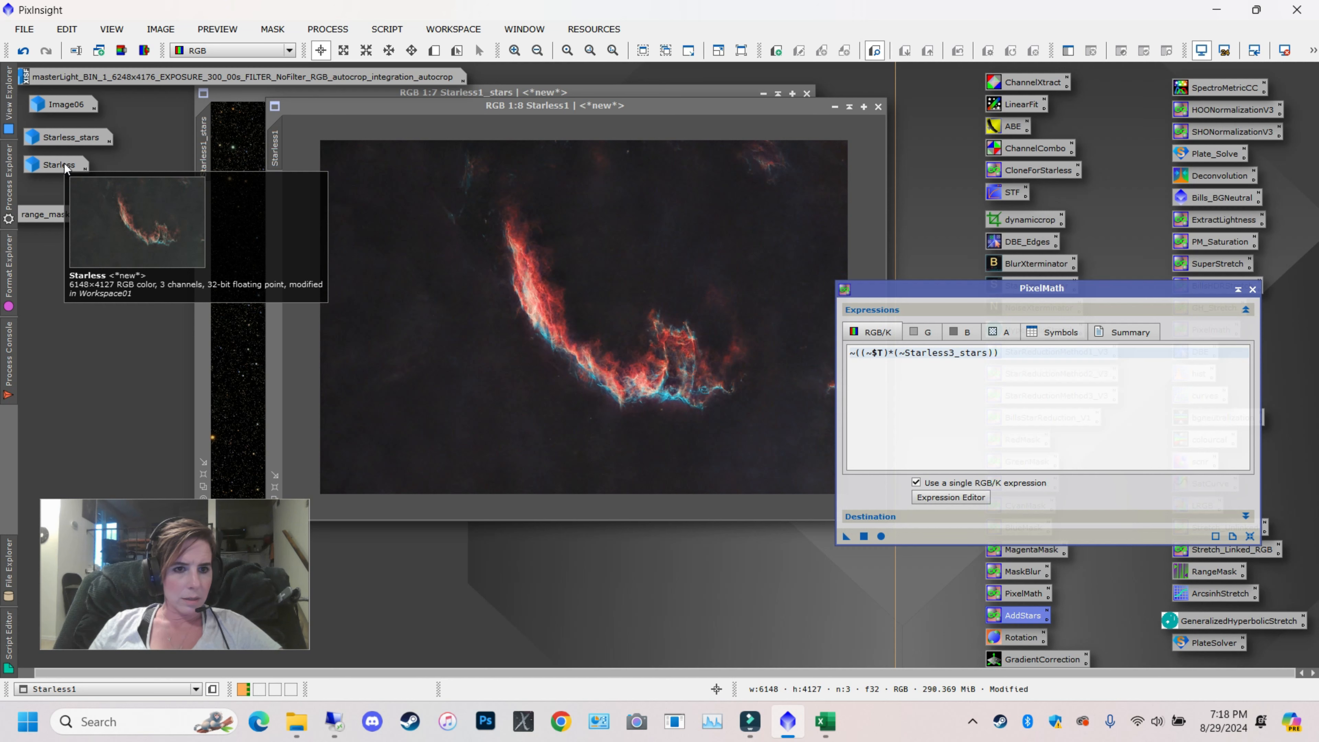
pyautogui.moveTo(70, 147)
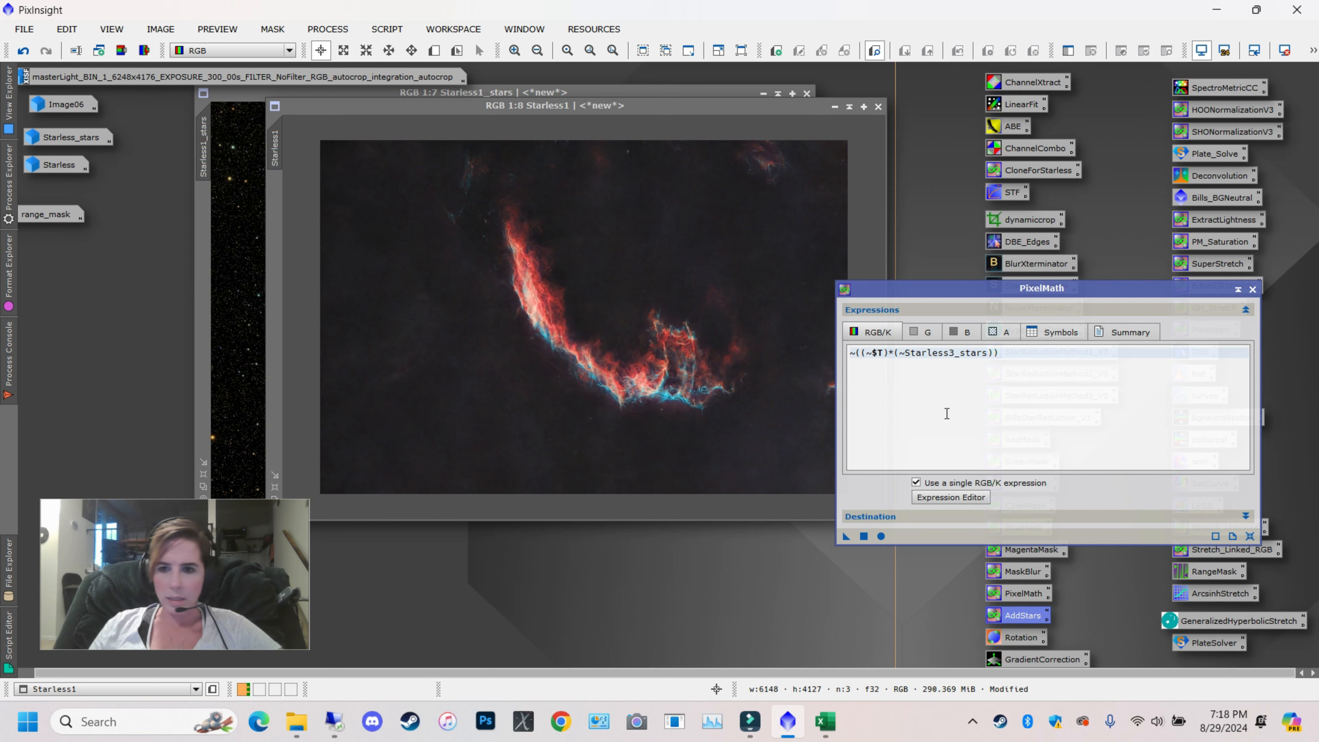
pyautogui.click(955, 356)
pyautogui.press('BackSpace')
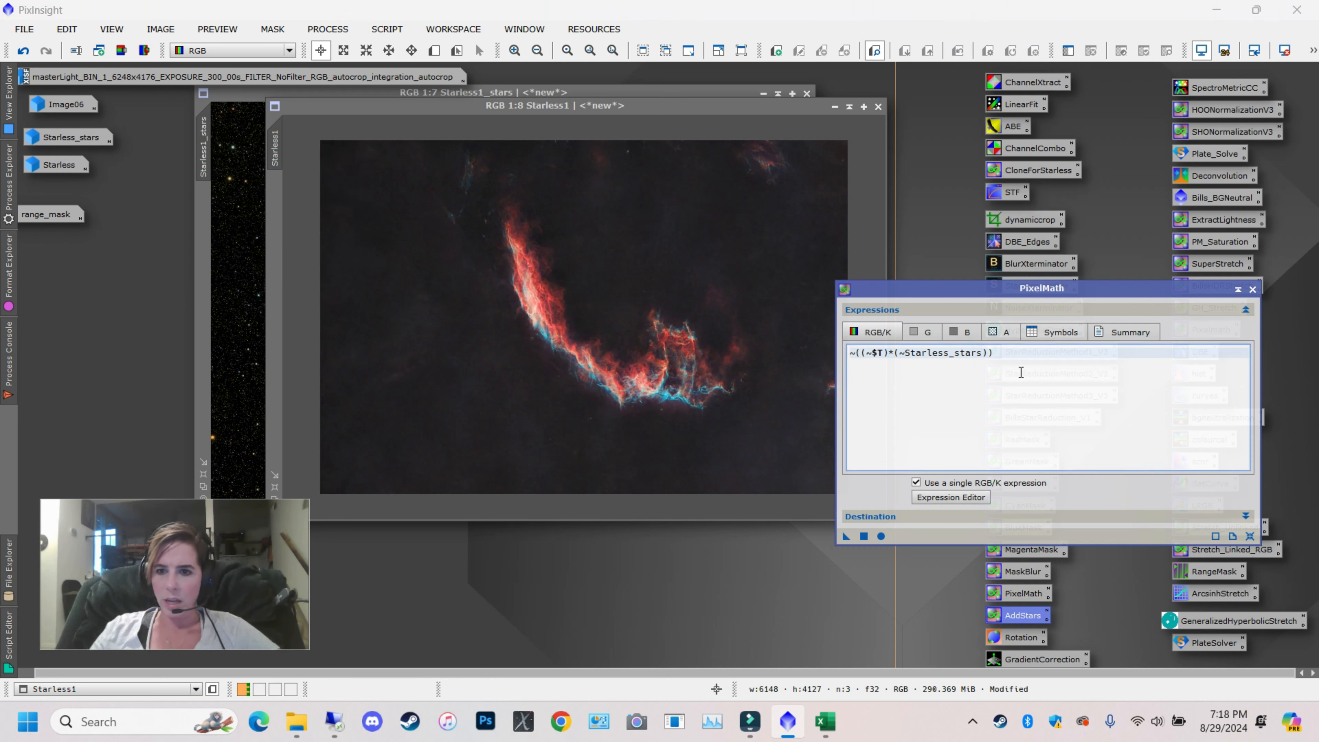
pyautogui.moveTo(846, 536); pyautogui.dragTo(583, 339)
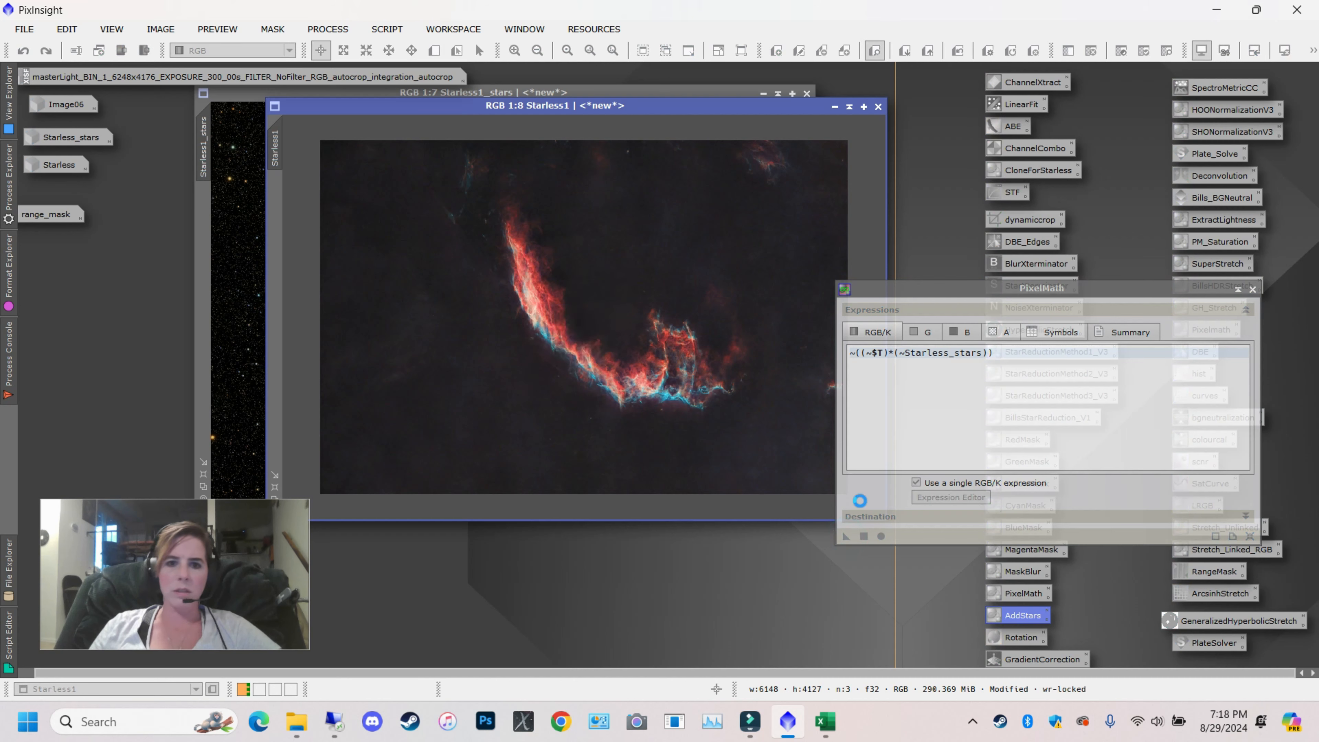
pyautogui.click(1252, 289)
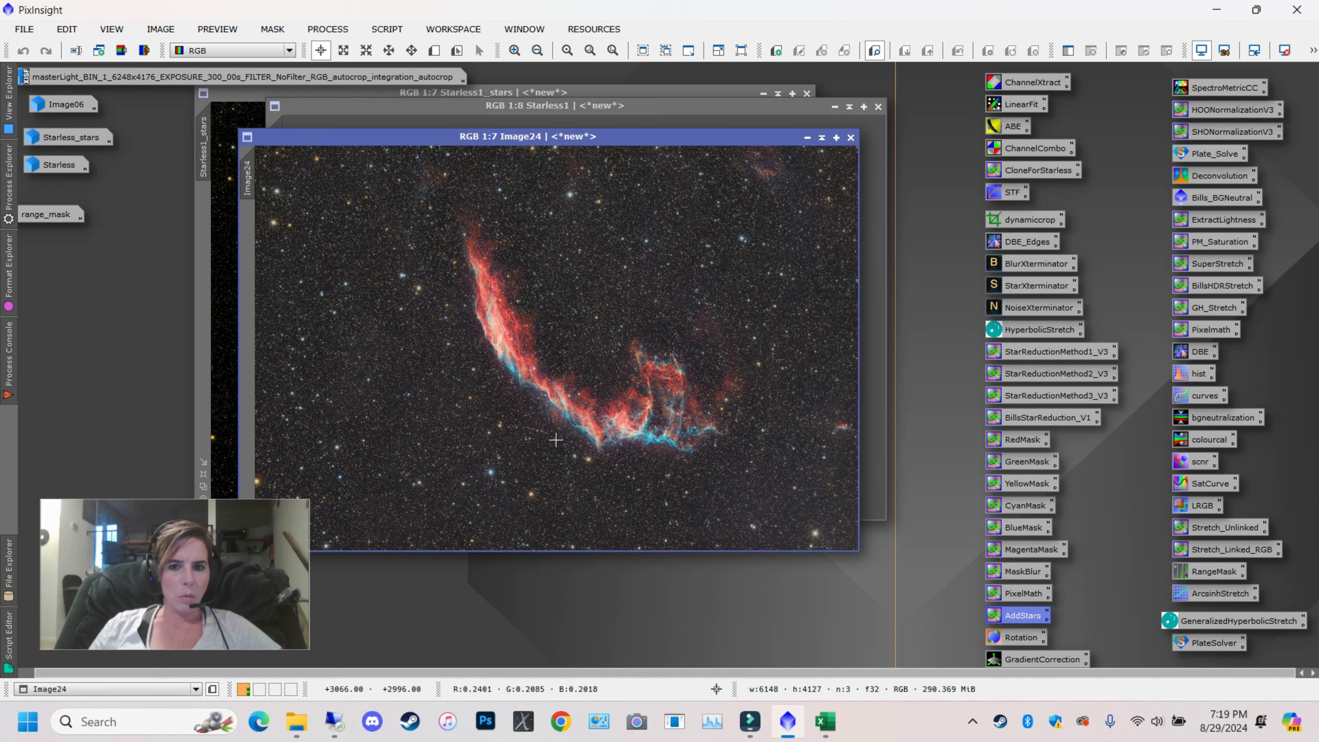
pyautogui.scroll(-3, 795, 330)
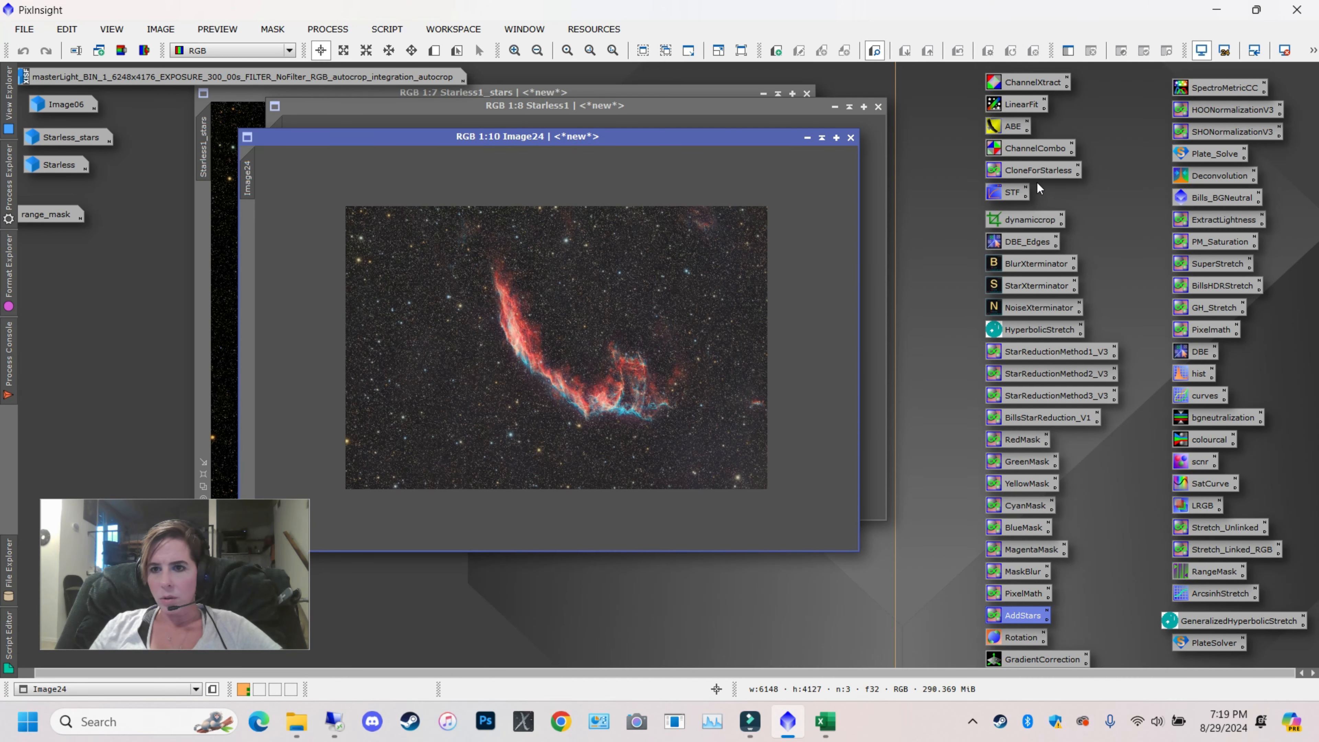
# Clone the combined star-and-nebula image Image24 and reduce the clone's stars with StarReductionMethod3_V3
pyautogui.moveTo(1035, 173); pyautogui.dragTo(831, 452)
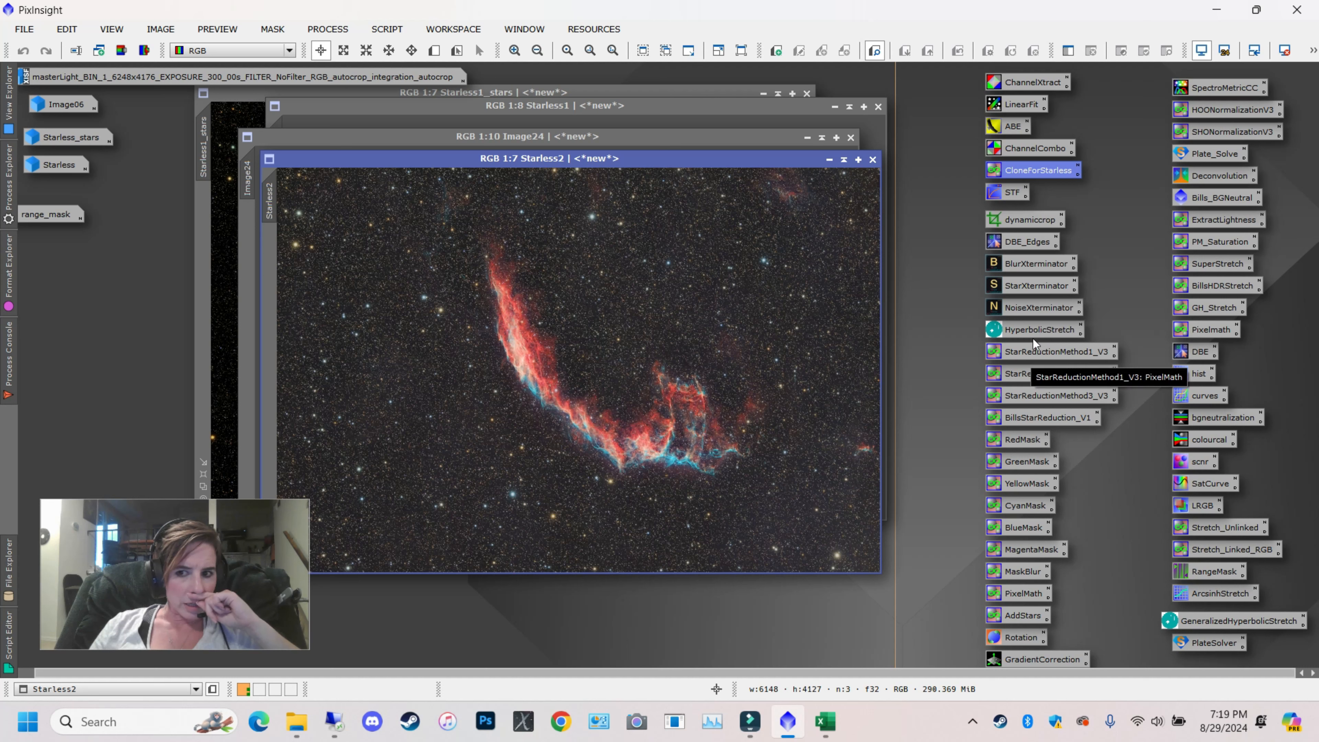
pyautogui.doubleClick(1041, 285)
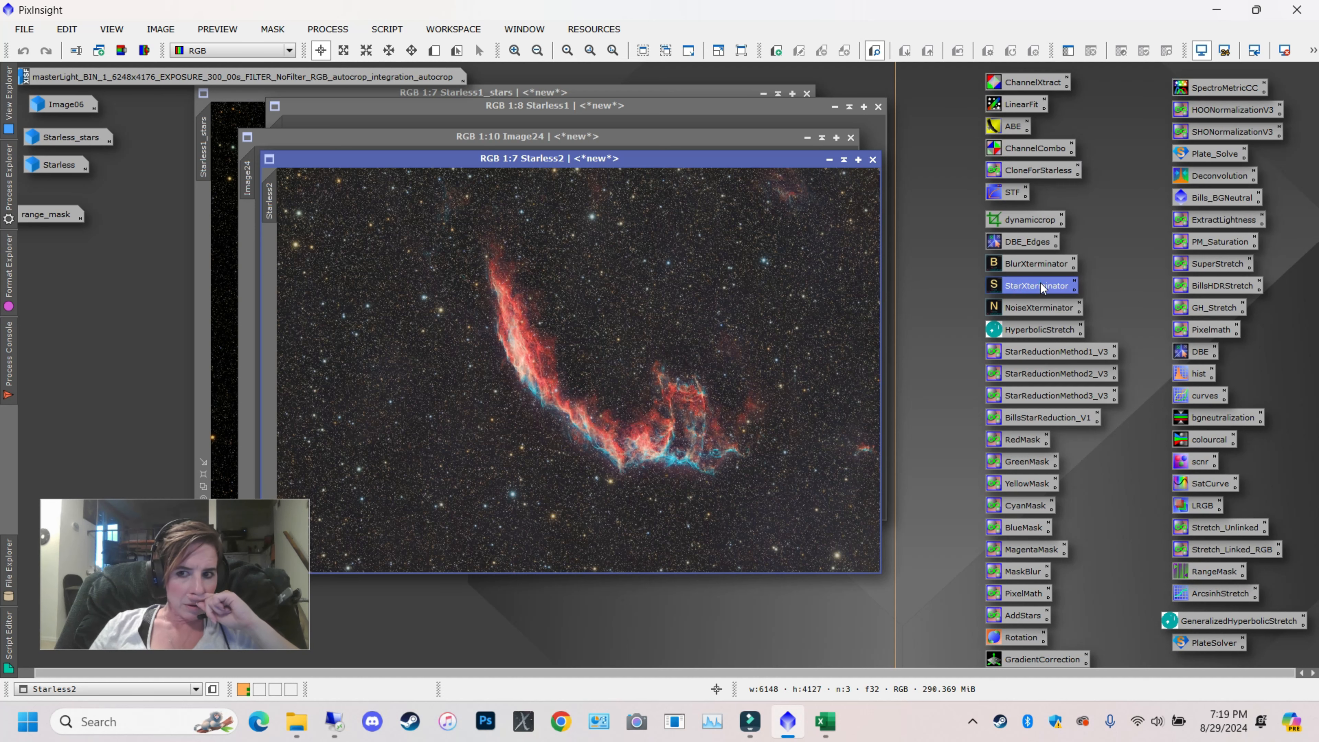
pyautogui.click(1233, 444)
pyautogui.moveTo(1042, 392); pyautogui.dragTo(795, 415)
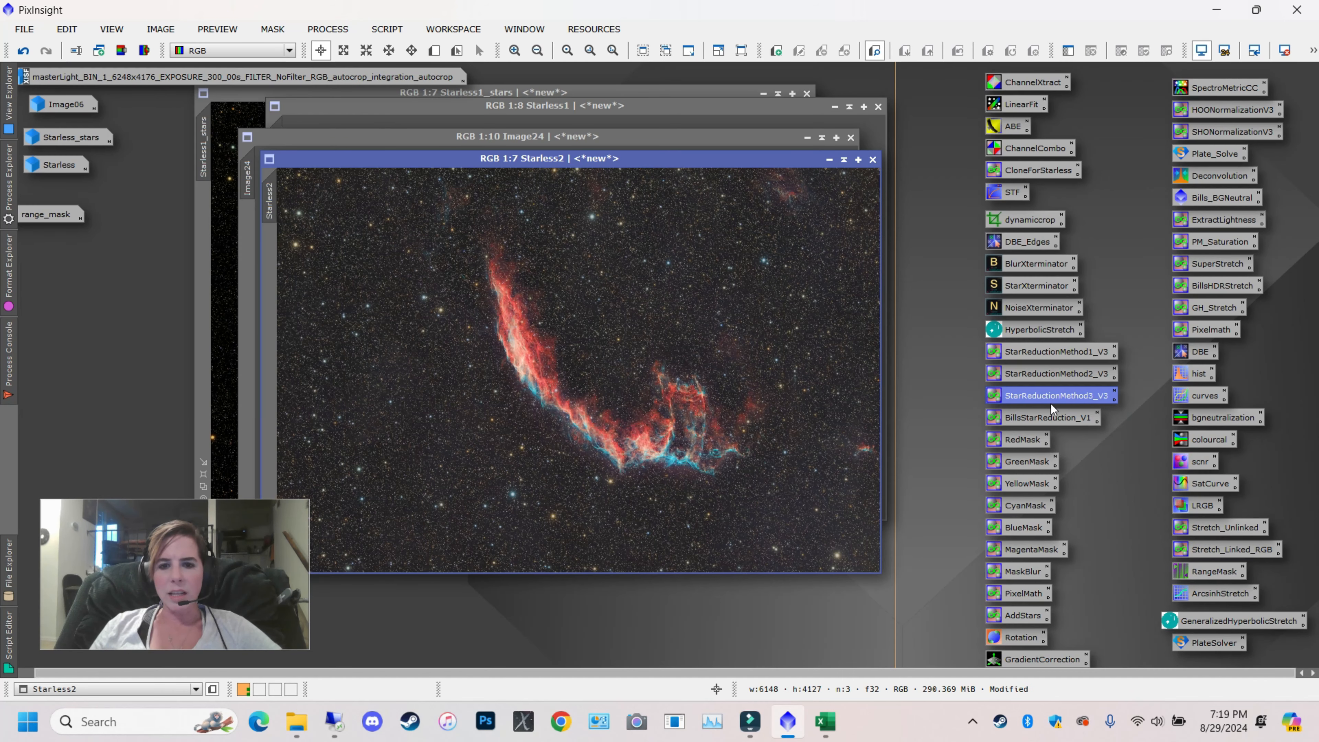
pyautogui.moveTo(1039, 400); pyautogui.dragTo(676, 363)
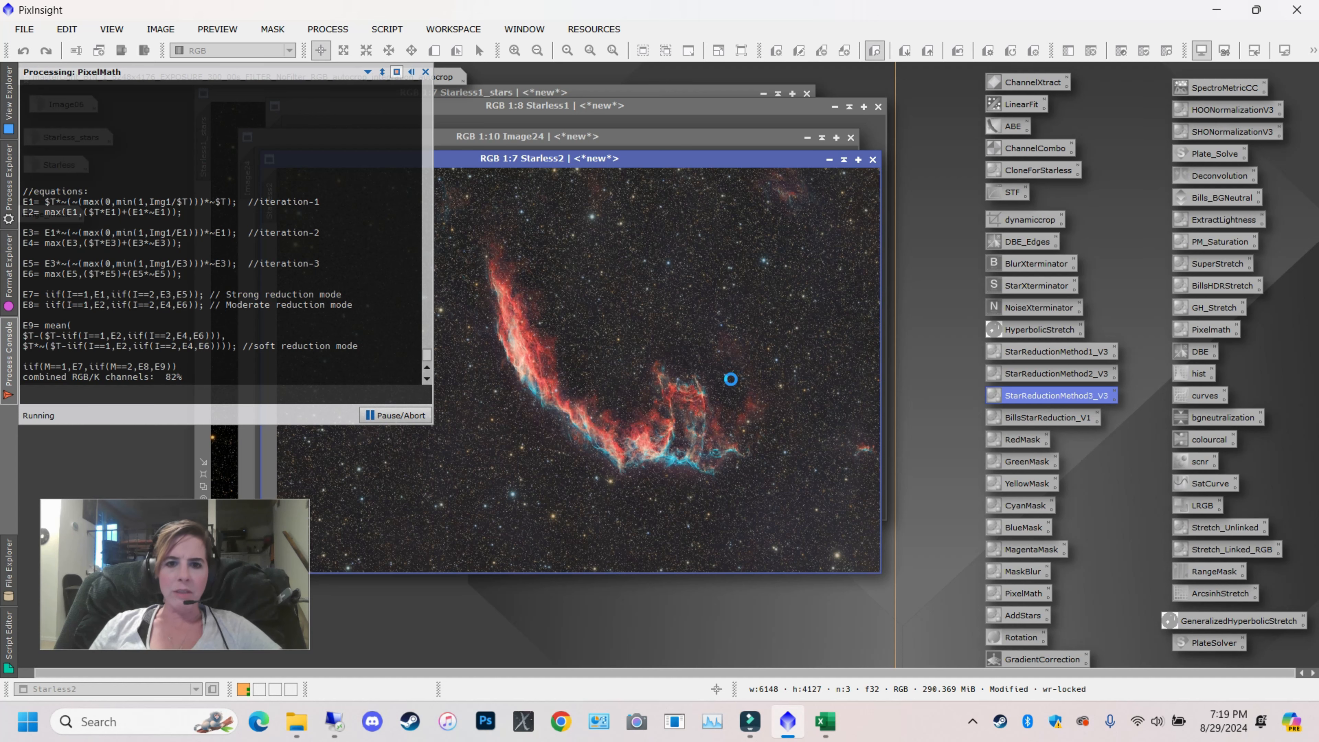
# Examine the star reduction on Starless2 close up and over the whole frame, comparing it with the undone state
pyautogui.scroll(3, 623, 374)
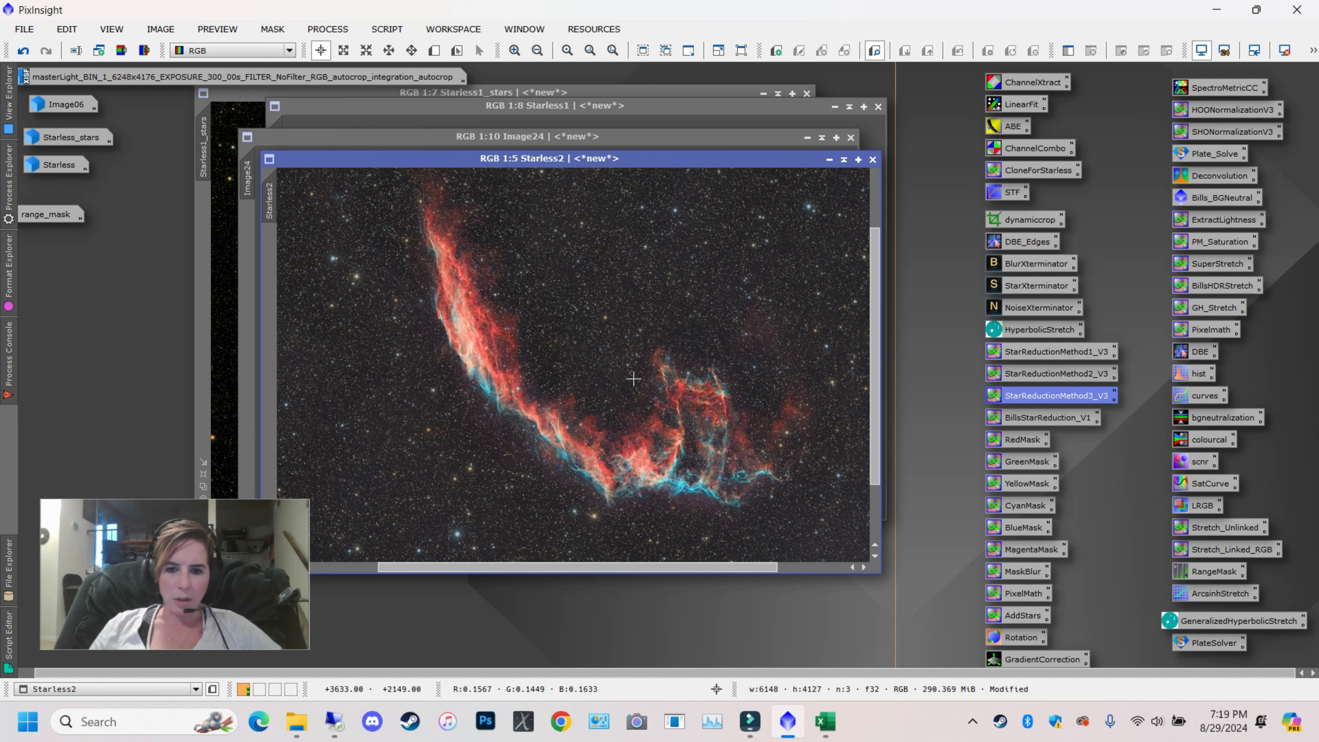
pyautogui.scroll(-4, 645, 369)
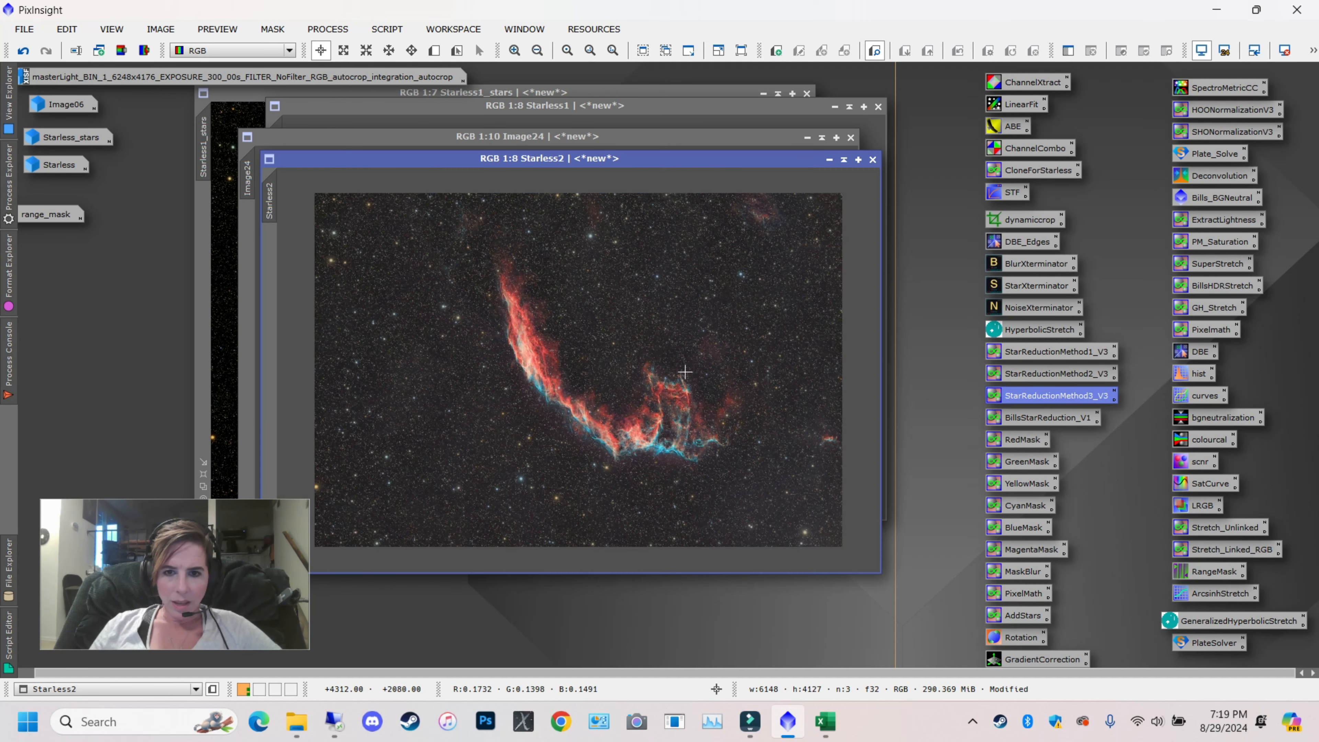
pyautogui.click(28, 55)
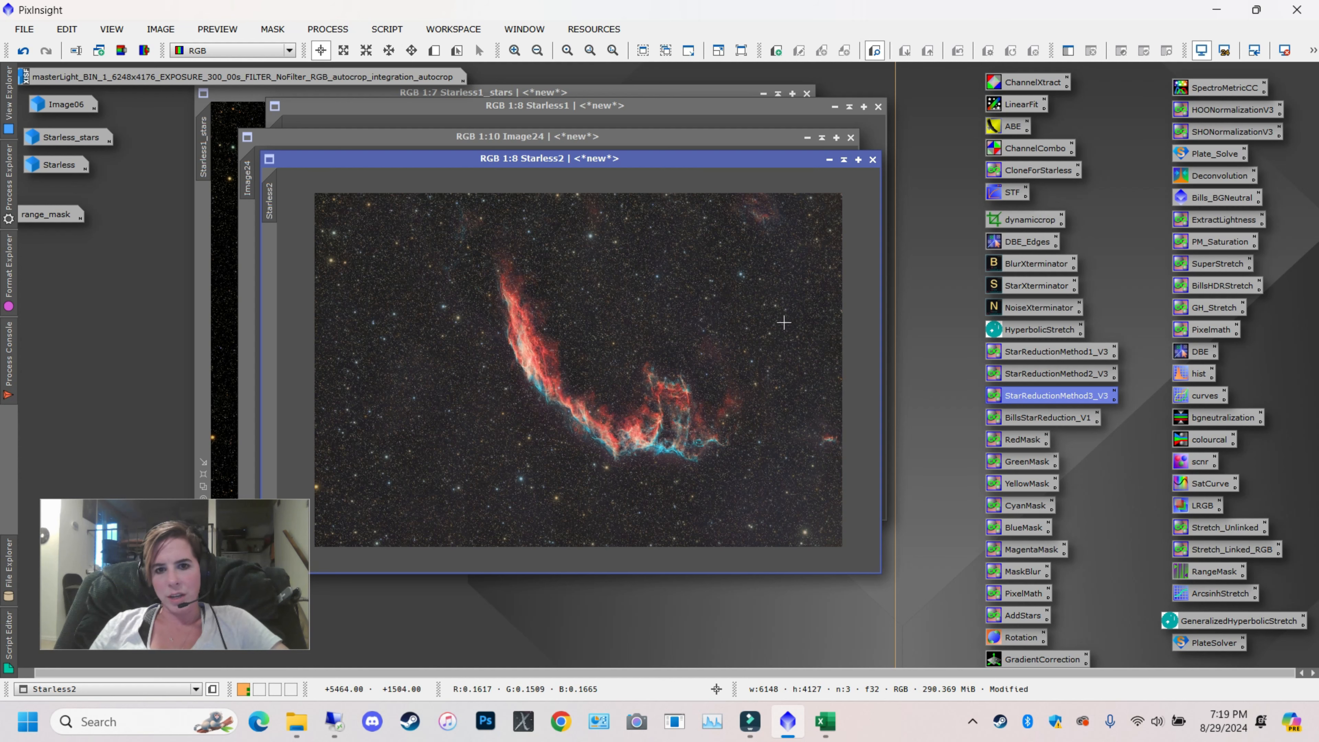
# Clone the Starless2 image with the CloneForStarless process
pyautogui.moveTo(1039, 170); pyautogui.dragTo(623, 294)
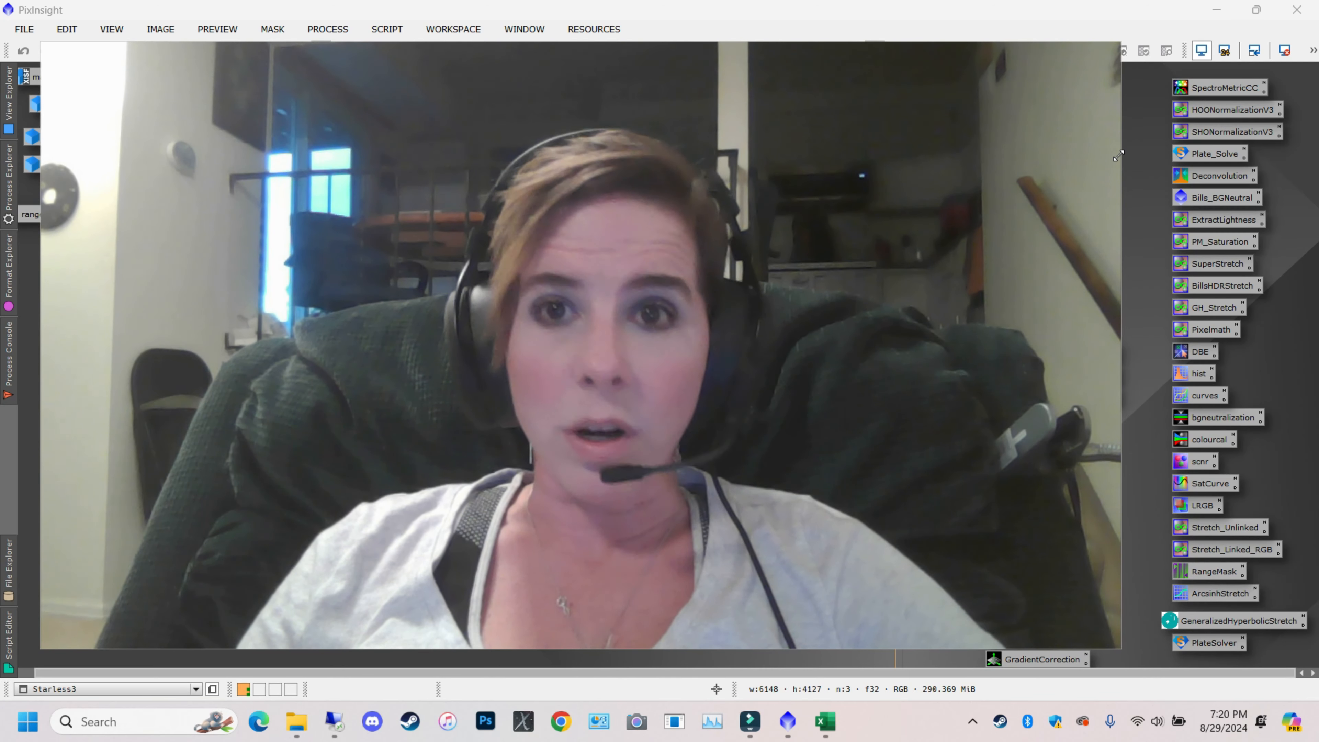
pyautogui.moveTo(1117, 156); pyautogui.dragTo(1113, 164)
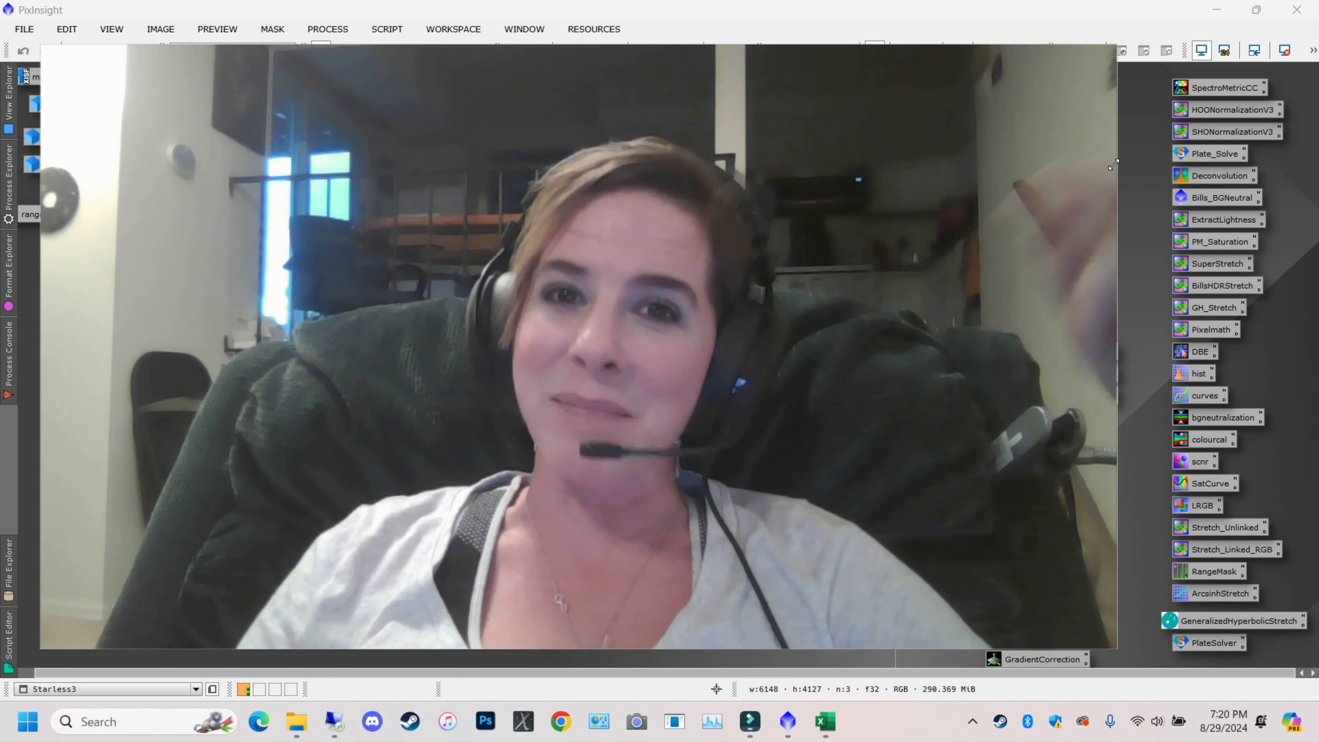
pyautogui.moveTo(1113, 165); pyautogui.dragTo(305, 461)
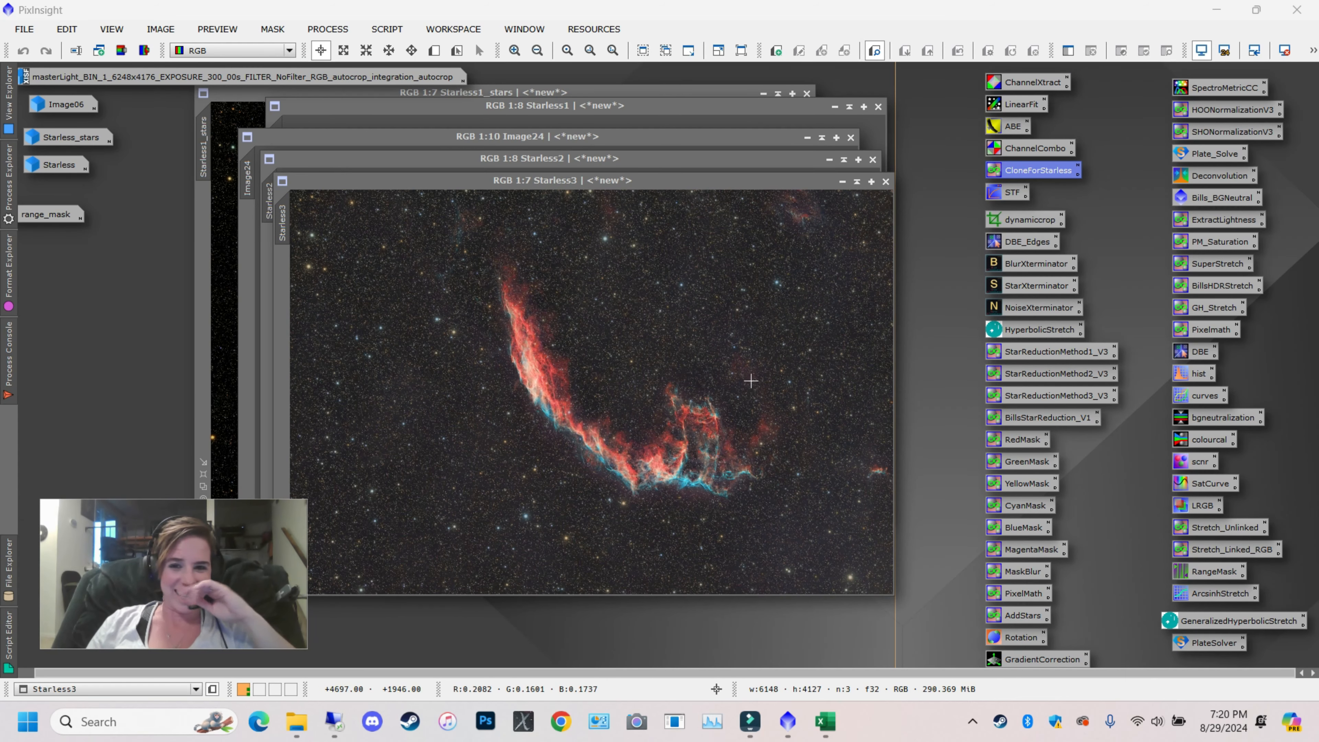
# Clone the Starless3 image with CloneForStarless and move the new copy's window over the other open images
pyautogui.scroll(-1, 751, 381)
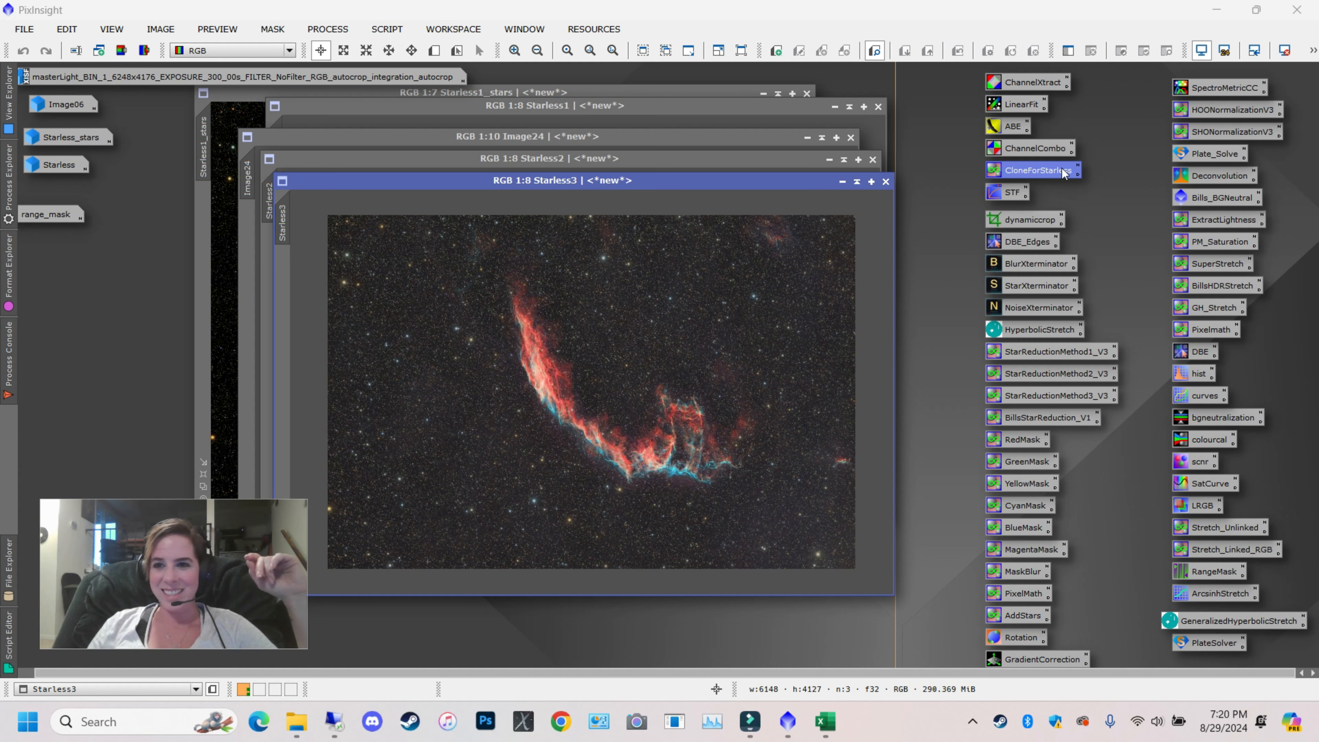
pyautogui.moveTo(1061, 168); pyautogui.dragTo(675, 302)
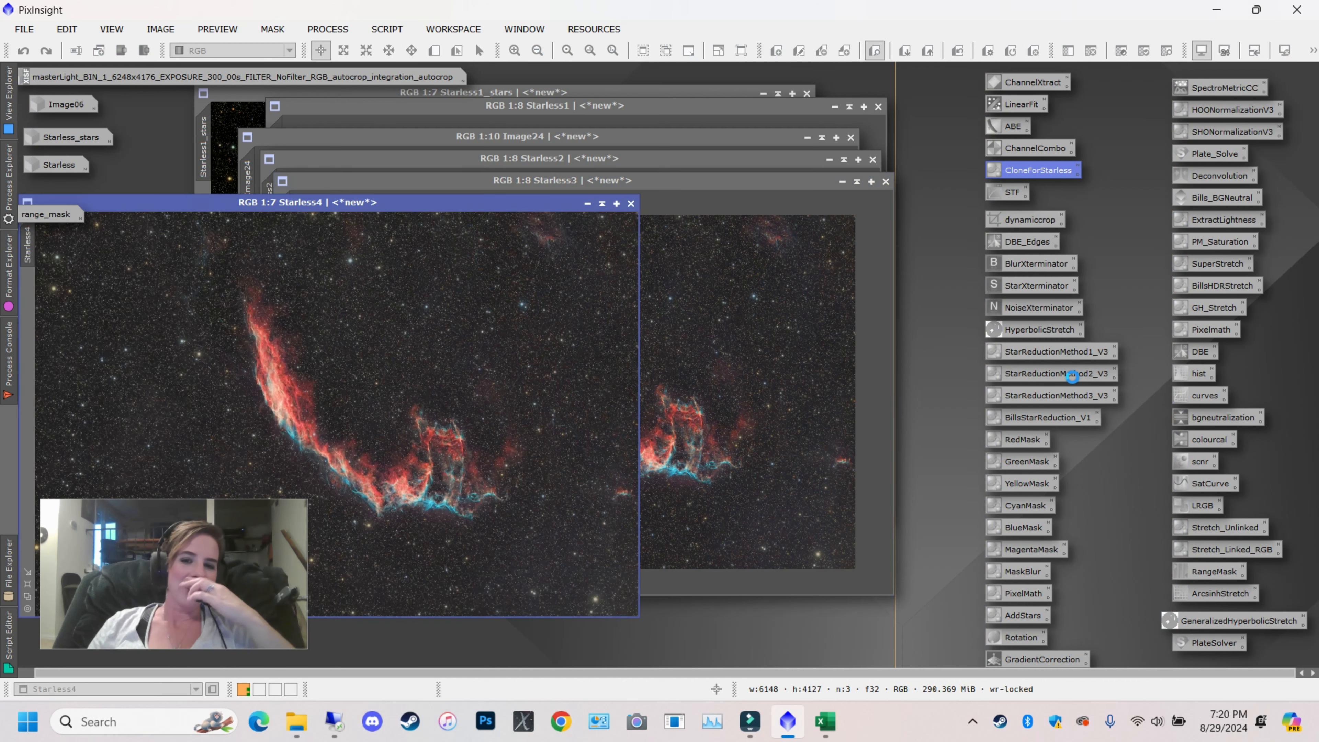
pyautogui.moveTo(507, 202); pyautogui.dragTo(784, 173)
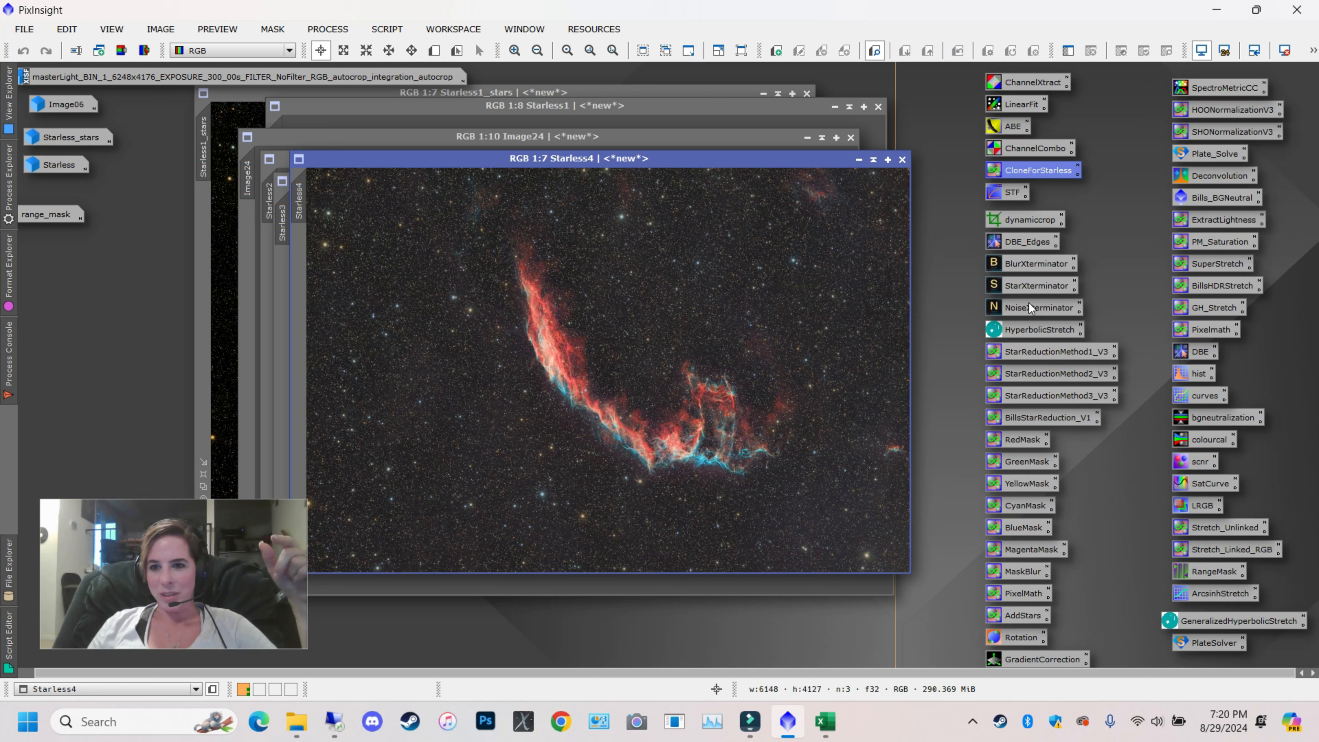
# Separate the stars from Starless4 with StarXTerminator and place the generated stars image's window over the other open images
pyautogui.moveTo(1040, 284); pyautogui.dragTo(728, 327)
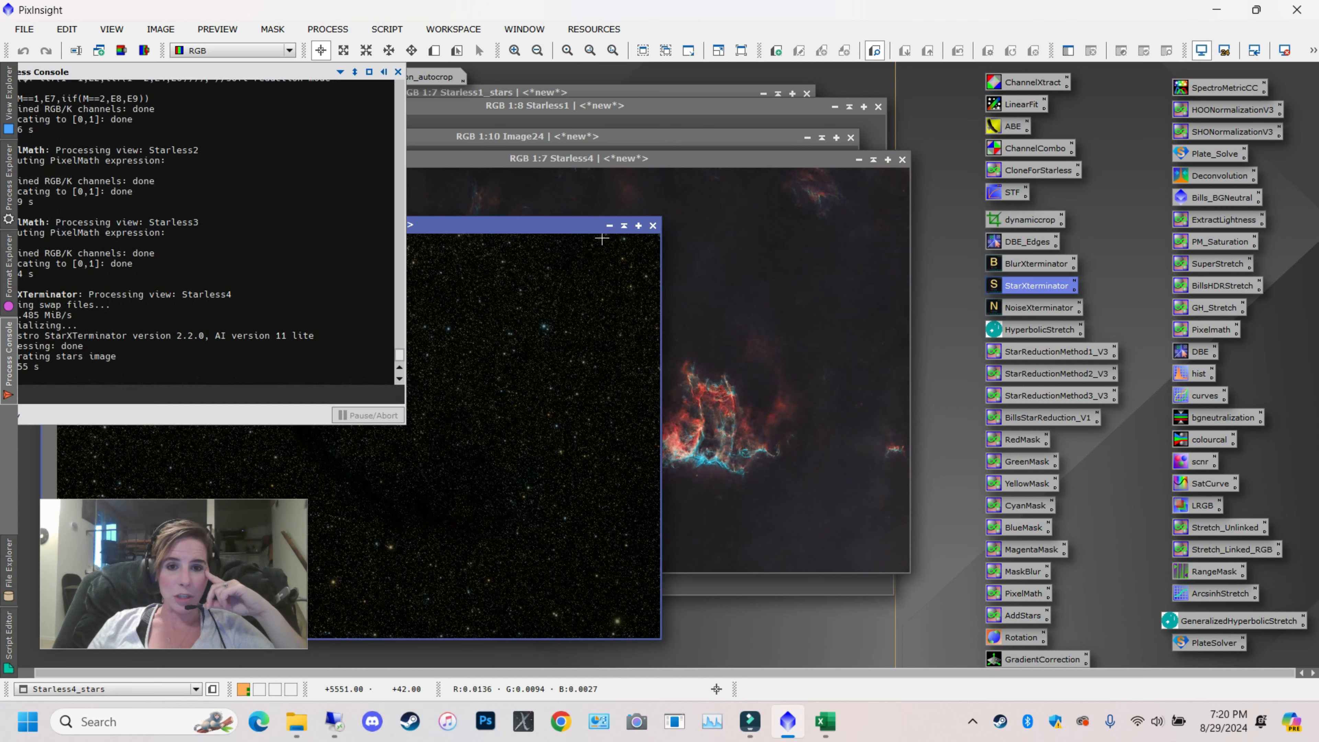
pyautogui.click(610, 226)
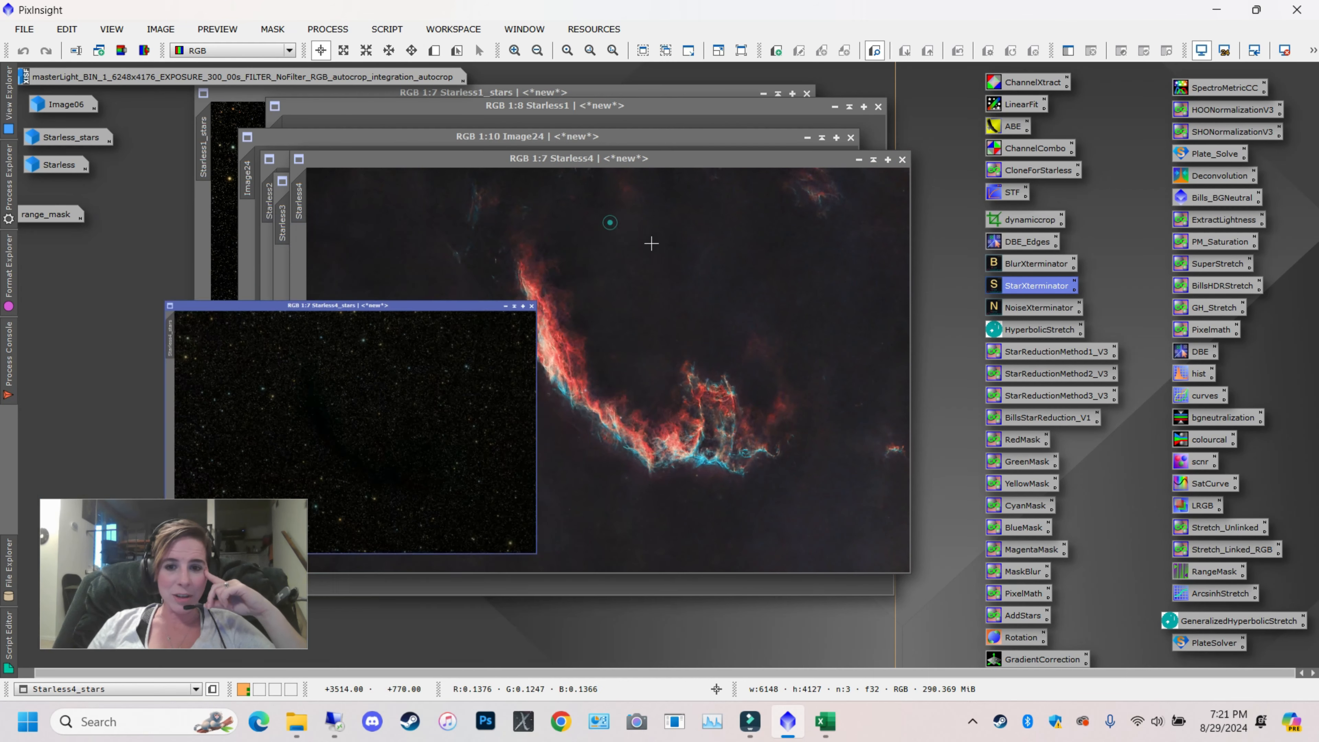
pyautogui.moveTo(415, 442); pyautogui.dragTo(122, 321)
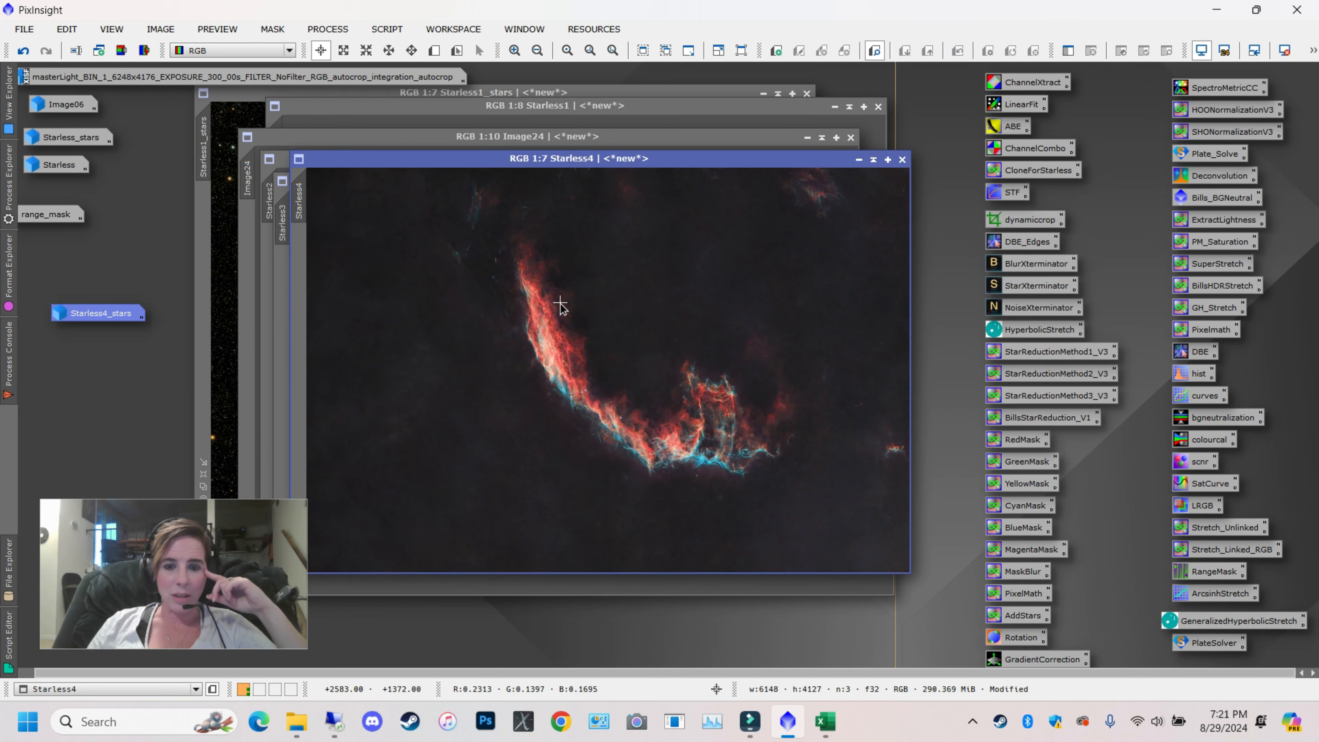
pyautogui.doubleClick(103, 315)
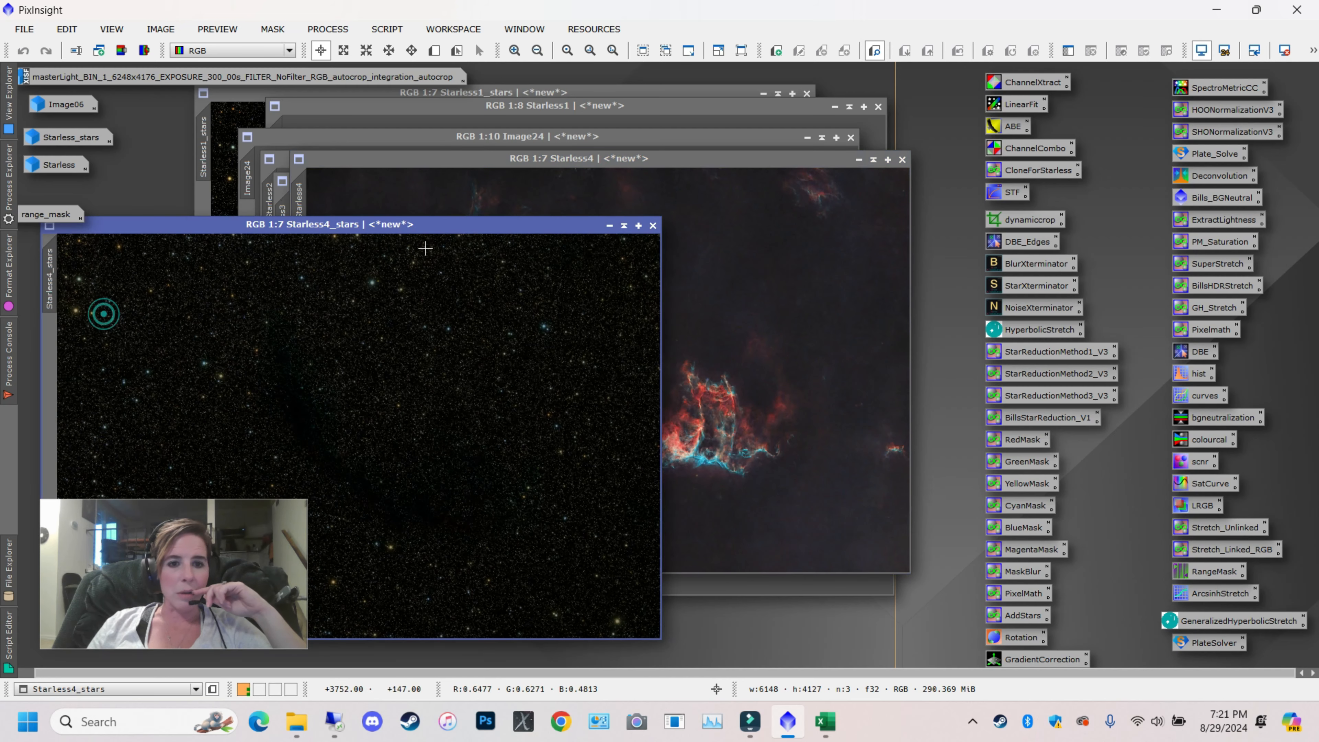
pyautogui.moveTo(440, 228); pyautogui.dragTo(681, 139)
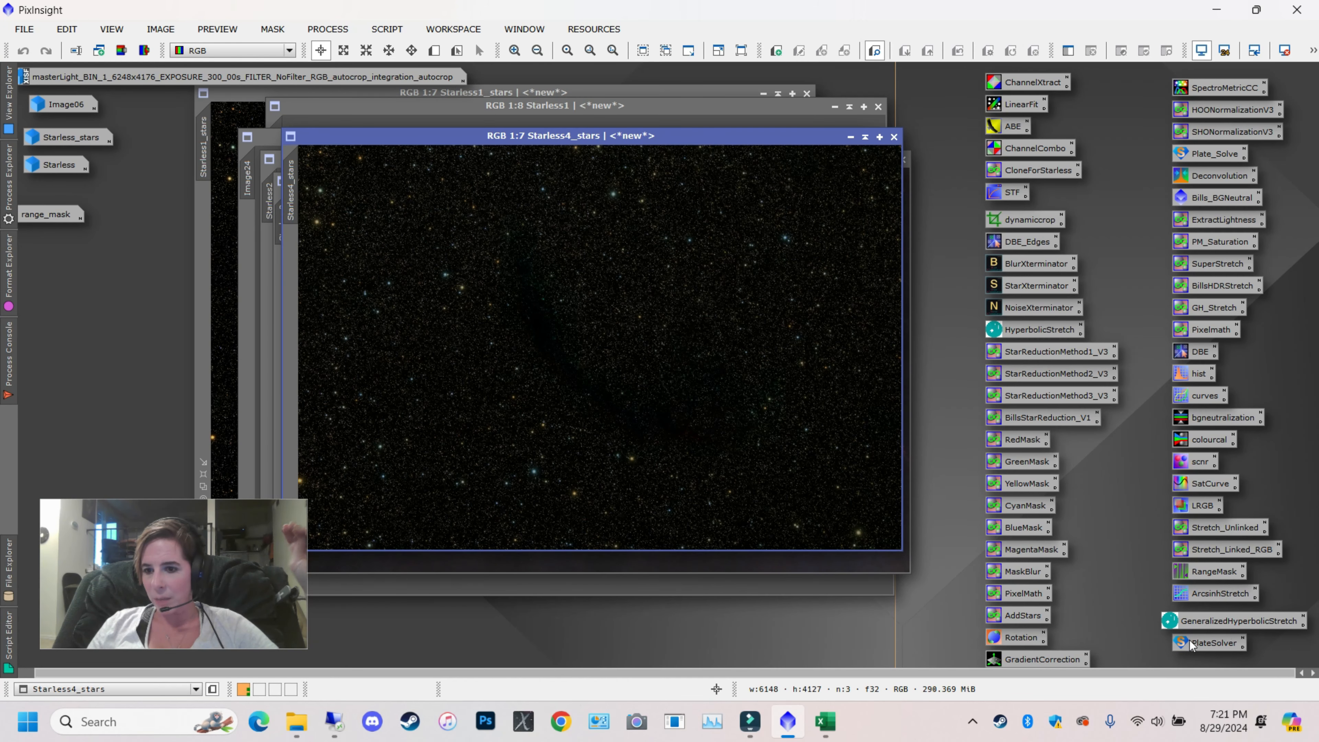
# Open GeneralizedHyperbolicStretch for Starless4_stars, set the symmetry point to 0.000625 from a sampled dark area and start the real-time preview
pyautogui.doubleClick(1225, 621)
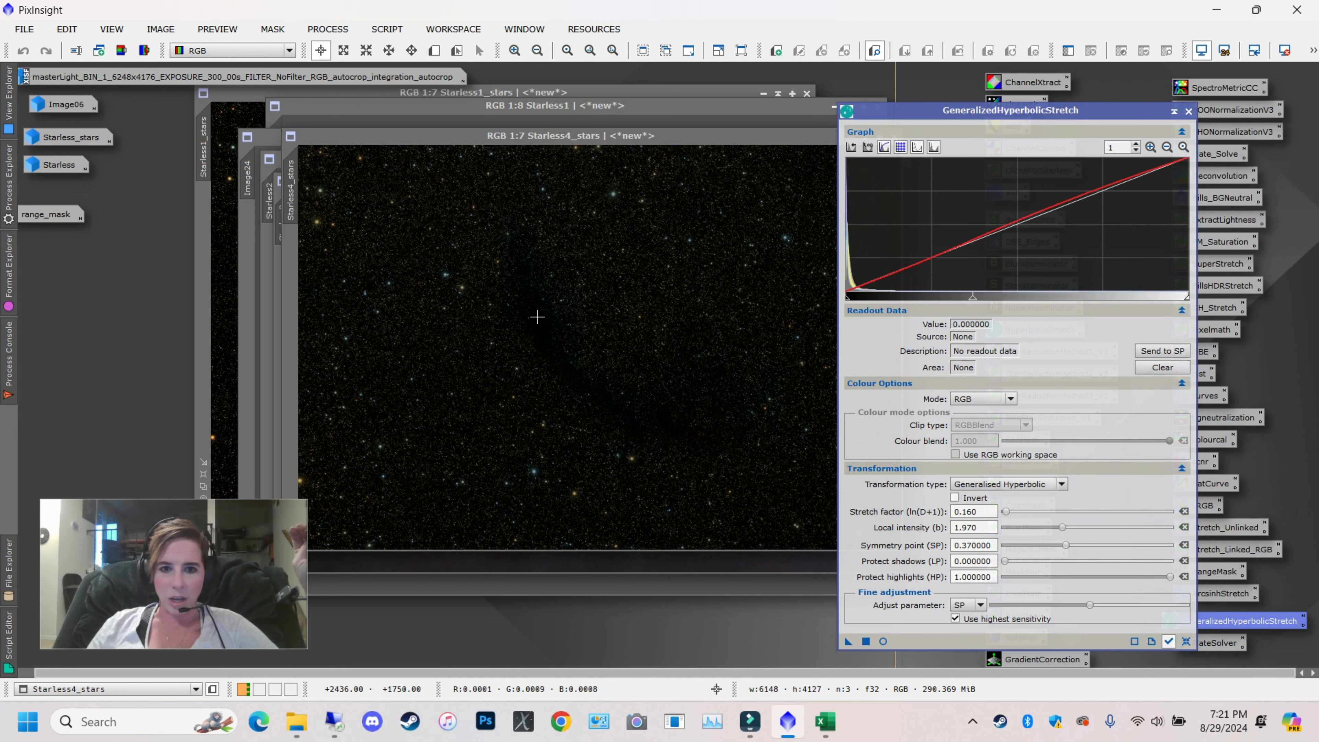
pyautogui.click(525, 302)
pyautogui.scroll(3, 519, 307)
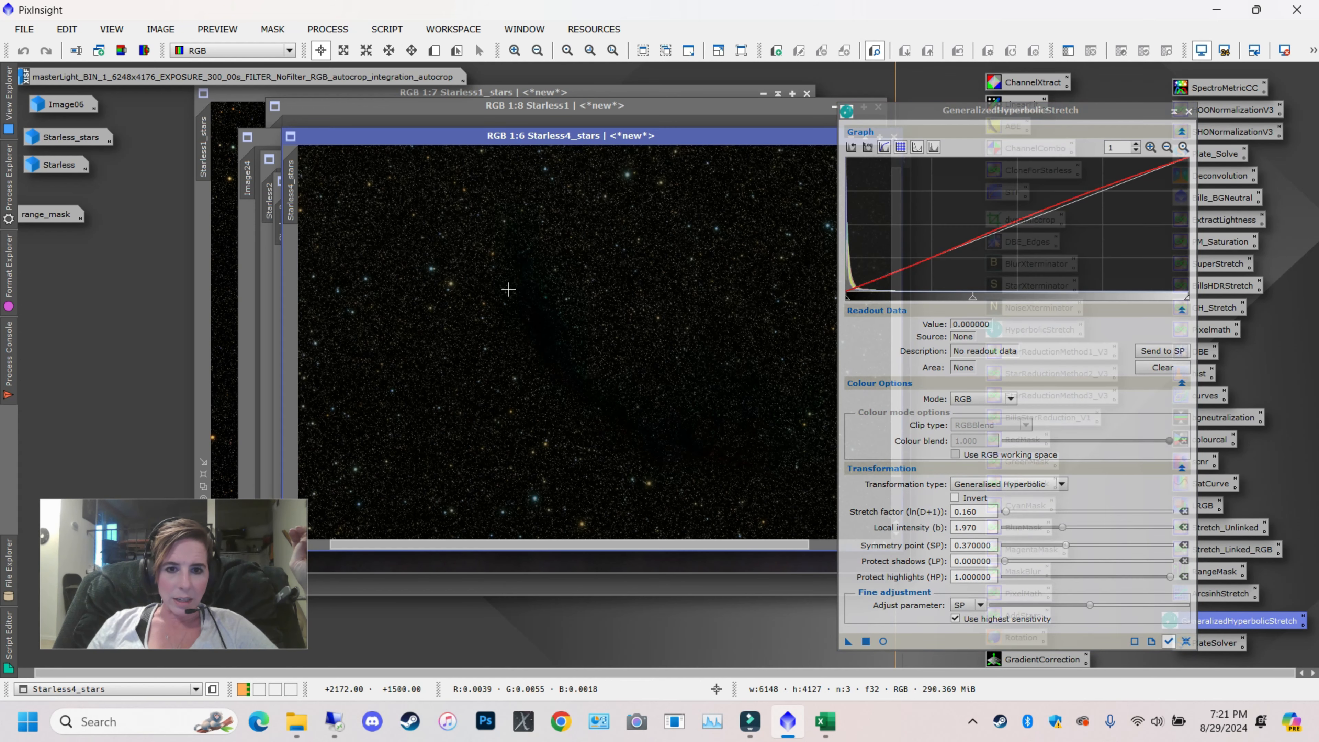
pyautogui.click(548, 325)
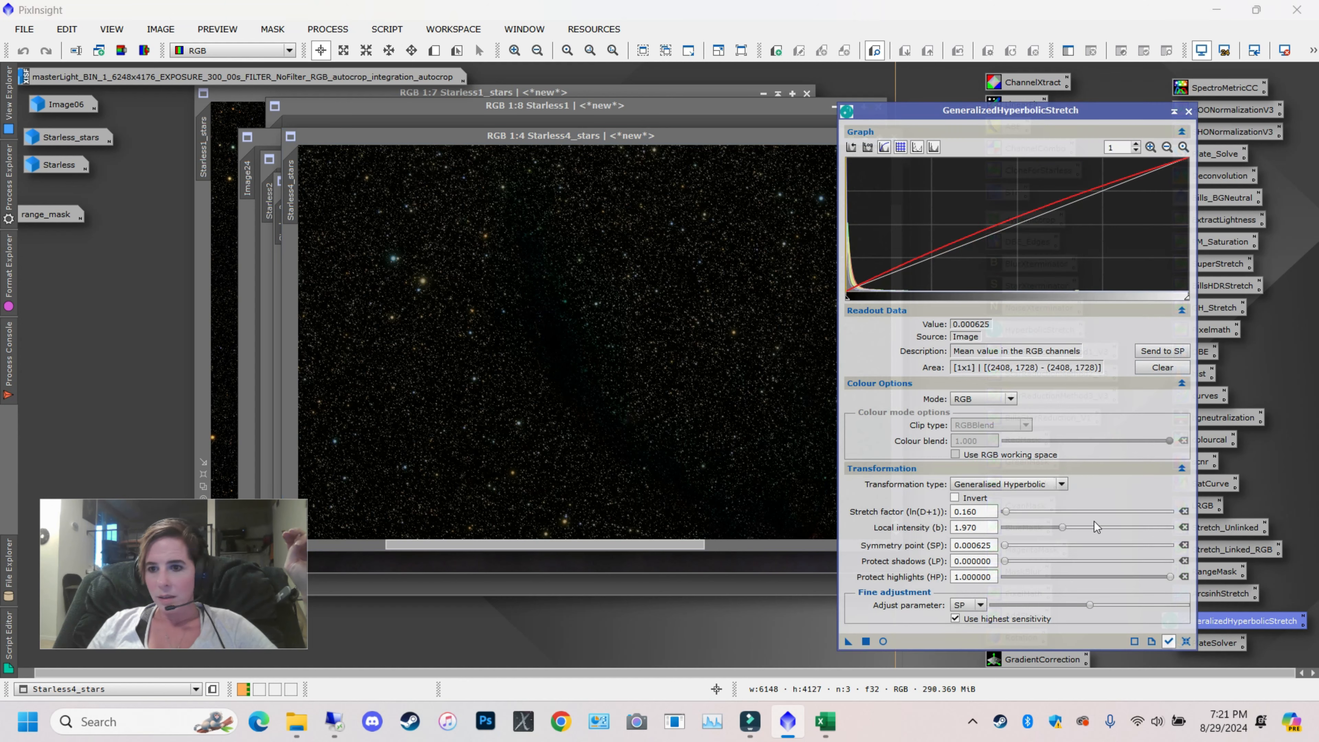
pyautogui.click(883, 641)
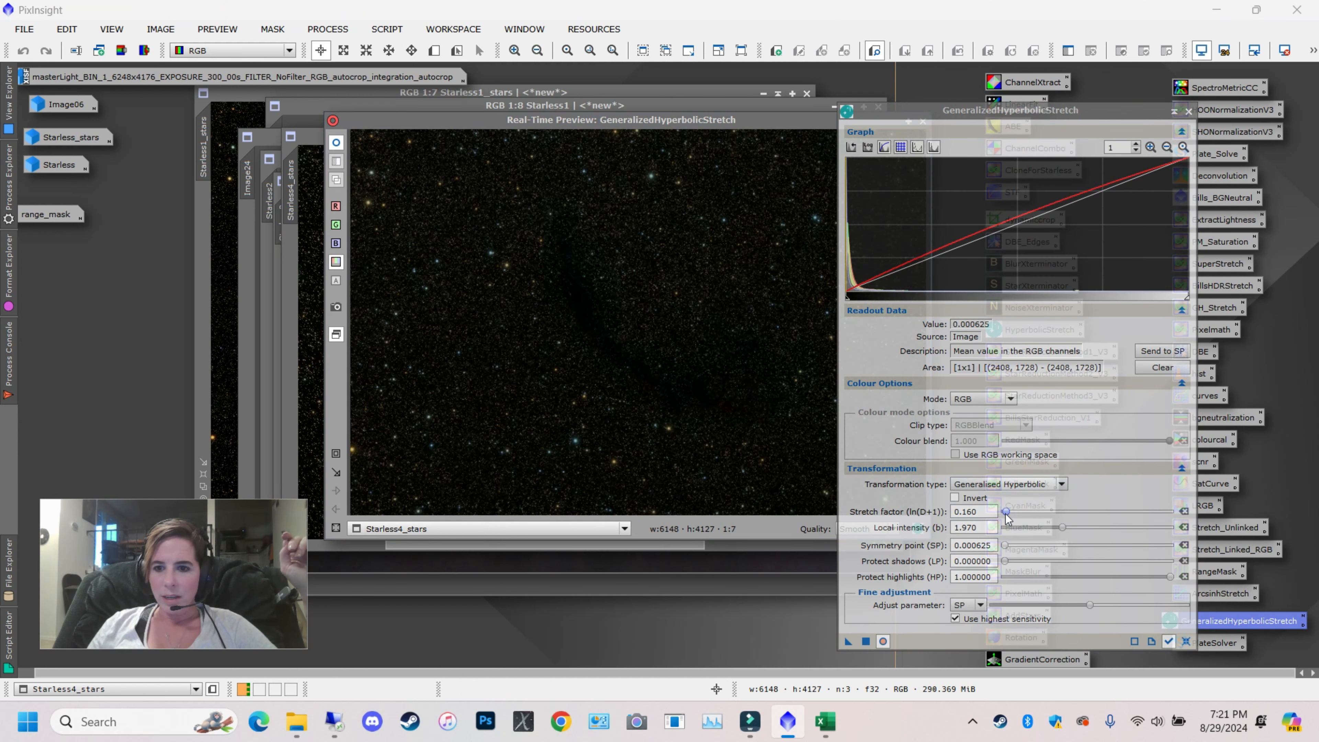
# Set the stretch factor to 0.920 and local intensity to -3.260 while previewing a close-up area of Starless4_stars
pyautogui.moveTo(1007, 513)
pyautogui.mouseDown()
pyautogui.moveTo(1034, 511)
pyautogui.moveTo(1003, 514)
pyautogui.moveTo(1017, 528)
pyautogui.mouseUp()
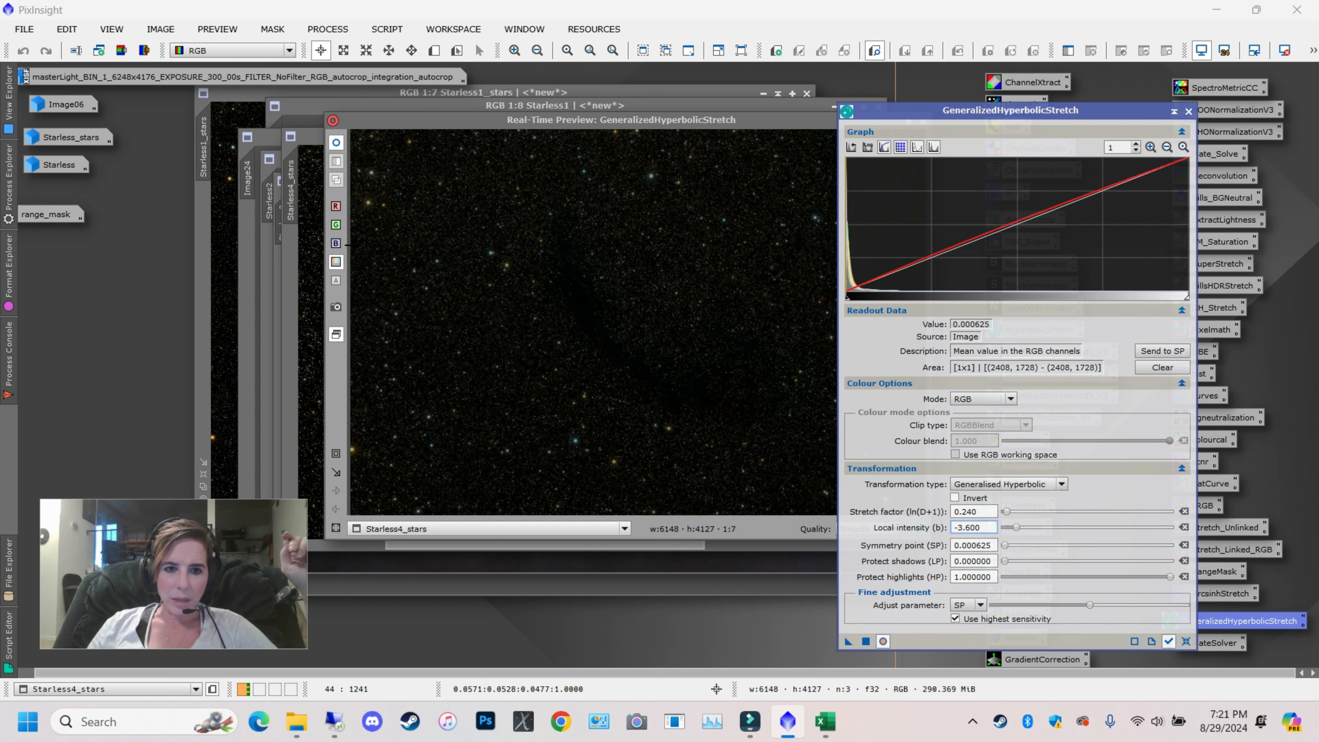
pyautogui.click(338, 457)
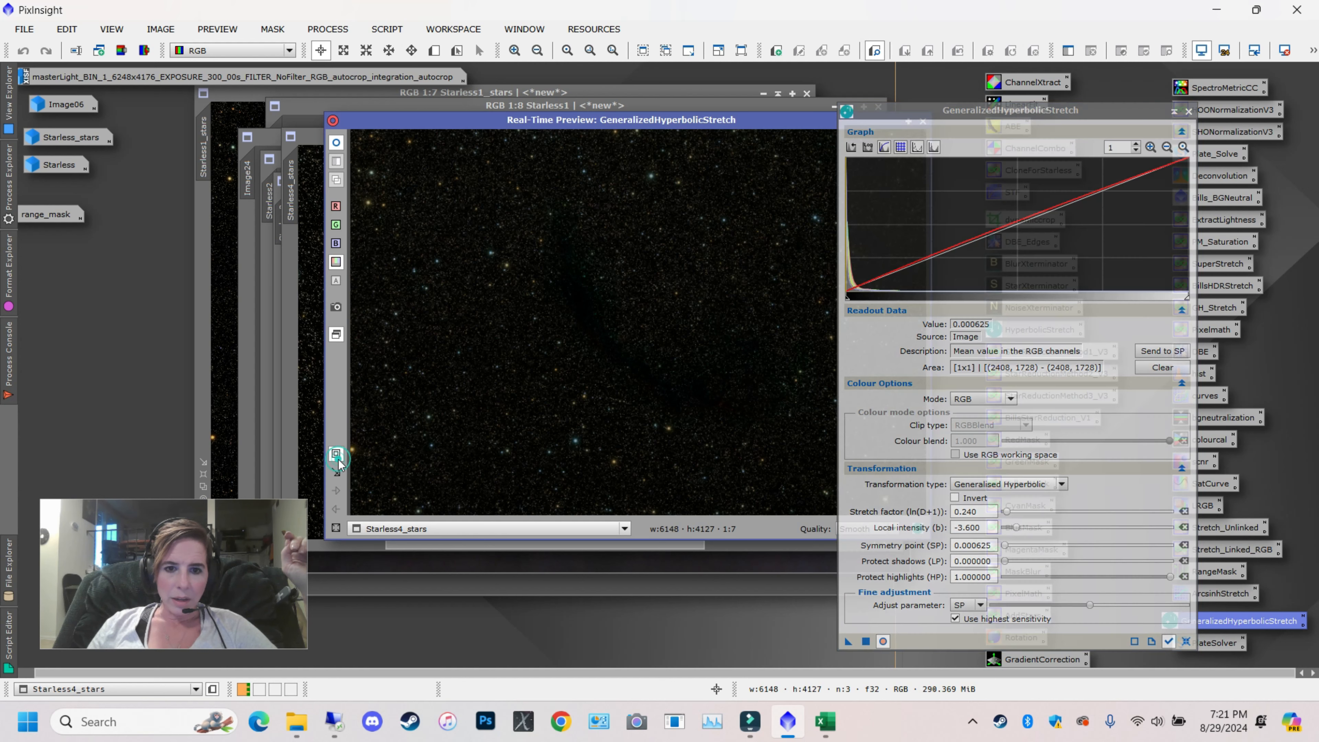
pyautogui.moveTo(477, 258); pyautogui.dragTo(607, 373)
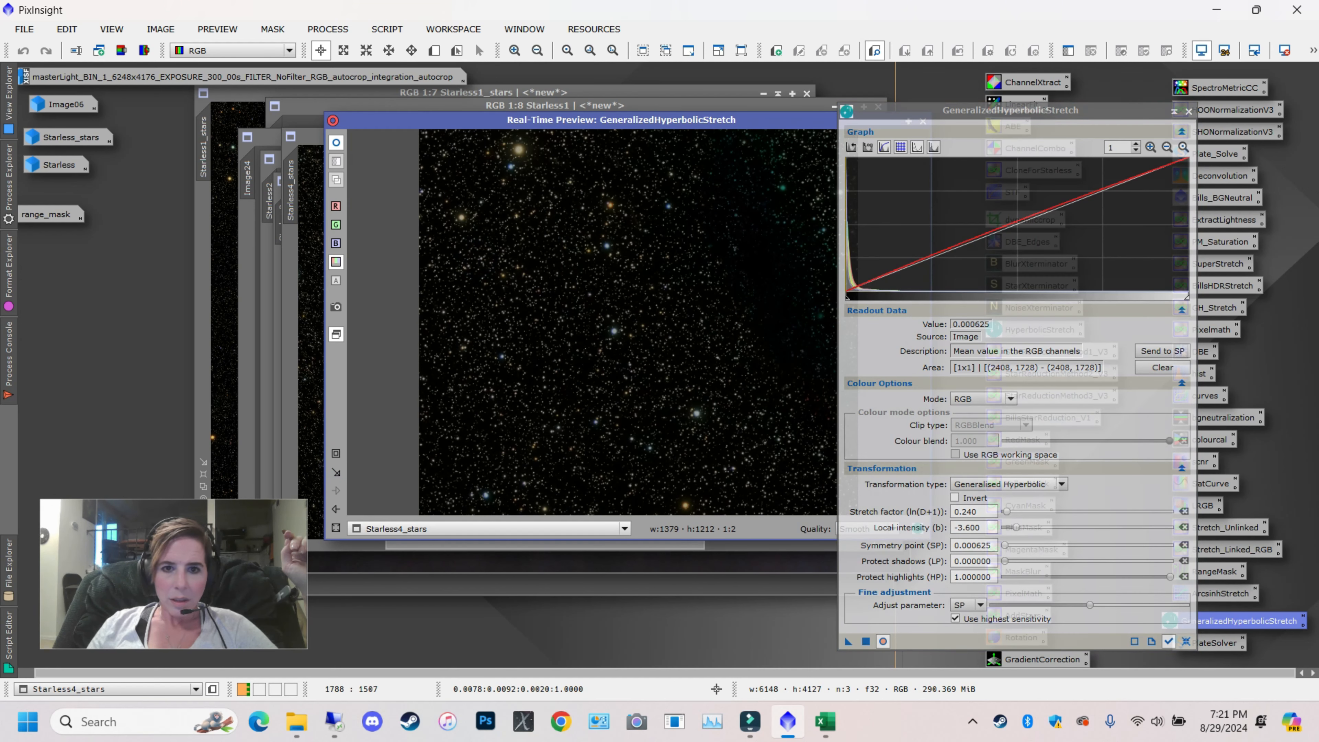
pyautogui.click(524, 163)
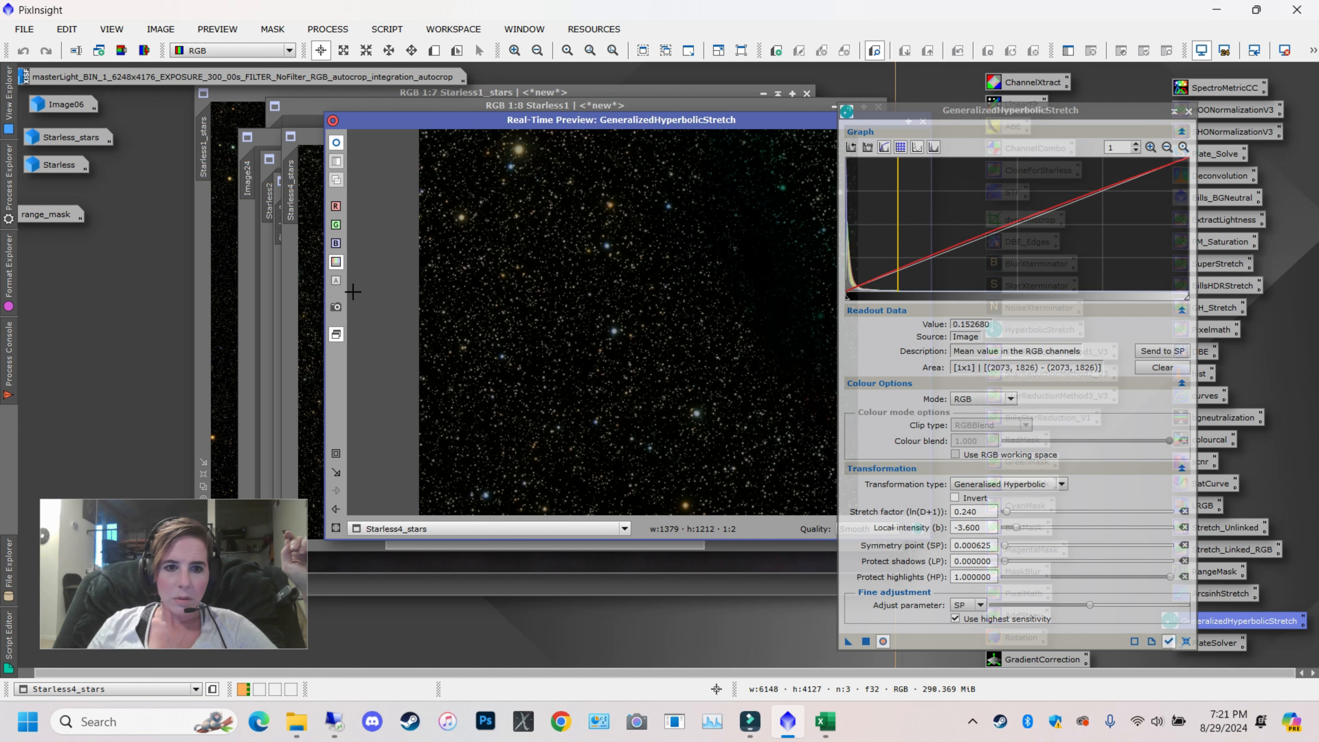
pyautogui.moveTo(653, 119); pyautogui.dragTo(555, 136)
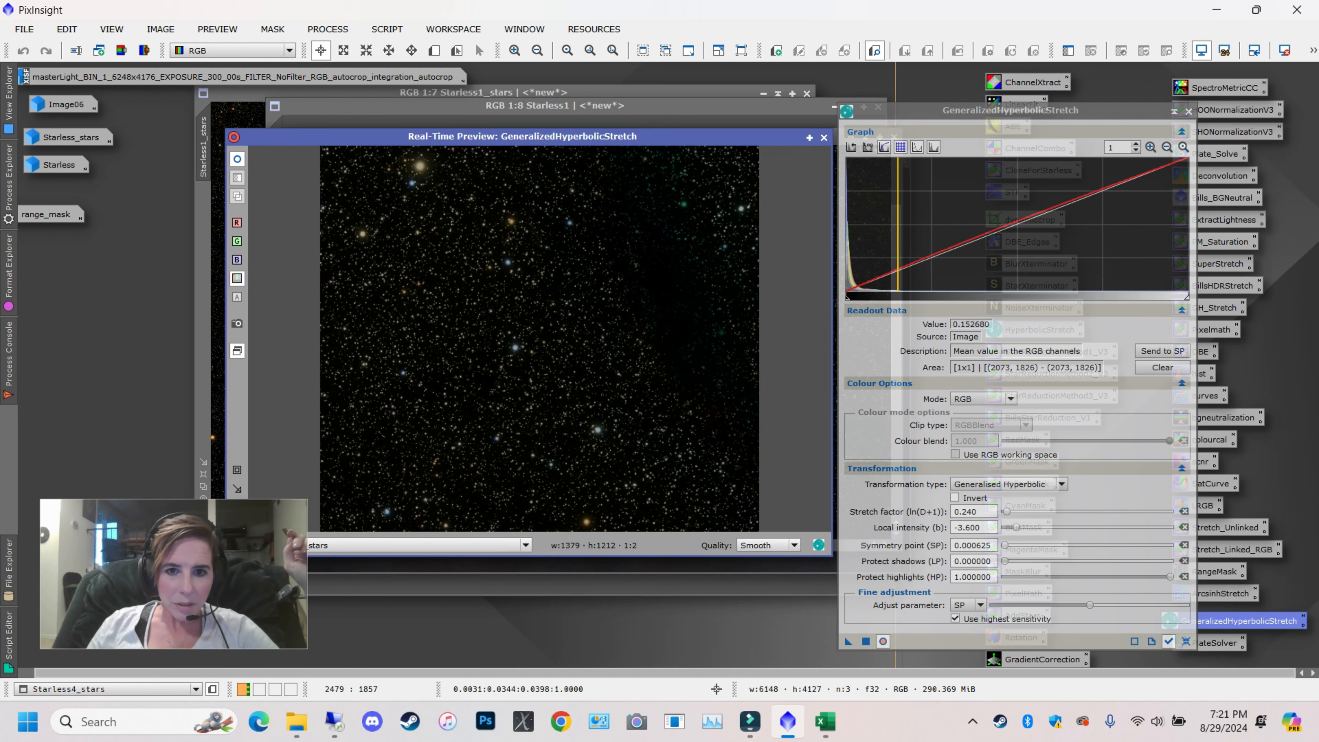
pyautogui.moveTo(1006, 511)
pyautogui.mouseDown()
pyautogui.moveTo(1051, 507)
pyautogui.moveTo(1009, 525)
pyautogui.moveTo(1051, 511)
pyautogui.moveTo(1013, 509)
pyautogui.mouseUp()
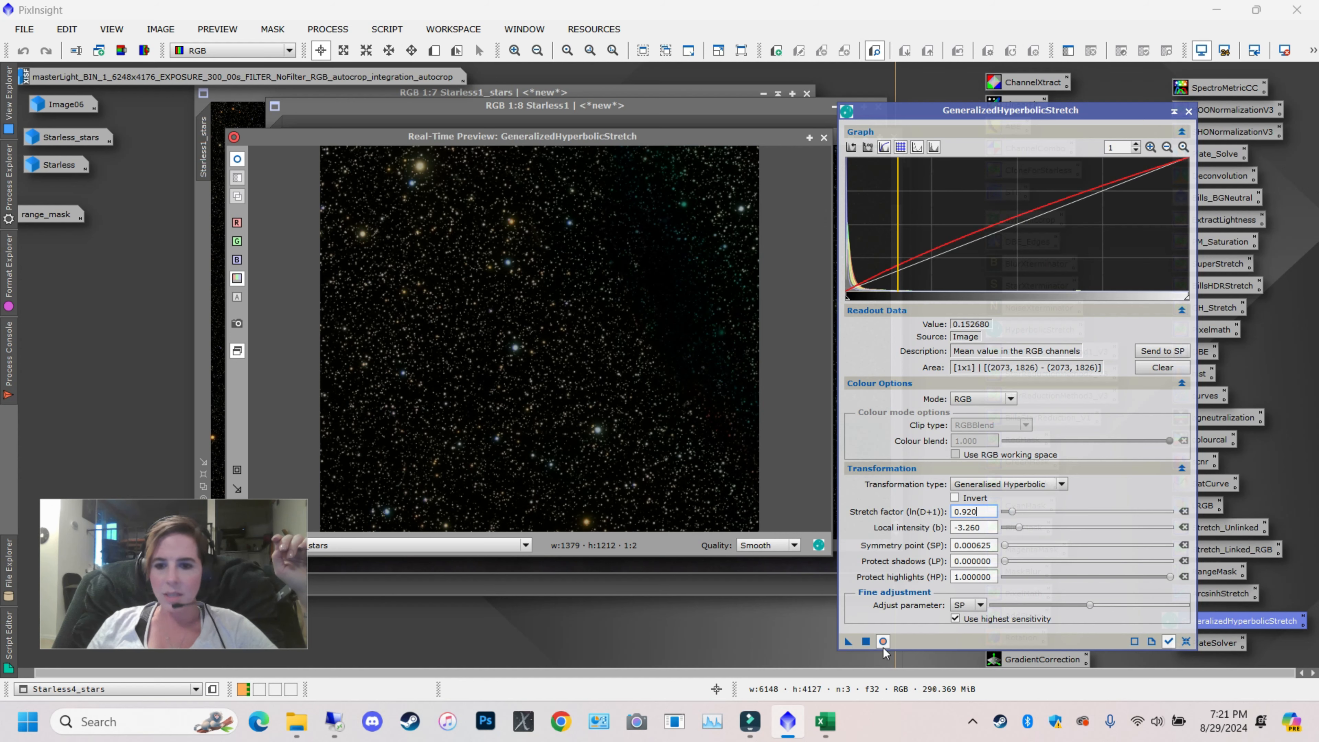
# Apply the GeneralizedHyperbolicStretch settings to Starless4_stars, and close the real-time preview and the process window
pyautogui.click(868, 642)
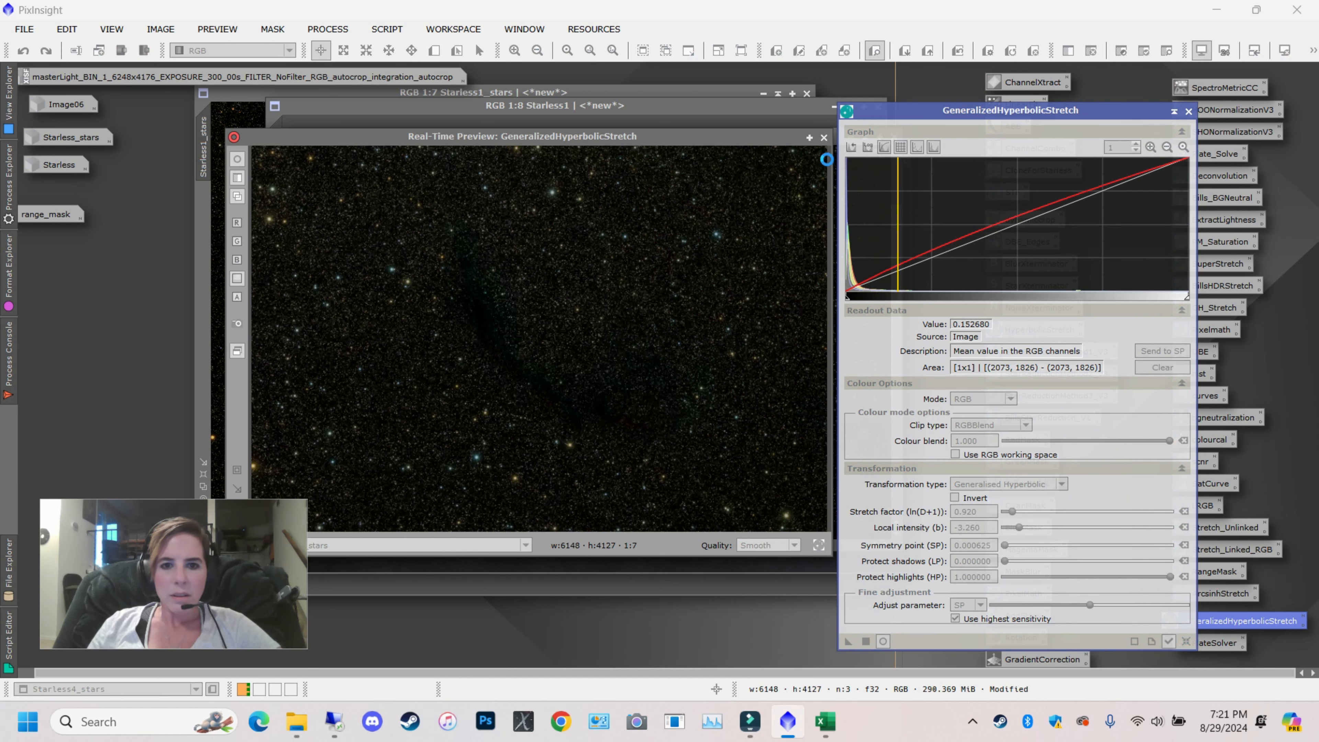
pyautogui.click(825, 137)
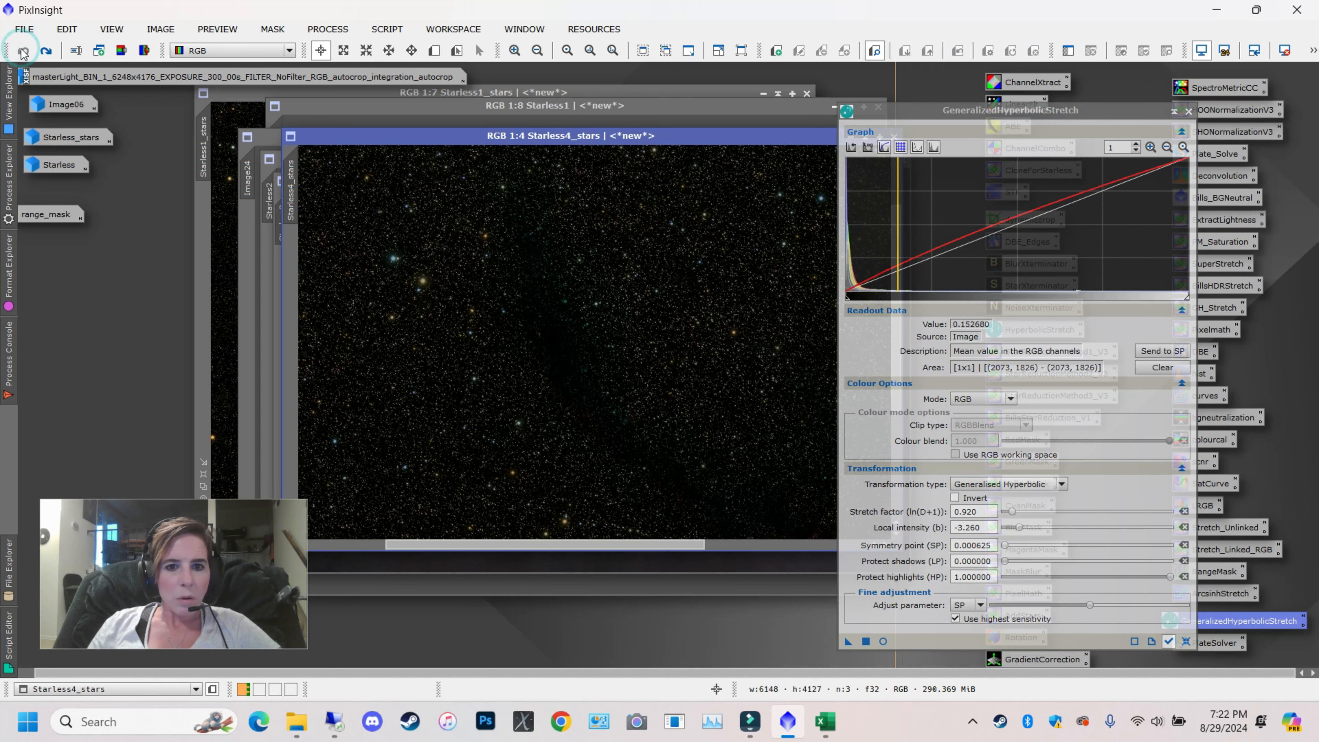
pyautogui.click(1189, 112)
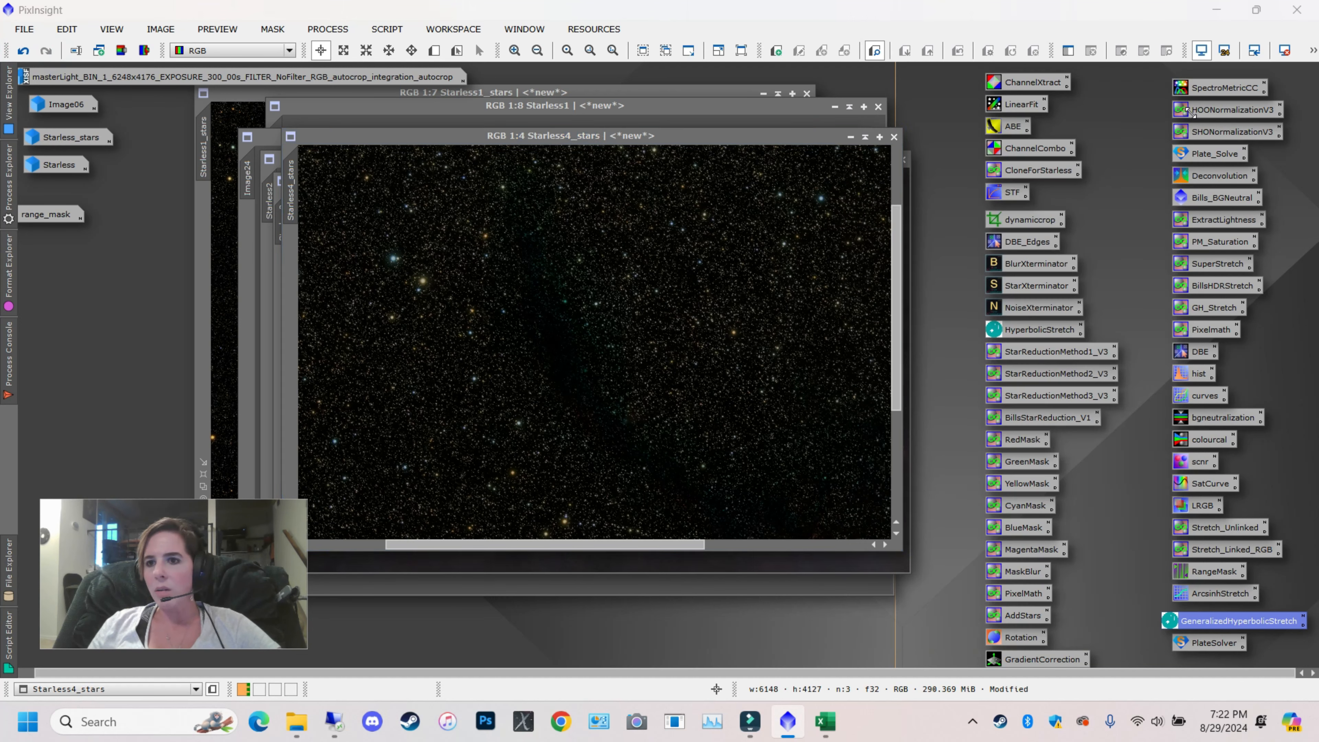
# Open the AddStars PixelMath process and change its expression to ~((~$T)*(~Starless4_stars)), keeping Starless4 and its stars image accessible
pyautogui.moveTo(625, 138); pyautogui.dragTo(886, 151)
pyautogui.click(446, 159)
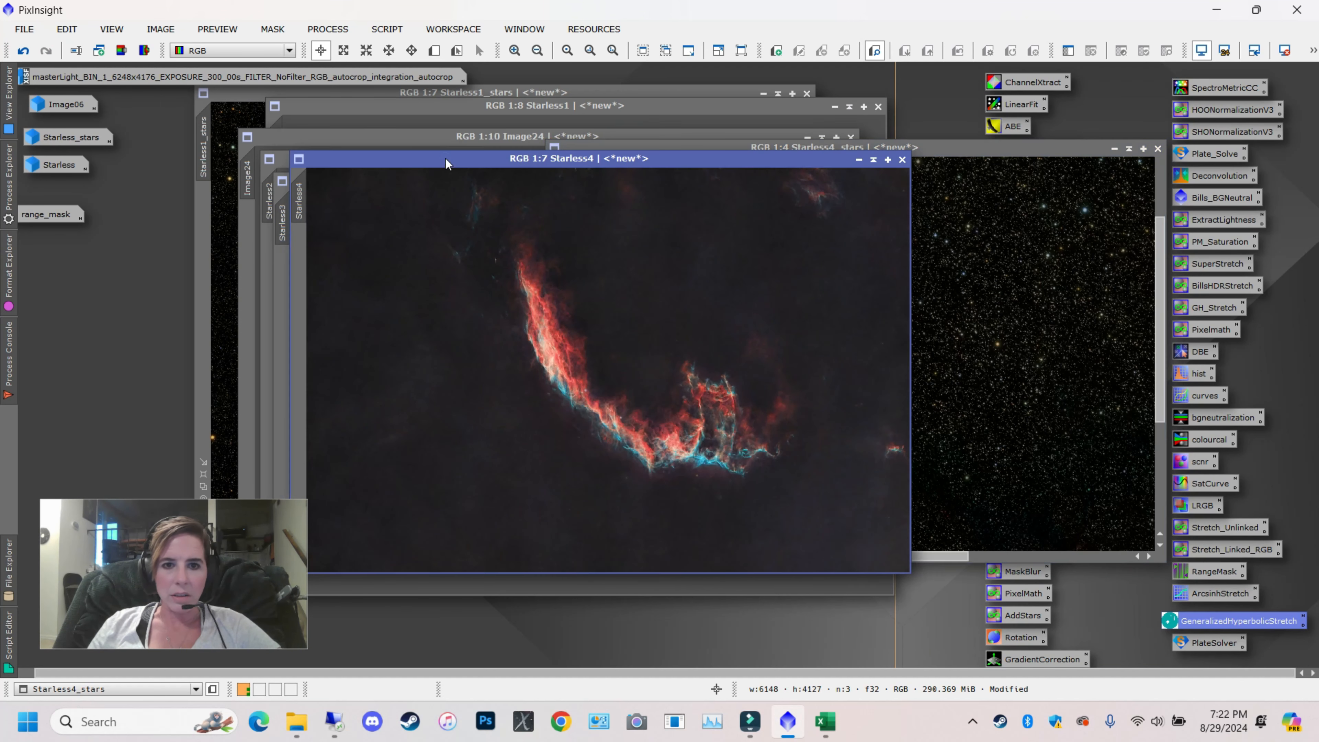
pyautogui.doubleClick(1010, 618)
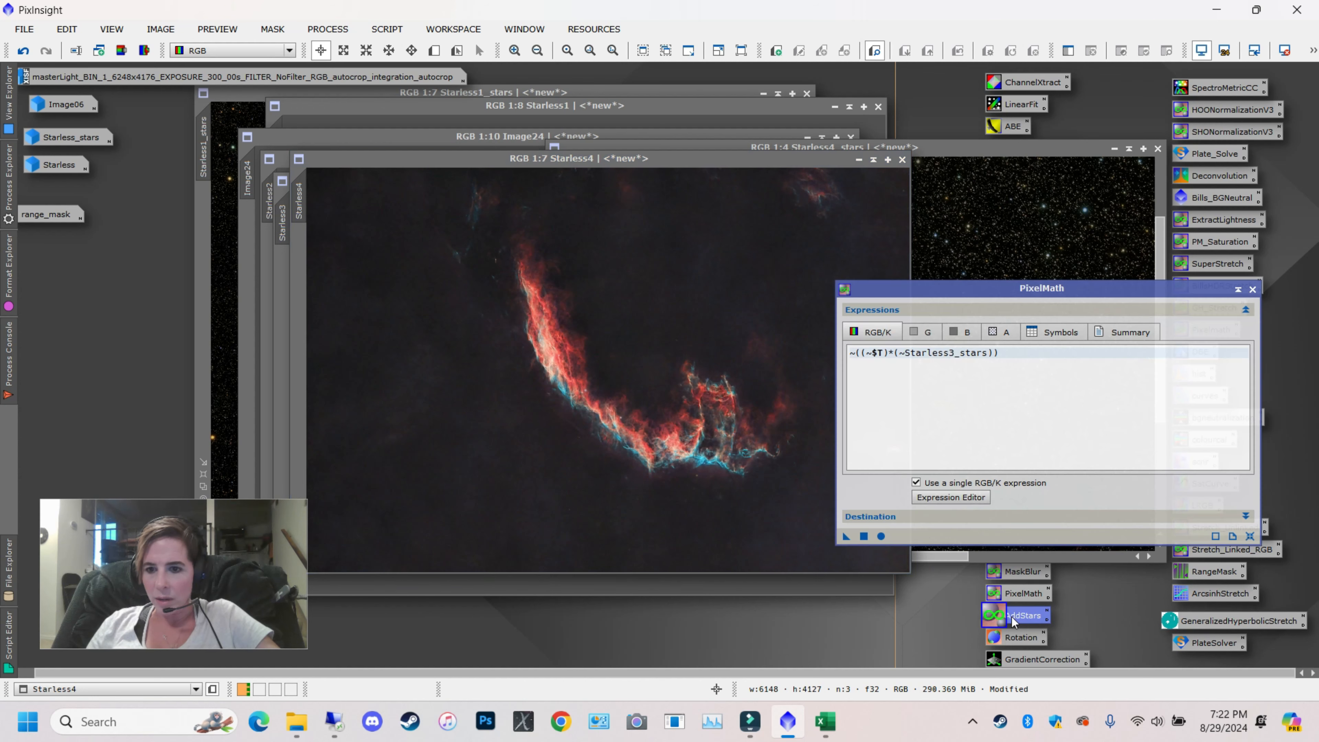
pyautogui.moveTo(1029, 285); pyautogui.dragTo(1070, 343)
pyautogui.click(1004, 241)
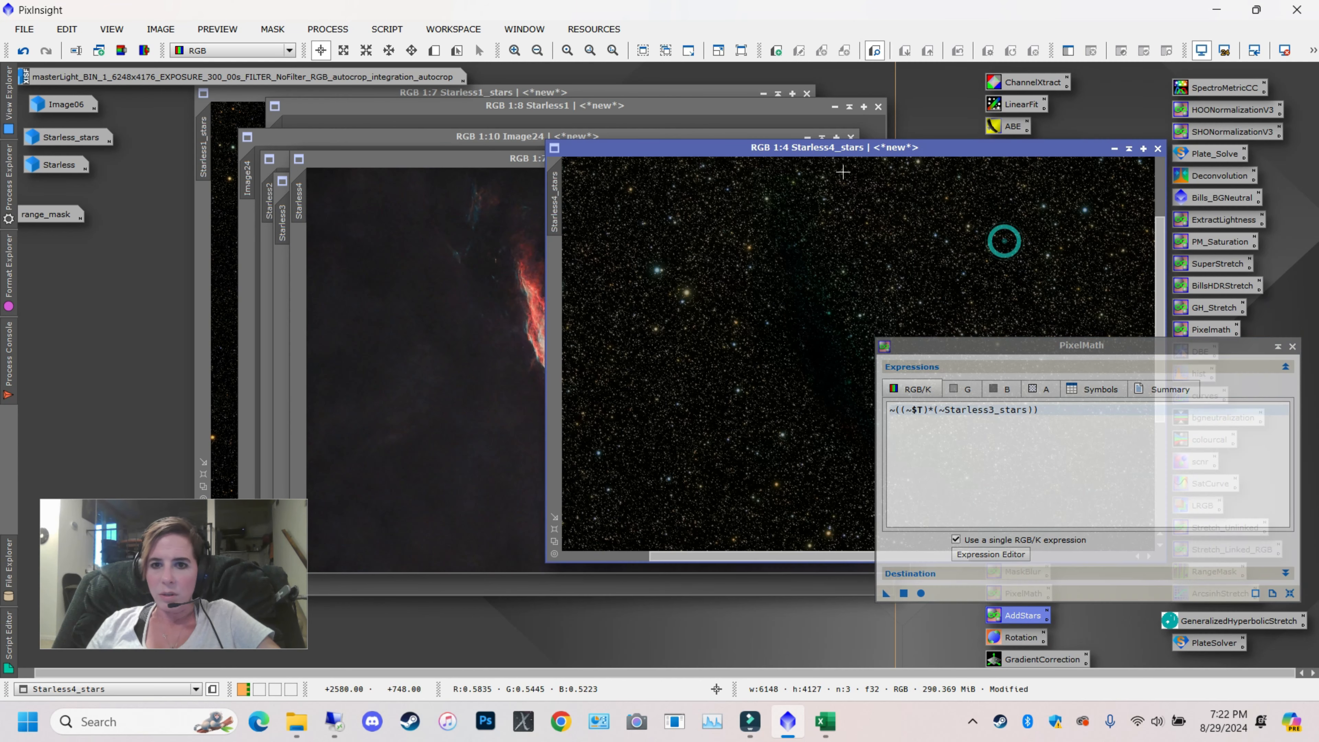
pyautogui.moveTo(887, 147); pyautogui.dragTo(655, 180)
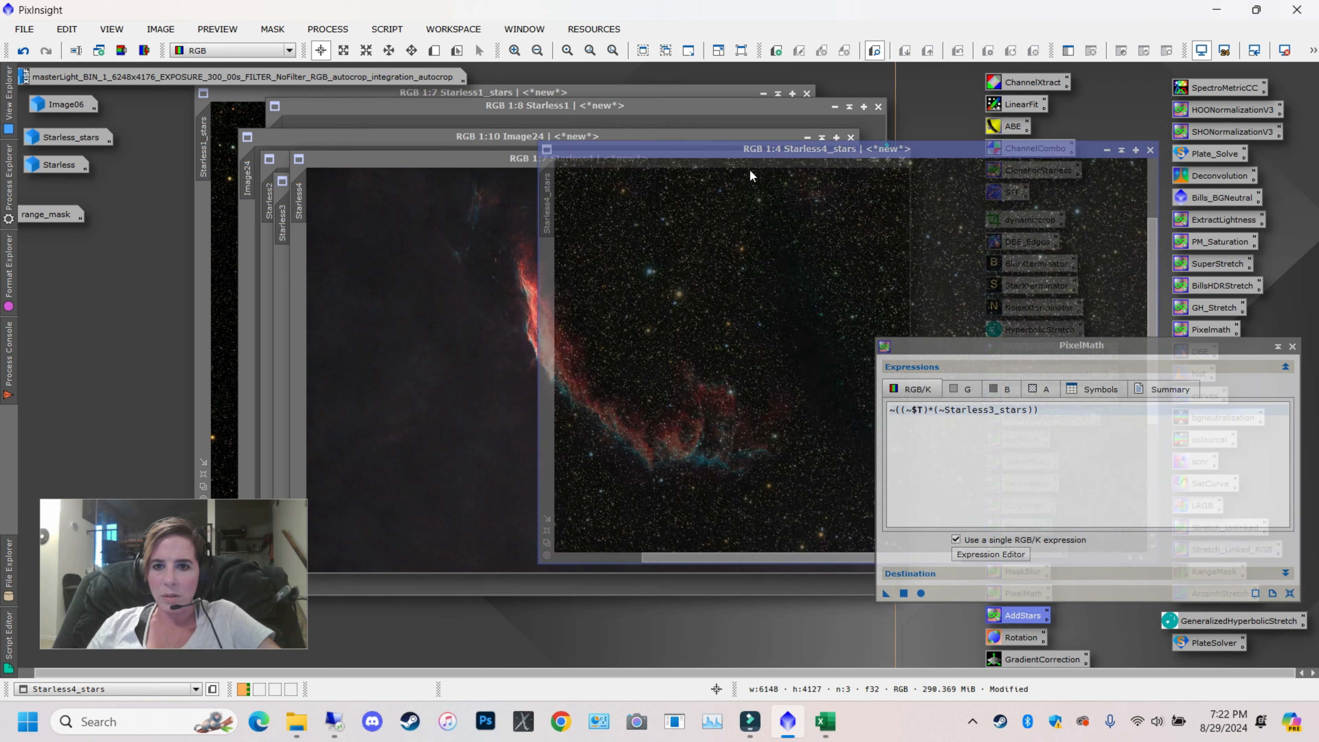
pyautogui.click(997, 410)
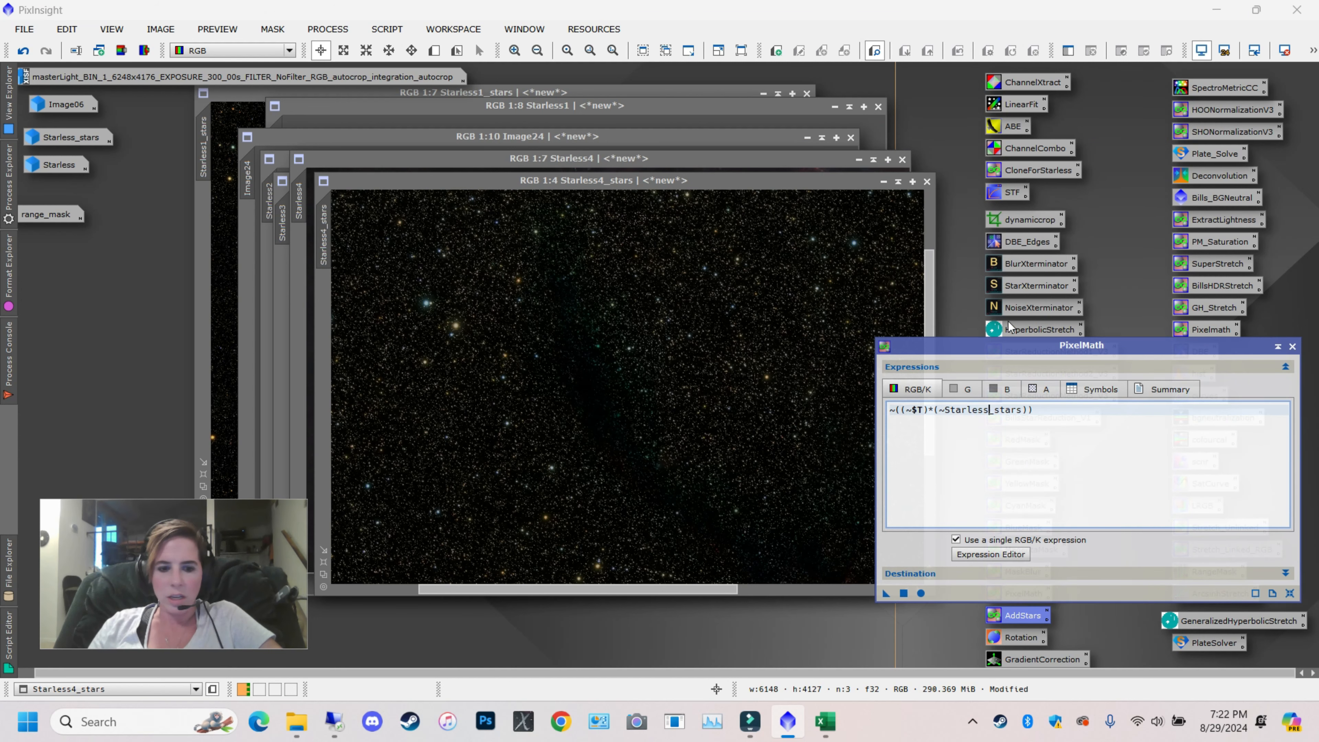
pyautogui.write('4')
# Apply the AddStars expression to Starless4 to create a recombined image, check its stars and close PixelMath
pyautogui.click(772, 161)
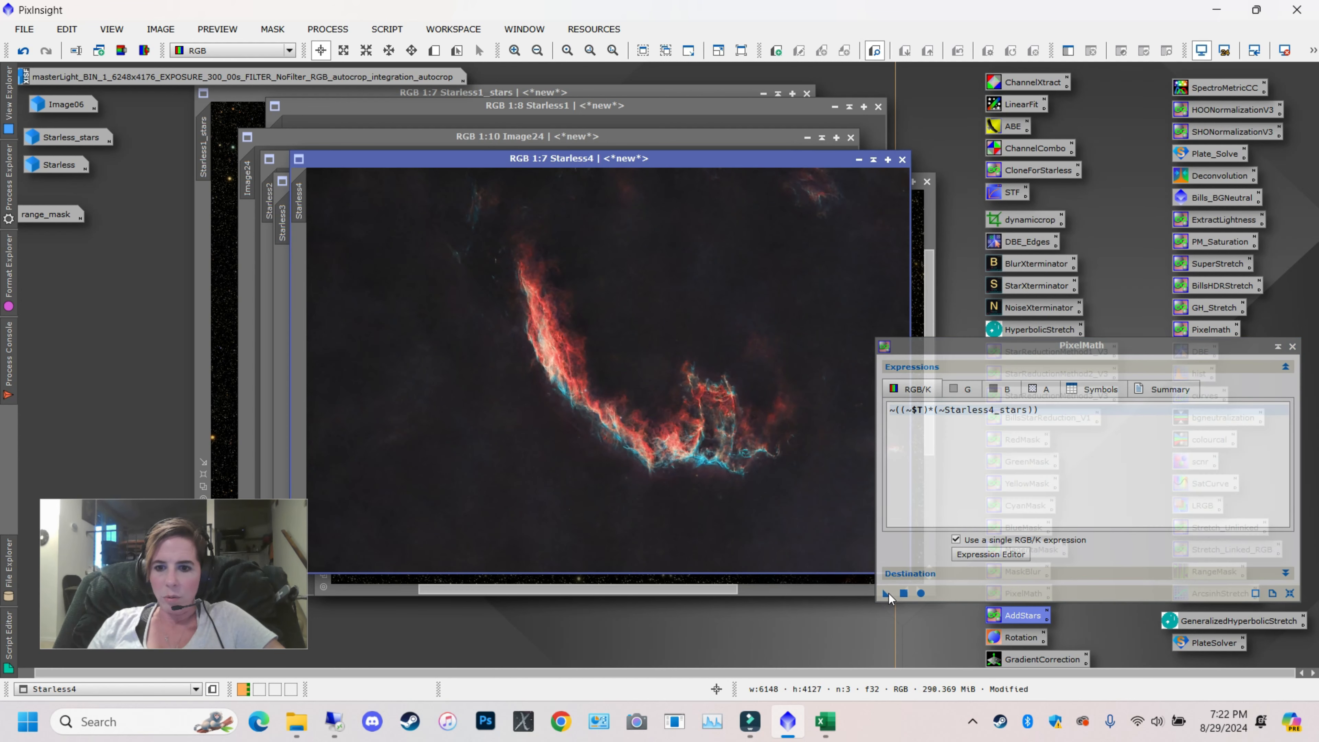
pyautogui.moveTo(885, 593); pyautogui.dragTo(810, 450)
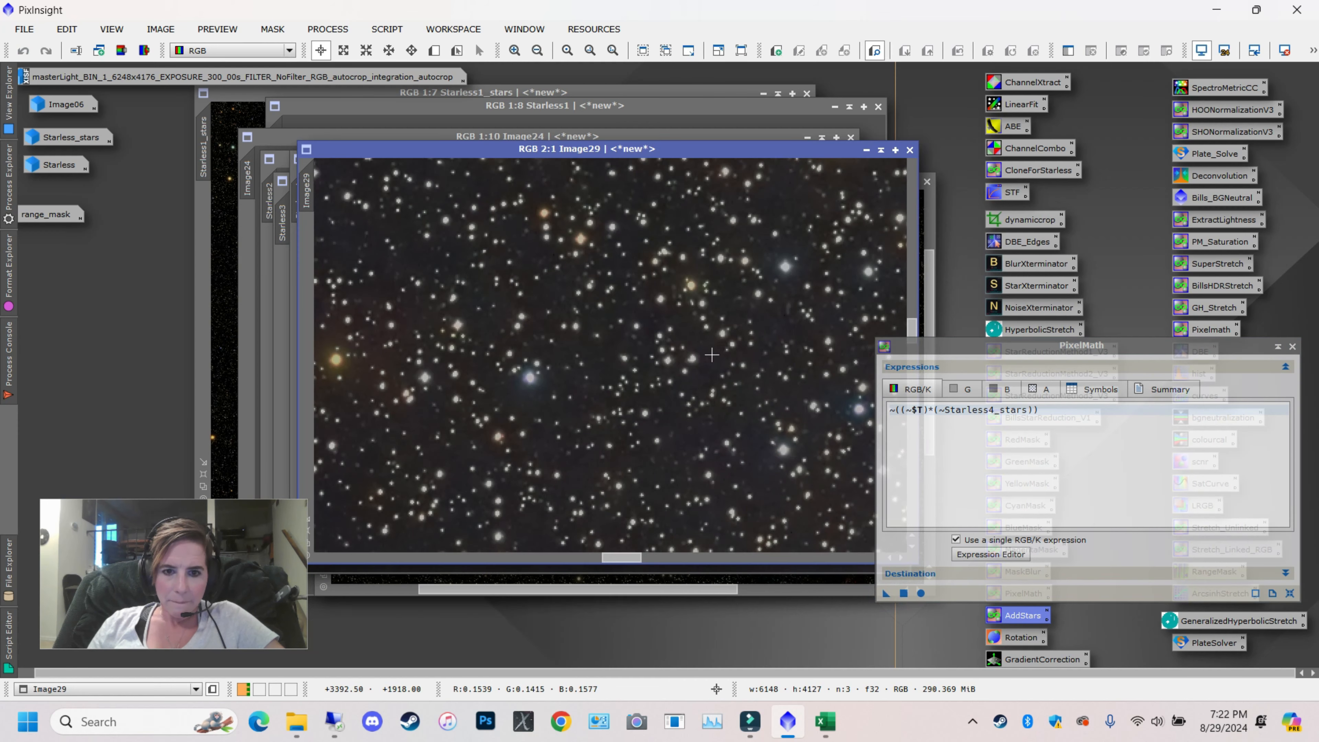
pyautogui.scroll(-1, 709, 357)
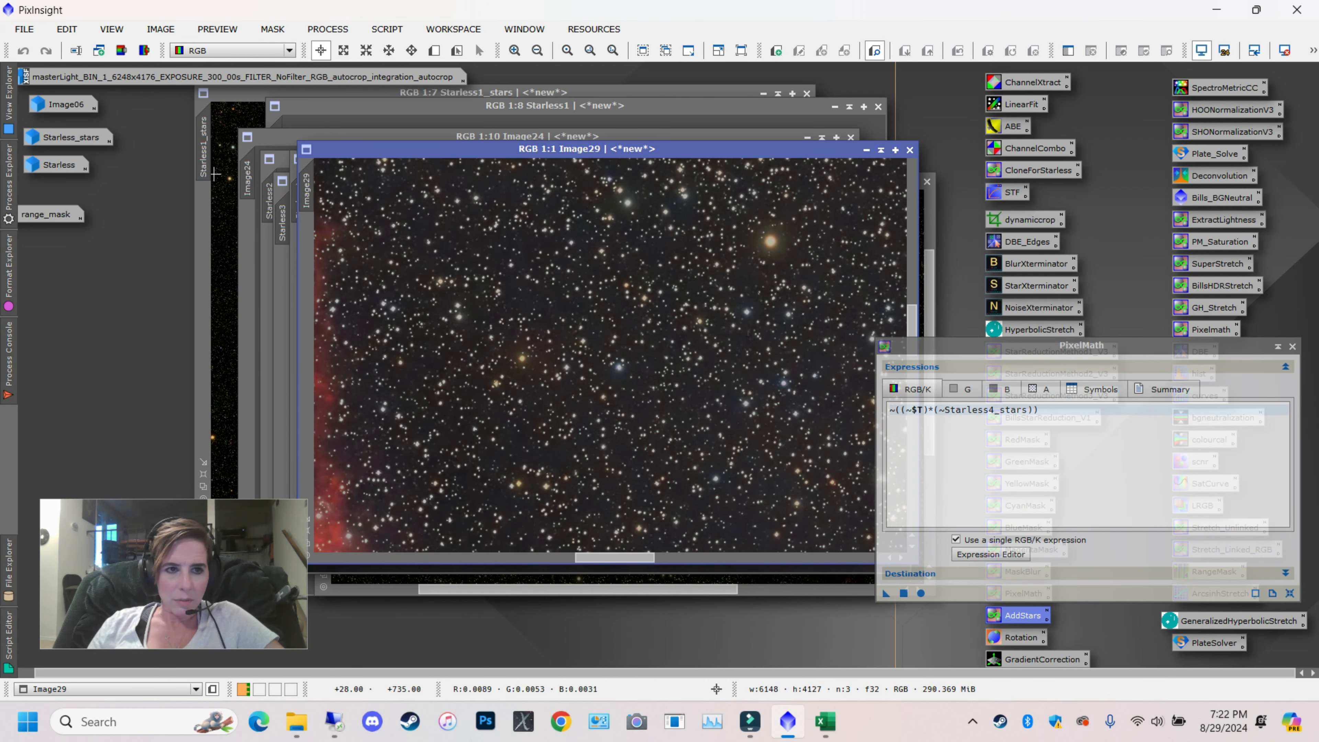
pyautogui.scroll(-5, 583, 330)
pyautogui.scroll(-2, 583, 330)
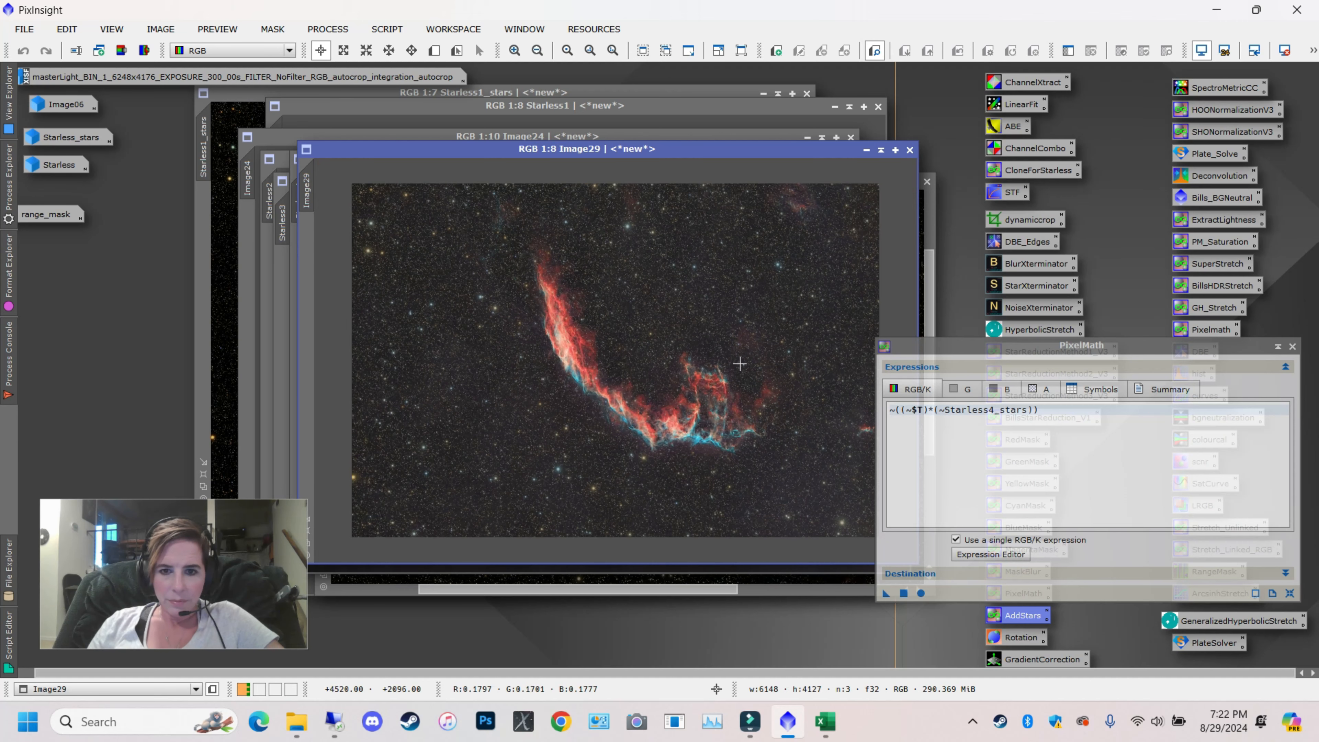
pyautogui.click(1292, 346)
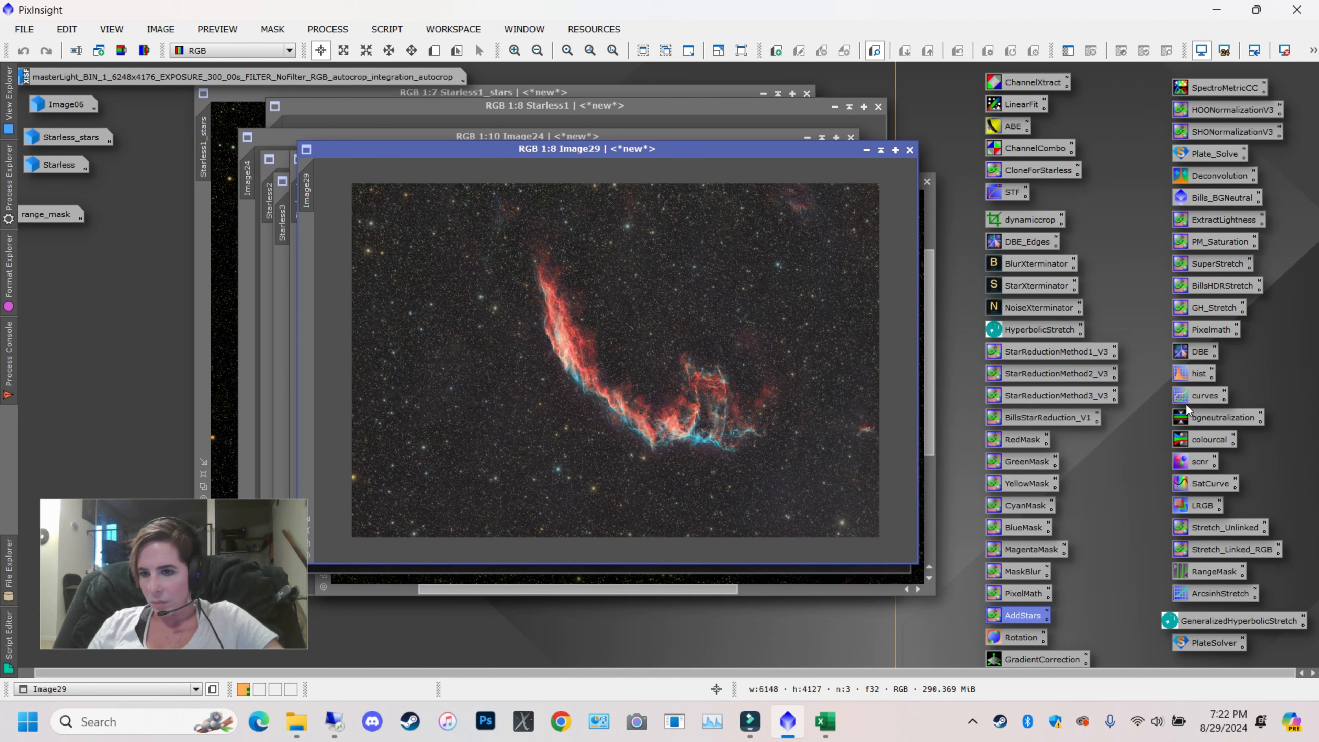
# Apply a CurvesTransformation S-curve on lightness to Image29, with points at about 0.354/0.282 and 0.535/0.532, using the real-time preview
pyautogui.doubleClick(1206, 395)
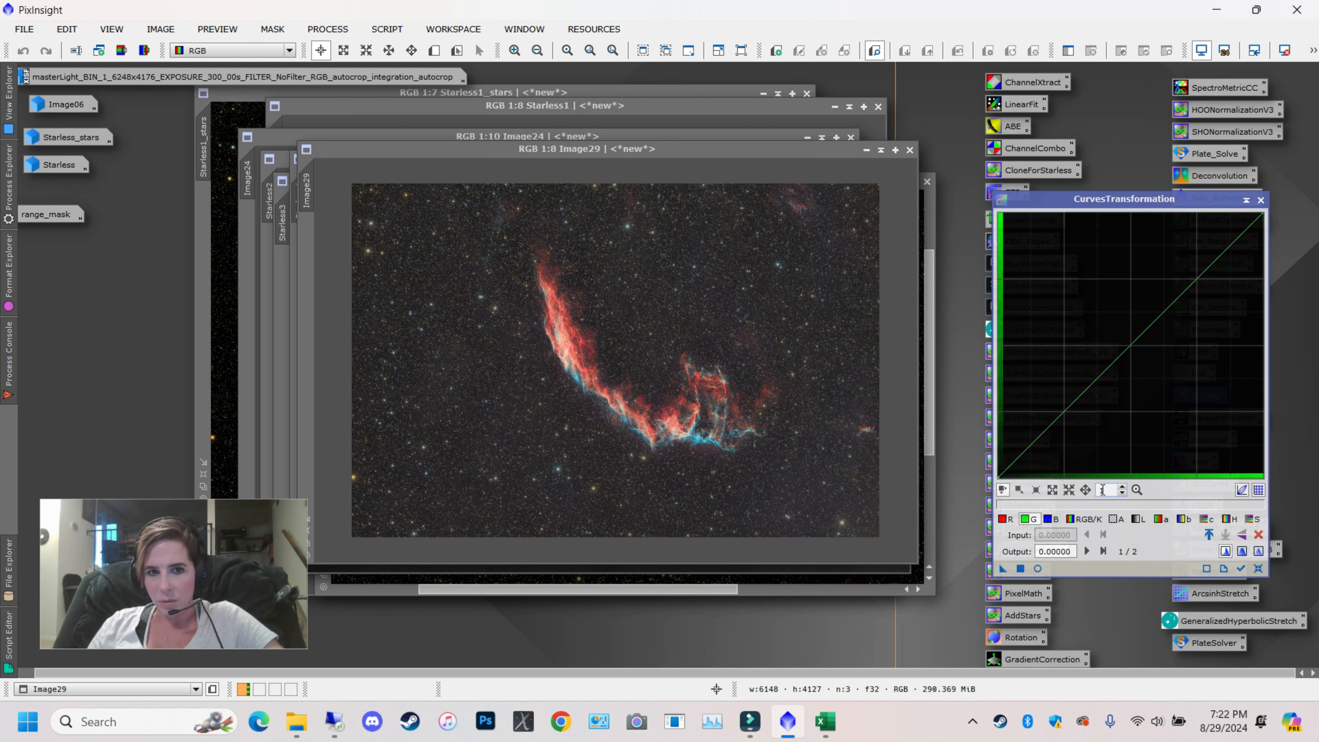
pyautogui.click(1037, 567)
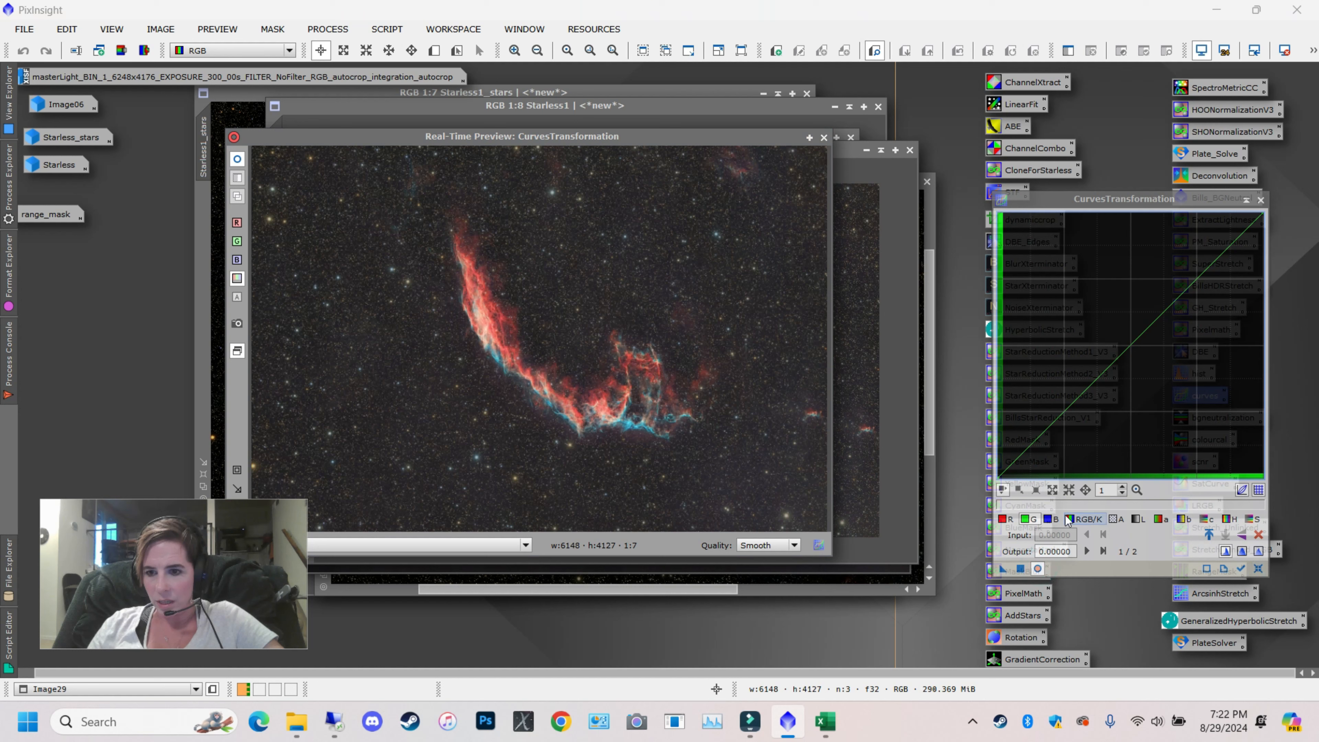
pyautogui.click(1083, 520)
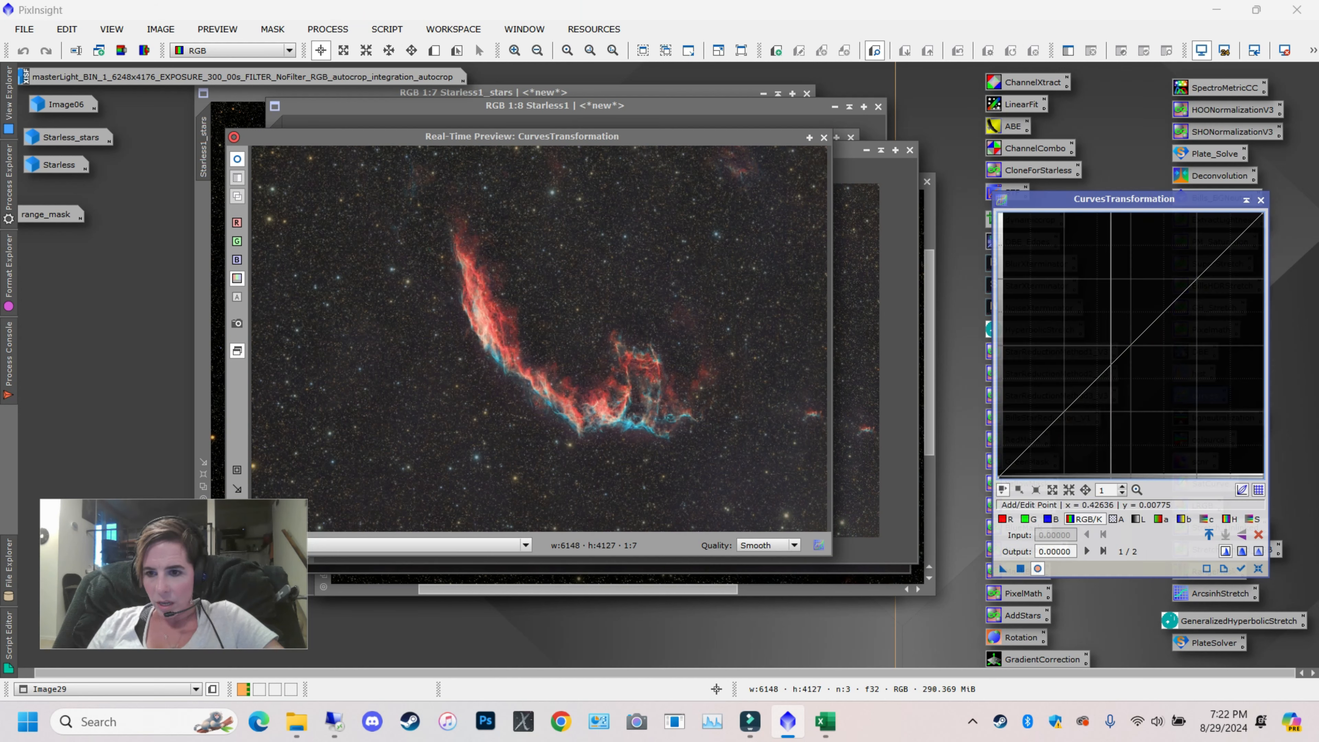
pyautogui.click(1092, 404)
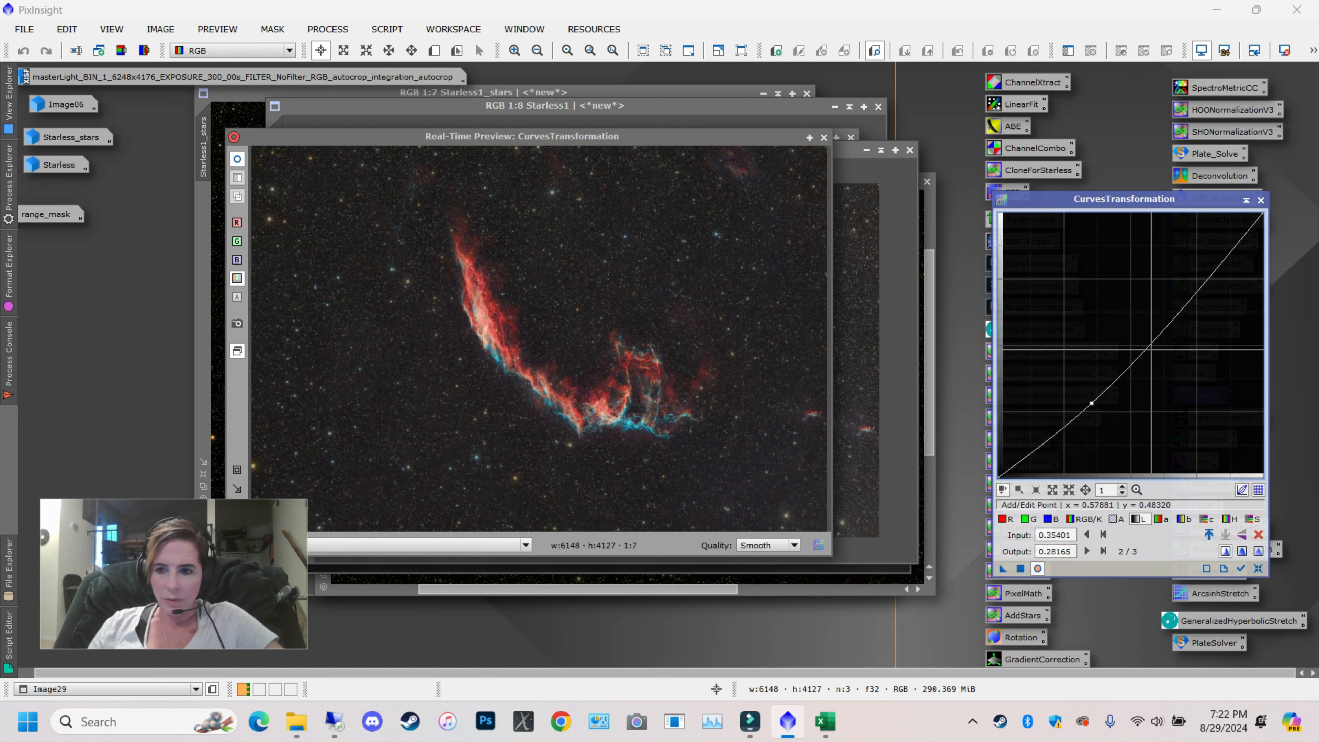
pyautogui.click(1139, 337)
pyautogui.moveTo(1140, 338); pyautogui.dragTo(1140, 336)
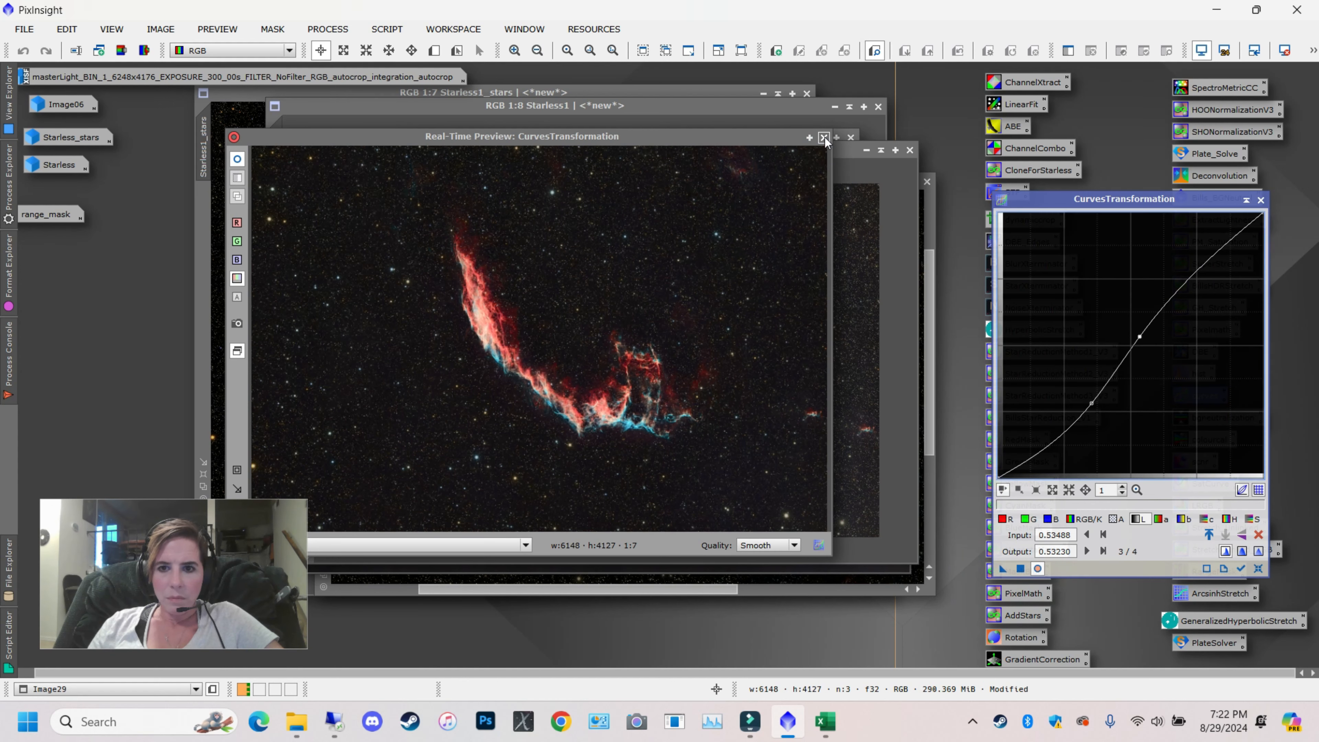
pyautogui.click(824, 137)
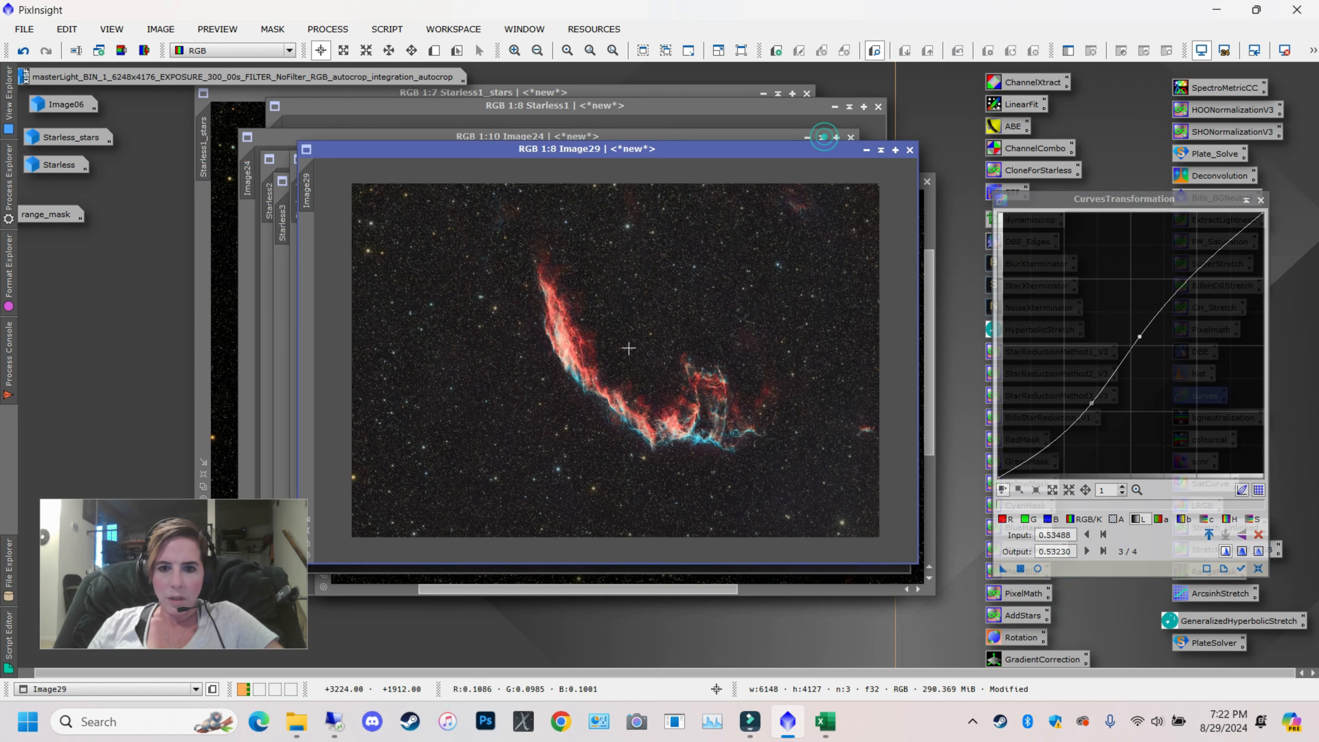
# Examine the nebula filaments and surrounding stars of the curve-adjusted Image29 at several magnifications, and close CurvesTransformation
pyautogui.scroll(-1, 613, 363)
pyautogui.scroll(4, 603, 368)
pyautogui.scroll(1, 603, 368)
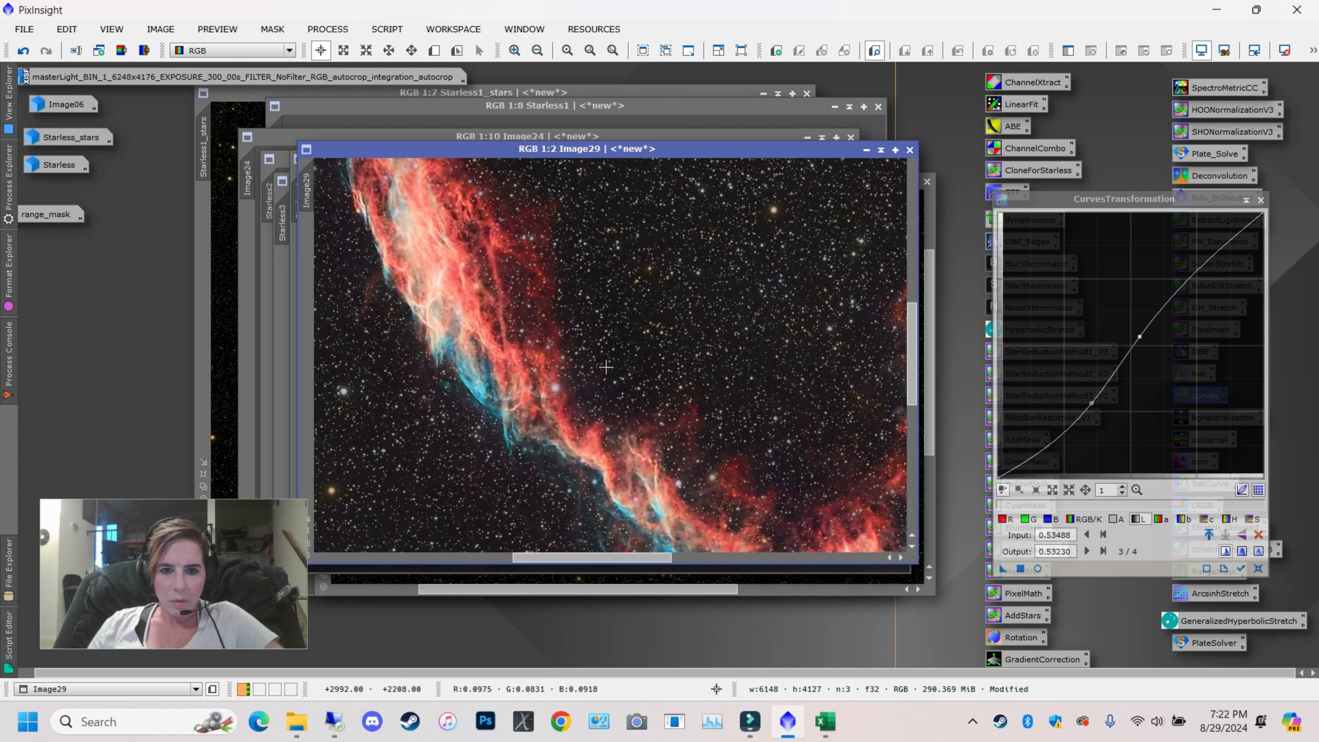
pyautogui.scroll(2, 564, 398)
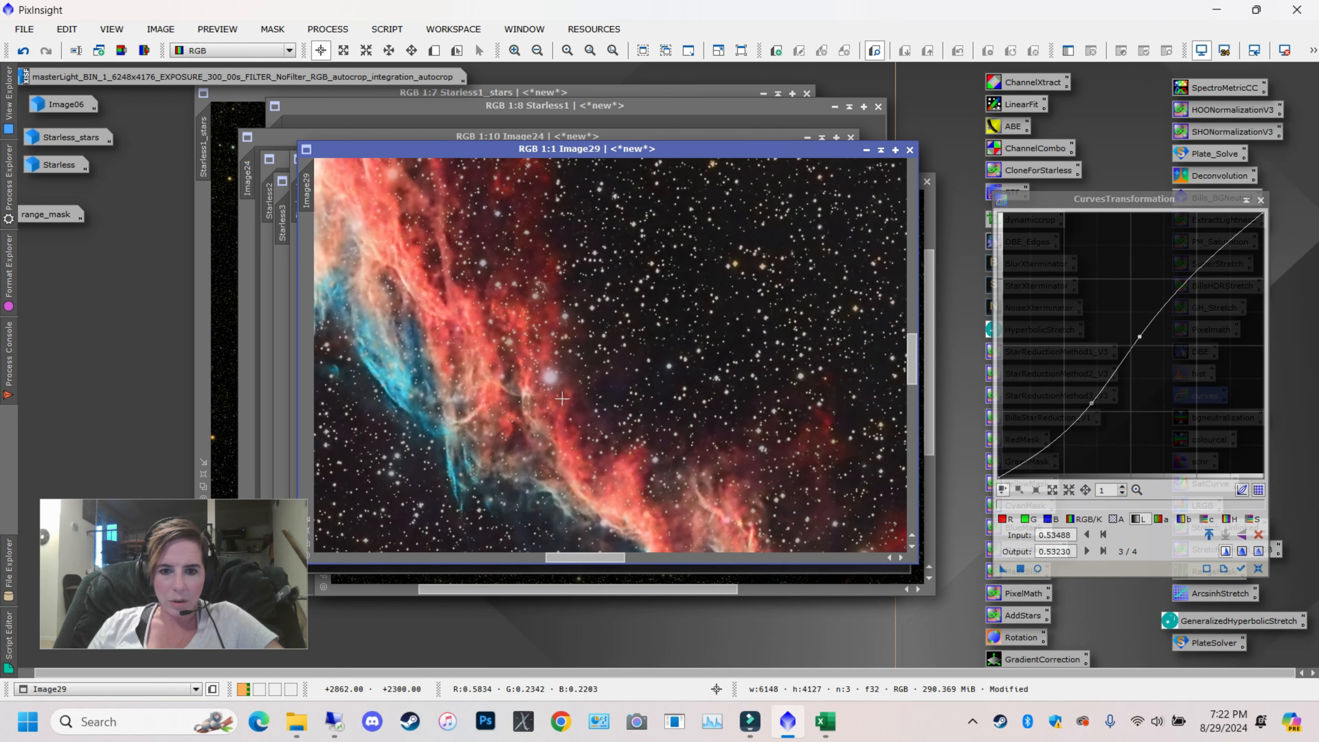
pyautogui.scroll(-3, 566, 396)
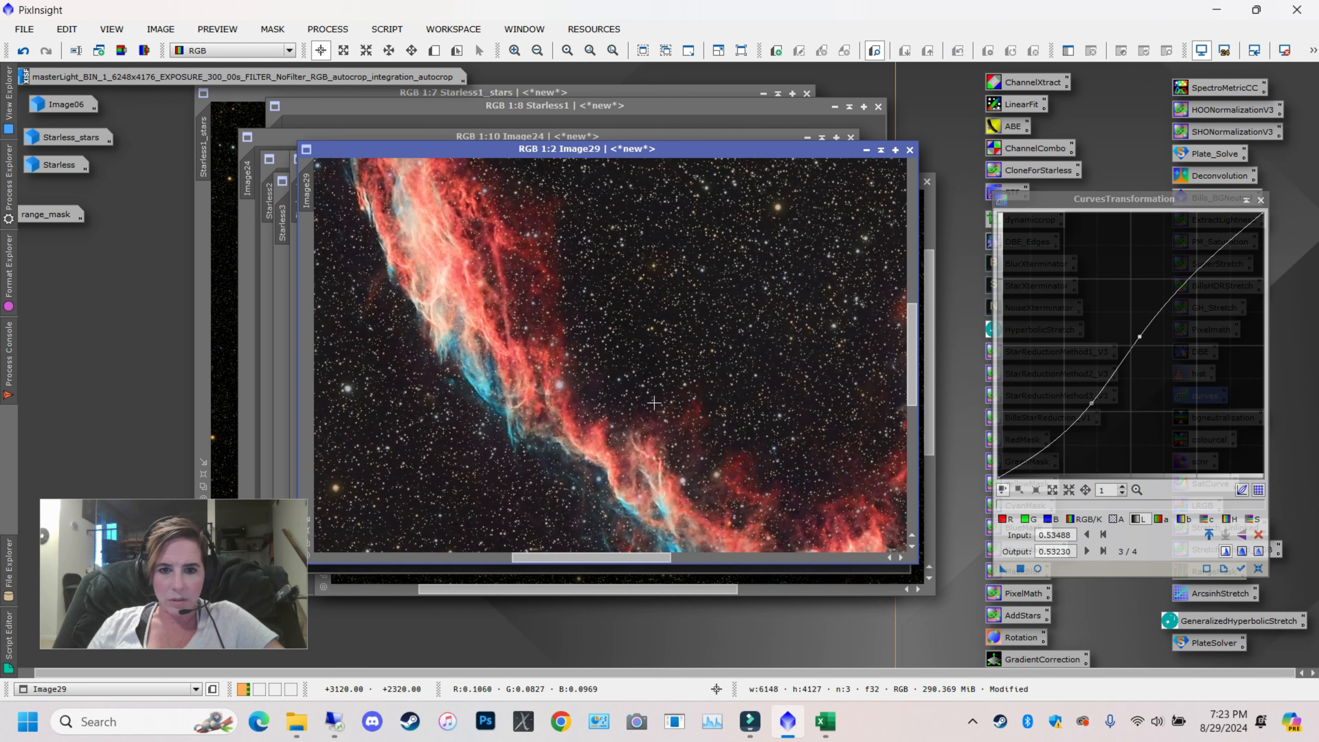
pyautogui.scroll(2, 554, 392)
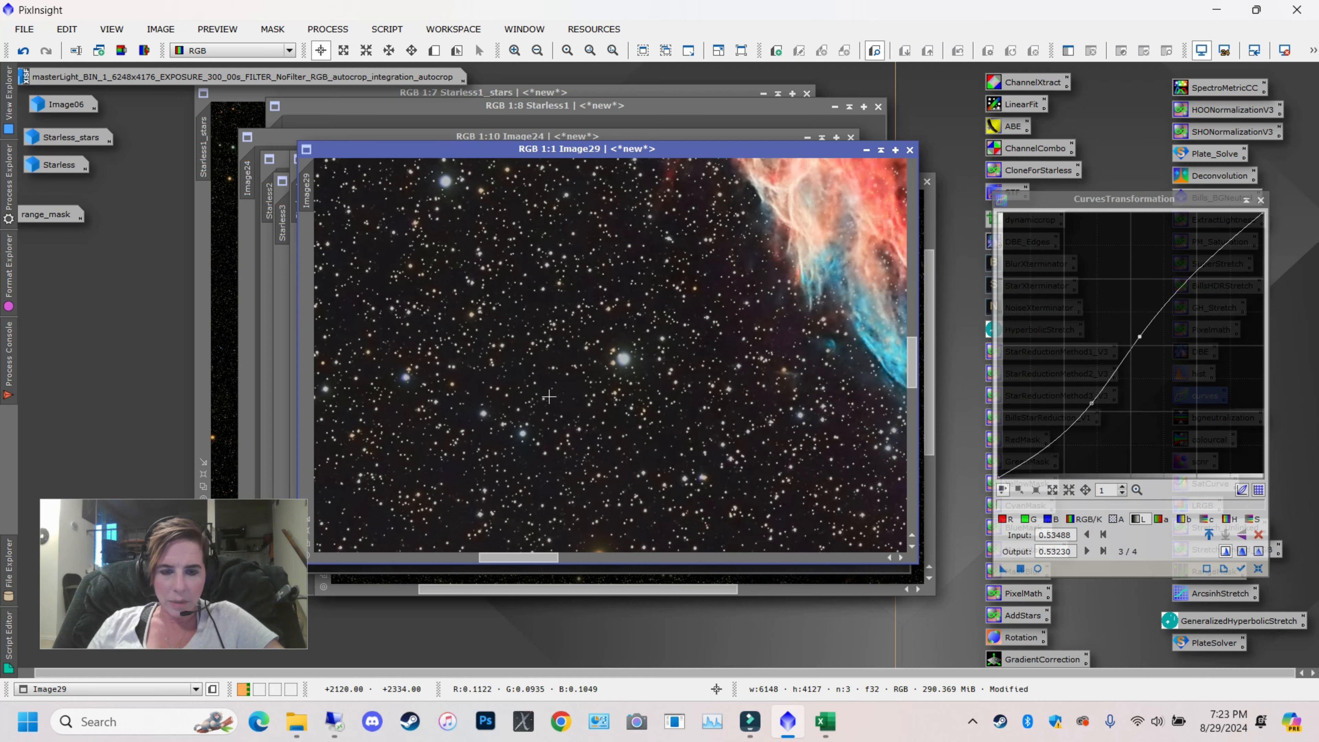
pyautogui.scroll(-8, 544, 400)
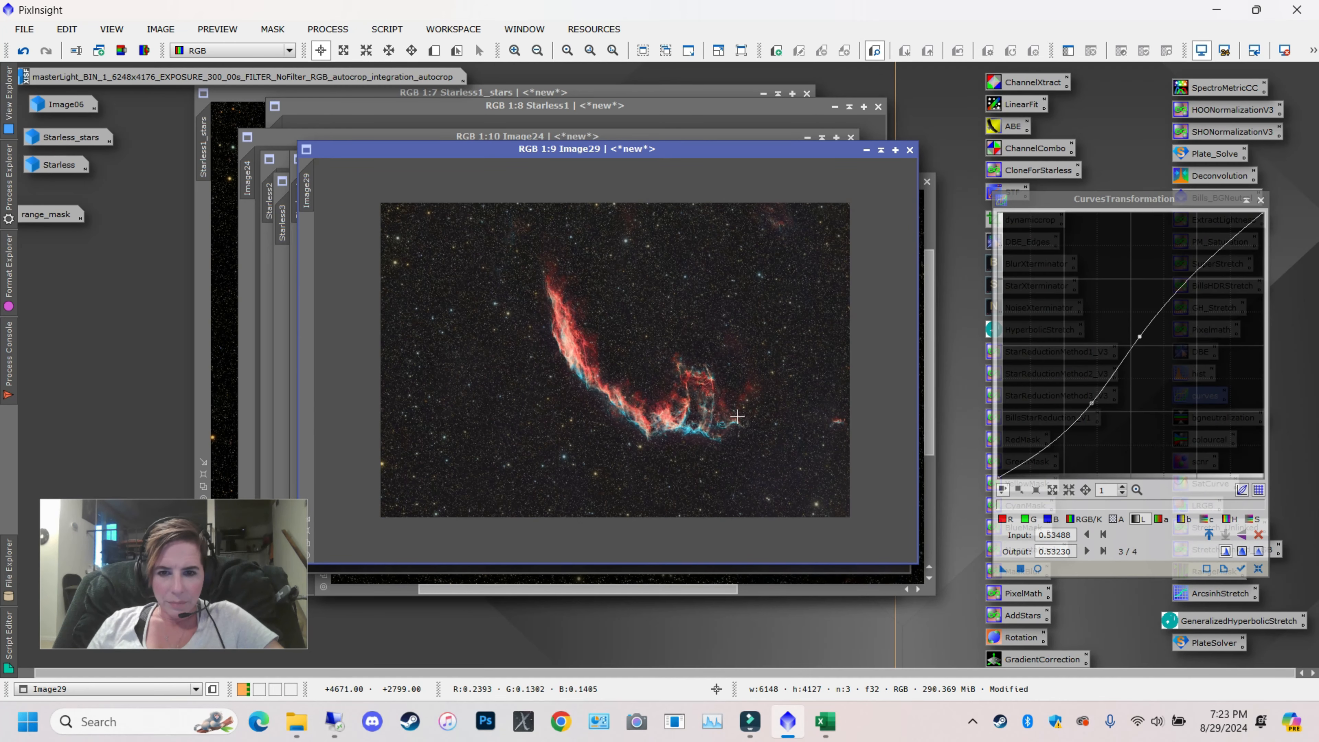
pyautogui.scroll(7, 736, 417)
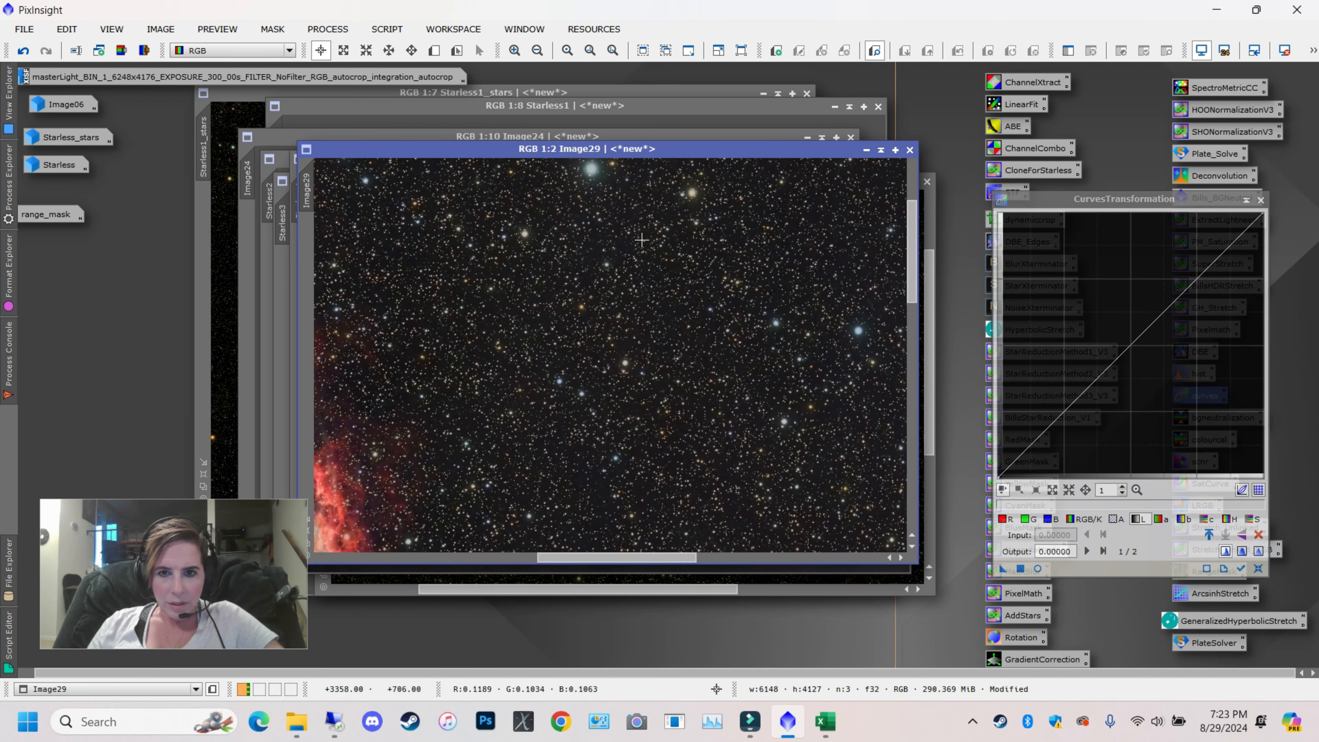
pyautogui.scroll(-5, 639, 271)
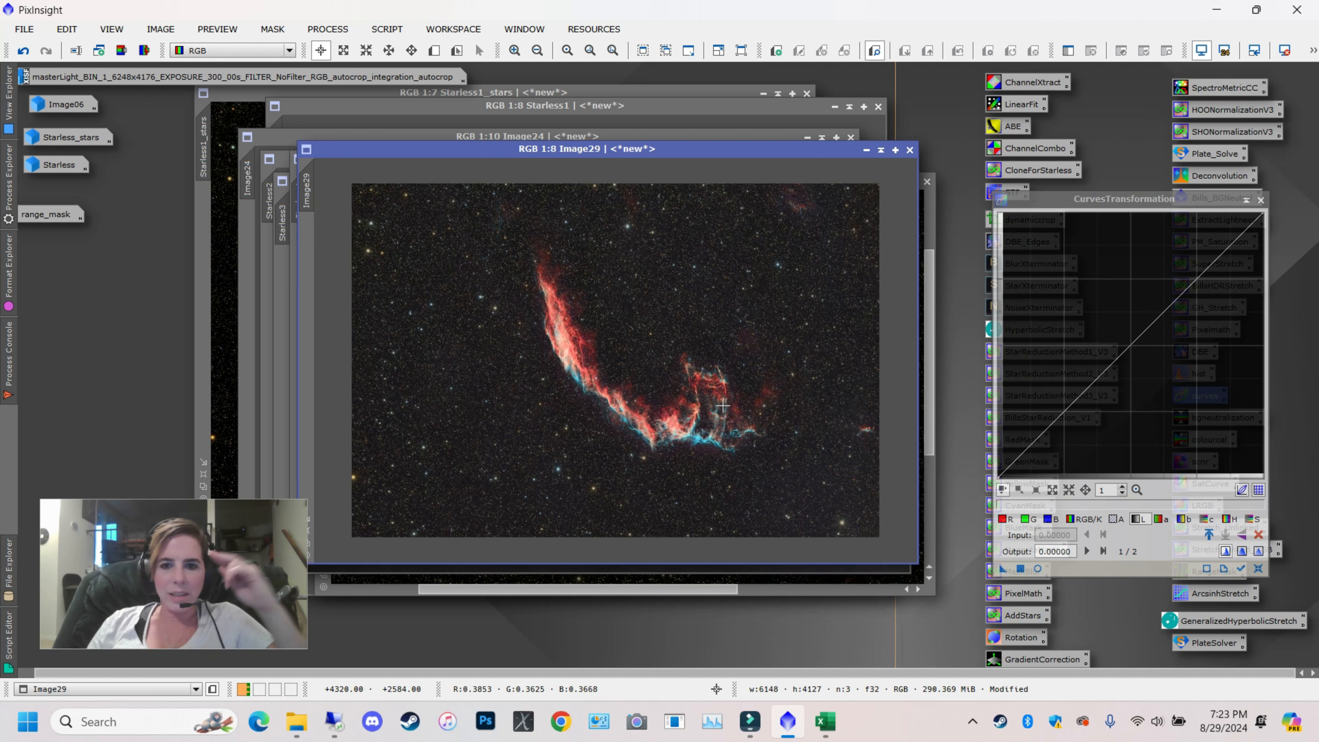
pyautogui.click(1261, 200)
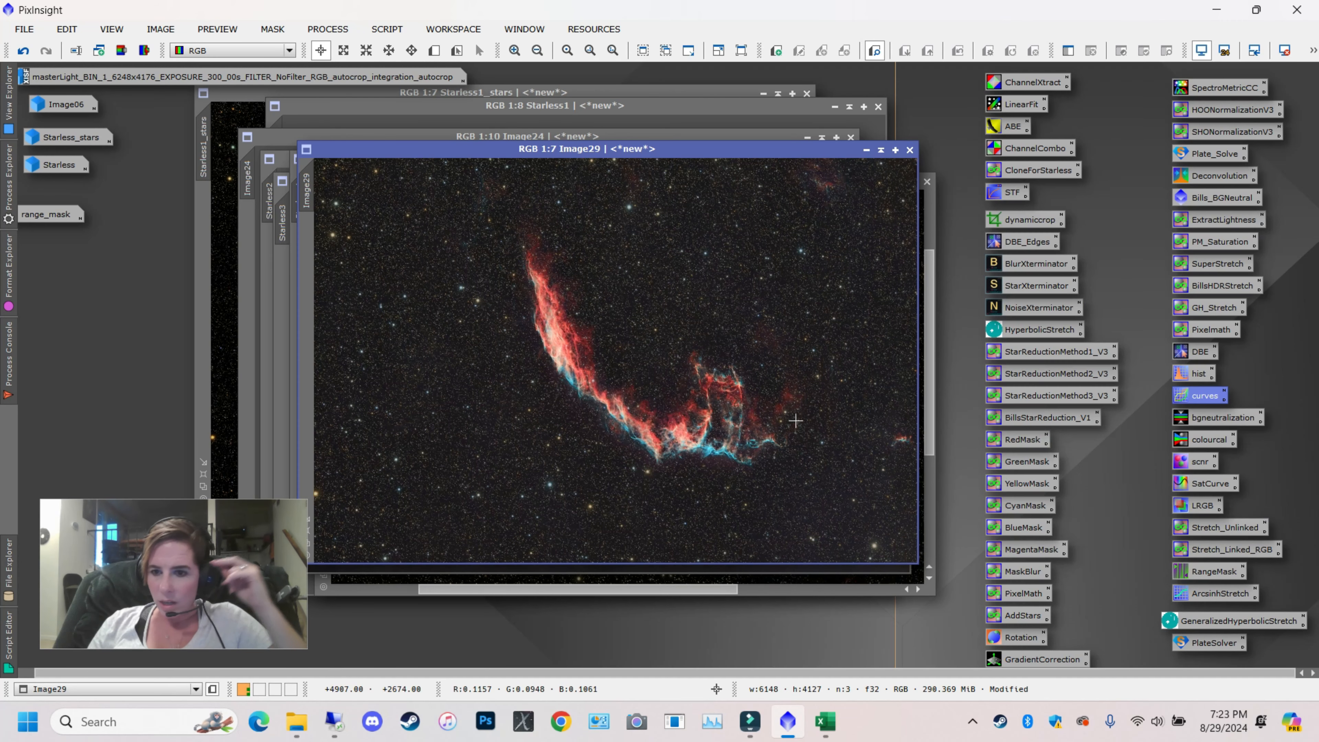
# Rotate Image29 by 180 degrees with the Rotation process
pyautogui.doubleClick(1026, 636)
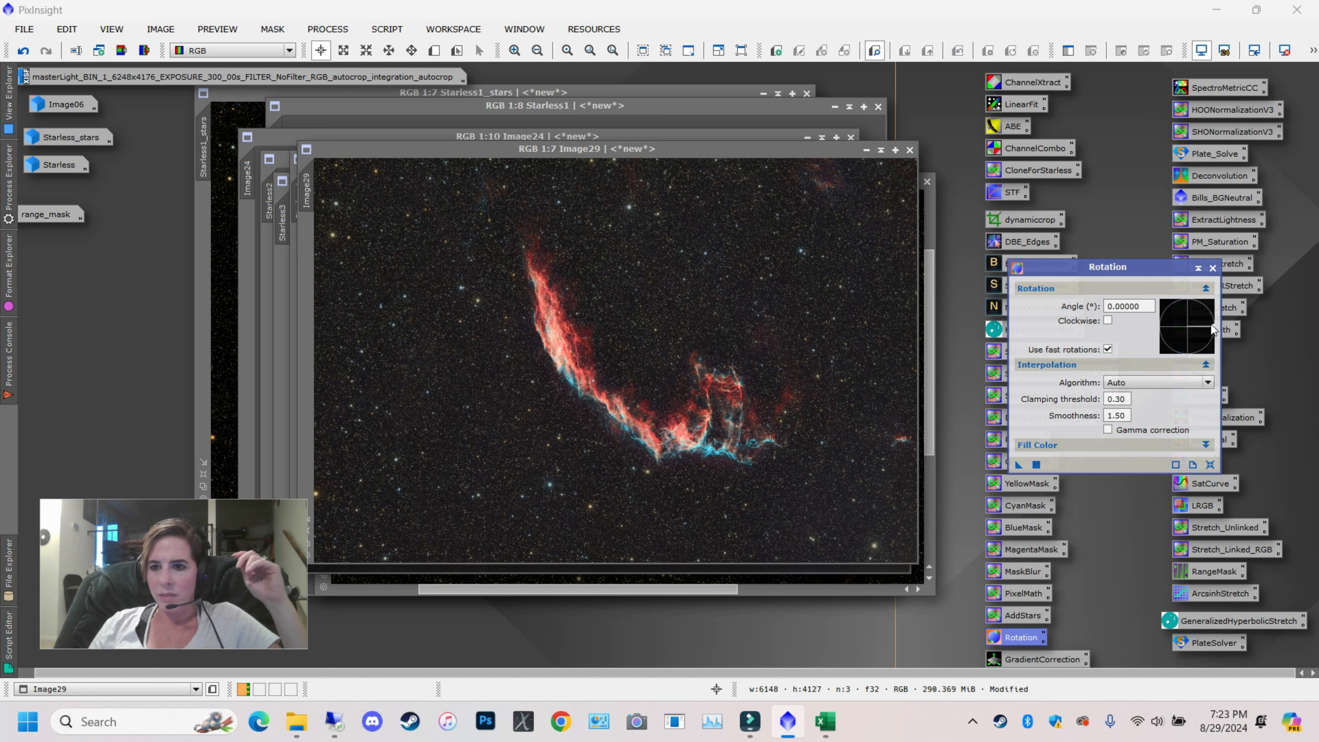
pyautogui.doubleClick(1139, 306)
pyautogui.write('180')
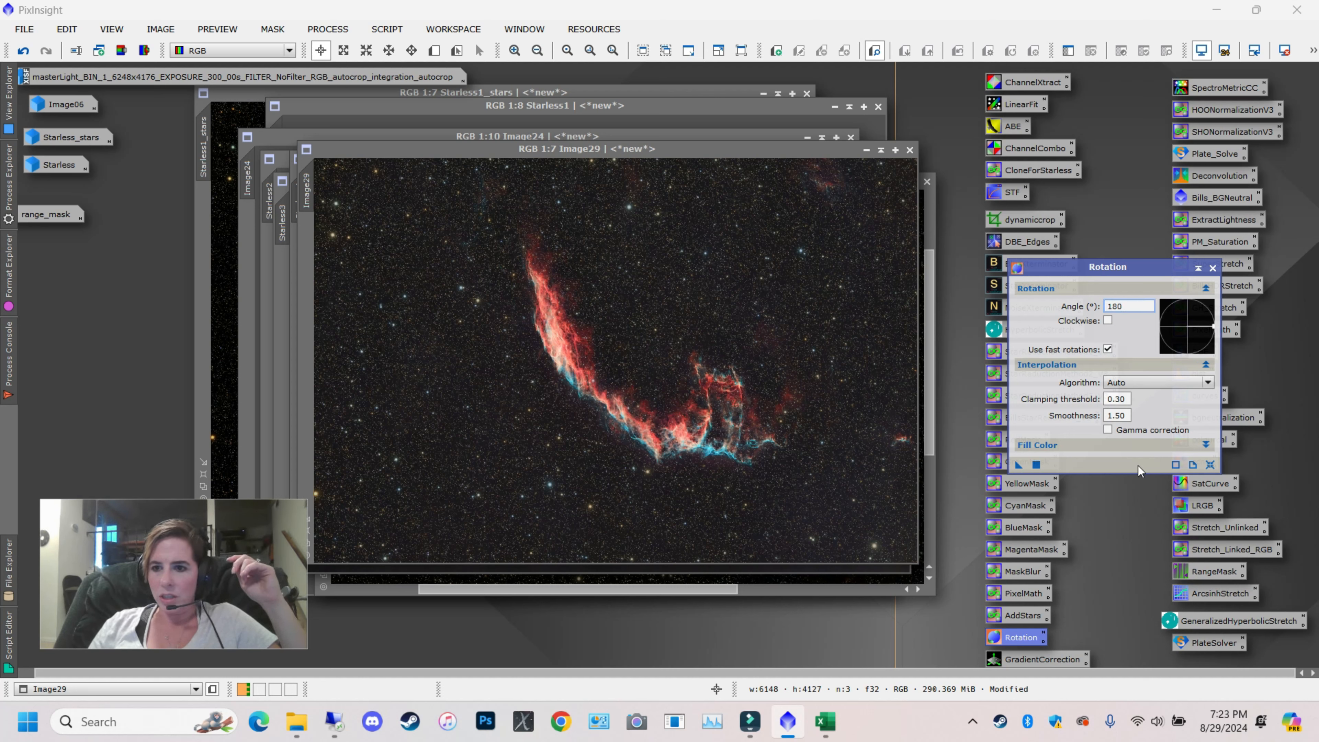
pyautogui.click(1018, 464)
pyautogui.scroll(-3, 526, 355)
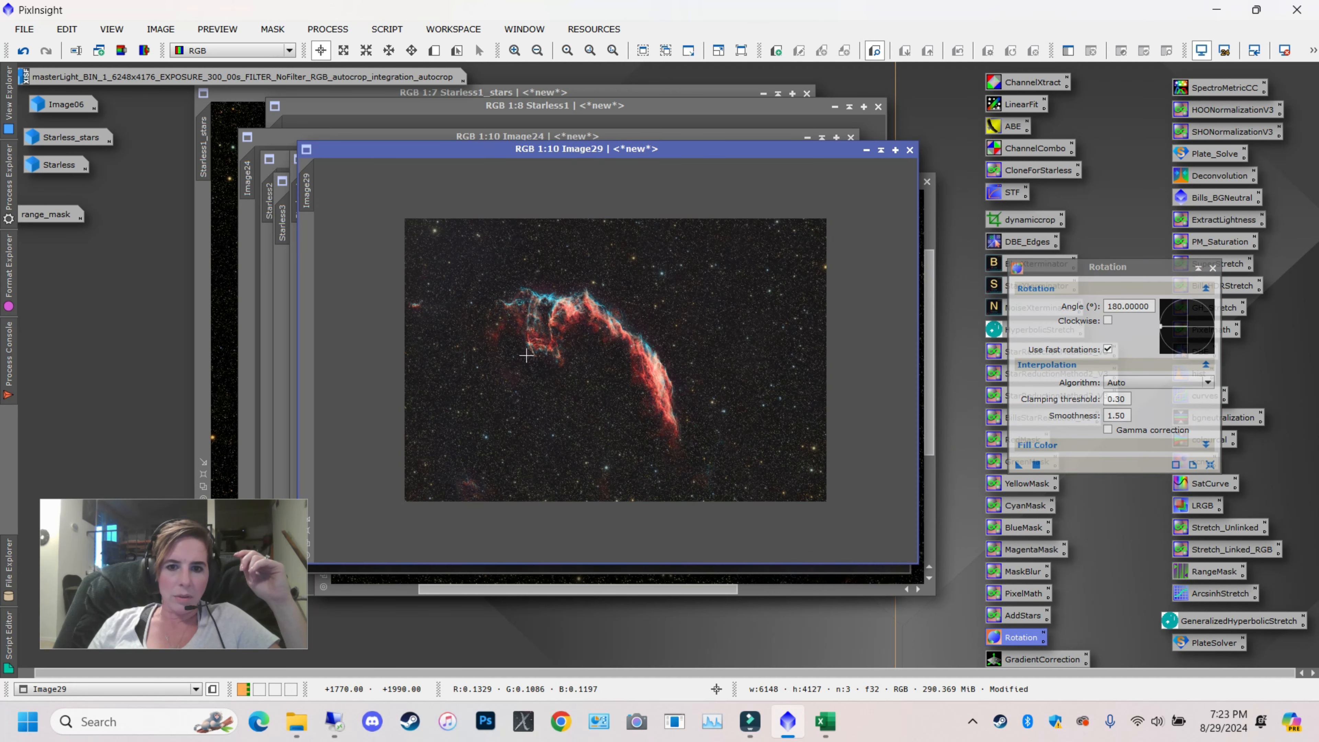
# Examine the nebula and star field of the rotated Image29, both up close and as a whole
pyautogui.scroll(5, 526, 354)
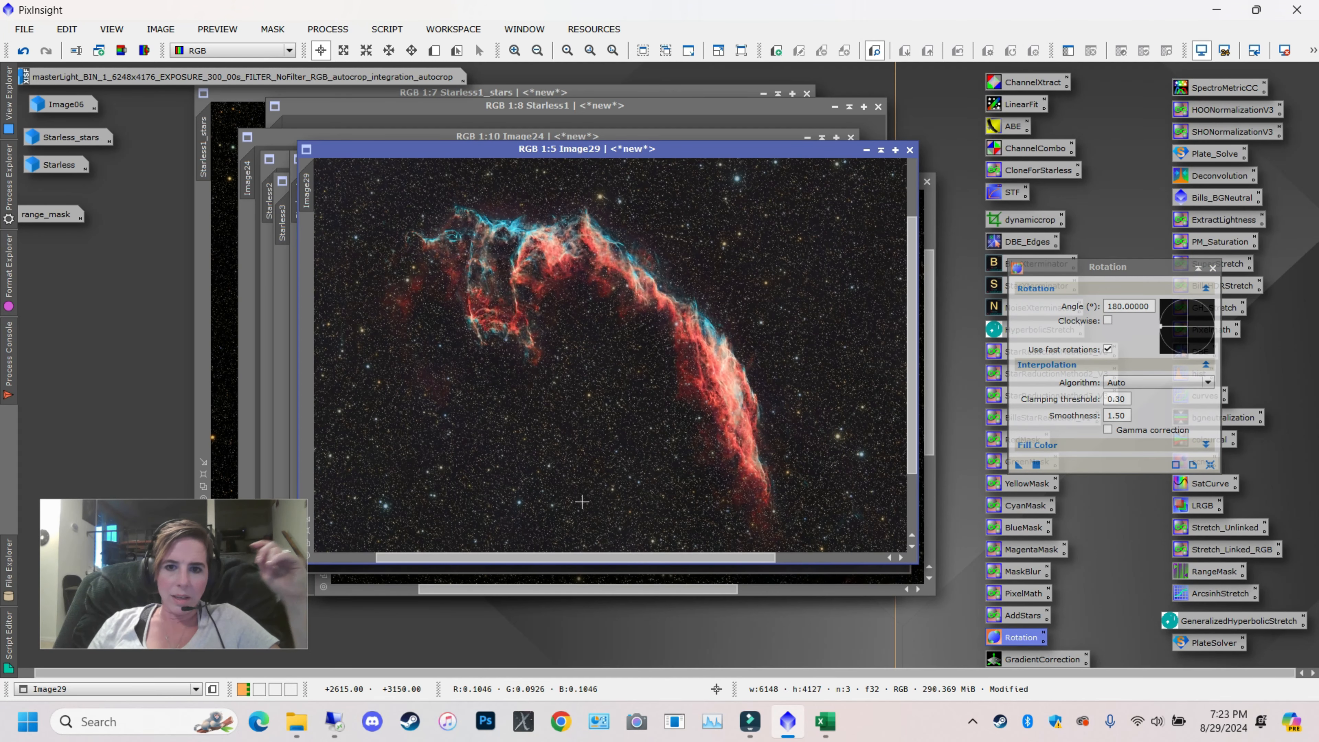
pyautogui.moveTo(643, 555); pyautogui.dragTo(612, 557)
pyautogui.scroll(3, 522, 500)
pyautogui.scroll(-3, 712, 350)
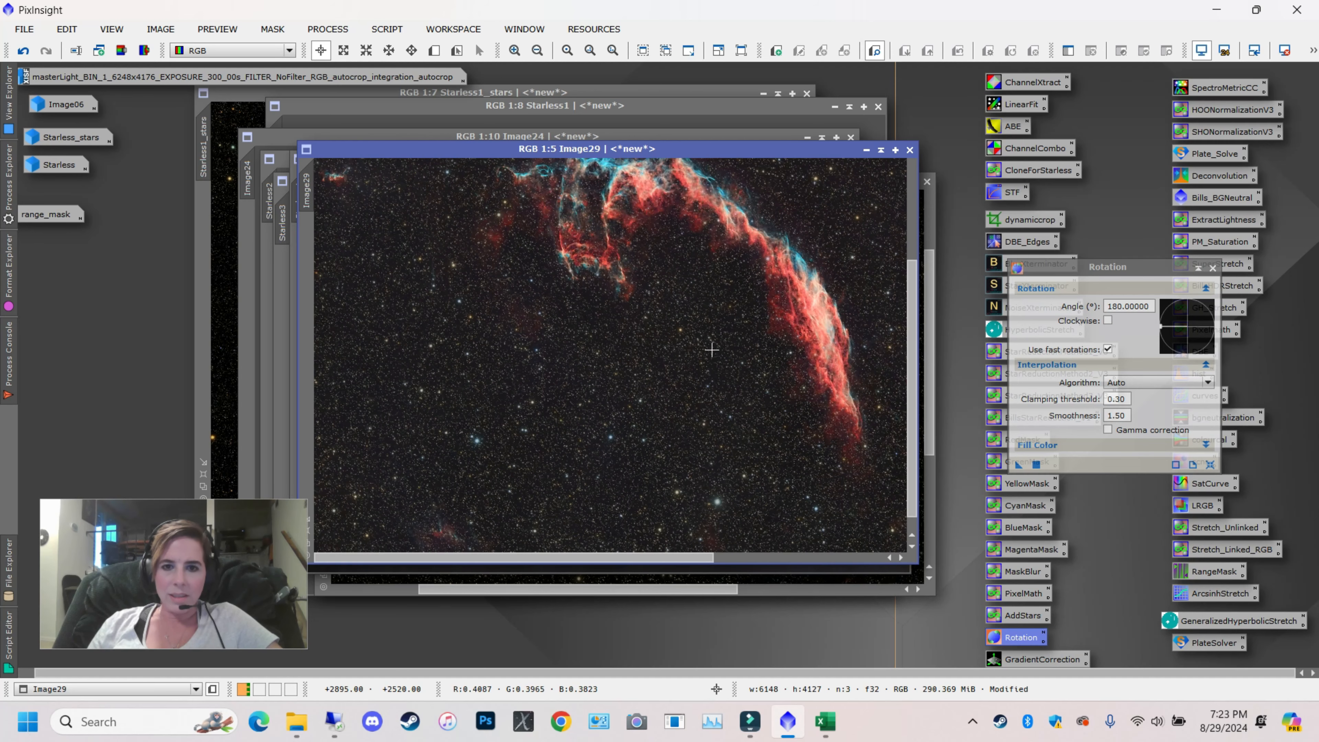
pyautogui.scroll(-2, 712, 350)
pyautogui.scroll(-2, 524, 418)
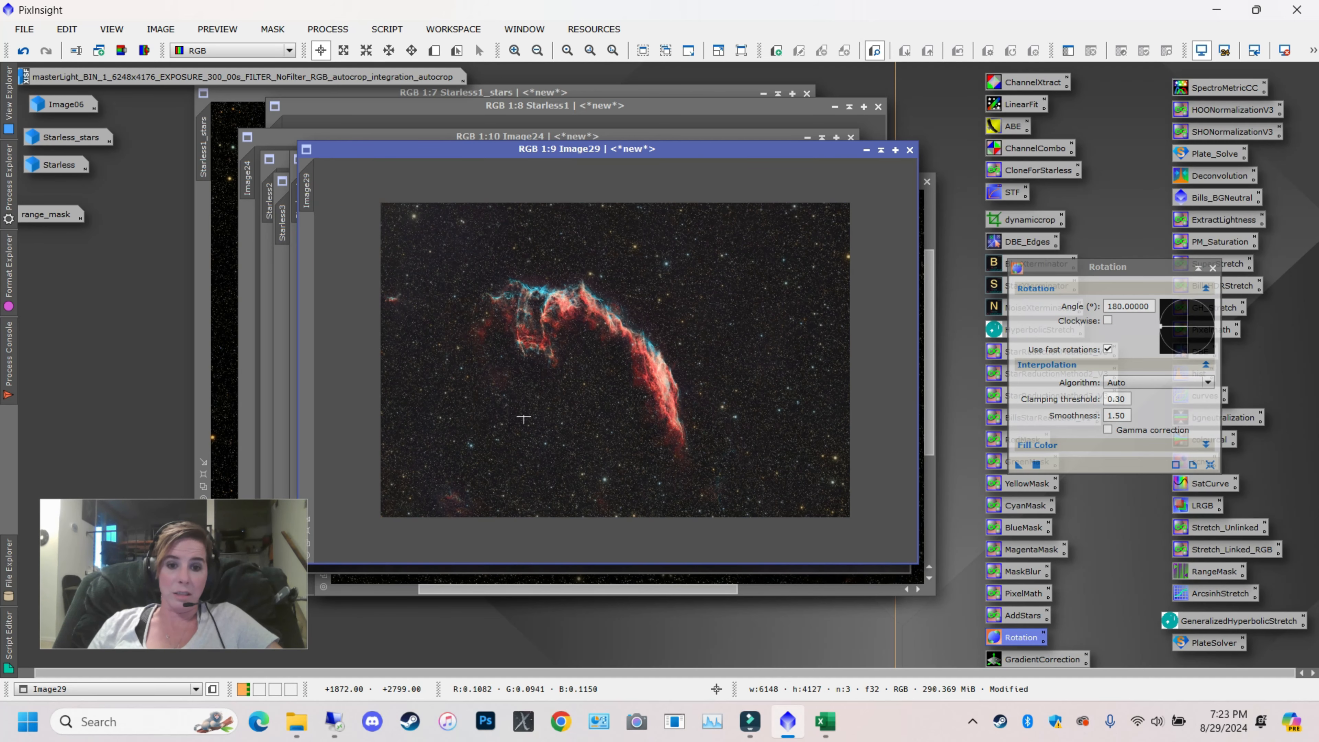
pyautogui.scroll(2, 523, 418)
# Close the Rotation process and enlarge the Image29 window to fill most of the workspace
pyautogui.moveTo(913, 141); pyautogui.dragTo(1280, 44)
pyautogui.click(1213, 268)
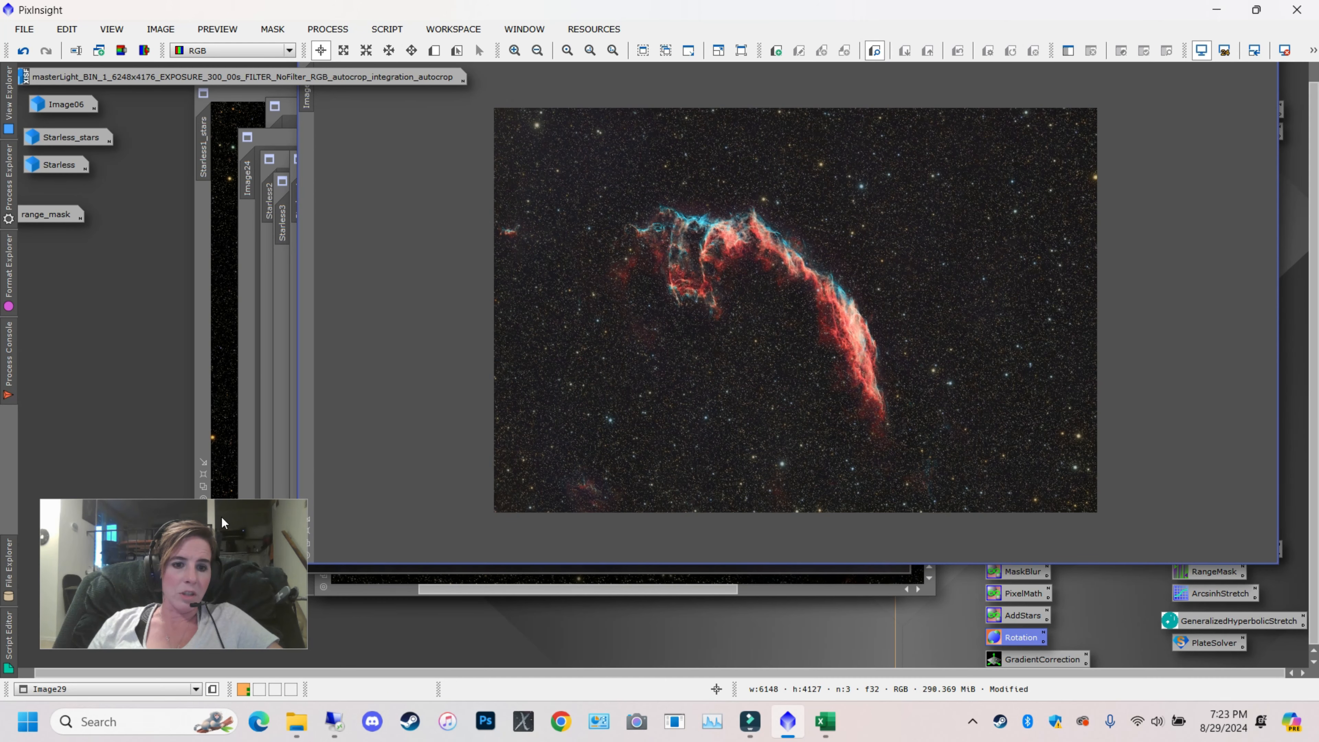
pyautogui.moveTo(300, 562); pyautogui.dragTo(127, 643)
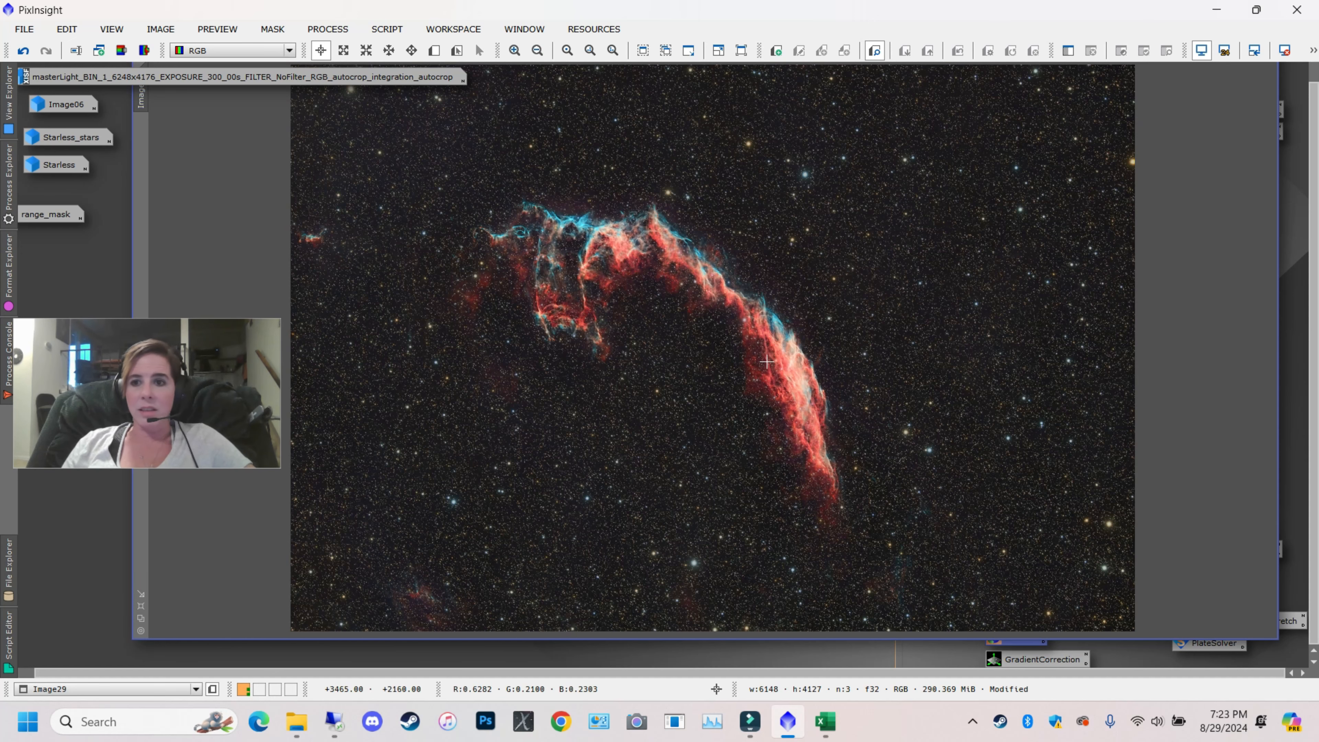
# Examine the rotated nebula in Image29 as a whole and its upper filaments up close
pyautogui.scroll(-1, 656, 410)
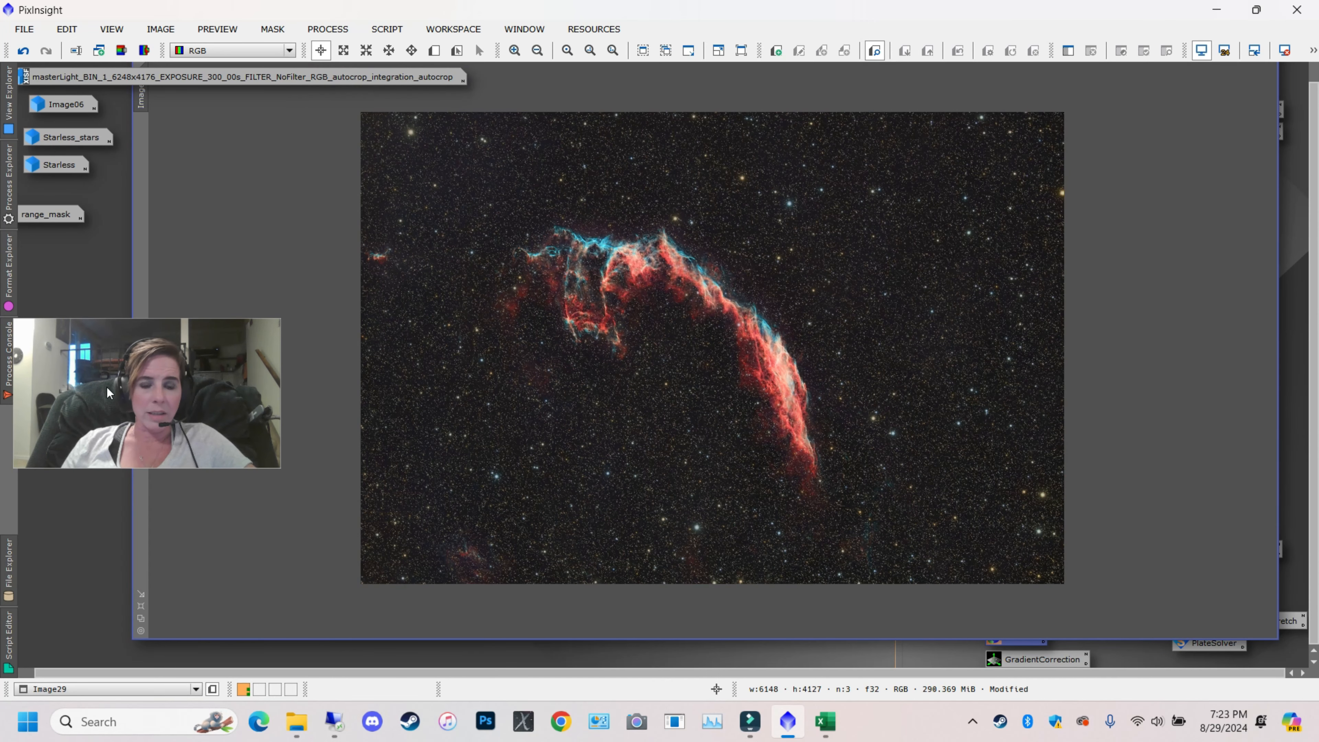
pyautogui.scroll(3, 353, 260)
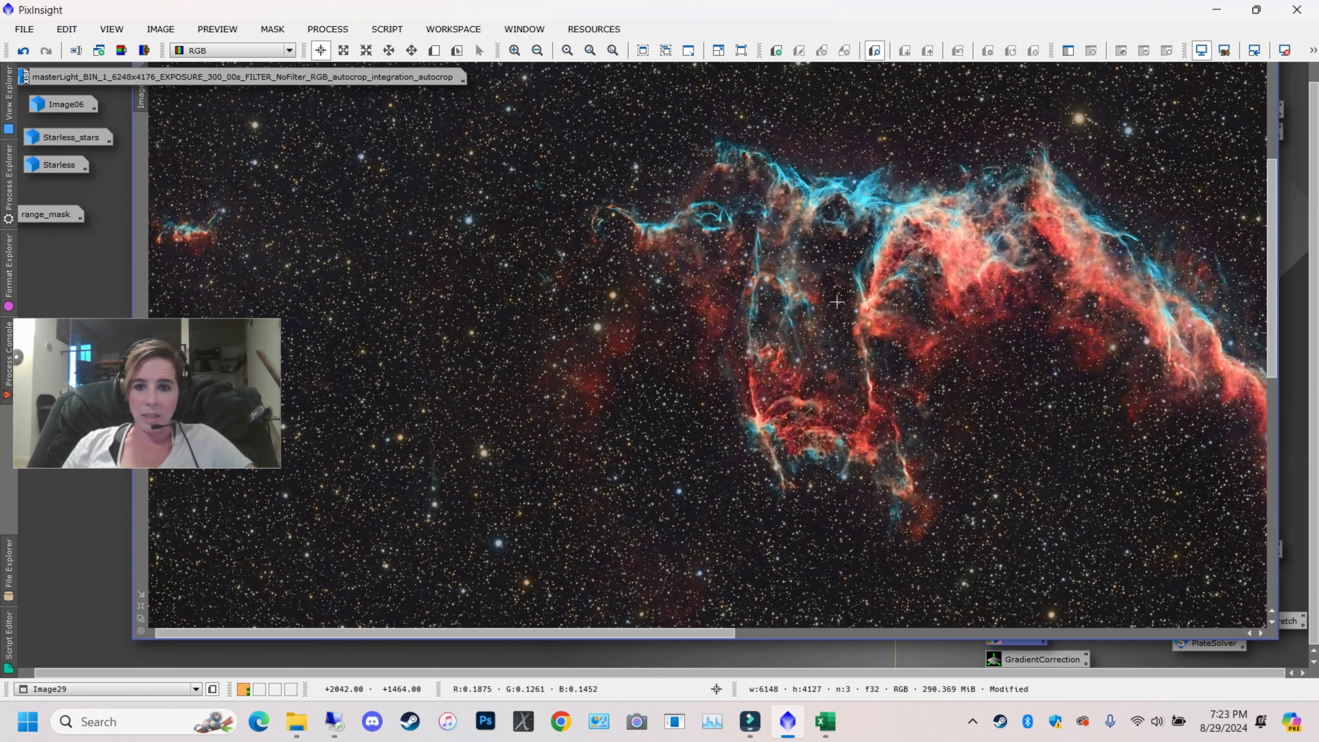
pyautogui.scroll(-1, 836, 301)
pyautogui.scroll(-1, 713, 325)
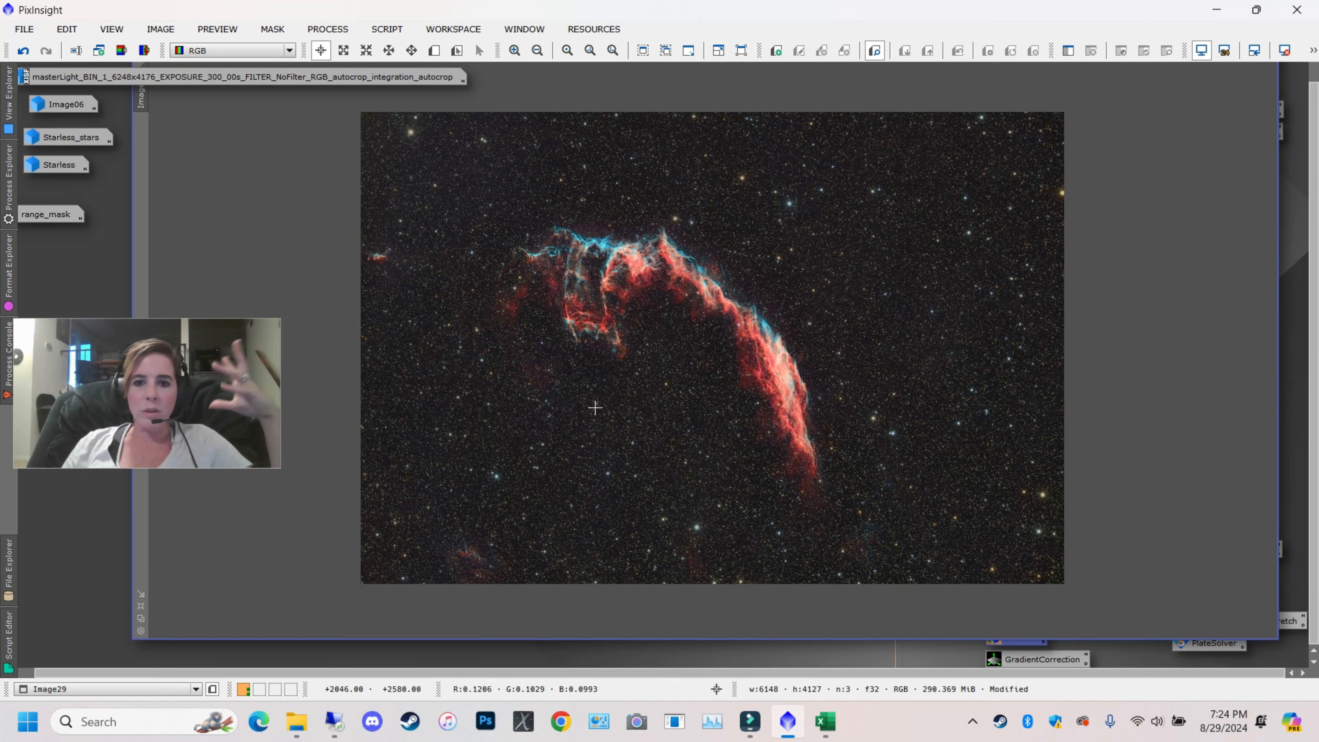
pyautogui.moveTo(194, 371); pyautogui.dragTo(509, 386)
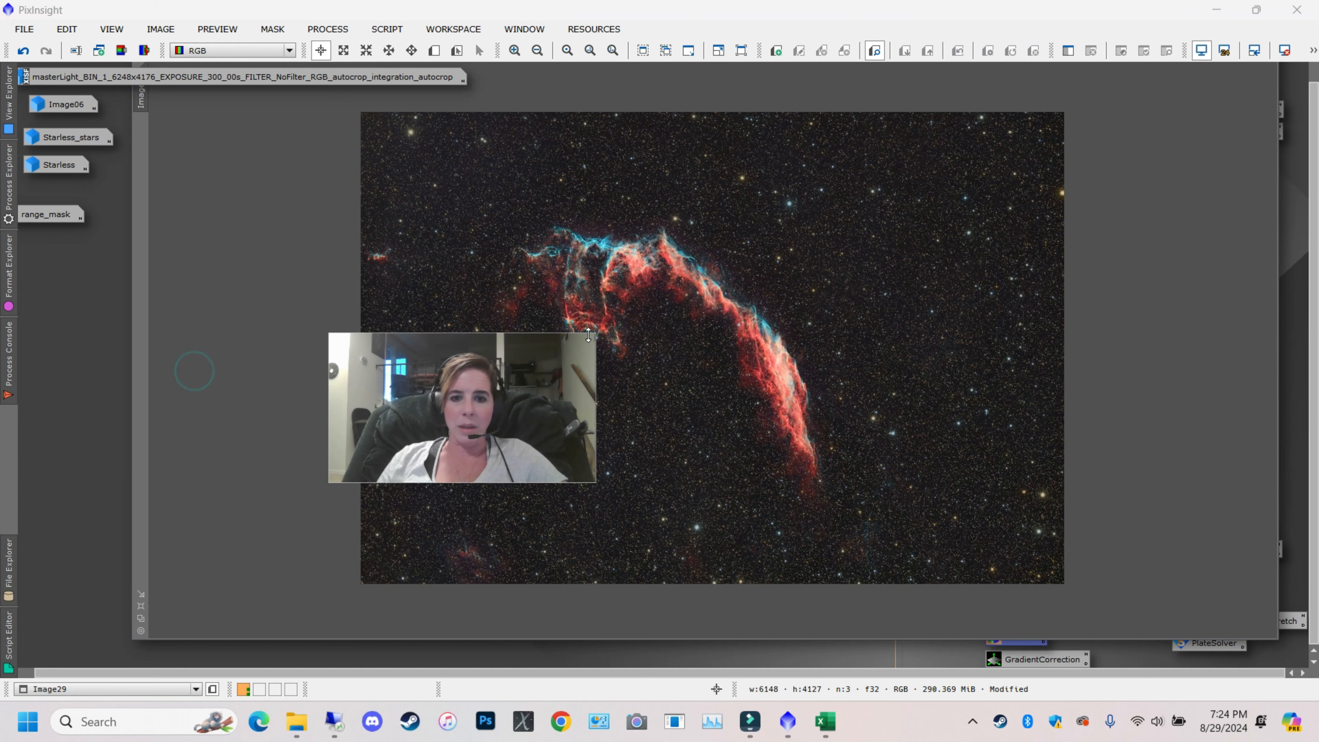
pyautogui.moveTo(595, 336); pyautogui.dragTo(1145, 22)
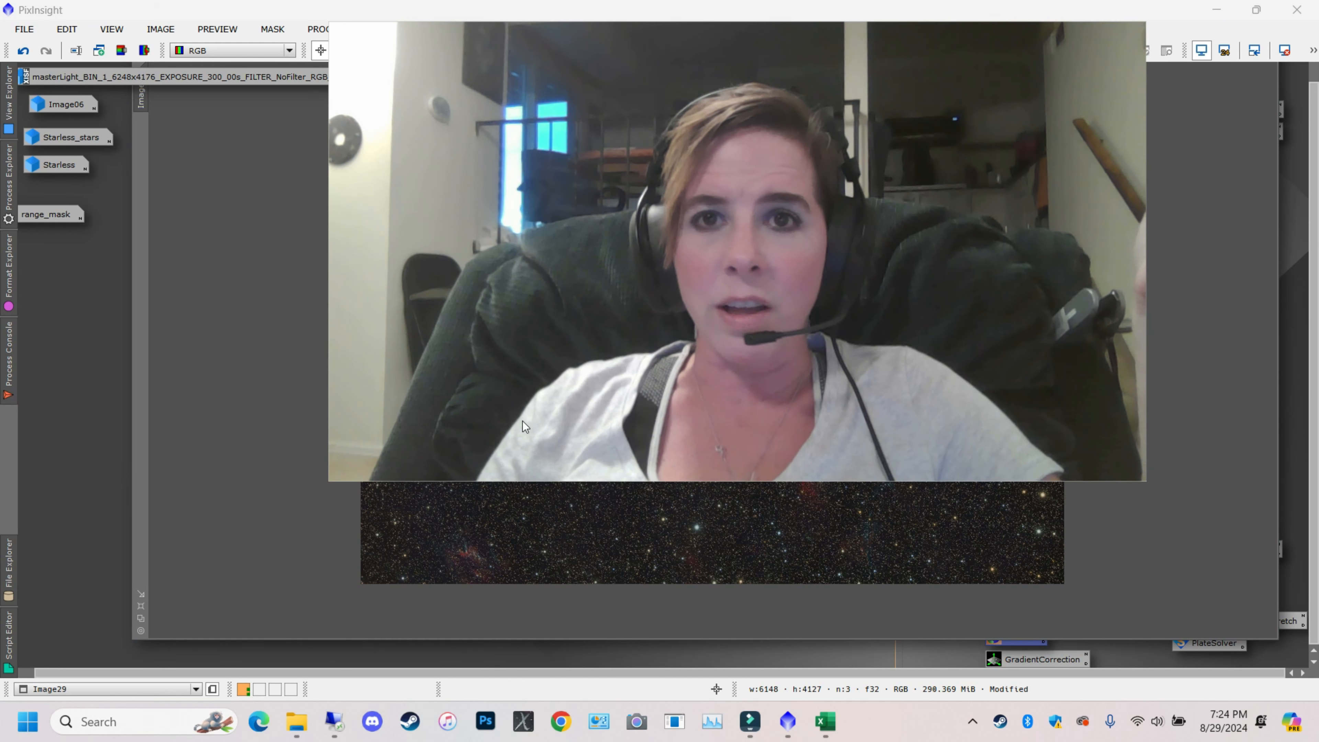
pyautogui.moveTo(331, 478); pyautogui.dragTo(14, 657)
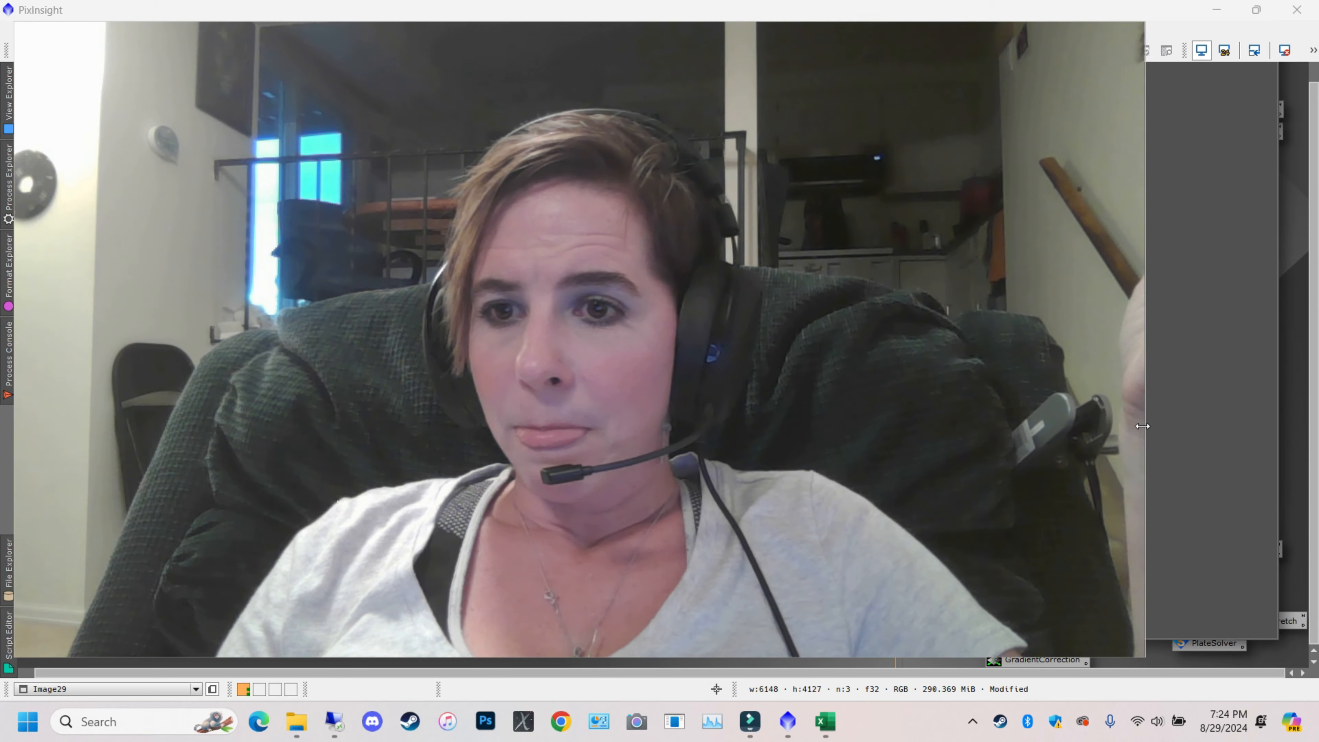
pyautogui.moveTo(1145, 425); pyautogui.dragTo(1252, 426)
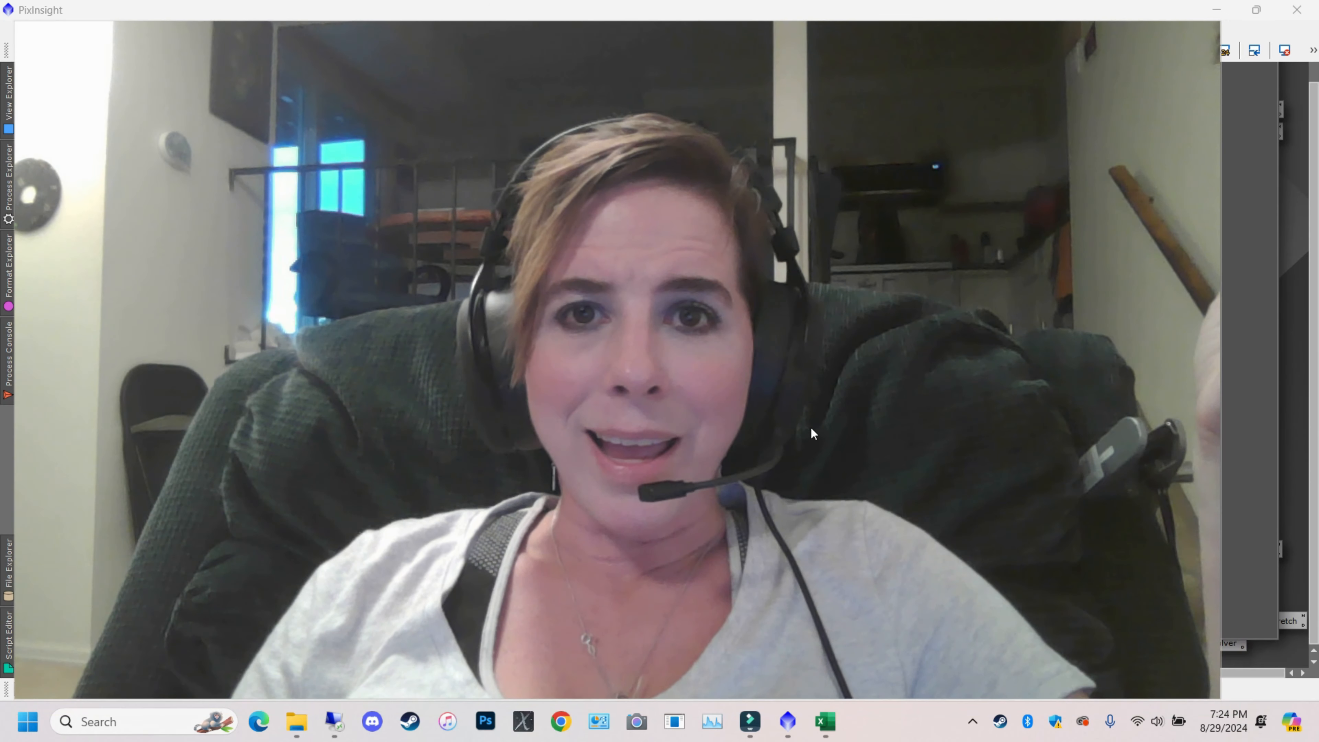
pyautogui.moveTo(810, 427); pyautogui.dragTo(852, 427)
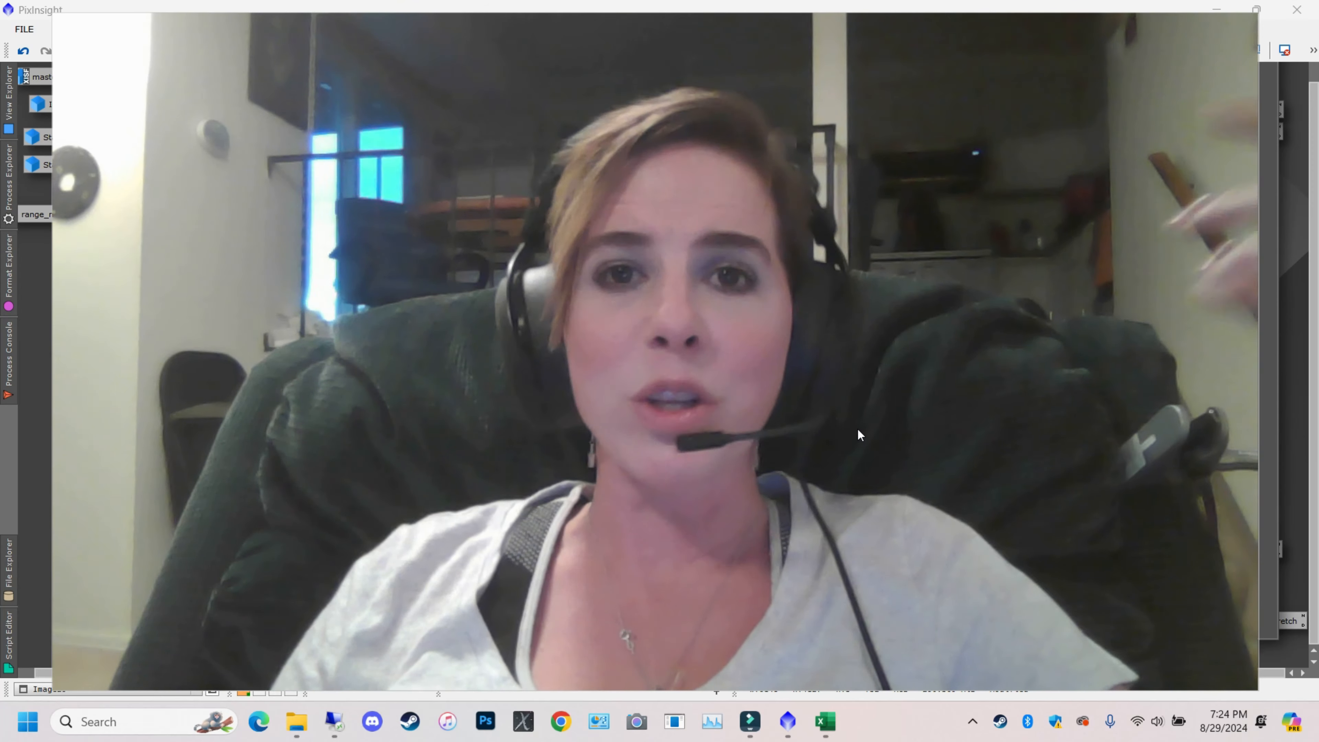
pyautogui.moveTo(870, 409); pyautogui.dragTo(875, 401)
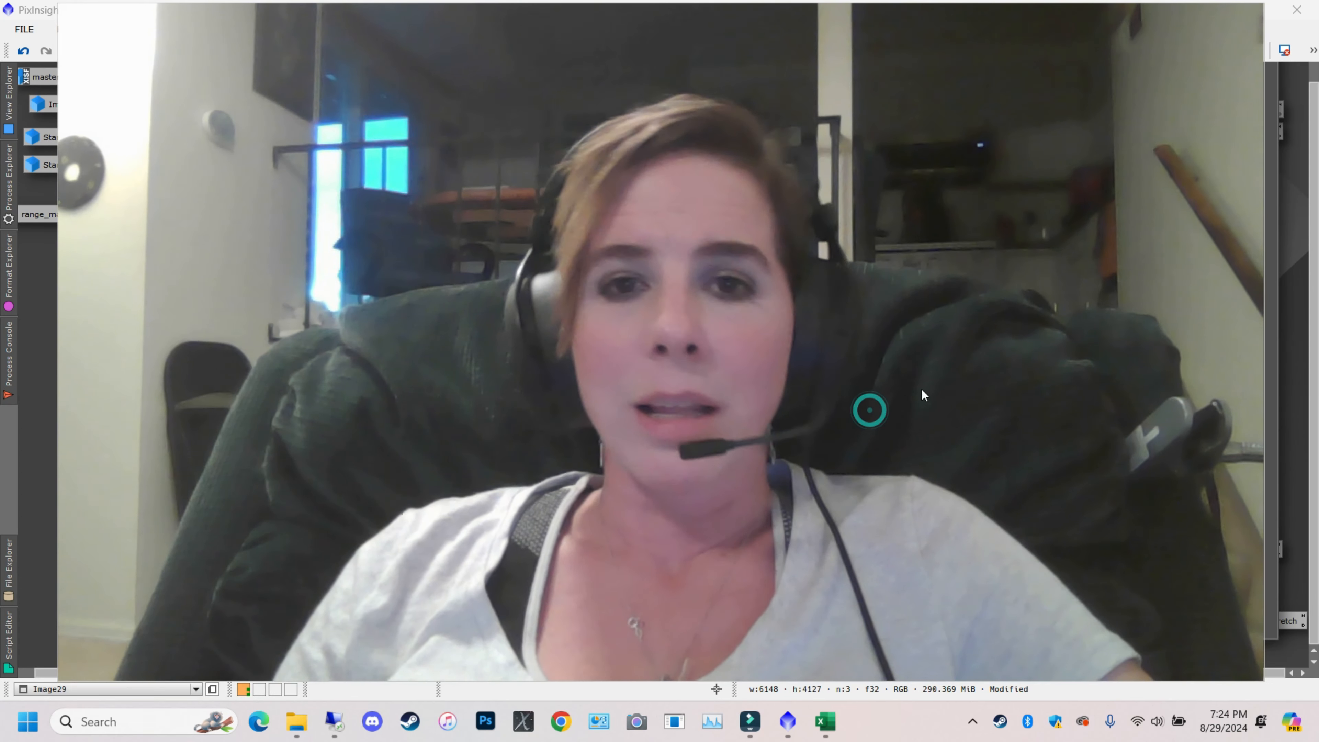
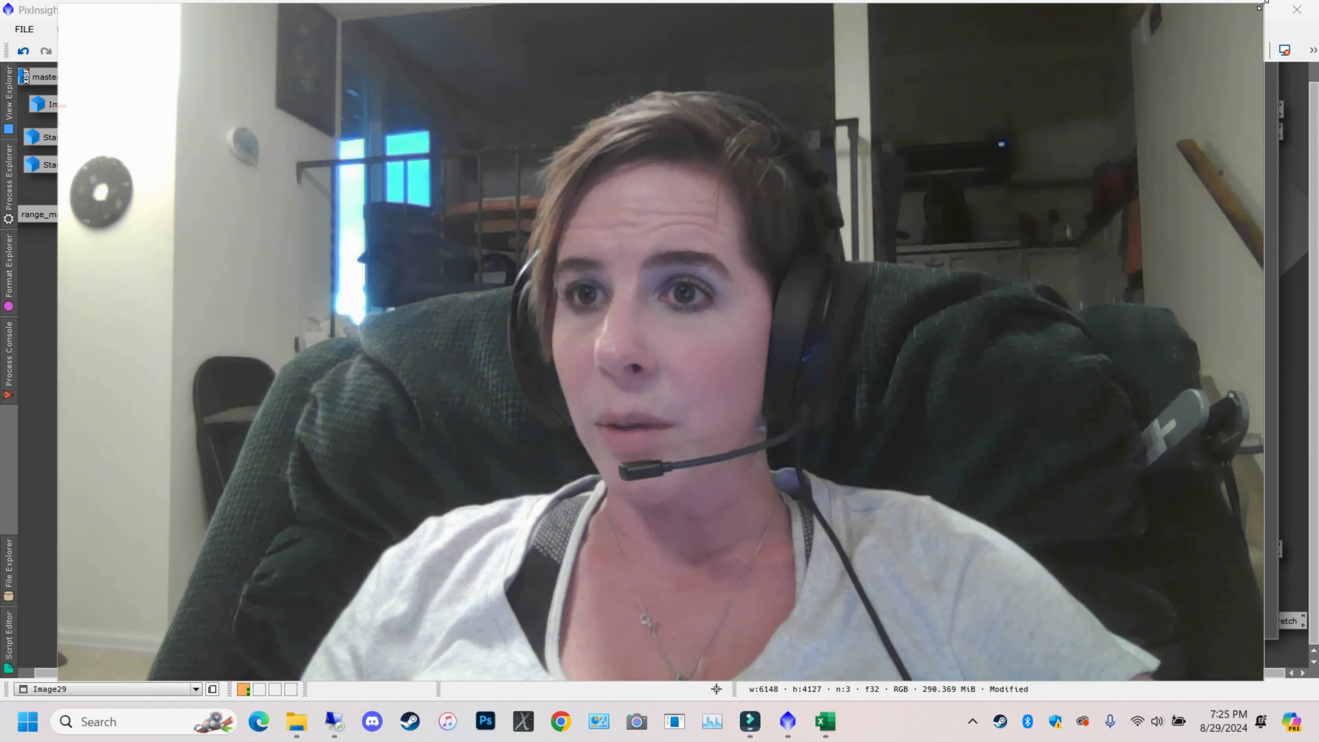
pyautogui.moveTo(1262, 5); pyautogui.dragTo(323, 532)
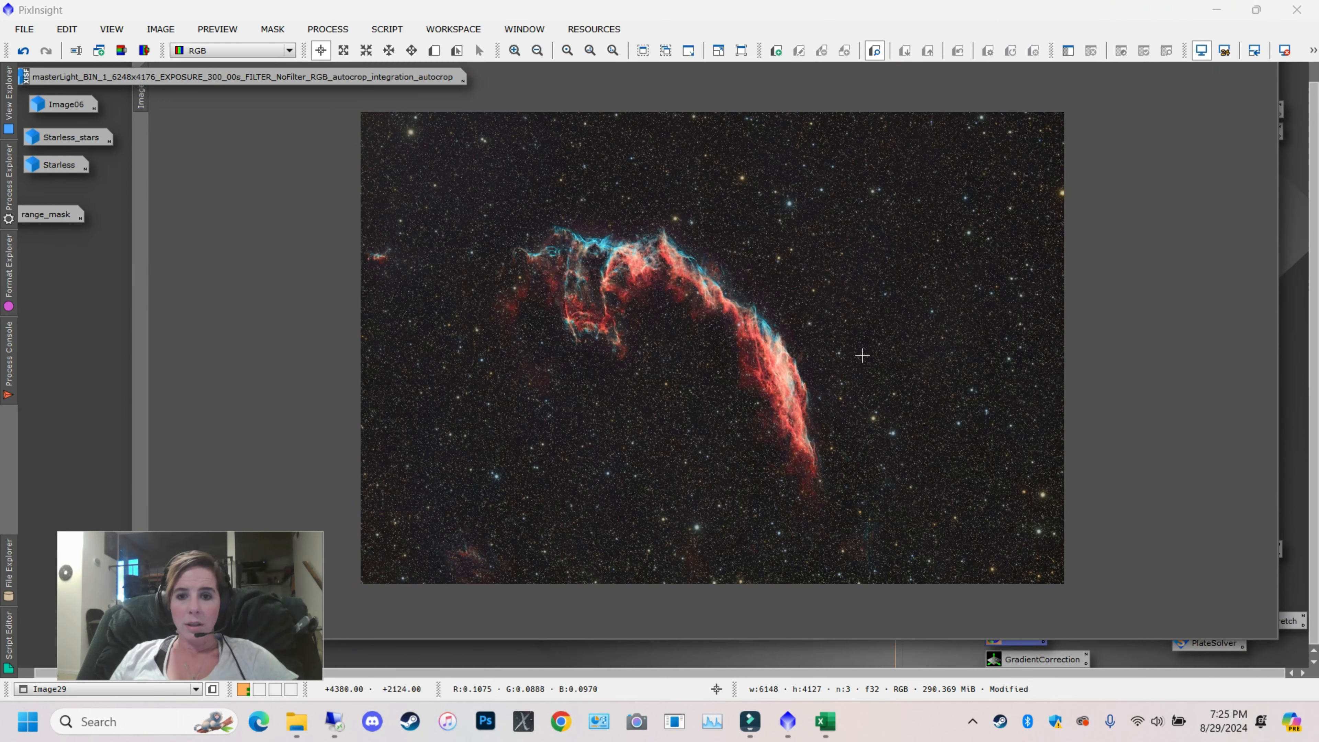
# Enlarge the Image29 window further and examine the nebula arc and surrounding stars at several magnifications
pyautogui.scroll(3, 692, 349)
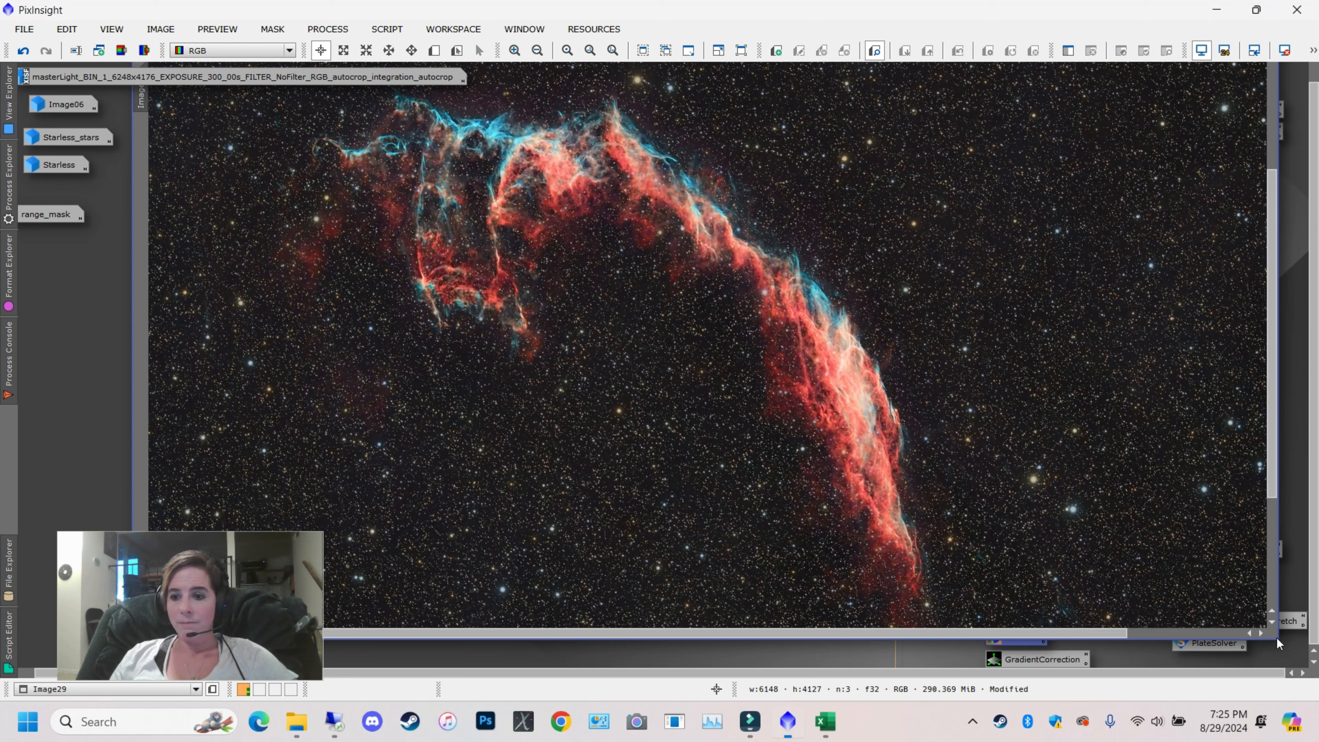
pyautogui.moveTo(1277, 640); pyautogui.dragTo(1305, 677)
pyautogui.scroll(-1, 756, 315)
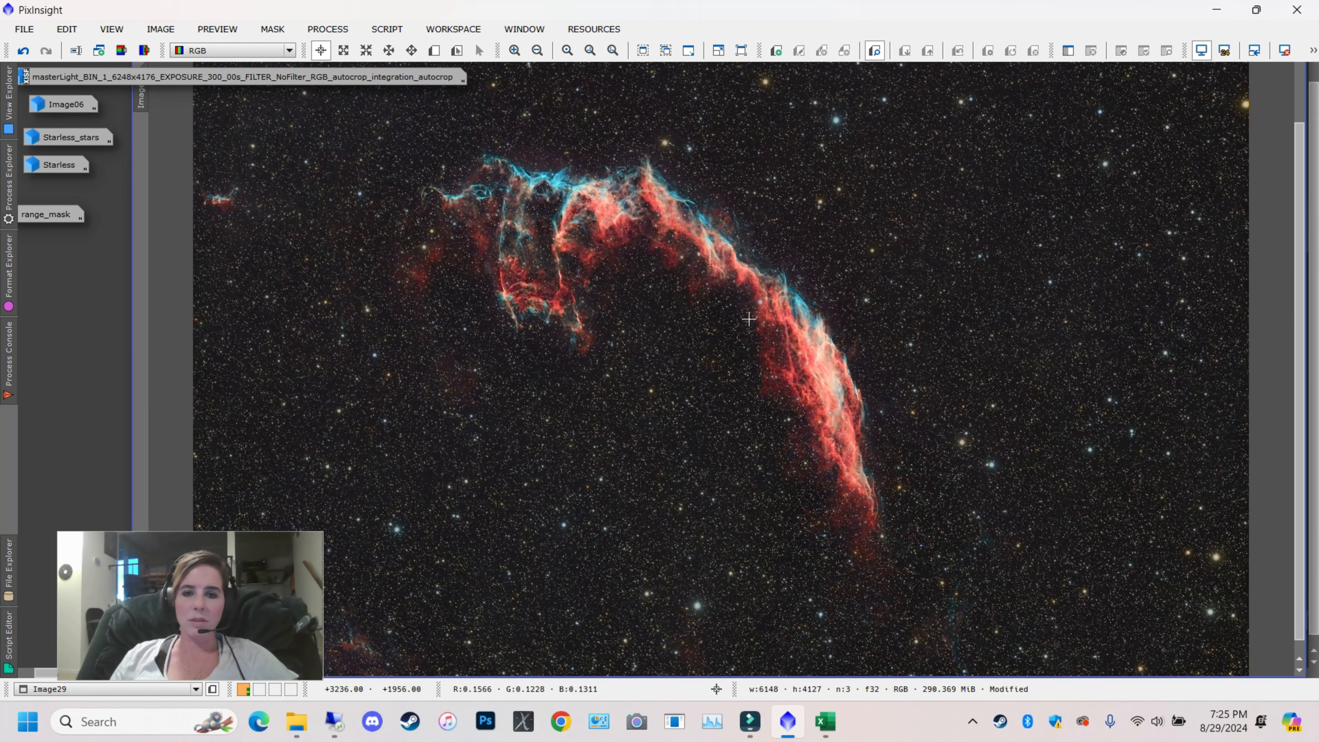
pyautogui.scroll(1, 1191, 339)
pyautogui.scroll(2, 653, 287)
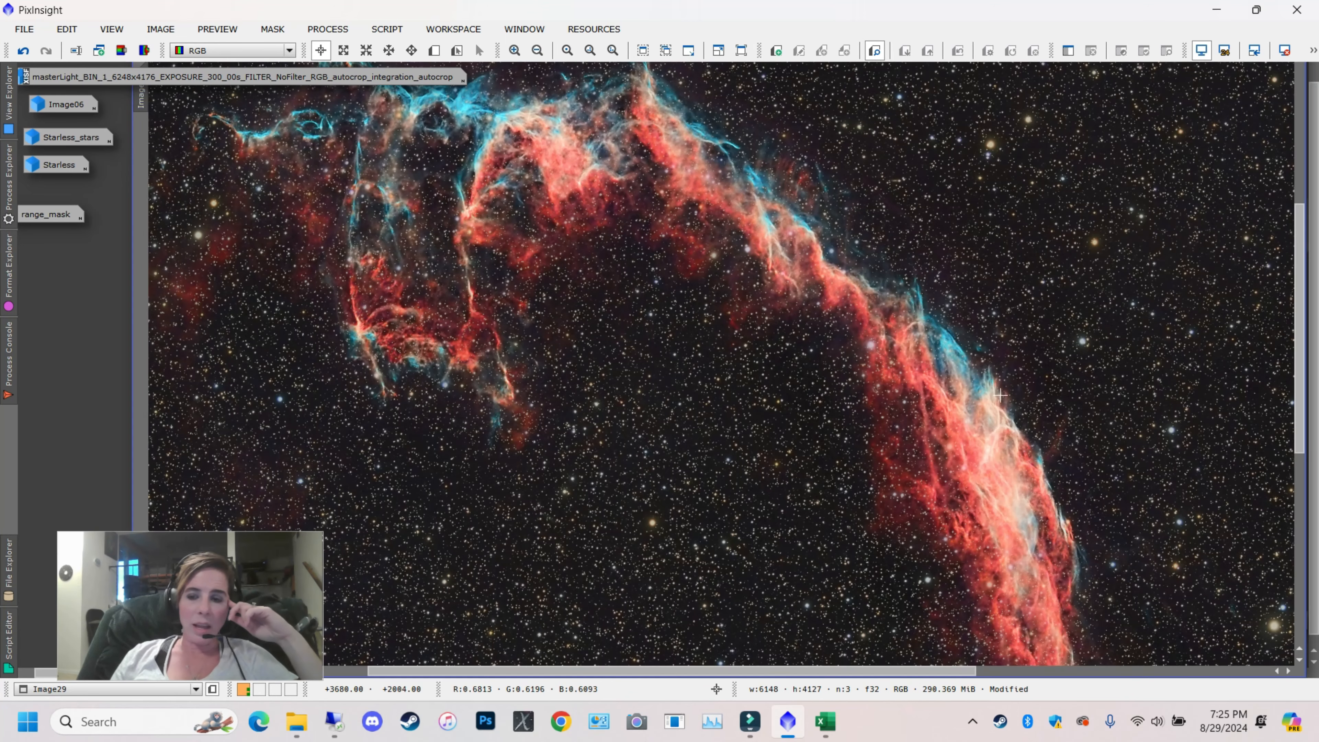
pyautogui.scroll(-1, 757, 277)
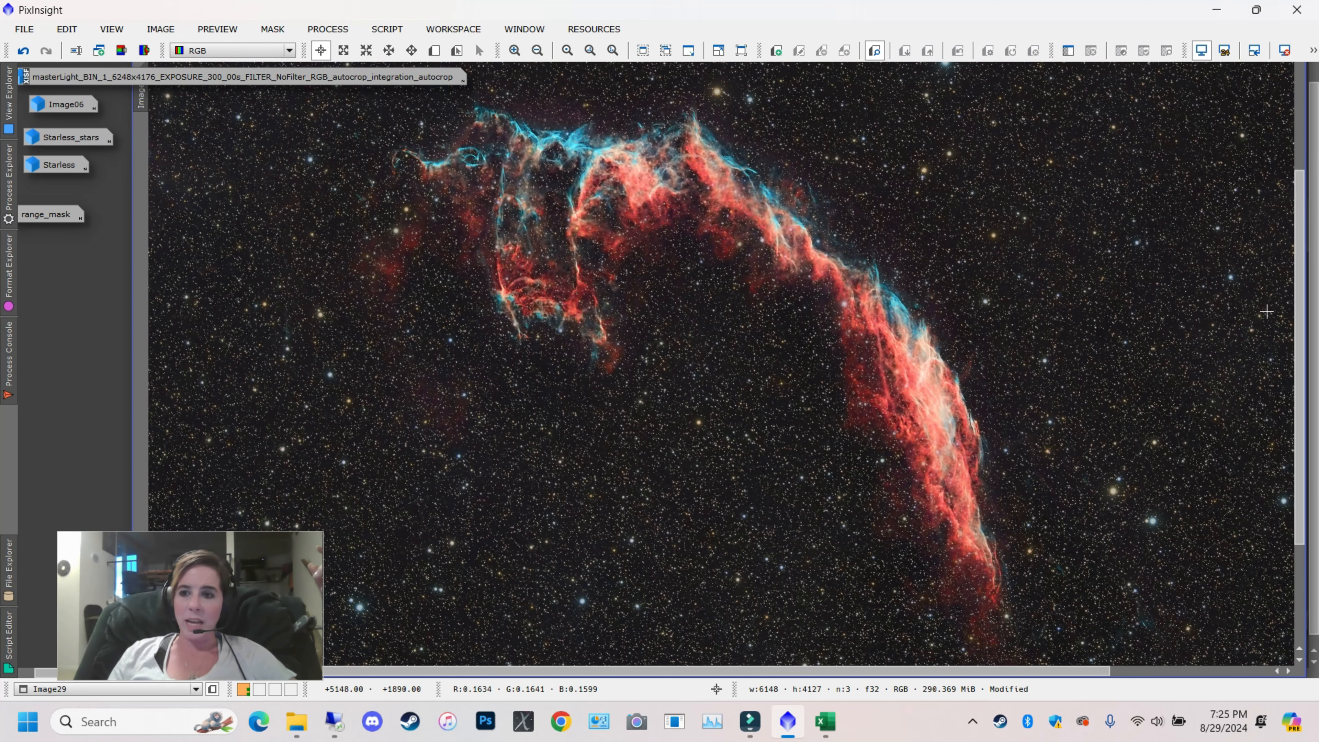
pyautogui.scroll(1, 1305, 295)
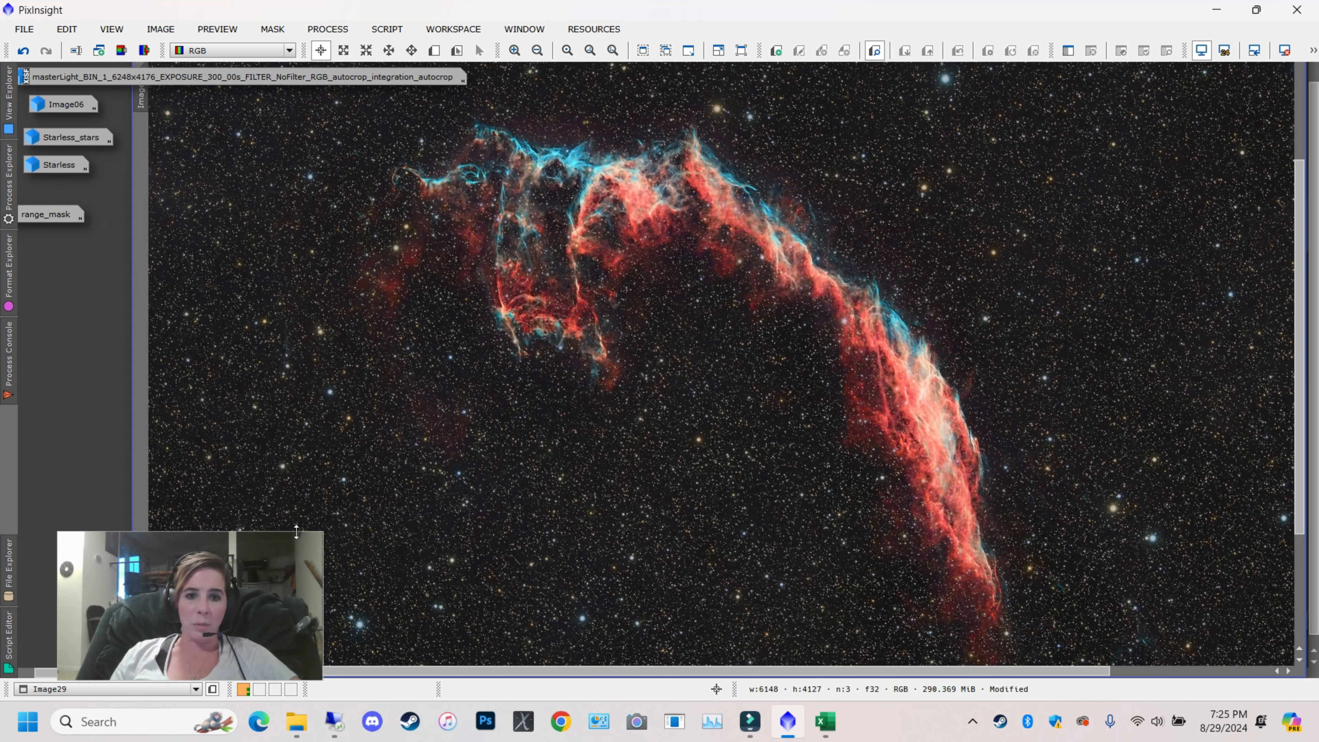
pyautogui.moveTo(321, 537); pyautogui.dragTo(1249, 243)
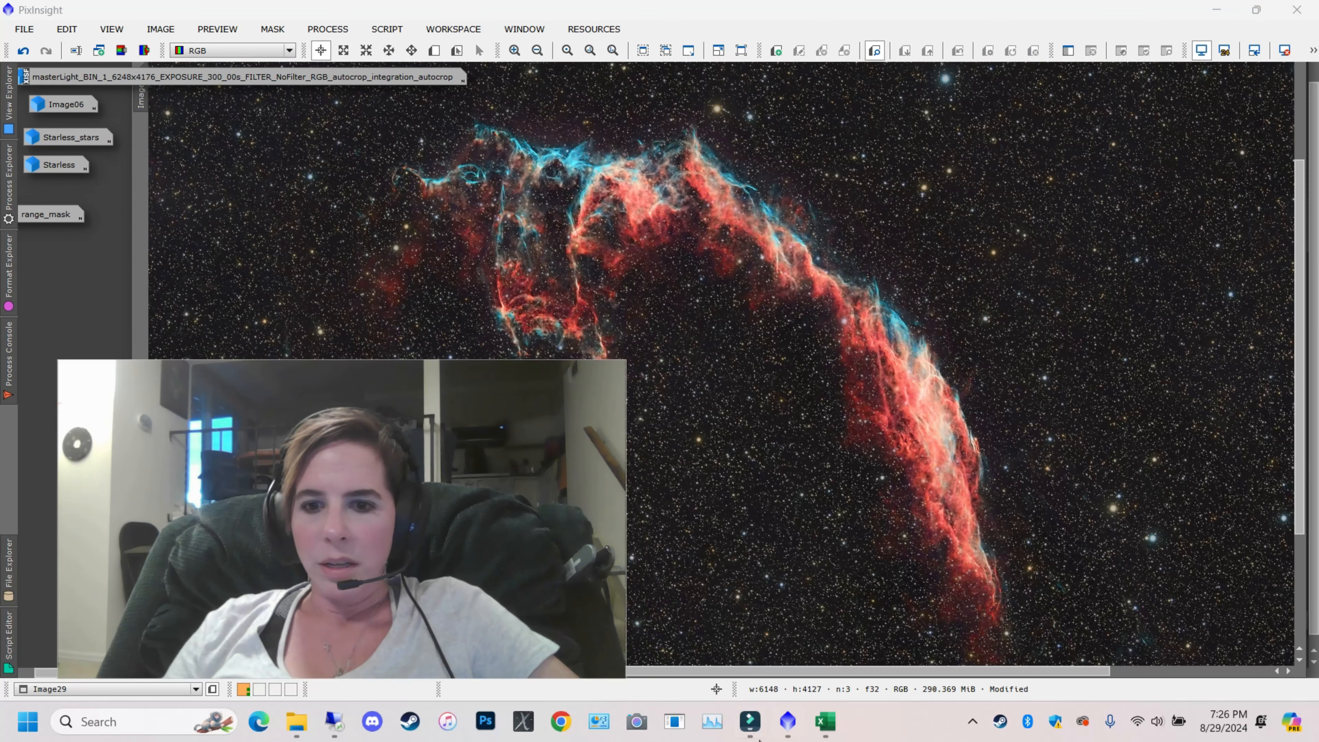
pyautogui.click(804, 675)
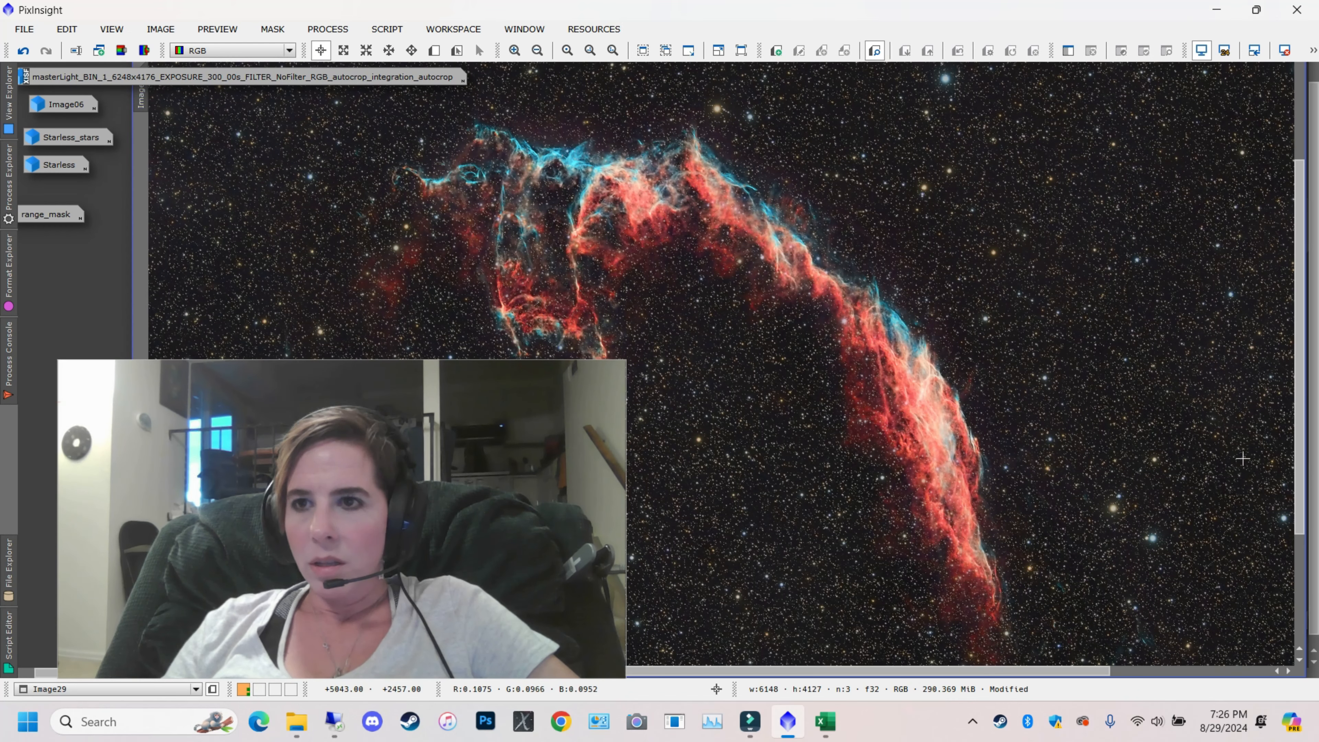
# Shrink the Image29 window to uncover the process icons and look through the list of all processes
pyautogui.moveTo(1305, 672); pyautogui.dragTo(934, 464)
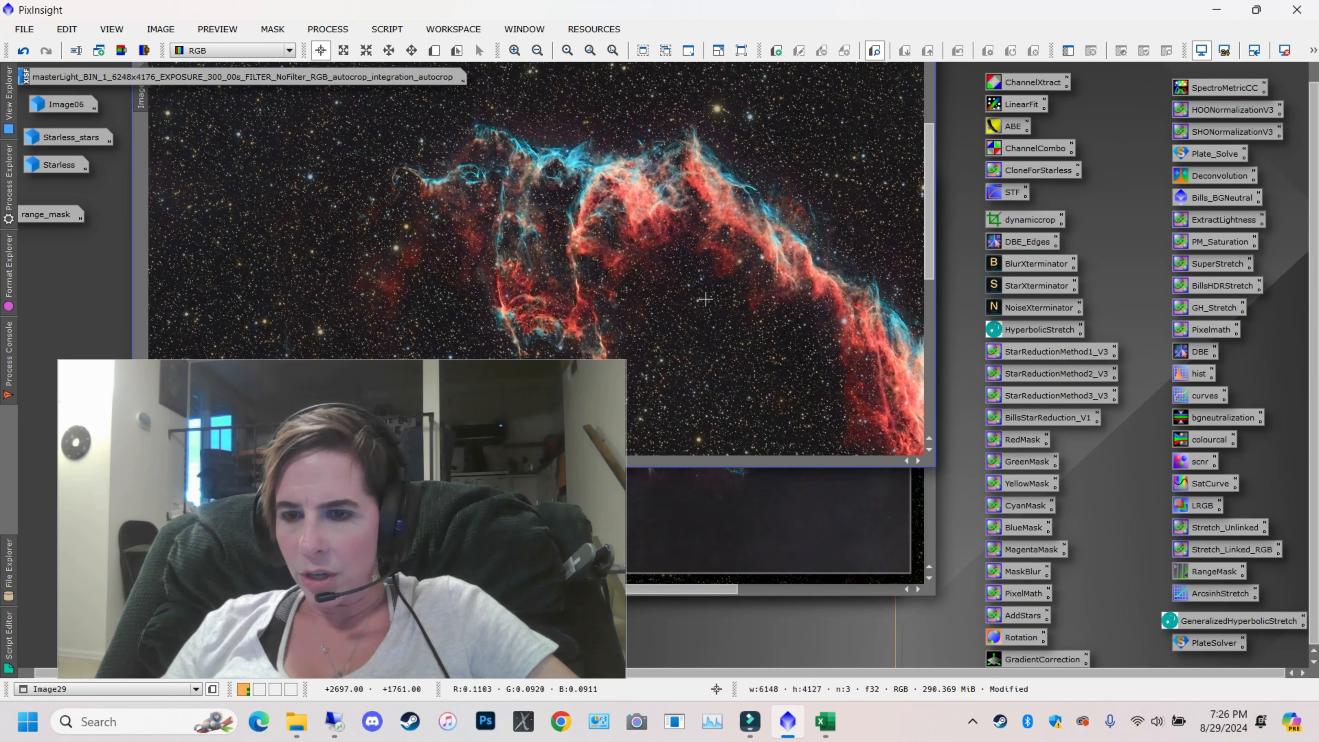
pyautogui.click(328, 29)
pyautogui.moveTo(430, 16)
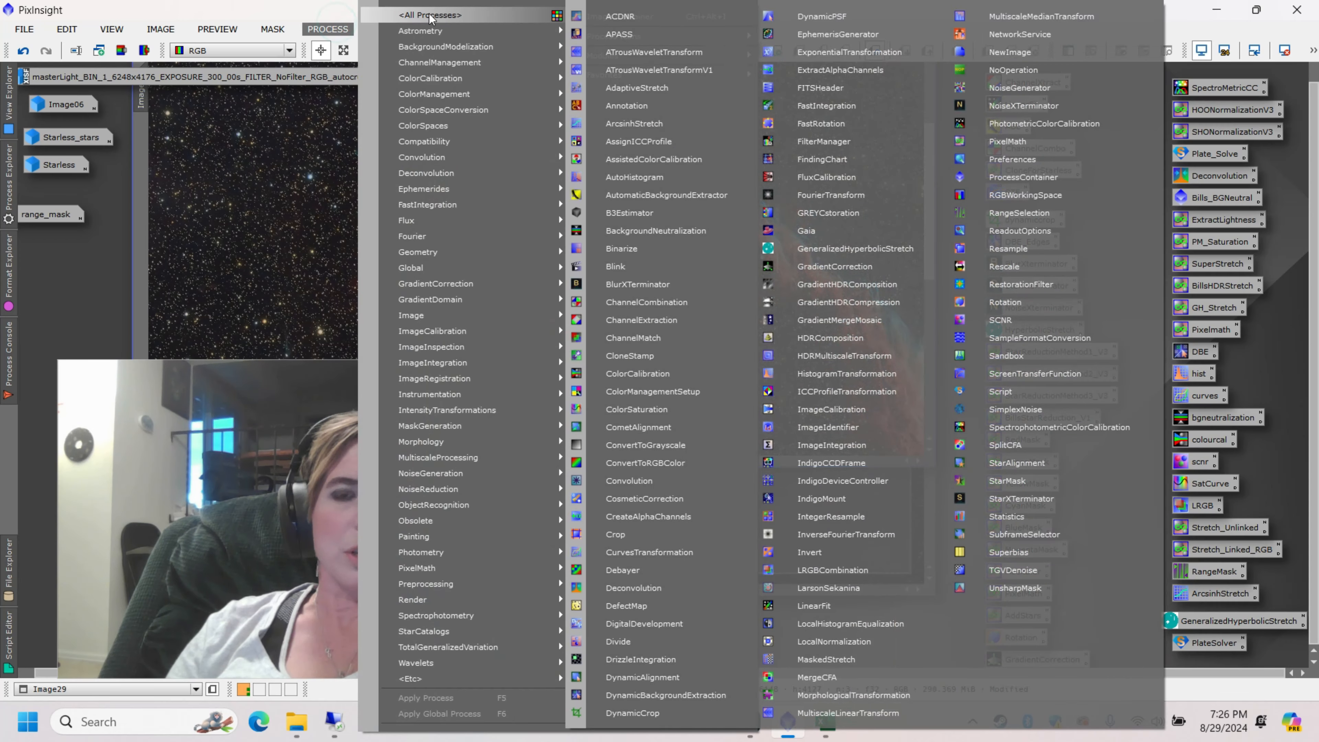
pyautogui.click(839, 712)
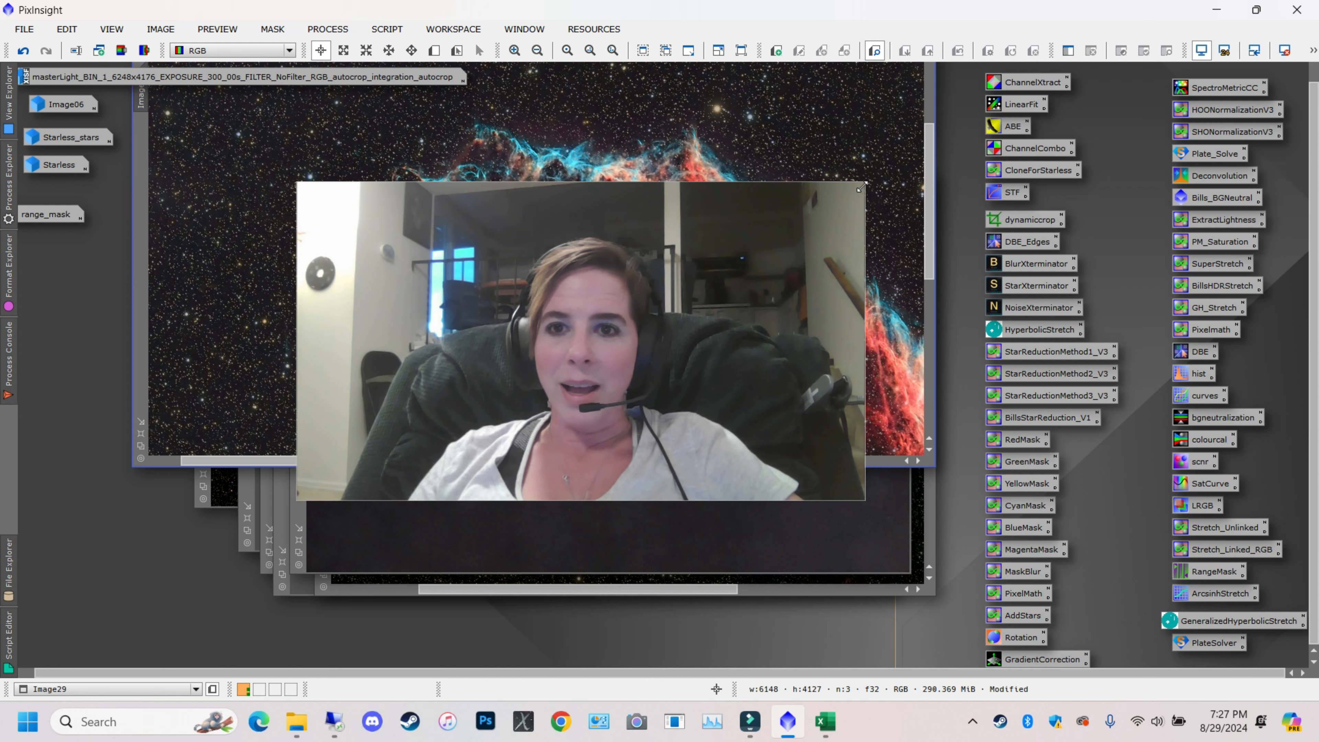
pyautogui.moveTo(862, 186); pyautogui.dragTo(1194, 1)
pyautogui.moveTo(871, 289); pyautogui.dragTo(782, 396)
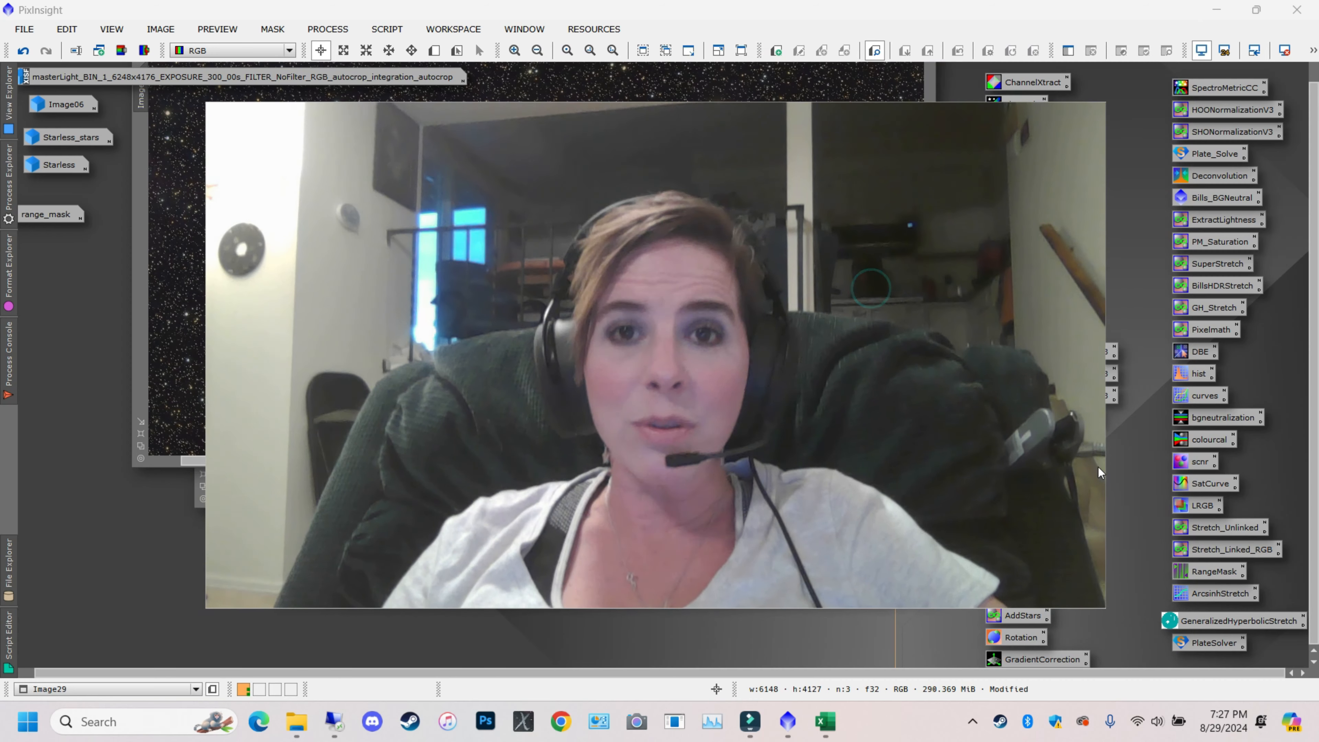